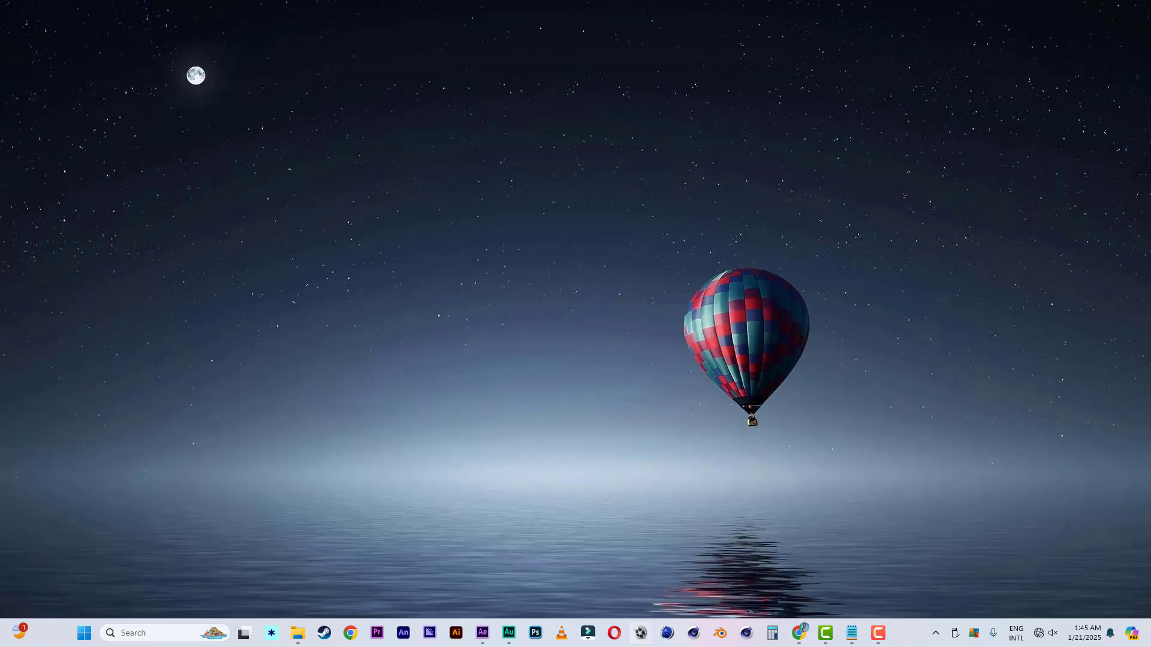
Switch to After Effects and create a composition named "picture 1" using the HDTV 1080 29.97 preset
click(484, 636)
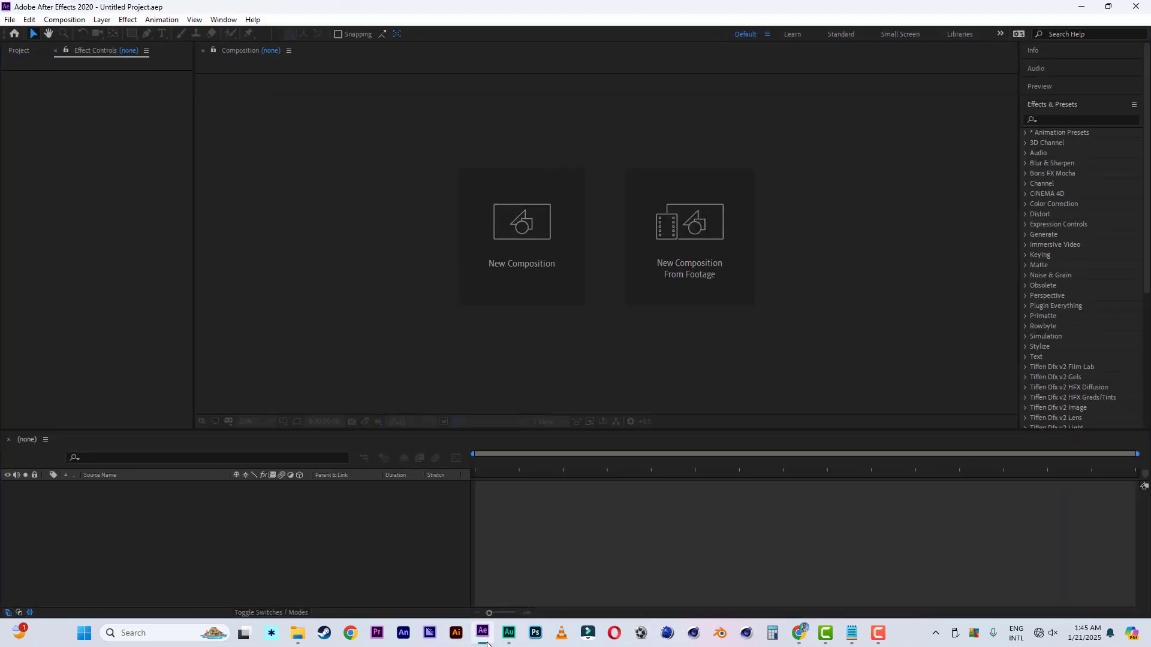
click(518, 268)
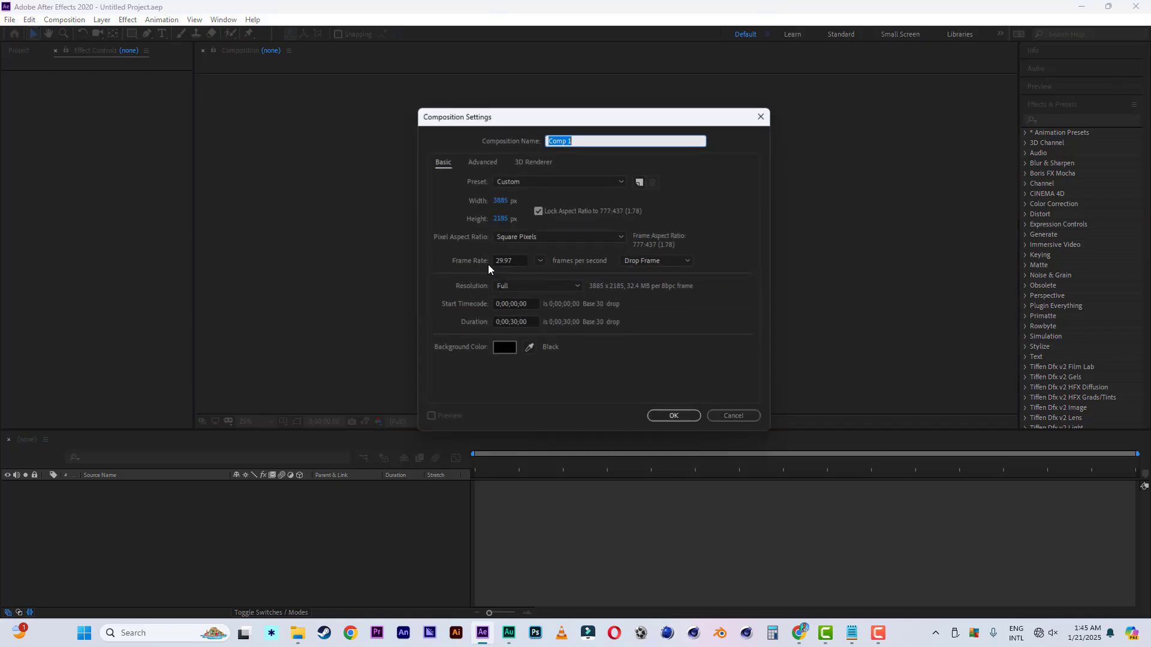
click(520, 184)
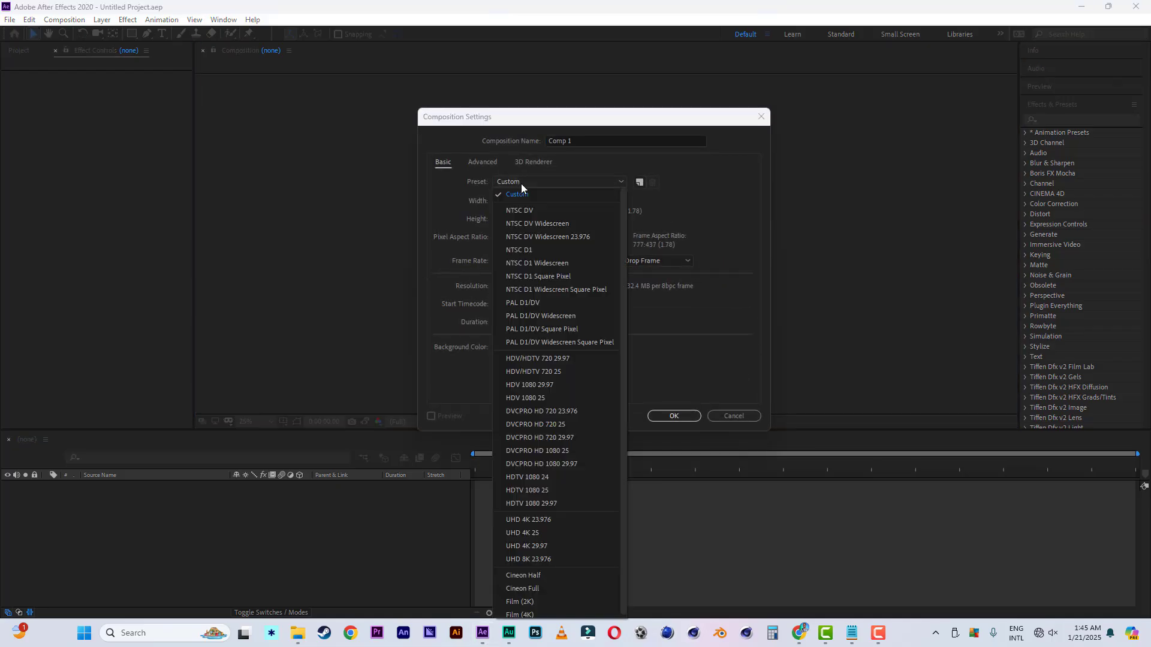
click(539, 503)
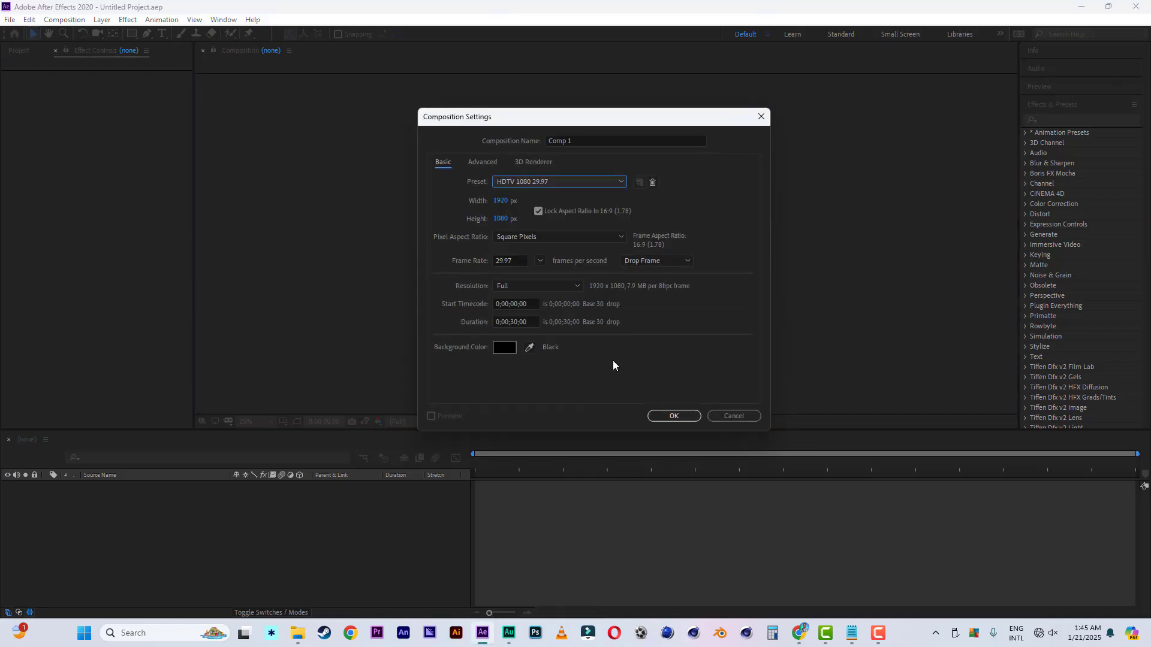
click(592, 138)
drag(591, 139, 466, 136)
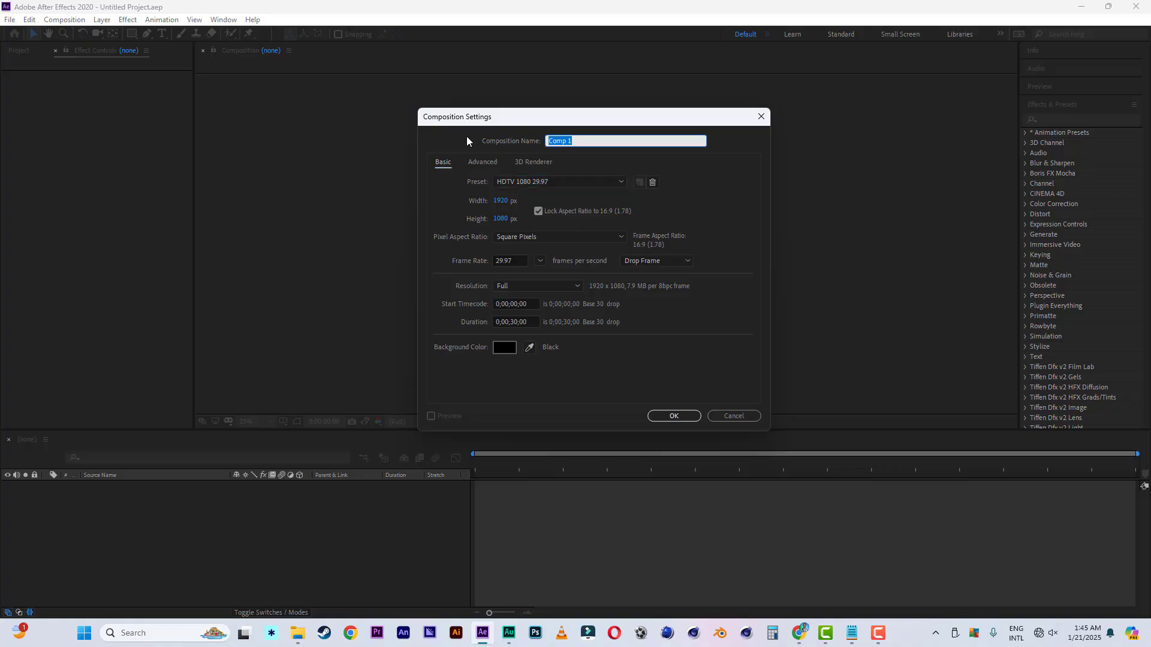
text(picture 1)
key(Return)
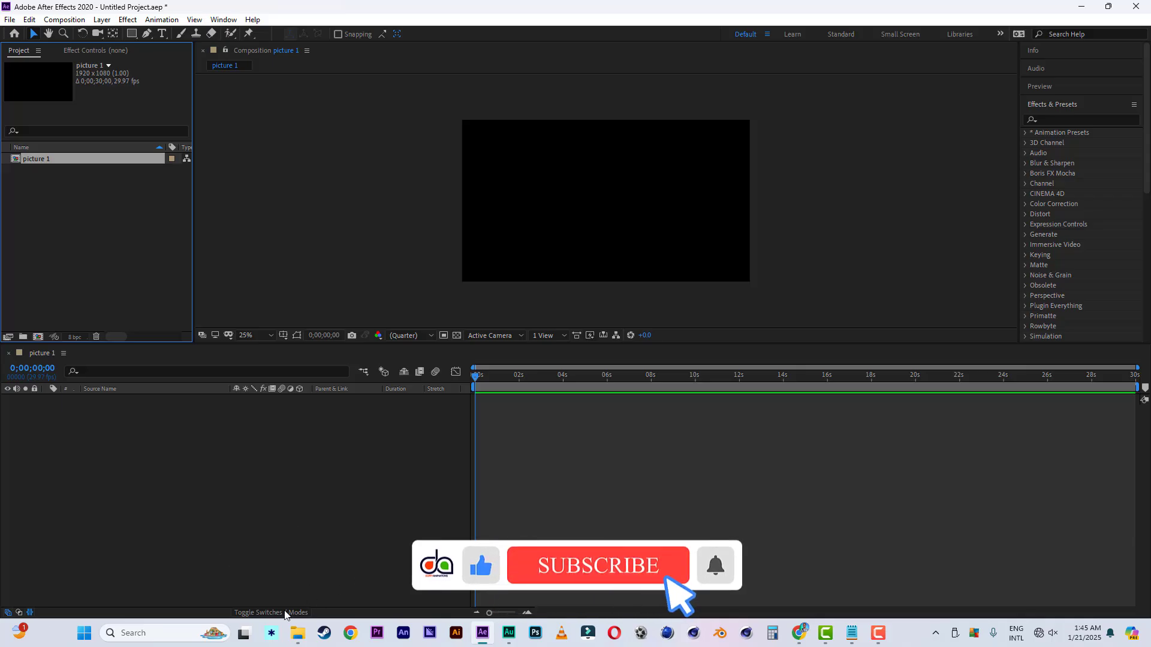
Import Africa.jpg, group-teenagers-posing-together.jpg and the two pexels JPG photos from the news tut folder into the project
click(298, 635)
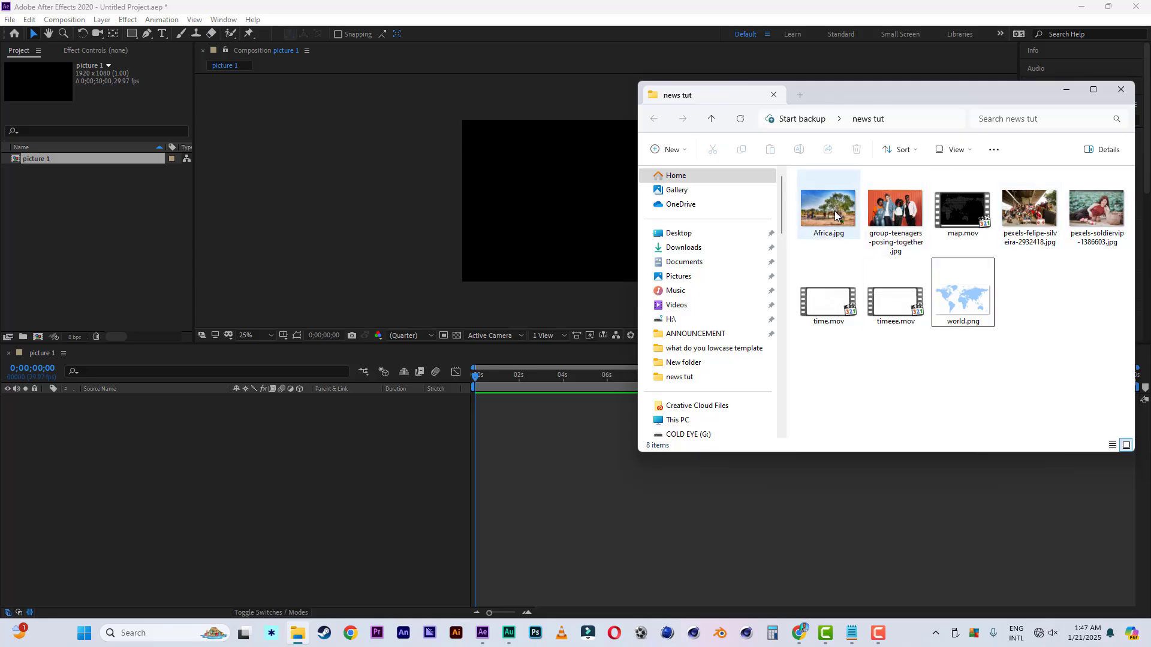
click(833, 213)
ctrl+click(897, 217)
ctrl+click(1028, 216)
ctrl+click(1090, 216)
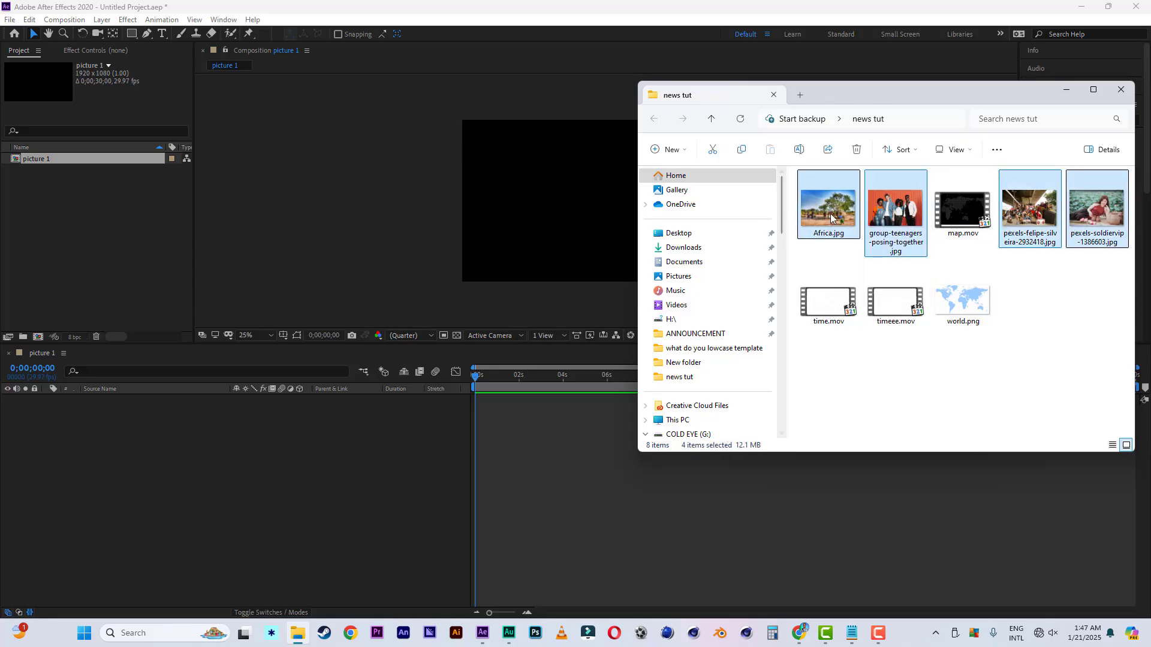
drag(831, 217, 95, 236)
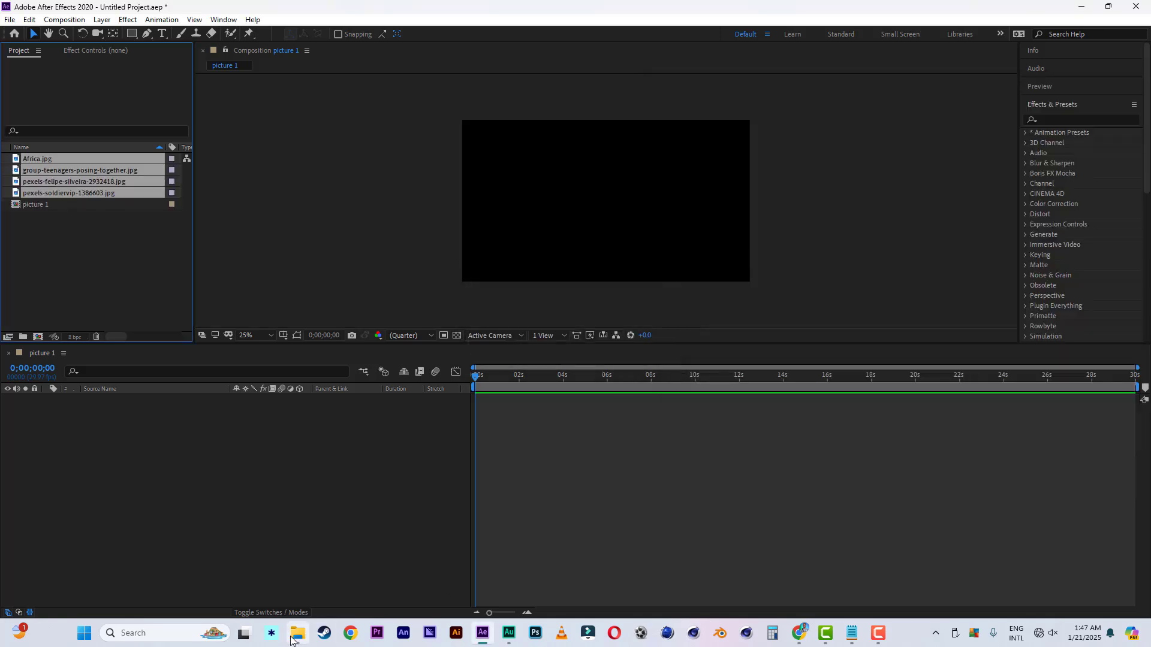
Import time.mov, timeee.mov, map.mov and world.png from the news tut folder into the project
click(292, 639)
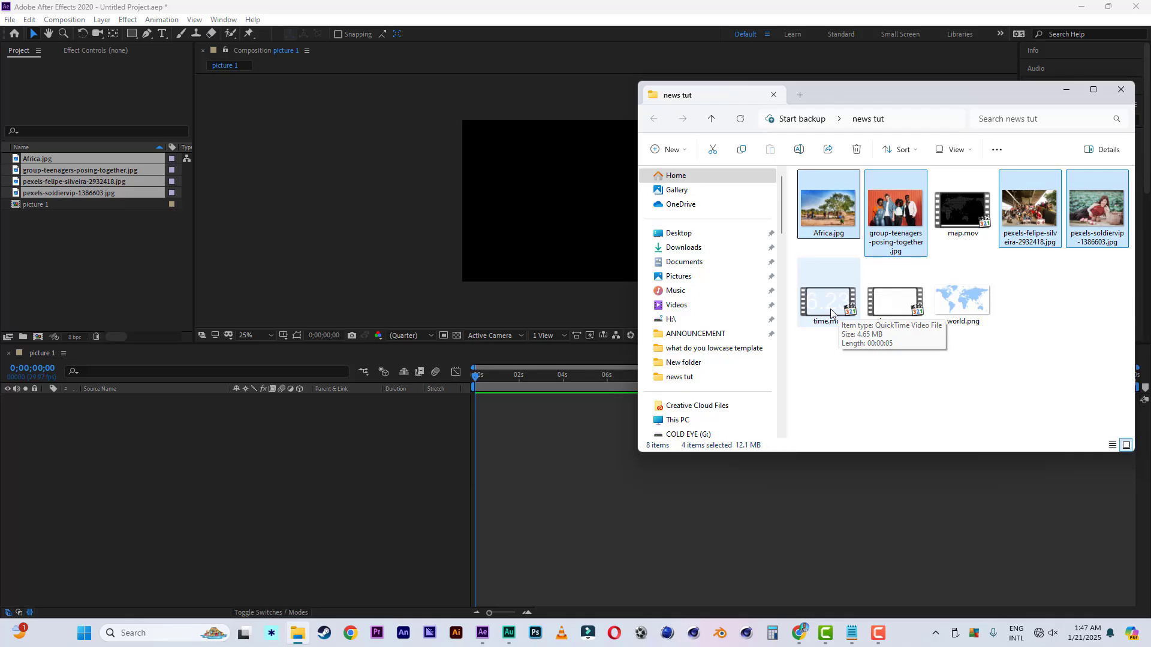
click(835, 311)
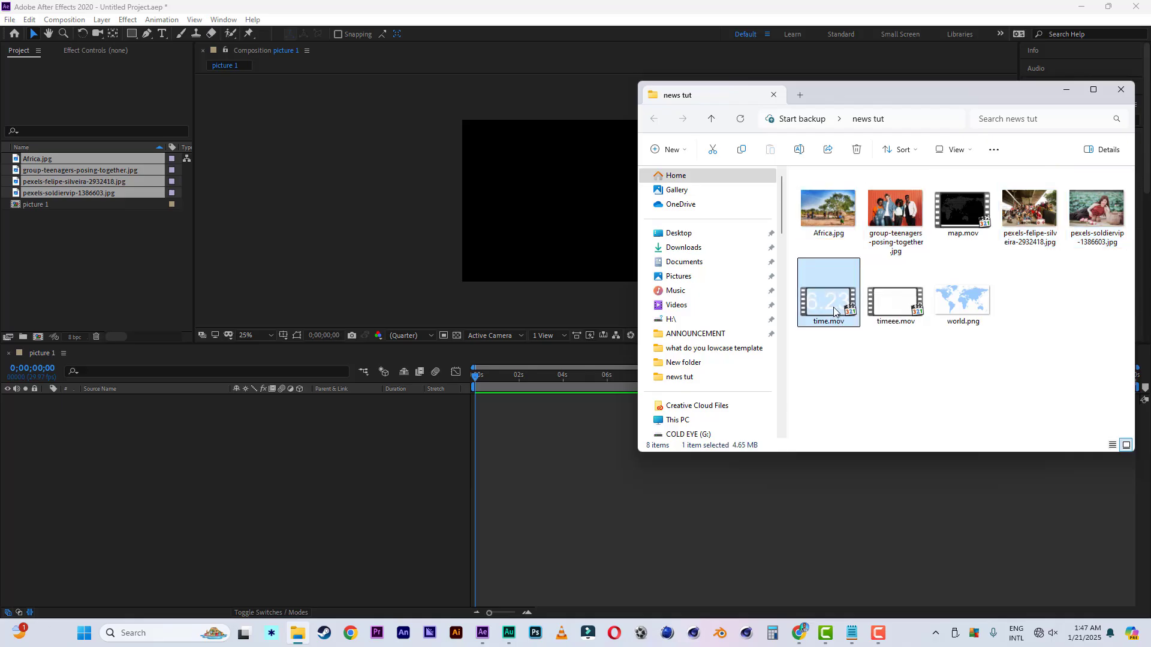
ctrl+click(896, 315)
ctrl+click(962, 210)
drag(962, 210, 74, 278)
click(173, 495)
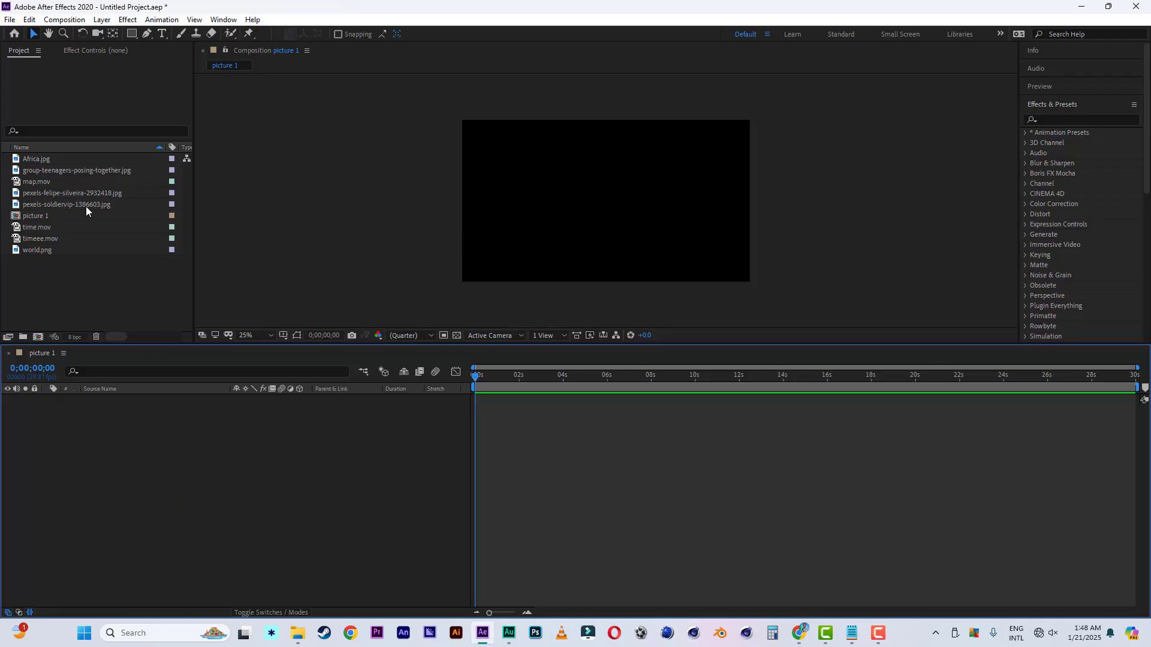
Create a rectangle shape layer filling the whole composition, with a white (FFFFFF) stroke and no fill
click(132, 35)
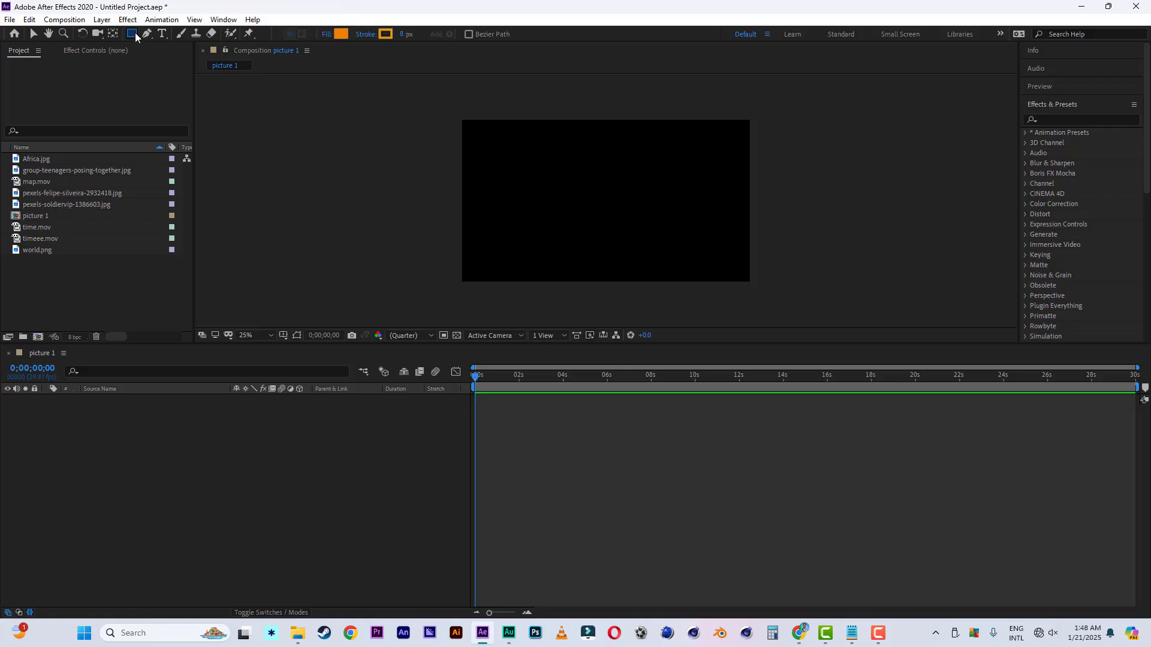
double_click(132, 34)
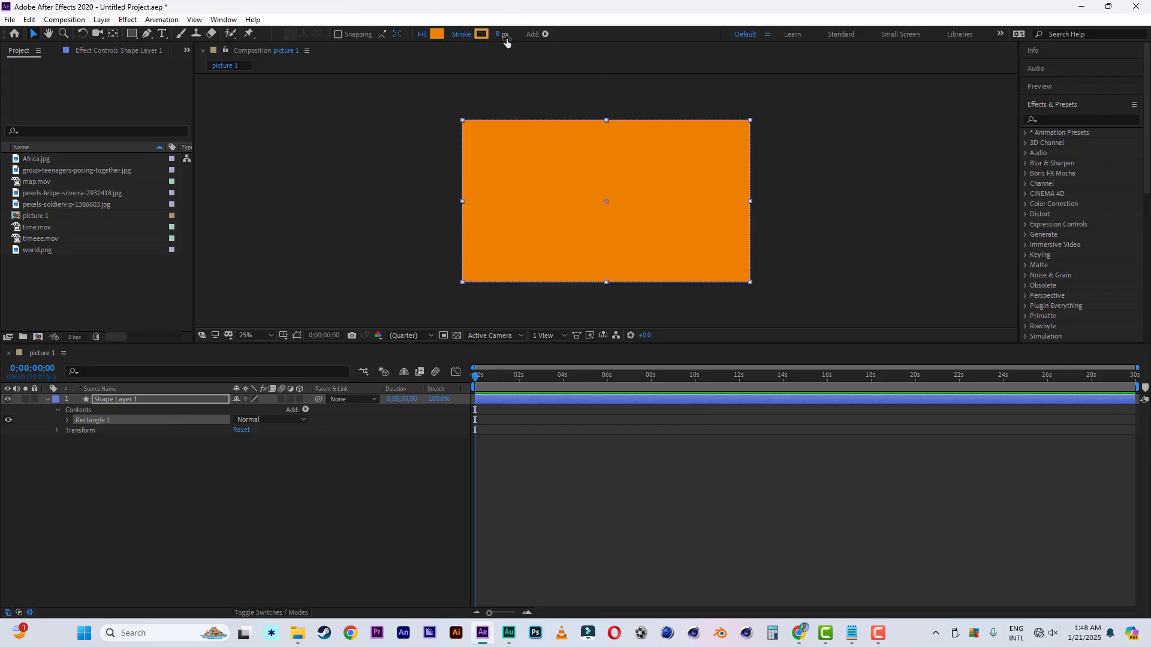
click(484, 36)
click(789, 353)
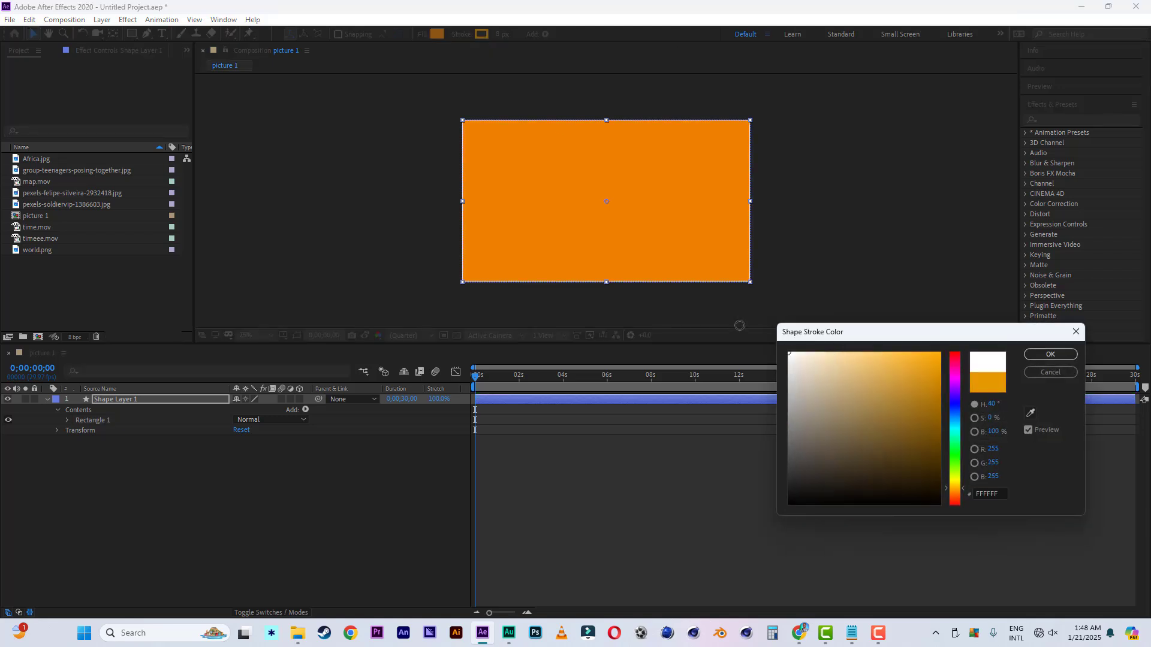
click(1050, 354)
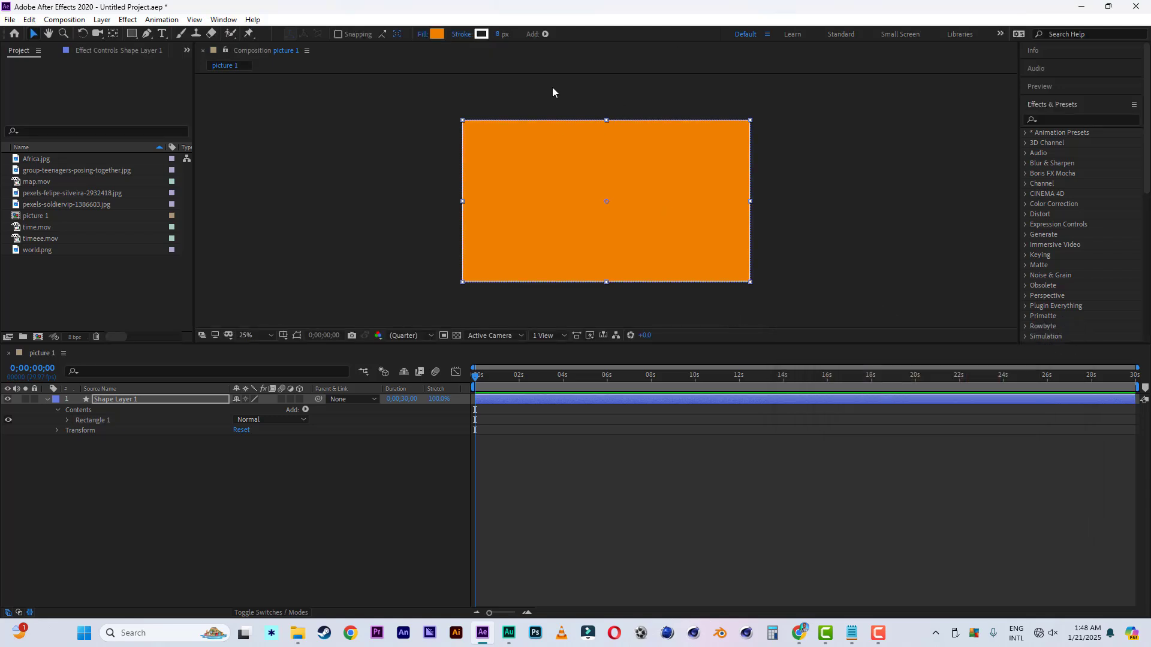
click(424, 36)
click(670, 273)
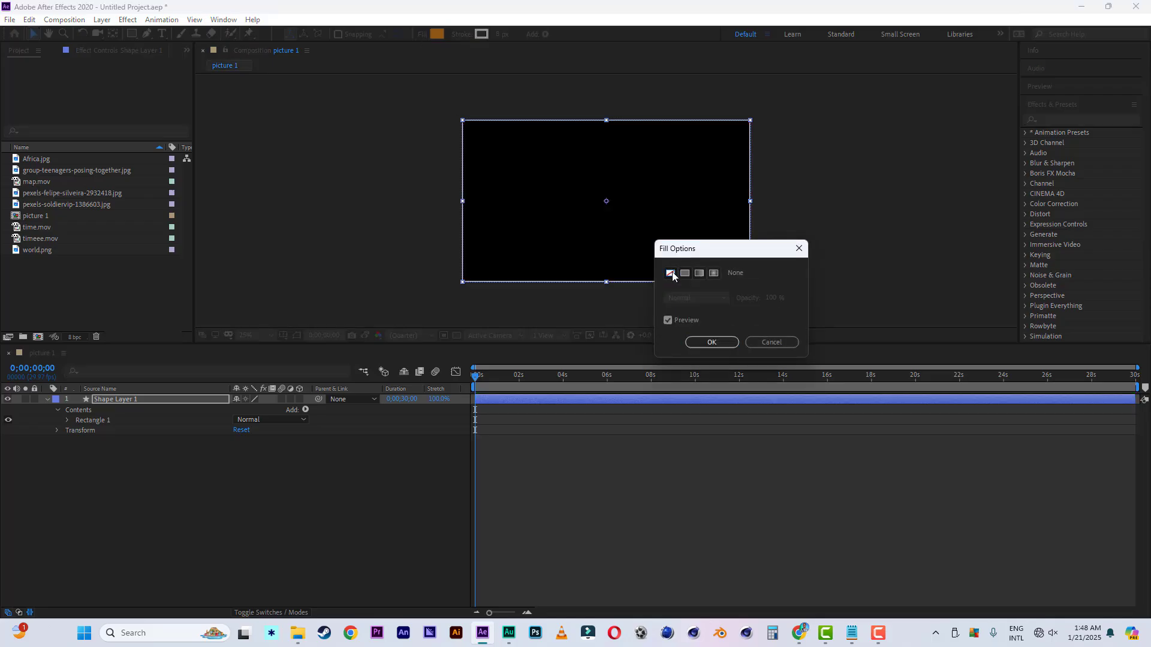
click(711, 343)
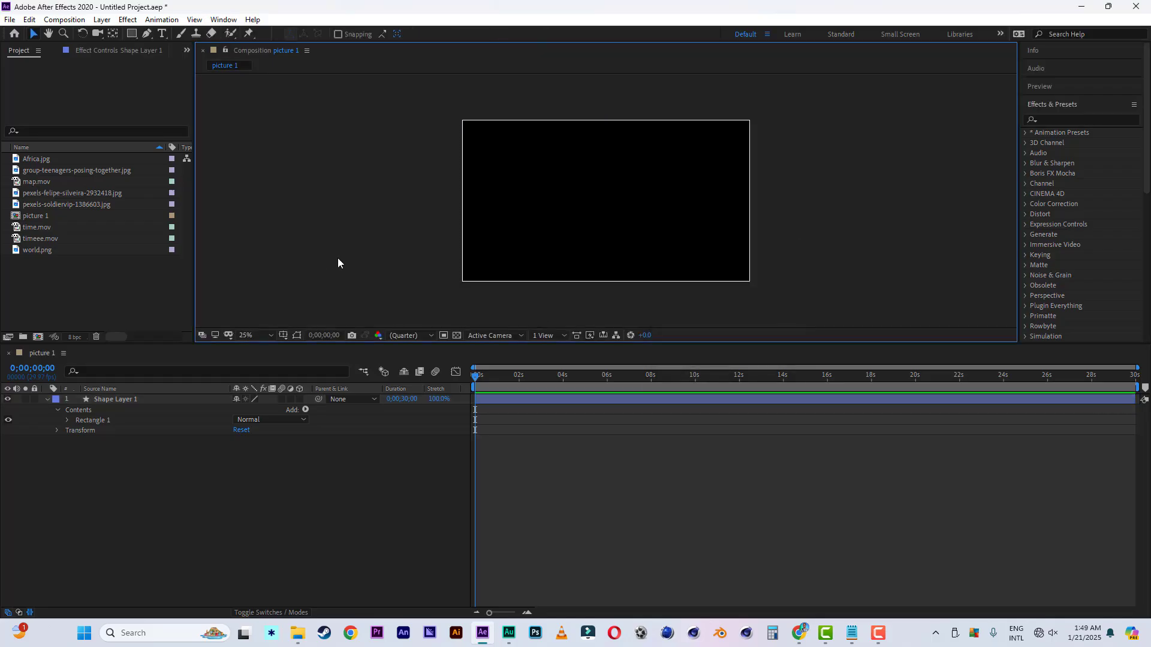
Add a composition-sized solid layer coloured white (FFFFFF)
right_click(126, 531)
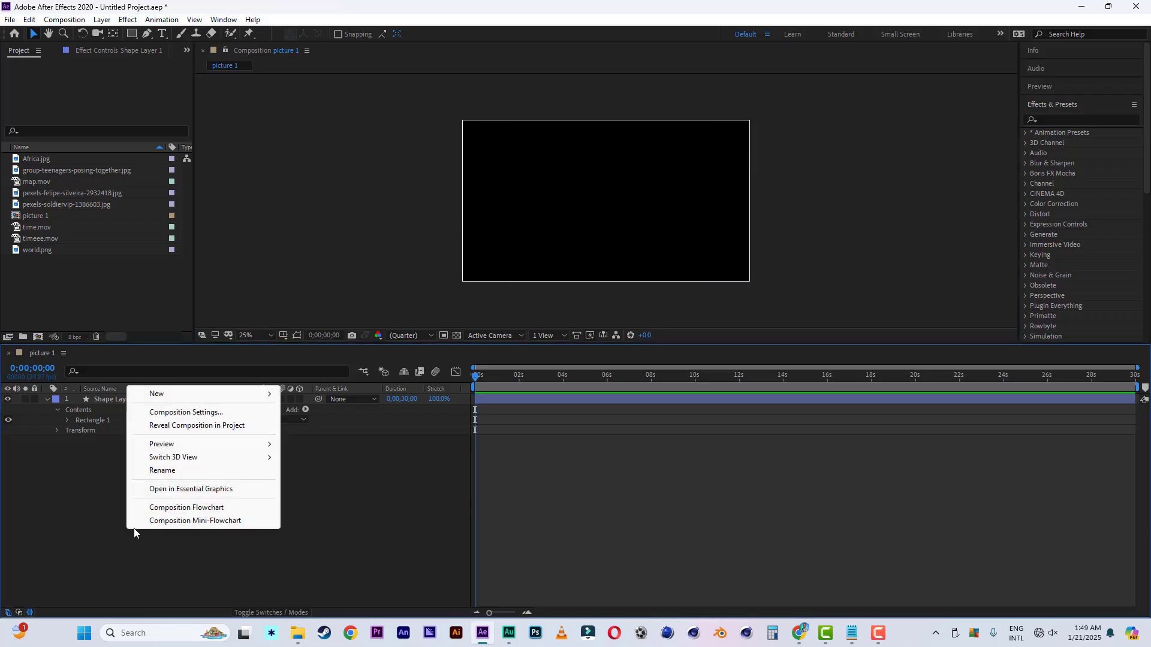
mouse_move(177, 397)
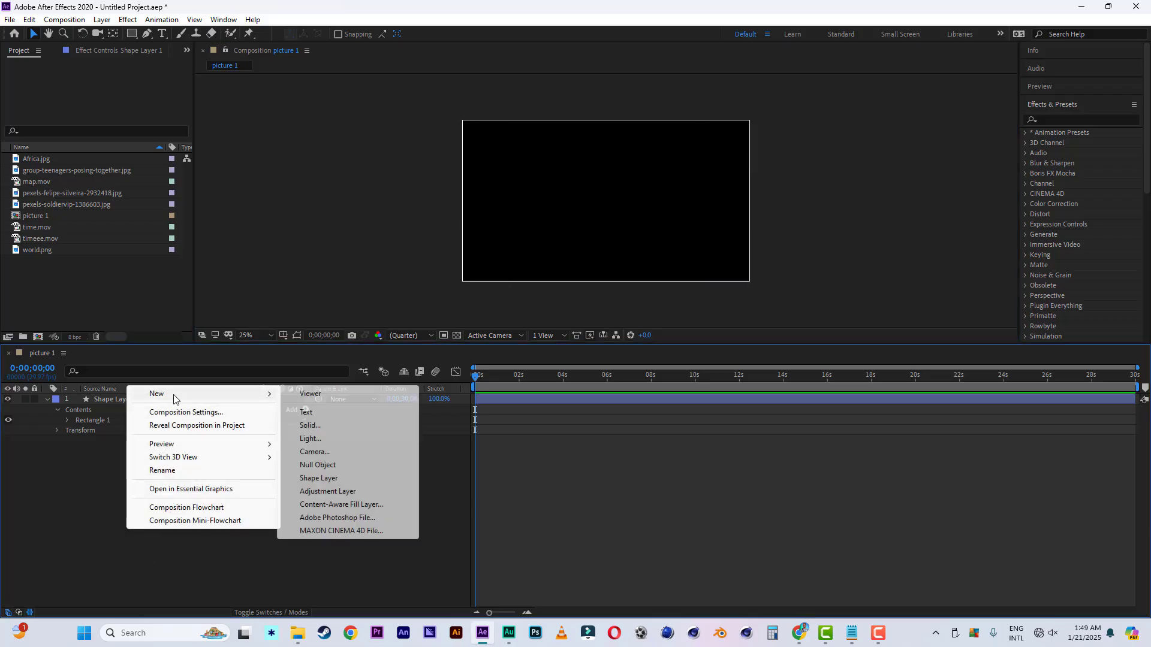
click(324, 426)
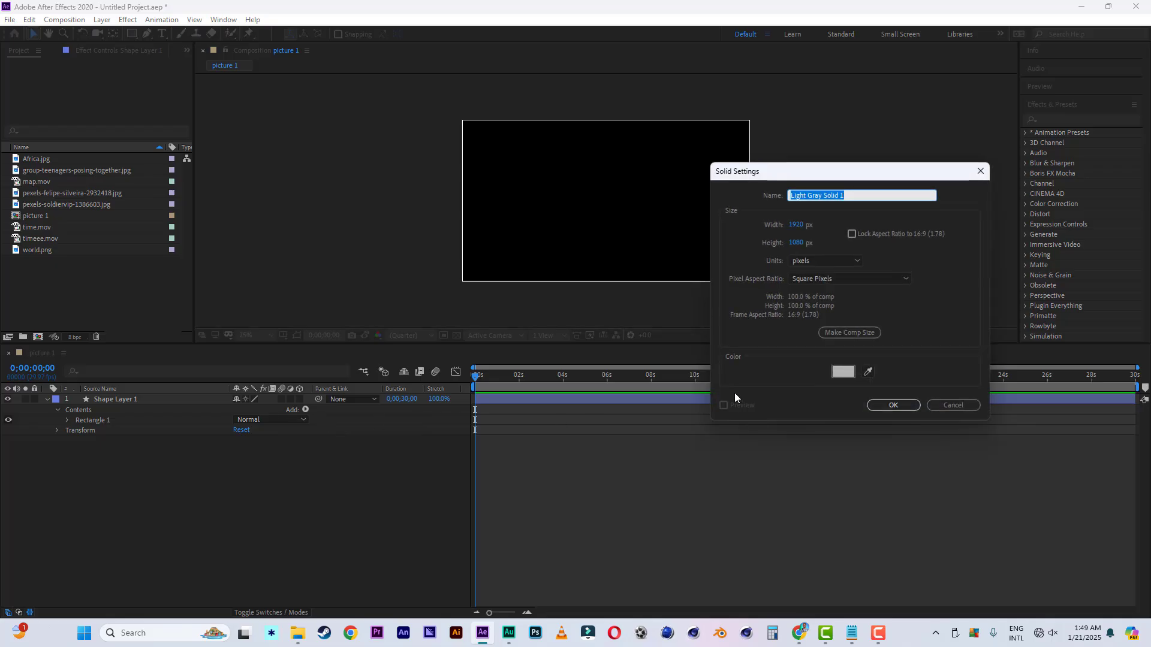
click(840, 373)
click(789, 353)
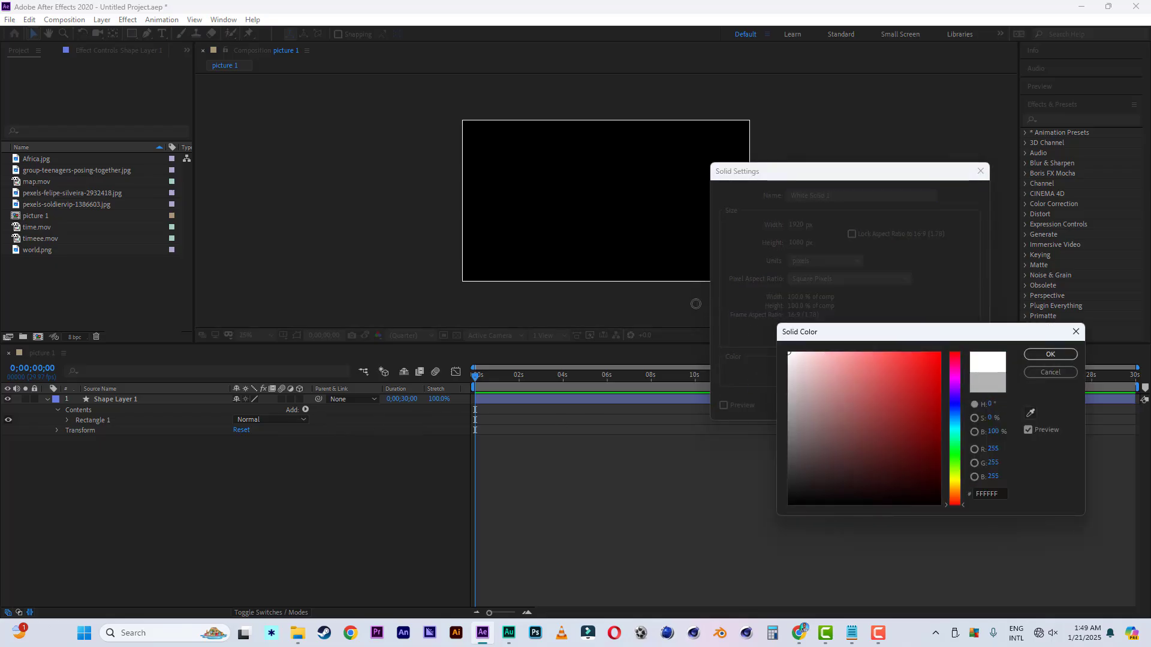
click(1032, 354)
click(902, 401)
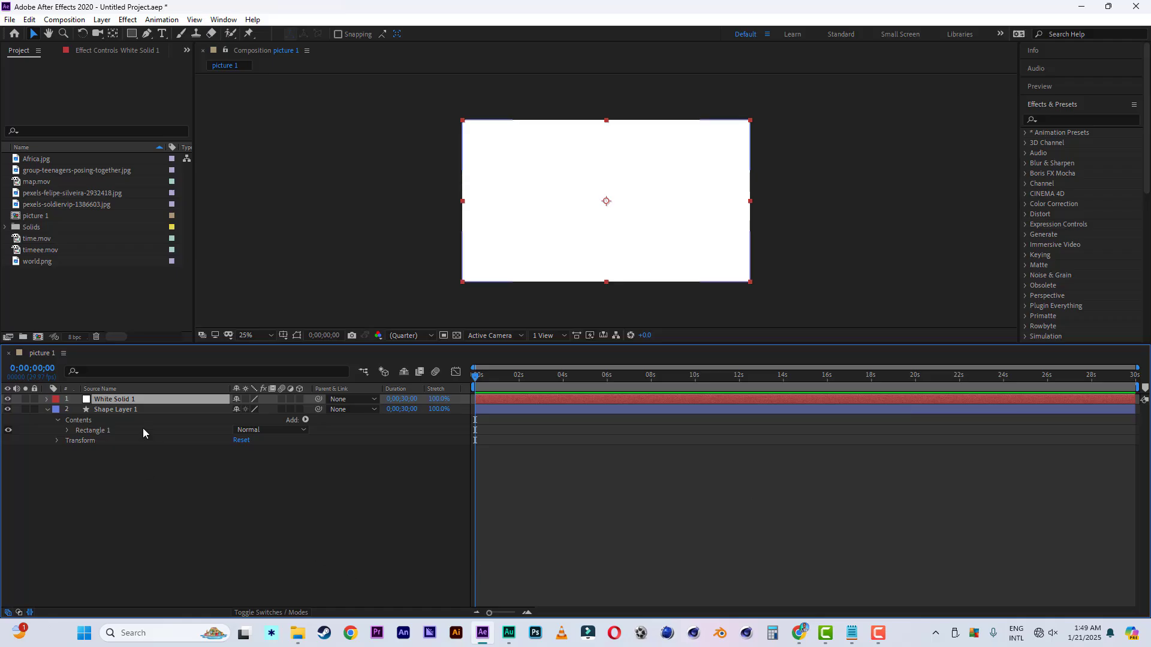
Move the white solid below the shape layer and scale it to about 88% wide and 82.1% high
drag(113, 401, 112, 445)
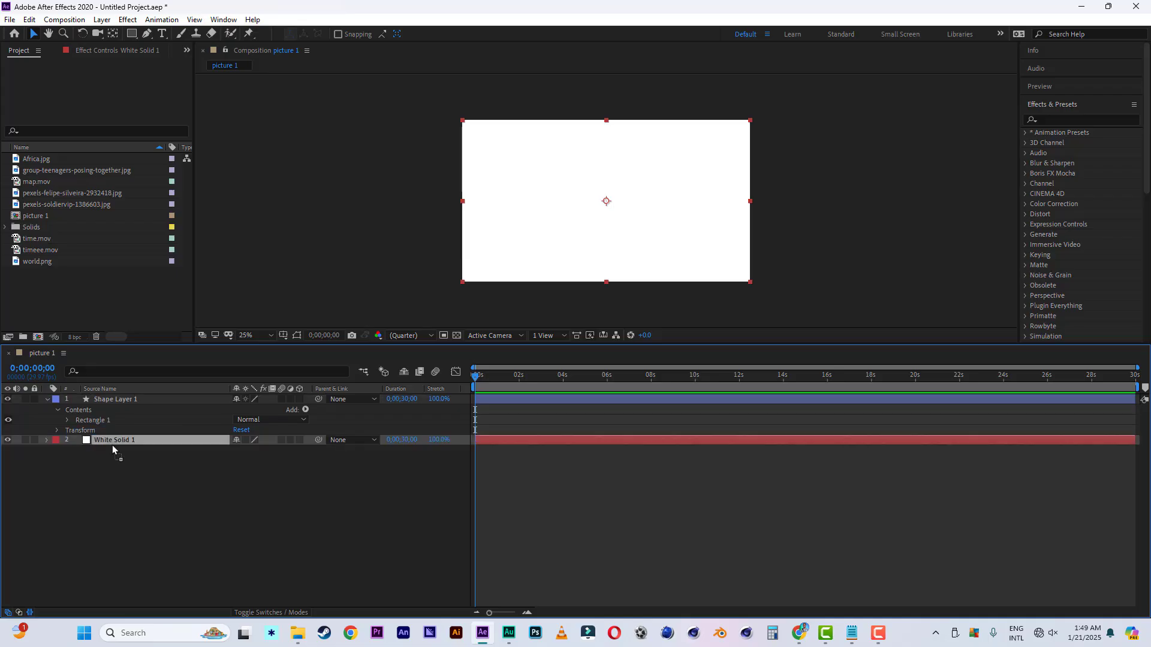
key(s)
drag(269, 450, 262, 450)
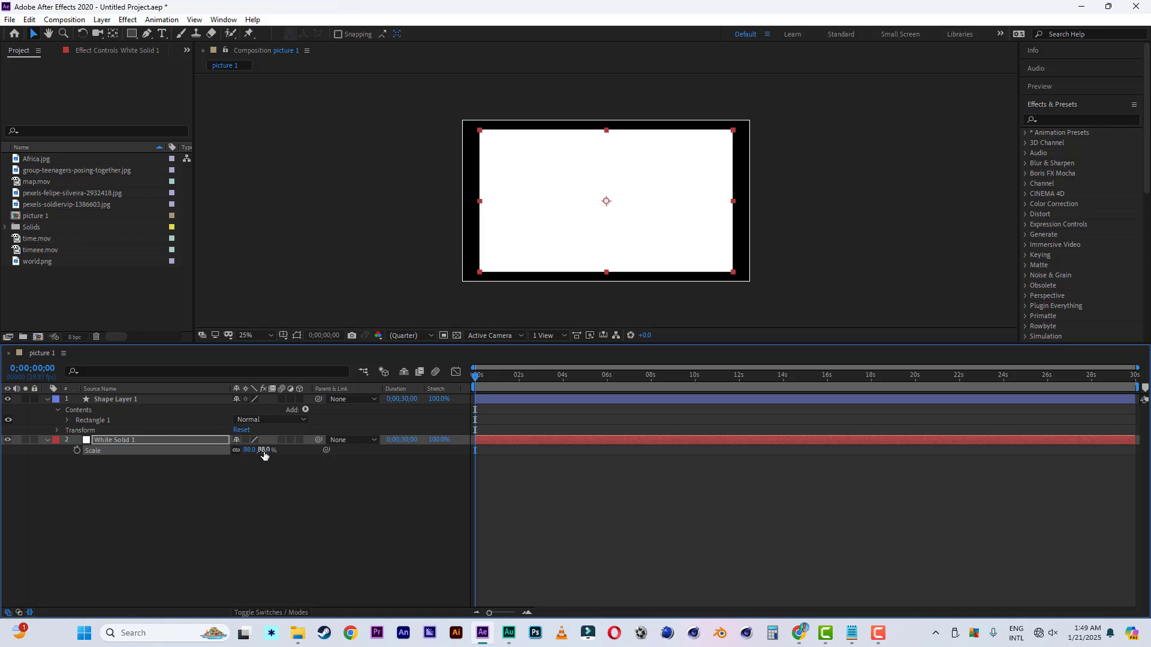
drag(607, 130, 607, 136)
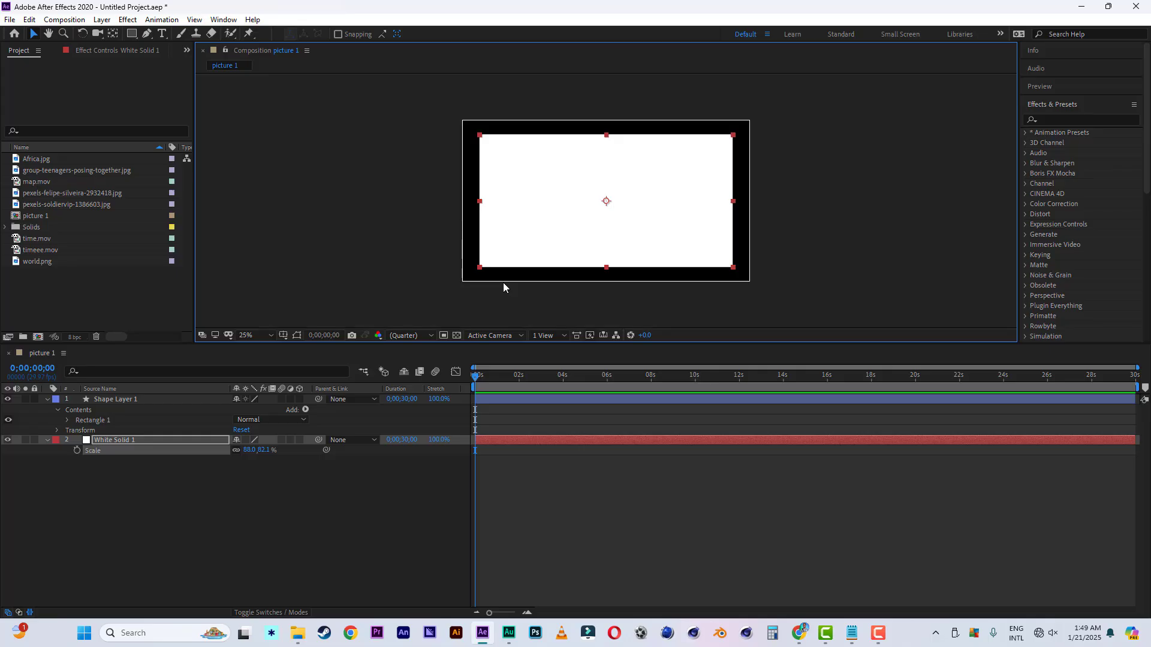
Add group-teenagers-posing-together.jpg below the white solid and scale the photo to 37%
click(47, 161)
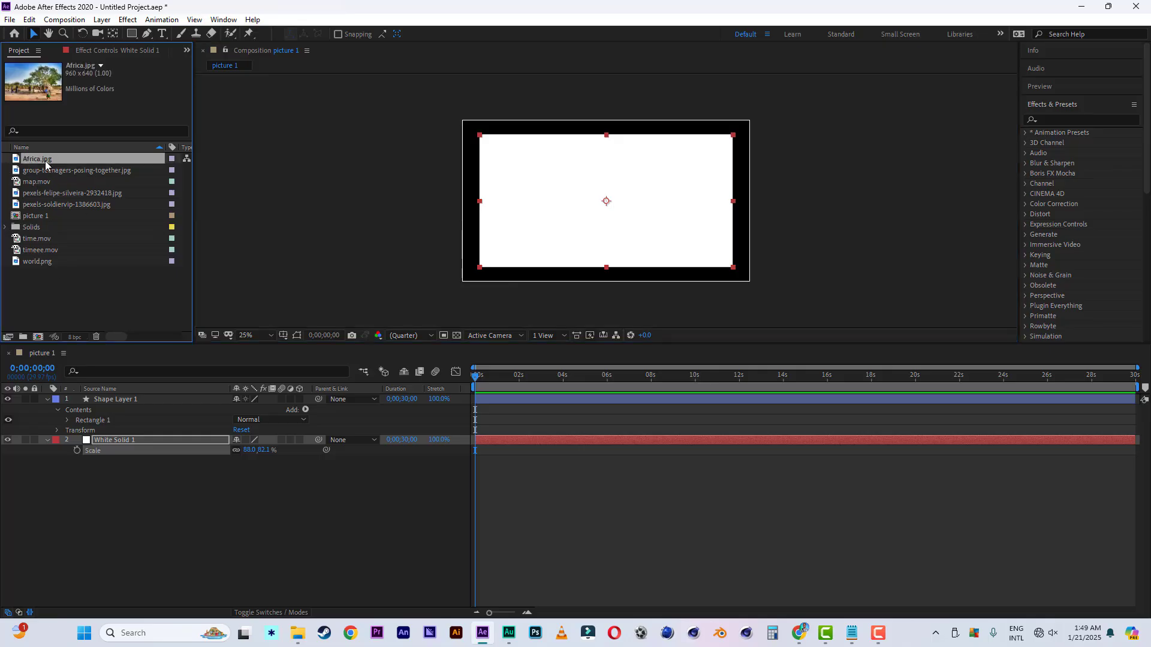
drag(44, 171, 128, 554)
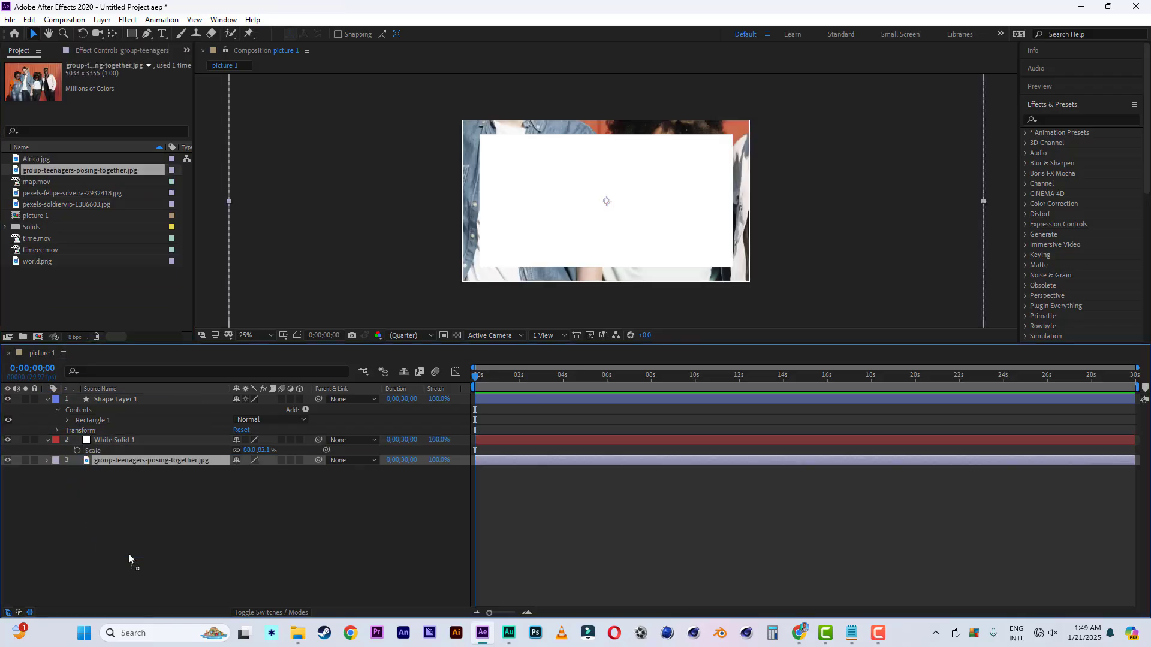
key(s)
drag(273, 477, 237, 472)
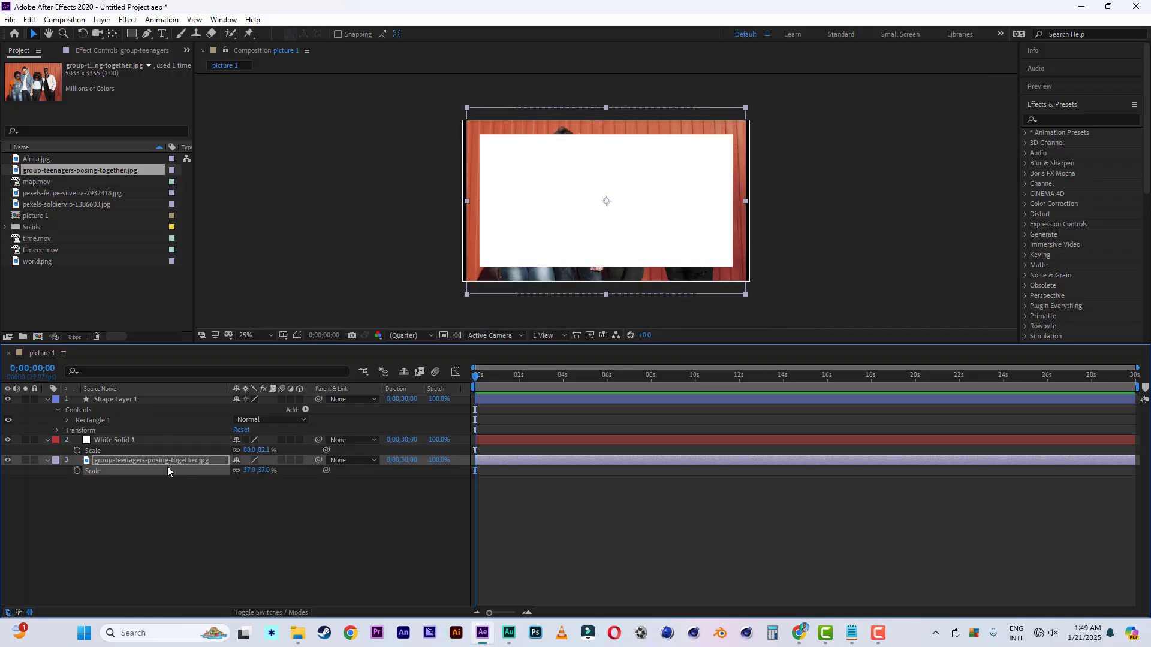
Set the white solid's blending mode to Stencil Alpha
click(116, 443)
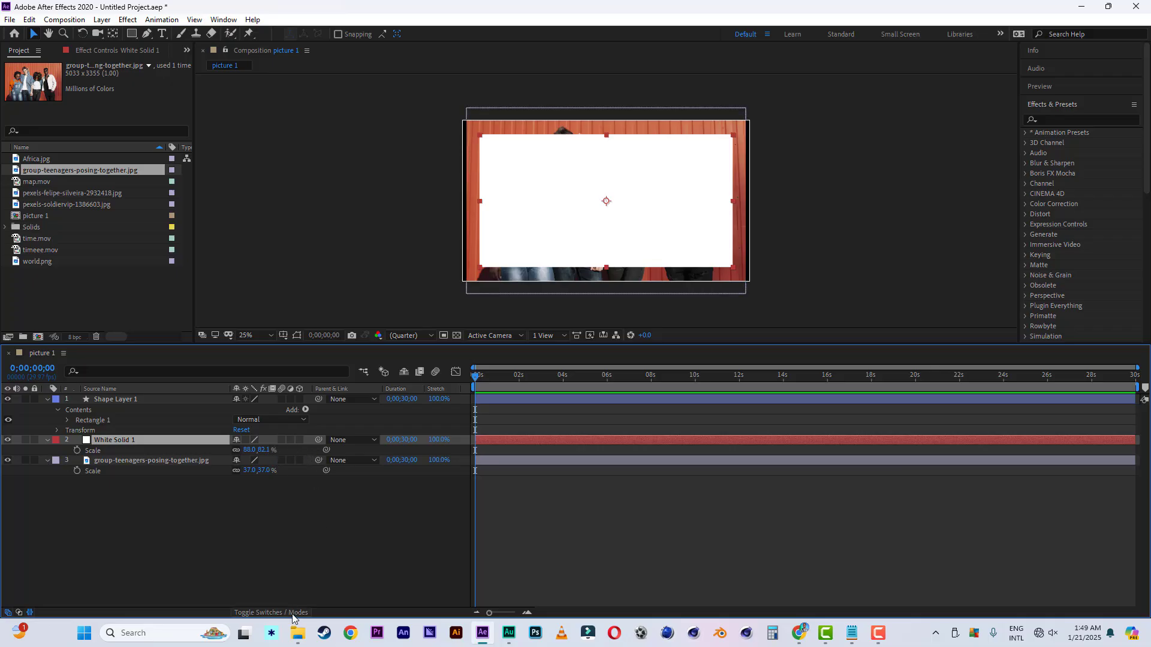
click(270, 612)
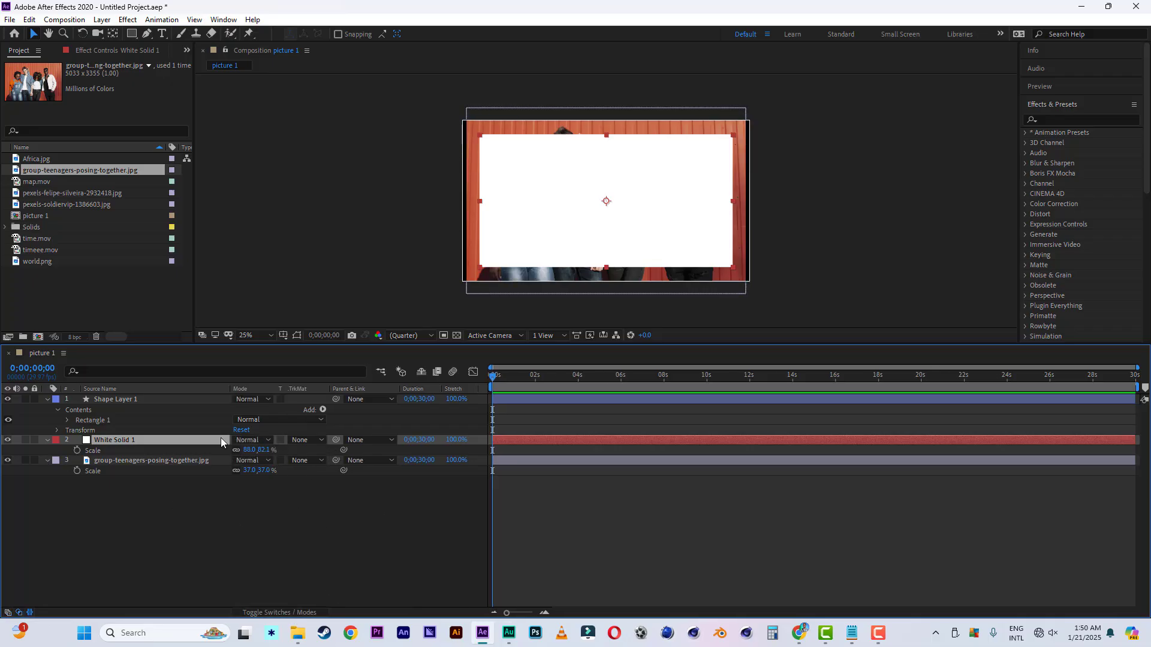
click(264, 442)
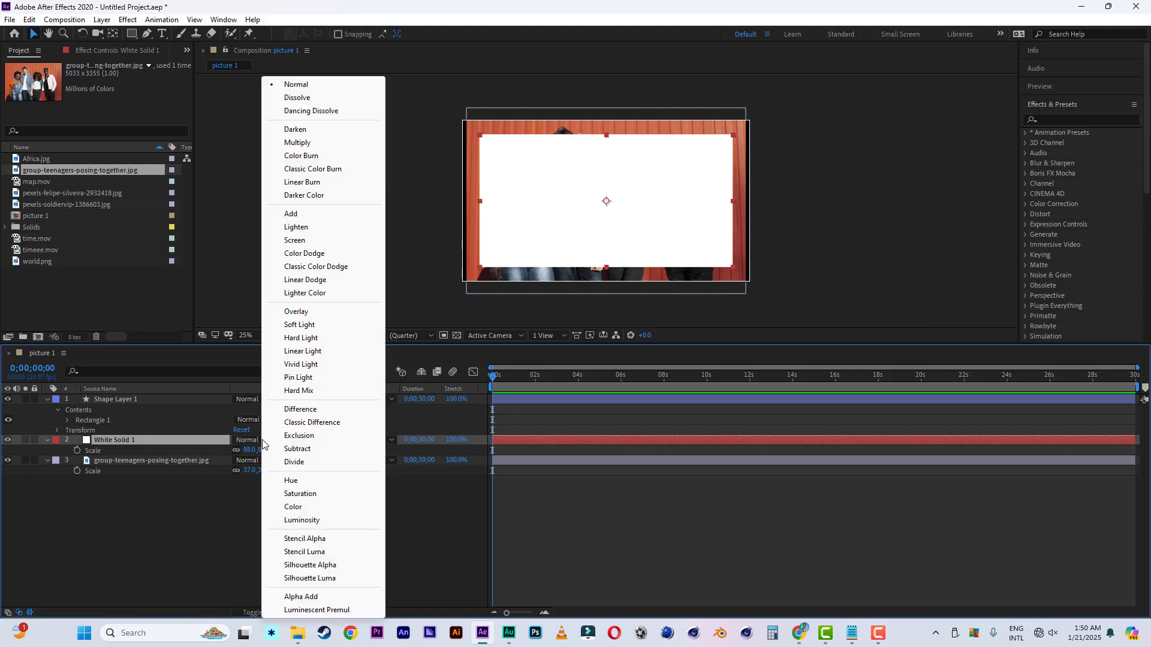
click(327, 538)
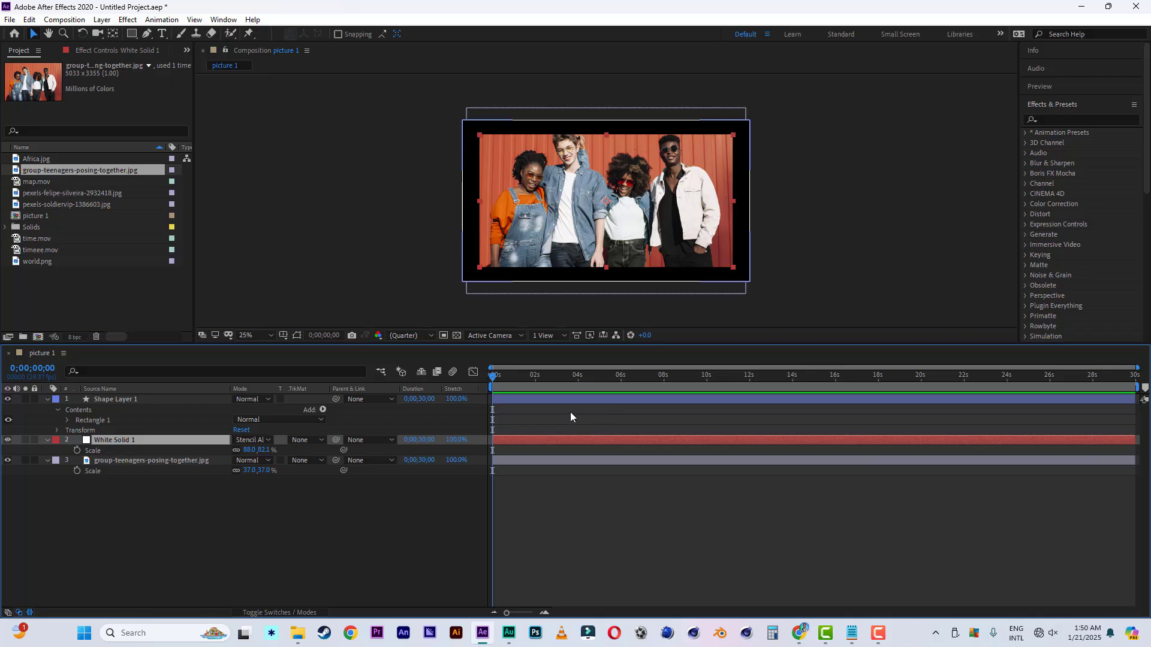
Delete the white solid and the group photo layers from the composition
key(Delete)
click(133, 441)
key(Delete)
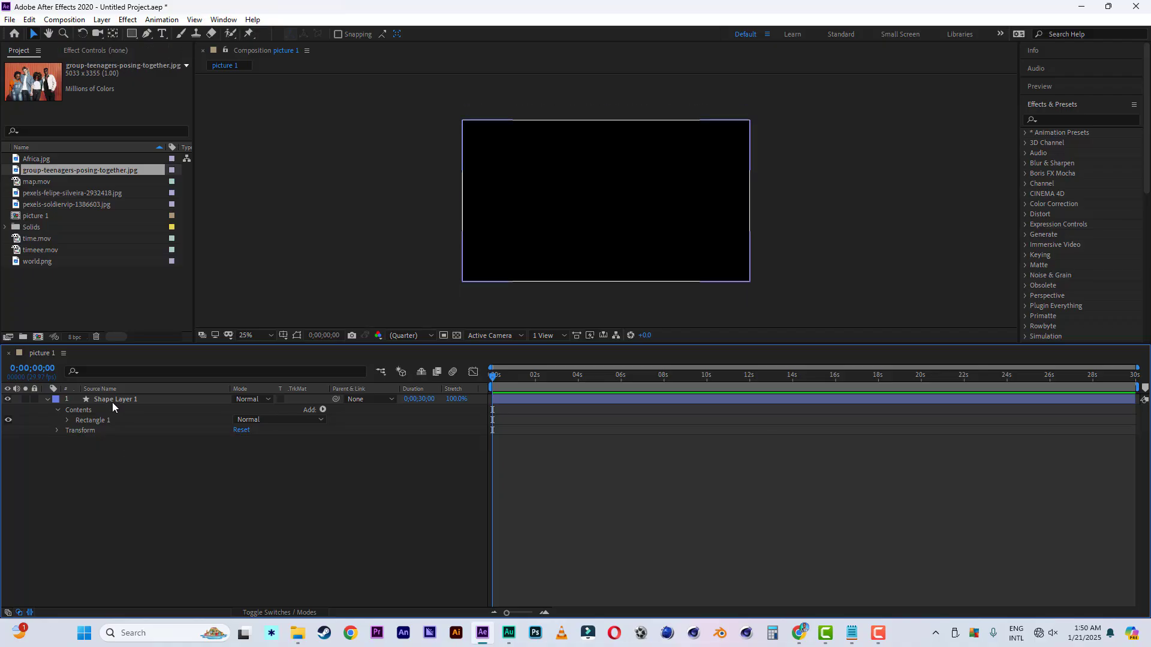
Duplicate the rectangle shape layer
click(113, 401)
key(ctrl+d)
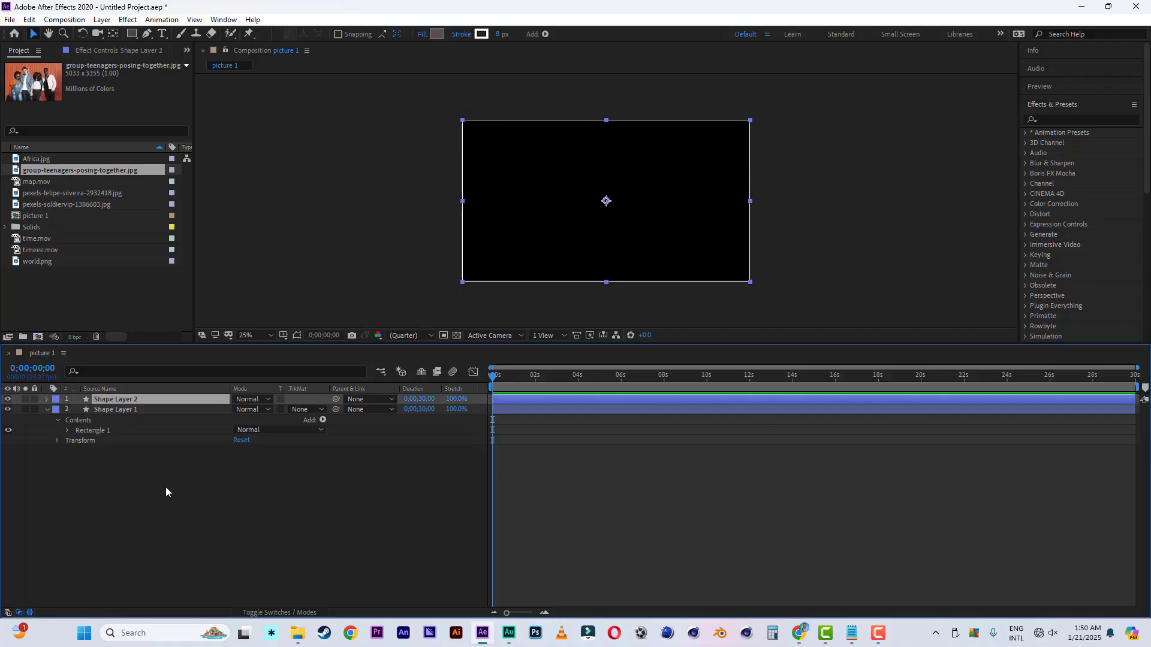
Remove the stroke from Shape Layer 1 and change its fill to solid white
click(130, 412)
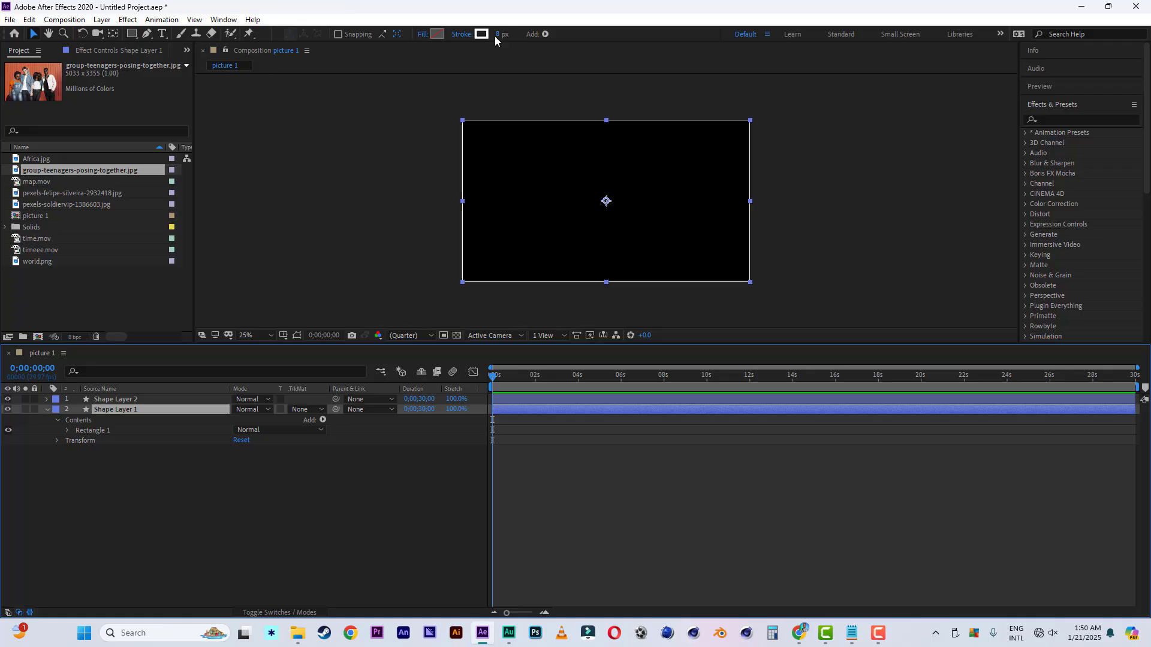
click(462, 35)
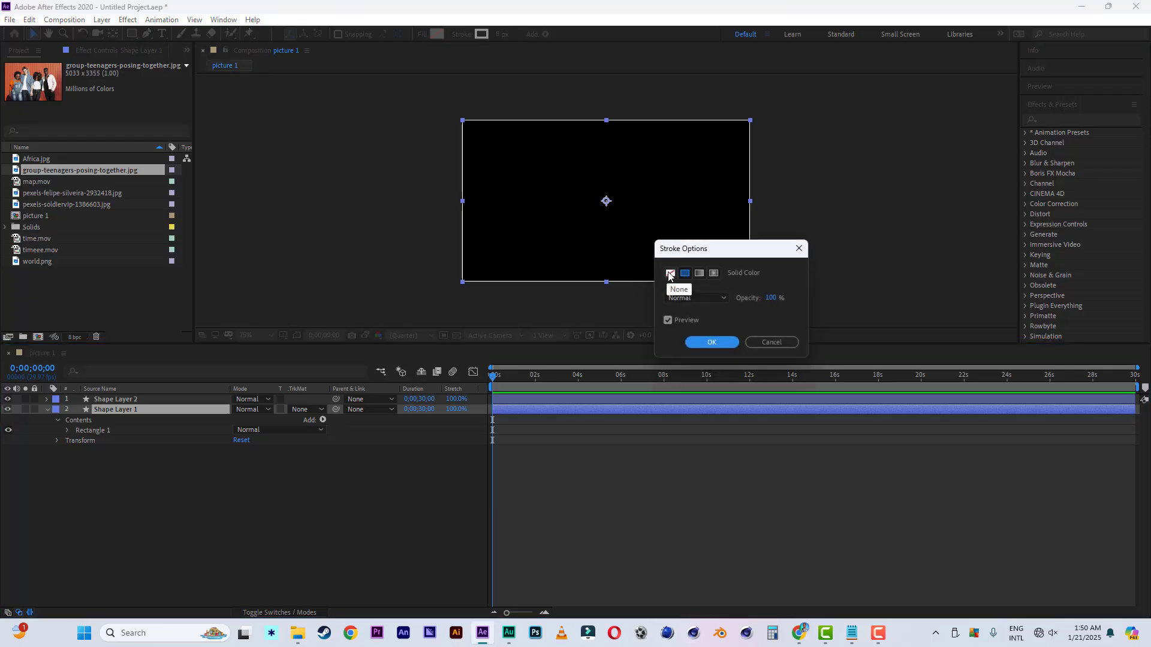
click(670, 274)
click(712, 342)
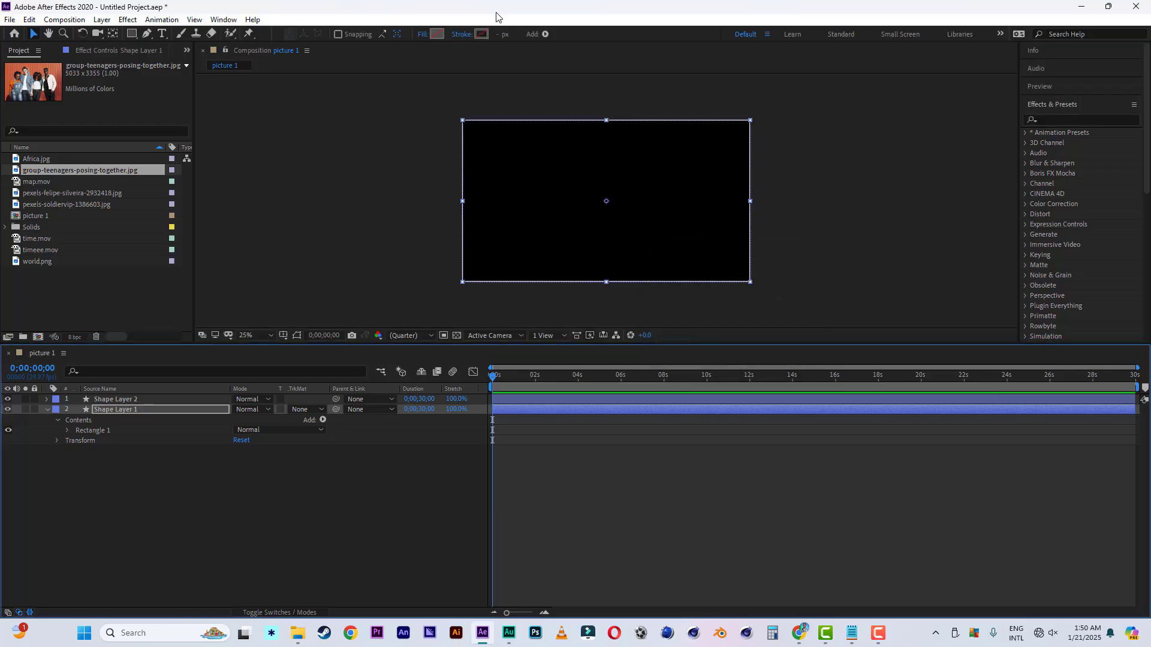
click(437, 34)
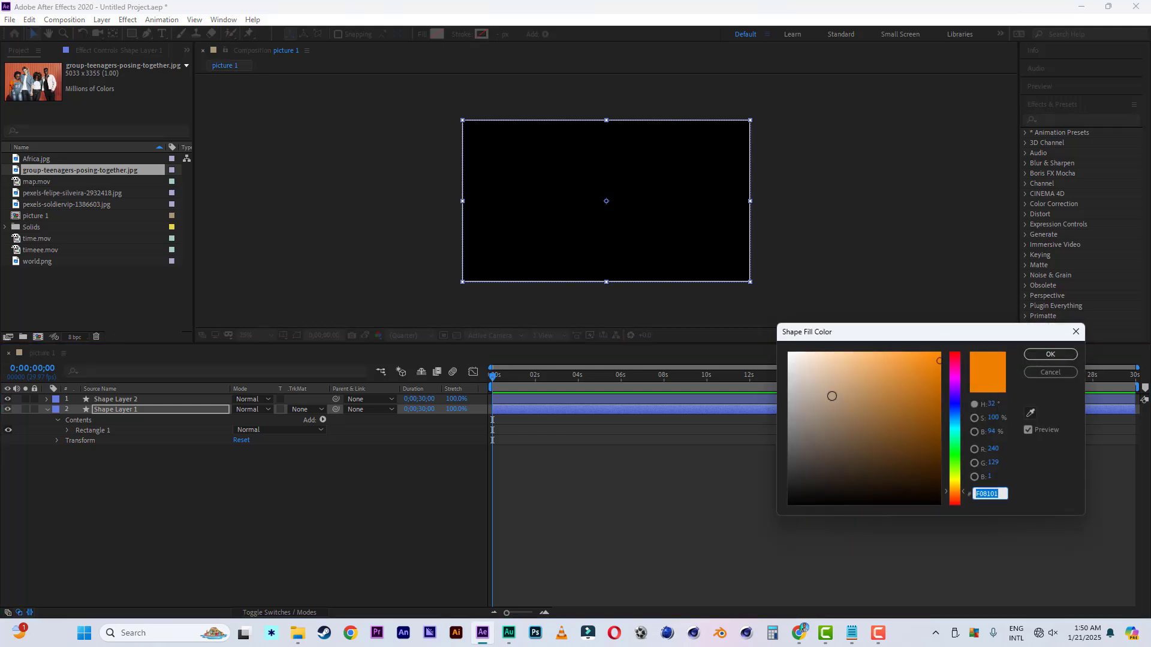
click(788, 354)
click(1050, 354)
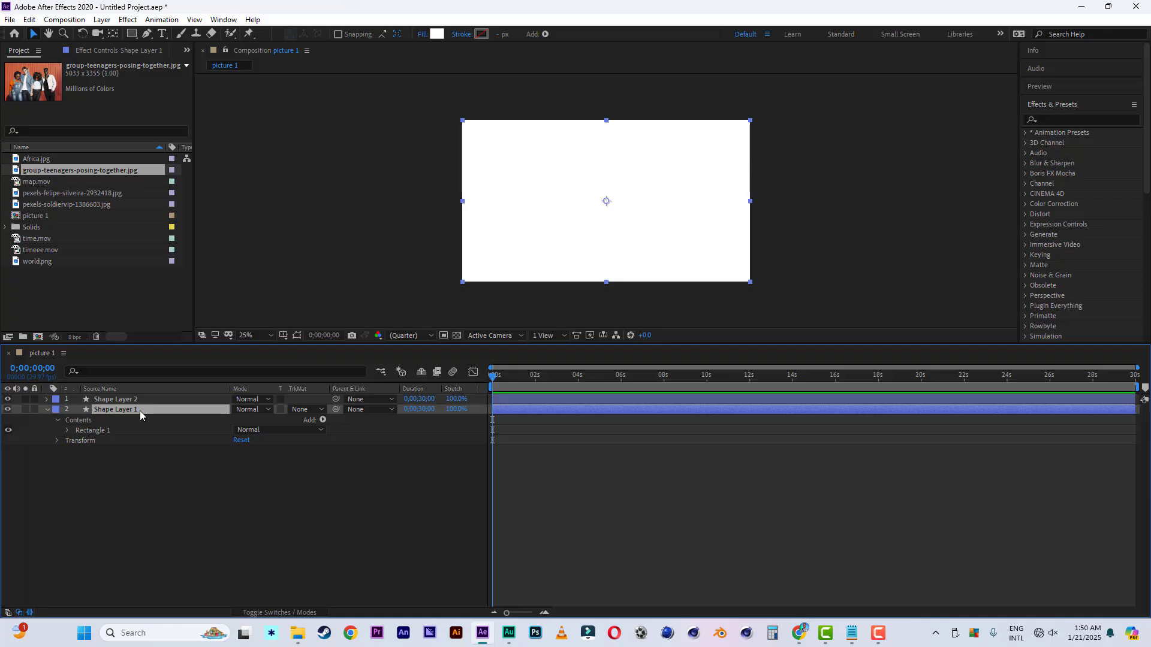
Scale Shape Layer 1 down to 85%, and reduce its height further to about 76%
key(s)
drag(268, 420, 260, 420)
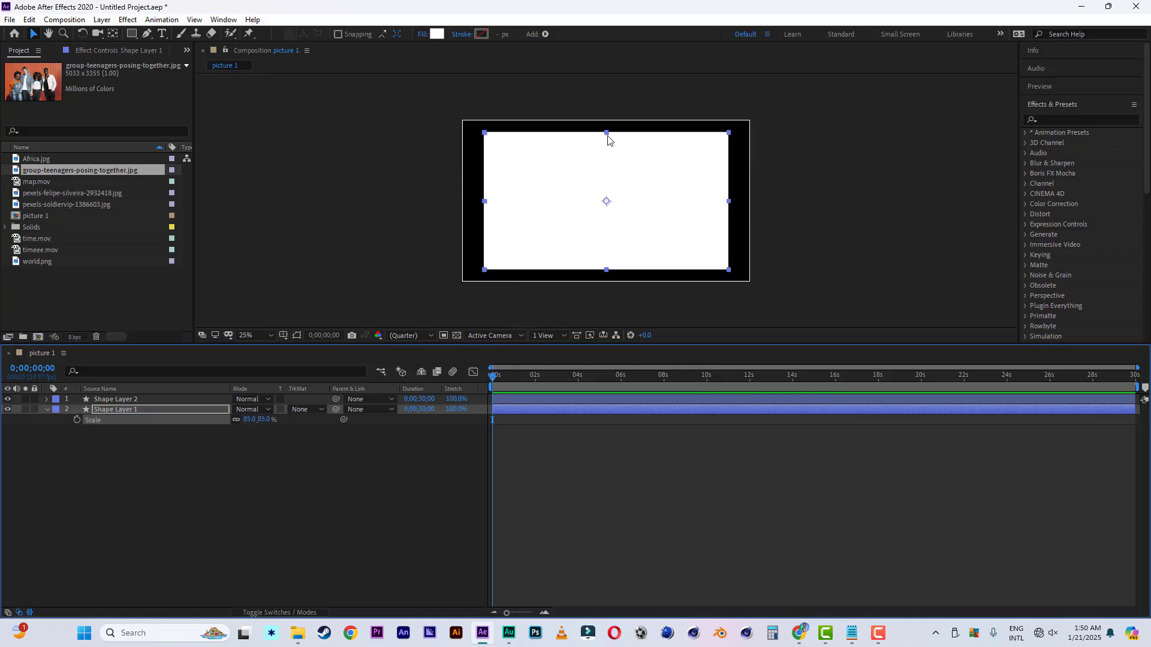
drag(607, 136, 607, 144)
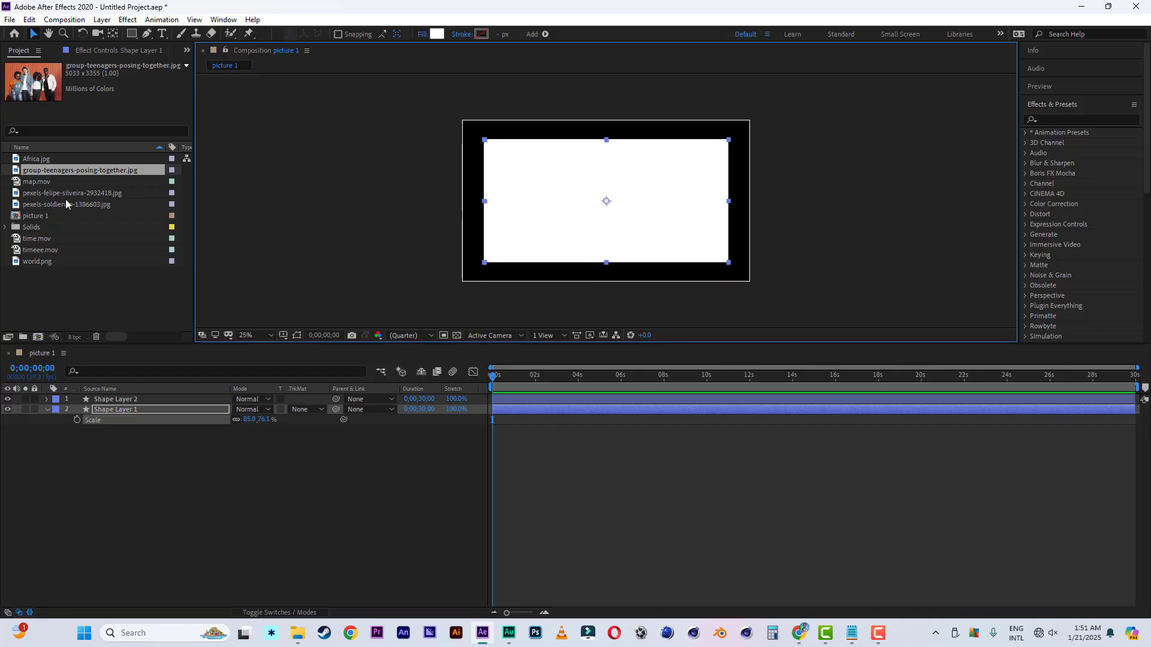
Add group-teenagers-posing-together.jpg beneath all the shape layers and scale the photo to 38%
drag(48, 172, 124, 542)
key(s)
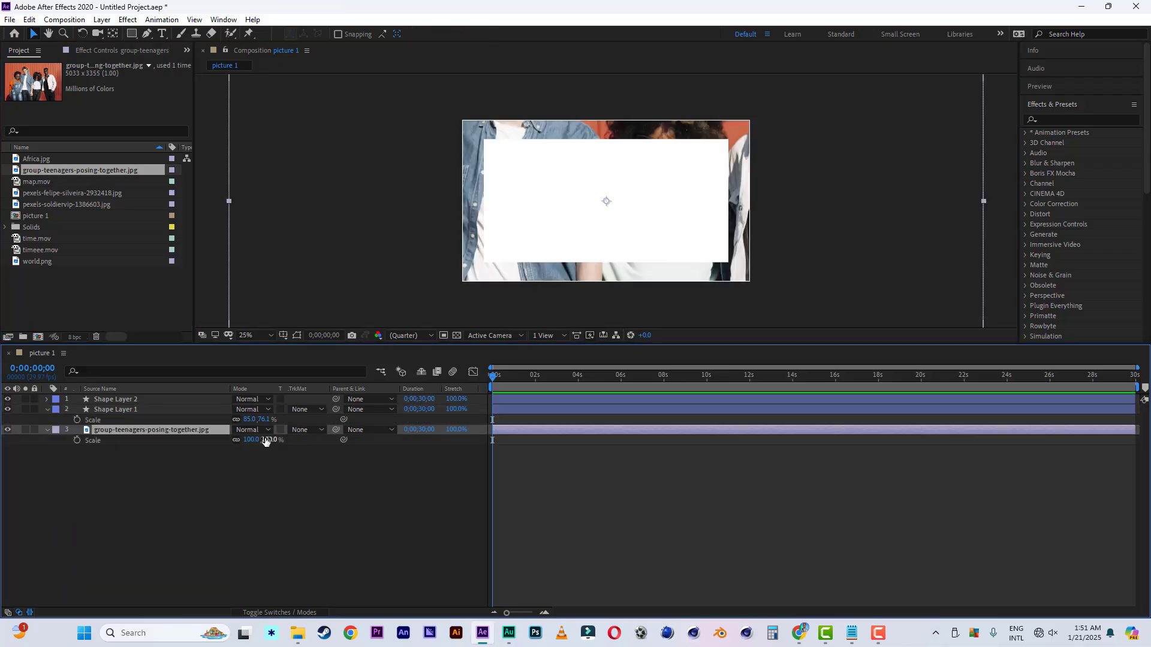
drag(266, 441, 122, 419)
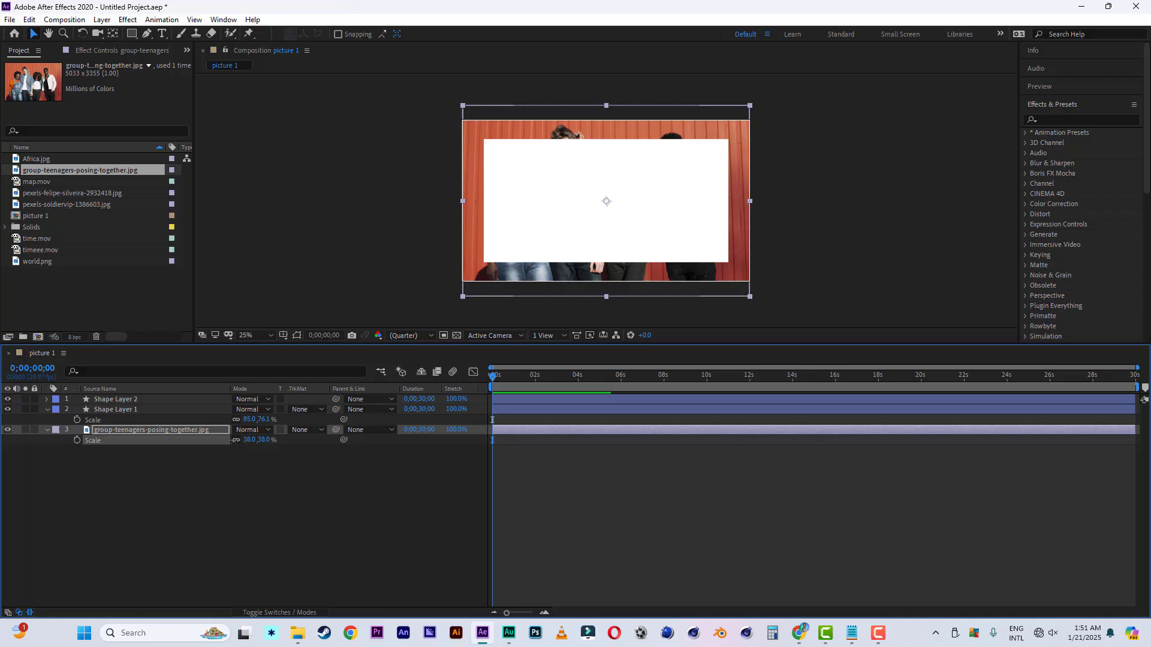
Duplicate Shape Layer 1 and hide the copy
click(127, 411)
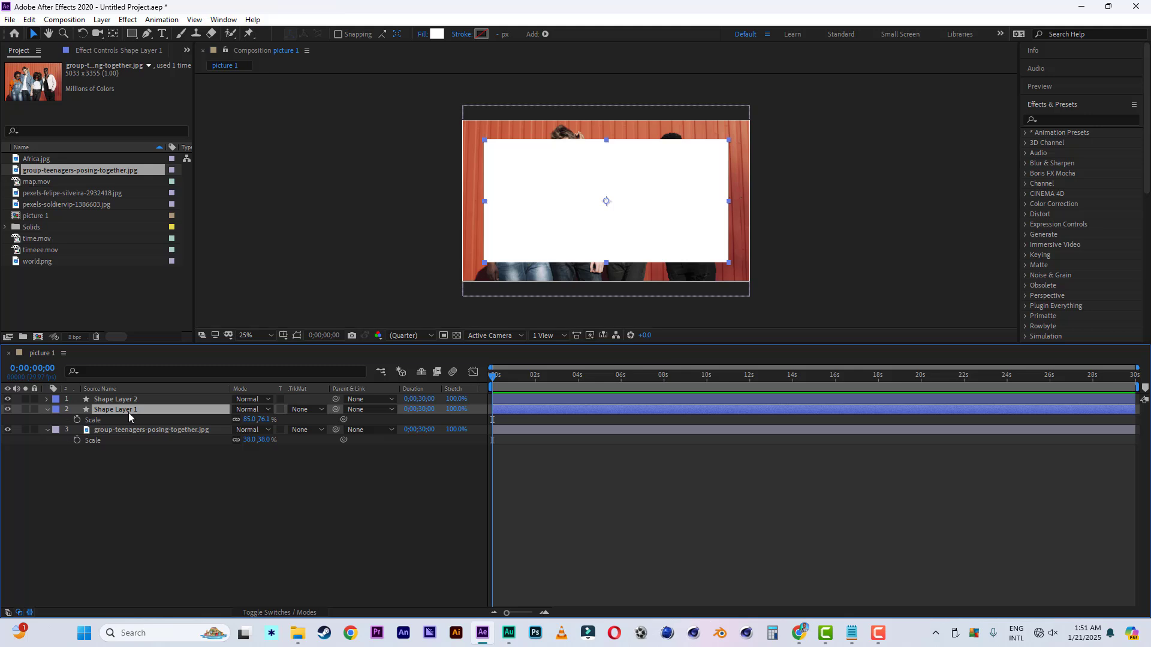
key(ctrl+d)
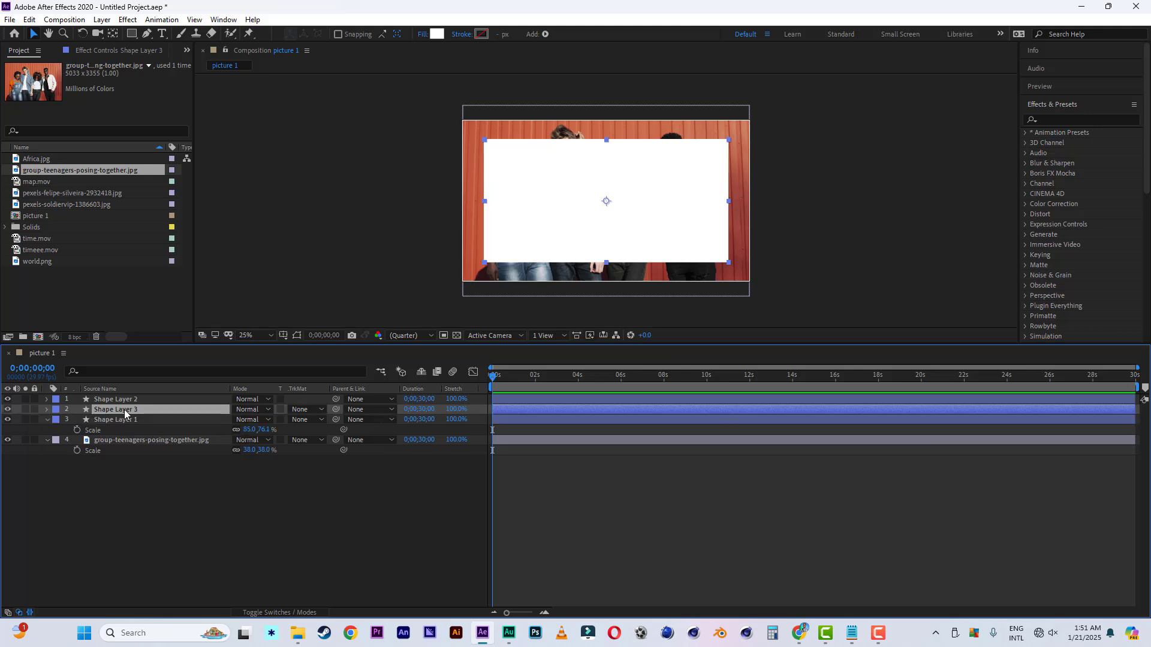
click(8, 410)
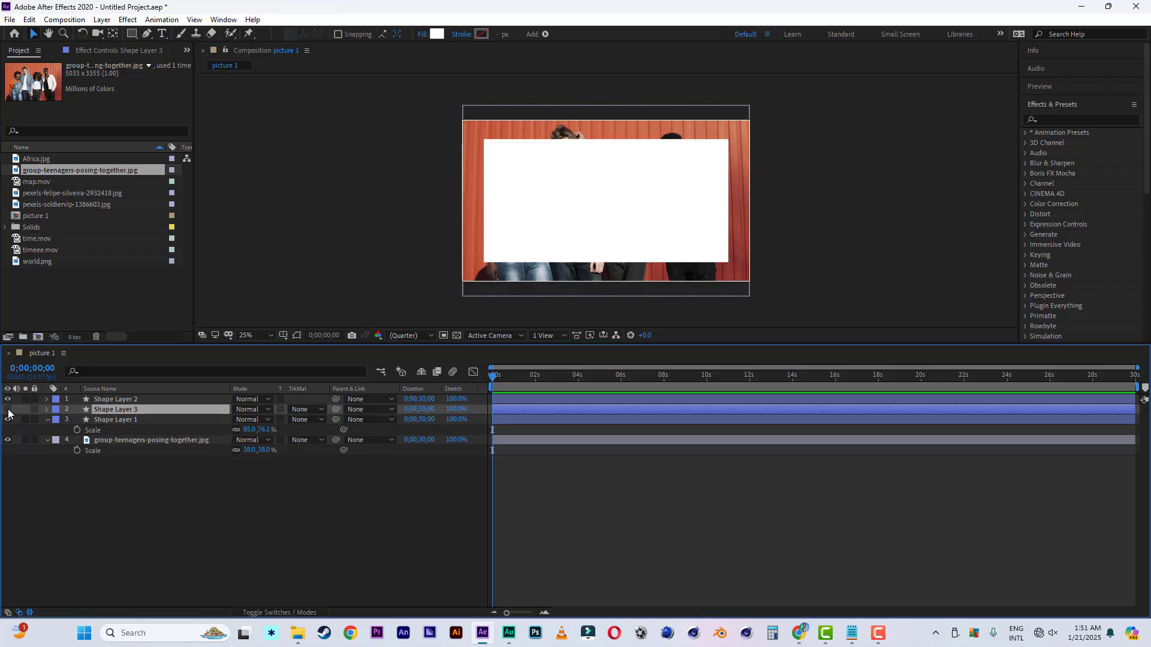
Set Shape Layer 1's blending mode to Stencil Alpha so it masks the group photo
click(133, 421)
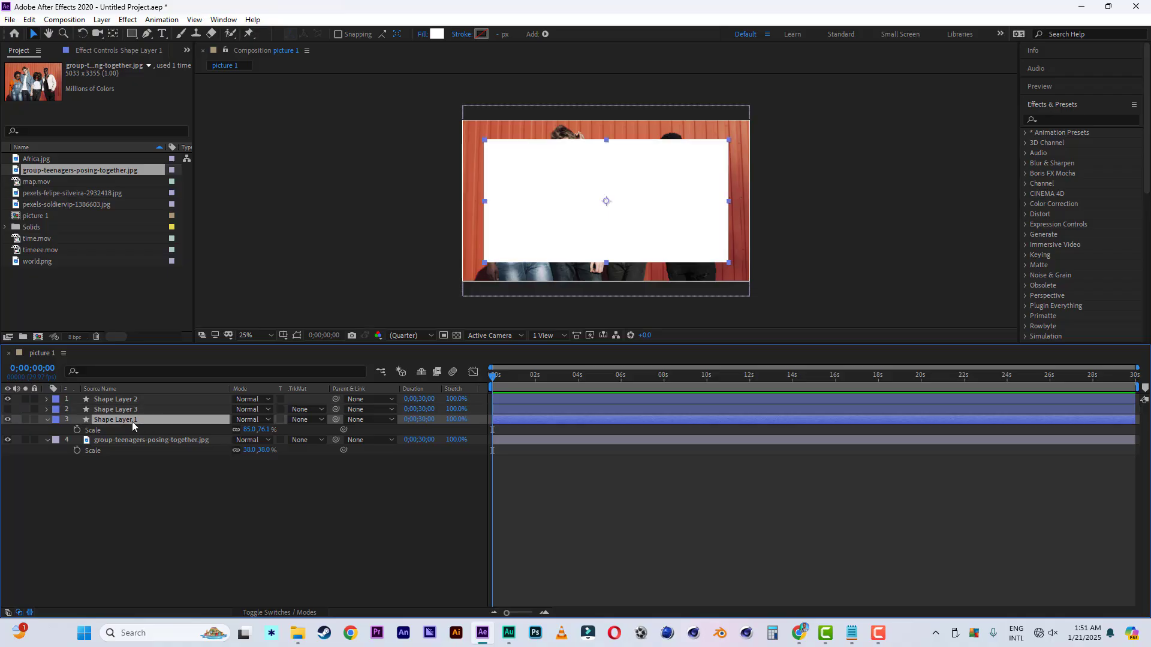
click(264, 419)
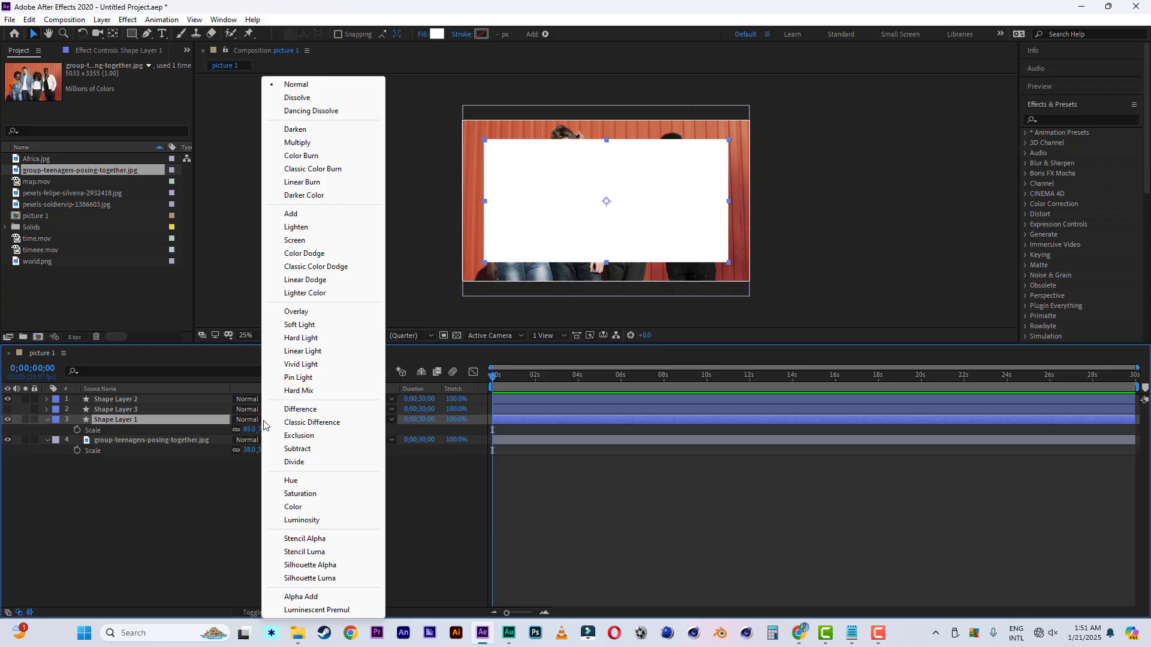
click(322, 539)
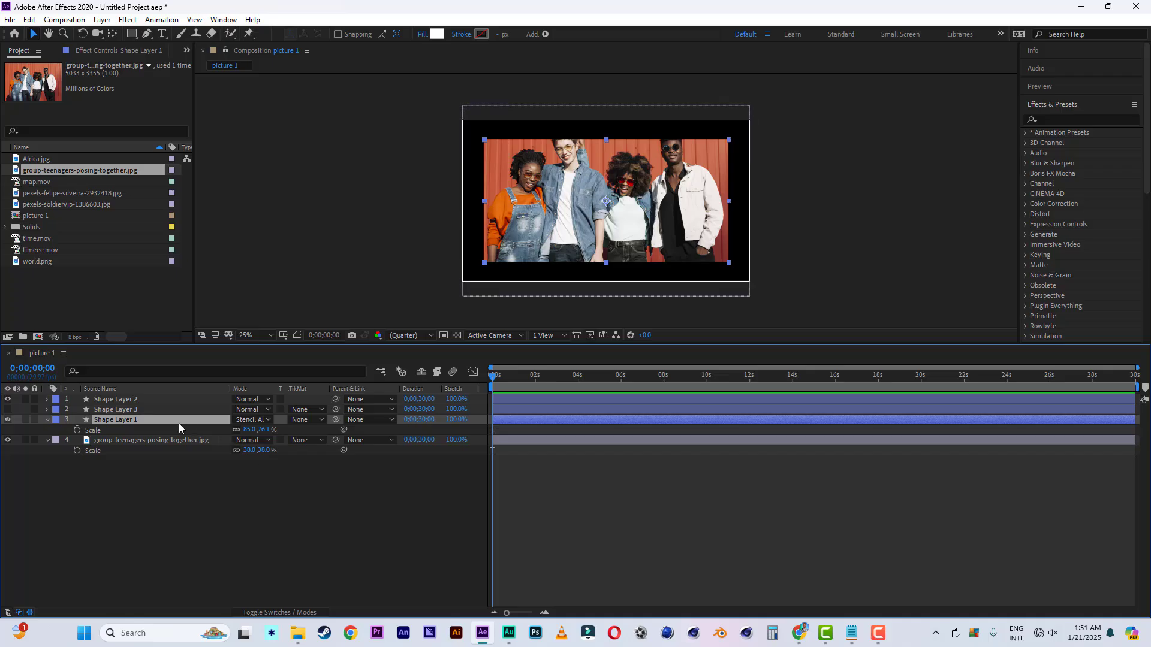
Show Shape Layer 3 again, give it a white stroke and set its fill to None
click(7, 410)
click(105, 409)
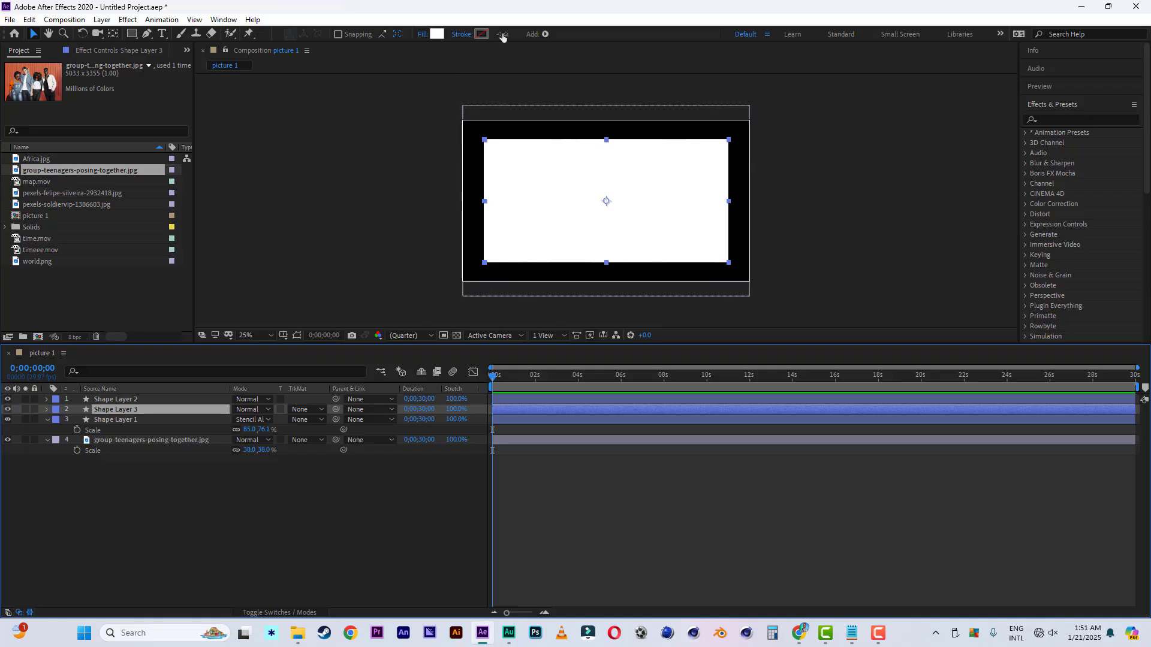
click(480, 34)
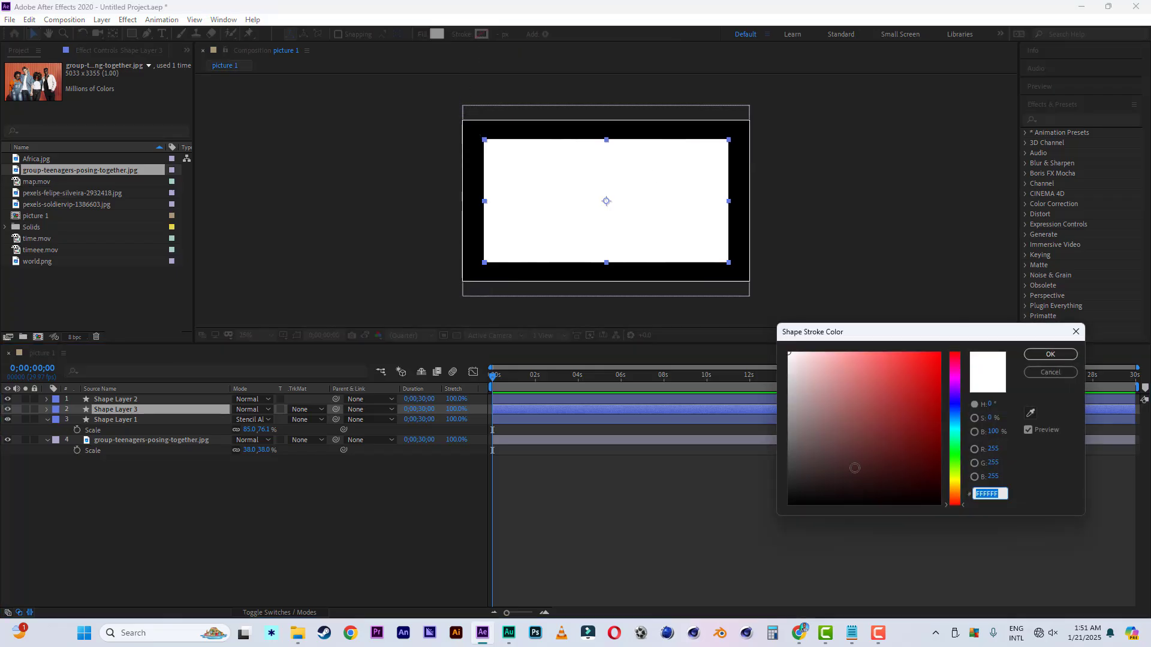
click(1050, 354)
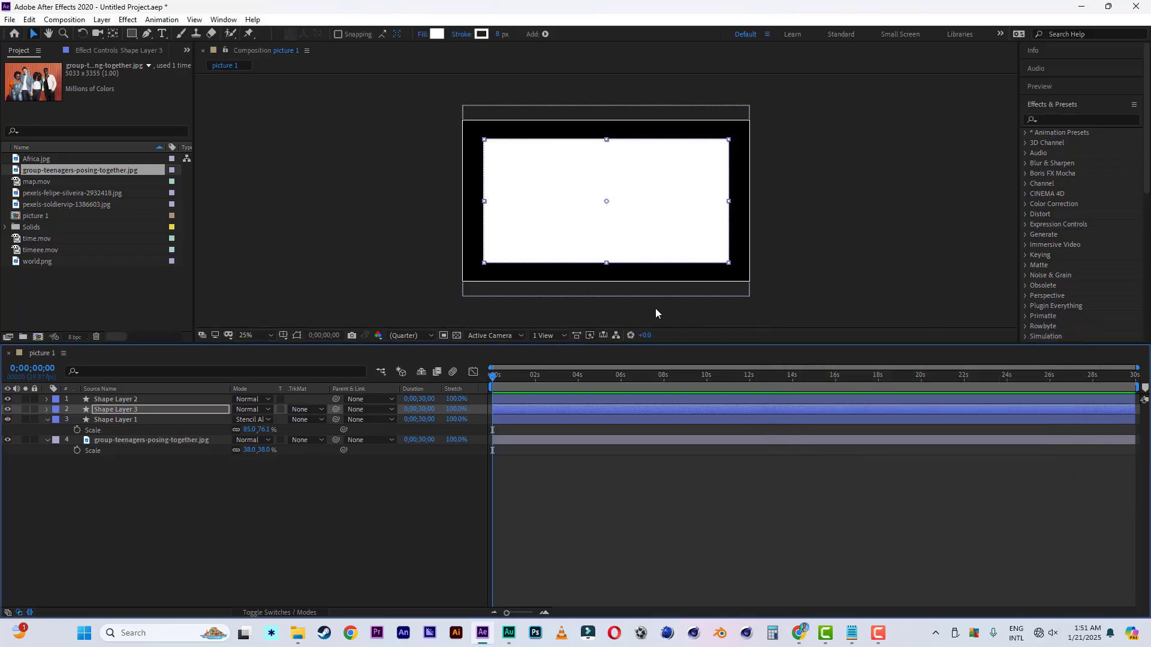
click(423, 35)
click(671, 274)
click(712, 342)
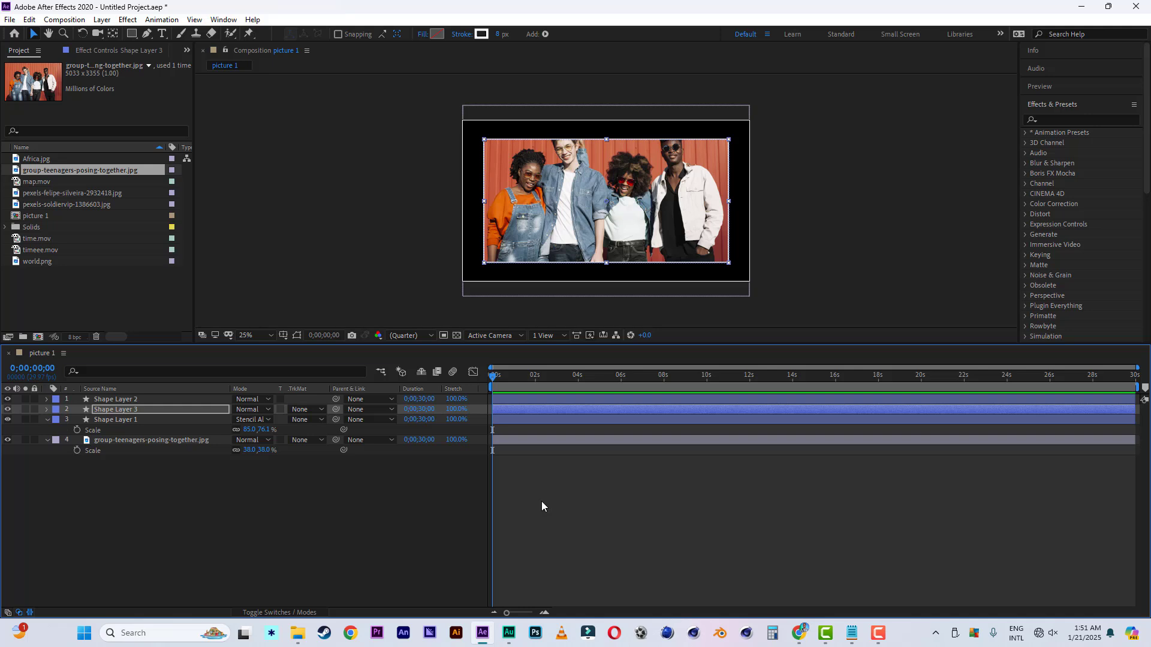
click(358, 523)
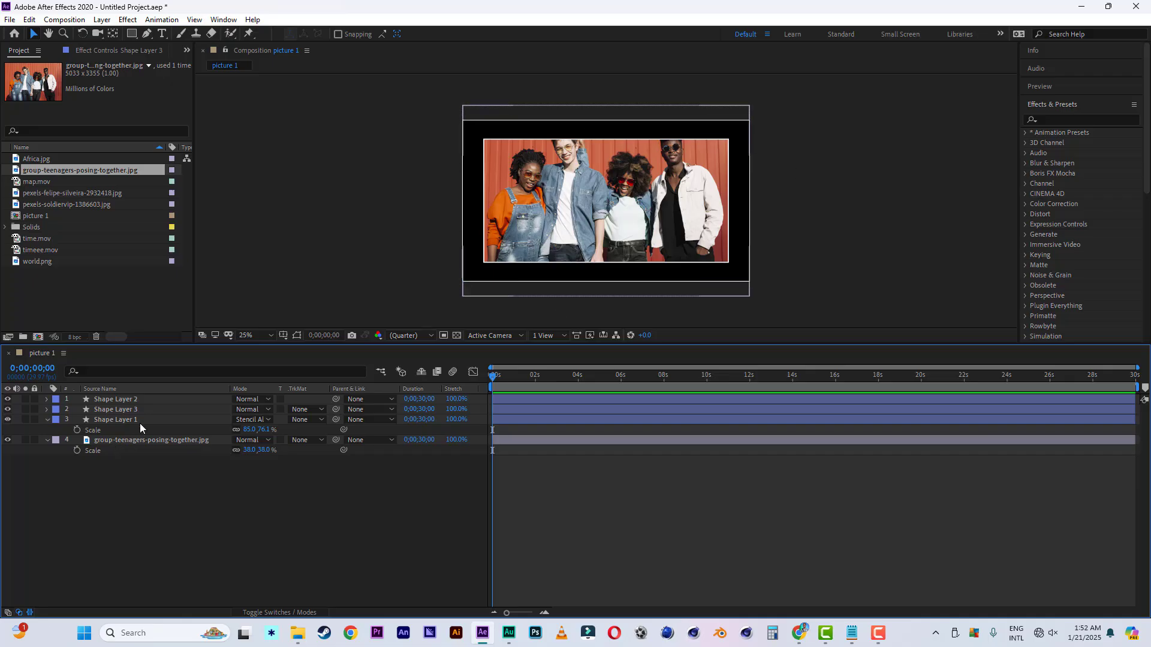
Duplicate Shape Layer 1 once more and set the copy's blending mode to Normal
click(116, 419)
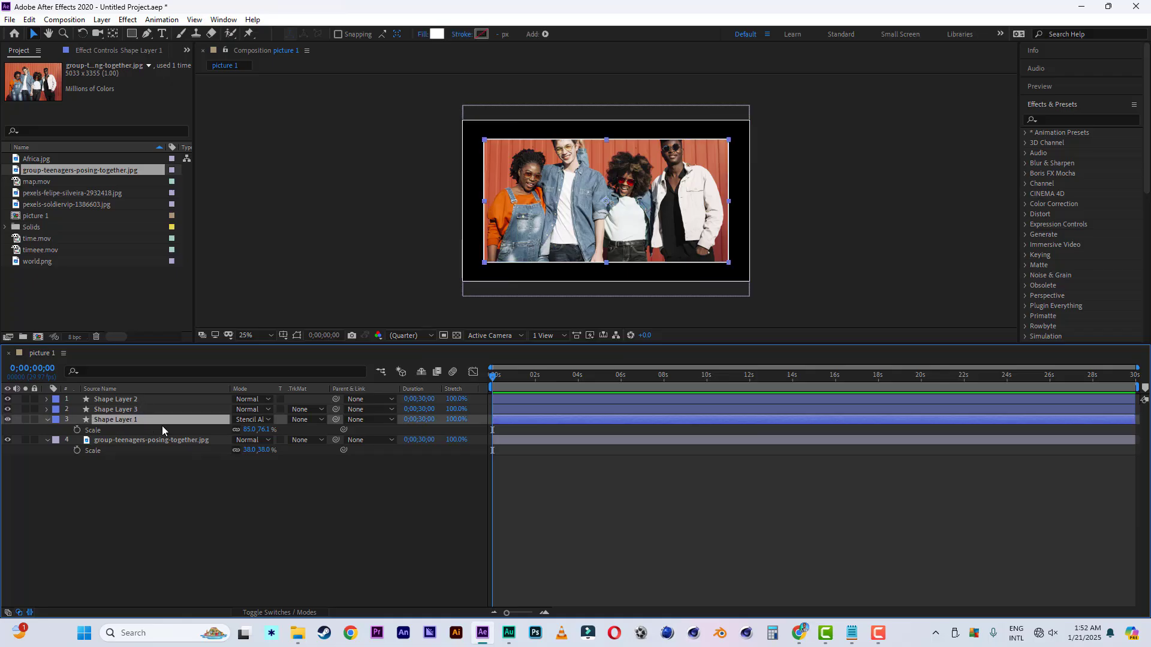
key(ctrl+d)
click(261, 420)
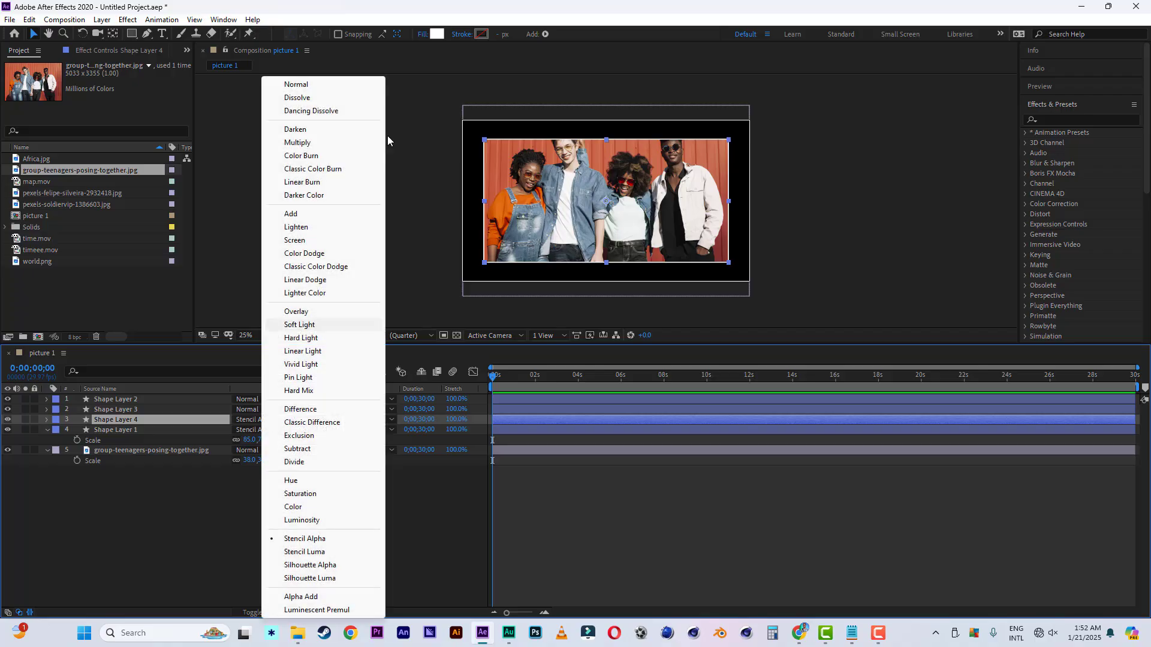
click(310, 88)
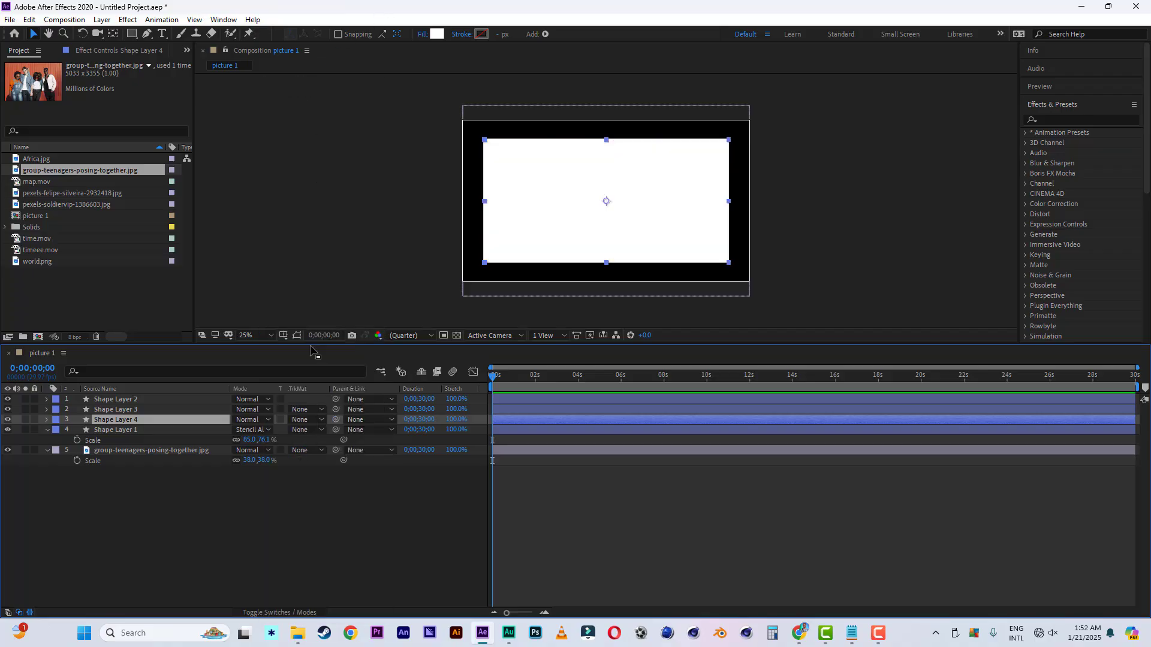
Move Shape Layer 4's anchor point to the middle of its top edge and shrink the rectangle to cover the photo's upper half
click(1052, 121)
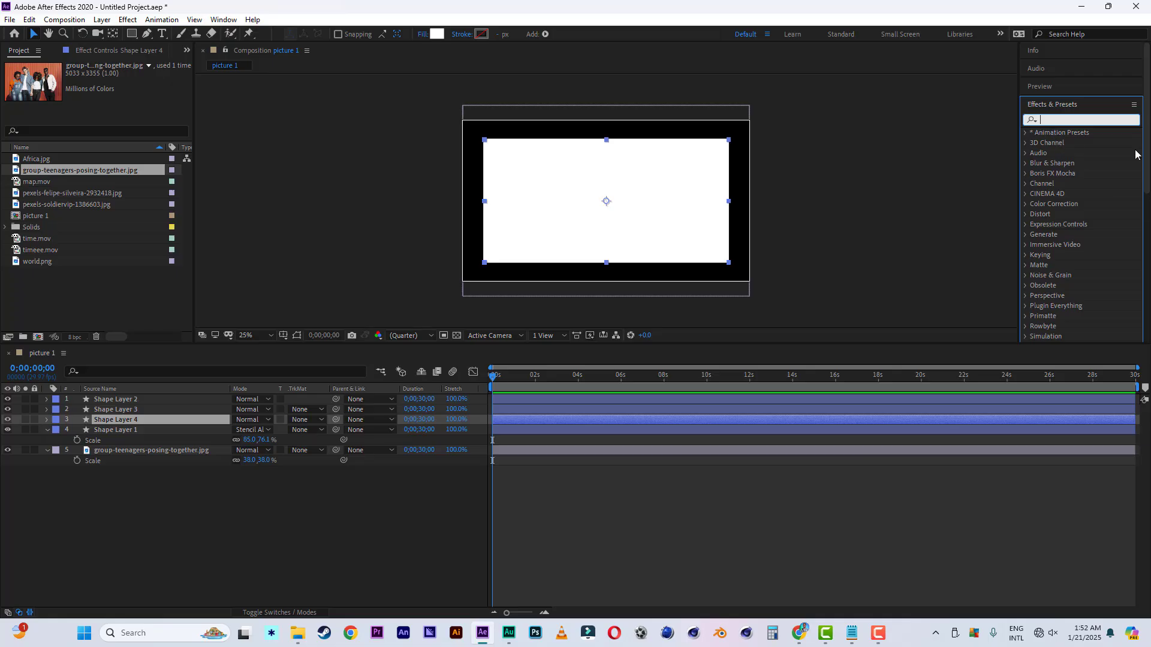
click(116, 36)
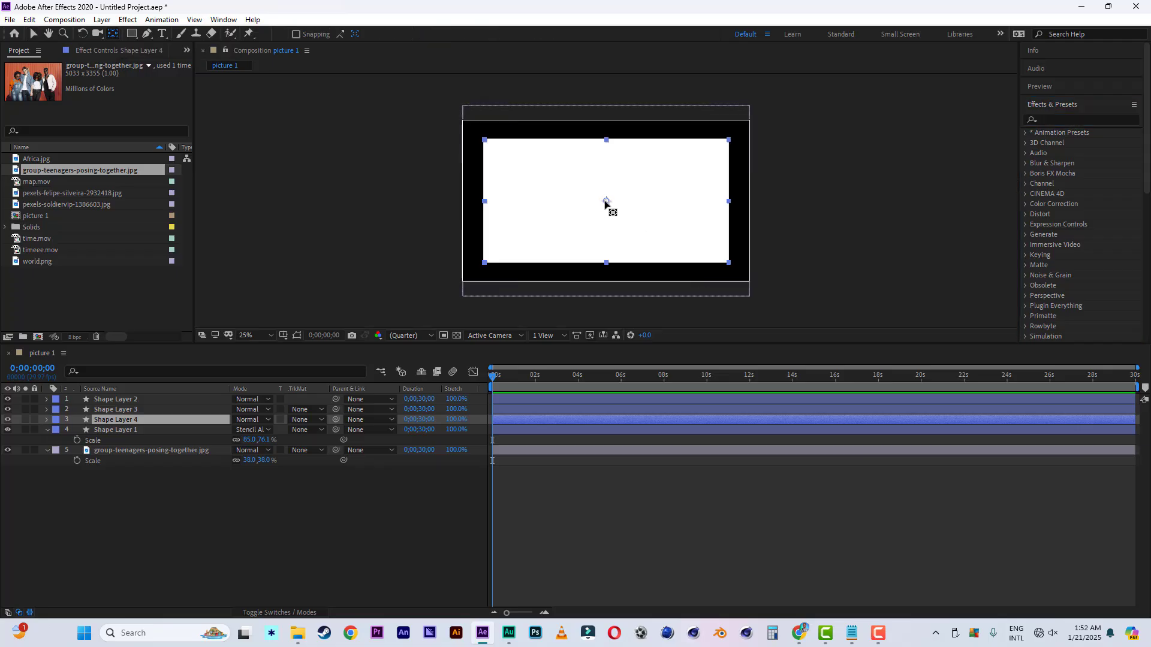
drag(607, 202, 607, 139)
key(v)
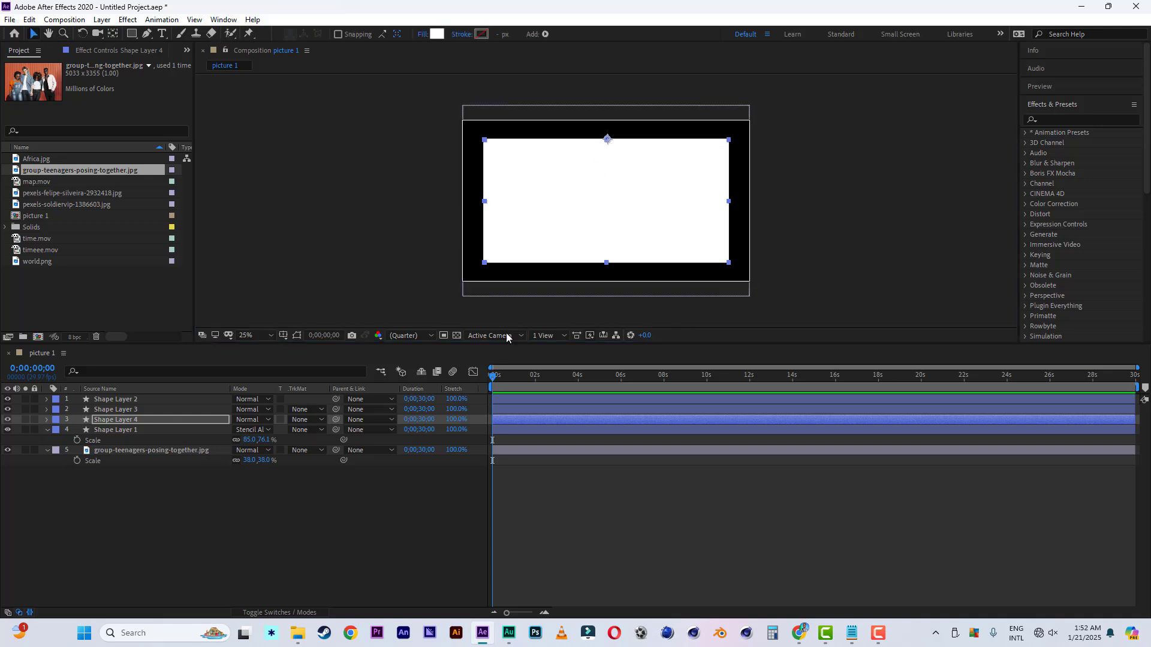
drag(606, 264, 608, 199)
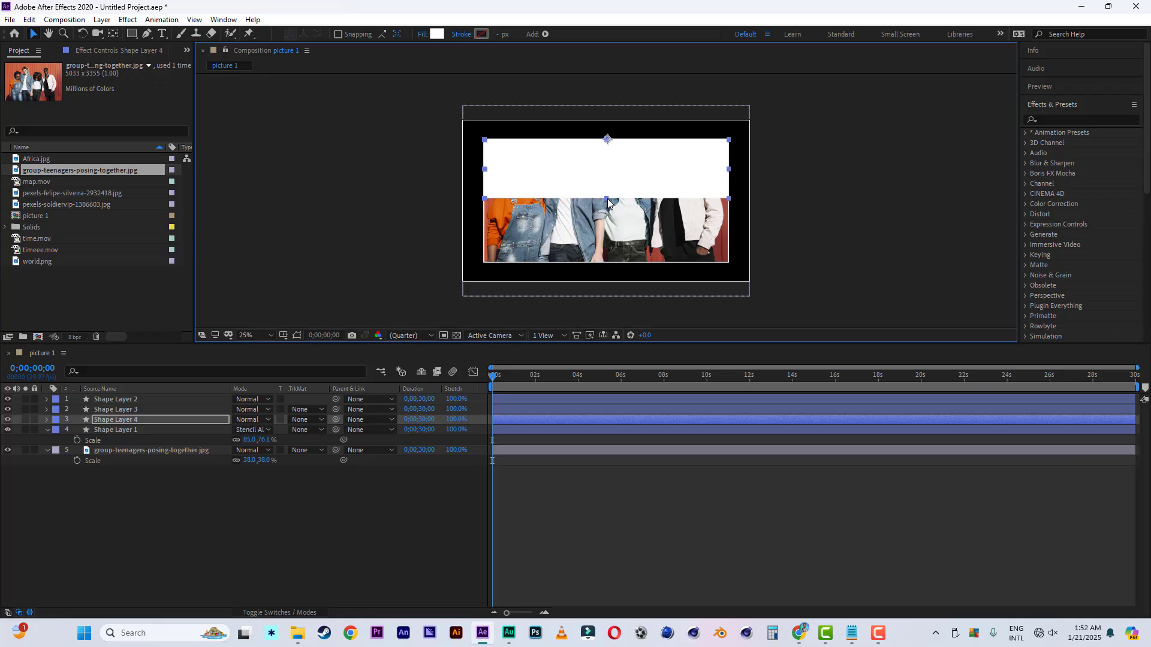
drag(607, 199, 607, 200)
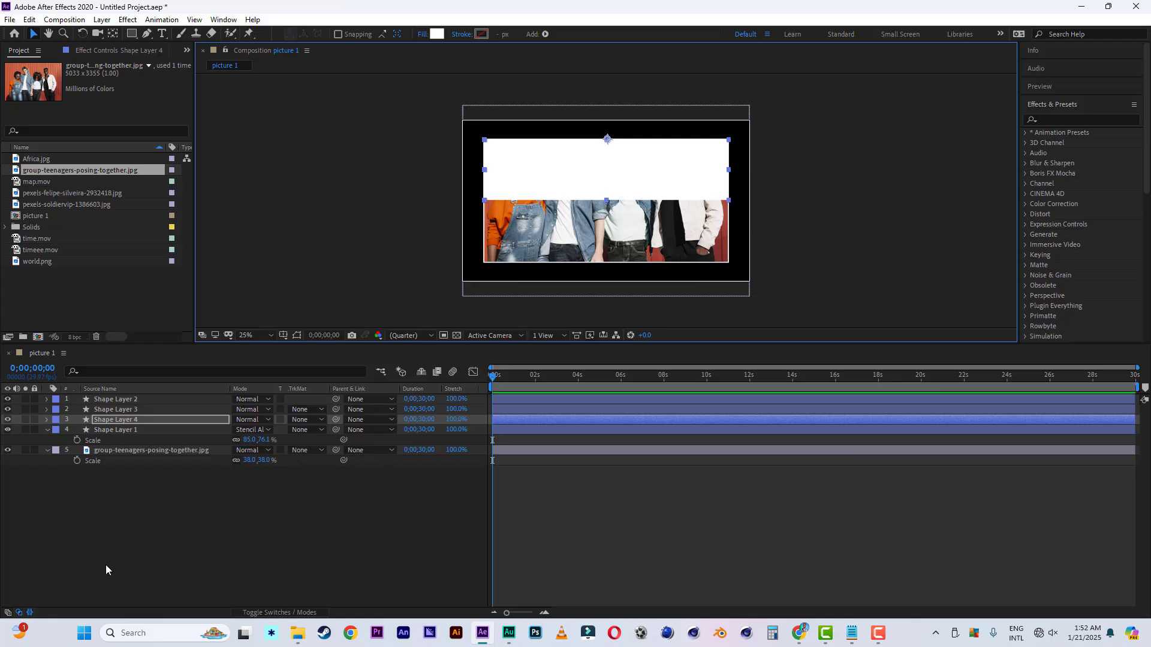
Lower Shape Layer 4's opacity to 20% for a translucent highlight over the photo's upper half
key(t)
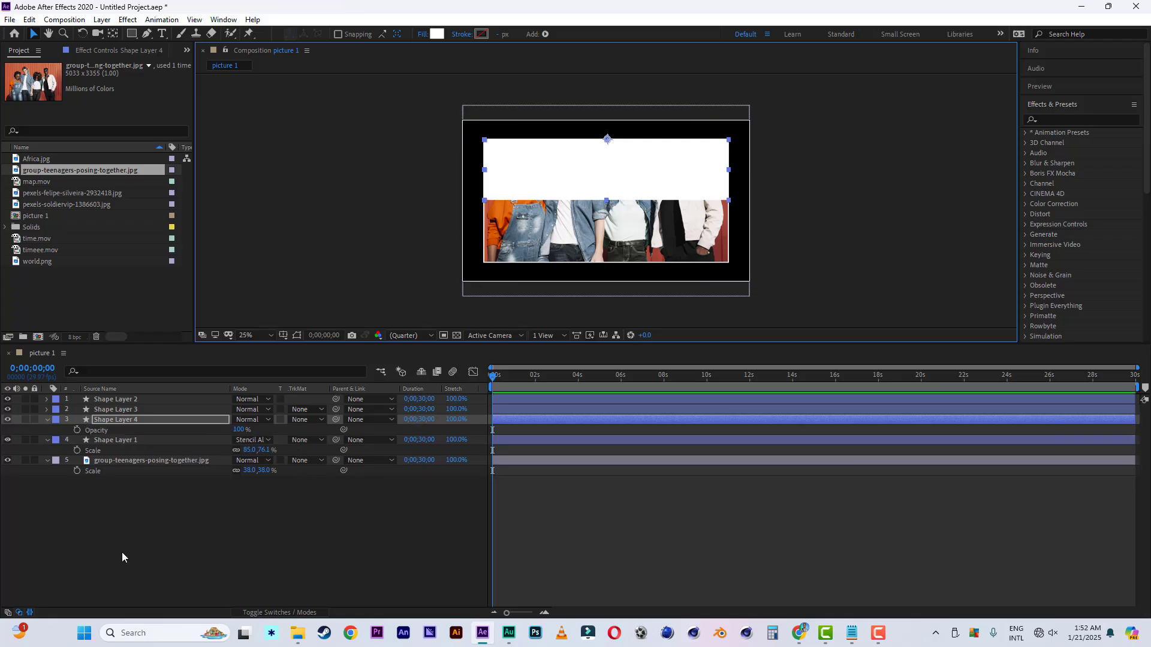
click(240, 430)
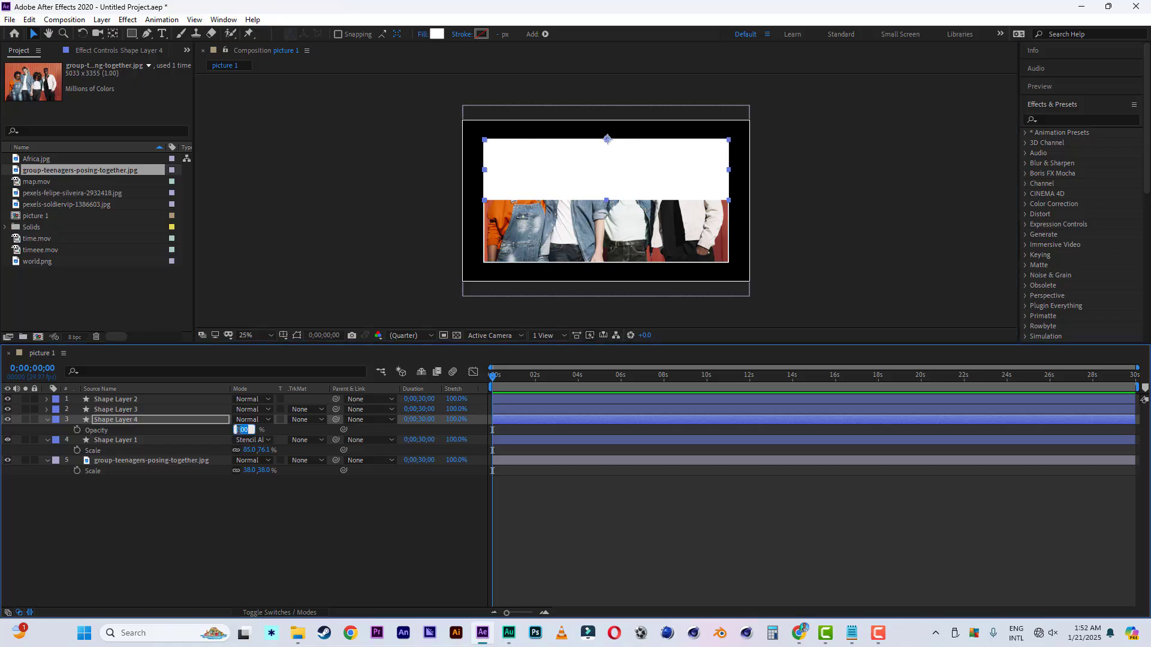
text(15)
click(215, 525)
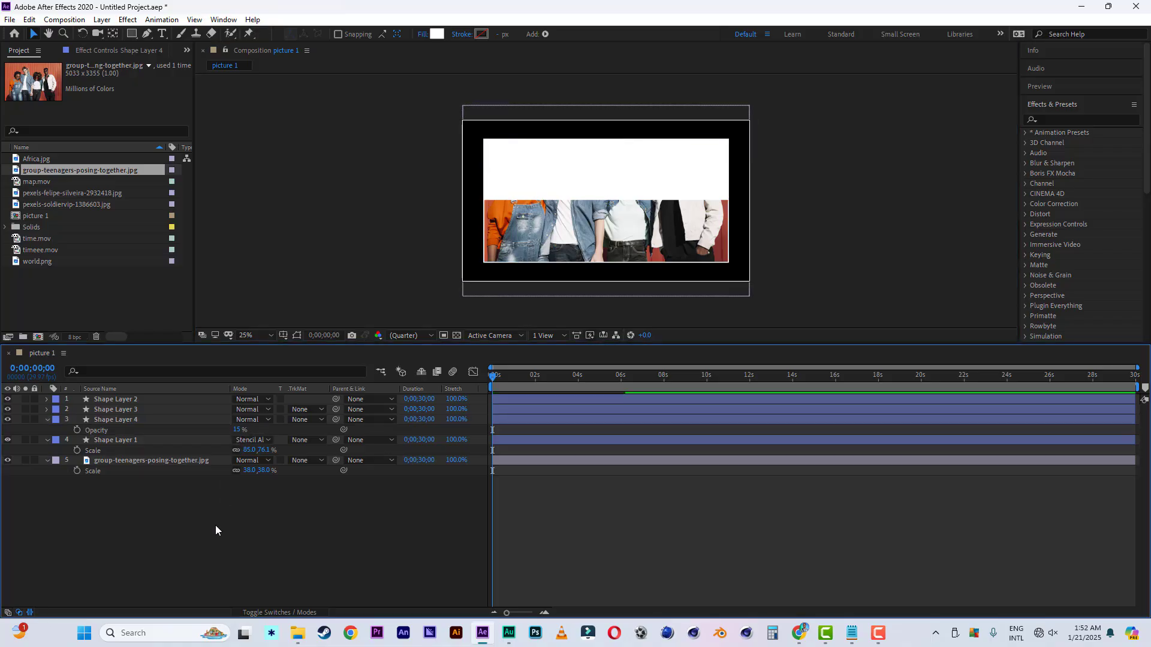
click(238, 430)
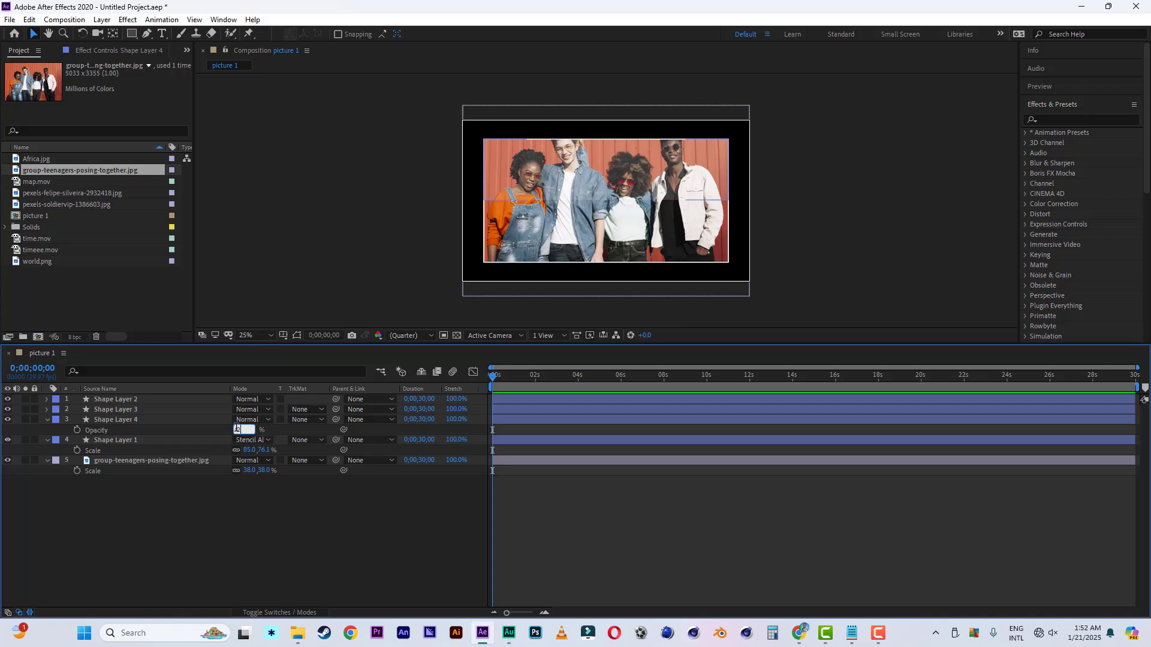
text(20)
click(236, 535)
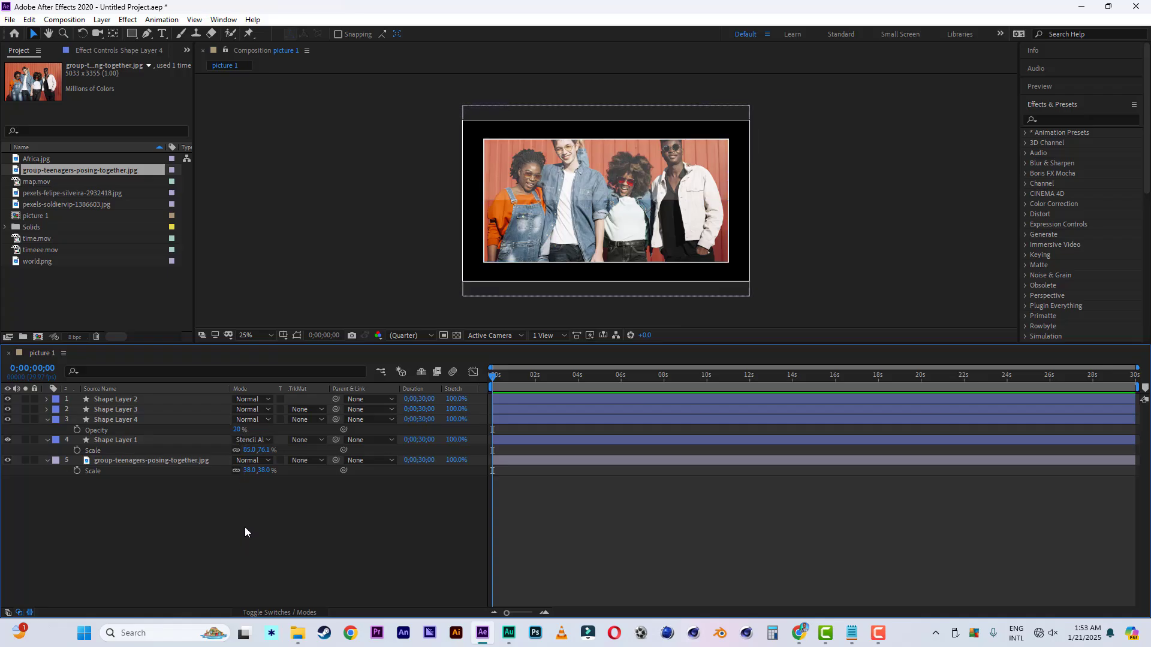
Save the project and select the picture 1 composition among the project items
key(ctrl+s)
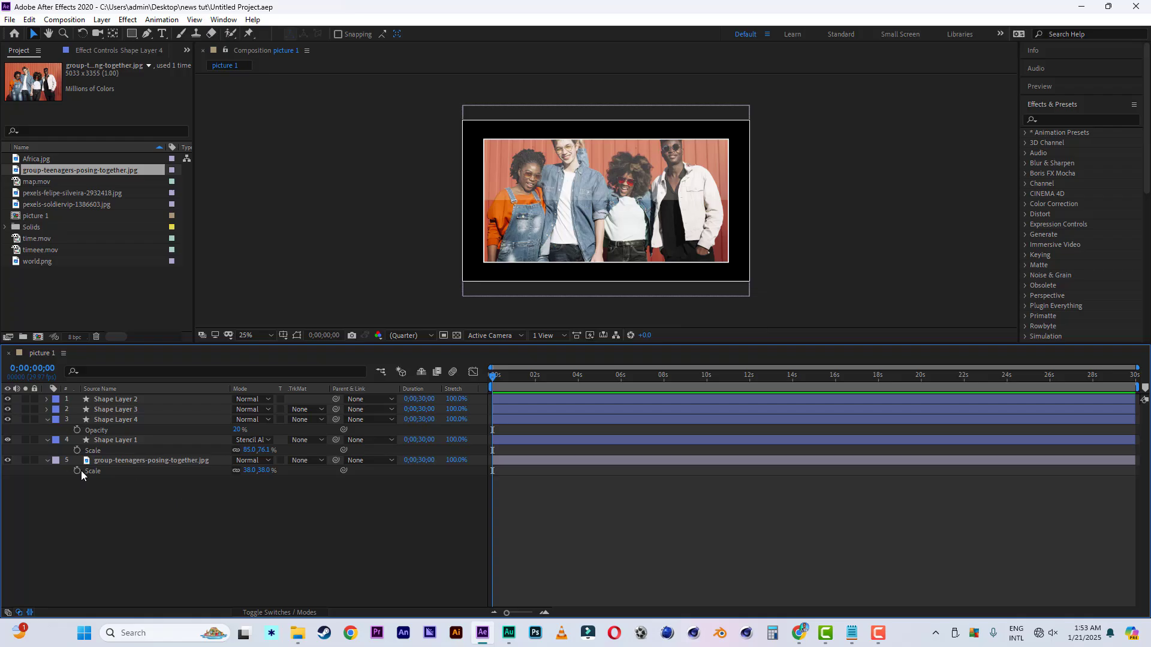
click(38, 218)
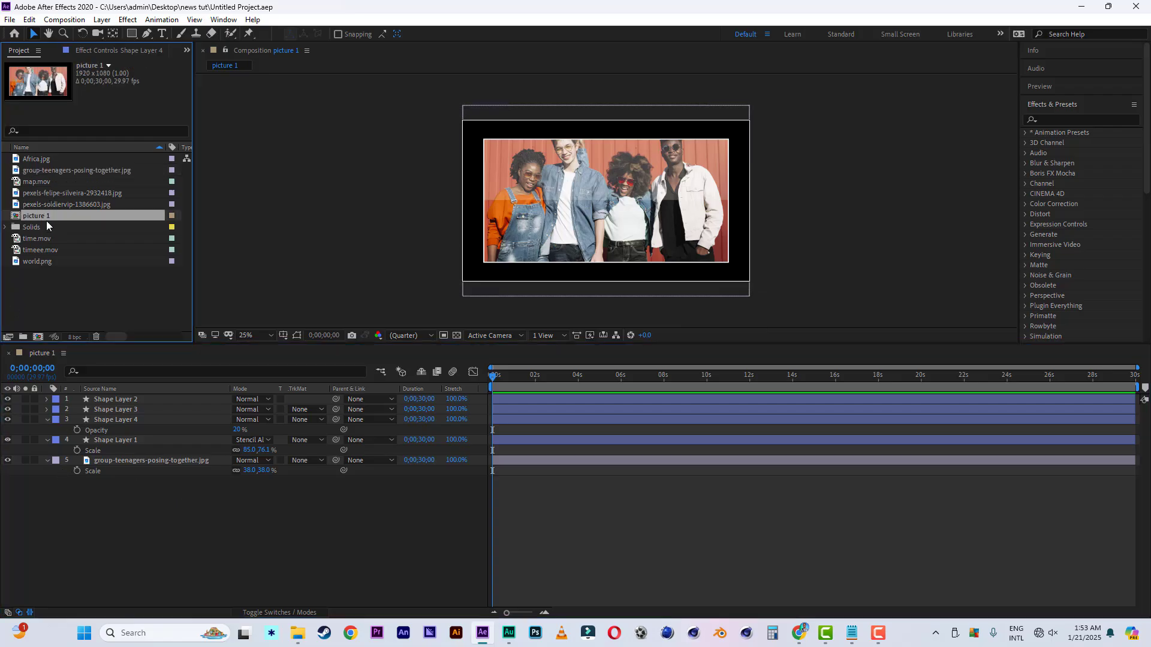
Duplicate the picture 1 composition three times and open the copies picture 2, picture 3 and picture 4
key(ctrl+d)
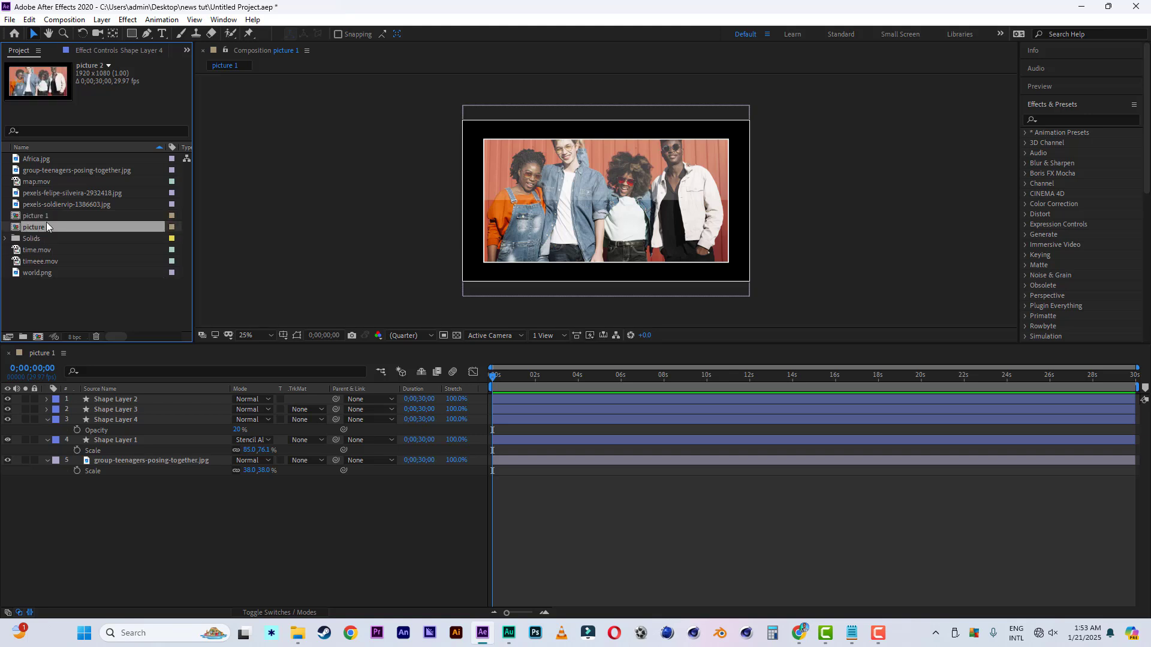
key(ctrl+d)
key(ctrl+d)
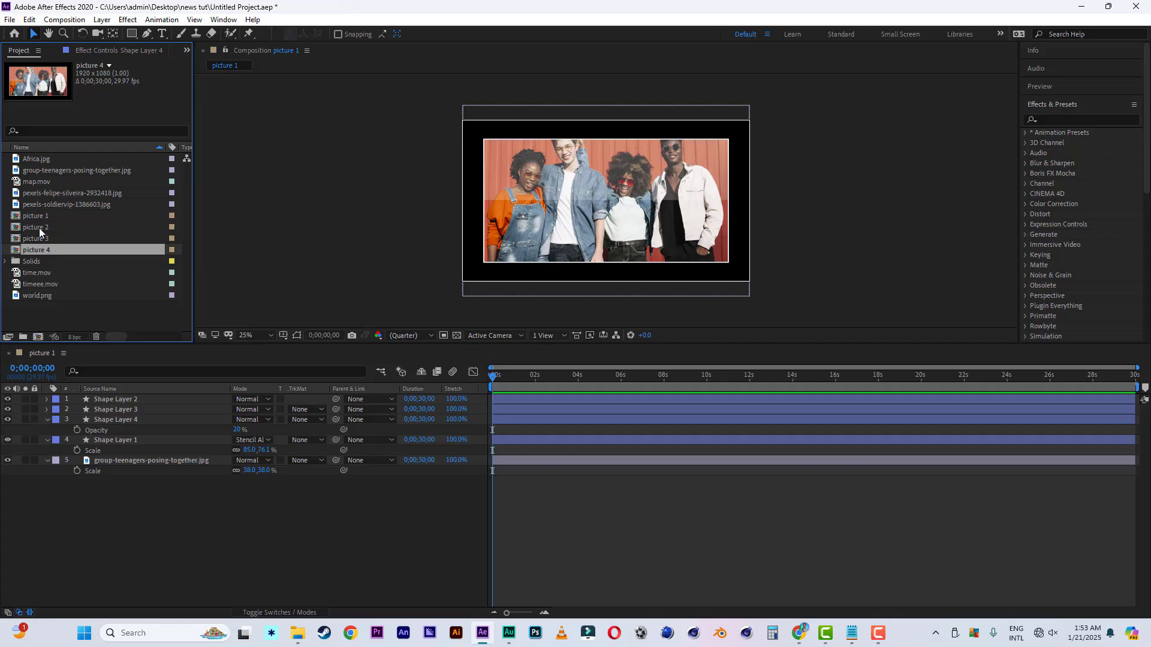
double_click(38, 227)
double_click(39, 238)
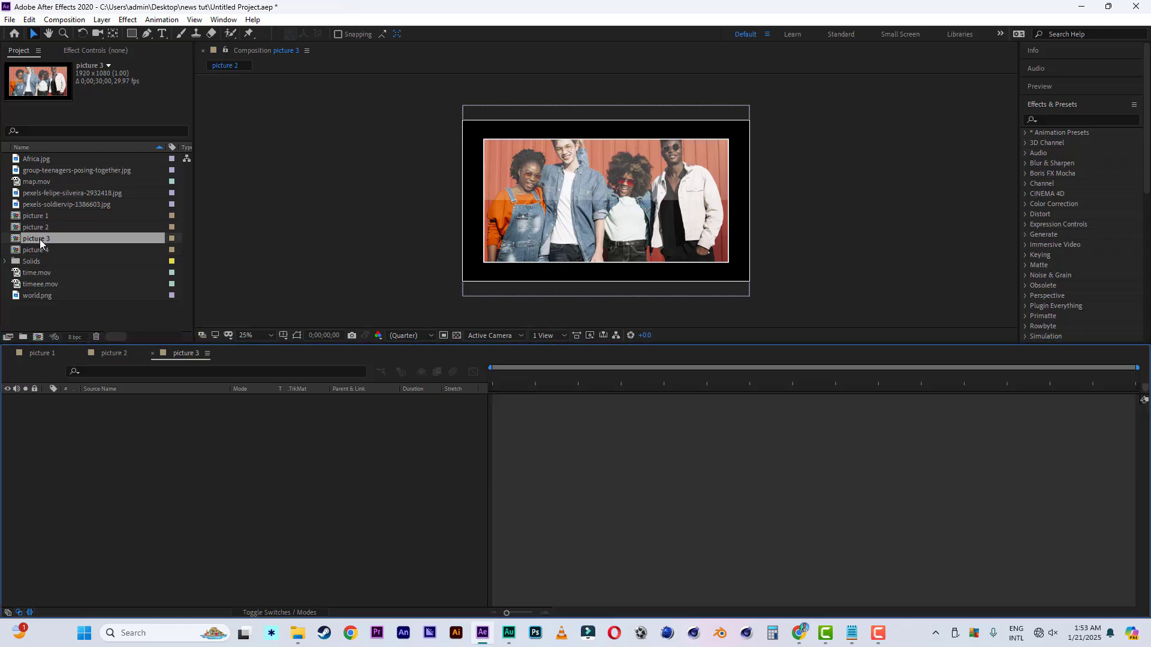
double_click(41, 250)
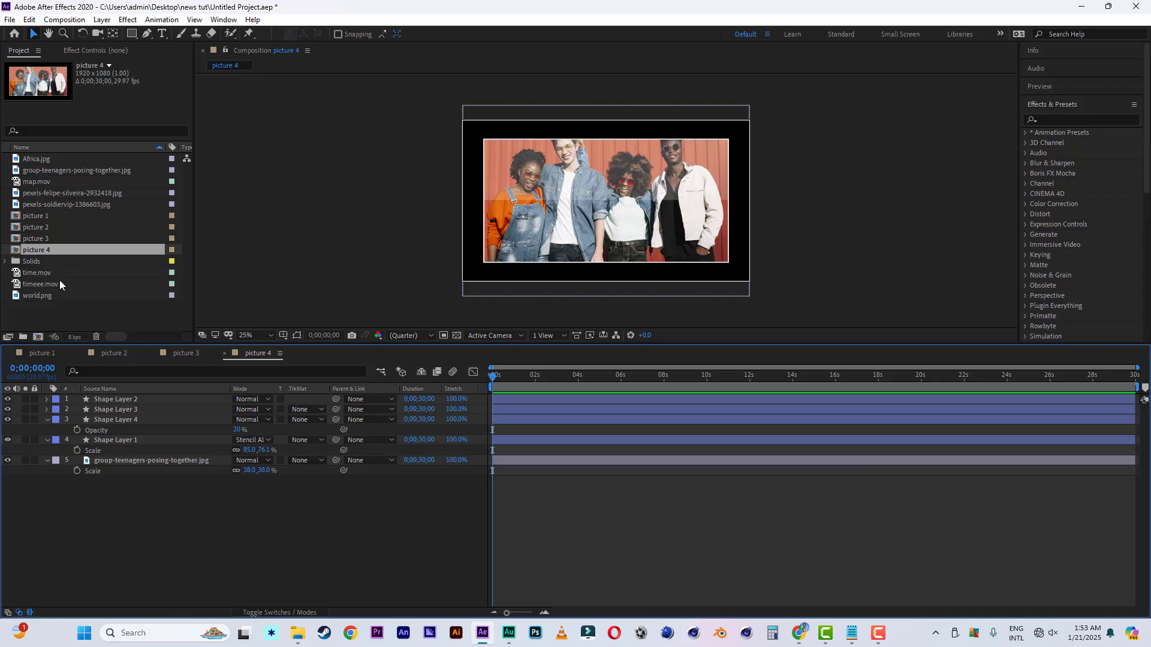
Add Africa.jpg to picture 4 directly below Shape Layer 1 and scale it to 187% to fill the frame
click(58, 171)
click(40, 161)
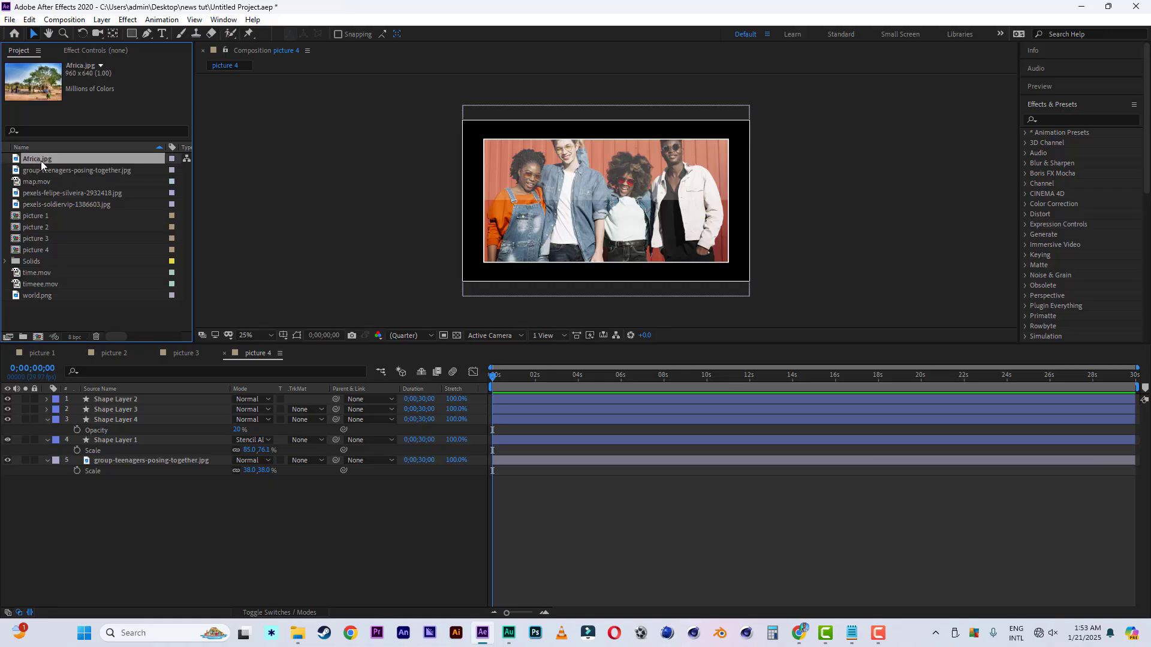
drag(37, 160, 102, 460)
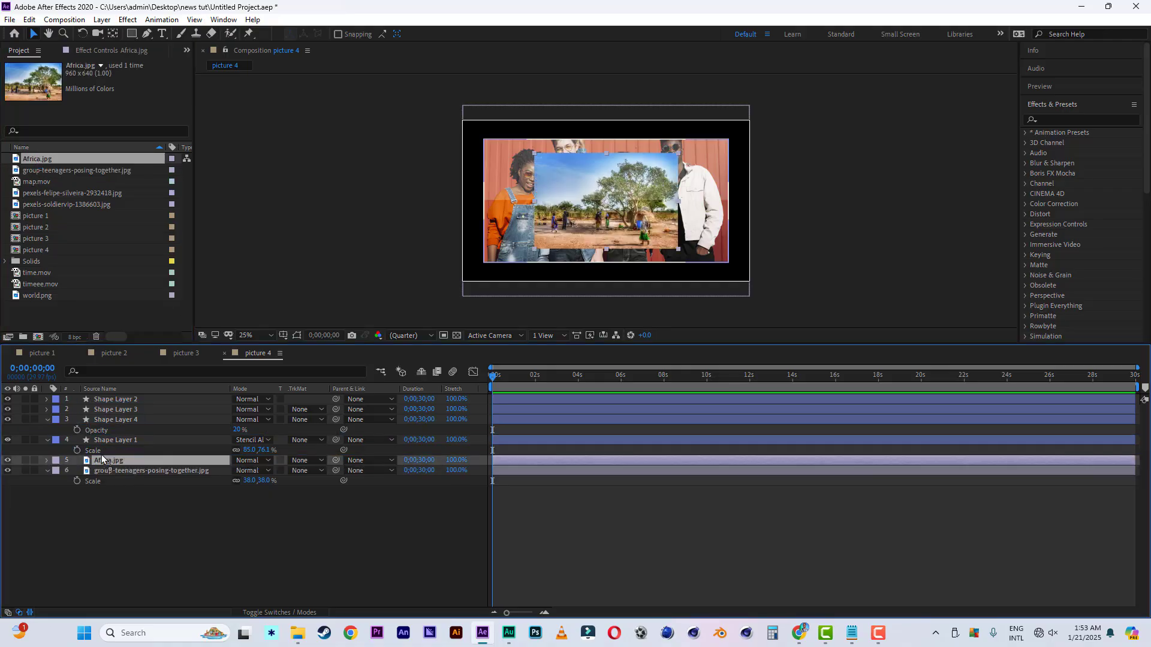
key(s)
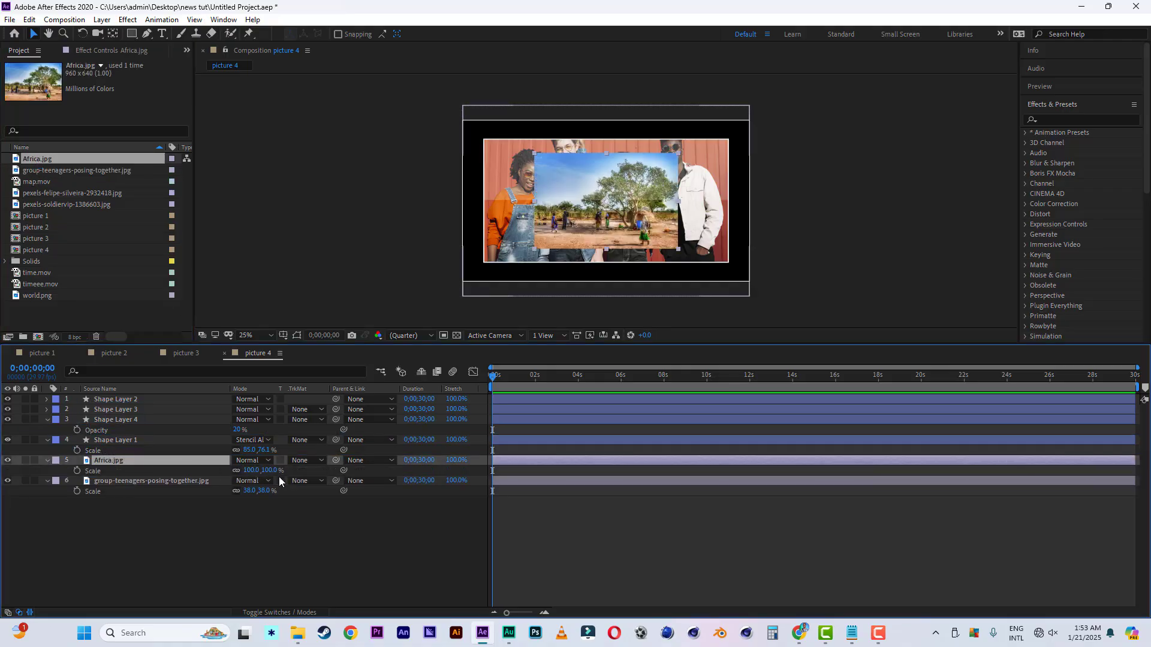
drag(275, 474, 329, 474)
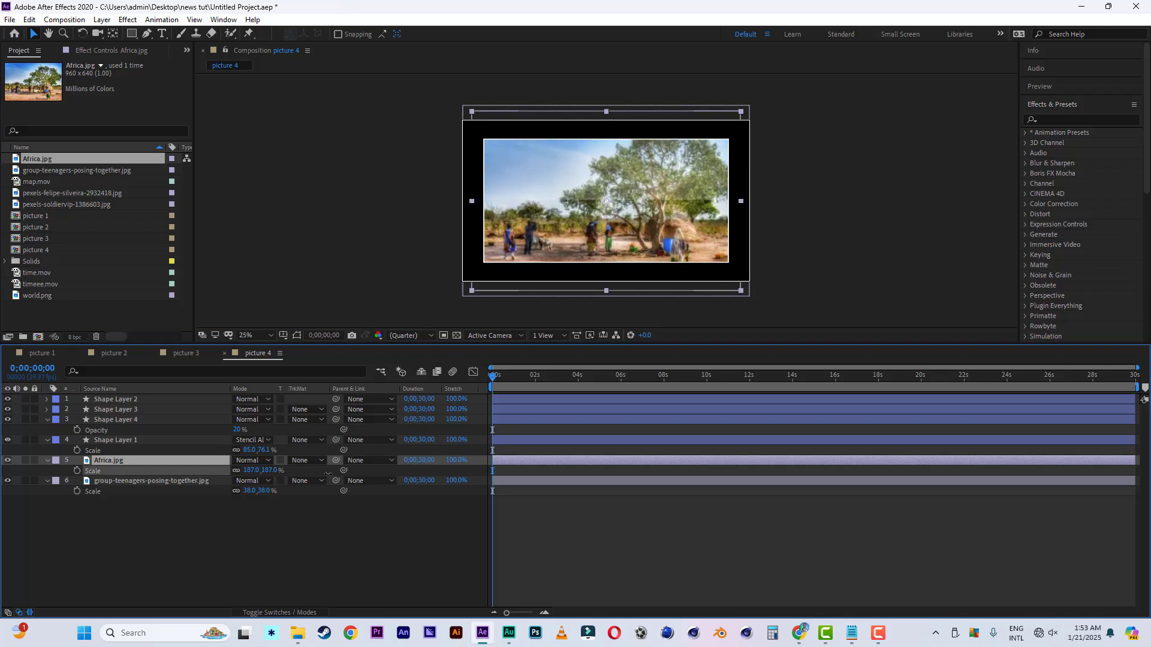
In picture 3, place the pexels photo numbered 2932418 directly below Shape Layer 1 and scale it to 50%
click(184, 353)
click(47, 193)
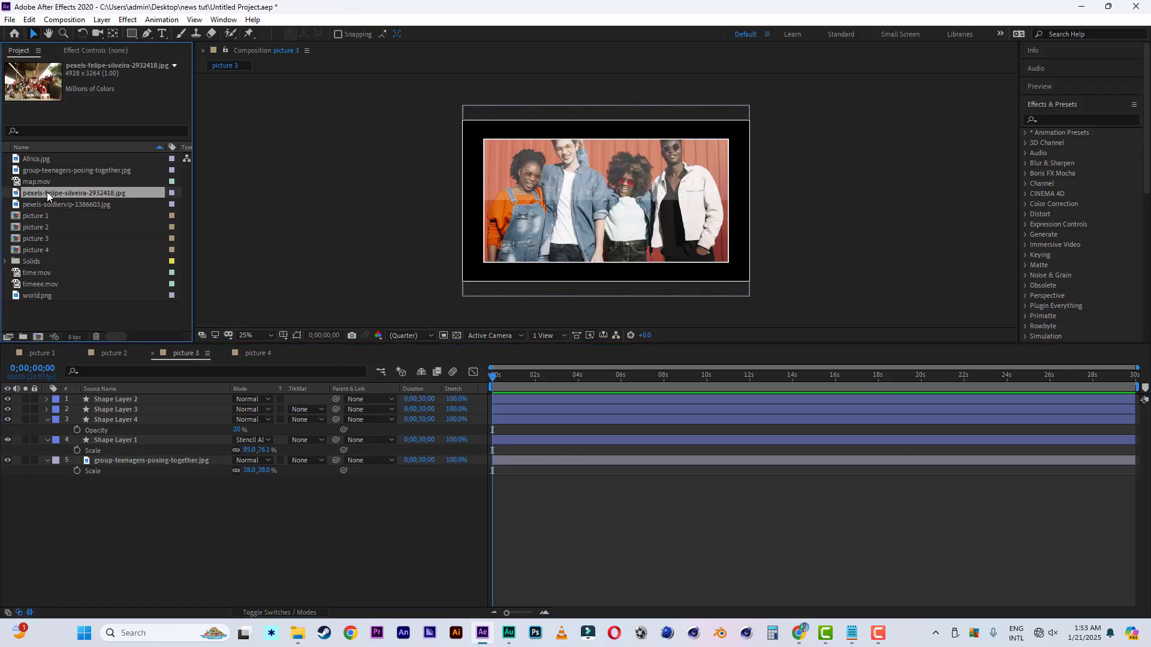
drag(47, 192, 91, 457)
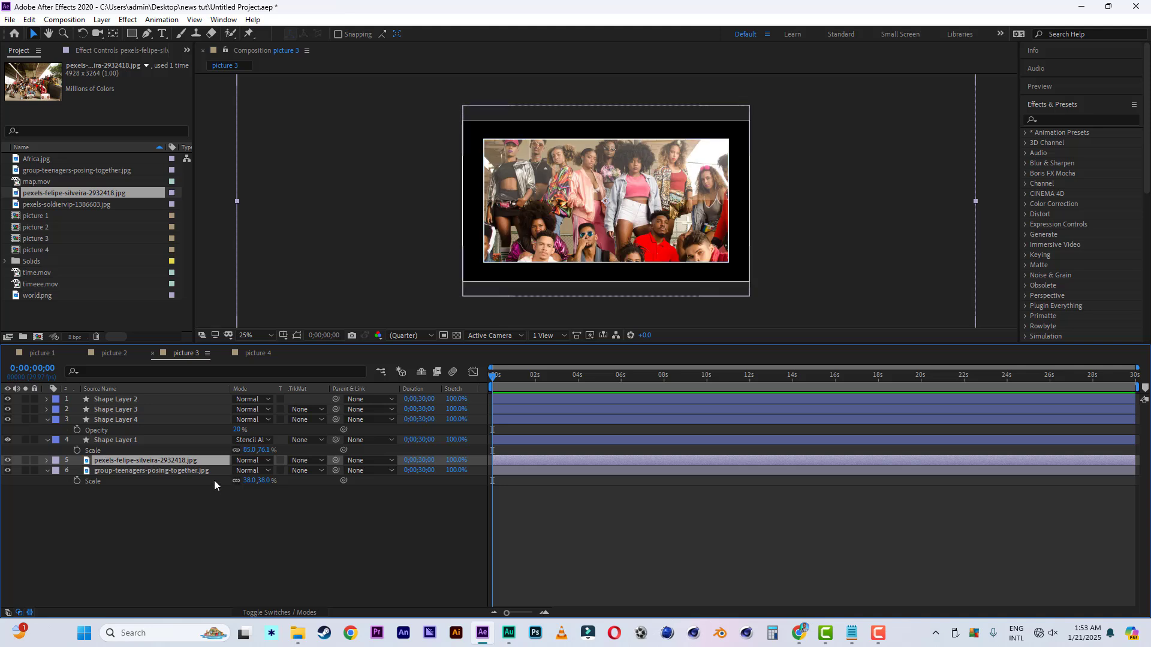
key(s)
drag(273, 470, 243, 471)
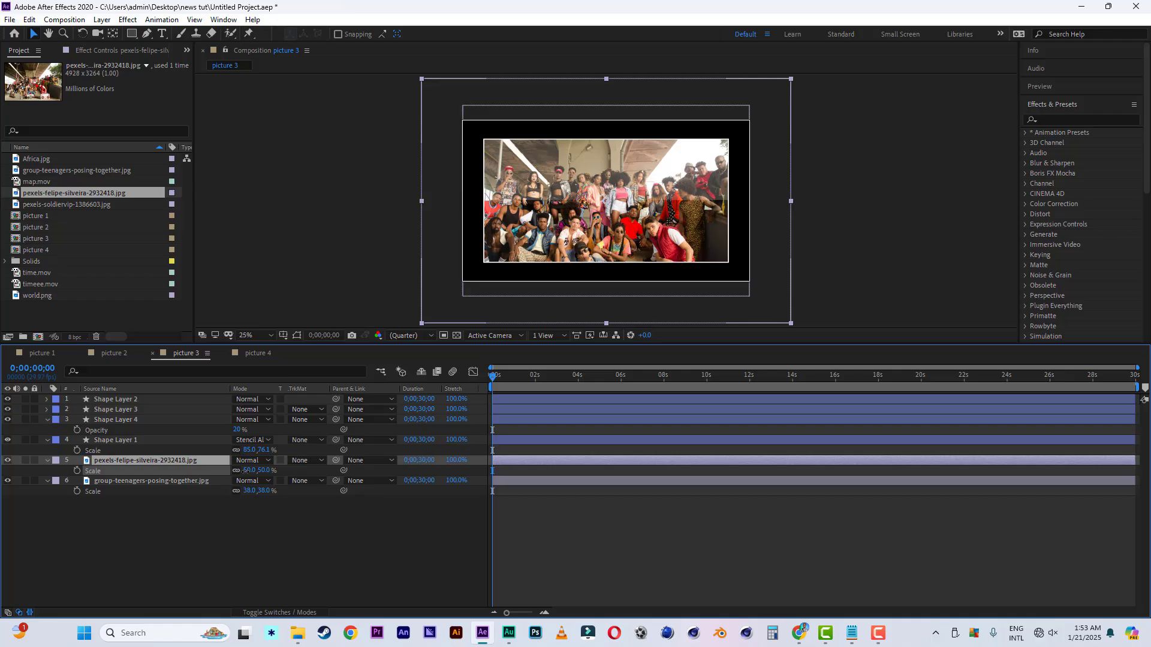
key(Return)
In picture 2, place pexels-soldiervip-1386603.jpg directly below Shape Layer 1, scale it to 33%, and save the project
click(121, 355)
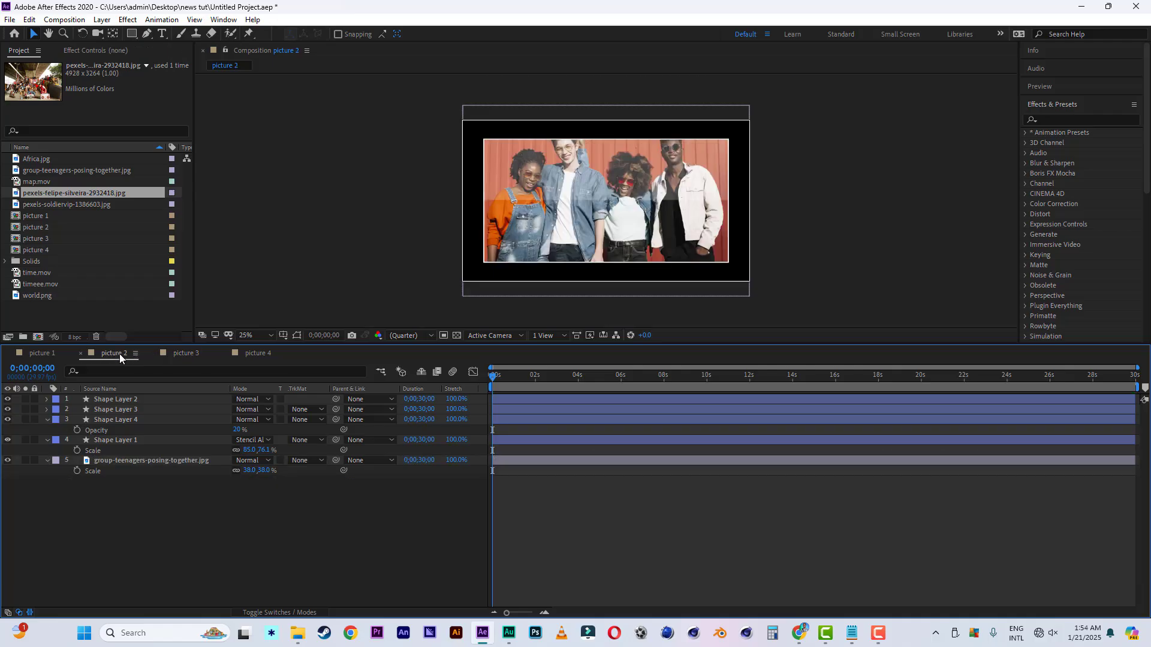
click(46, 204)
drag(60, 206, 207, 458)
key(s)
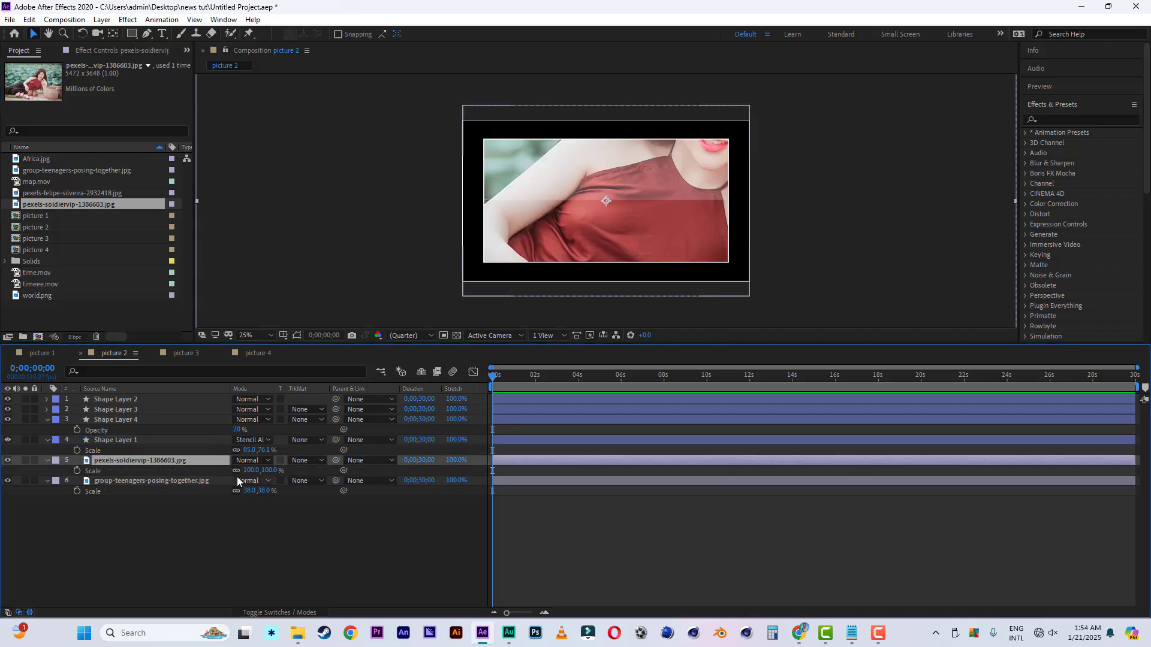
drag(277, 471, 236, 471)
key(F2)
key(ctrl+s)
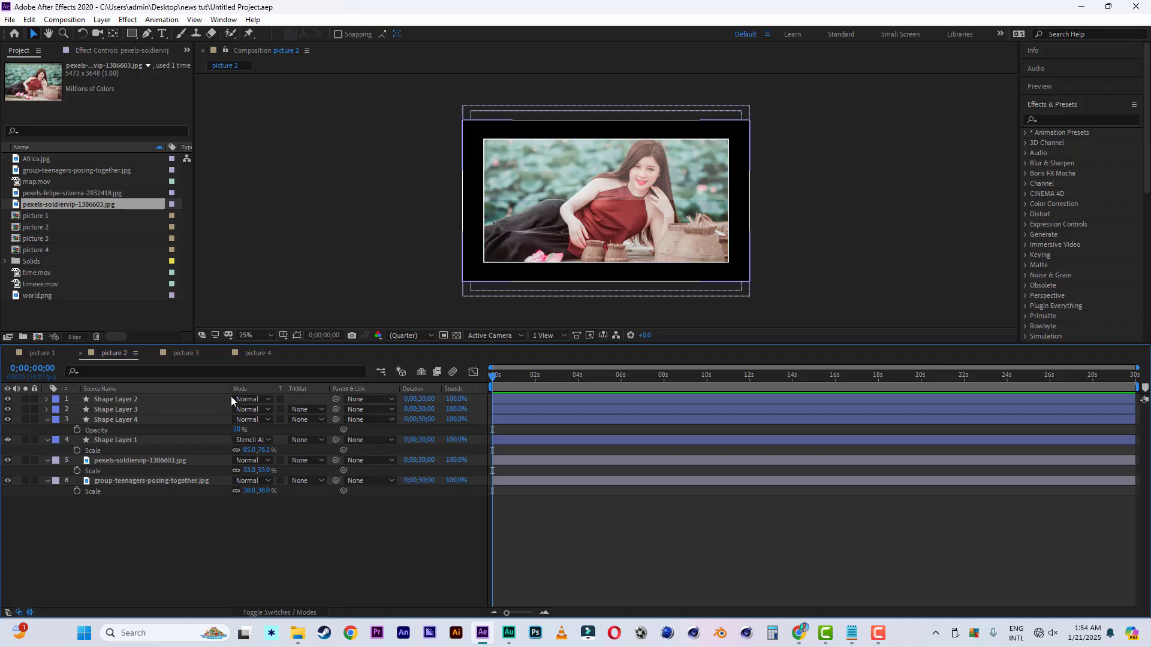
Create a 30-second composition named scene 1 with the HDTV 1080 29.97 preset
click(37, 337)
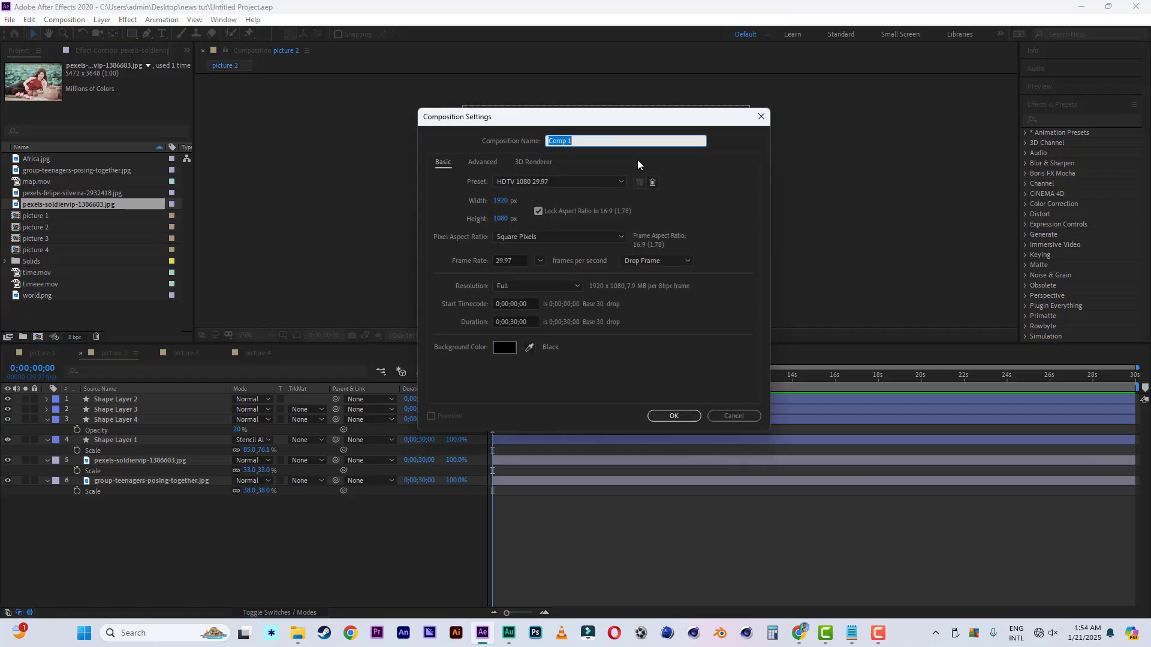
text(scene 1)
click(674, 416)
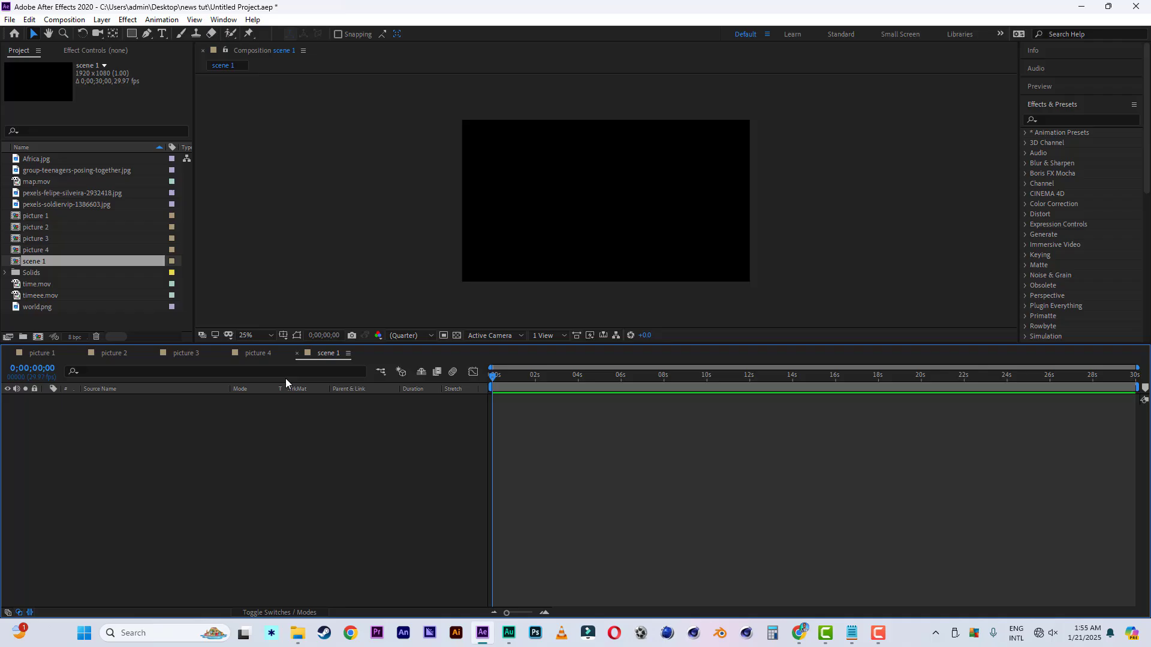
click(254, 336)
click(255, 349)
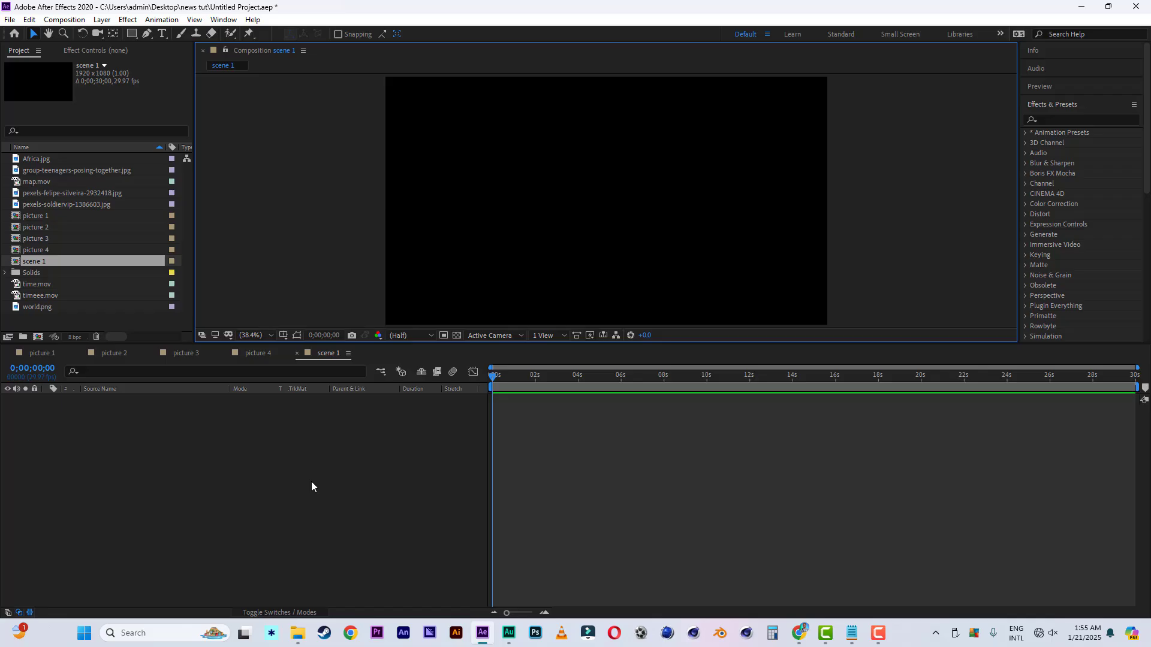
Add a white solid measuring 800 by 800 pixels to the scene 1 composition
right_click(138, 500)
mouse_move(202, 367)
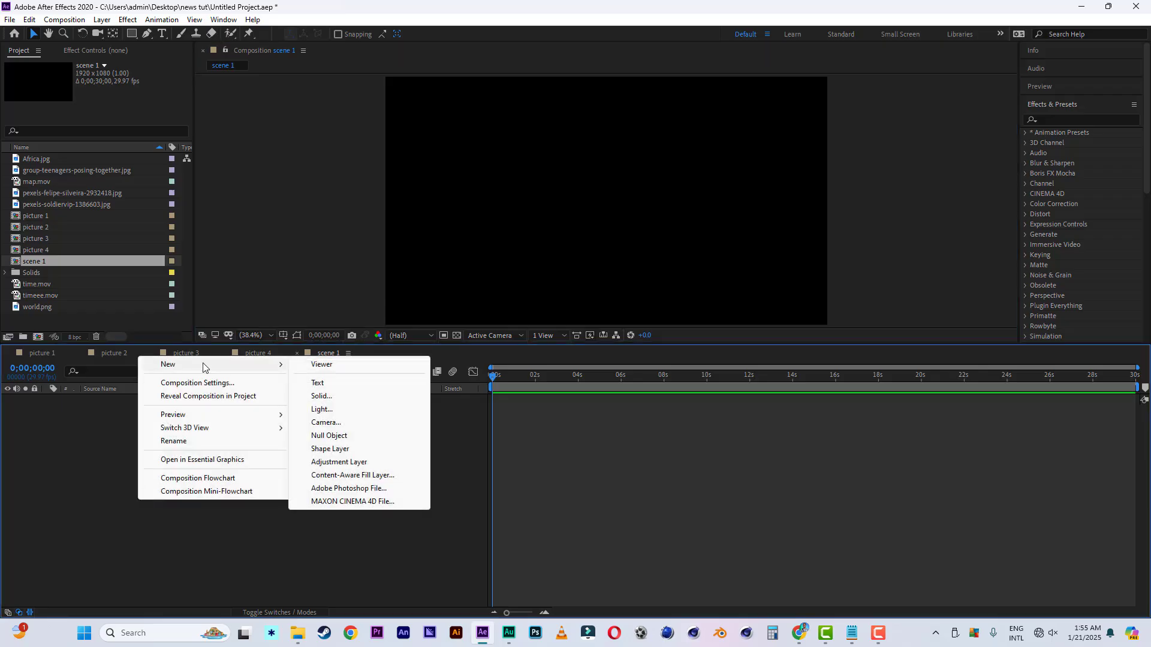
click(334, 397)
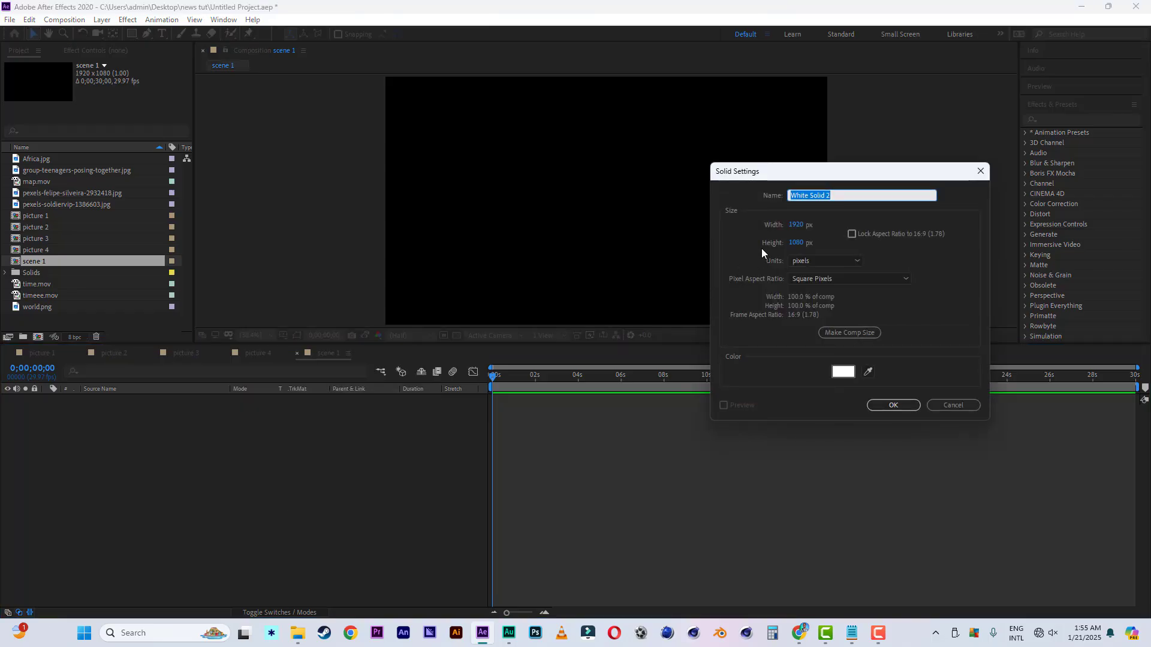
click(797, 225)
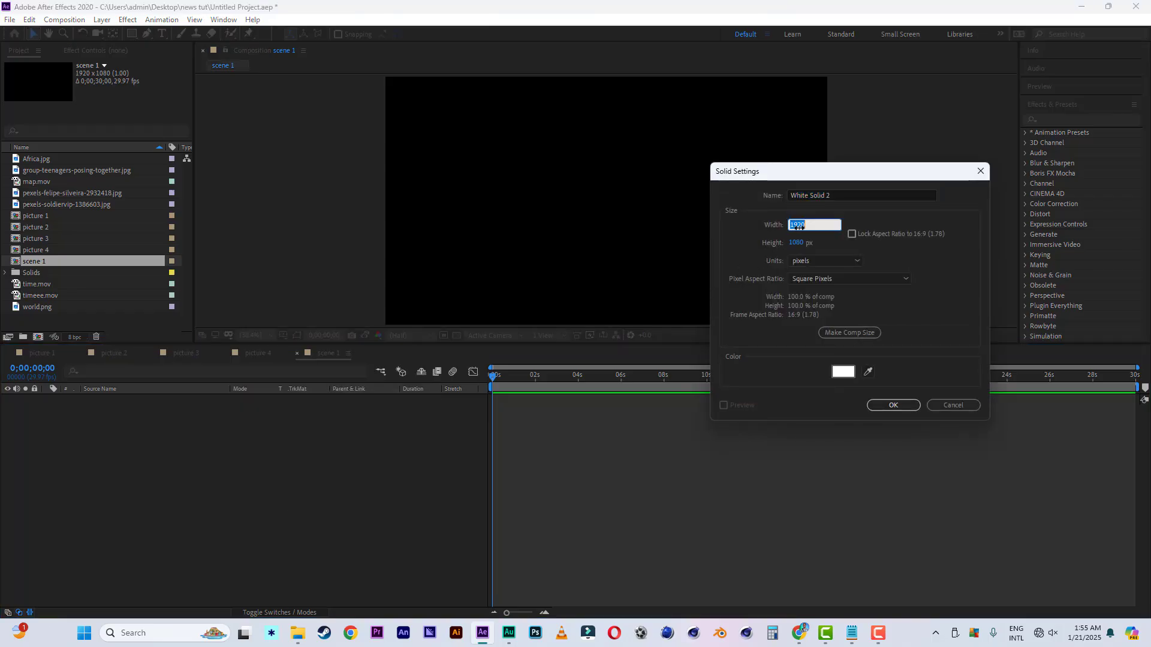
text(800)
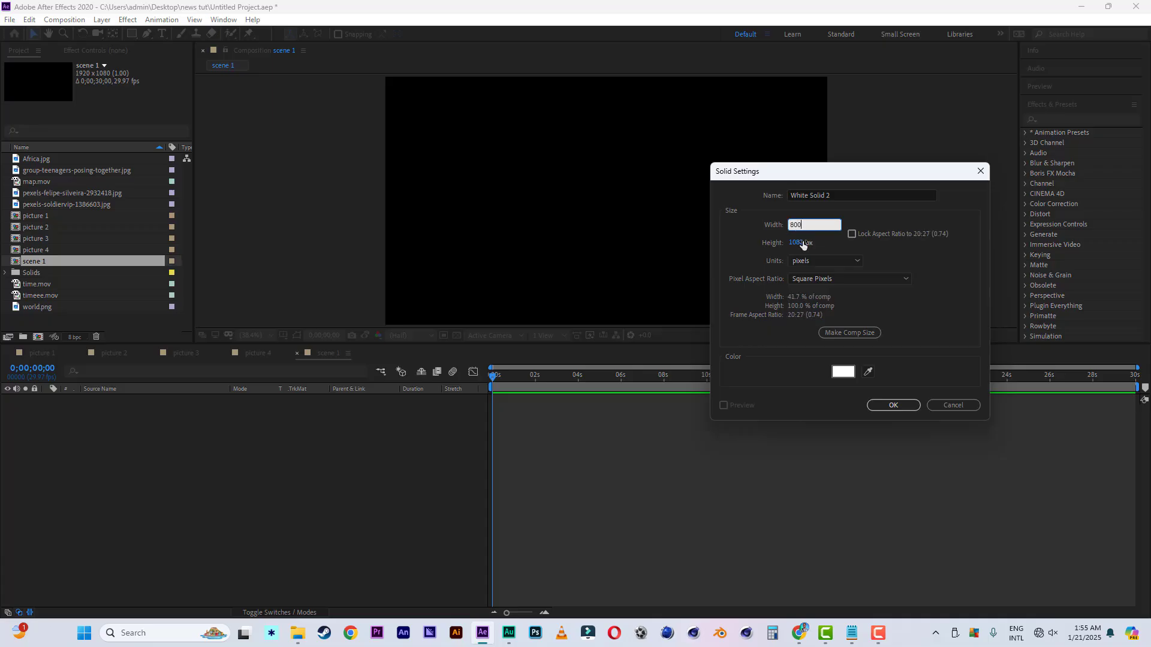
click(798, 242)
text(800)
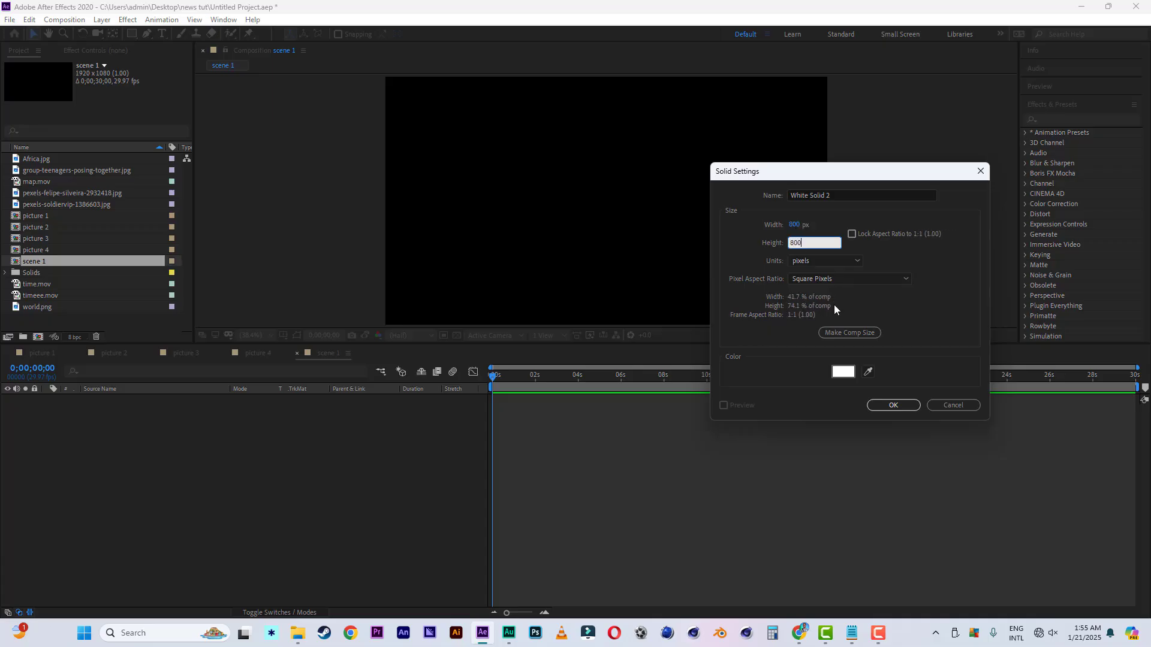
click(892, 406)
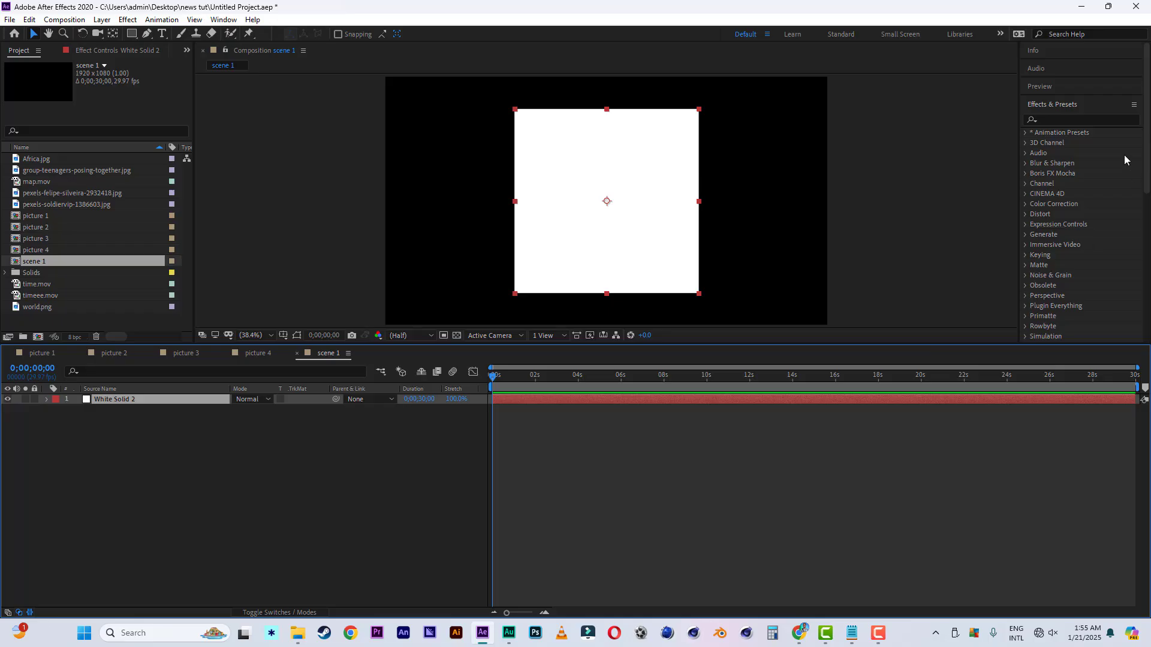
Apply the Radio Waves effect to the white solid and scrub the timeline to about 0;00;03;23
click(1093, 118)
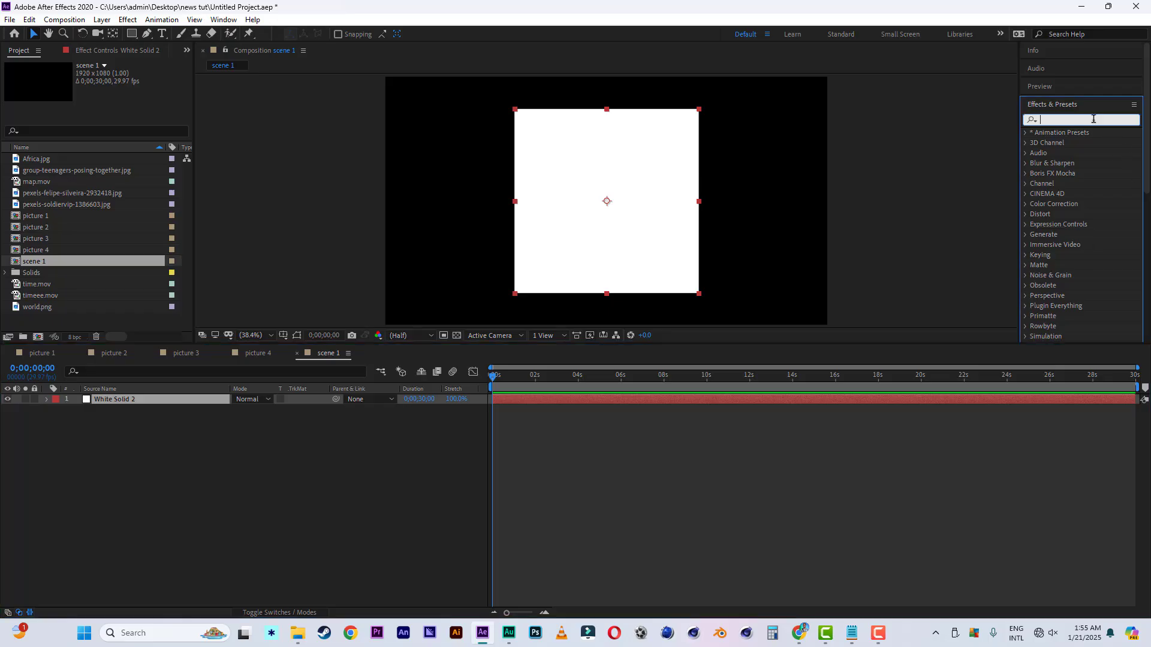
text(radio w)
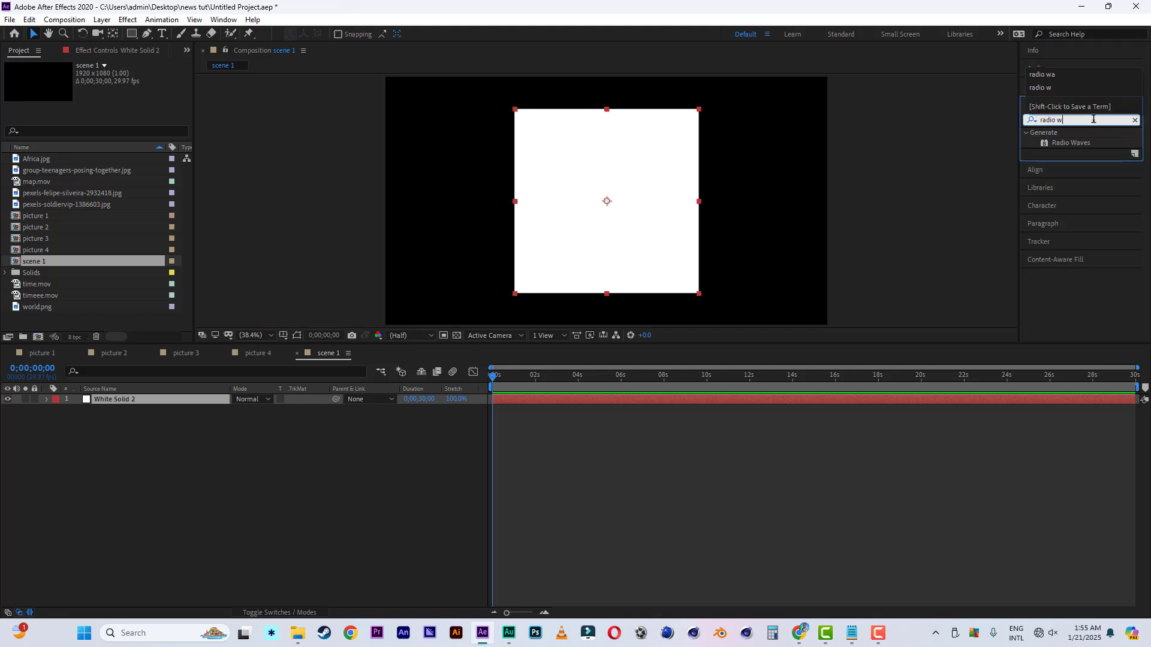
double_click(1071, 143)
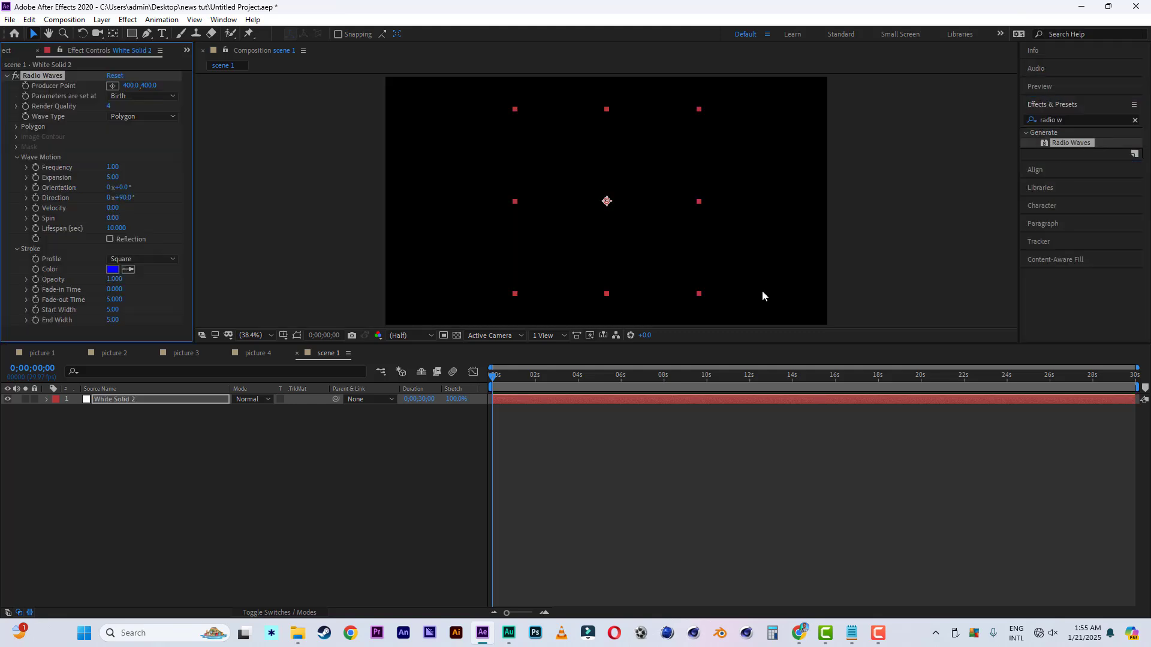
drag(495, 376, 576, 383)
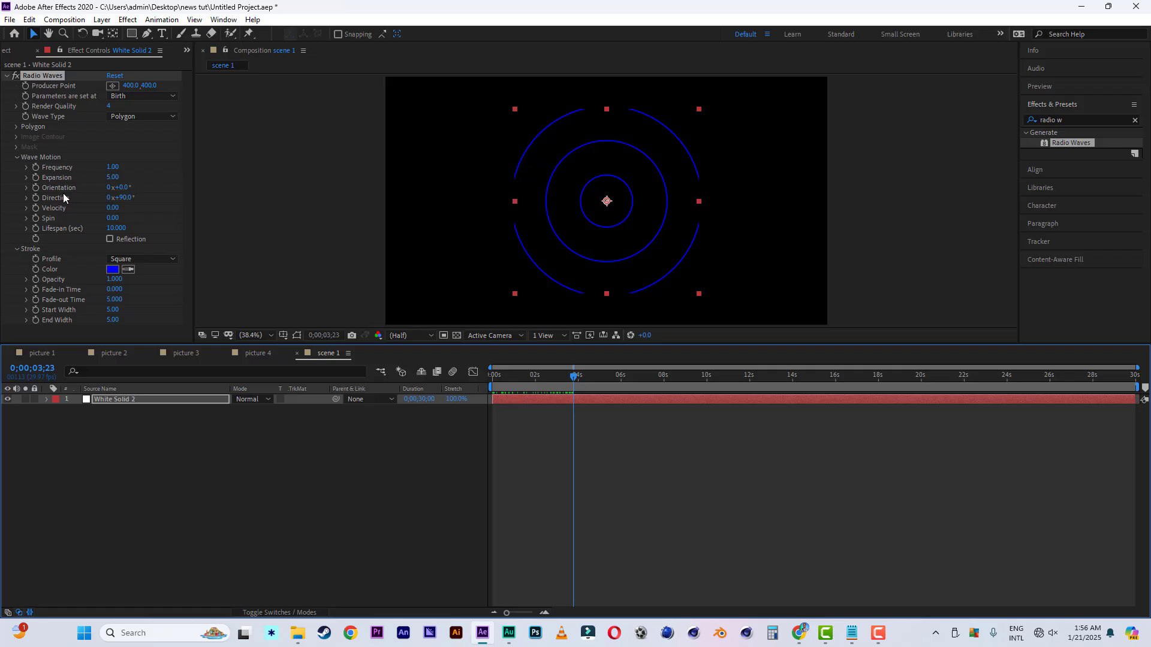
Set the Radio Waves stroke color to white (FFFFFF) and the wave type to Image Contours, and scrub through the result
click(113, 269)
drag(884, 463, 735, 276)
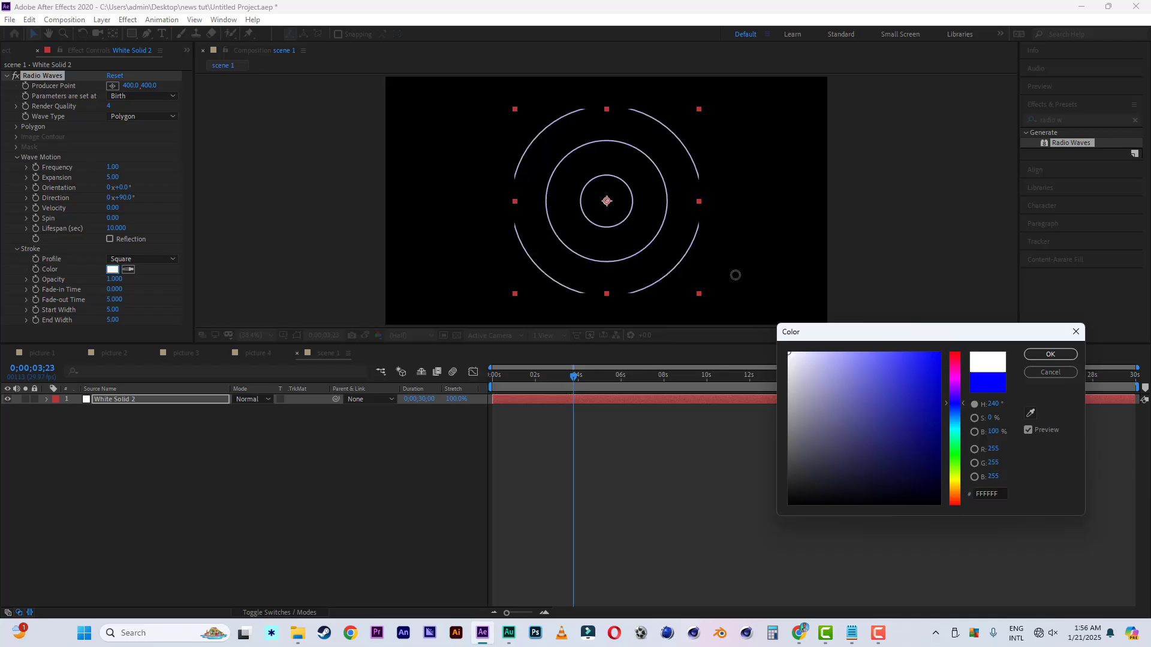
click(1050, 354)
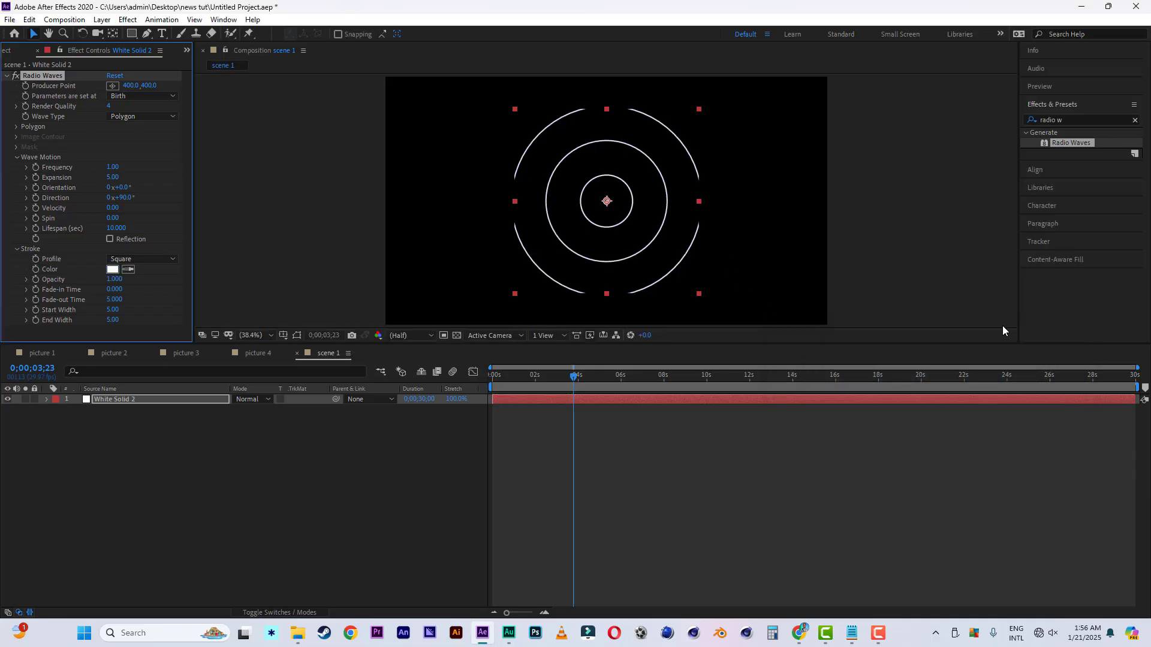
click(153, 117)
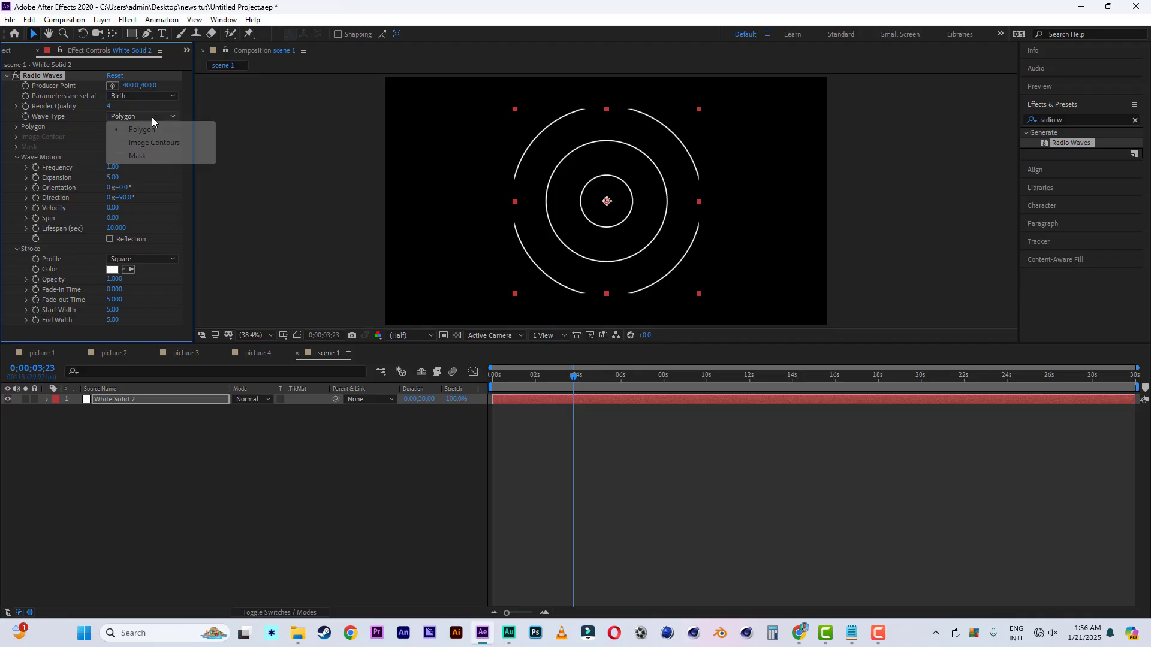
click(153, 143)
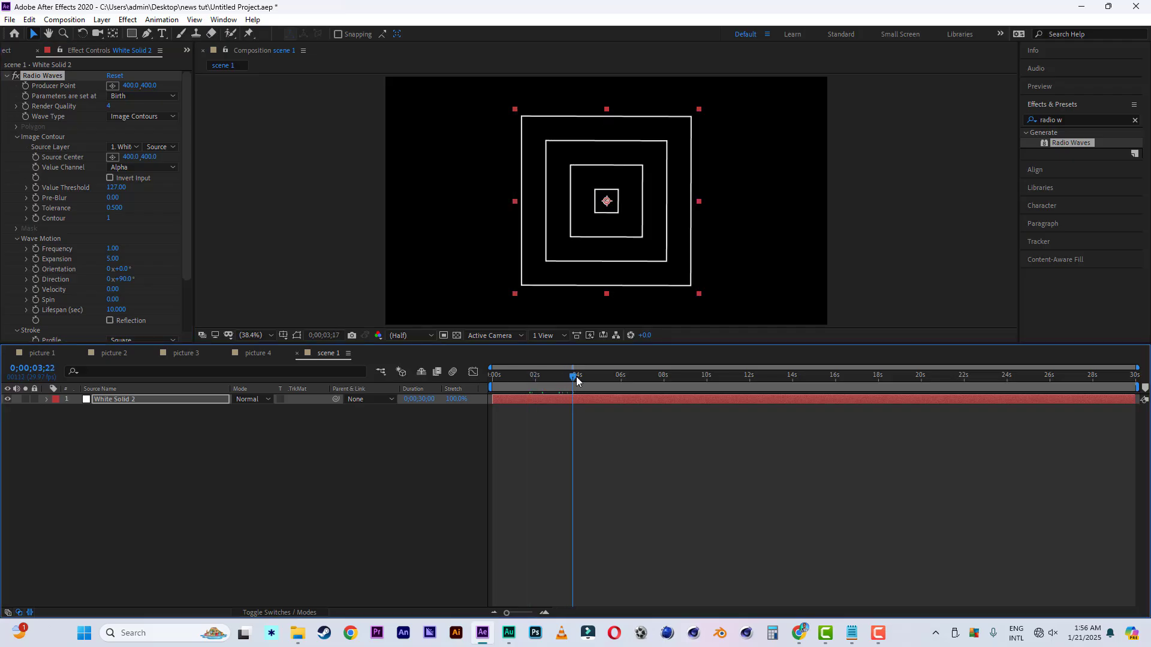
drag(577, 376, 638, 385)
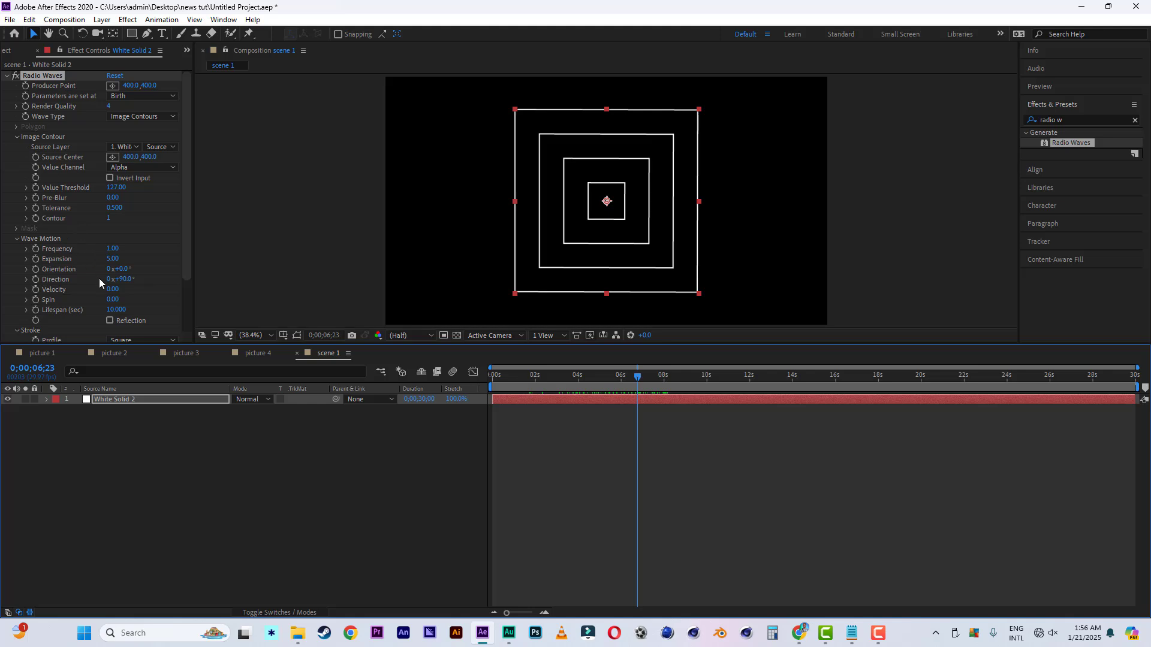
Set the Radio Waves frequency to 0.5 and preview the animation from the start of the composition
click(112, 249)
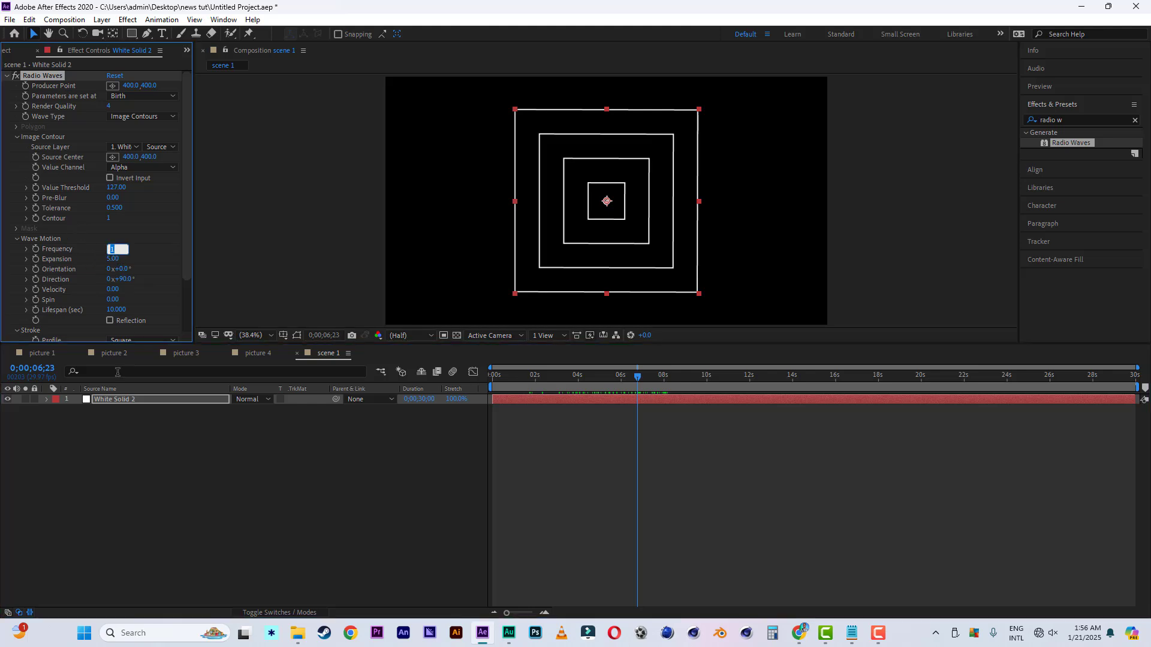
key(BackSpace)
text(0.5)
click(168, 282)
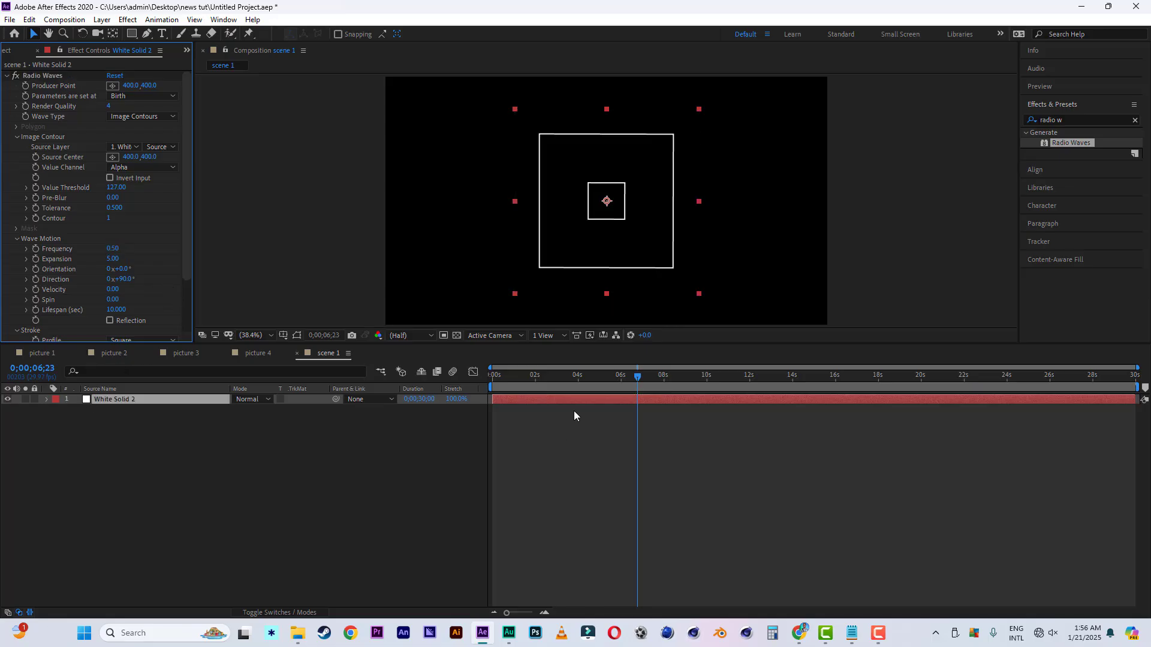
key(Home)
key(space)
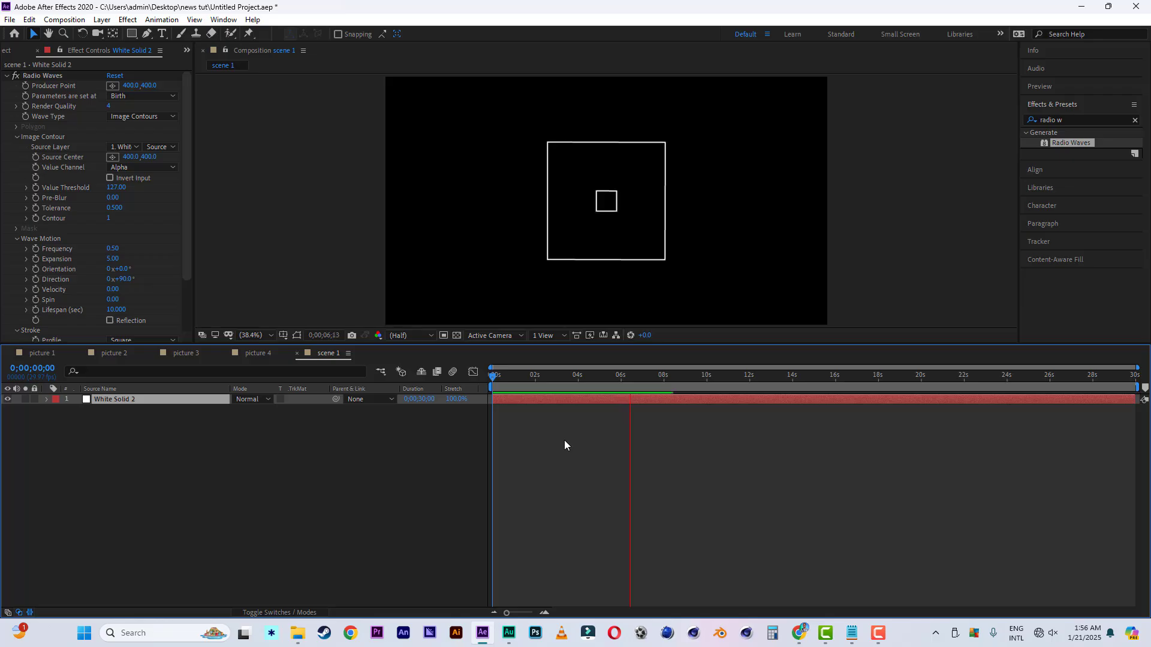
Stop the preview and move the current time to 0;00;01;09
key(space)
click(555, 399)
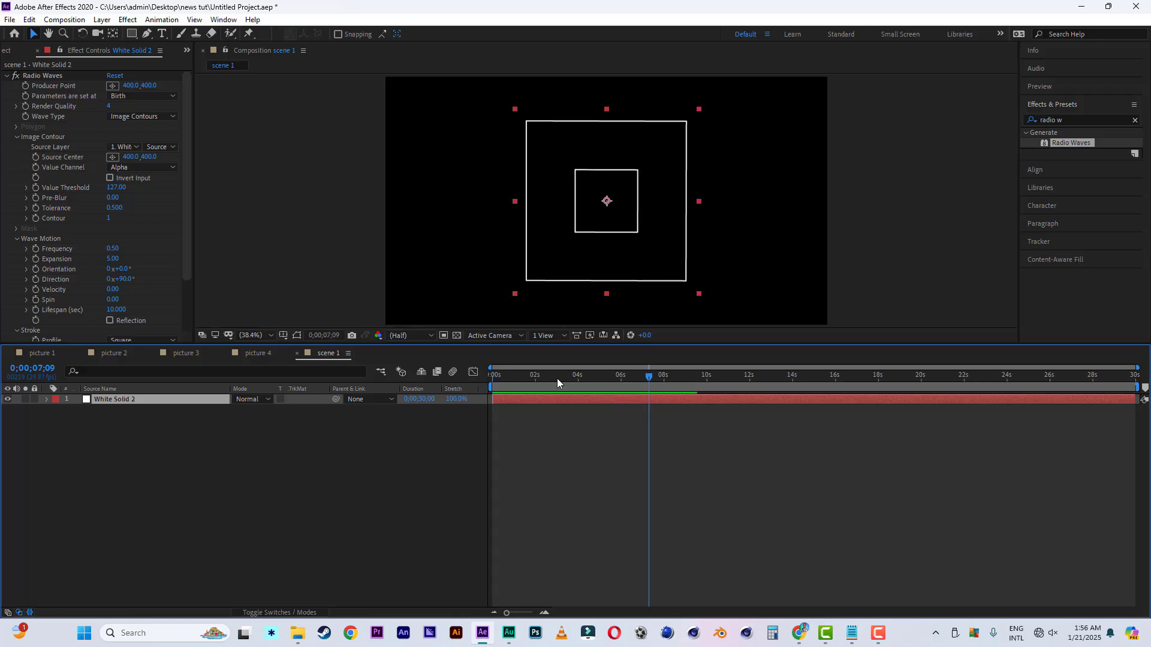
drag(556, 379, 520, 379)
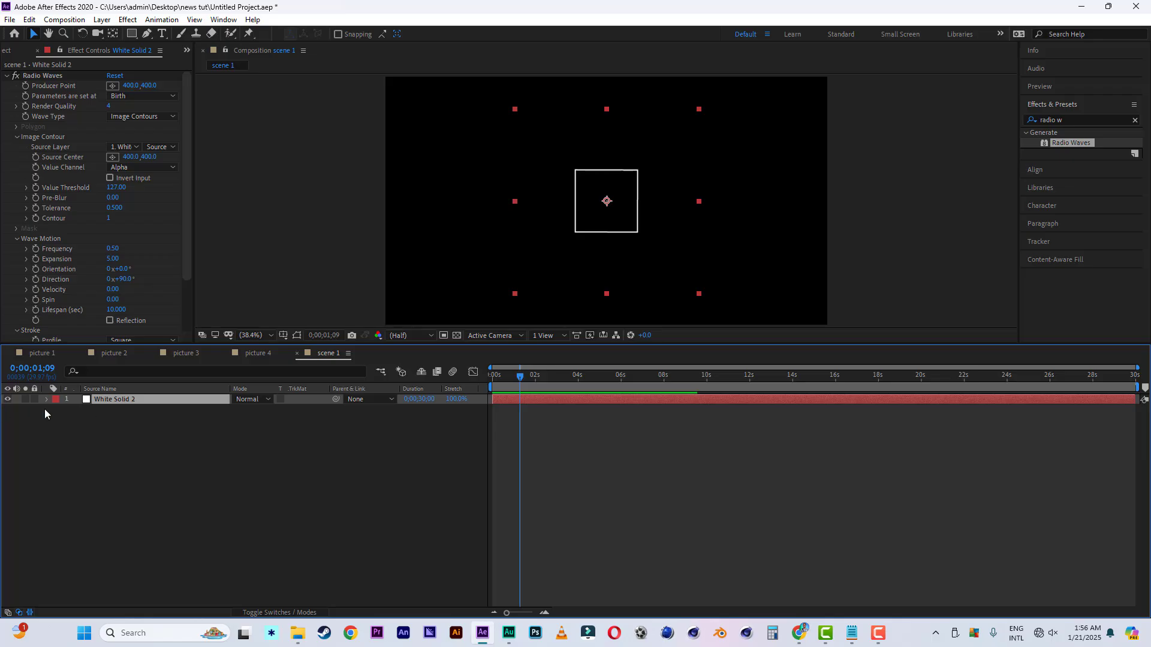
Show the layer switches, hide the white solid layer and save the project
click(279, 612)
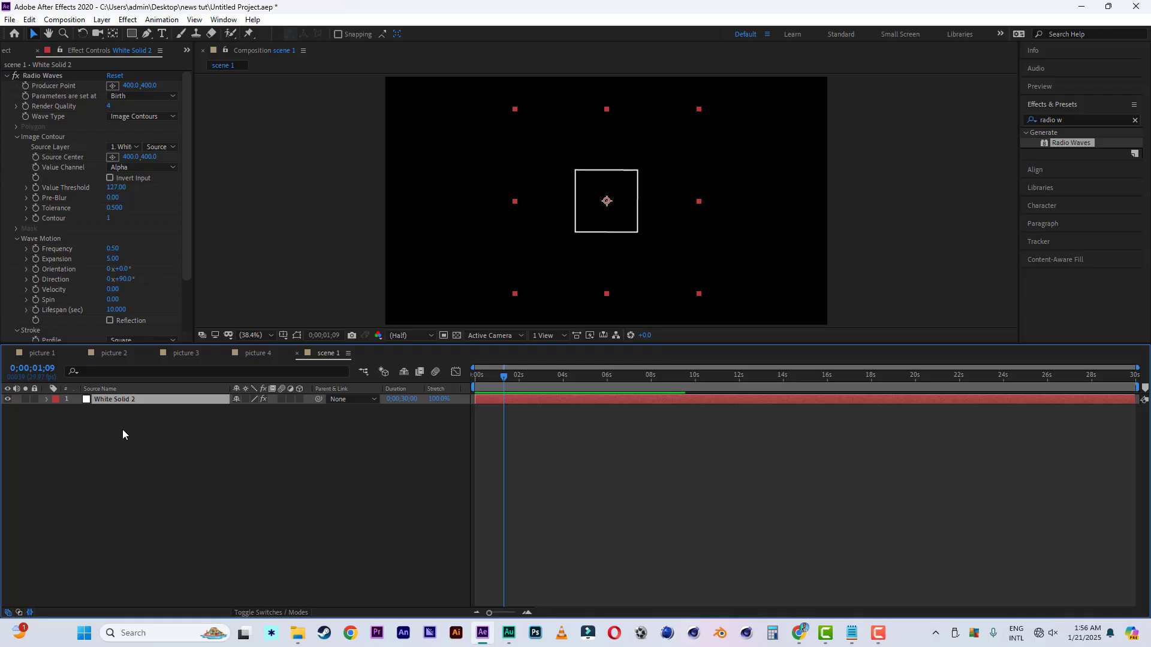
click(8, 399)
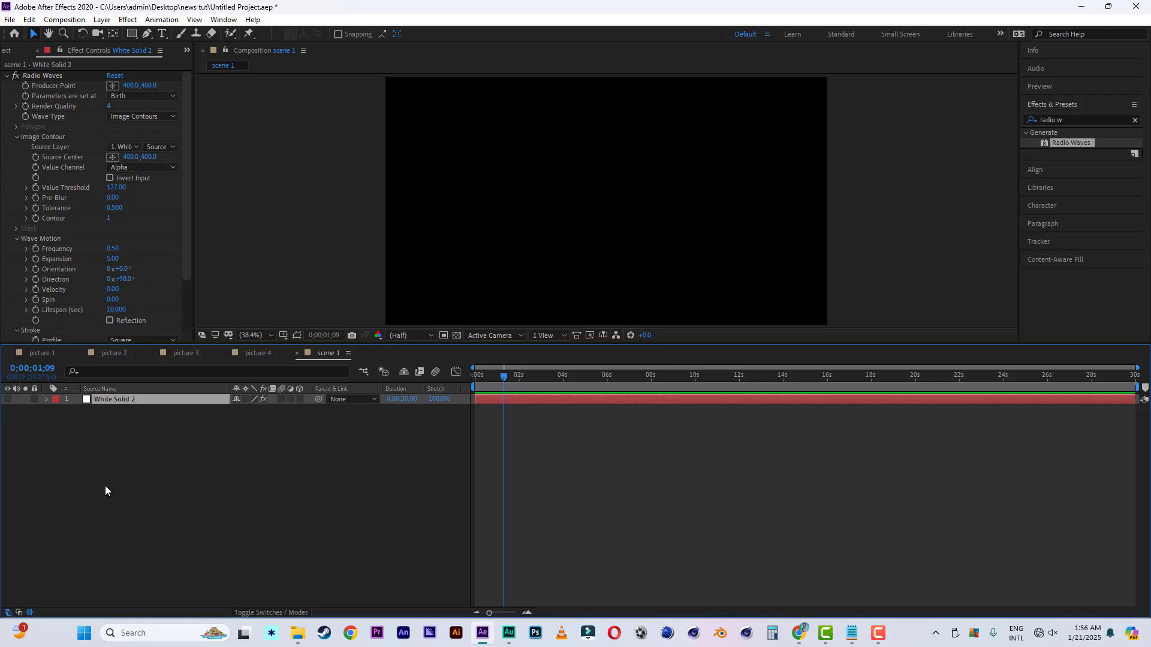
click(155, 491)
click(10, 19)
click(30, 130)
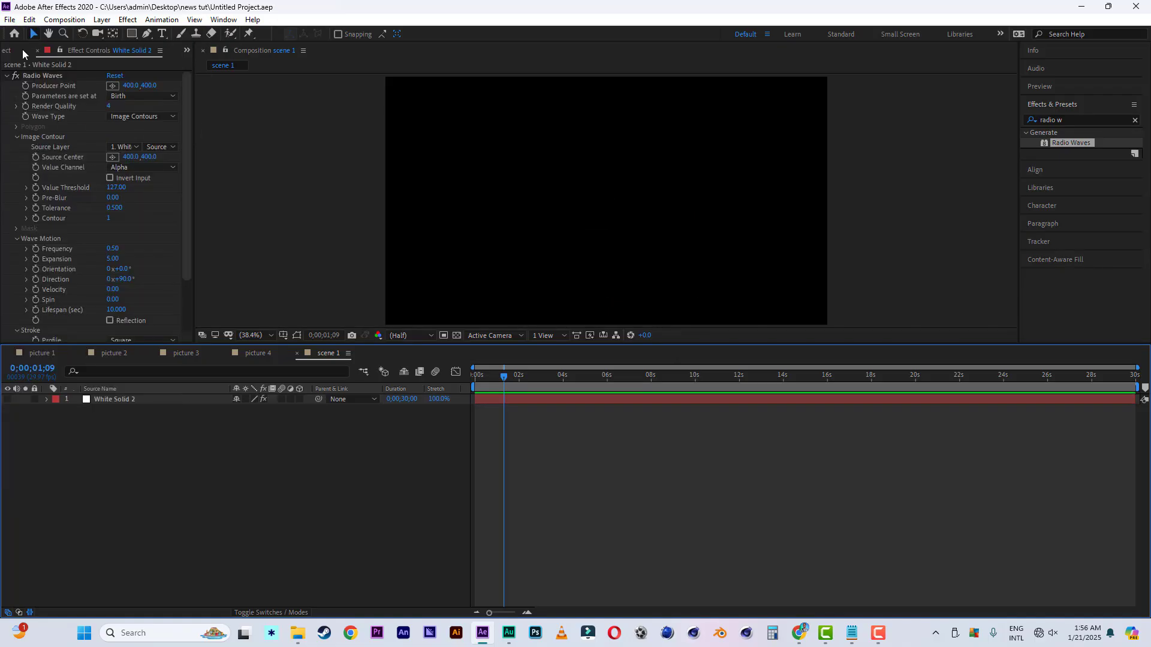
Add the picture 1 composition to scene 1 below the white solid layer
click(14, 51)
drag(194, 186, 221, 187)
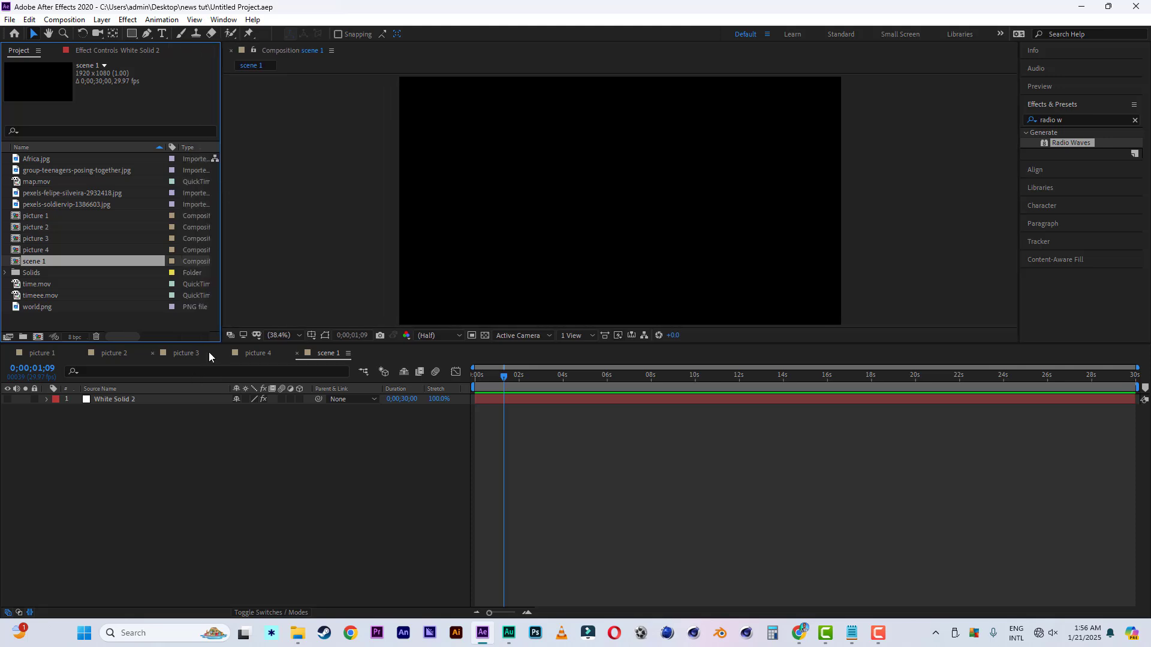
drag(44, 215, 169, 508)
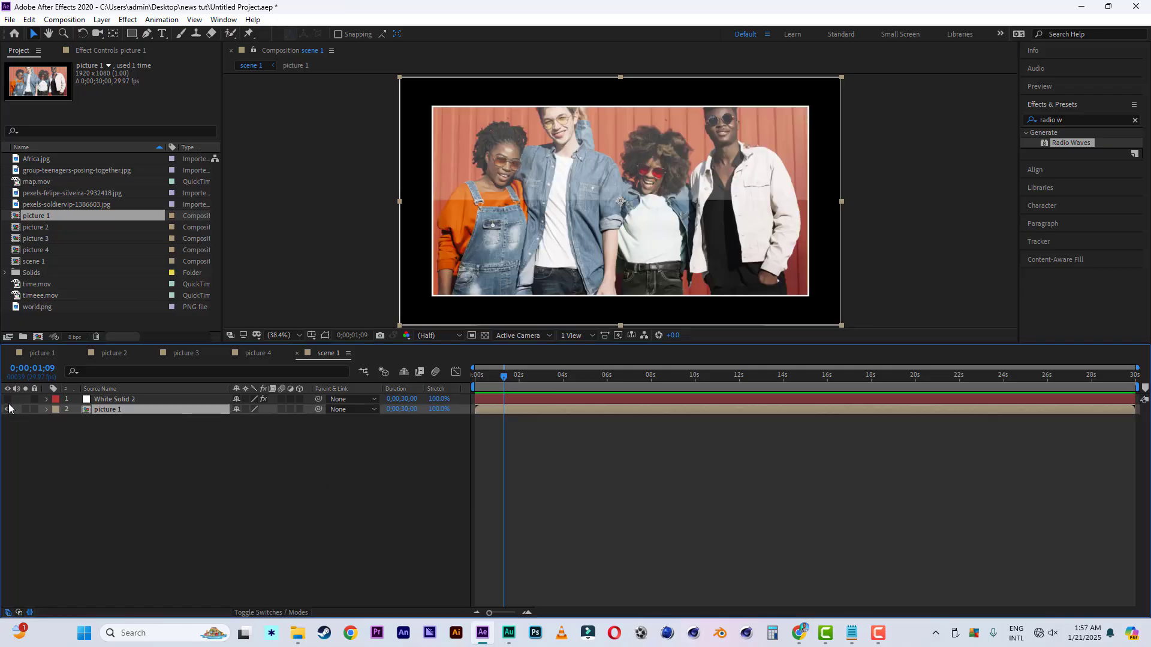
key(F2)
Rename the white solid layer to "radio waves" and make it visible
click(131, 399)
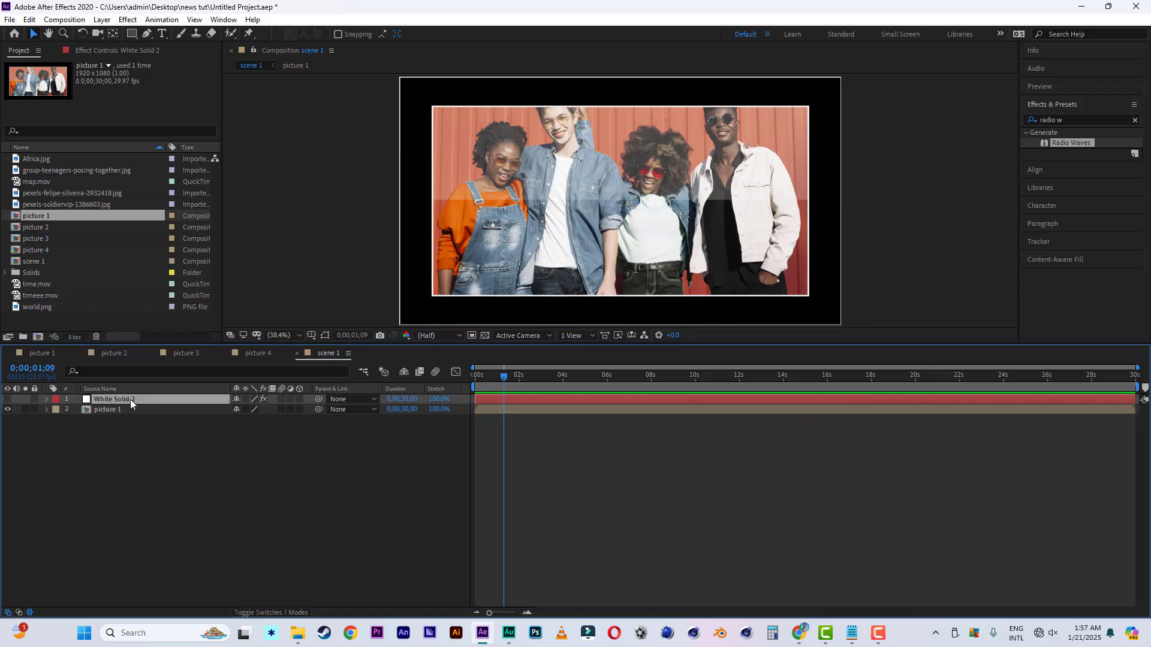
right_click(131, 399)
click(160, 391)
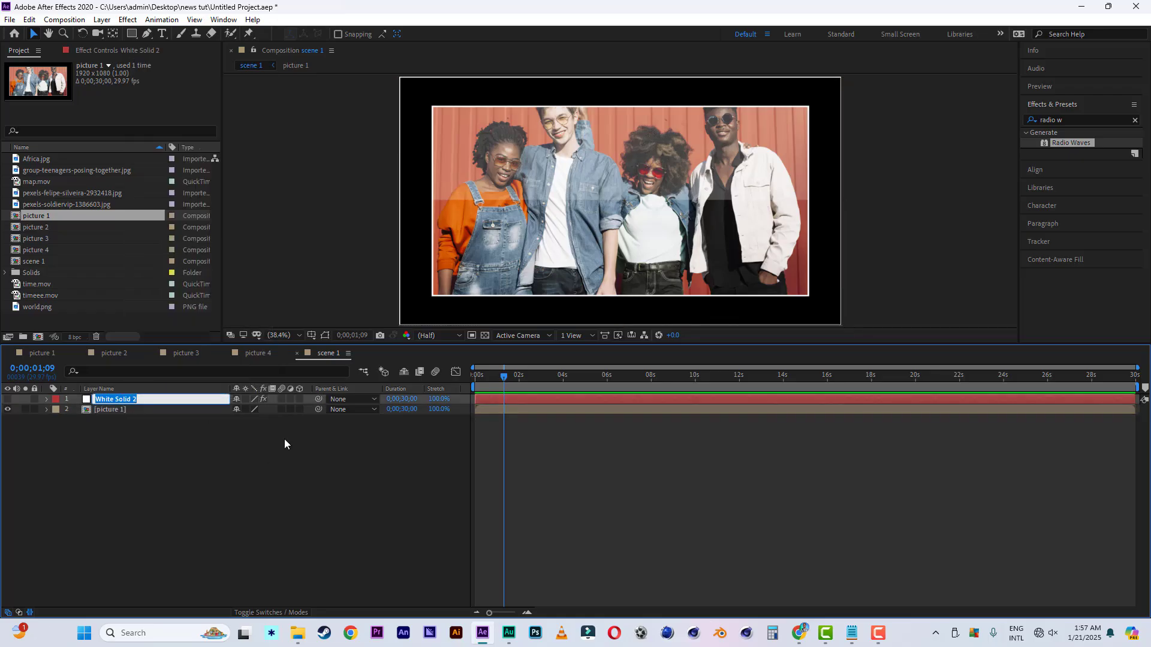
text(radio waves)
key(Return)
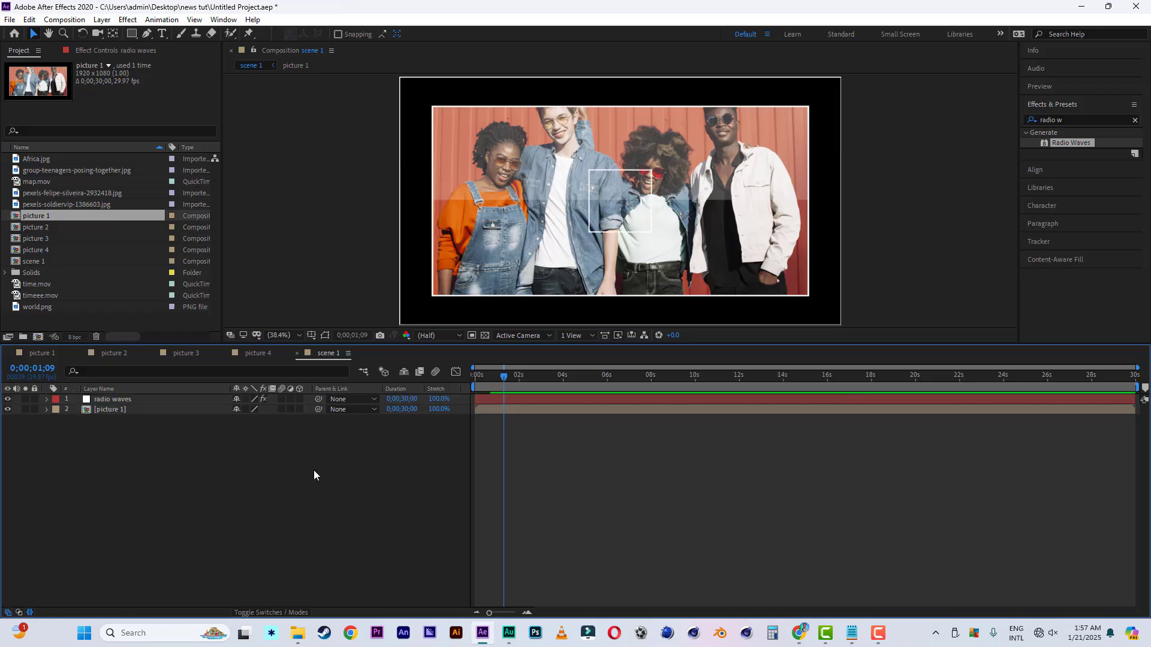
Make the radio waves and picture 1 layers 3D and add a two-node camera with the 35mm preset
click(300, 398)
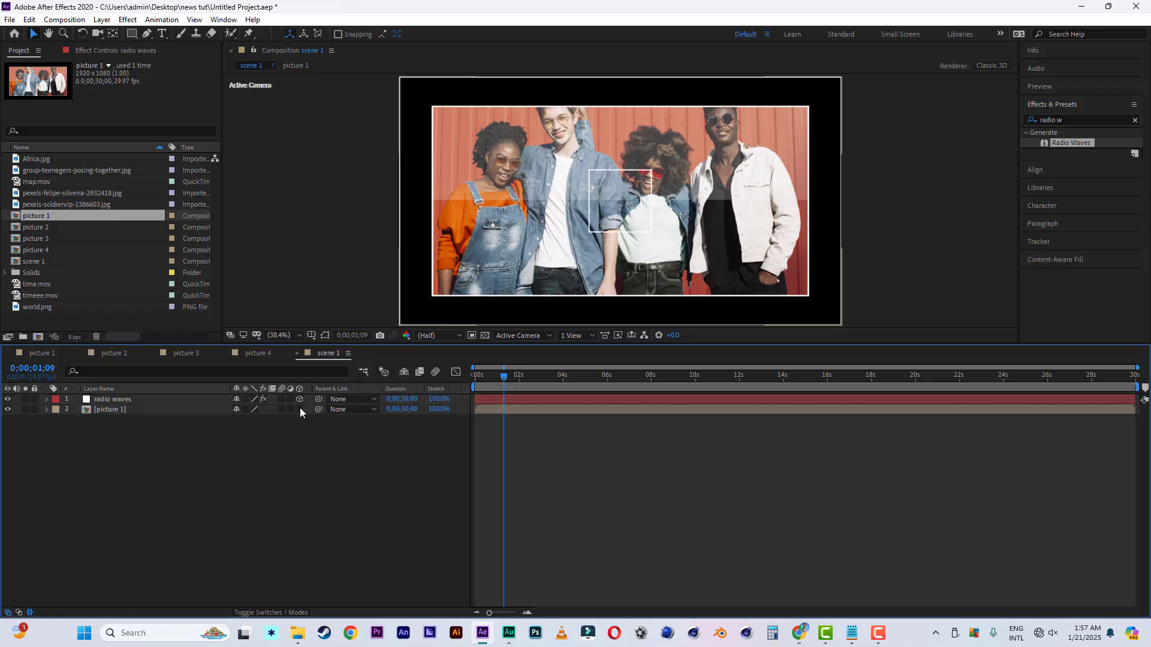
click(300, 410)
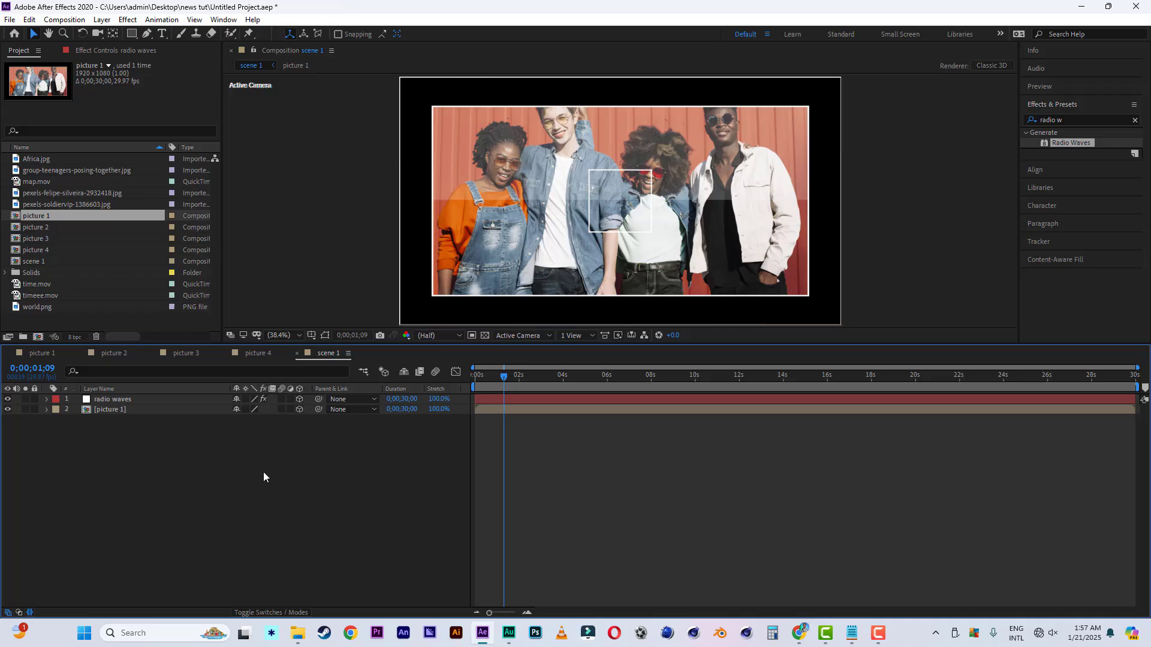
right_click(171, 555)
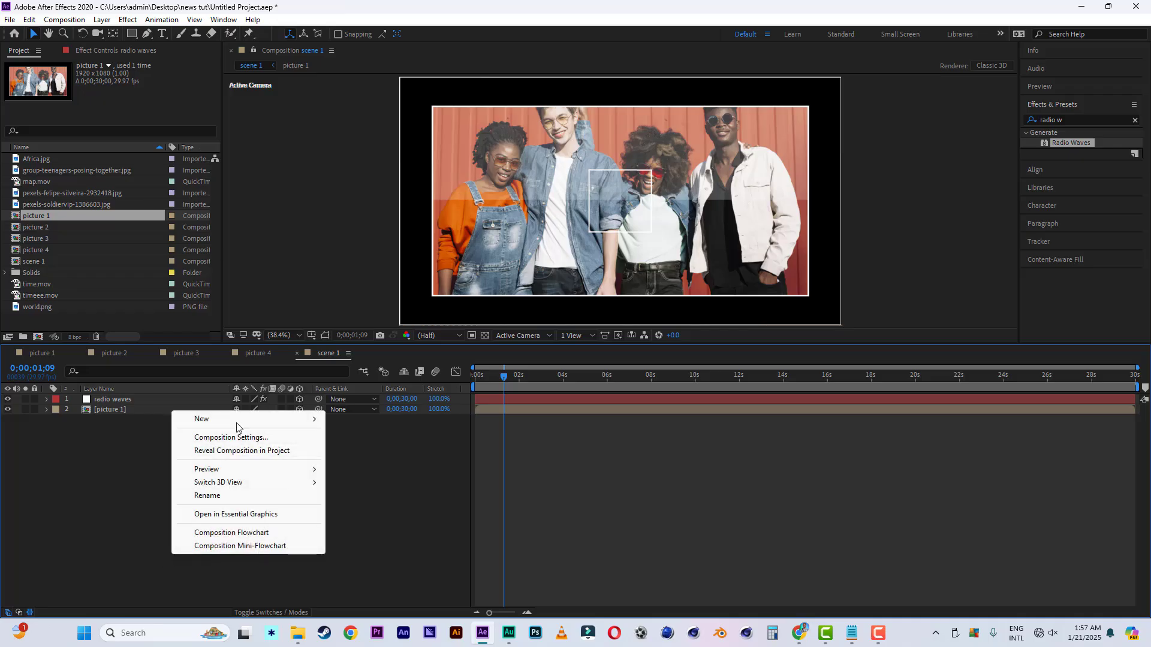
mouse_move(273, 421)
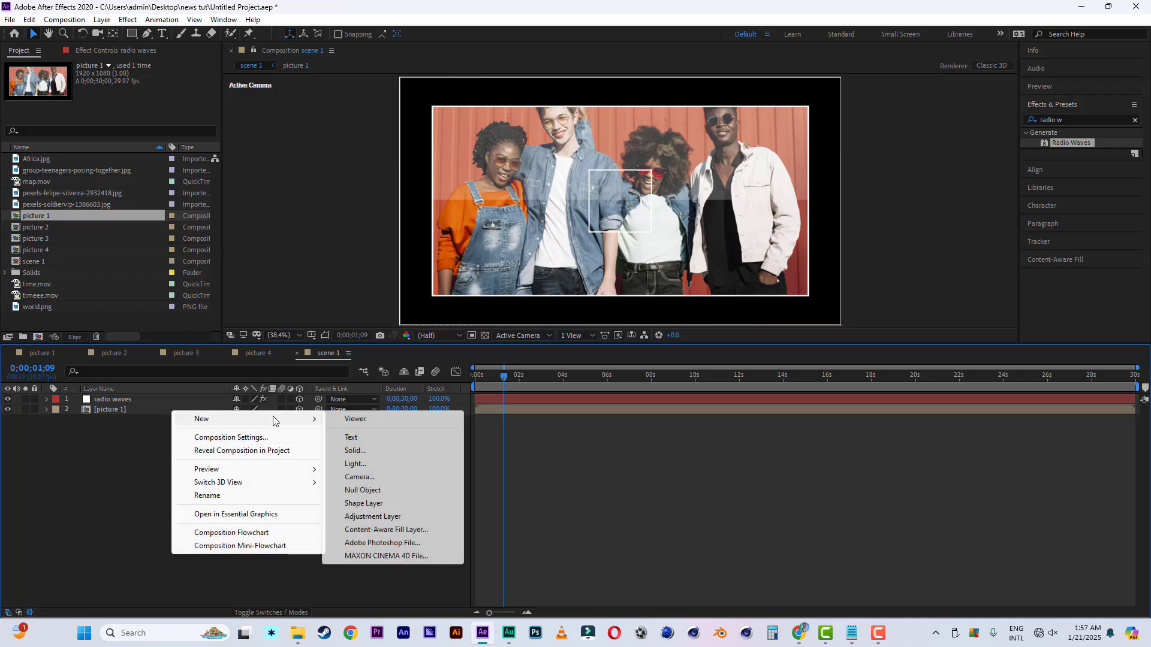
click(359, 477)
click(300, 282)
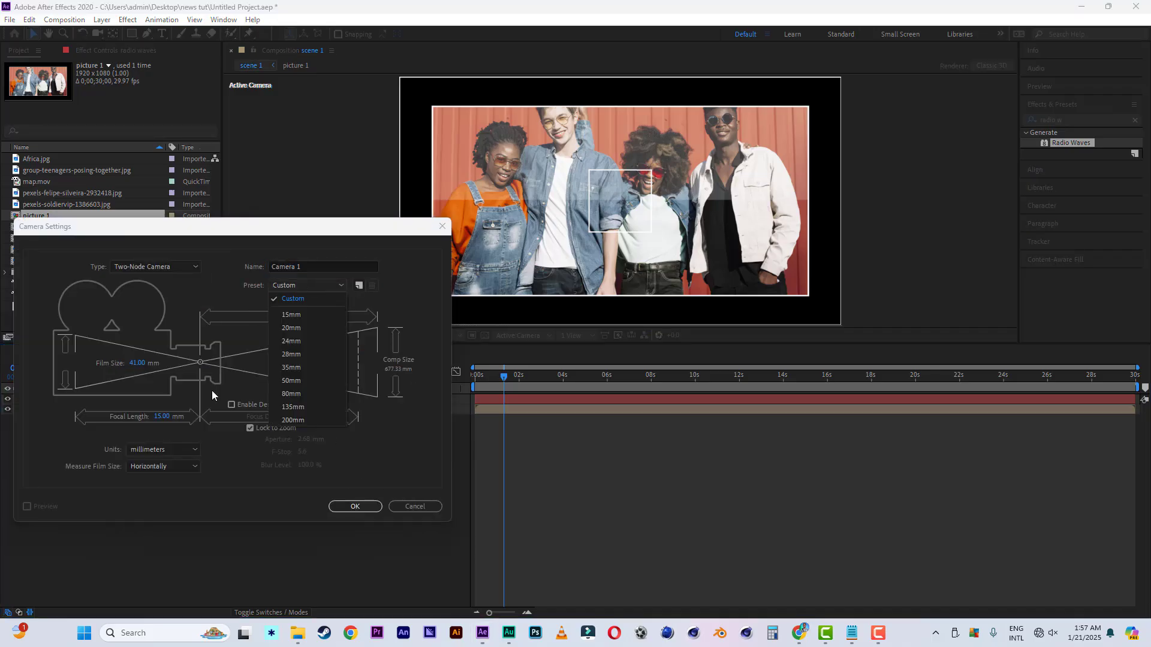
click(315, 368)
click(354, 507)
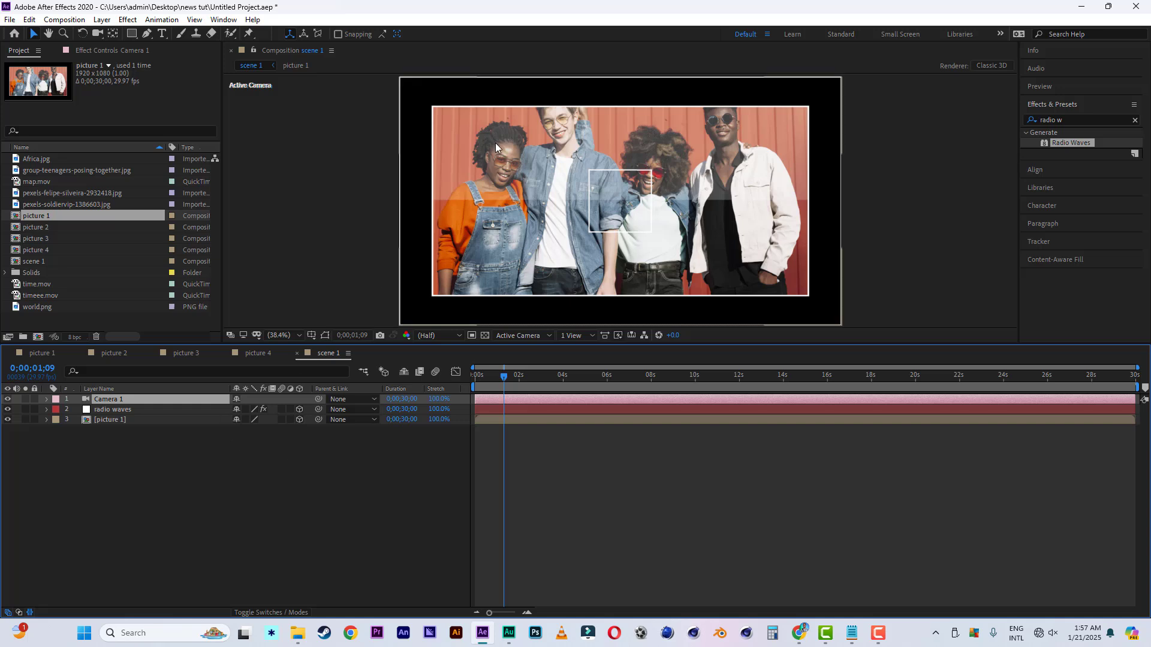
Dolly the camera back until the picture 1 layer spans about two-thirds of the frame width
key(c)
key(c)
key(c)
drag(604, 162, 595, 269)
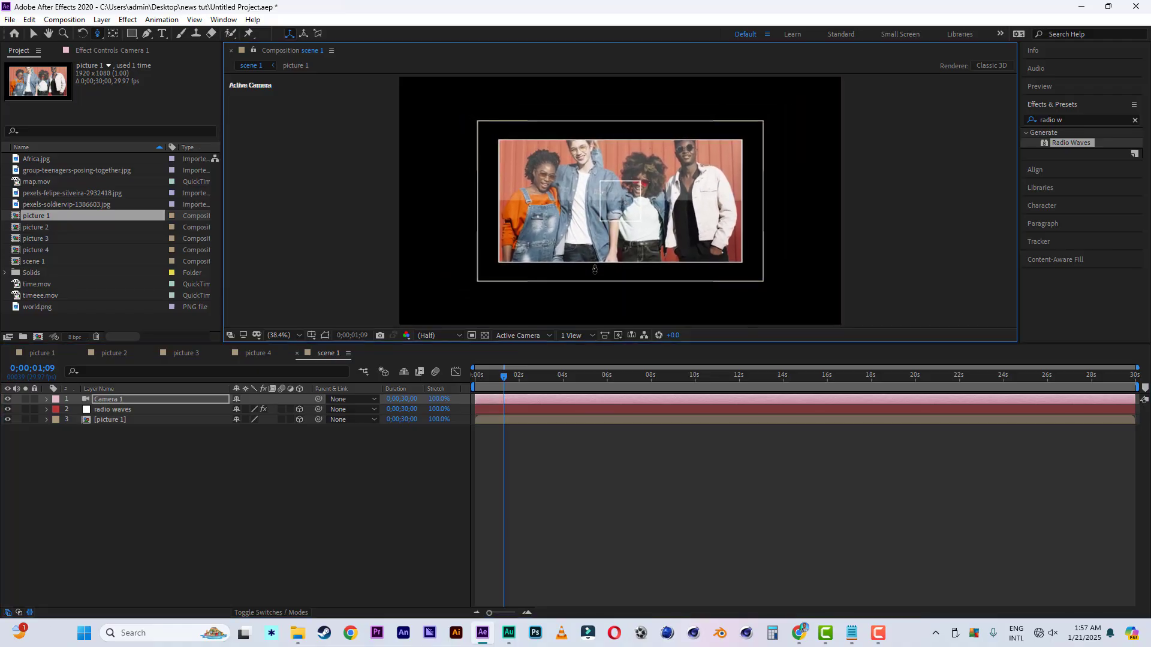
click(32, 33)
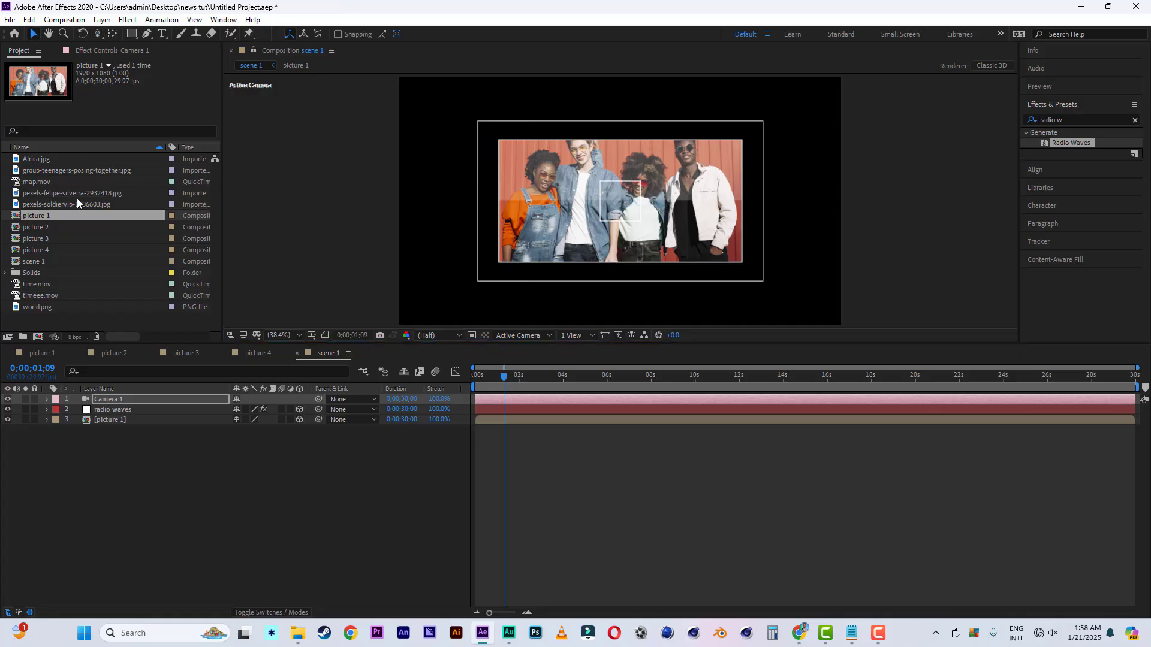
In Custom View 1, duplicate the picture 1 layer and push the copy far behind the original along the Z axis
click(122, 421)
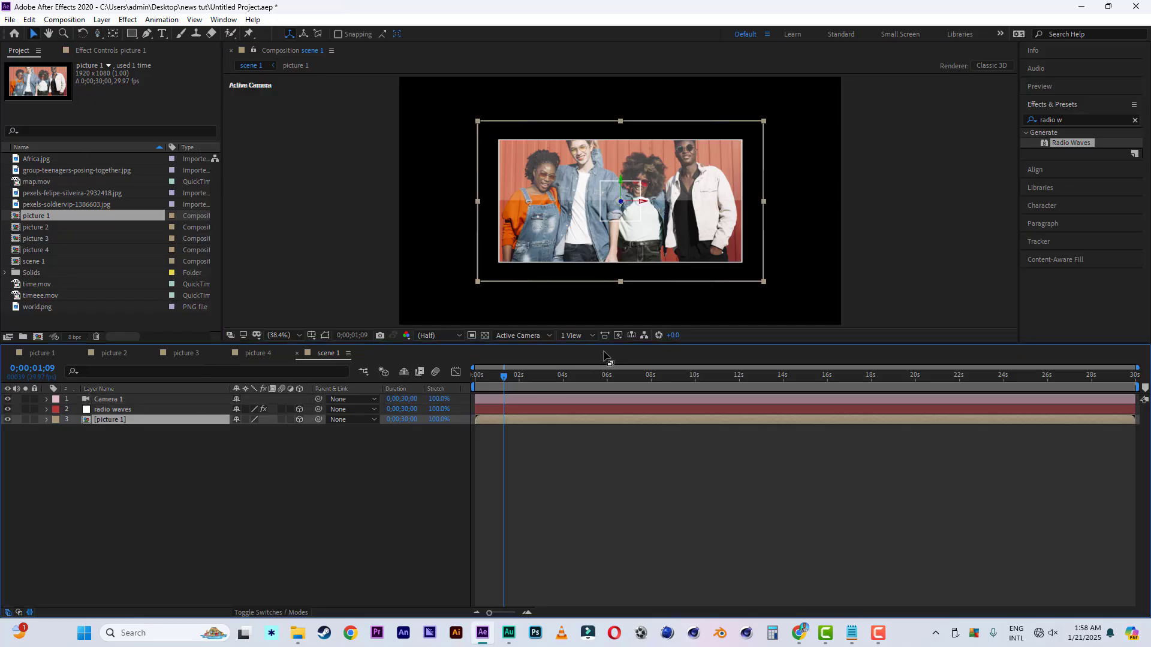
click(527, 336)
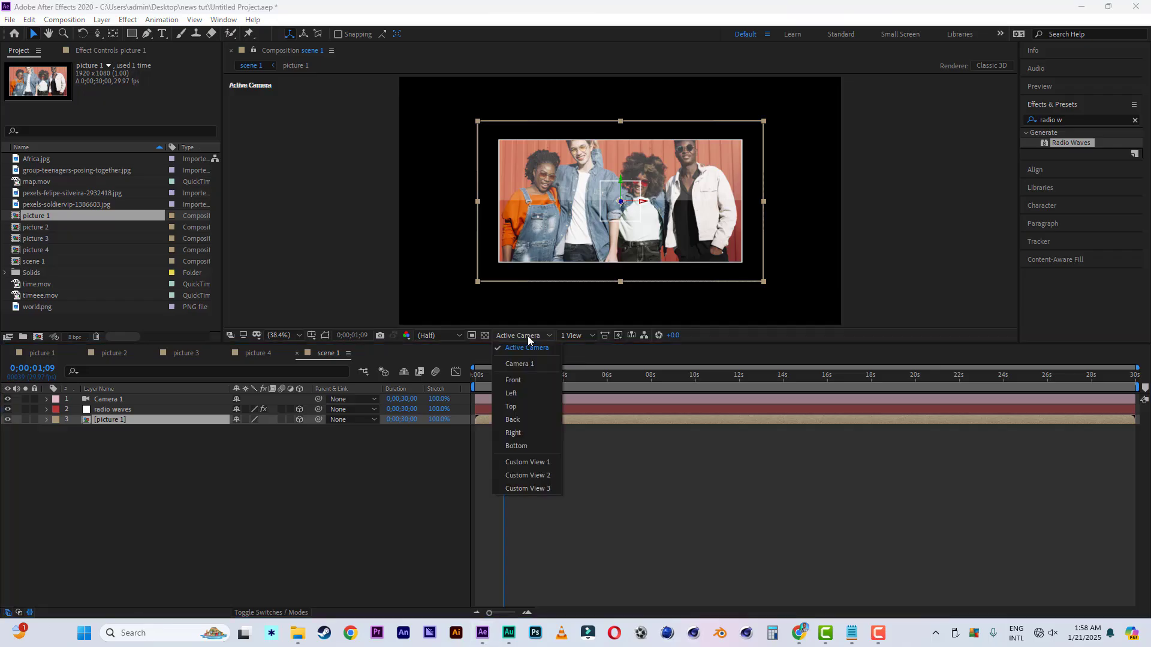
click(524, 463)
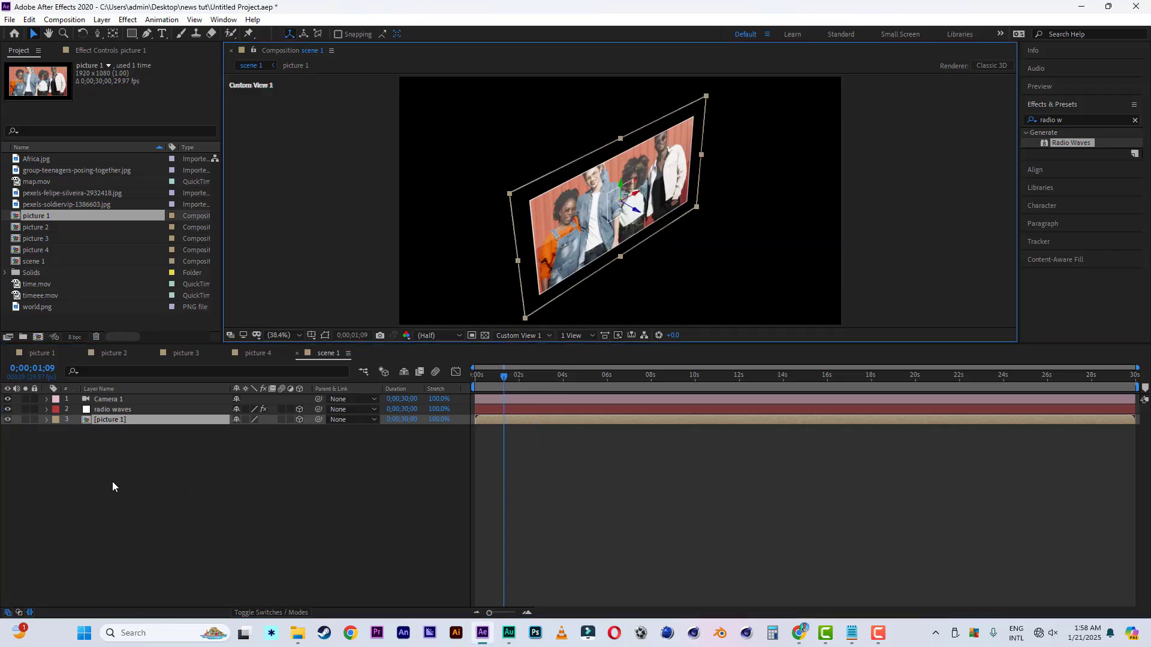
click(109, 419)
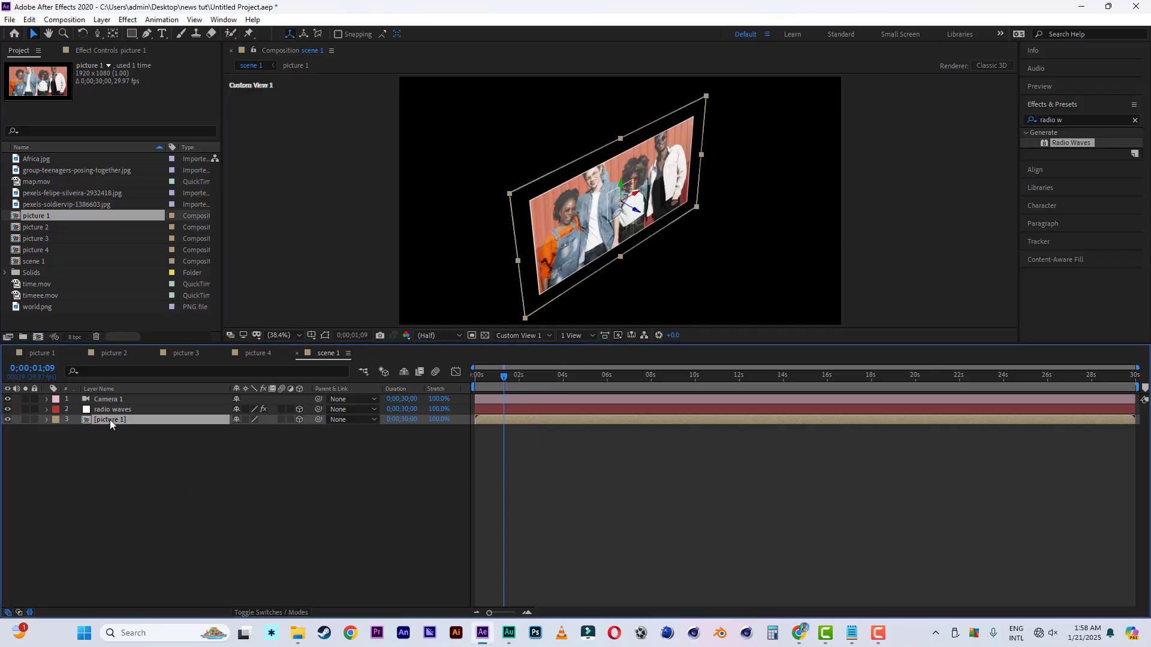
key(ctrl+d)
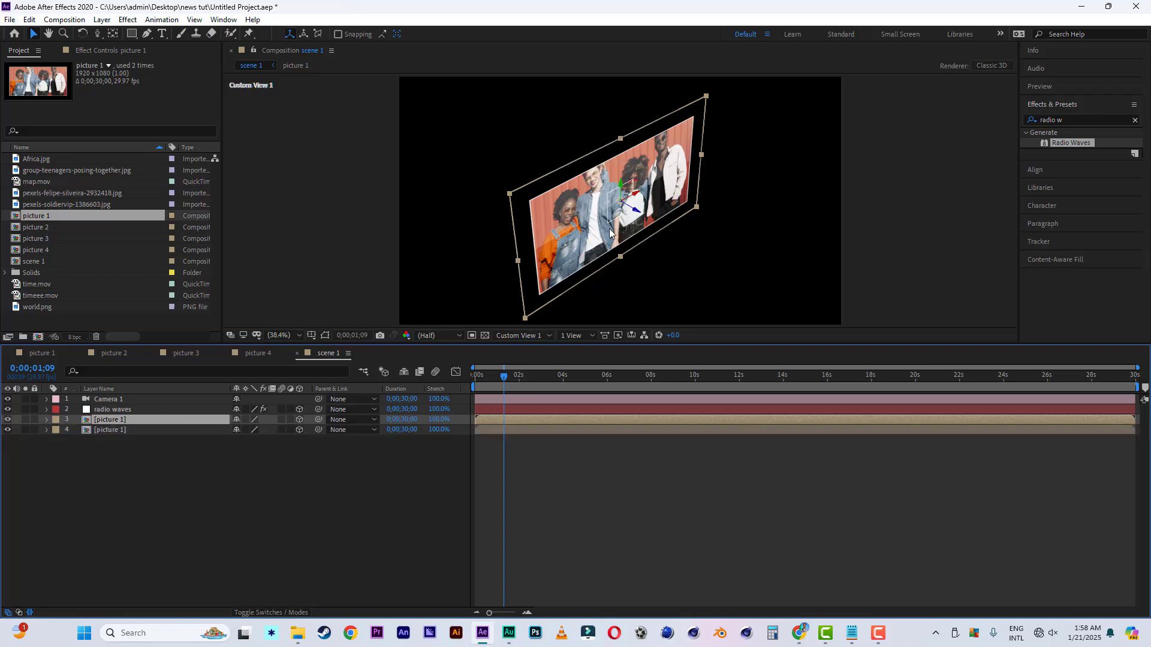
click(639, 214)
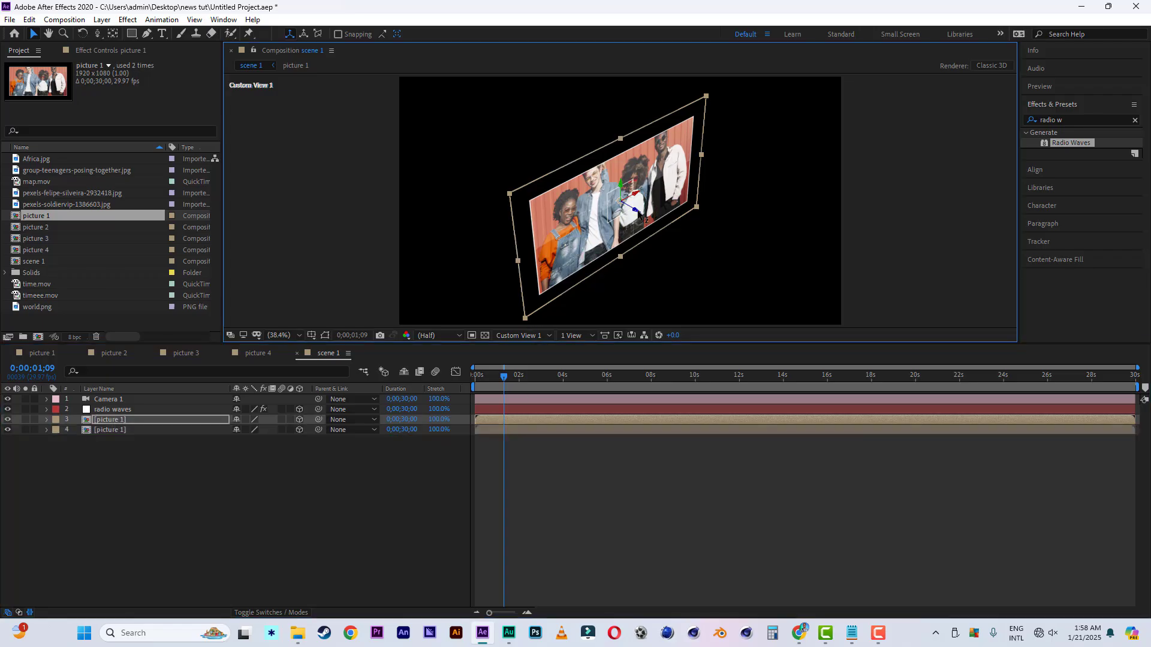
drag(639, 213, 324, 102)
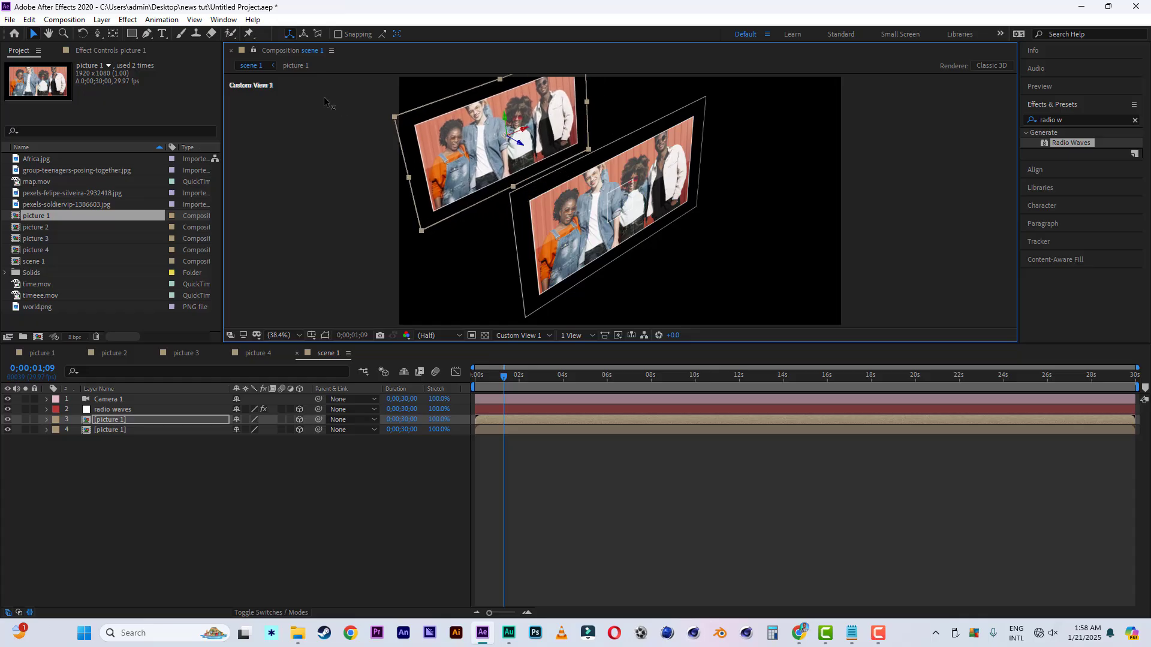
drag(525, 150, 501, 156)
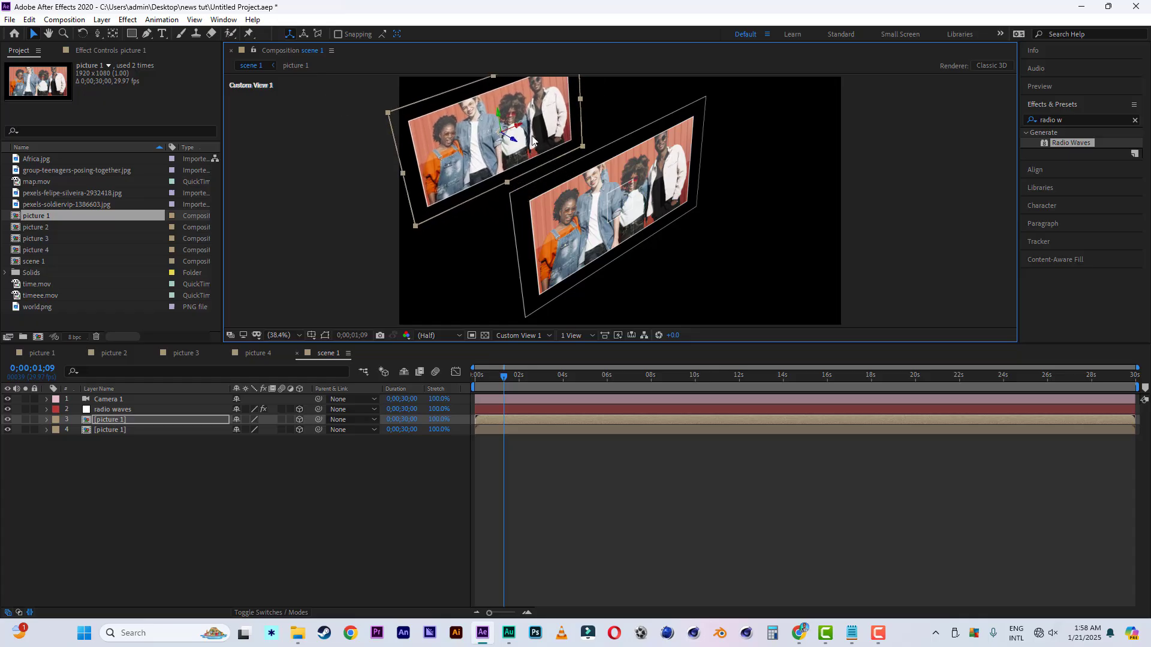
Duplicate the rear picture 1 layer and move the two rear copies apart along the X axis, one to each side
key(ctrl+d)
drag(517, 129, 192, 246)
click(133, 431)
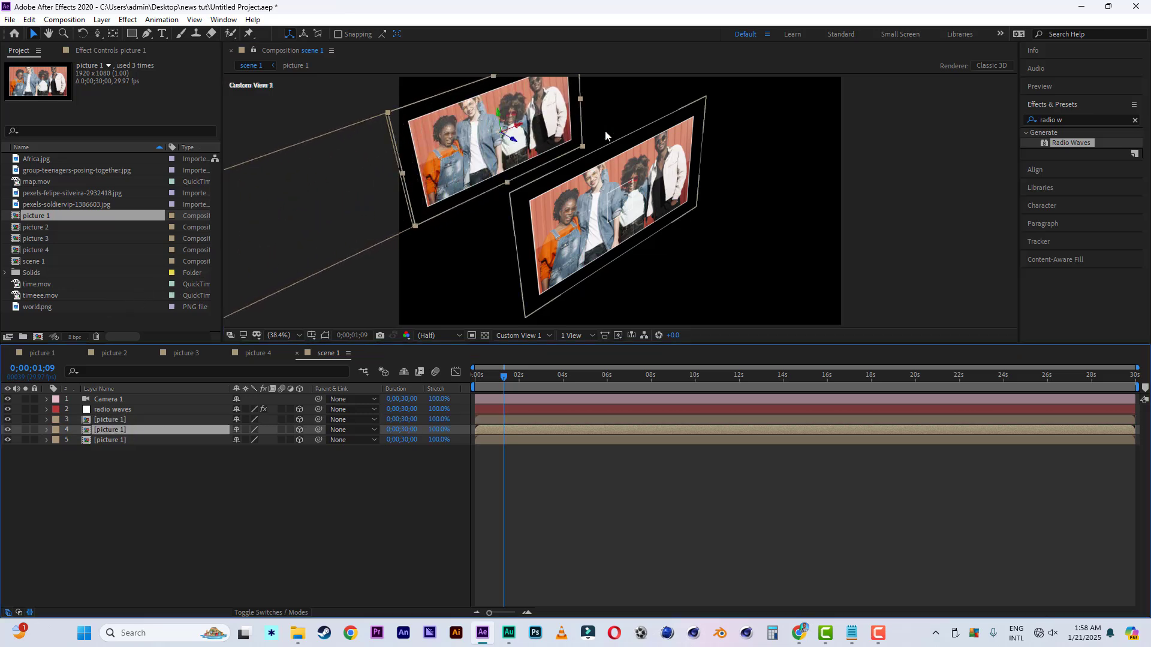
drag(516, 127, 1106, 70)
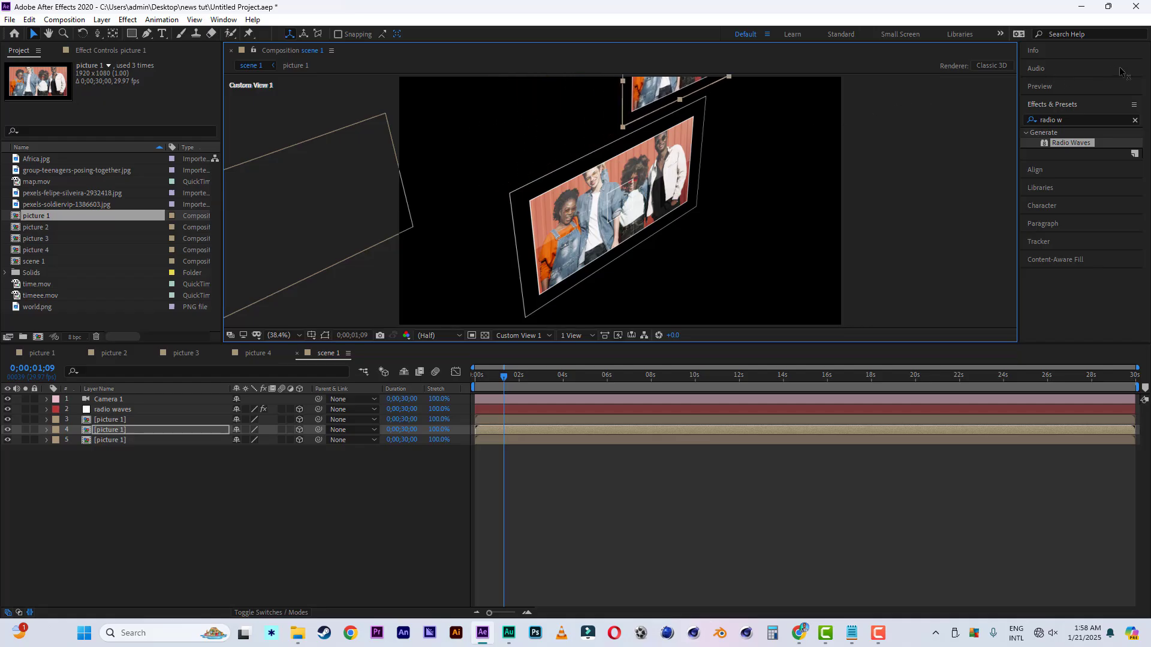
In the Active Camera view, adjust the two side pictures so both stand clear of the central picture, and save the project
click(516, 335)
click(517, 347)
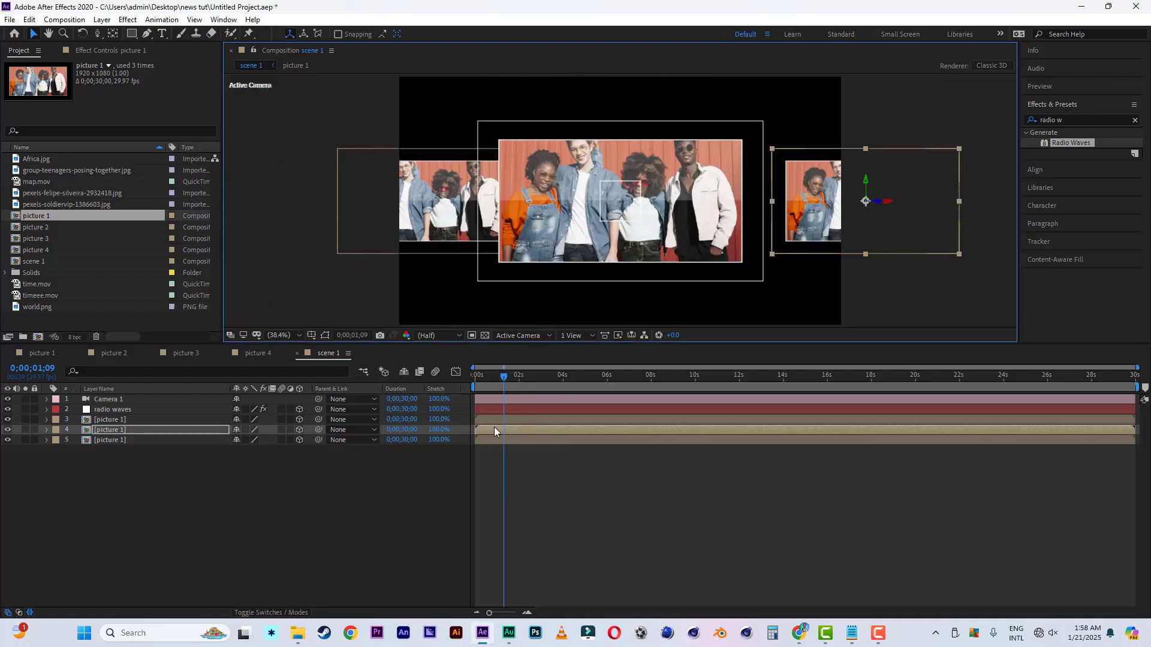
click(117, 419)
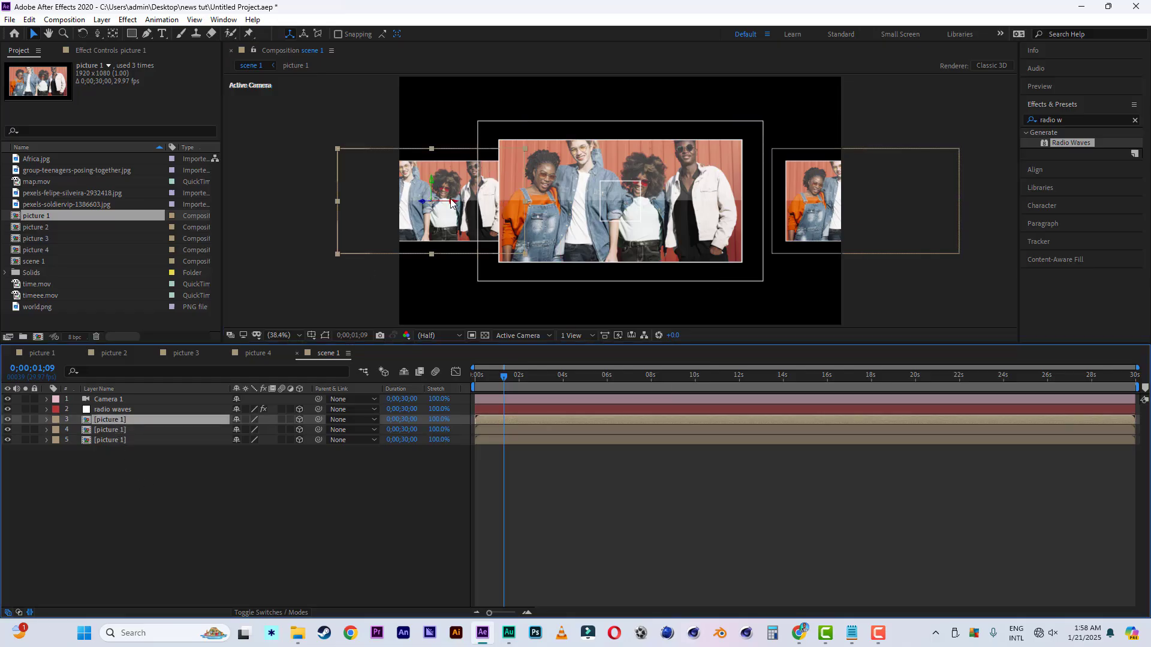
drag(452, 203, 405, 204)
click(117, 430)
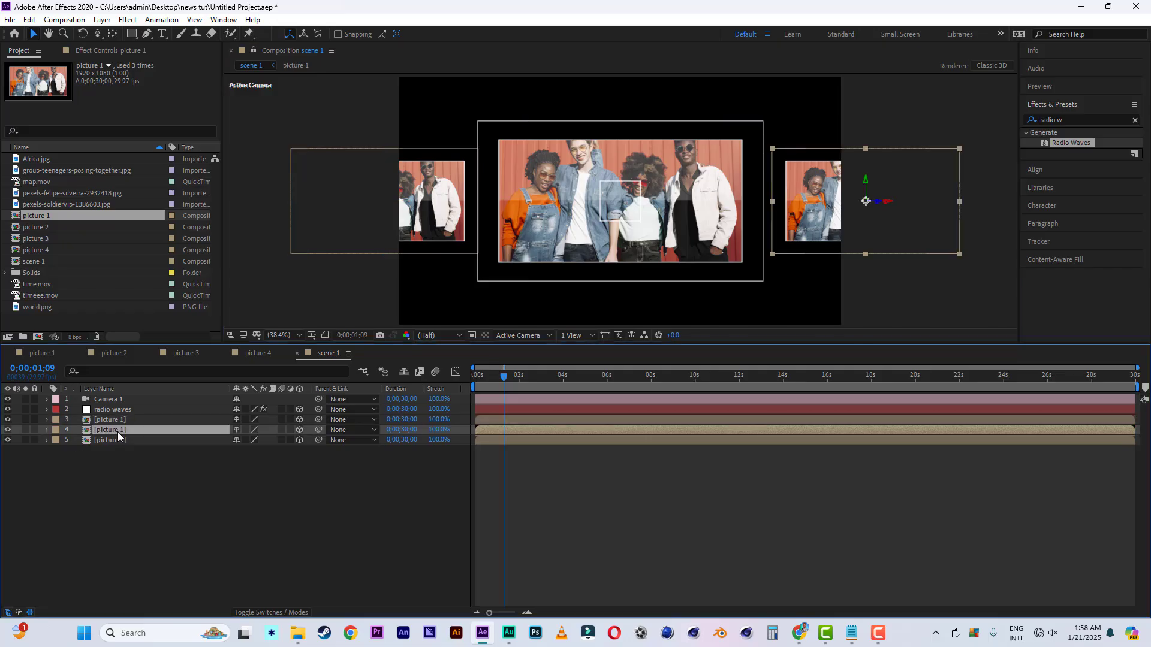
drag(887, 207, 878, 207)
click(908, 284)
click(10, 19)
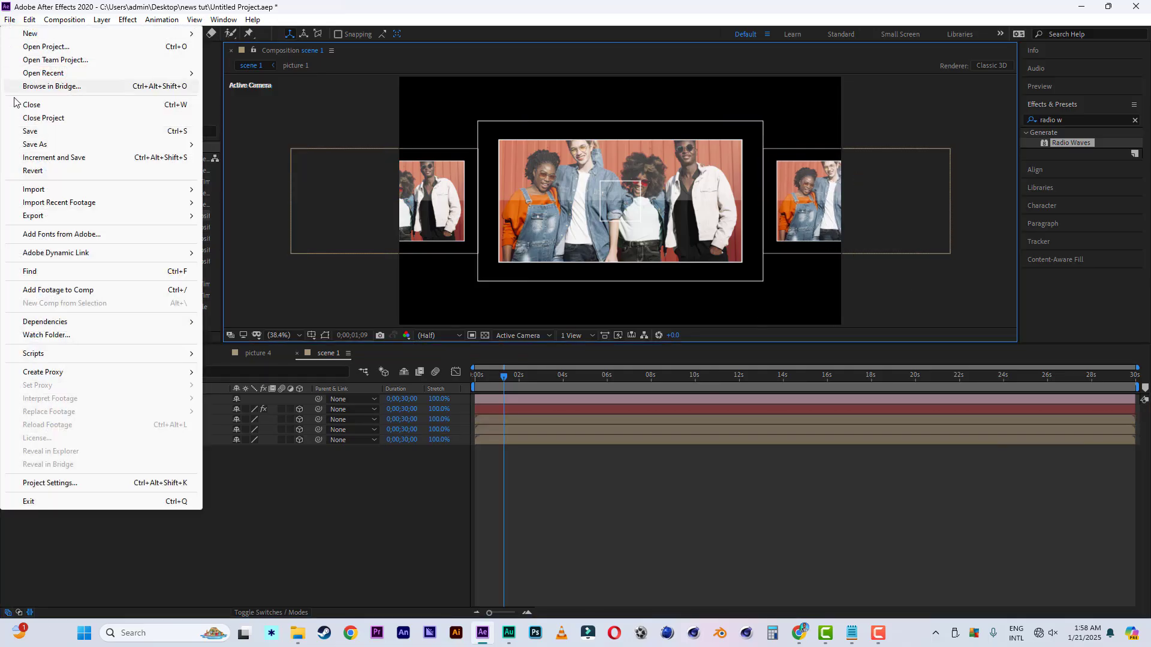
click(27, 133)
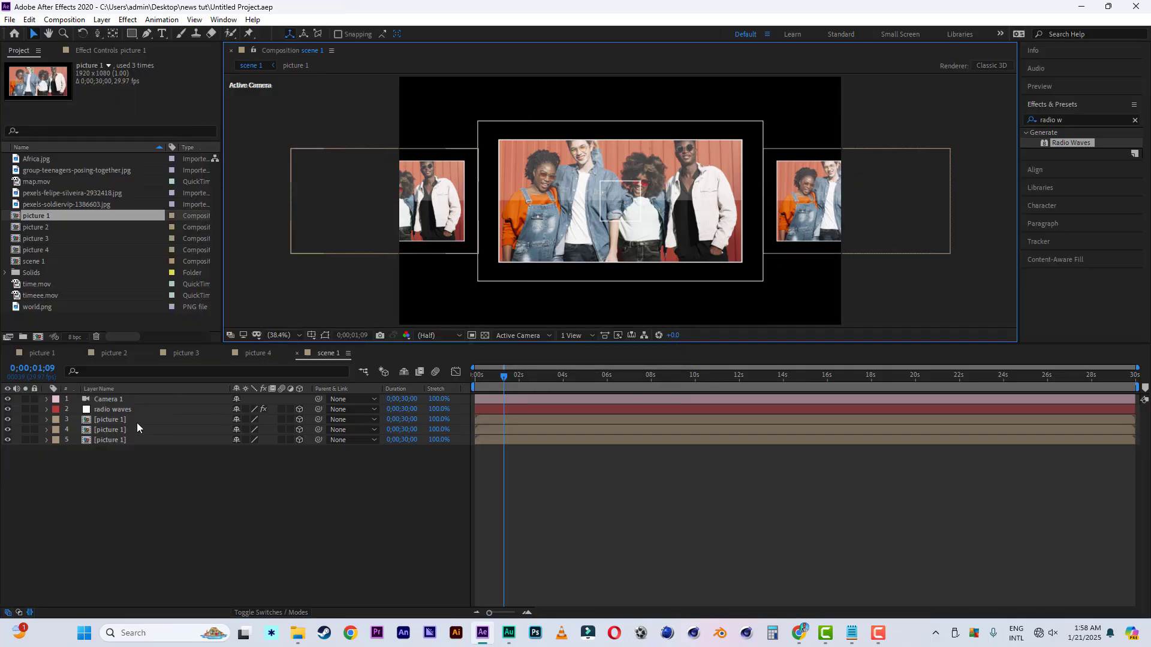
Duplicate the radio waves layer, then lock and hide the copy
click(124, 411)
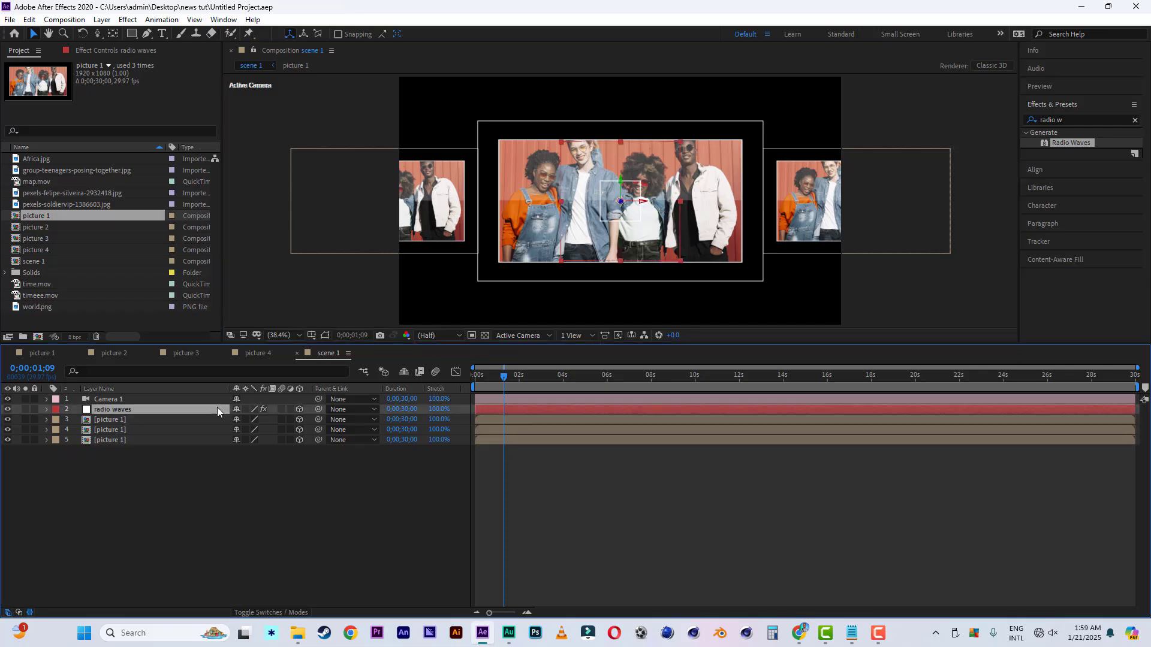
click(621, 184)
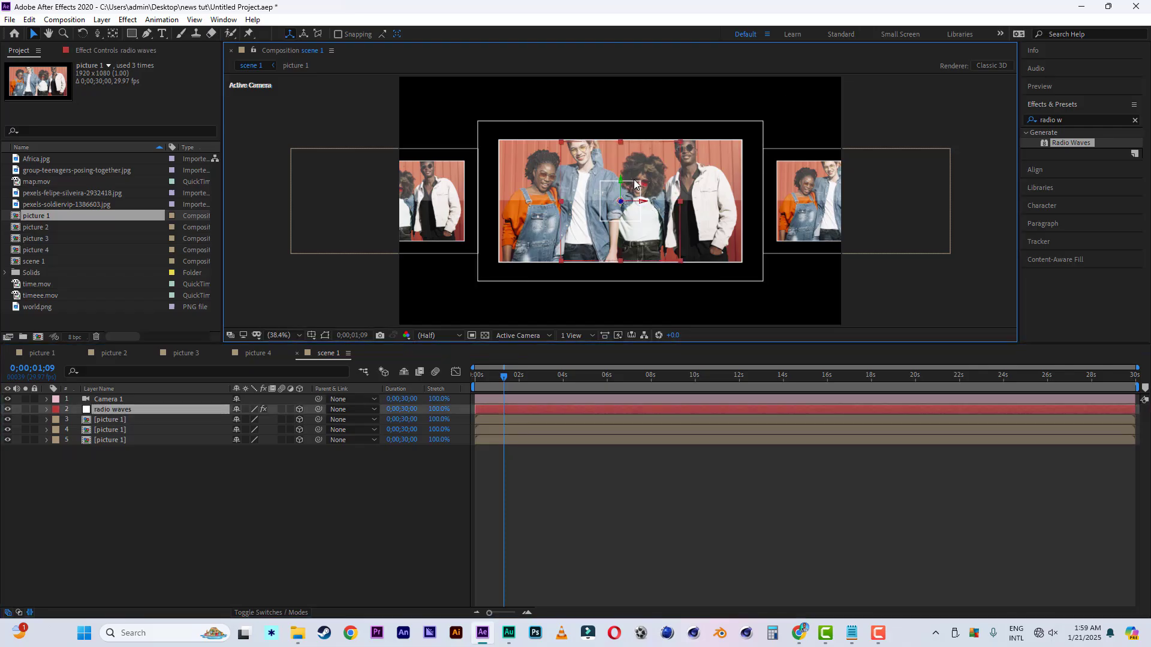
key(ctrl+d)
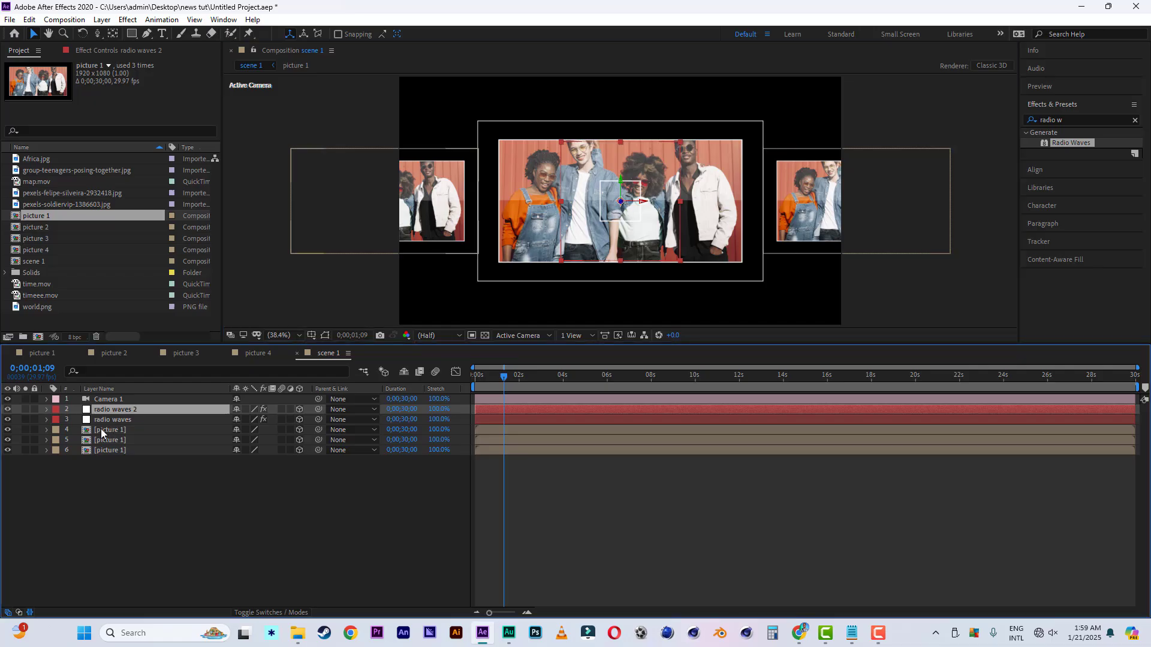
click(34, 409)
click(7, 410)
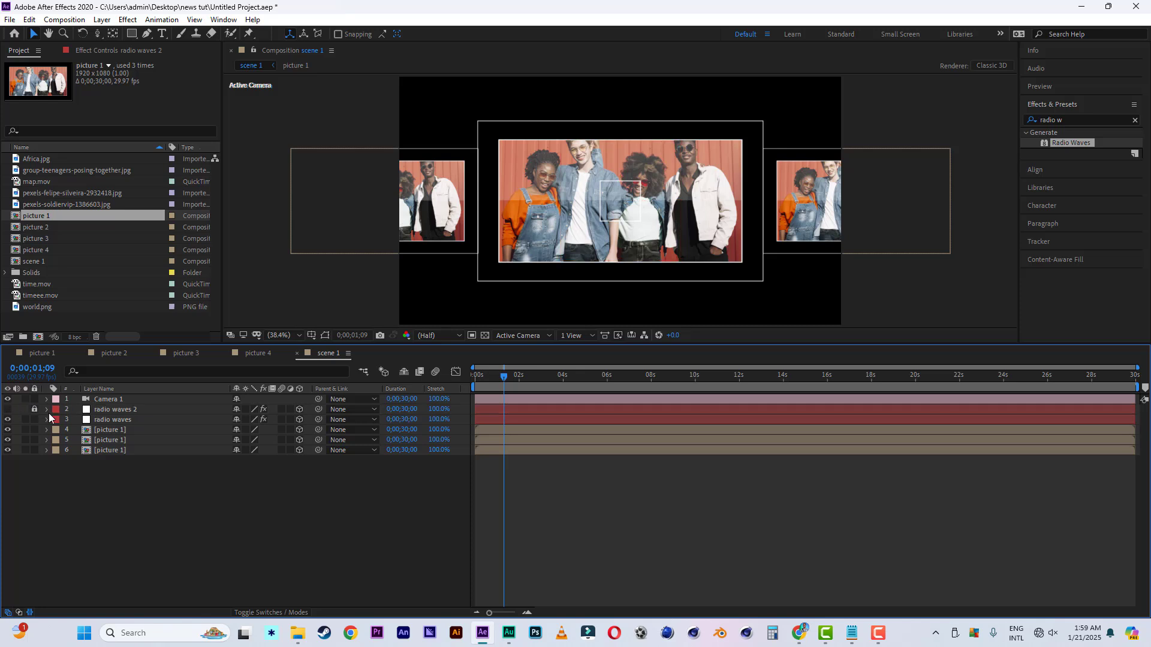
Set the X Rotation of the original radio waves layer to 90° so it lies flat
click(109, 420)
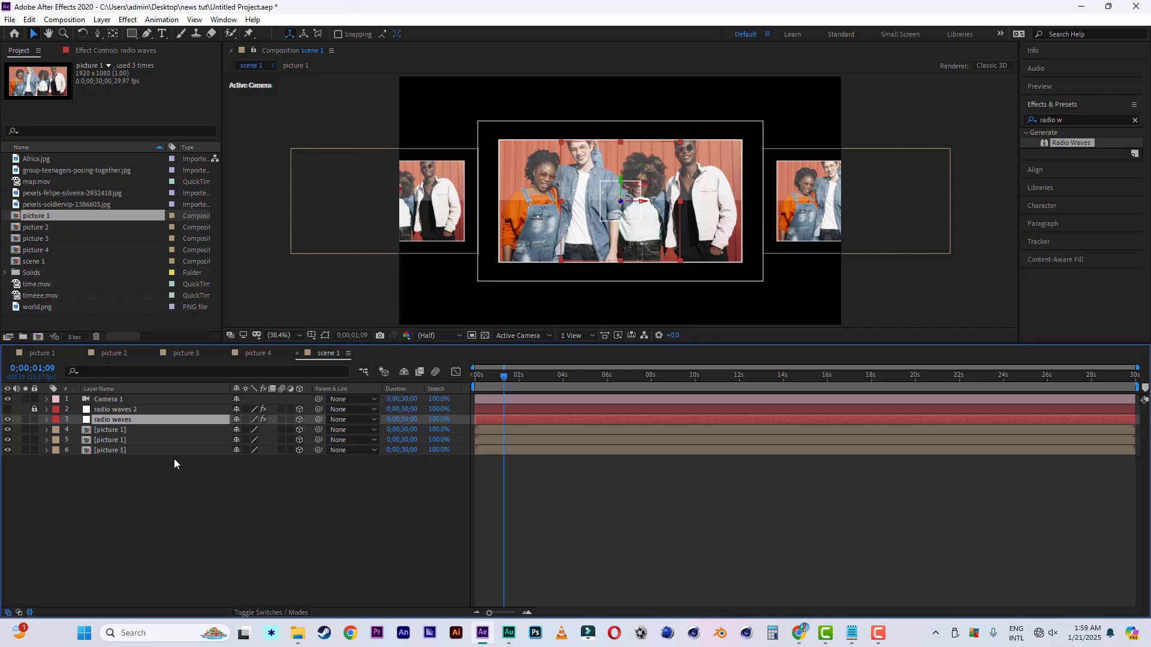
key(r)
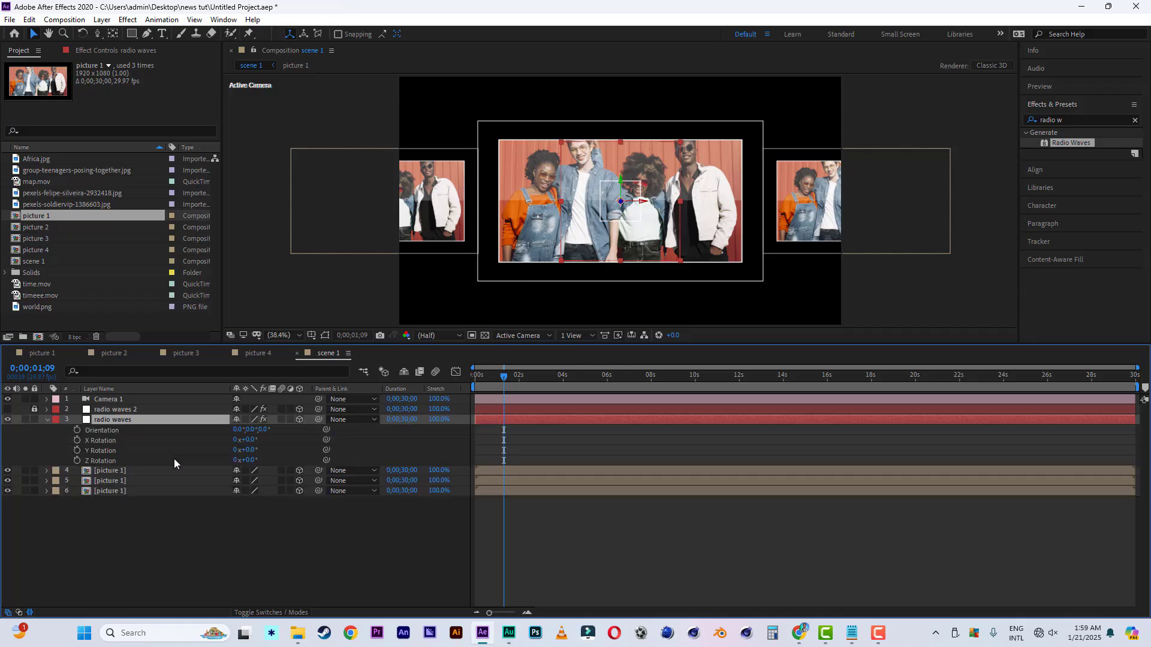
click(250, 440)
text(90)
click(256, 529)
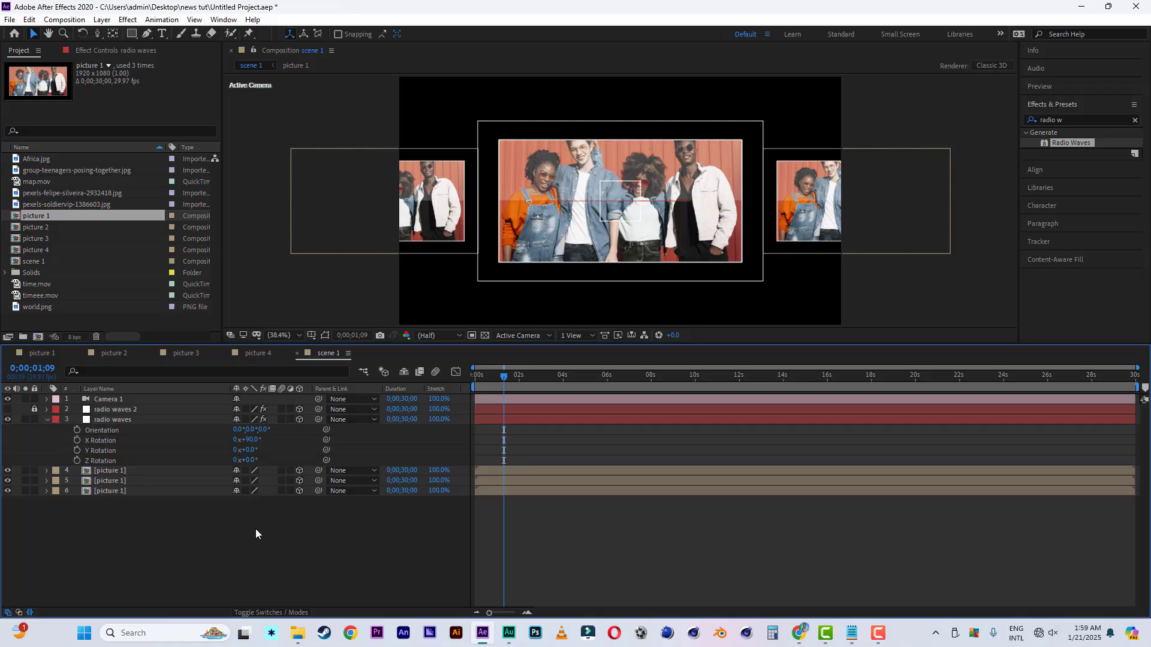
In the Front view, move the flat radio waves layer down to the composition's lower edge, then return to the Active Camera view
click(113, 420)
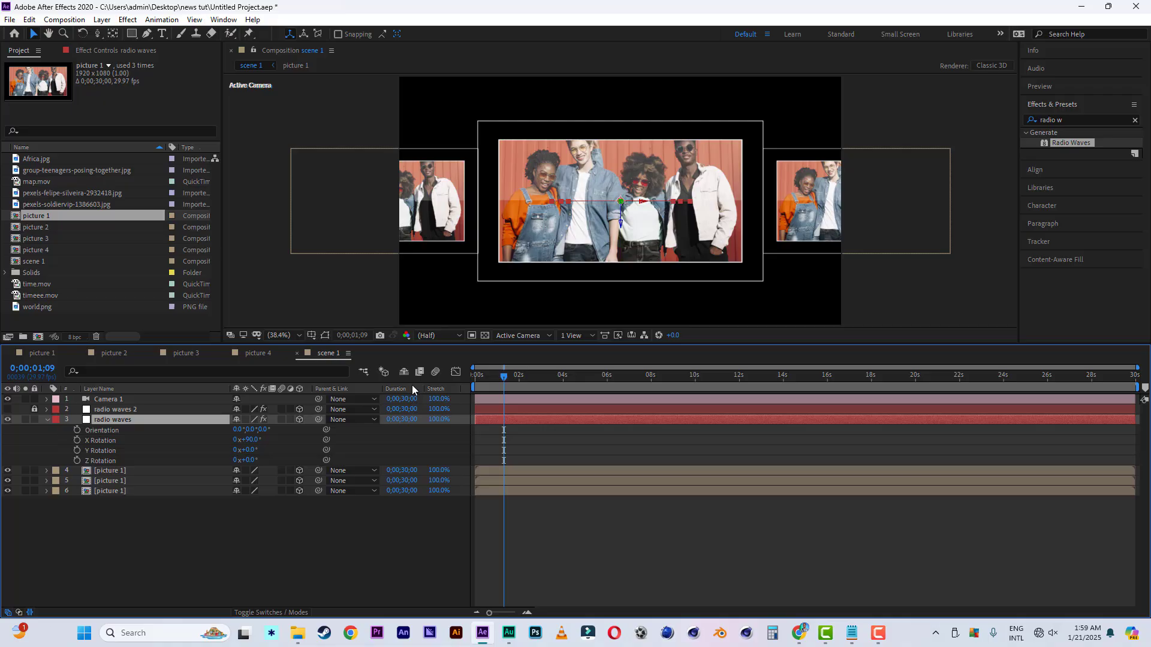
click(520, 337)
click(526, 382)
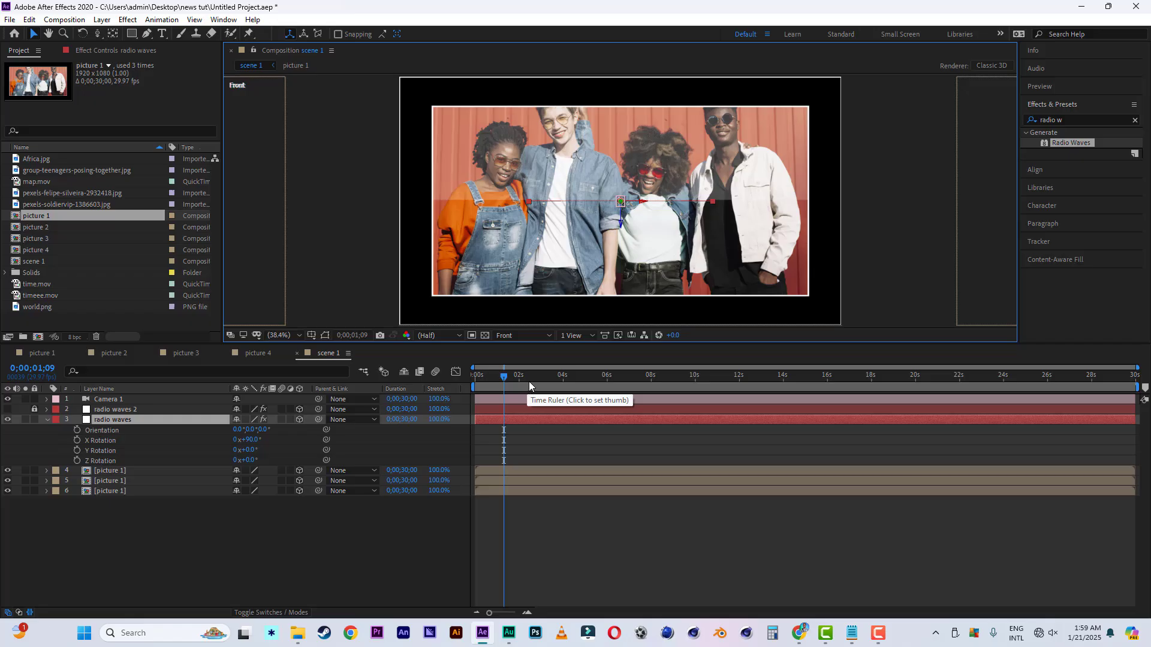
click(117, 420)
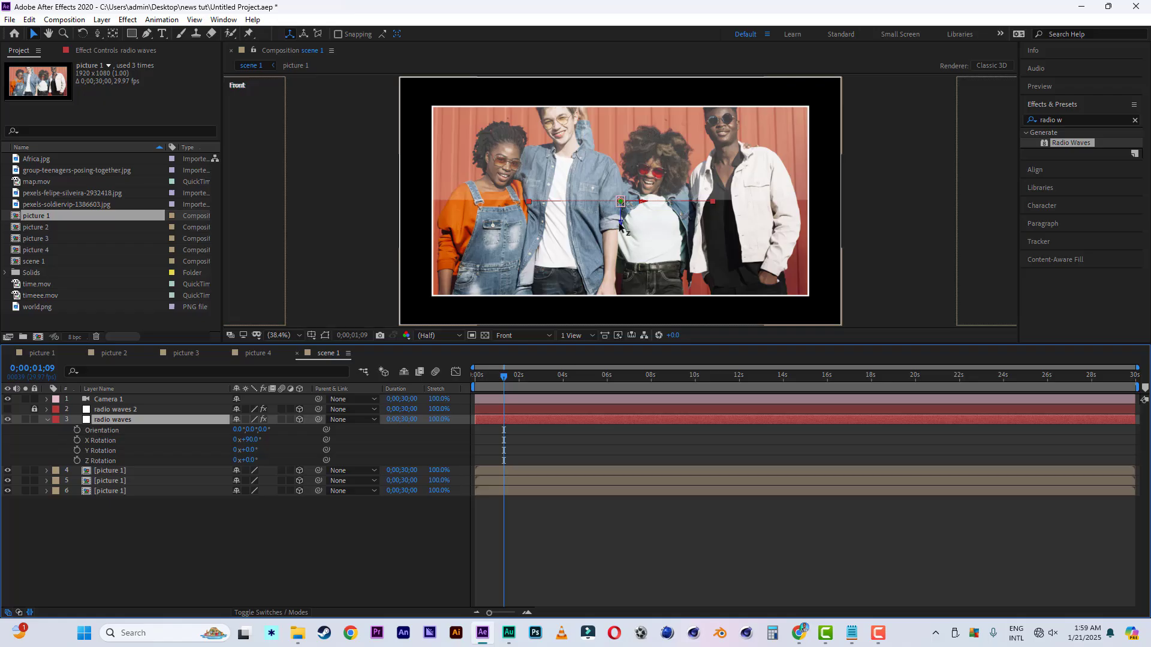
drag(621, 225, 618, 351)
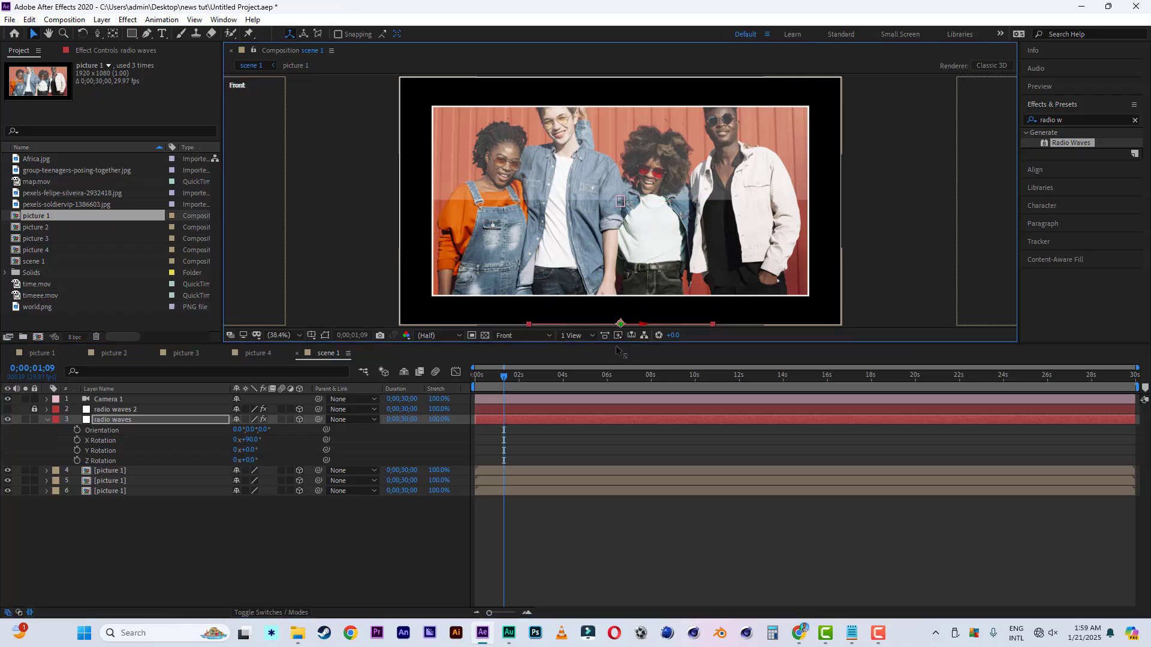
click(528, 337)
click(527, 349)
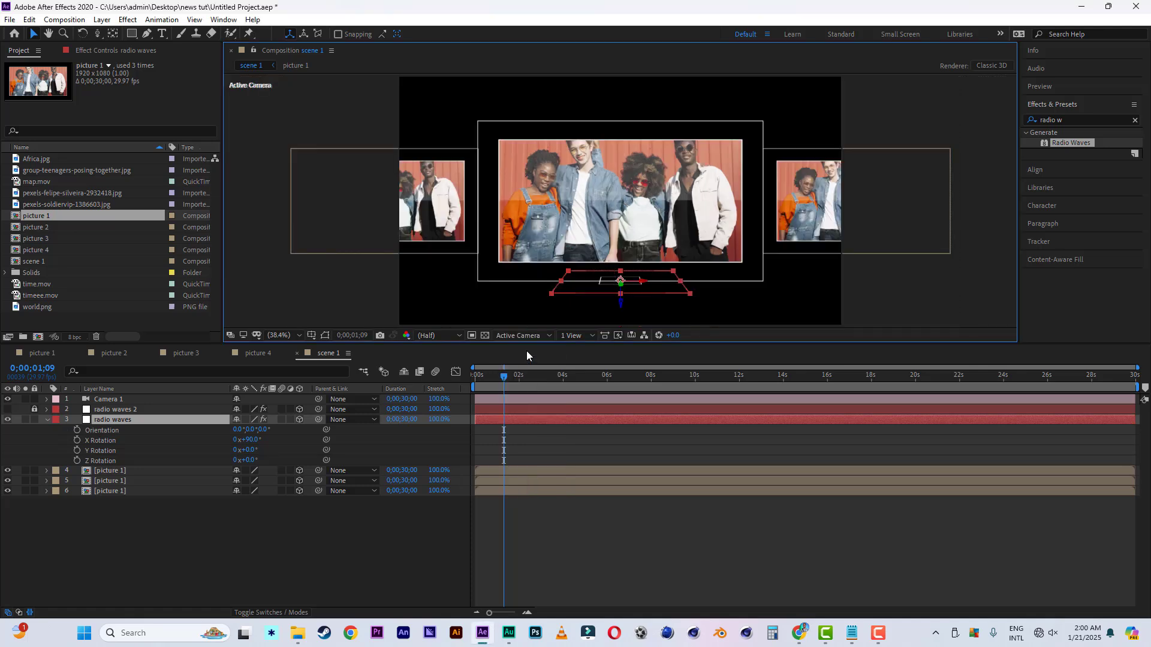
At 0;00;03;00, scale the radio waves layer to 300% and stretch its X scale to about 474%
drag(533, 379, 541, 384)
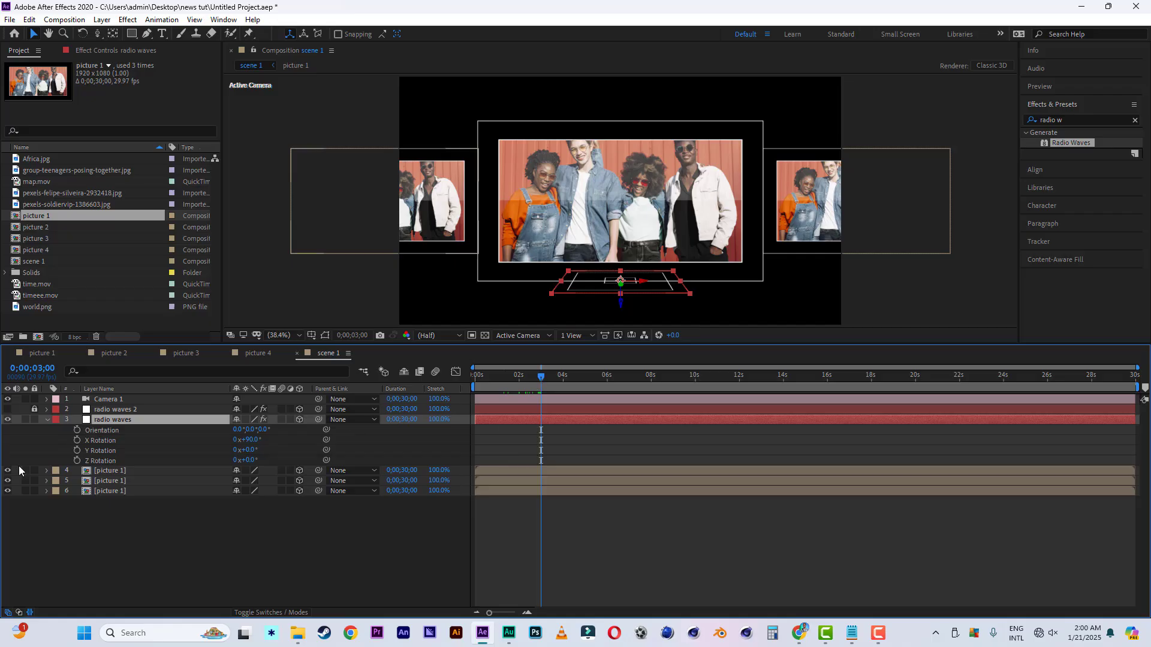
key(s)
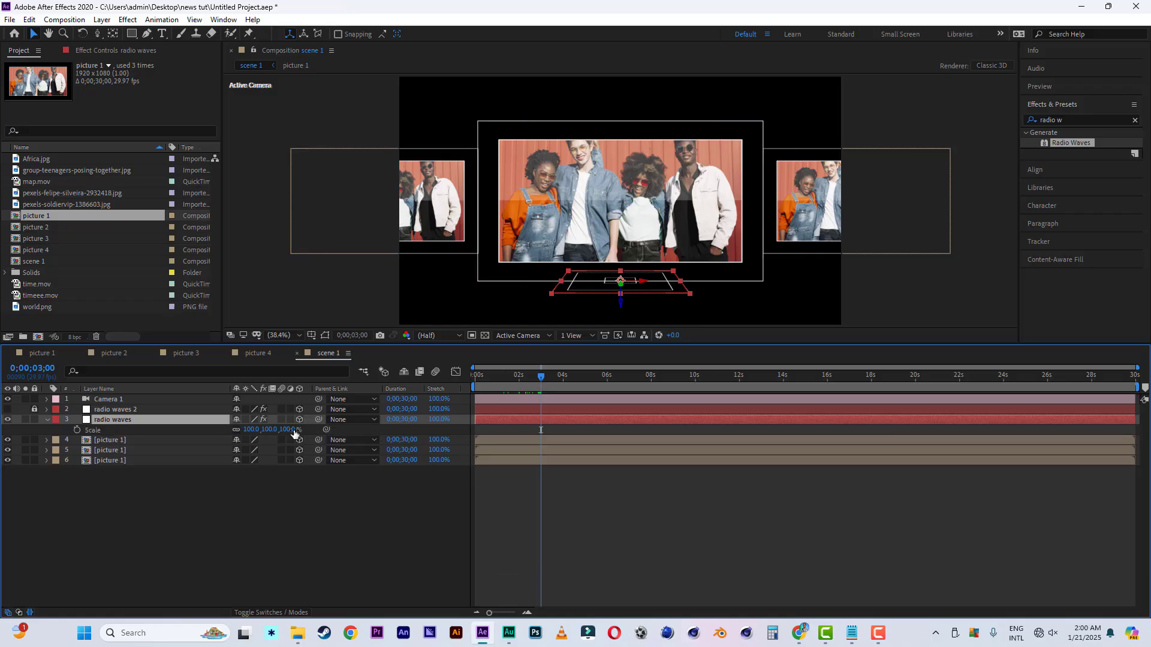
drag(292, 432, 420, 432)
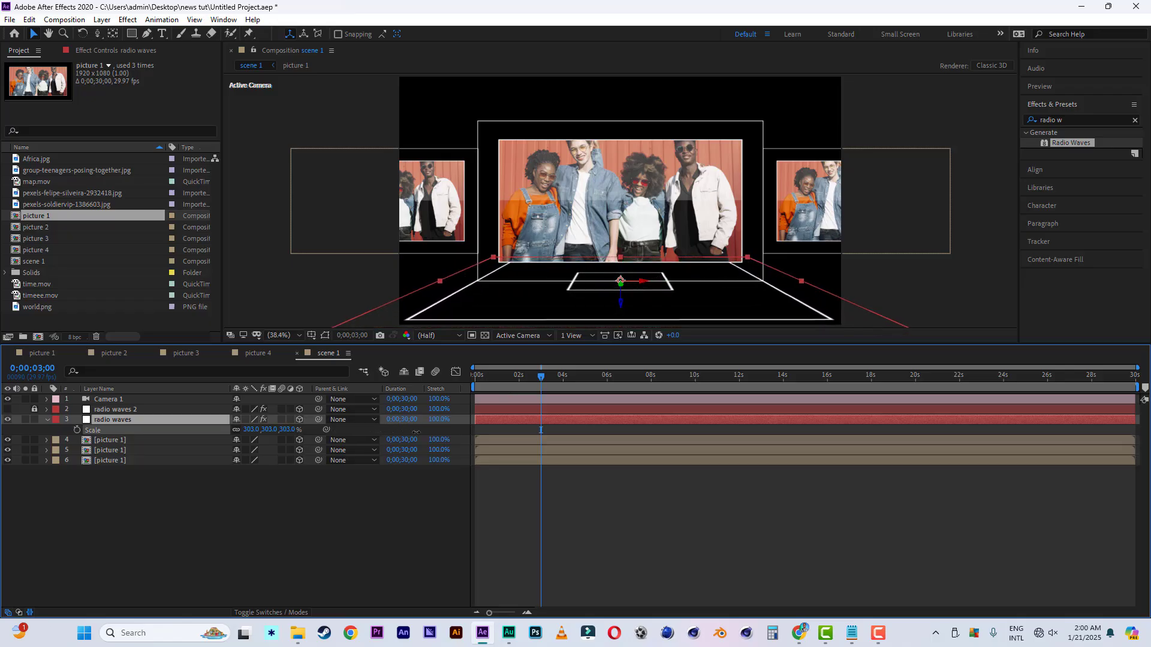
click(288, 430)
text(300)
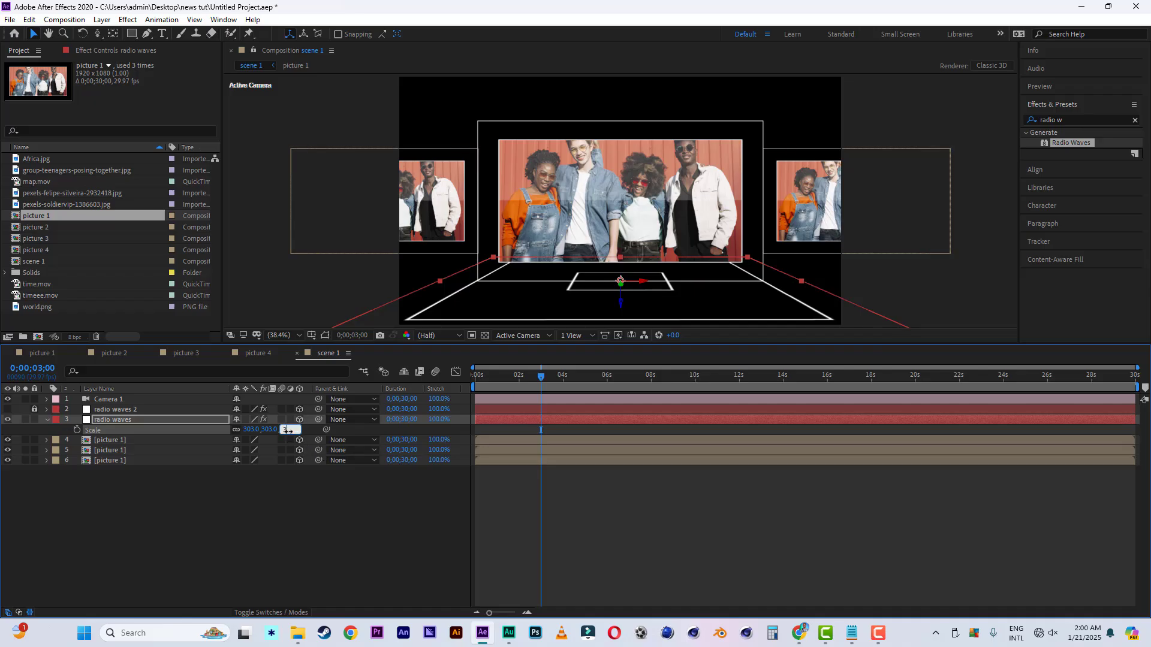
key(Return)
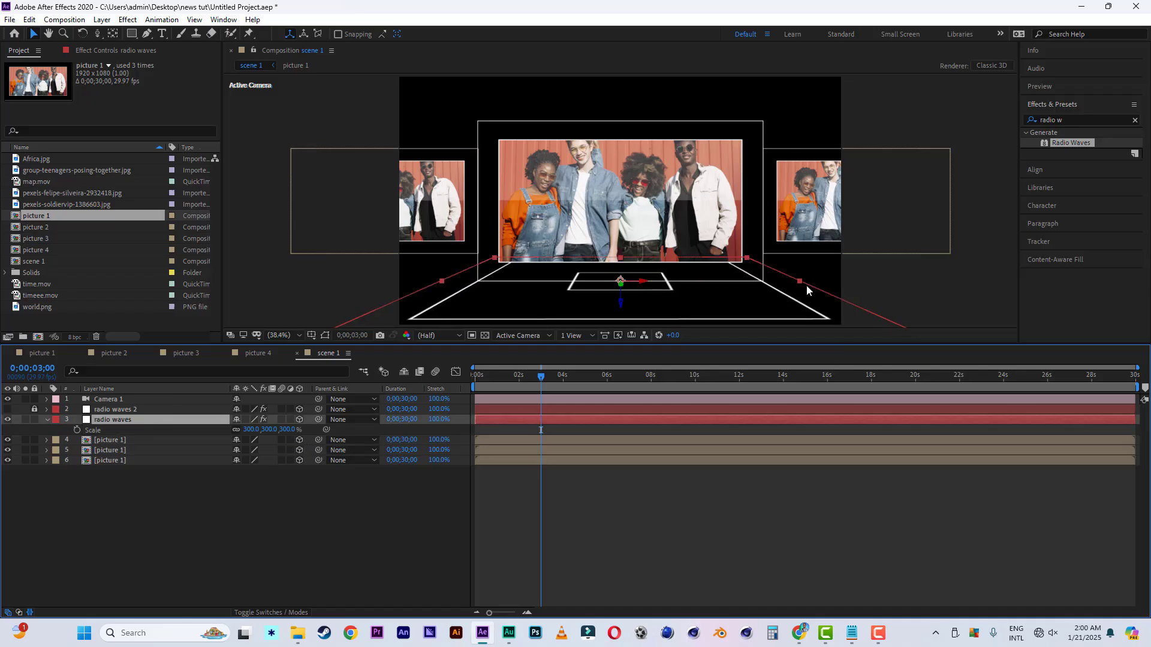
drag(807, 285, 905, 287)
click(69, 420)
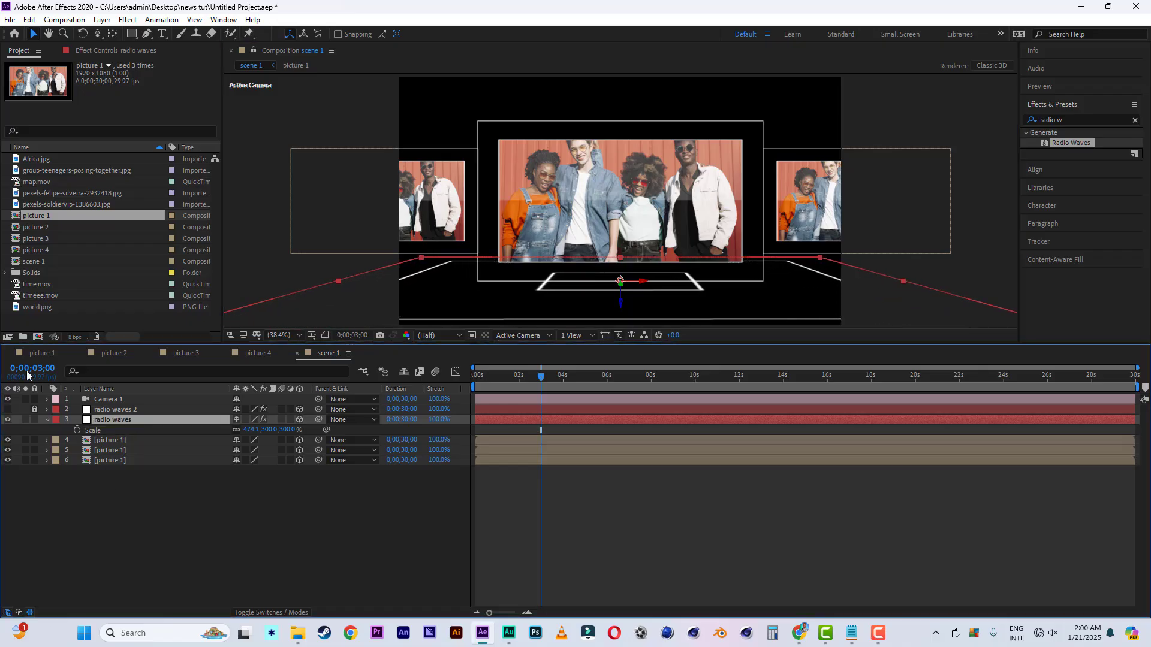
Set the Radio Waves stroke's Start Width and End Width to 30 and preview the animation
click(119, 51)
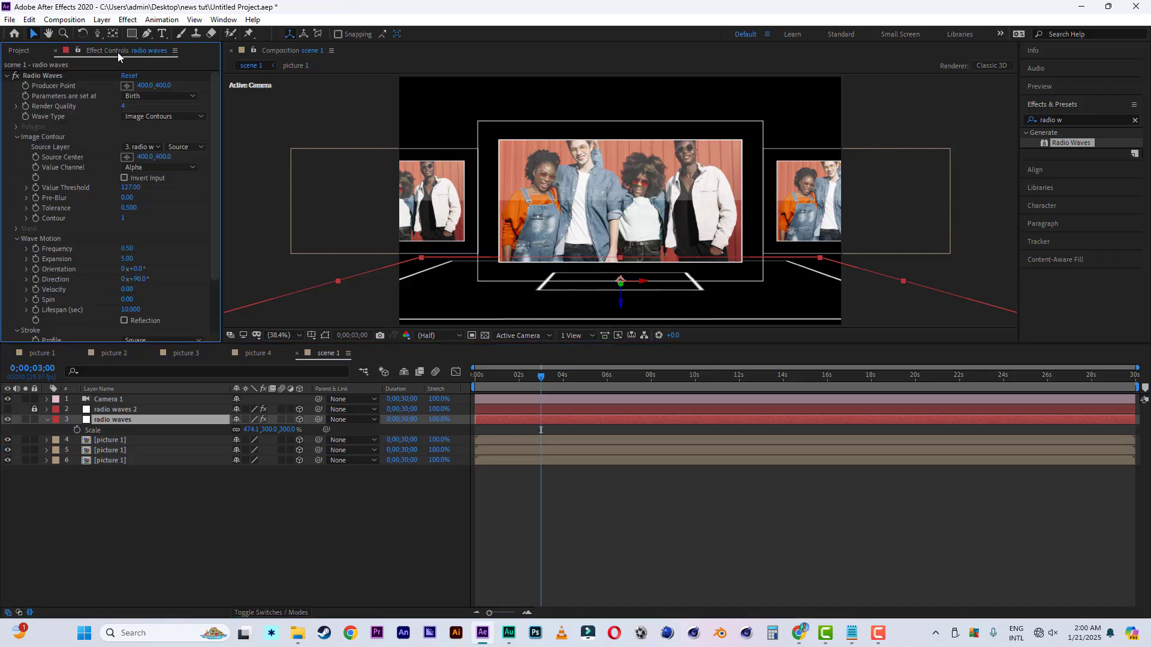
scroll(207, 311, down, 3)
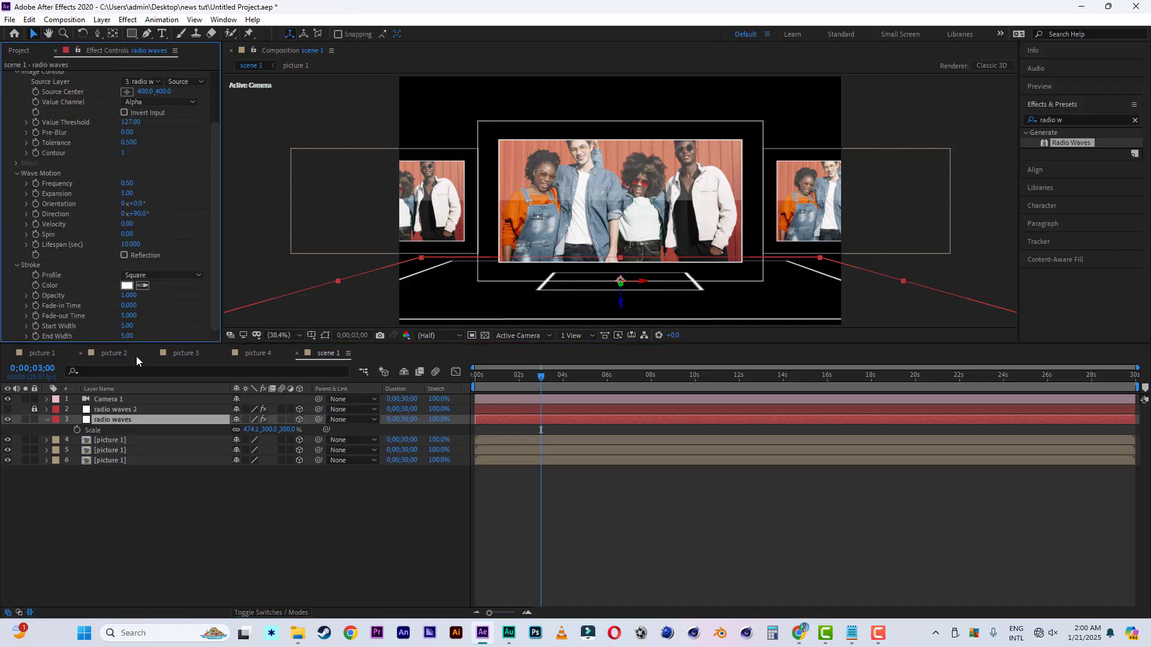
click(130, 327)
text(30)
click(130, 336)
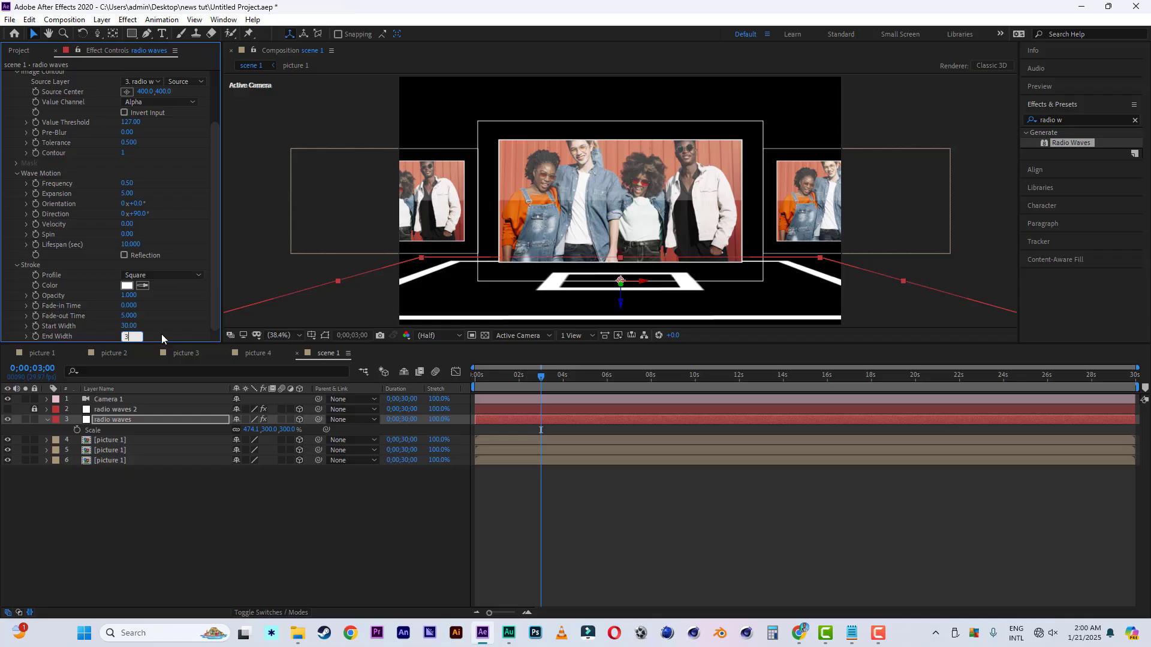
text(30)
key(Return)
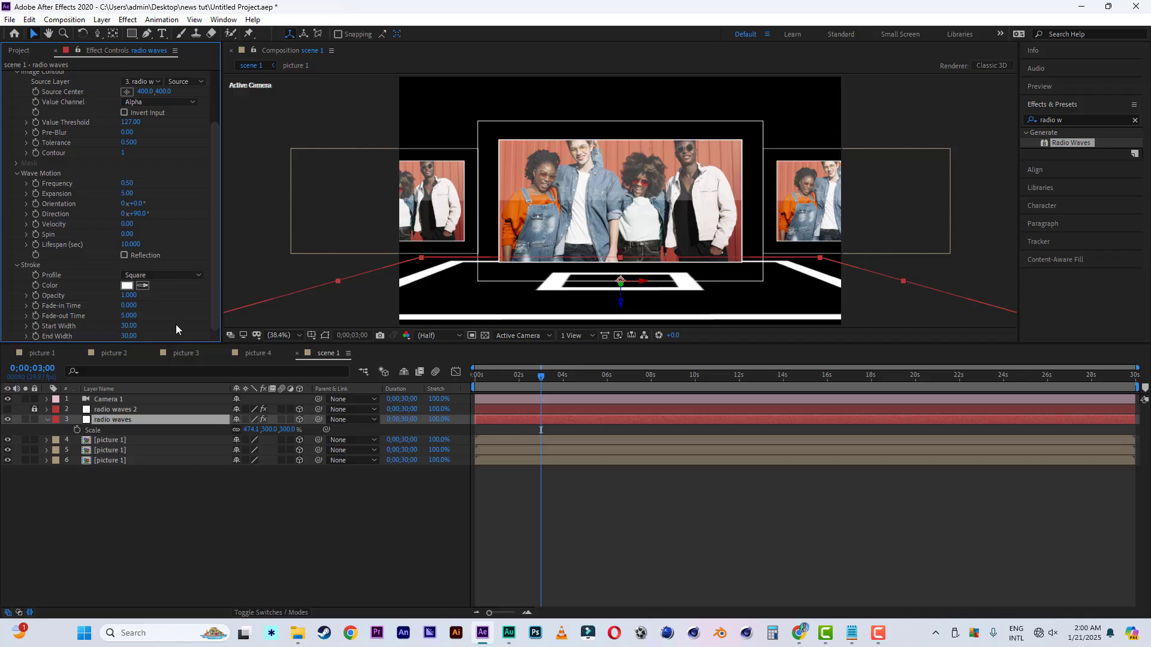
key(space)
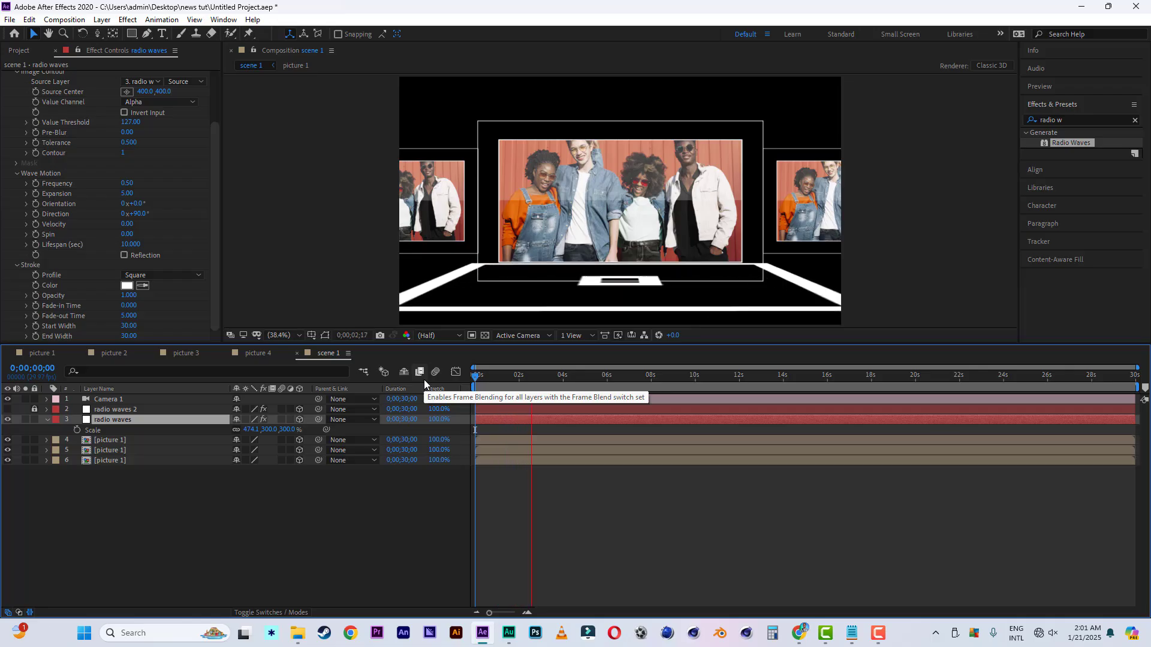
key(space)
Set the Radio Waves stroke's Start Width and End Width to 20
click(130, 326)
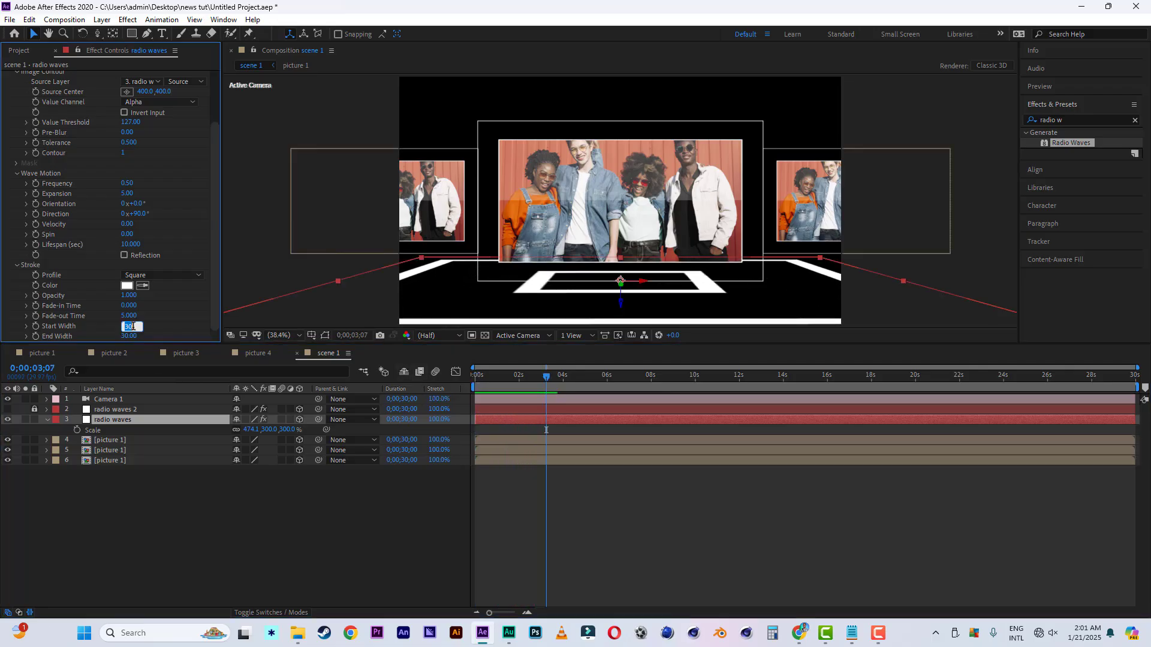
text(20)
key(Tab)
text(20)
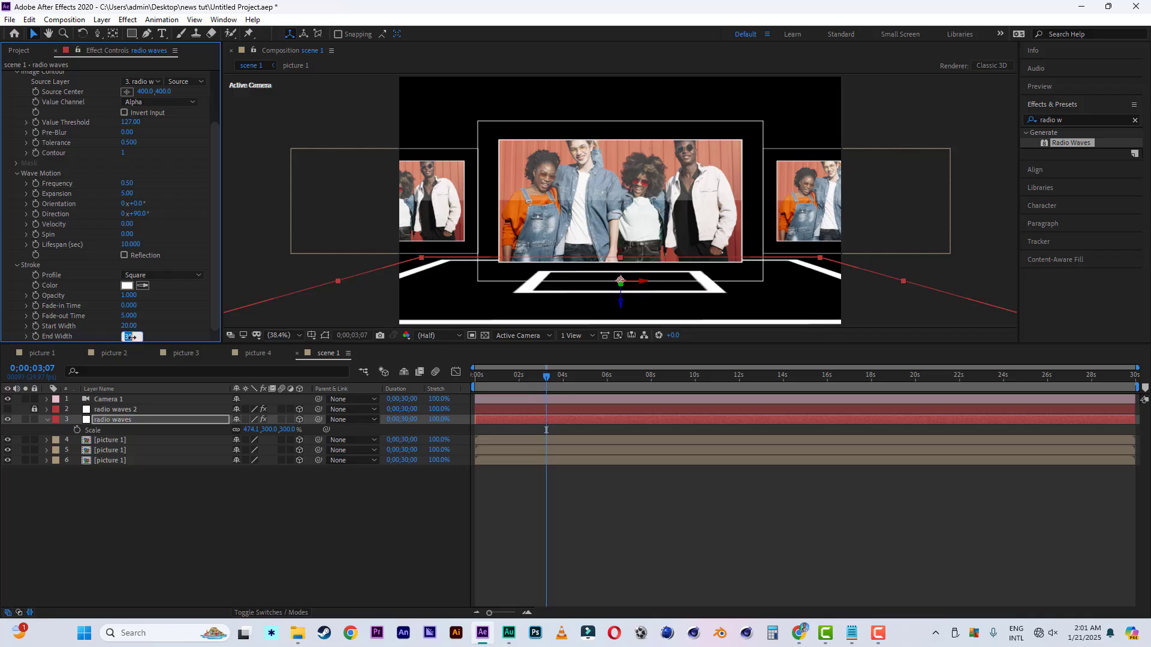
key(Return)
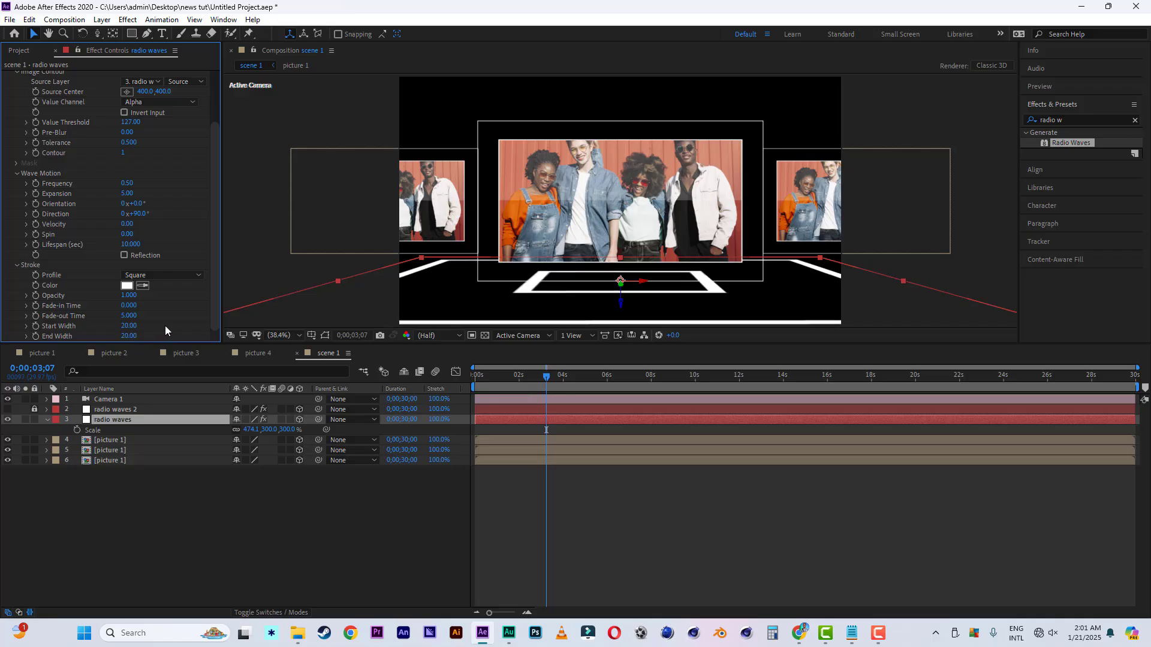
Try raising the radio waves floor toward the central picture in the Active Camera view and preview the animation
drag(627, 308, 633, 279)
key(space)
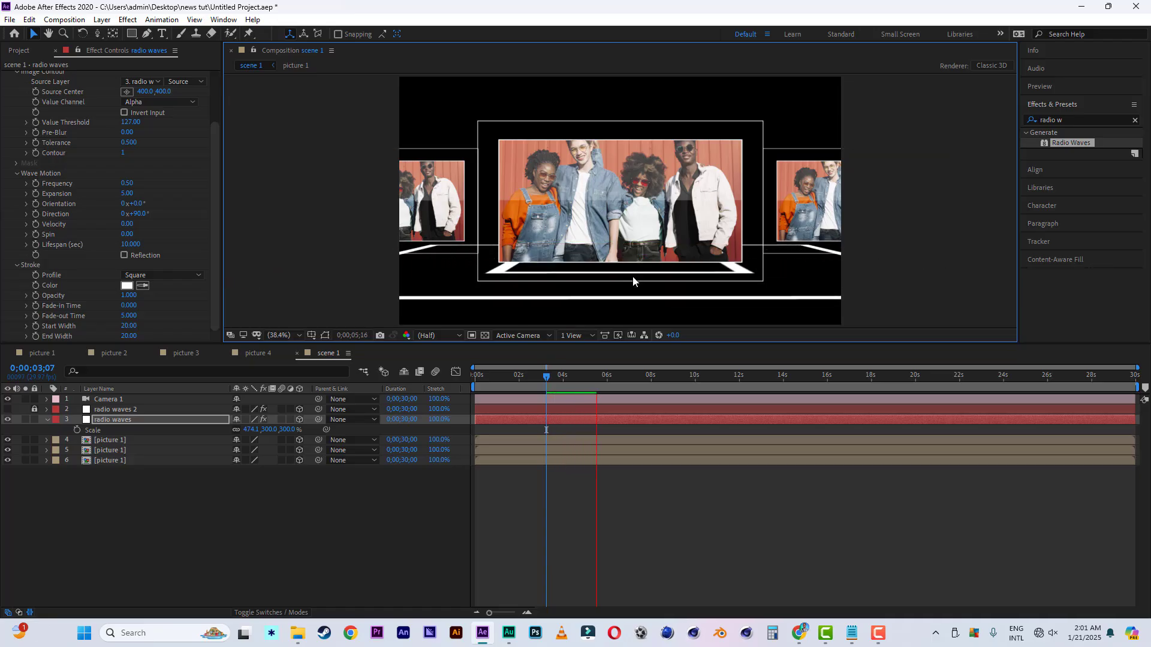
key(space)
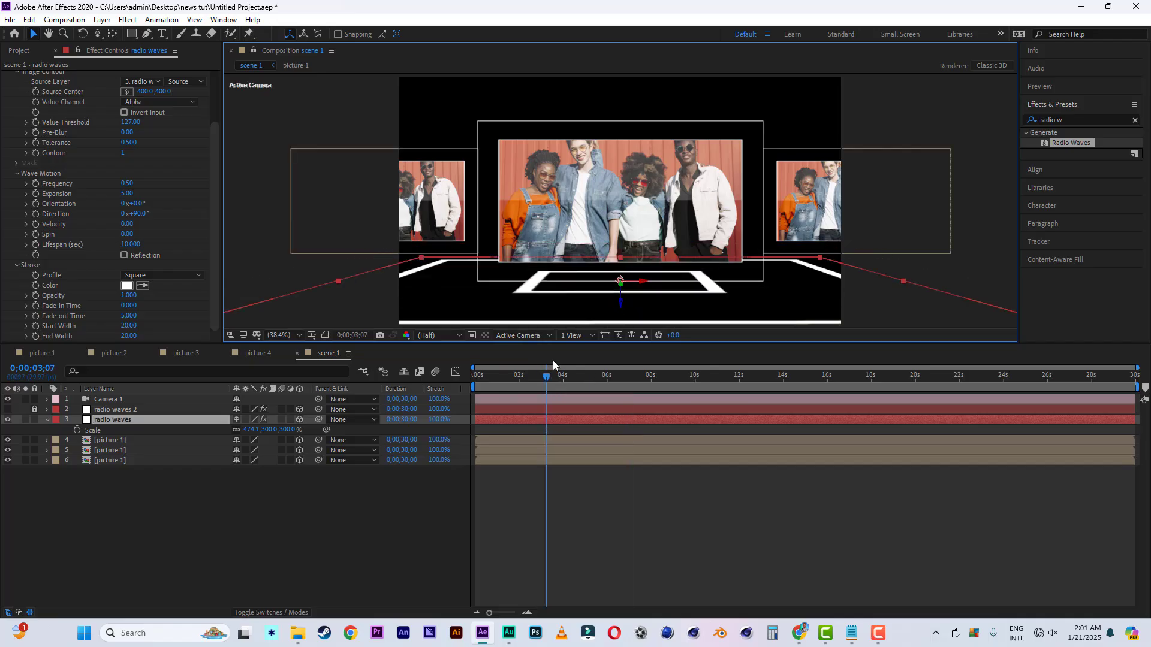
In the Front view, raise the radio waves layer to the lower edge of the framed central picture
click(528, 335)
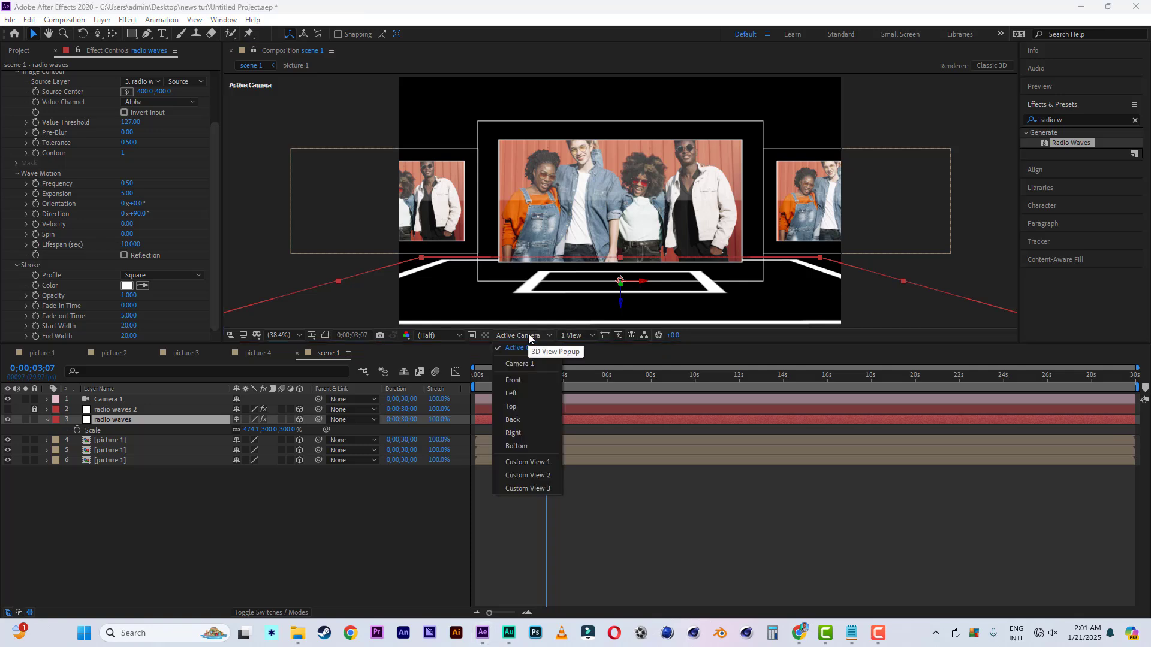
click(520, 381)
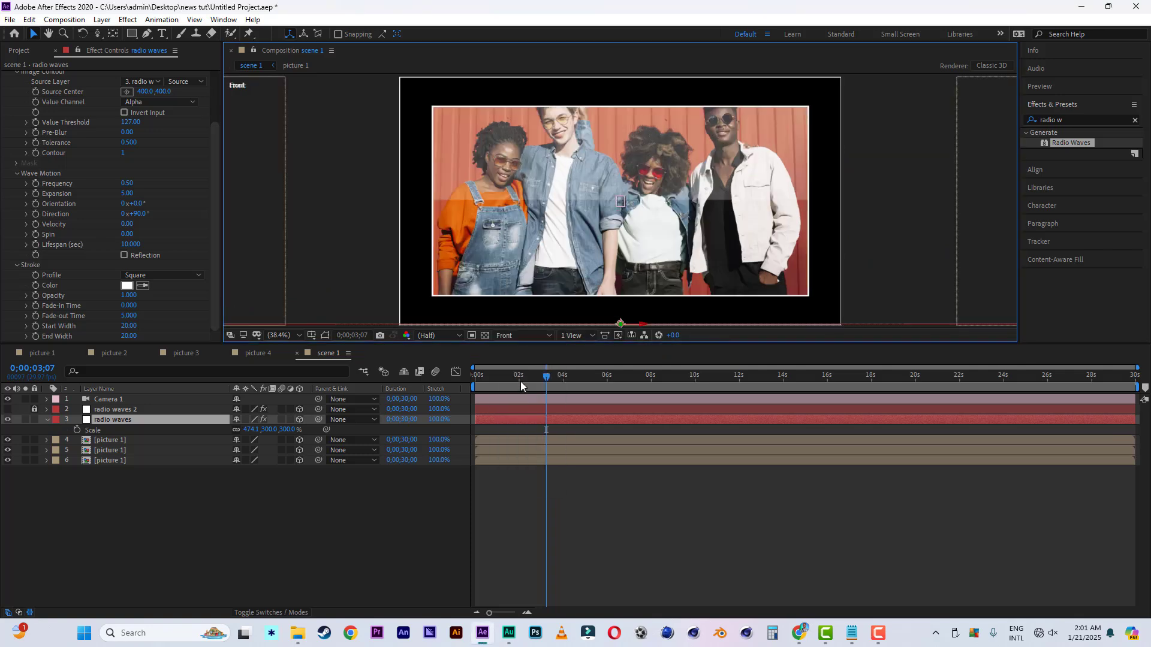
scroll(681, 289, down, 1)
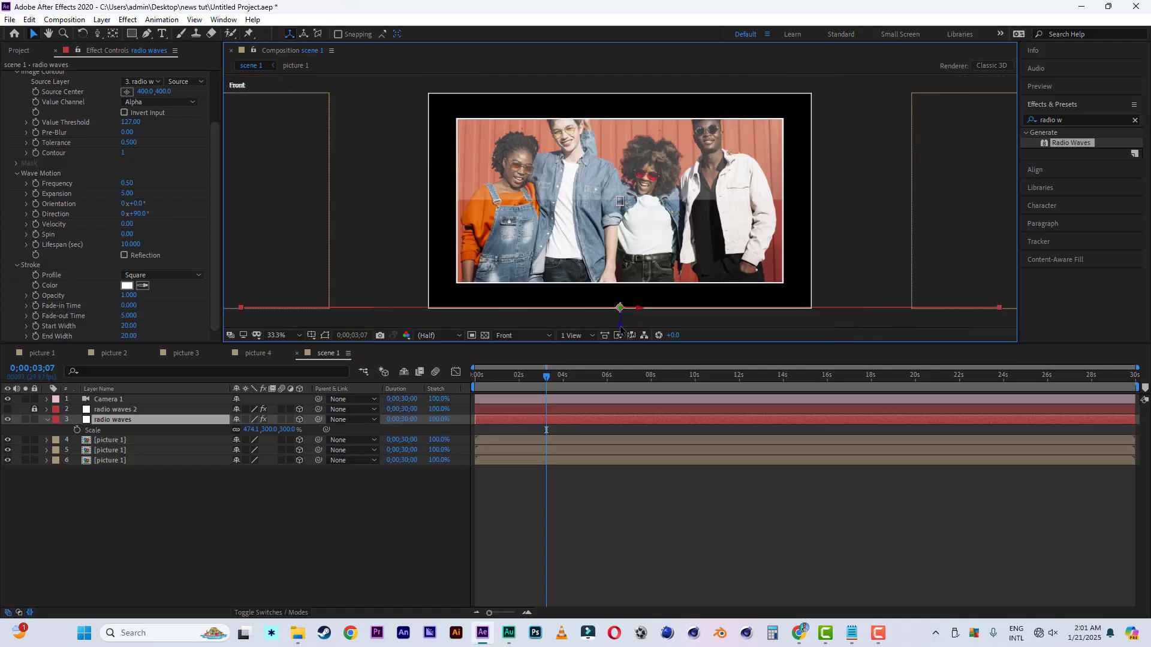
drag(620, 328, 623, 304)
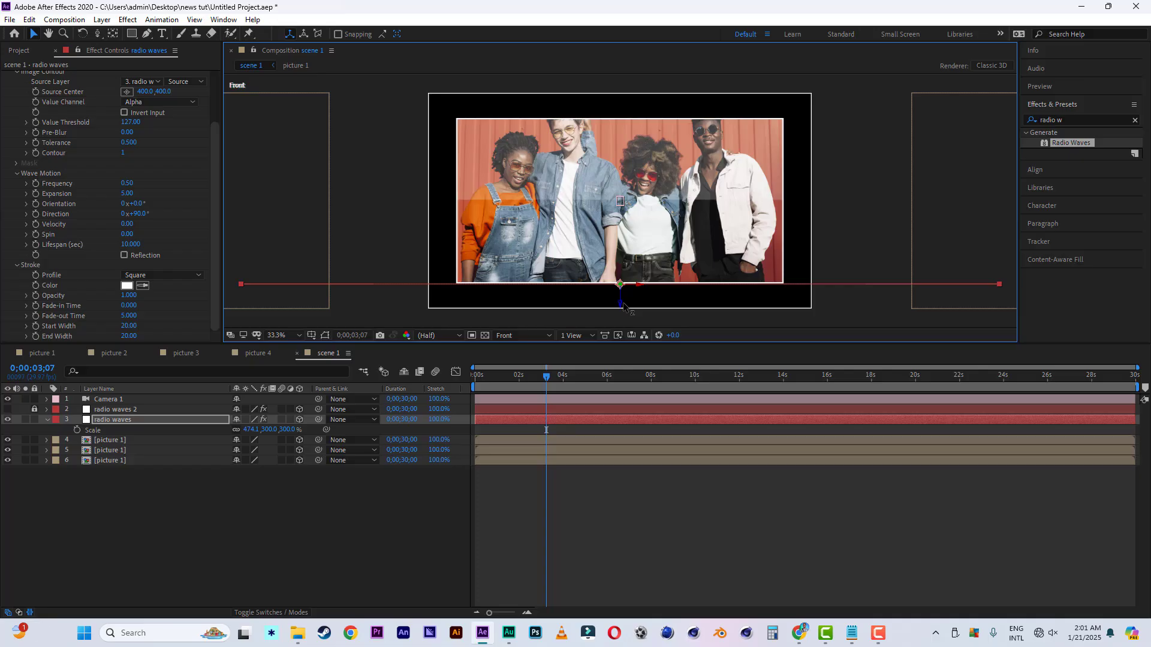
Change the Radio Waves stroke color on the radio waves layer to orange, FF9000
click(117, 422)
click(128, 286)
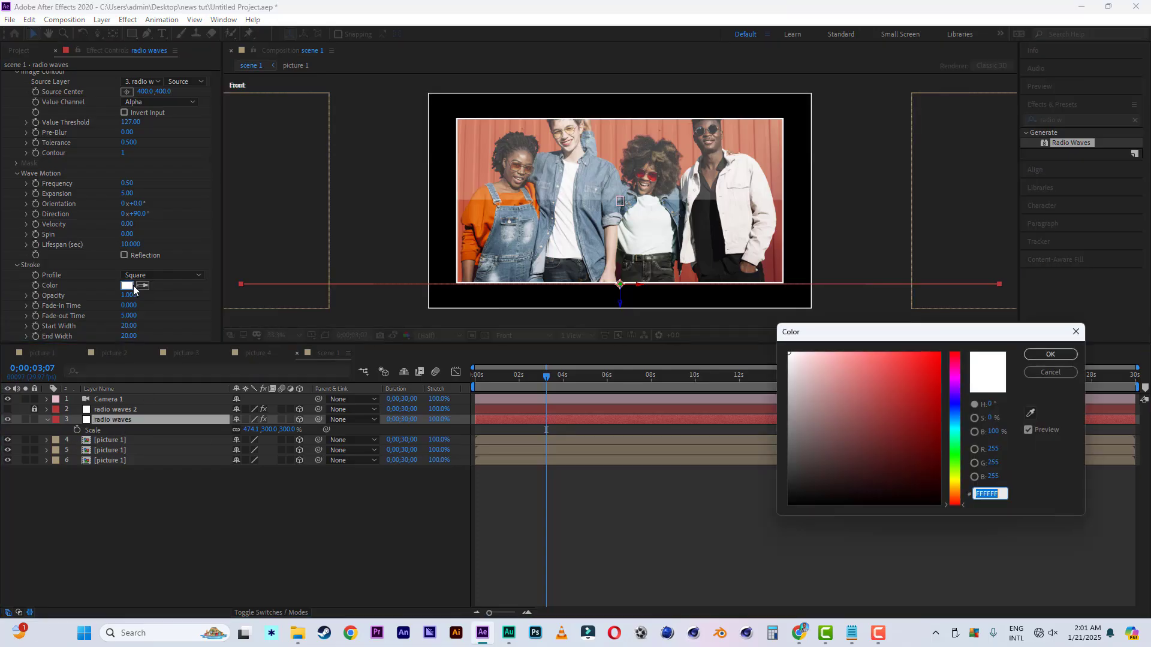
click(955, 485)
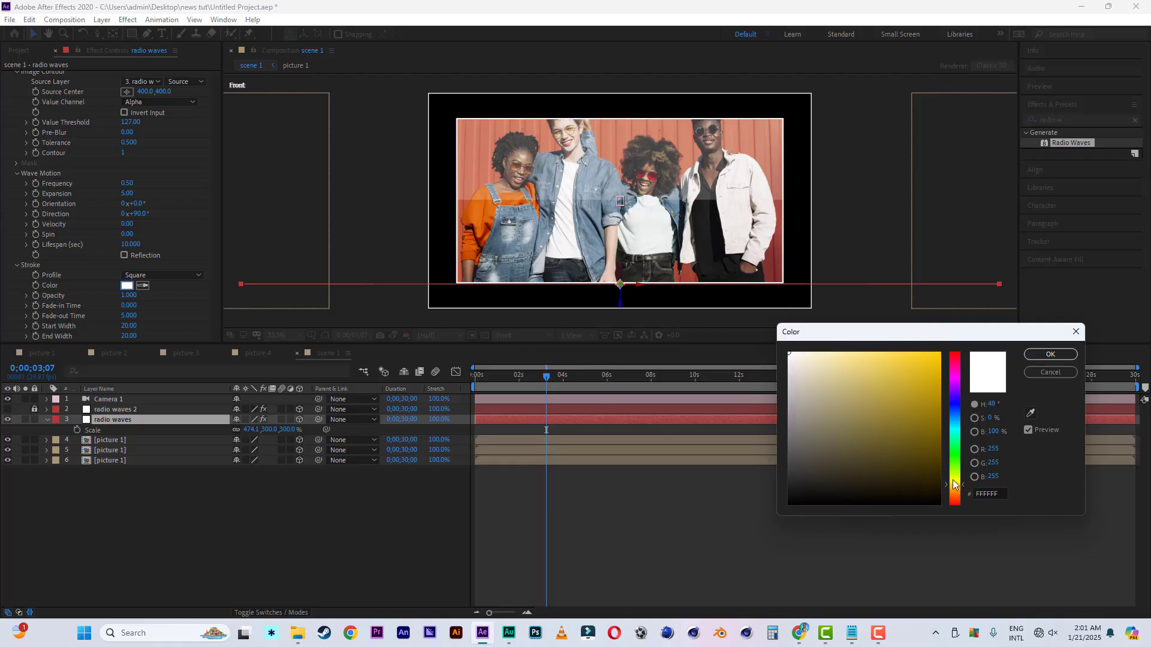
click(939, 353)
click(955, 494)
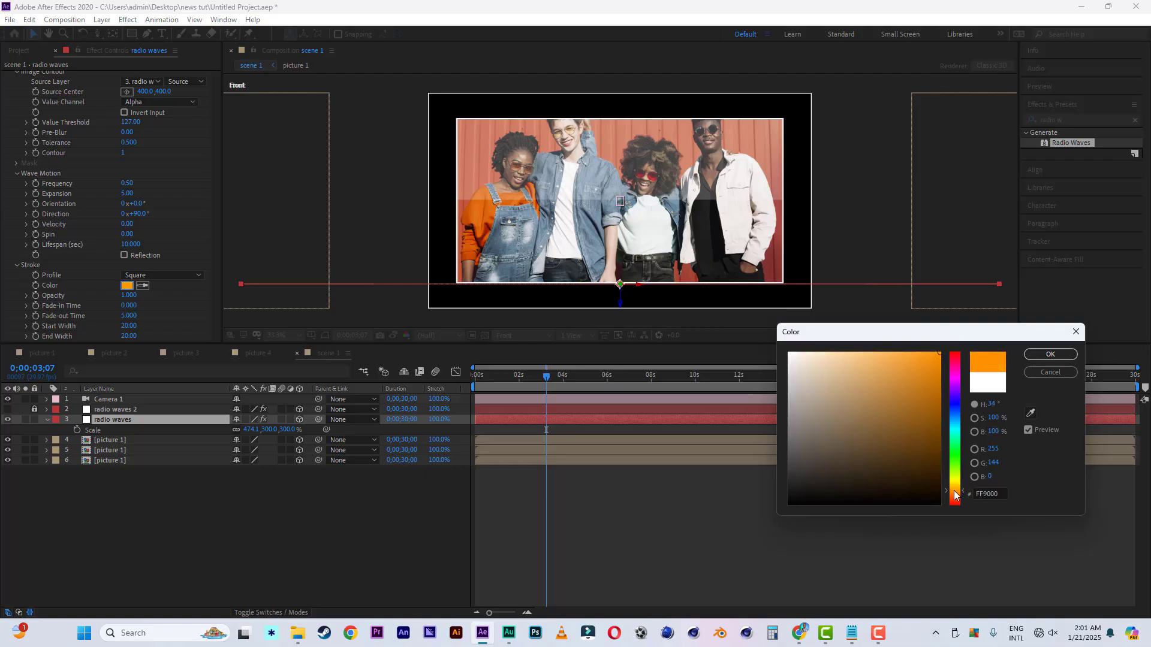
click(1050, 354)
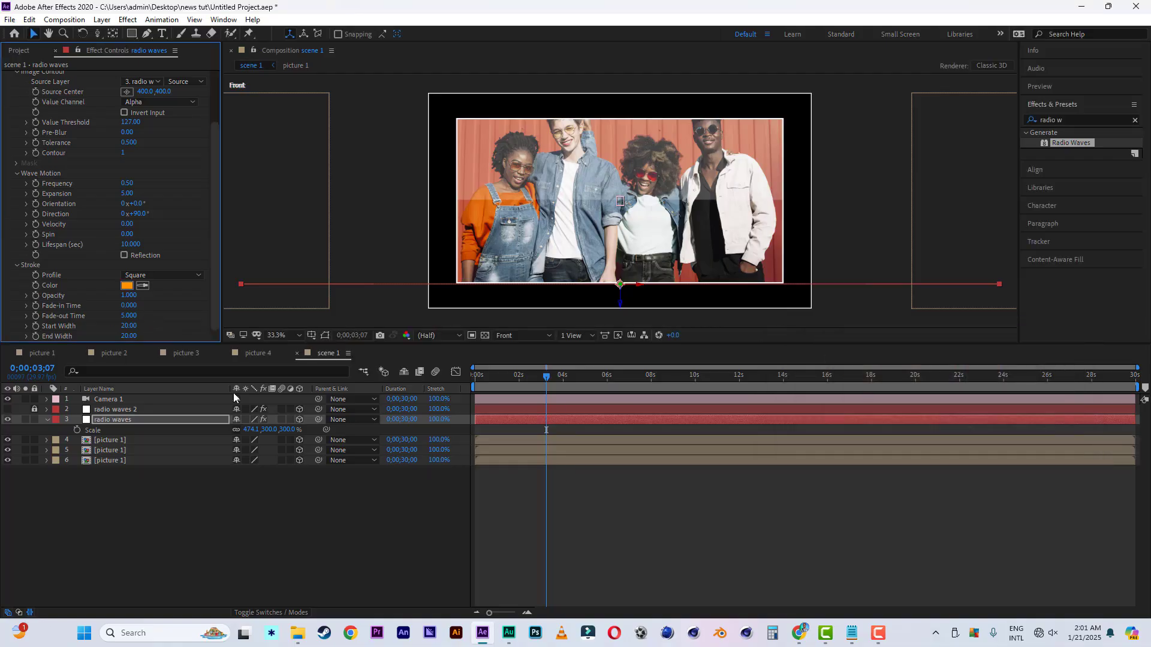
Duplicate the radio waves layer and raise the copy to the upper edge of the framed central picture
click(103, 419)
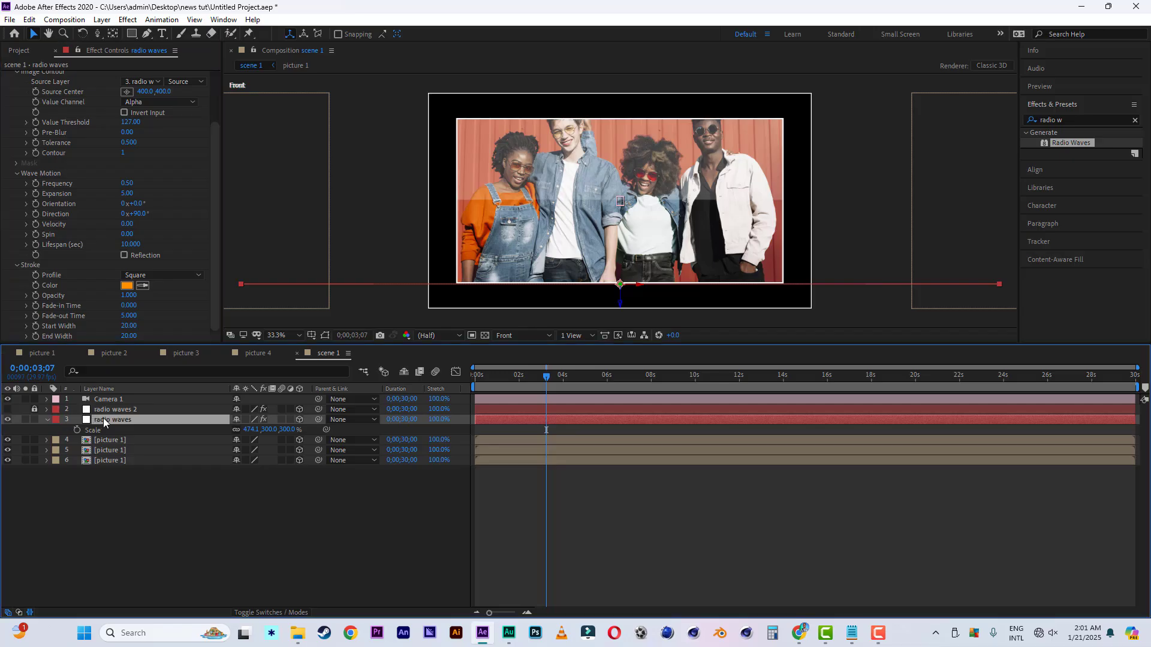
key(ctrl+d)
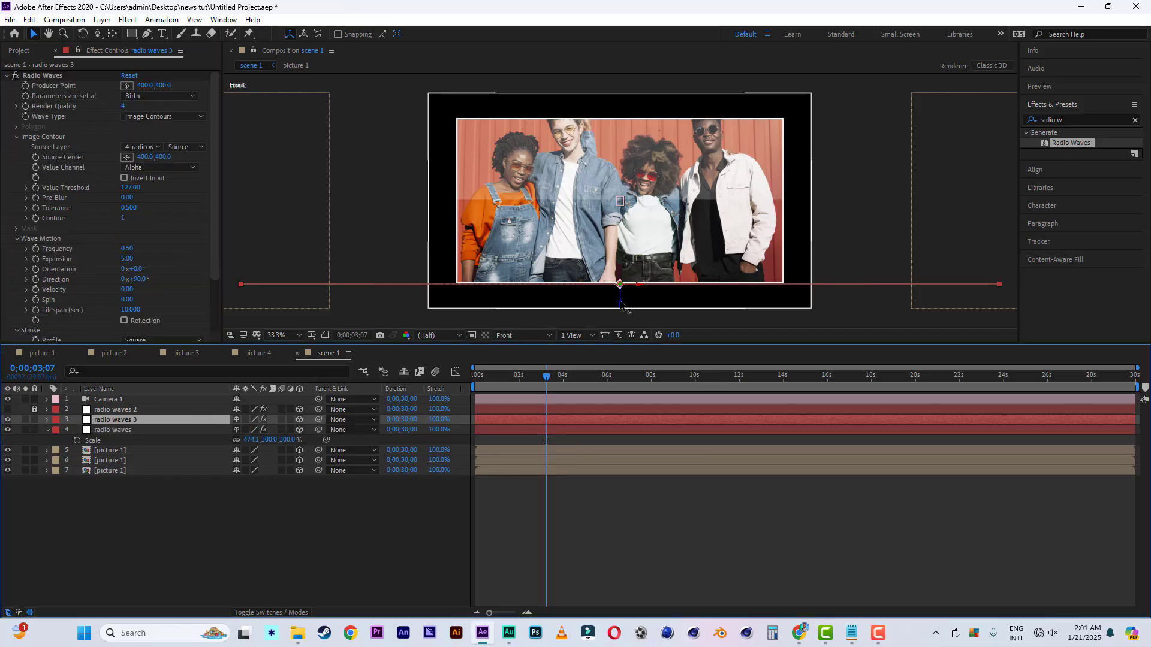
drag(620, 299, 618, 138)
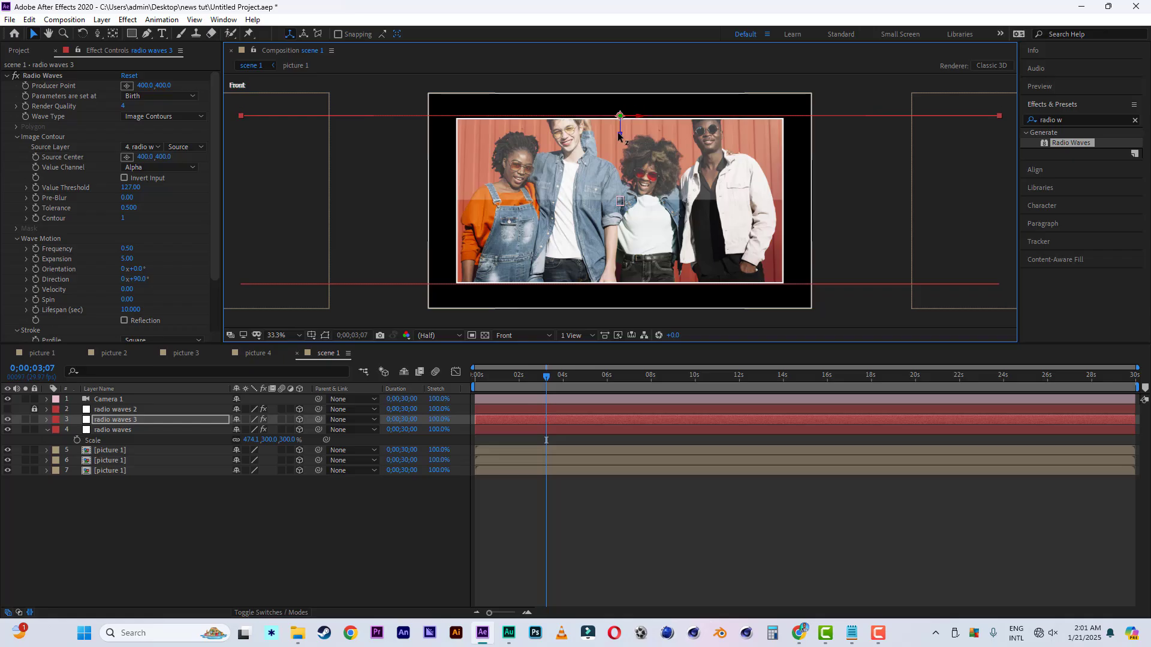
Preview the floor and ceiling wave animation from the start through the Active Camera view
click(523, 335)
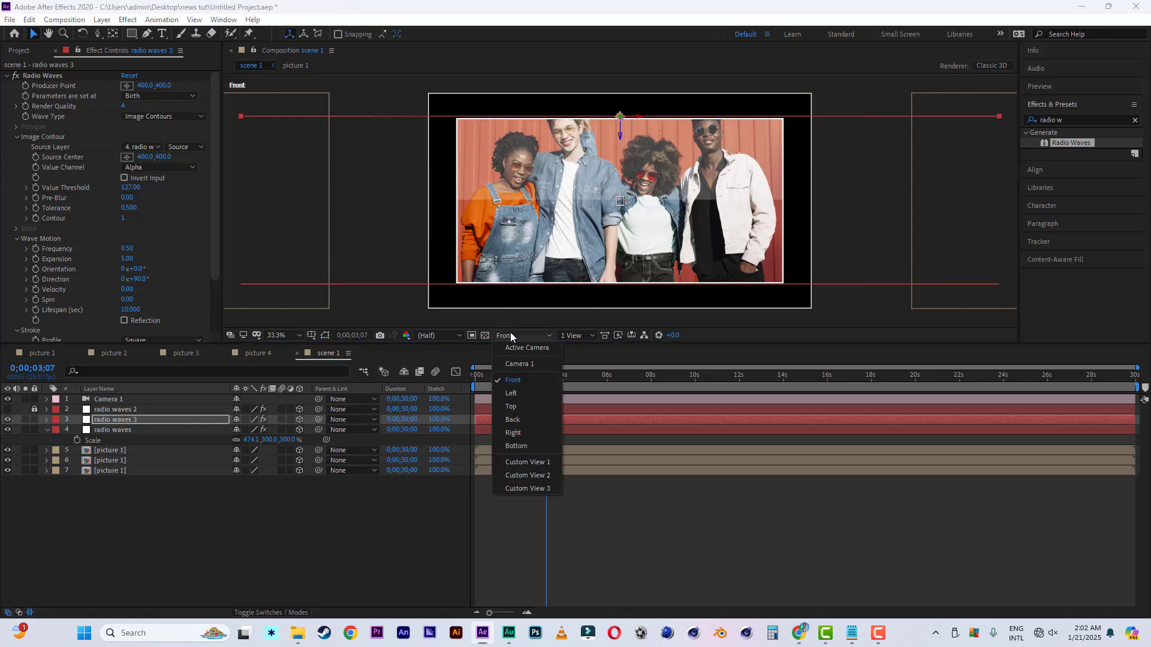
click(514, 363)
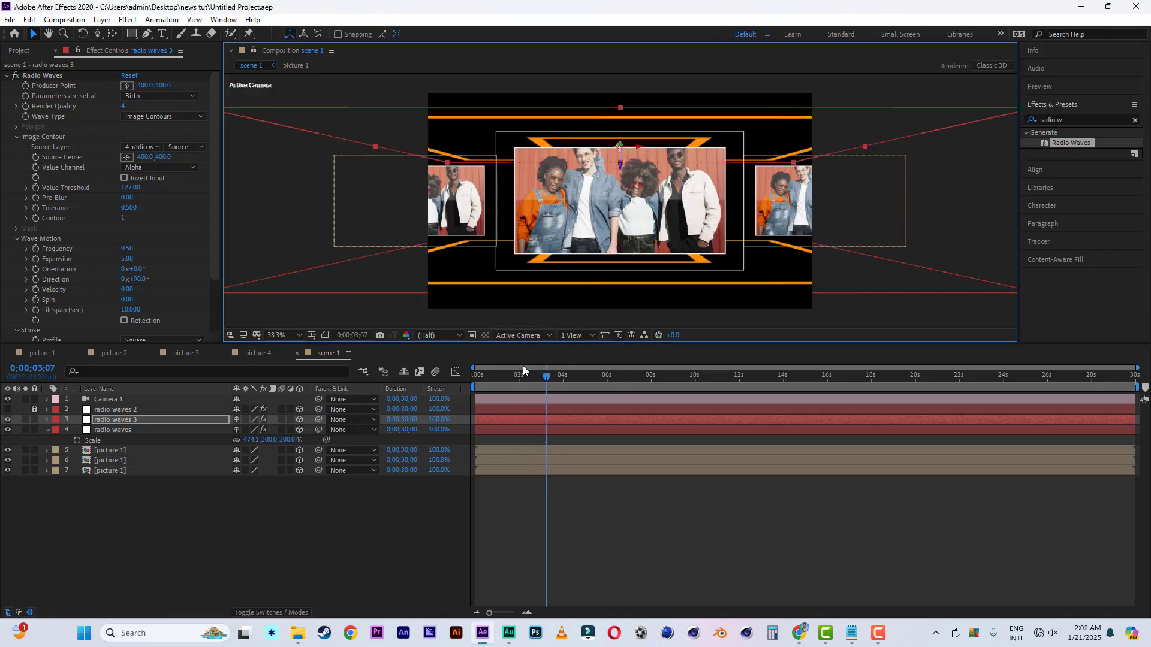
key(Home)
key(space)
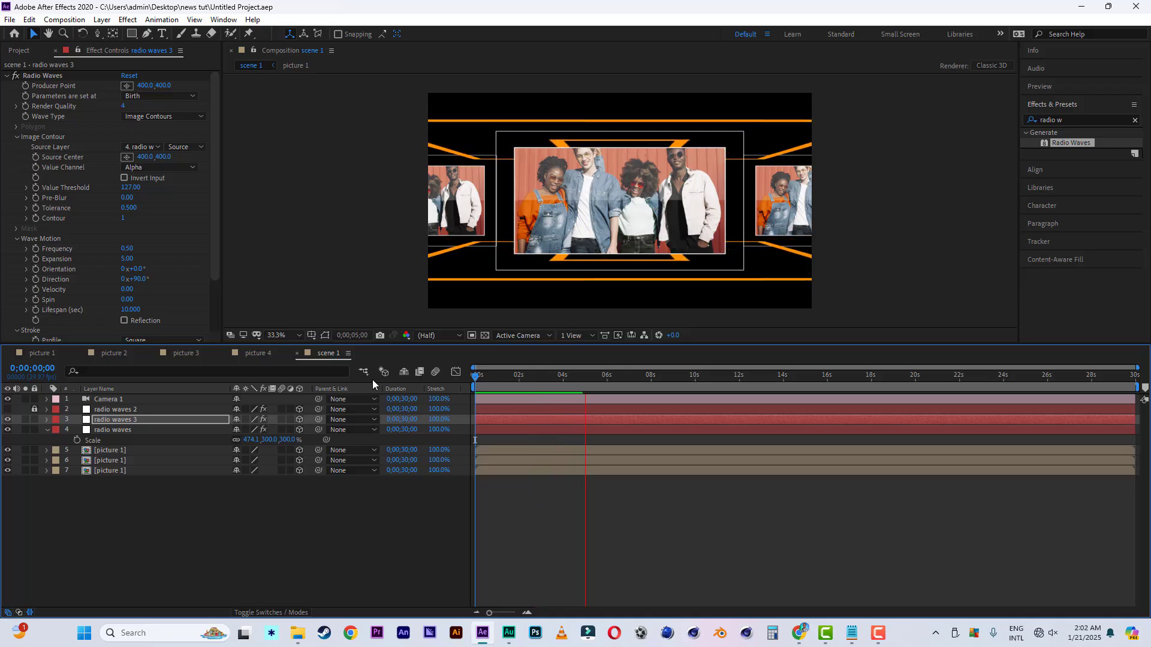
key(space)
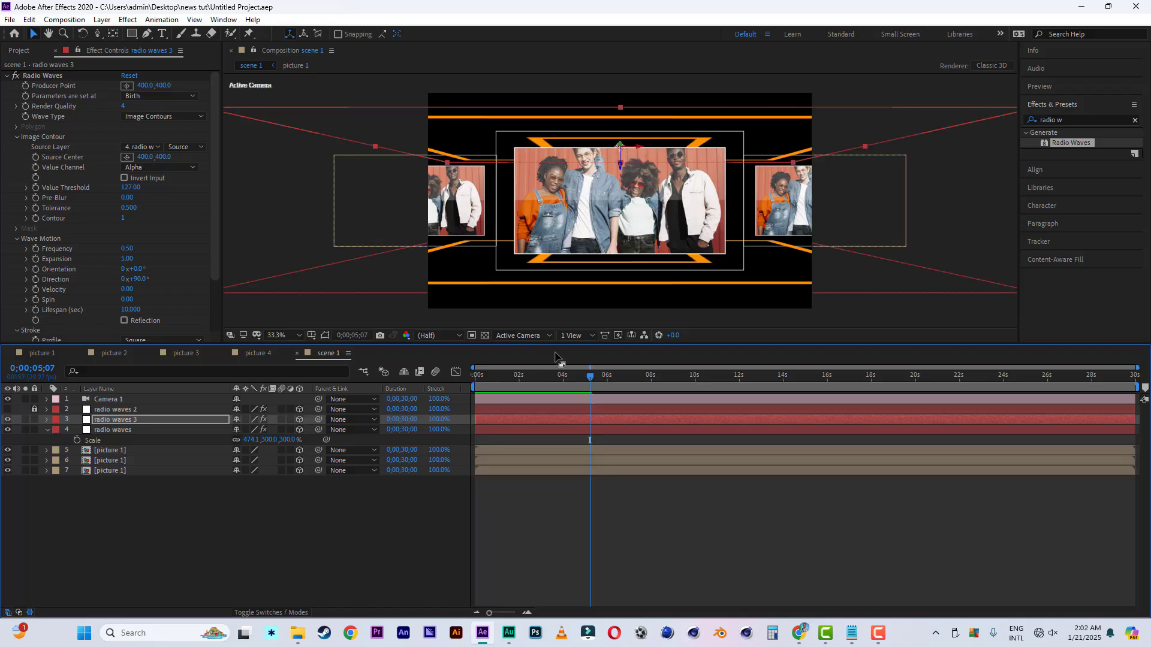
In the Front view, raise the radio waves 3 ceiling layer to the composition frame's upper edge
click(116, 419)
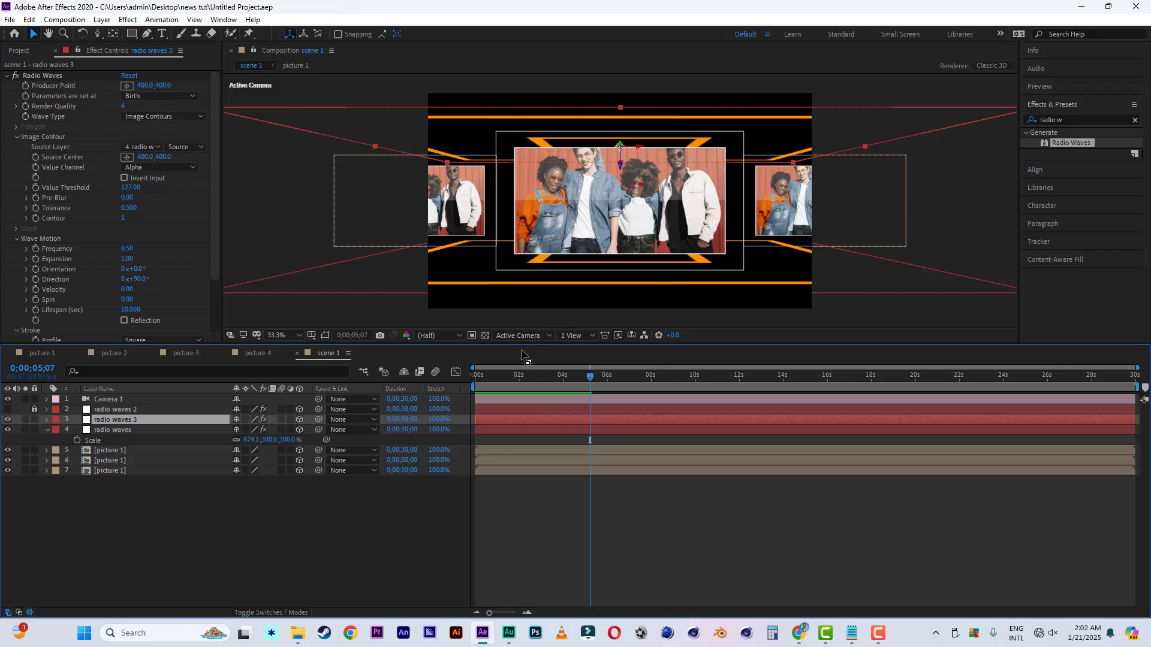
click(537, 334)
click(520, 386)
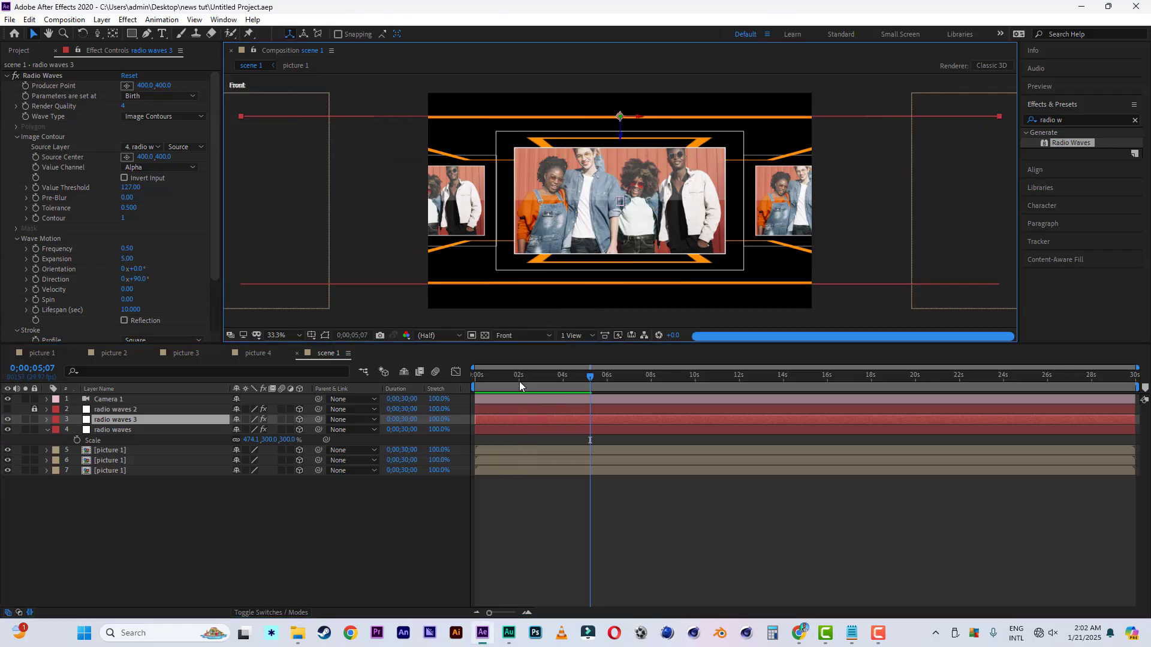
drag(622, 142, 617, 115)
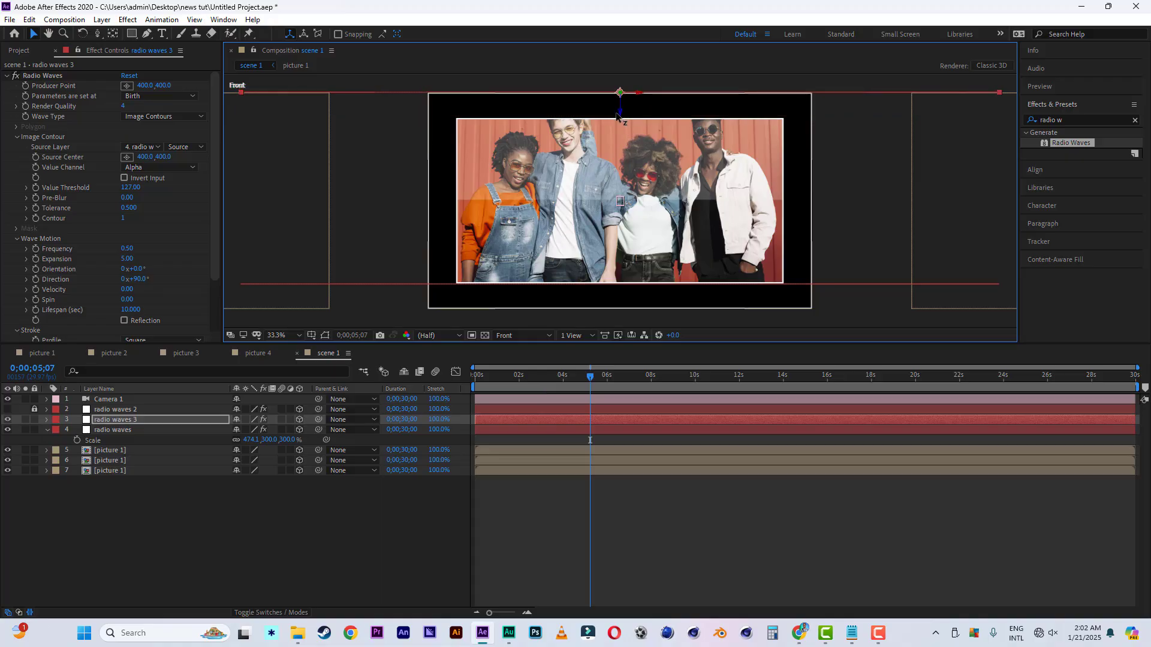
Lower the original radio waves floor to the composition frame's lower edge and return to the Active Camera view
click(120, 430)
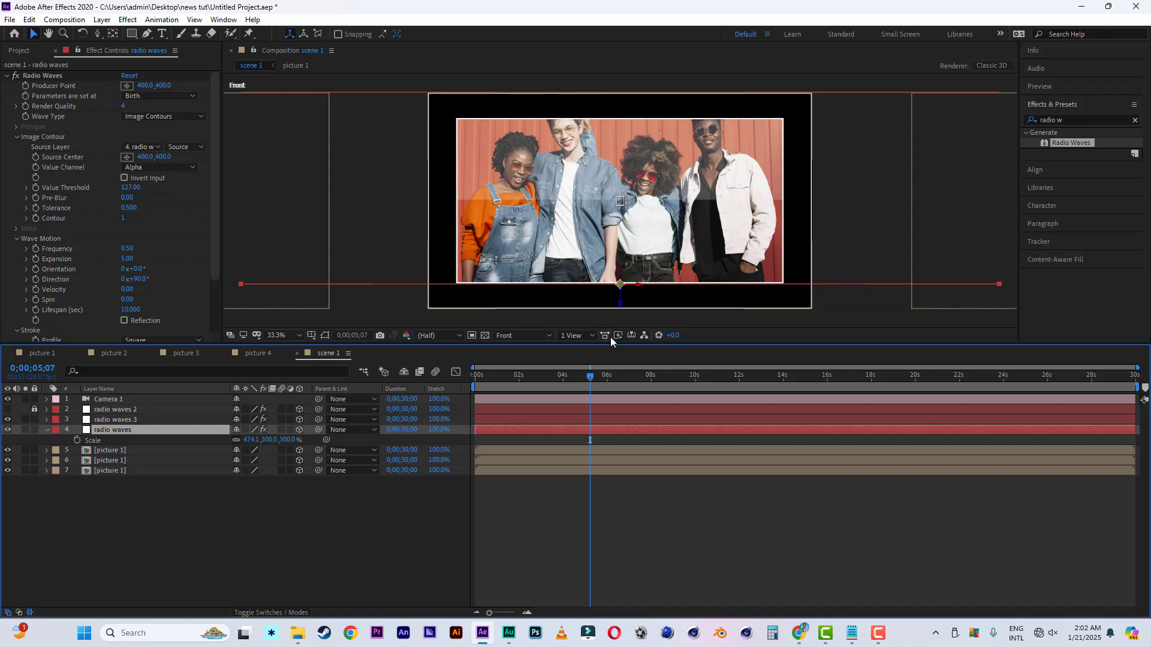
drag(619, 305, 618, 328)
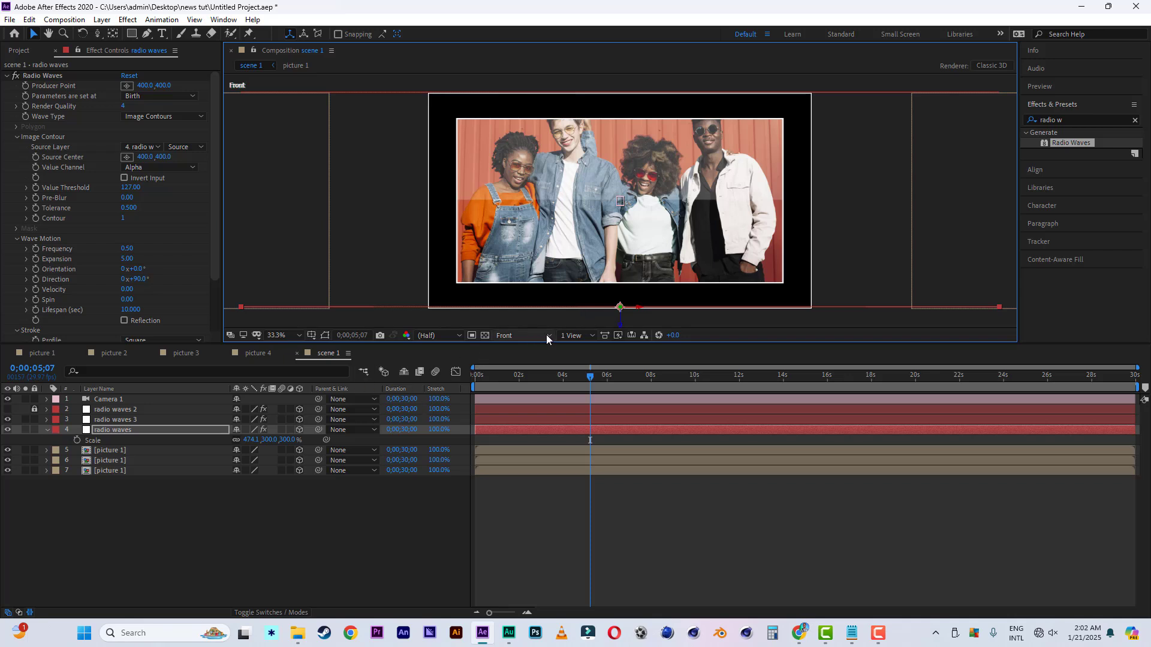
click(518, 338)
click(519, 349)
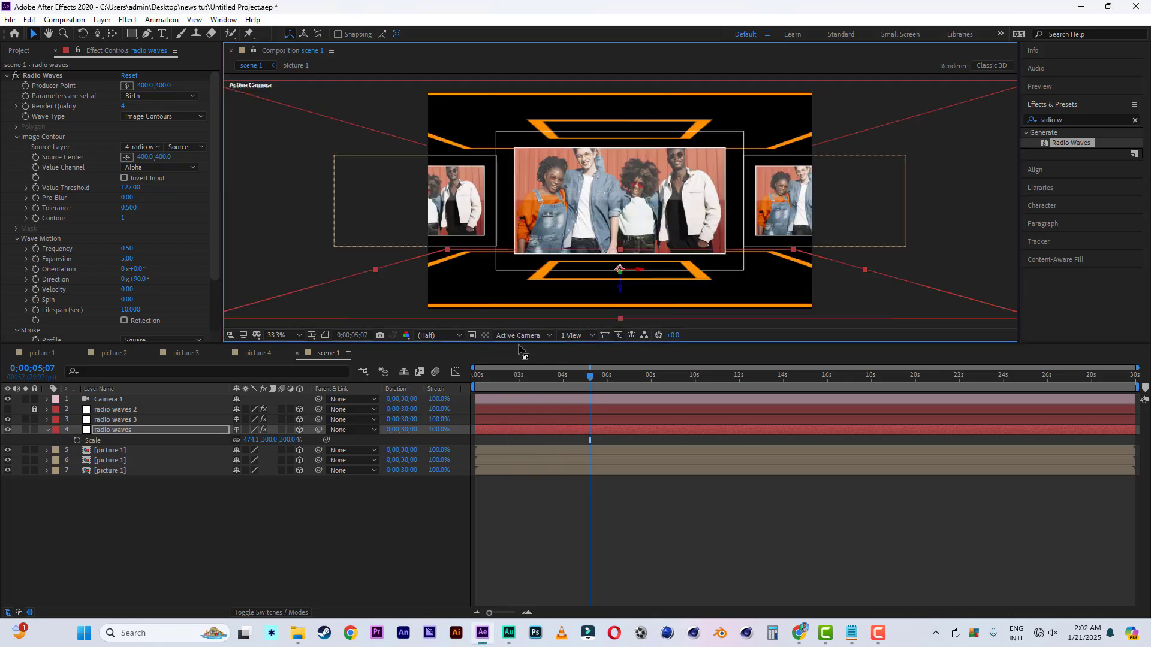
Duplicate the radio waves floor layer and move the copy slightly below the original
click(110, 430)
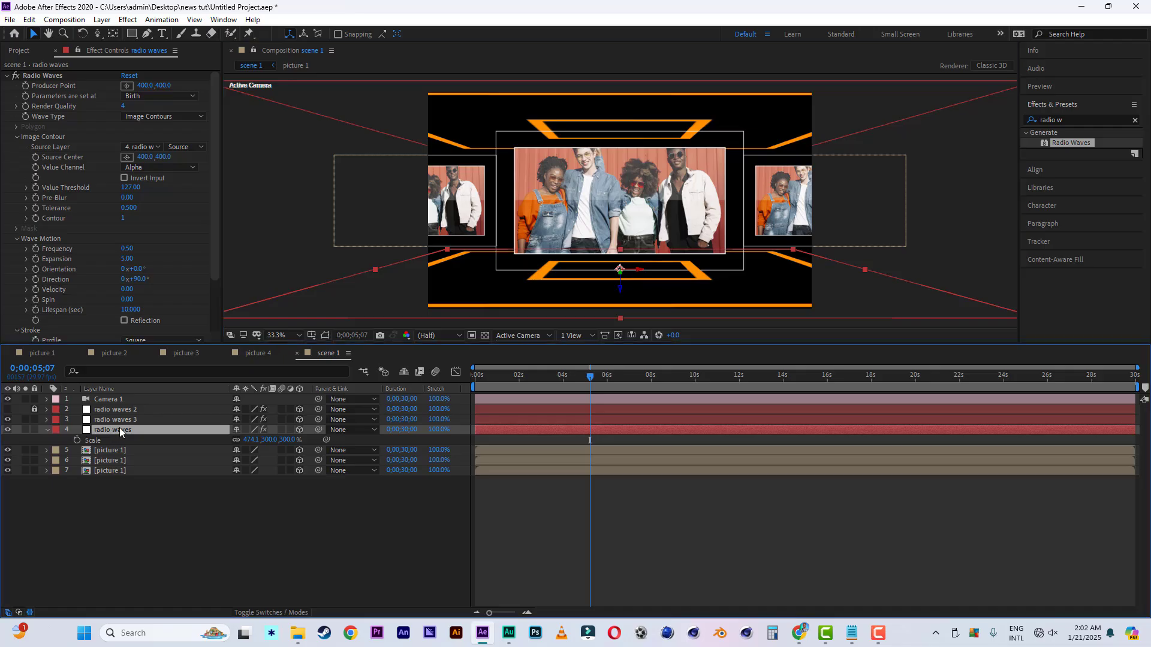
key(ctrl+d)
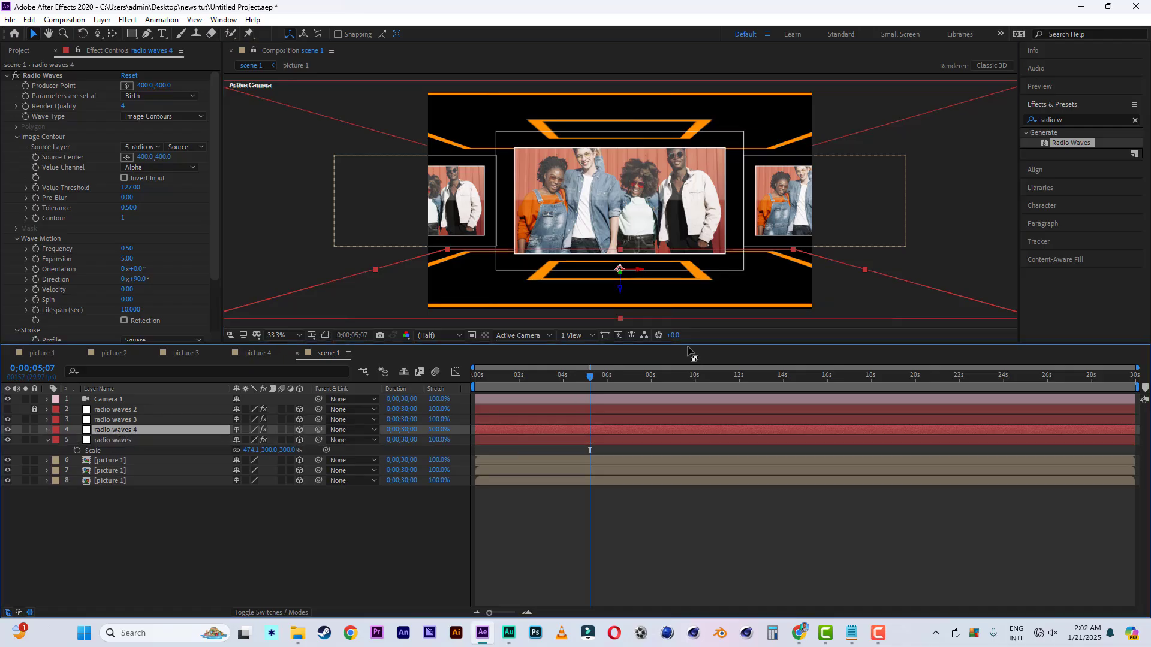
drag(622, 294, 617, 317)
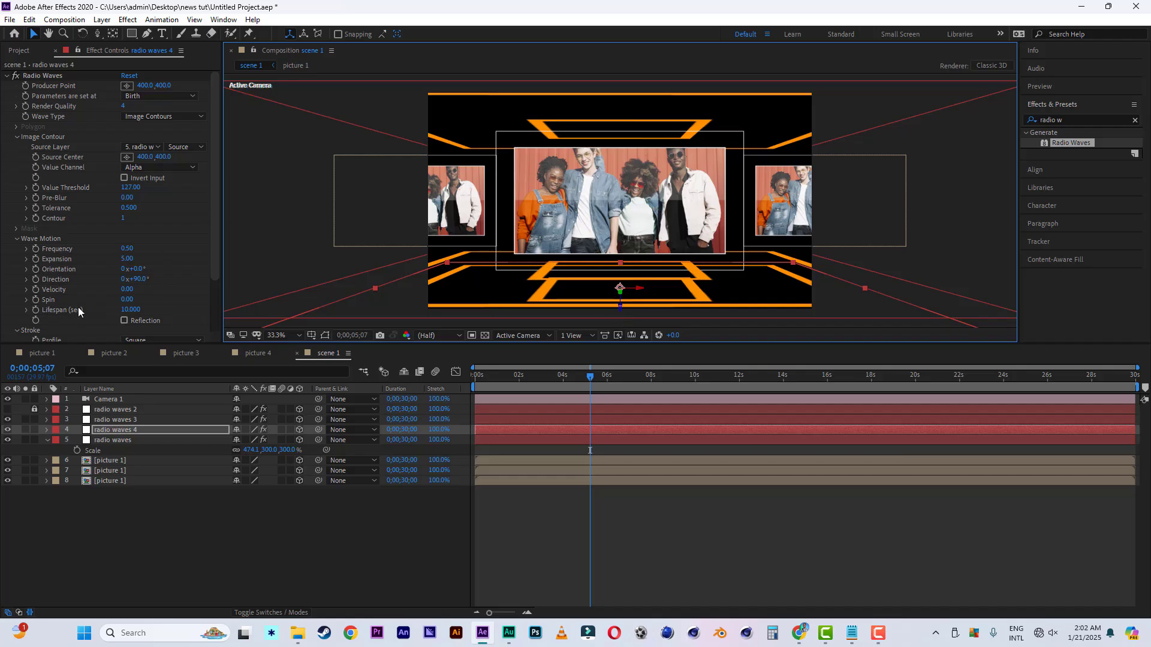
Set the Radio Waves stroke's Start Width and End Width to 60 on the lower floor copy
scroll(78, 316, down, 2)
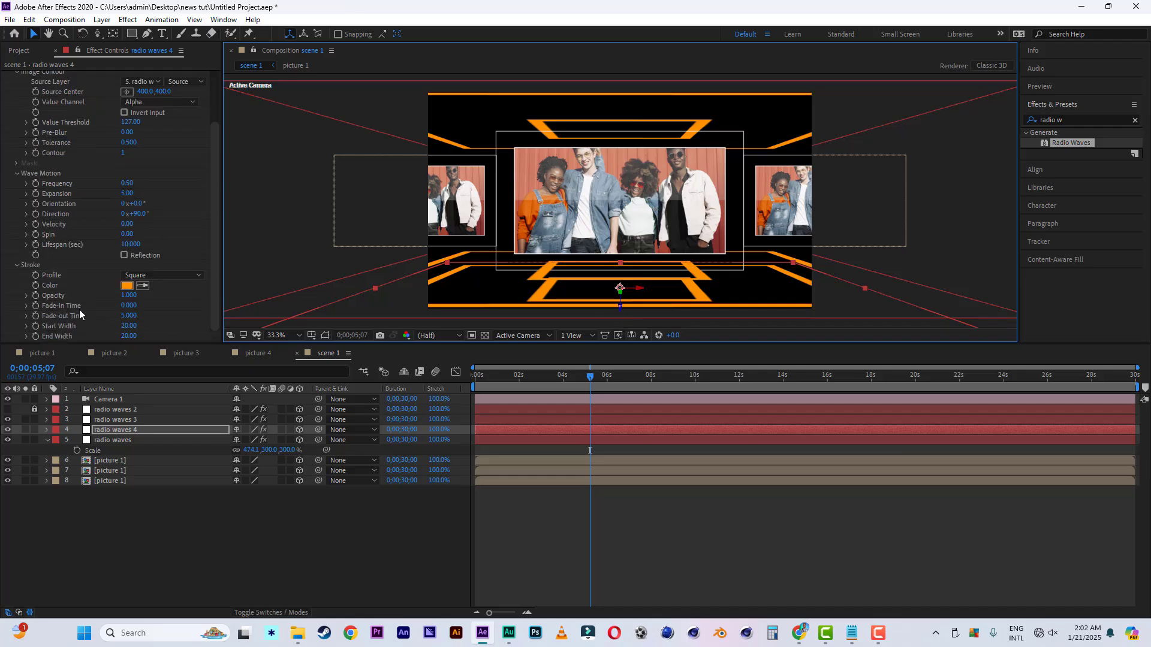
click(128, 326)
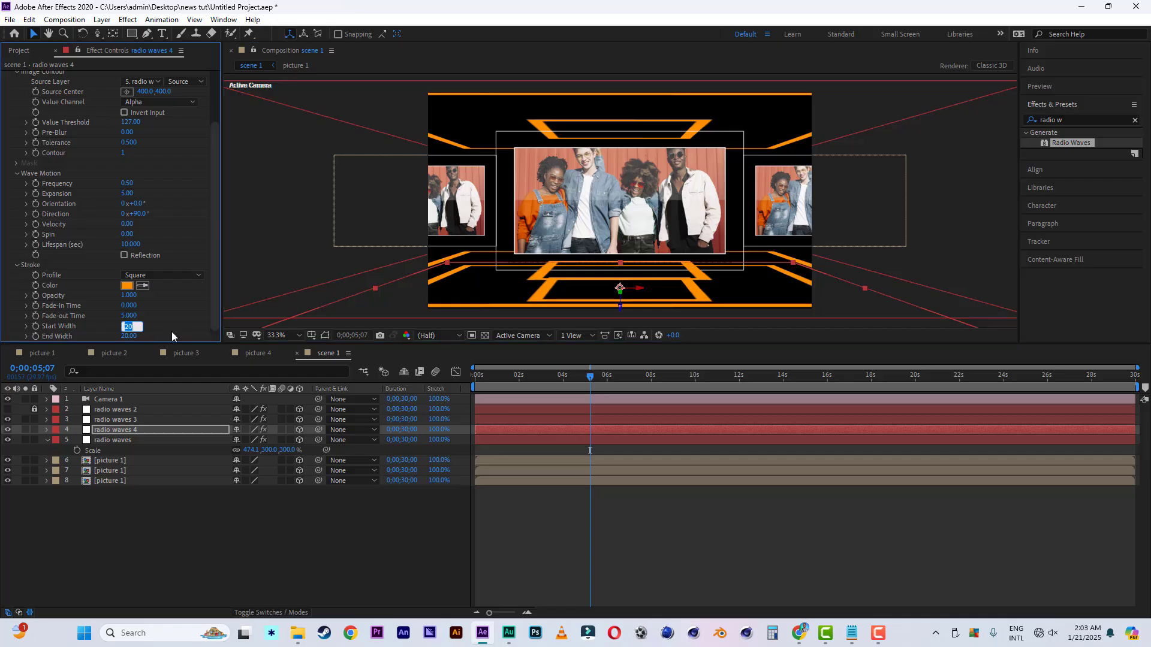
text(60.00)
click(128, 336)
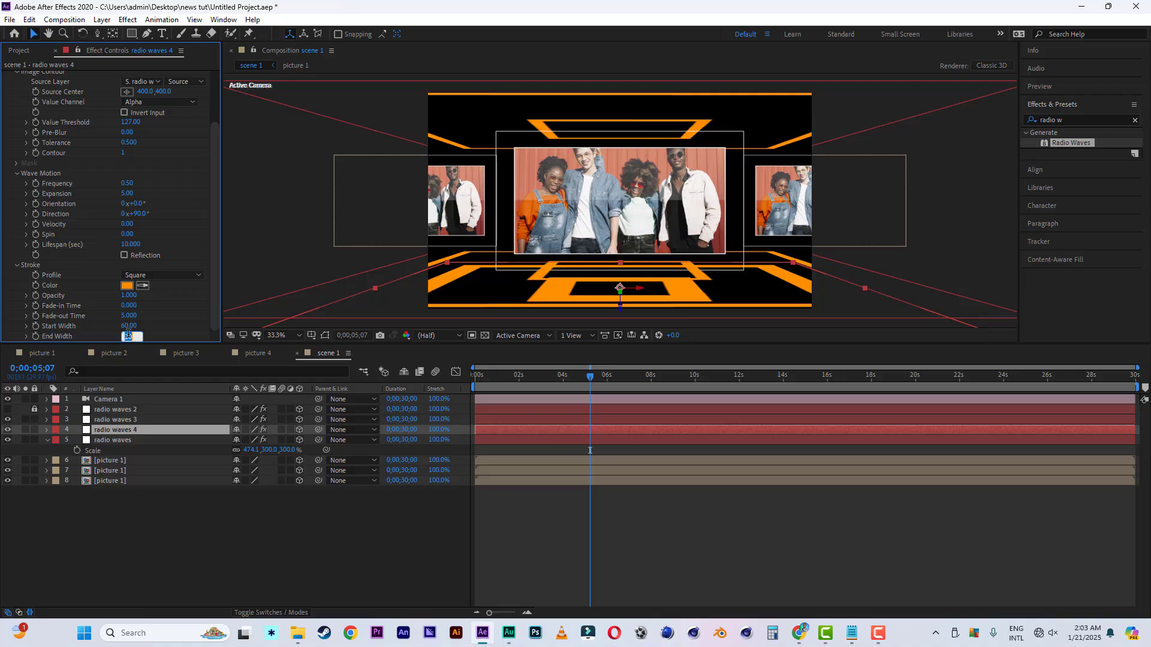
text(60)
key(Return)
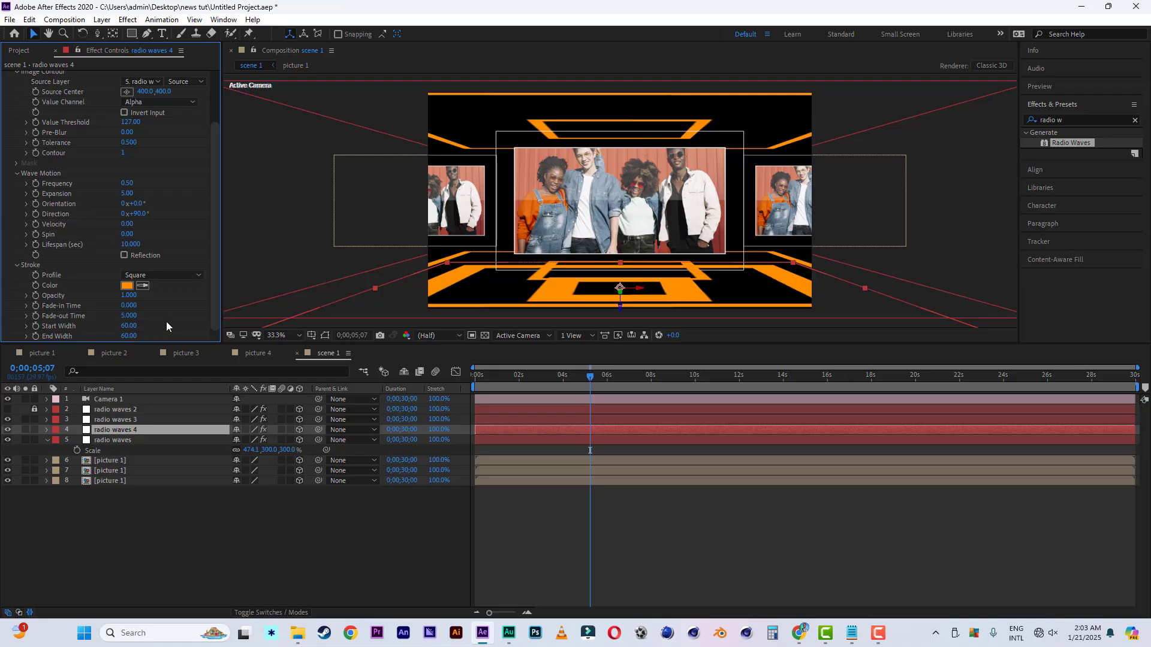
Set the stroke's Start Width and End Width to 100 on the radio waves 4 layer
click(129, 326)
text(100)
key(Return)
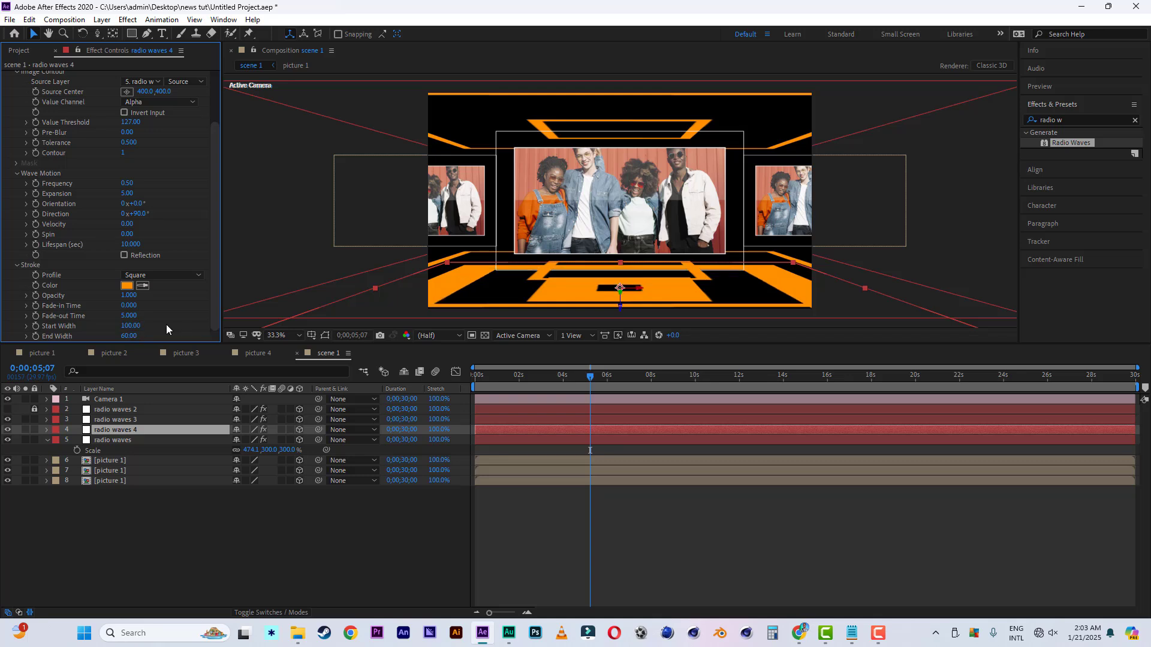
click(129, 336)
text(100)
key(Return)
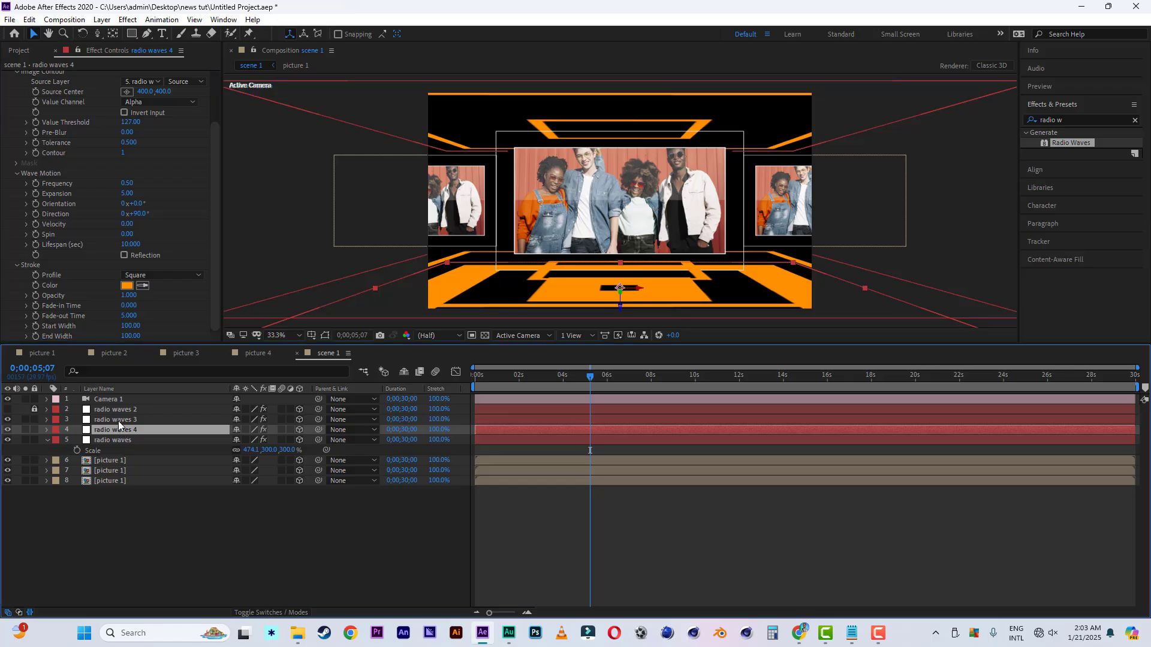
Set the radio waves 4 layer's opacity to 20%
key(t)
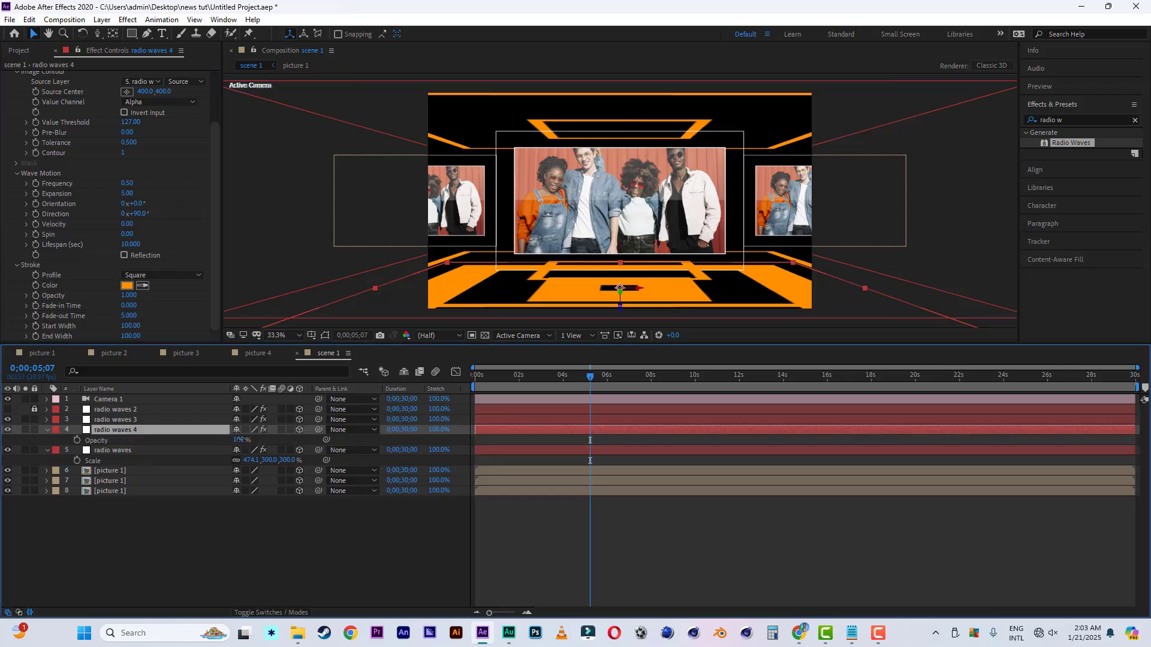
click(240, 440)
text(20)
click(280, 440)
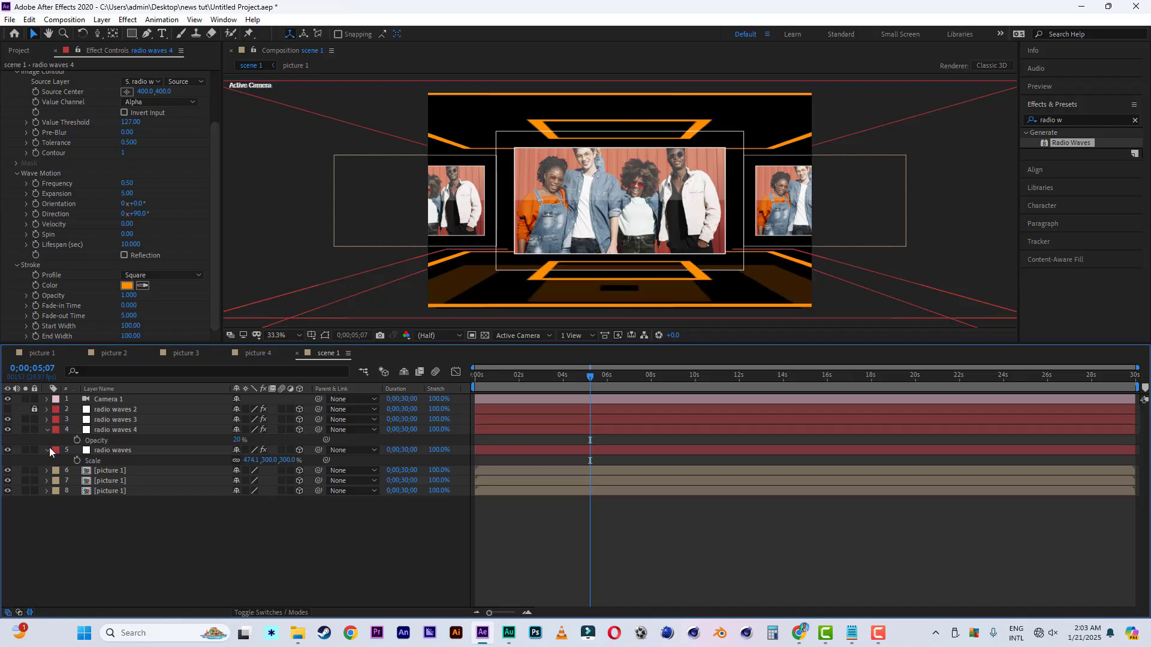
Duplicate the radio waves 3 ceiling layer and move the copy slightly above the original
click(133, 423)
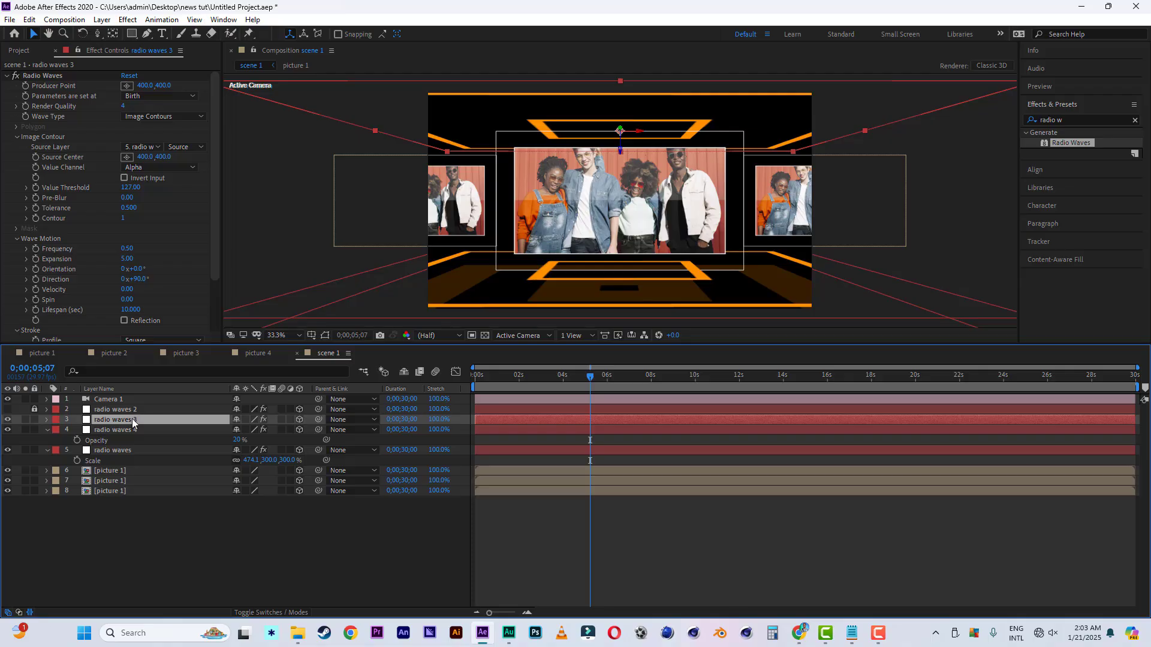
key(ctrl+d)
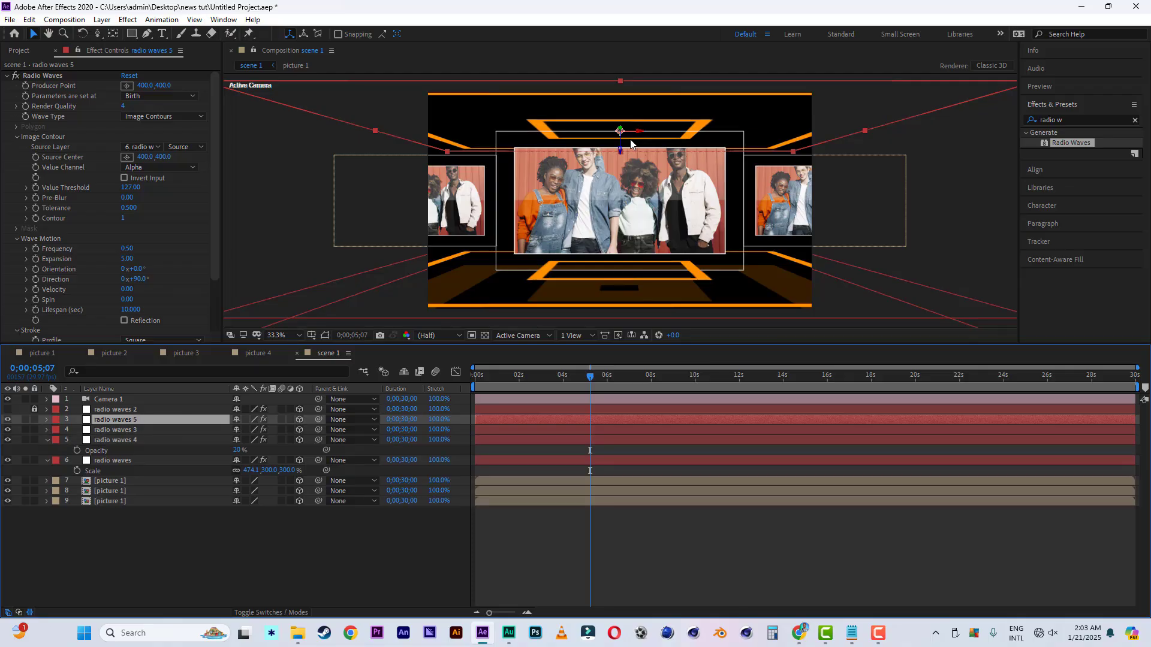
drag(621, 143, 626, 120)
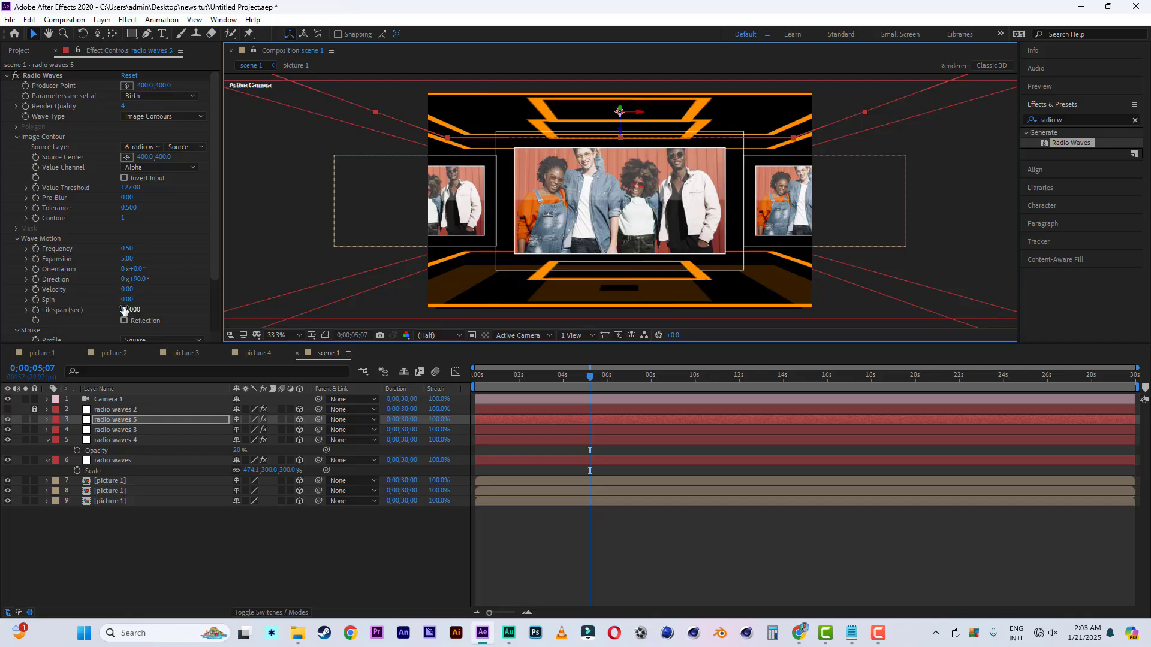
Set the Radio Waves stroke's Start Width and End Width to 100 on the upper ceiling copy
scroll(123, 309, down, 3)
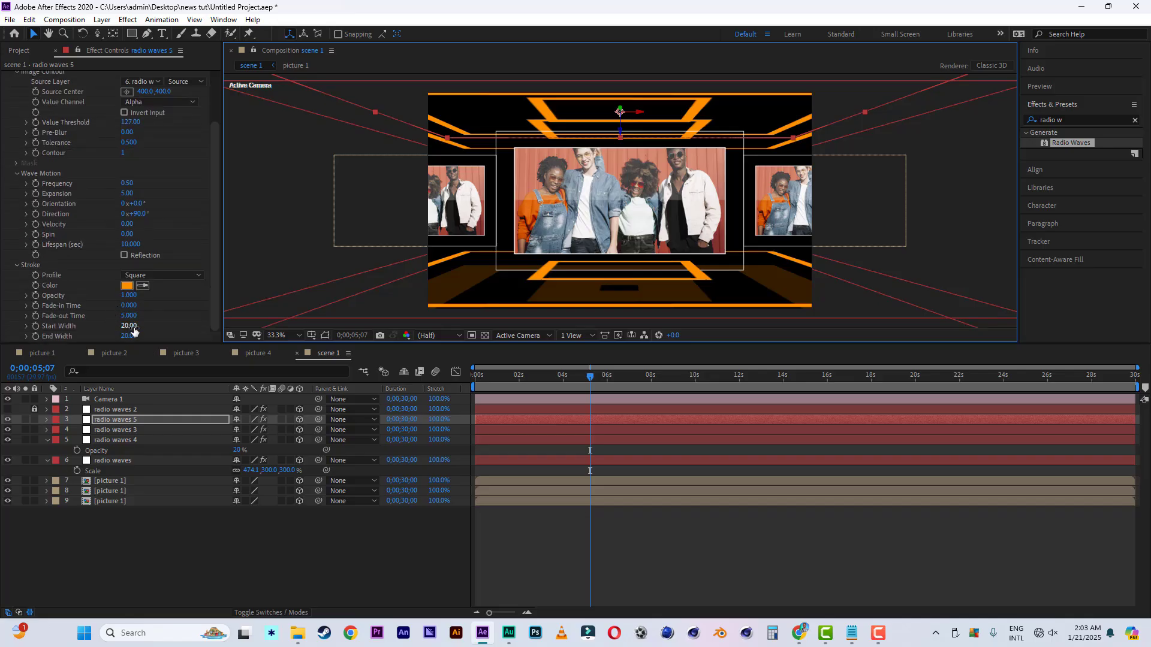
click(133, 327)
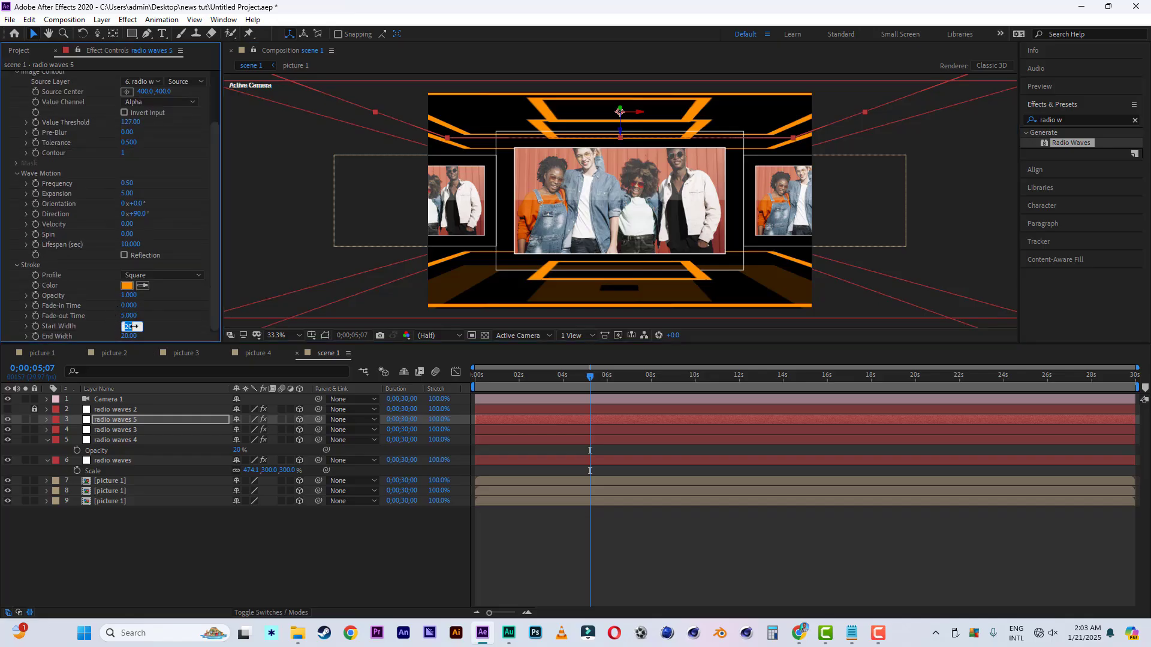
text(100)
click(130, 336)
text(1)
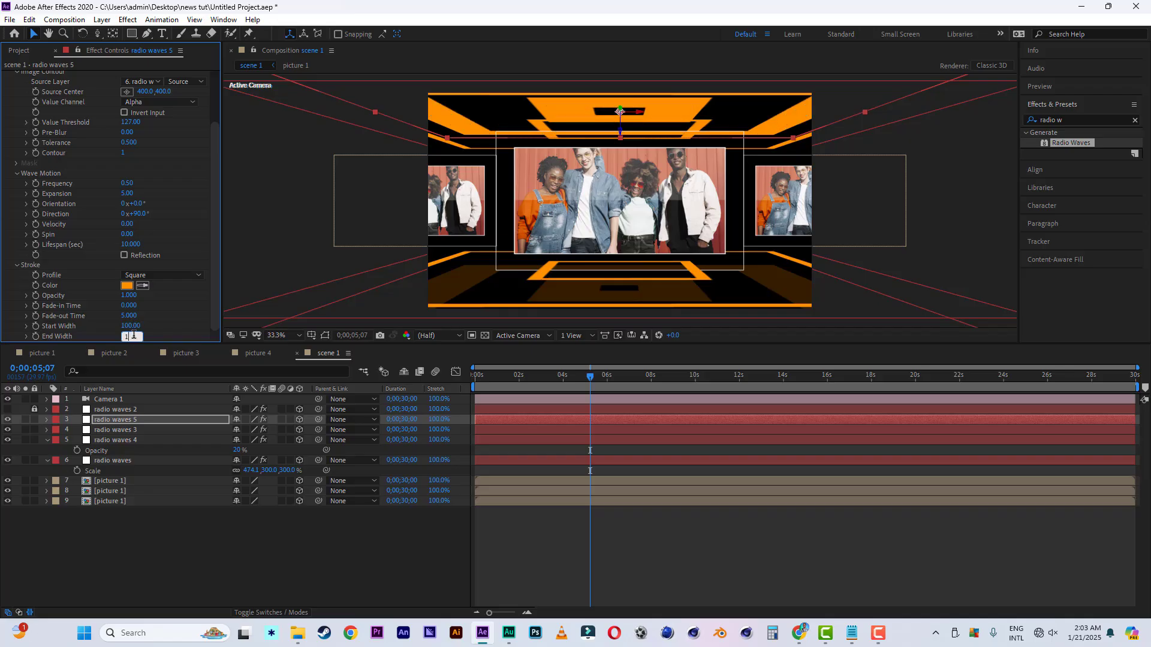
text(00)
key(Return)
click(115, 419)
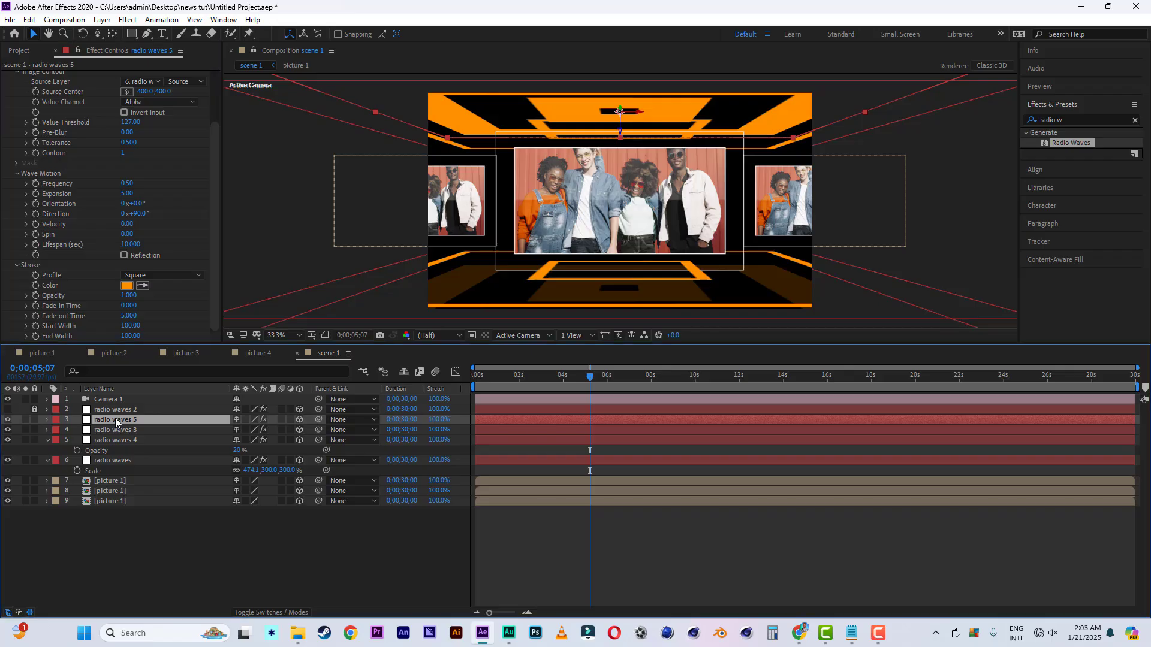
Set the radio waves 5 layer's opacity to 20%
key(t)
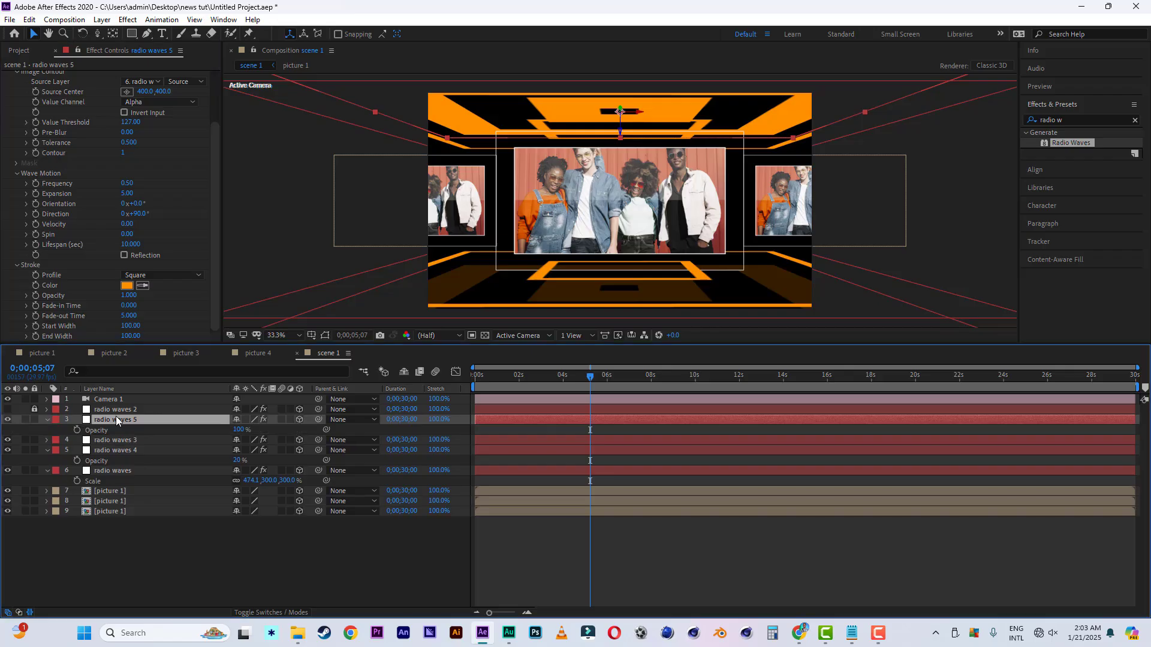
click(238, 430)
text(20)
click(271, 430)
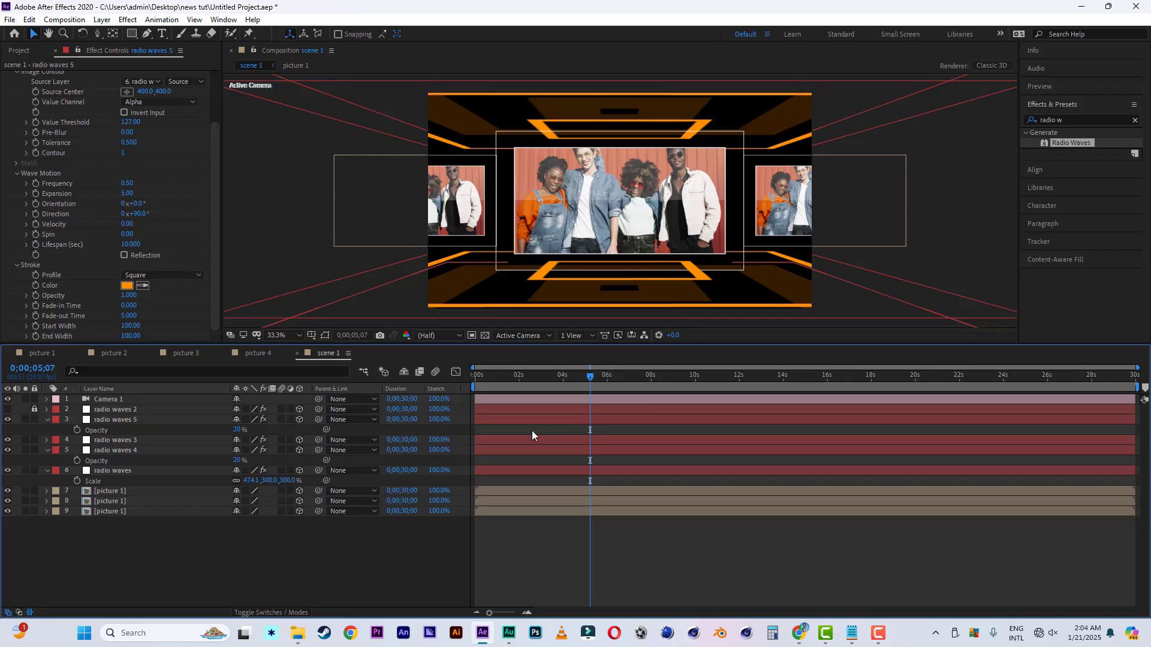
Save the project and preview scene 1 from the first frame
click(10, 22)
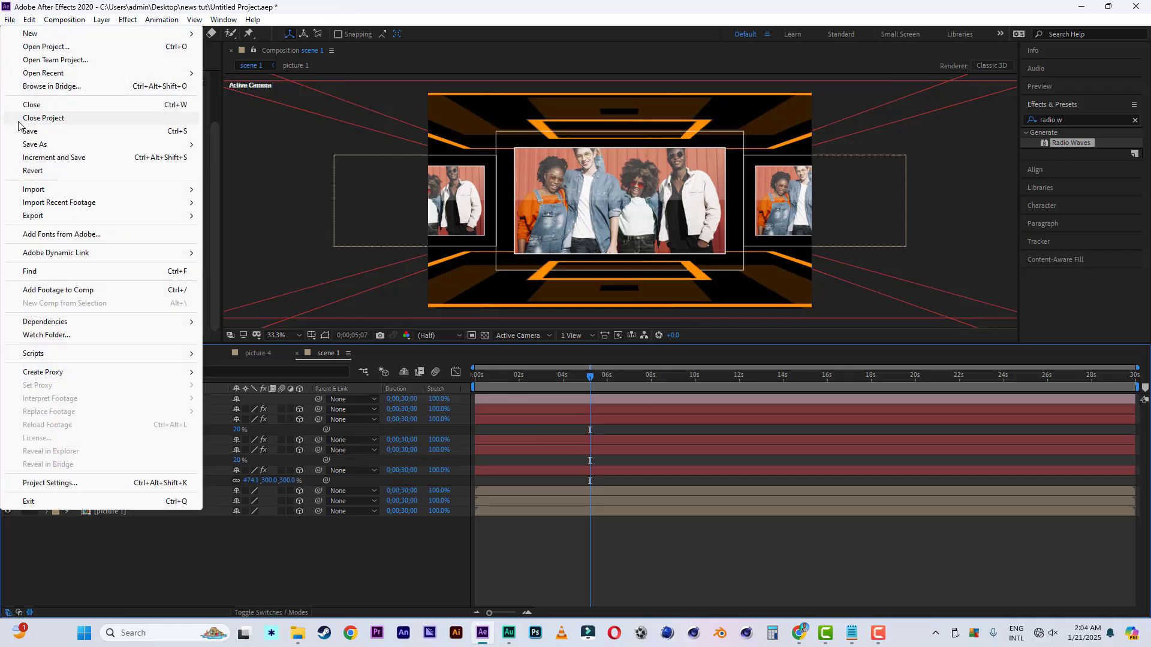
click(26, 131)
drag(494, 379, 453, 382)
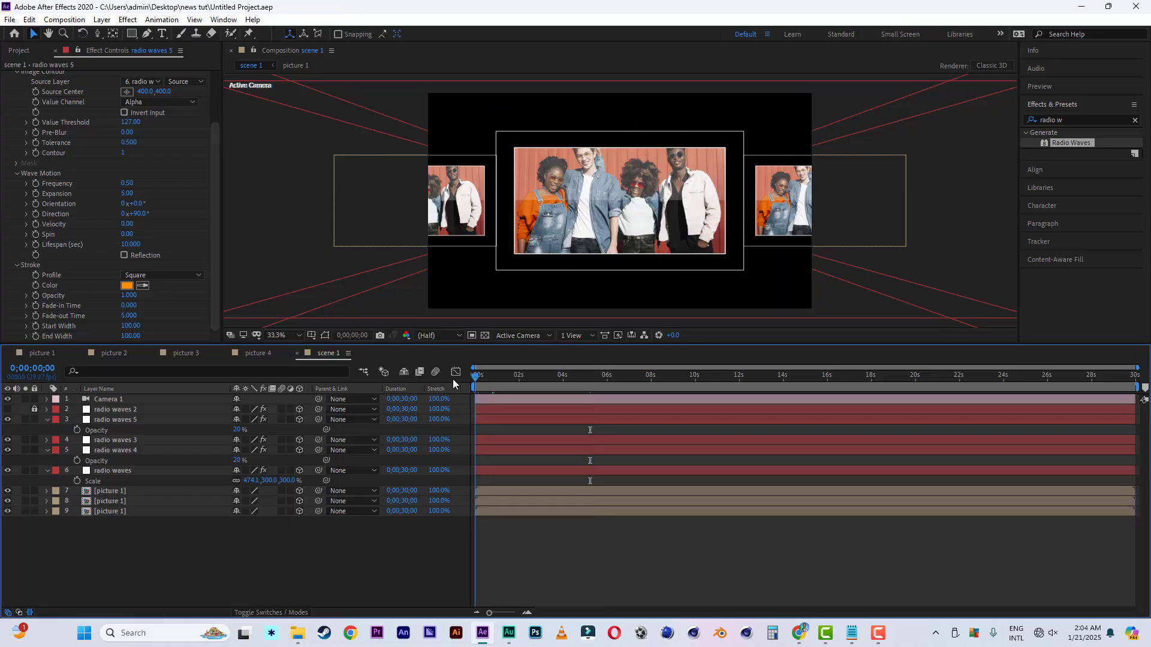
key(space)
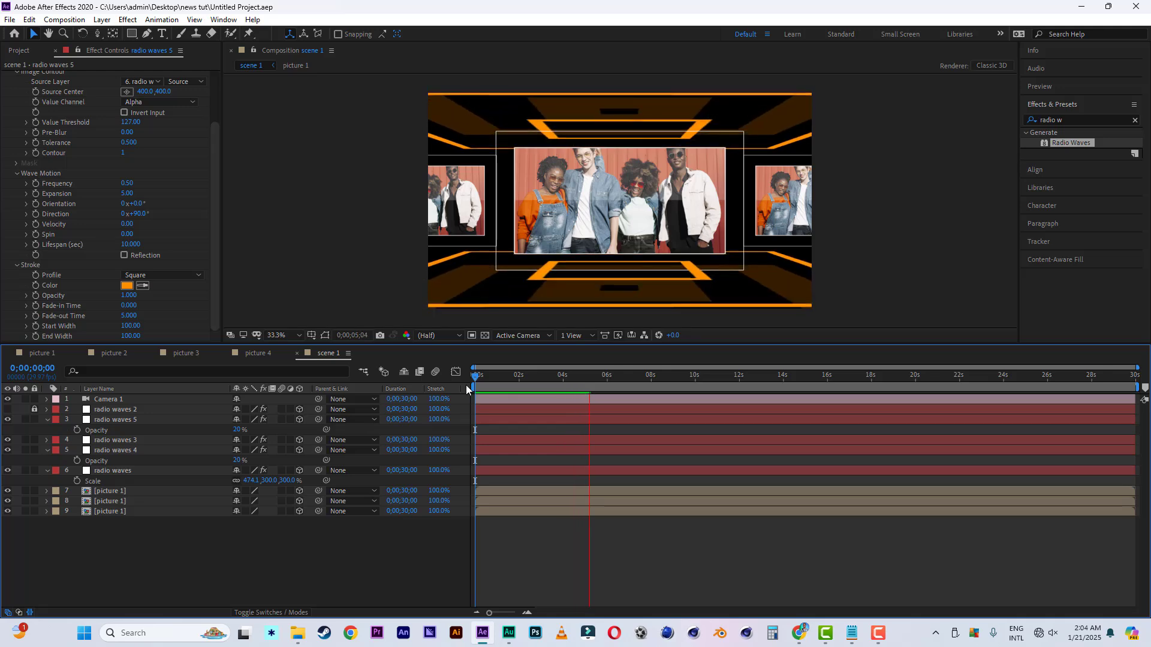
click(114, 440)
click(128, 287)
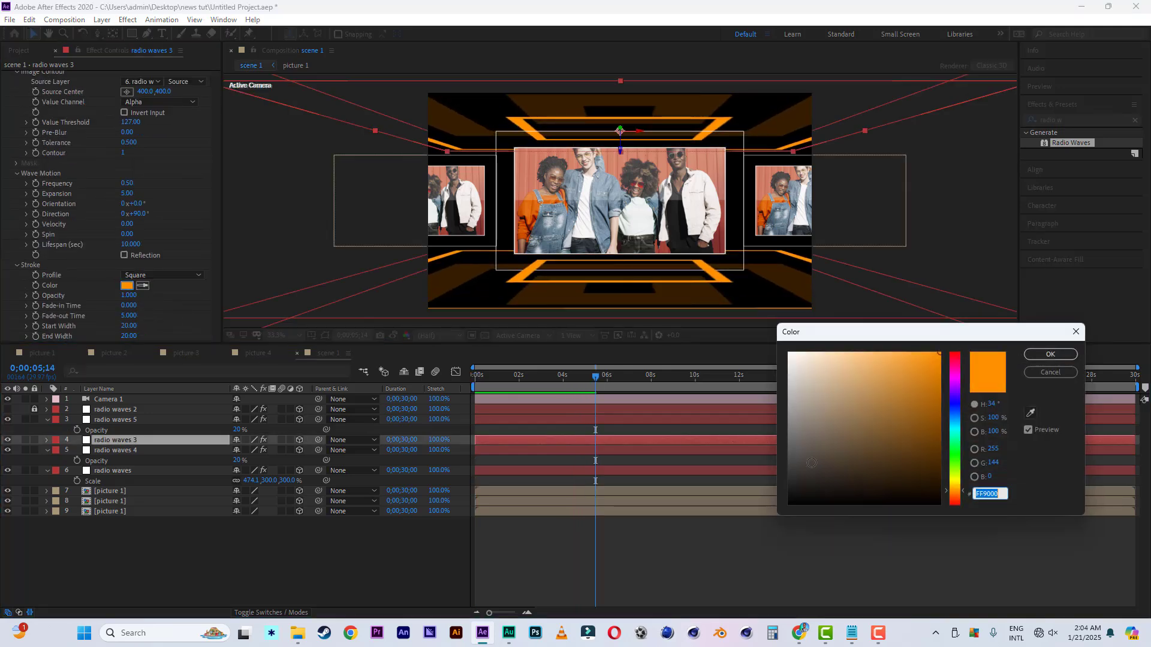
drag(929, 391, 943, 393)
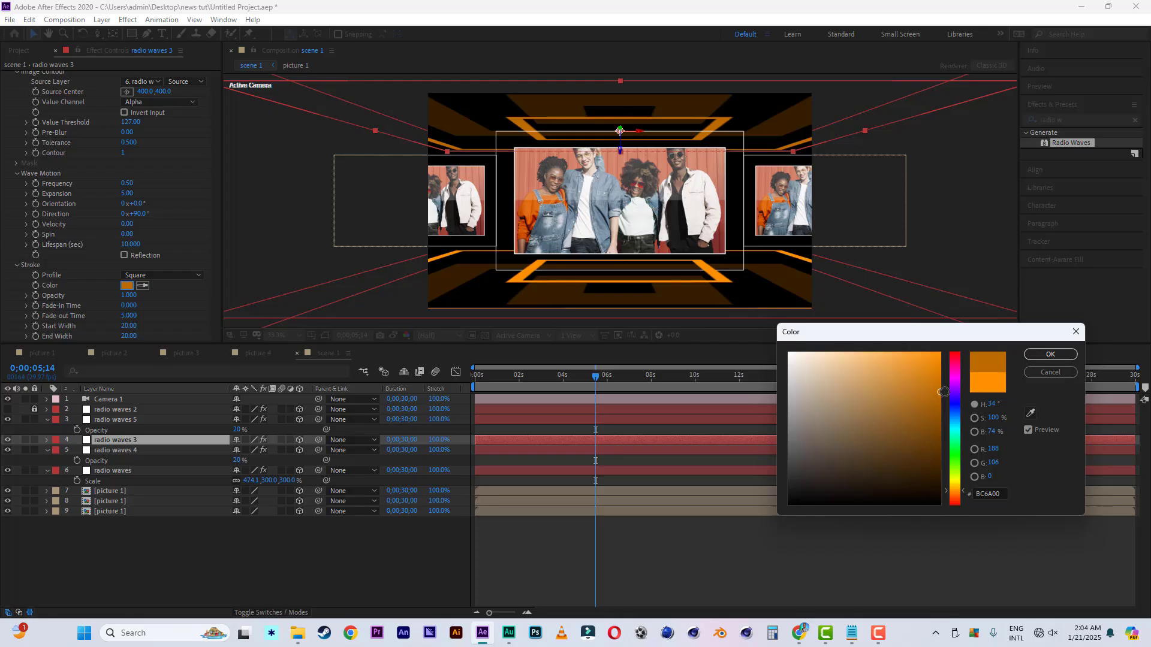
click(1044, 373)
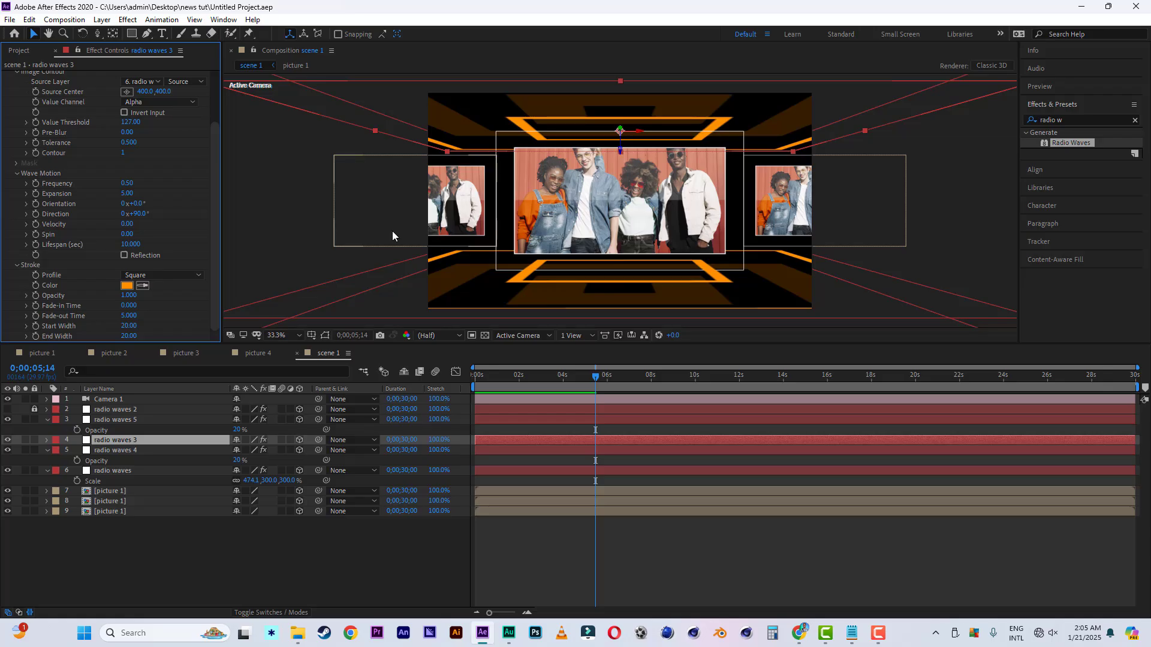
Play scene 1 from the beginning to check the motion of the layered radio waves
click(474, 379)
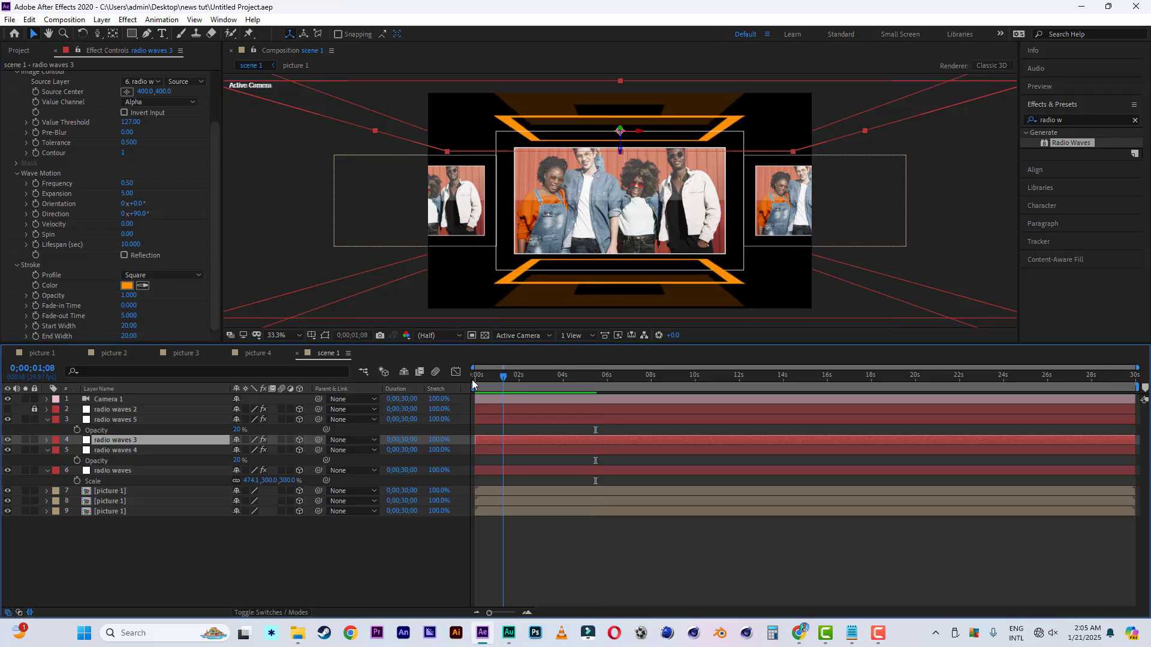
key(space)
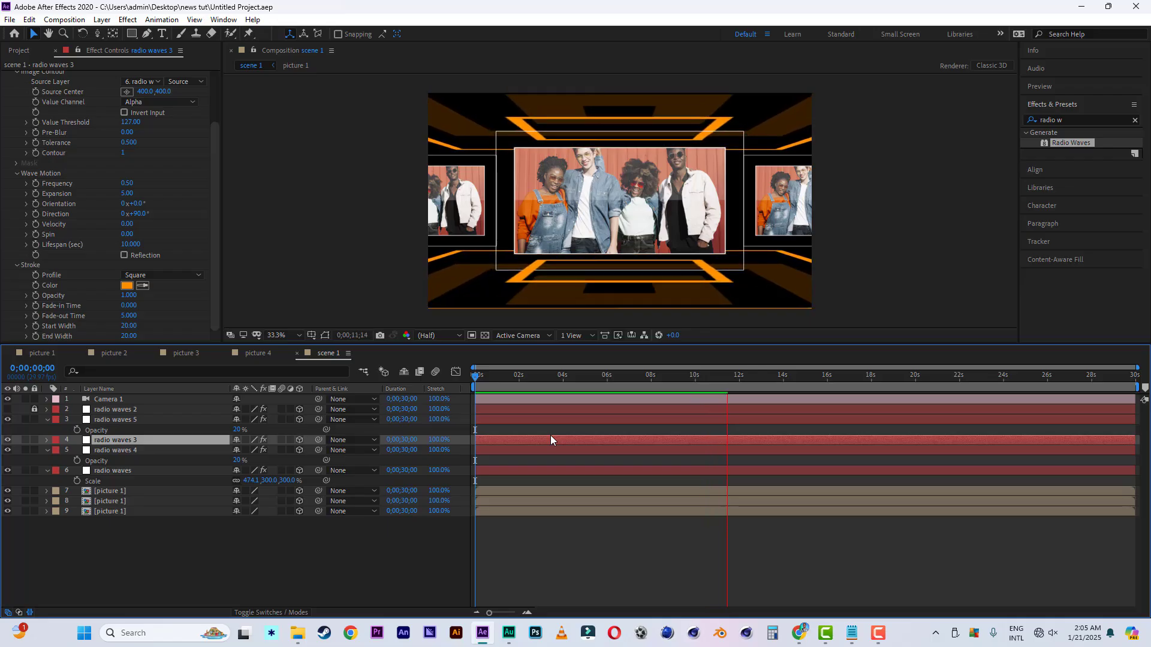
click(511, 375)
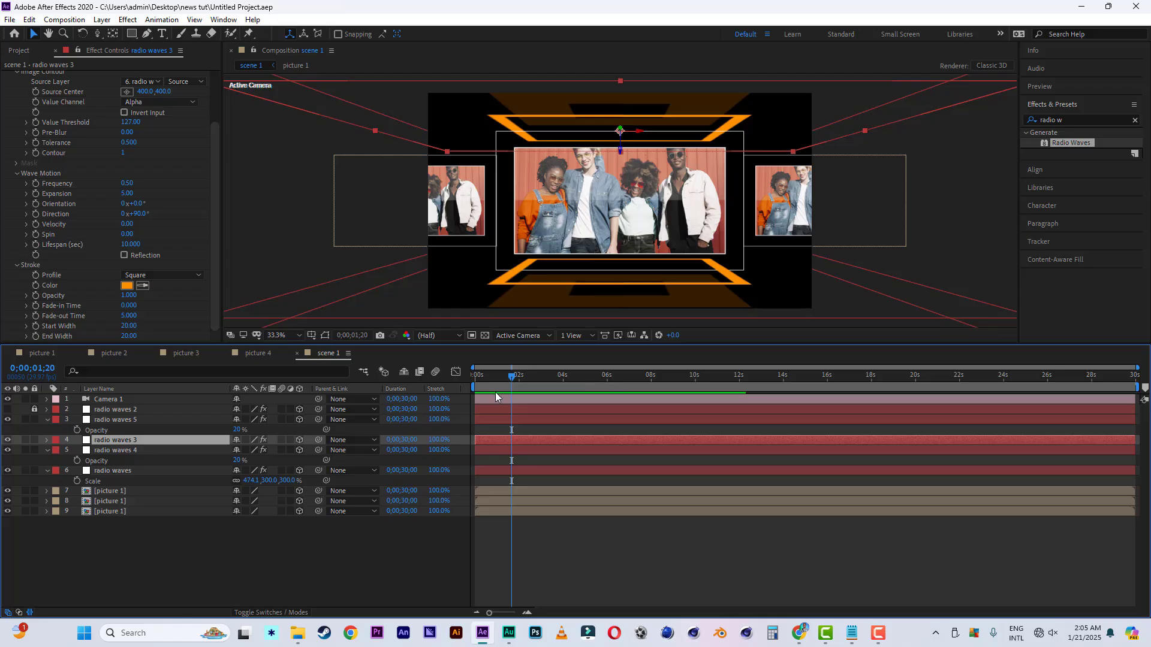
Create a white composition-size solid, 1920 by 1080 px, named grid above the camera layer
right_click(170, 573)
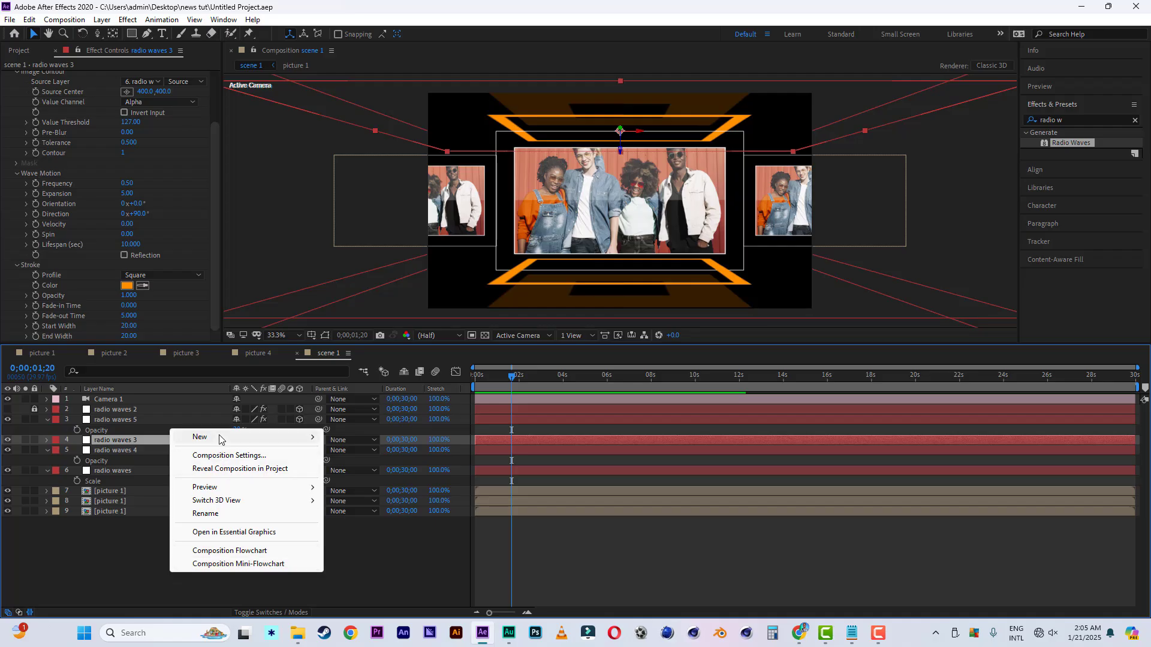
mouse_move(220, 439)
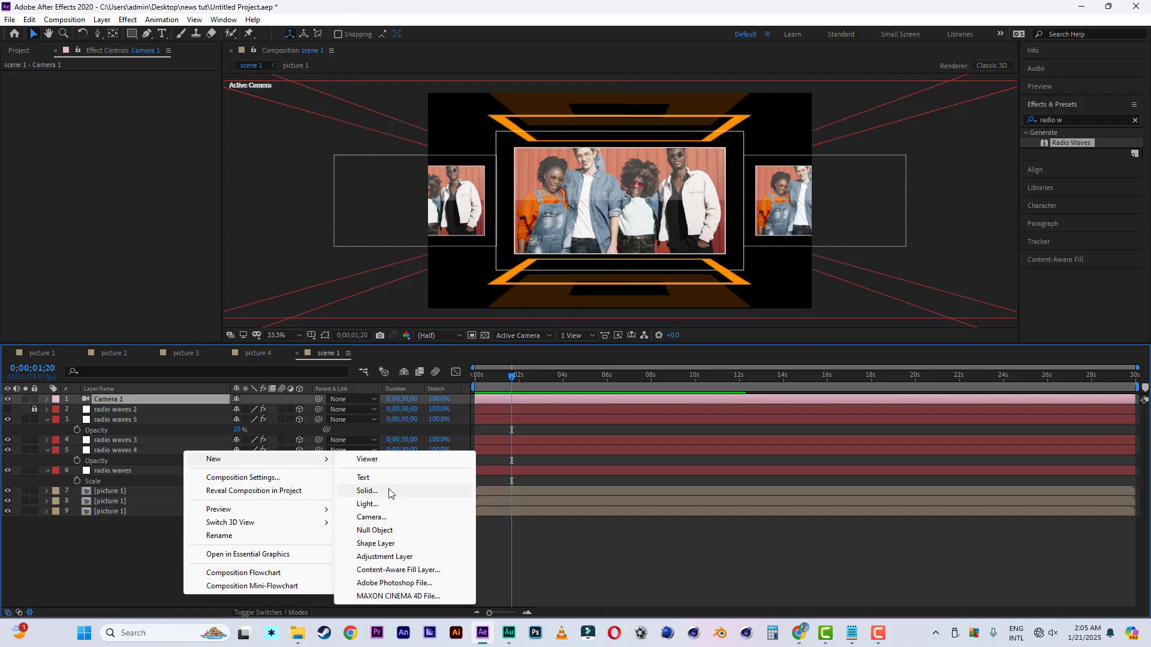
click(390, 491)
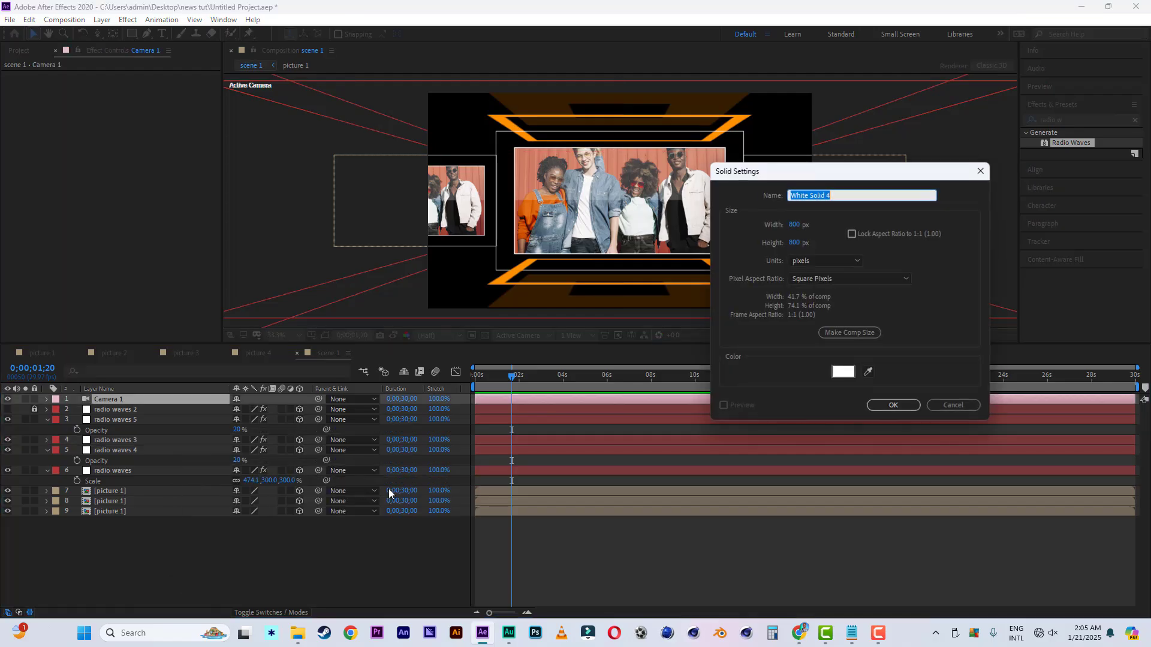
click(844, 335)
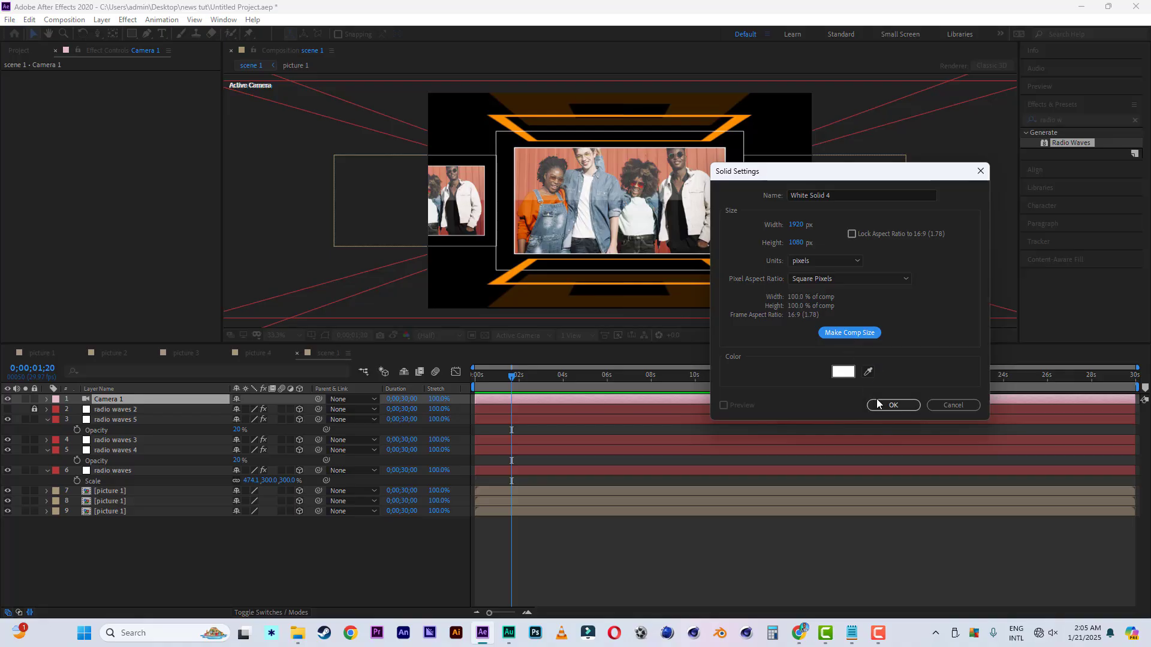
drag(836, 195, 740, 187)
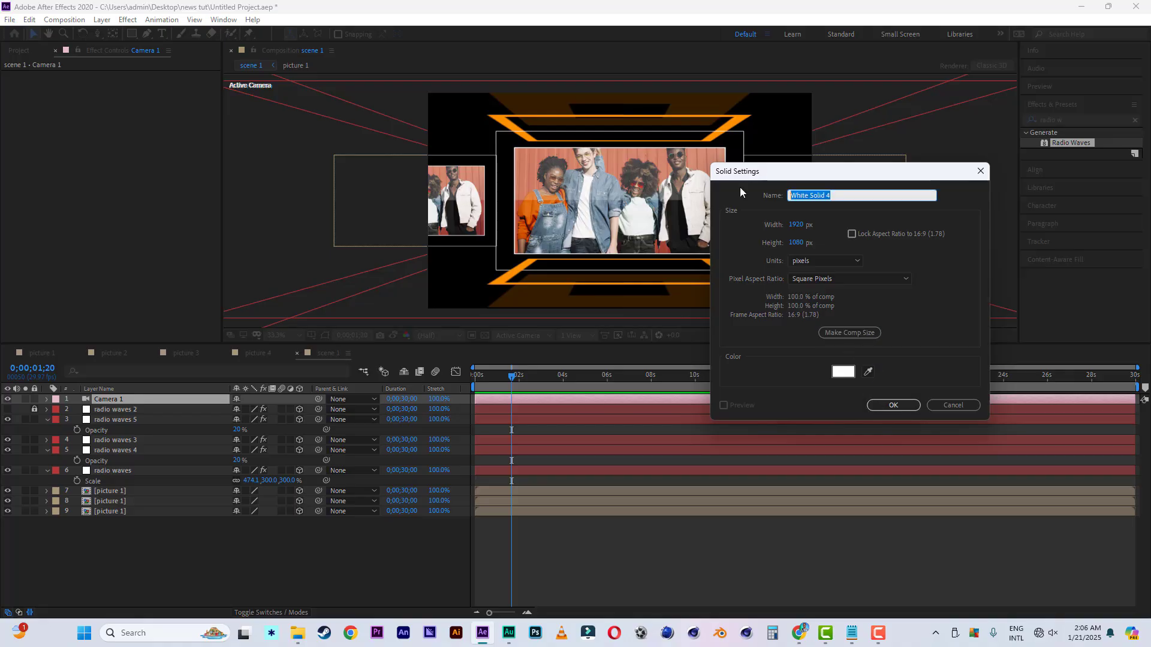
text(grid)
click(893, 405)
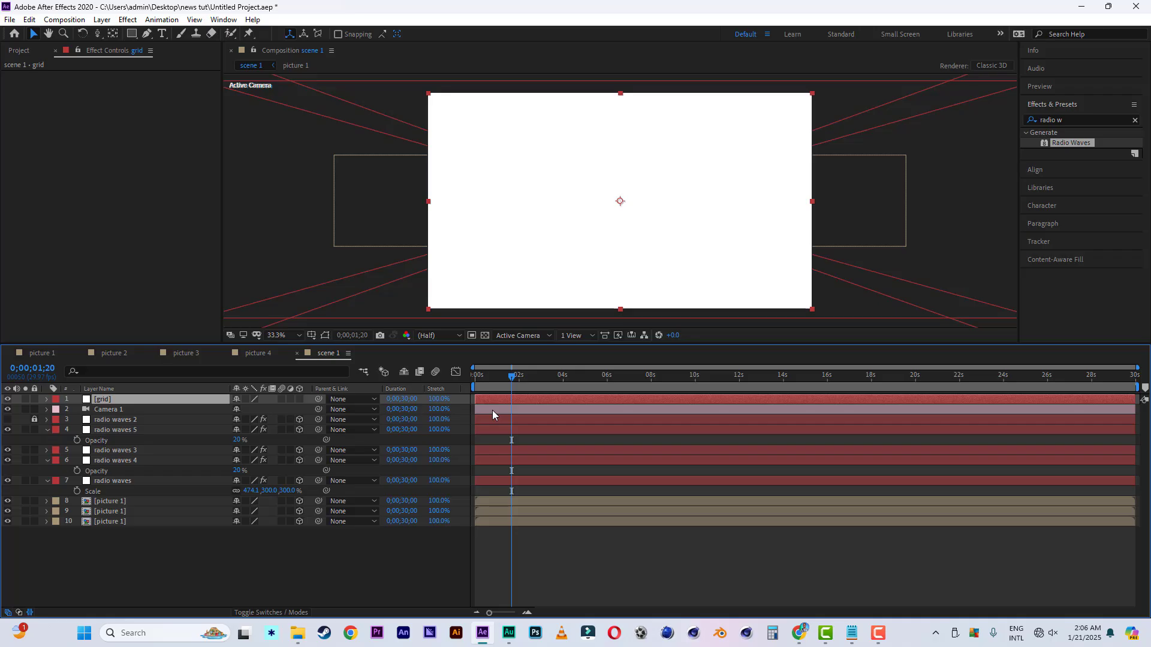
Find the Grid effect under Generate and apply it to the grid solid
click(1073, 121)
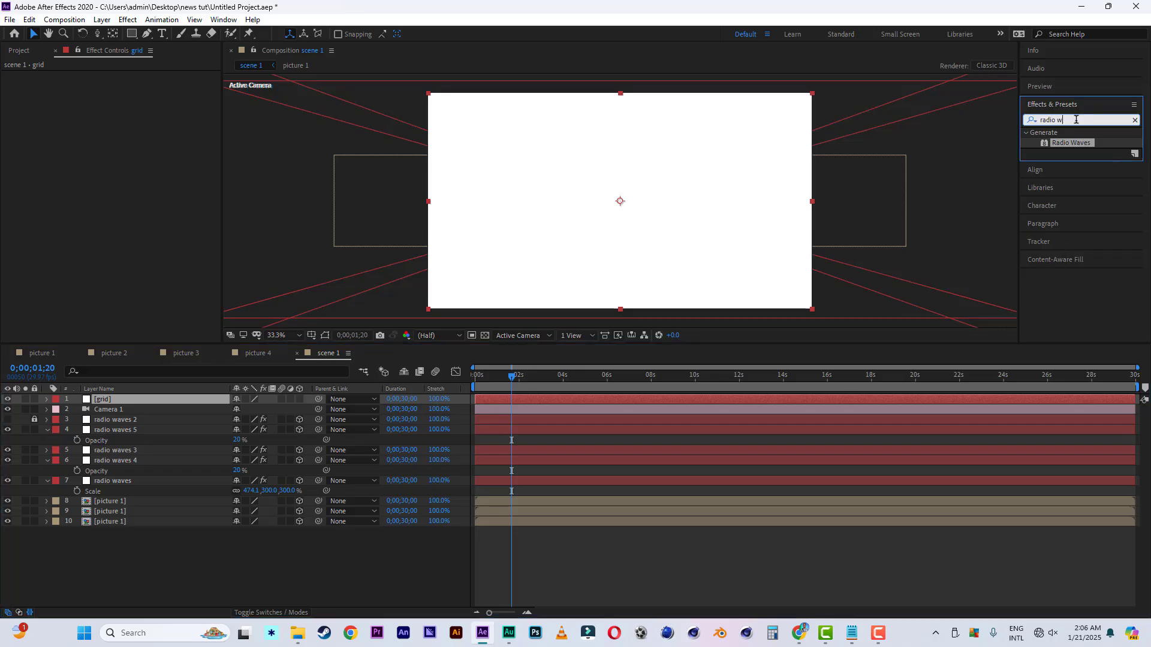
text(grid)
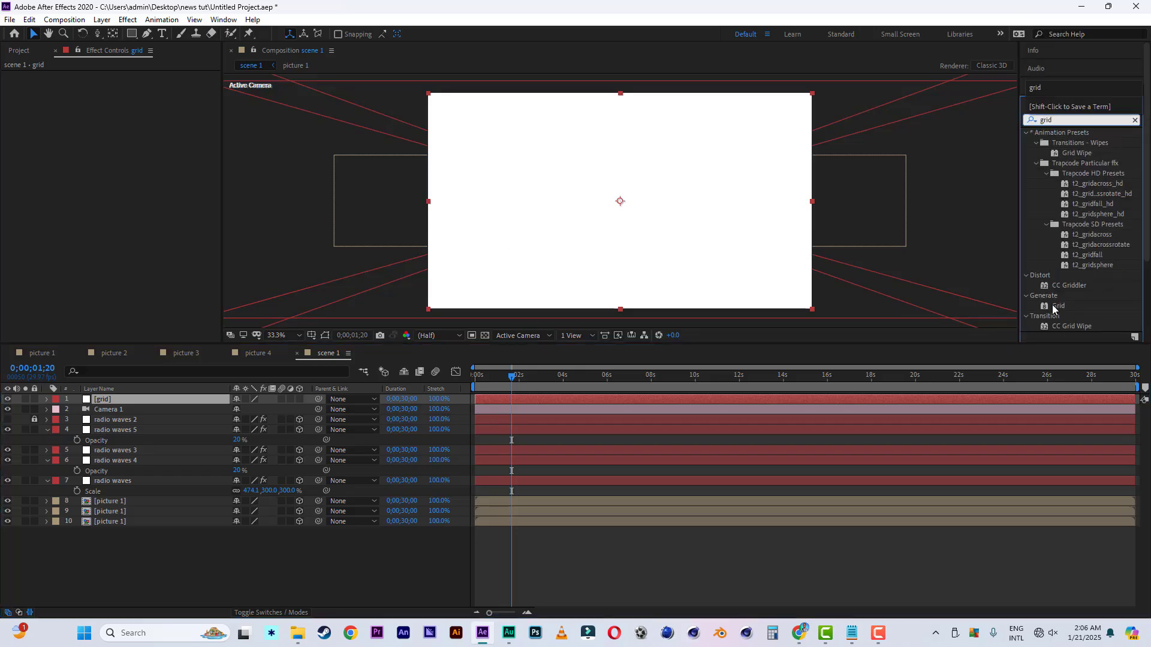
click(1057, 307)
double_click(1058, 306)
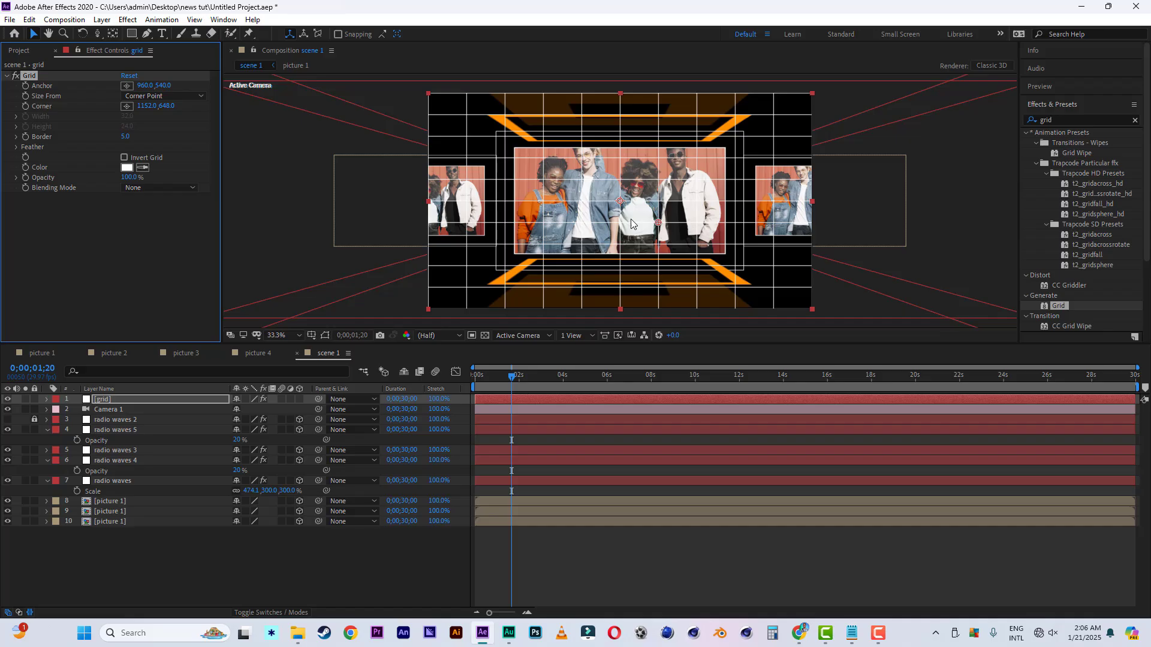
Size the Grid effect from Width Slider, with Width 50 and Border 0.3
click(159, 96)
click(161, 123)
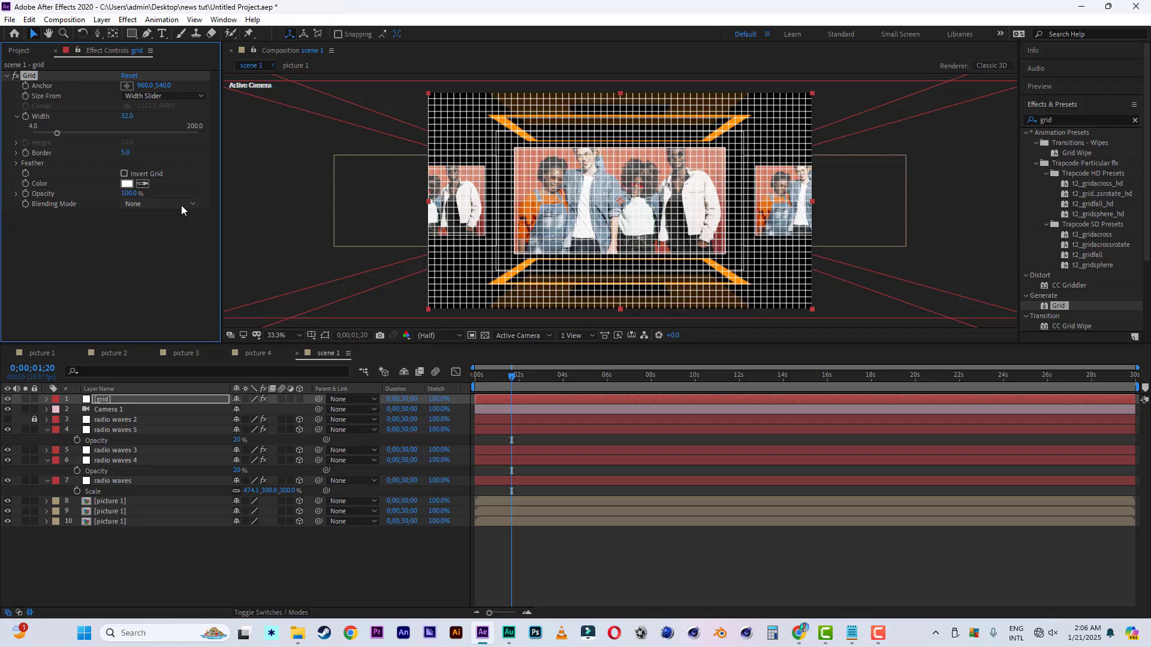
click(128, 117)
click(152, 254)
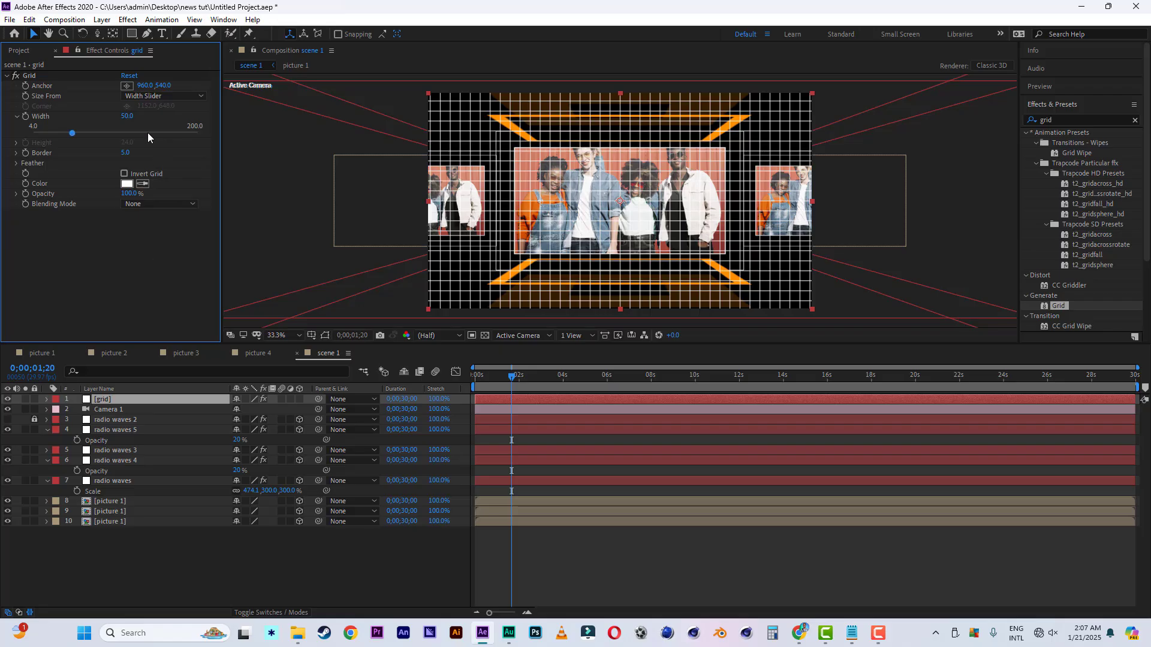
click(126, 153)
text(0.3)
click(144, 252)
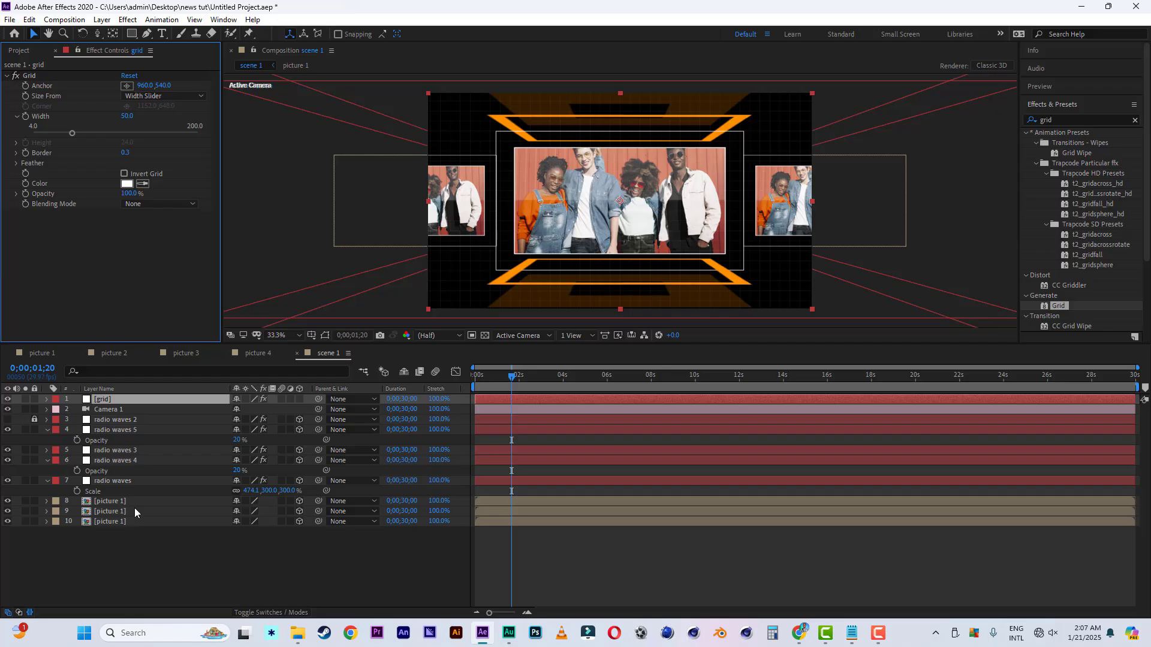
Make the grid layer 3D and set its X Rotation to 90°
click(300, 400)
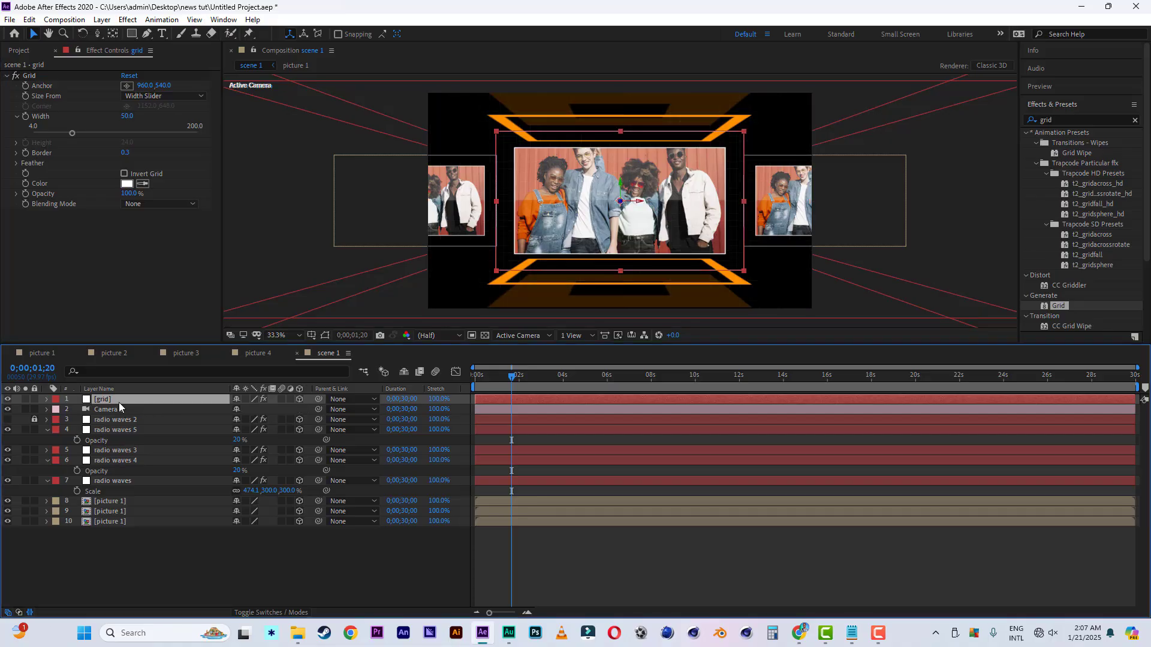
key(r)
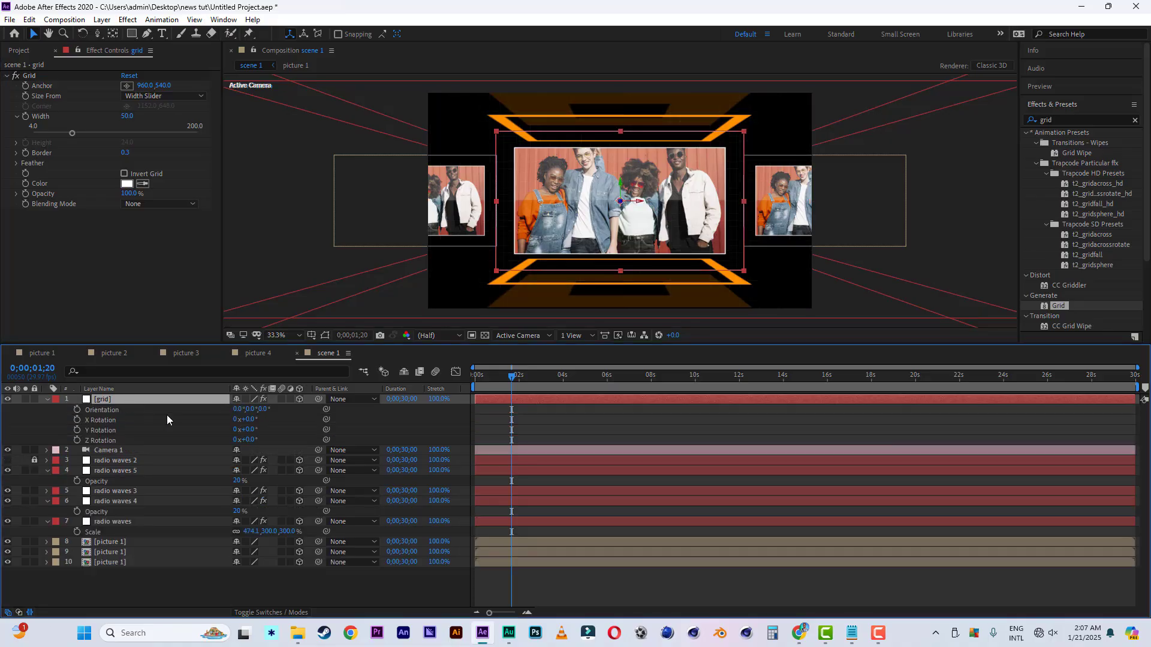
click(250, 420)
text(90)
key(Return)
Lower the grid layer in the Front view to the main picture's lower edge and scale it to about 405%
click(128, 400)
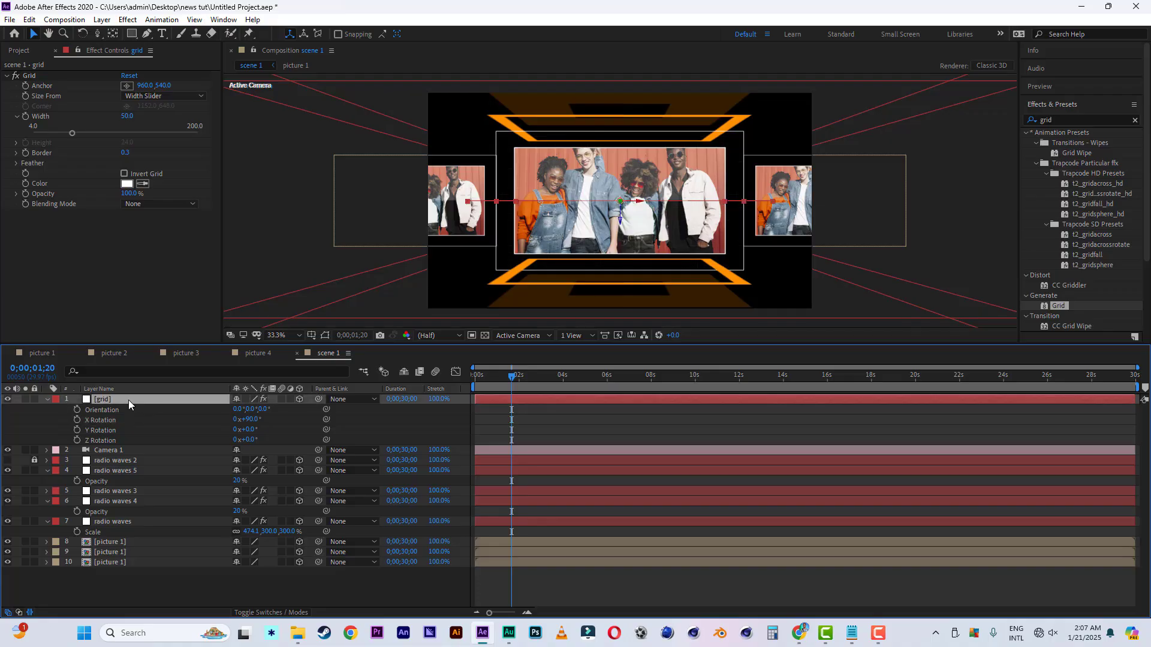
key(s)
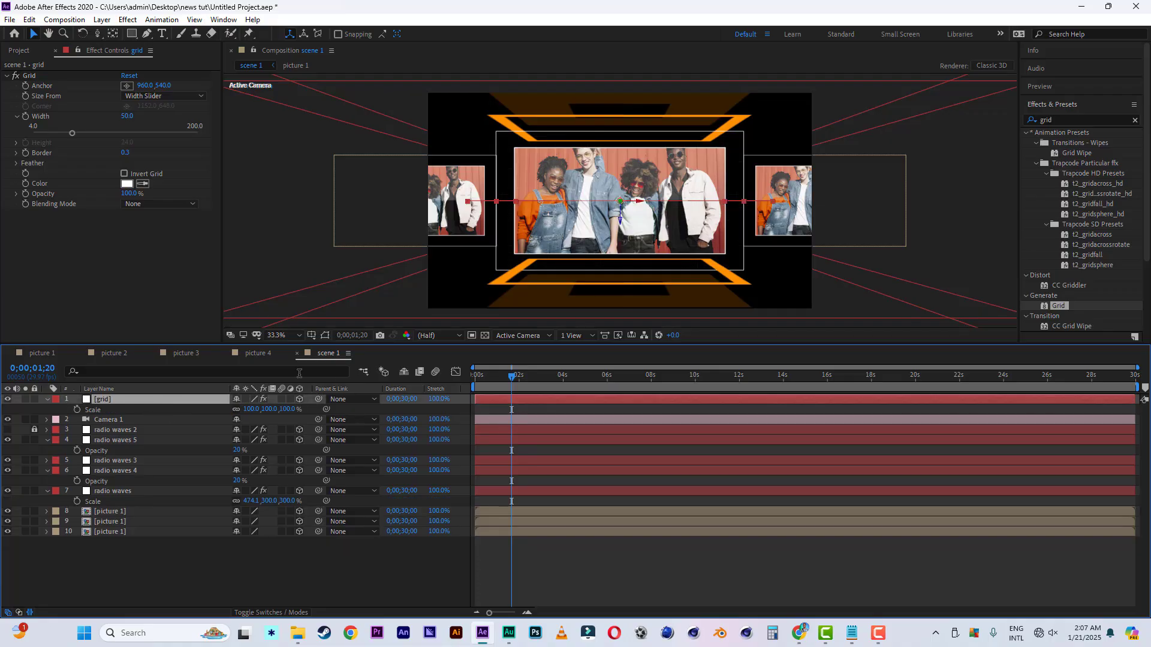
click(522, 335)
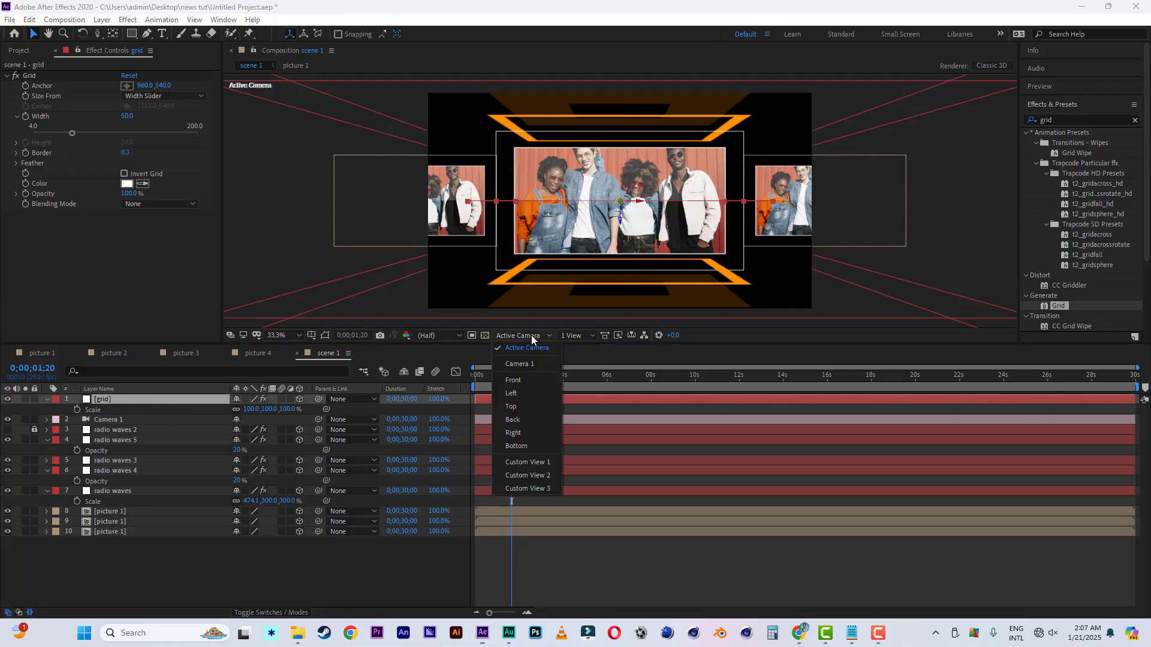
click(529, 377)
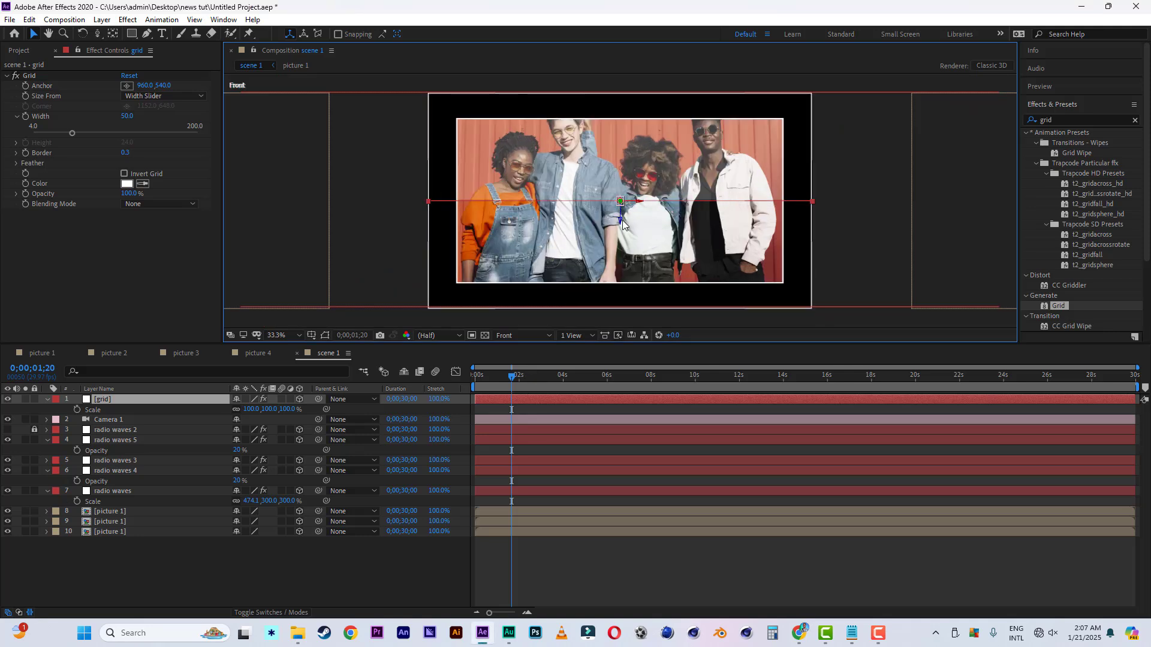
drag(620, 221, 619, 303)
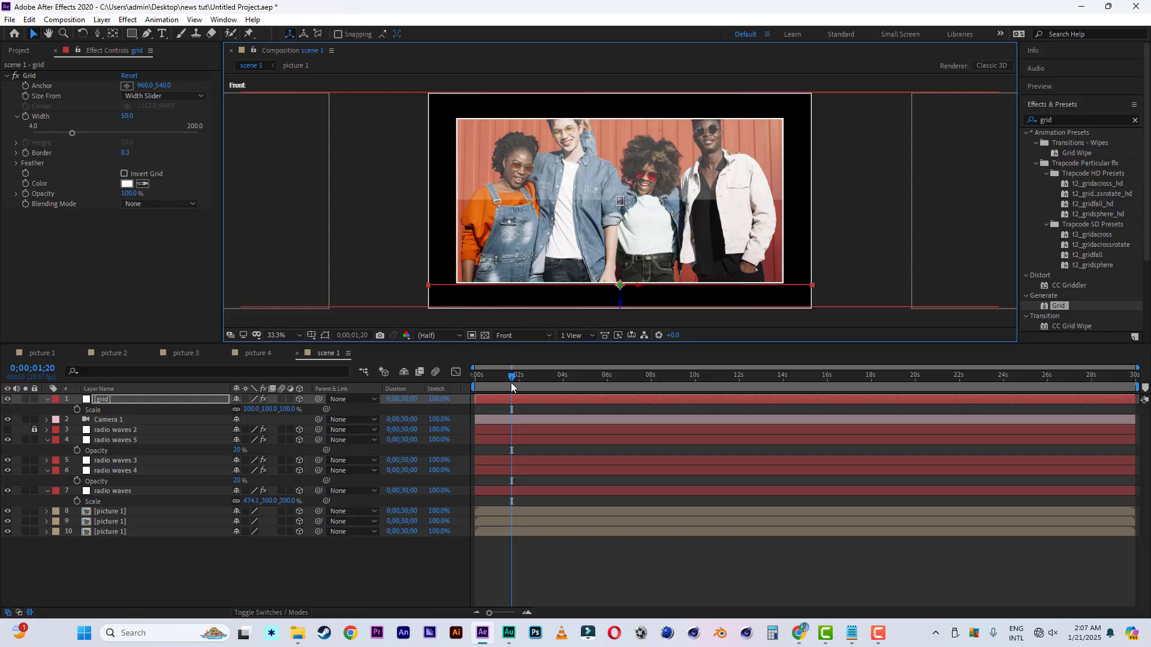
click(521, 336)
click(513, 349)
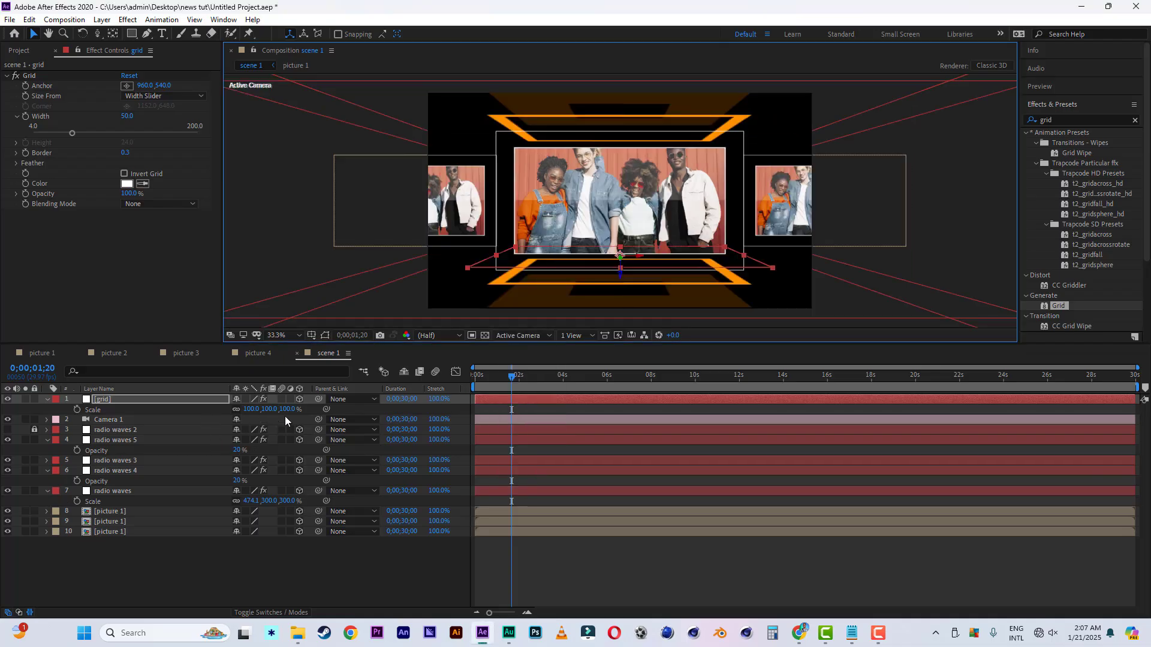
drag(290, 413, 475, 412)
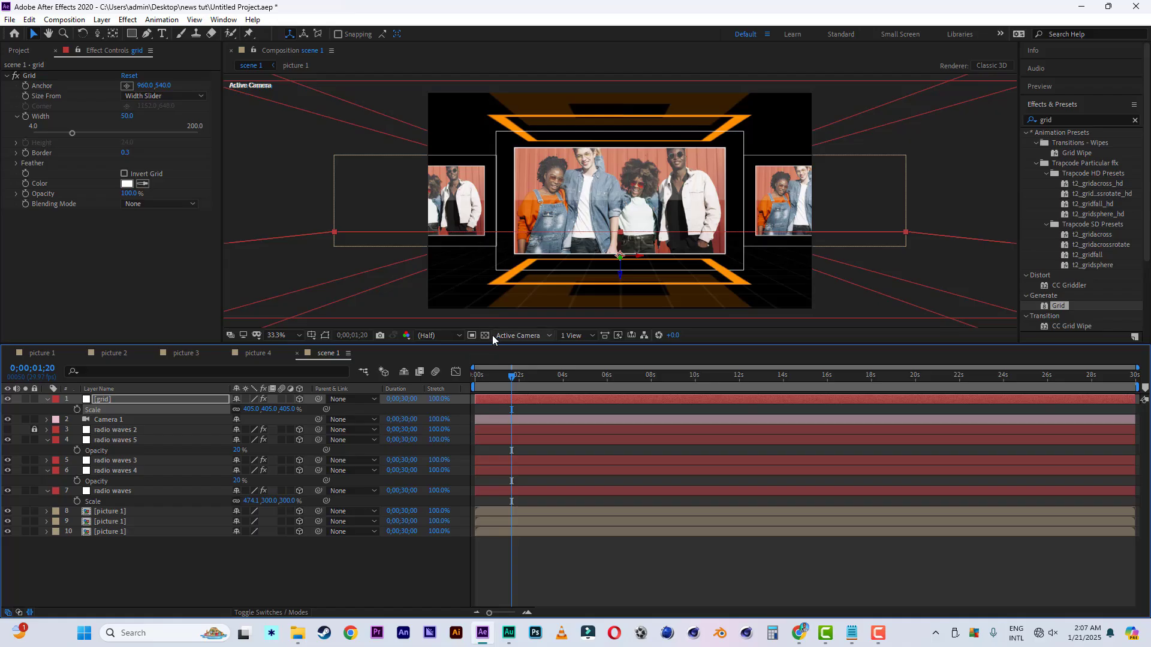
Duplicate the grid layer, raise the copy in the Front view to the main picture's upper edge, and return to Active Camera
click(513, 337)
click(511, 379)
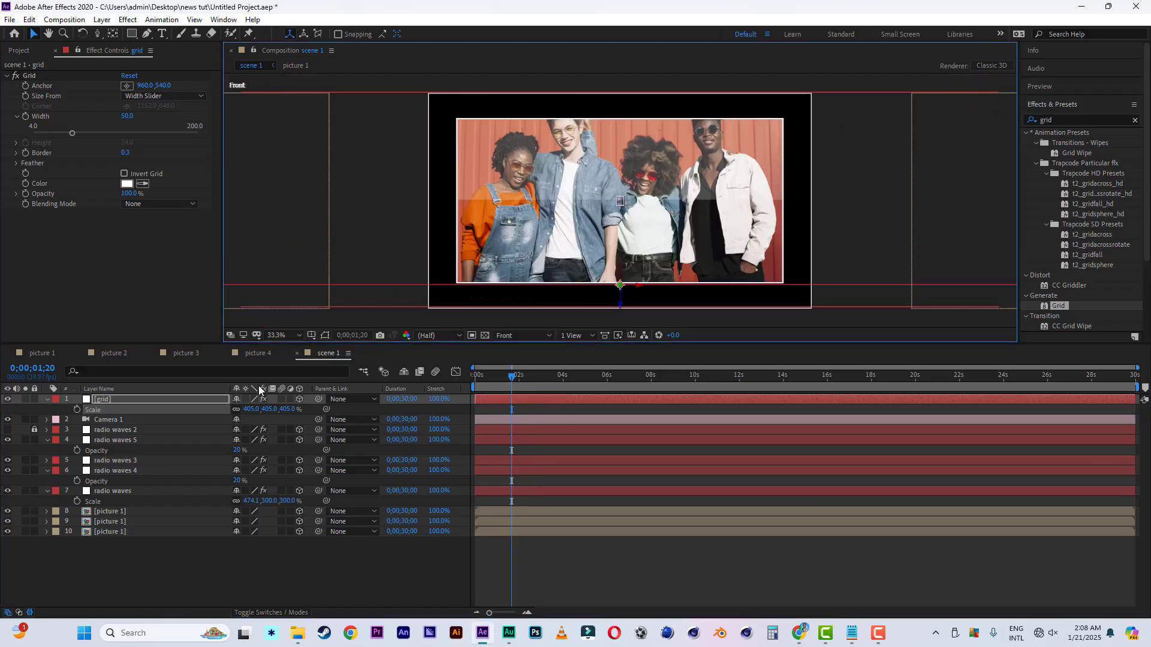
click(117, 401)
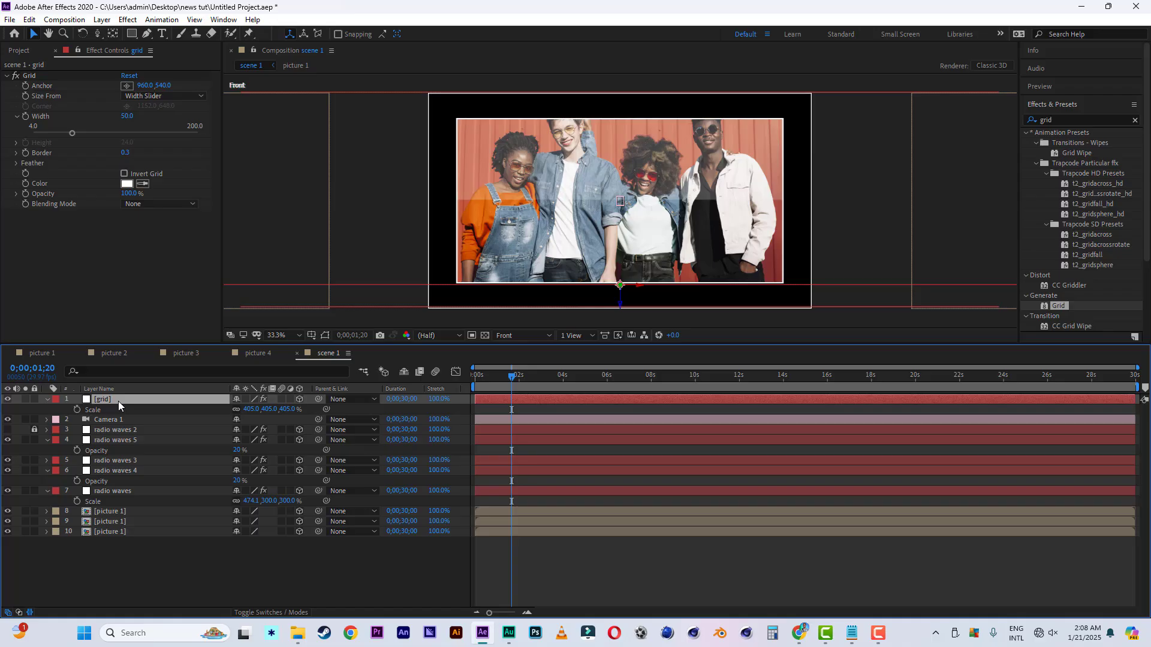
key(ctrl+d)
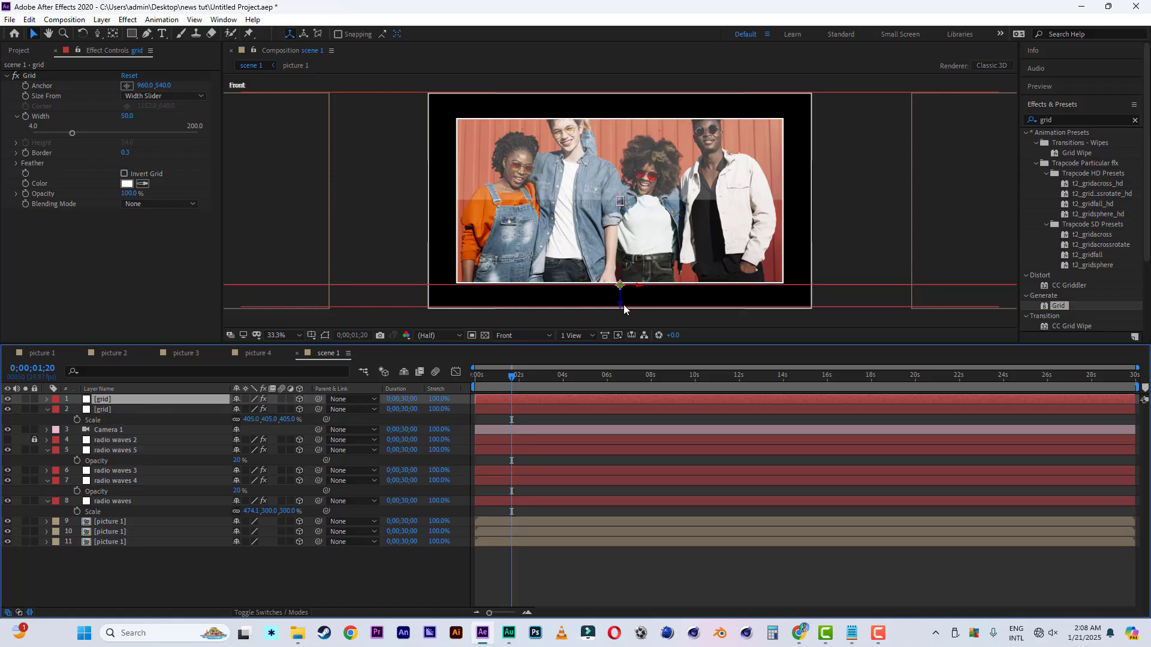
drag(621, 307, 597, 139)
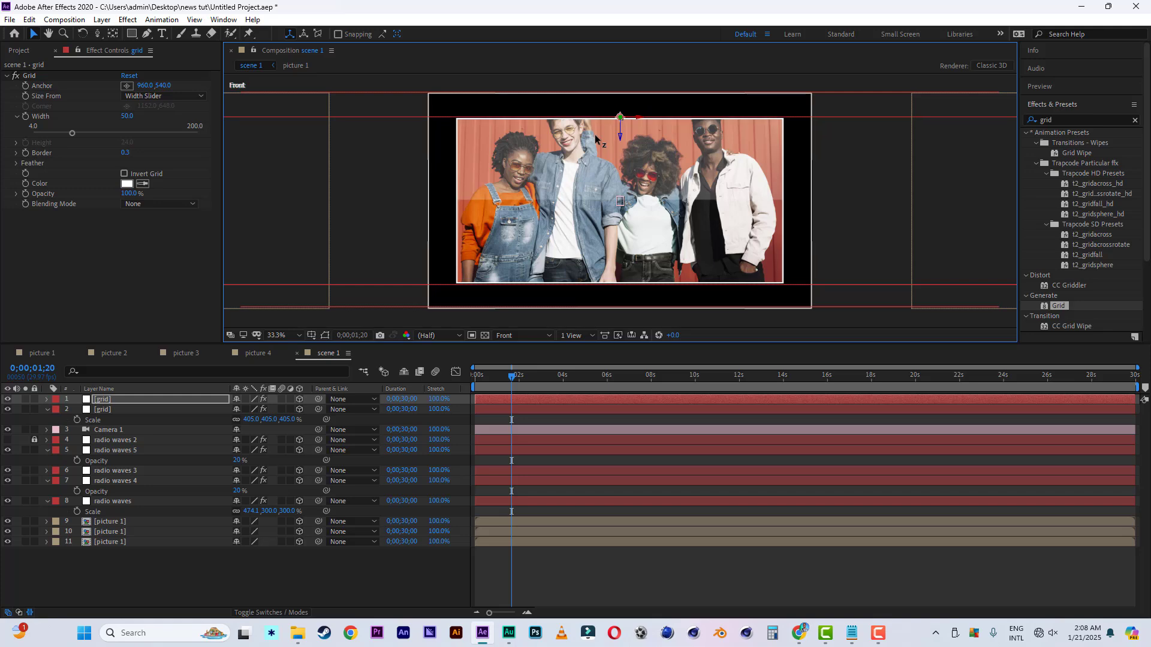
click(519, 336)
click(523, 348)
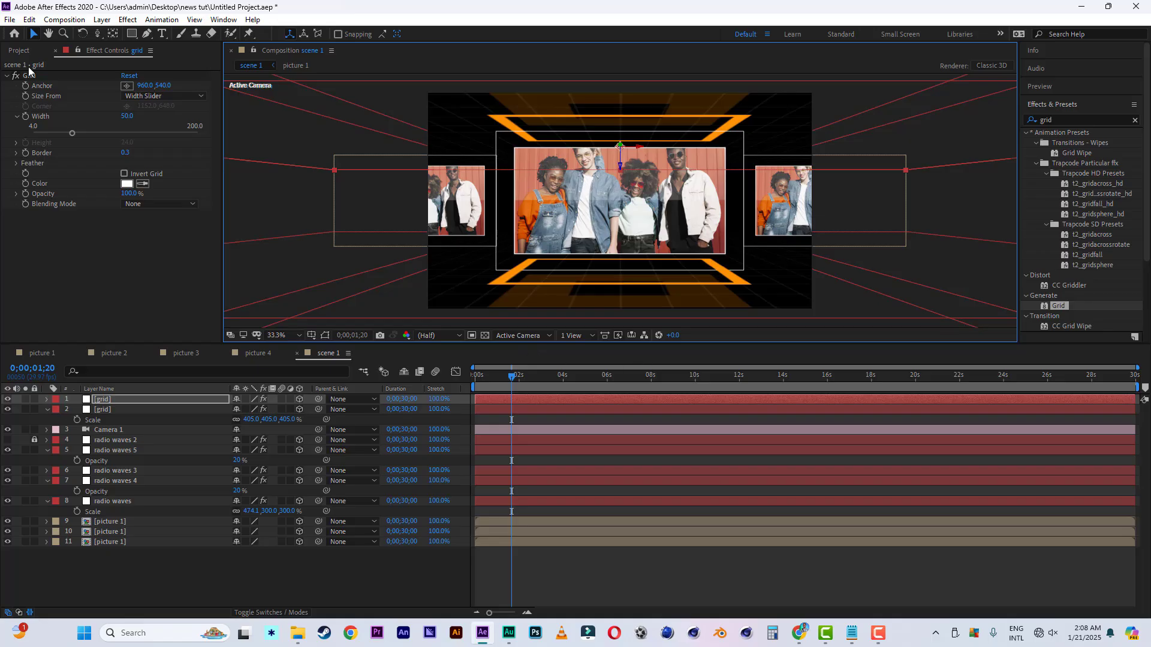
Save the project and preview scene 1 from the start
click(10, 20)
click(40, 134)
key(space)
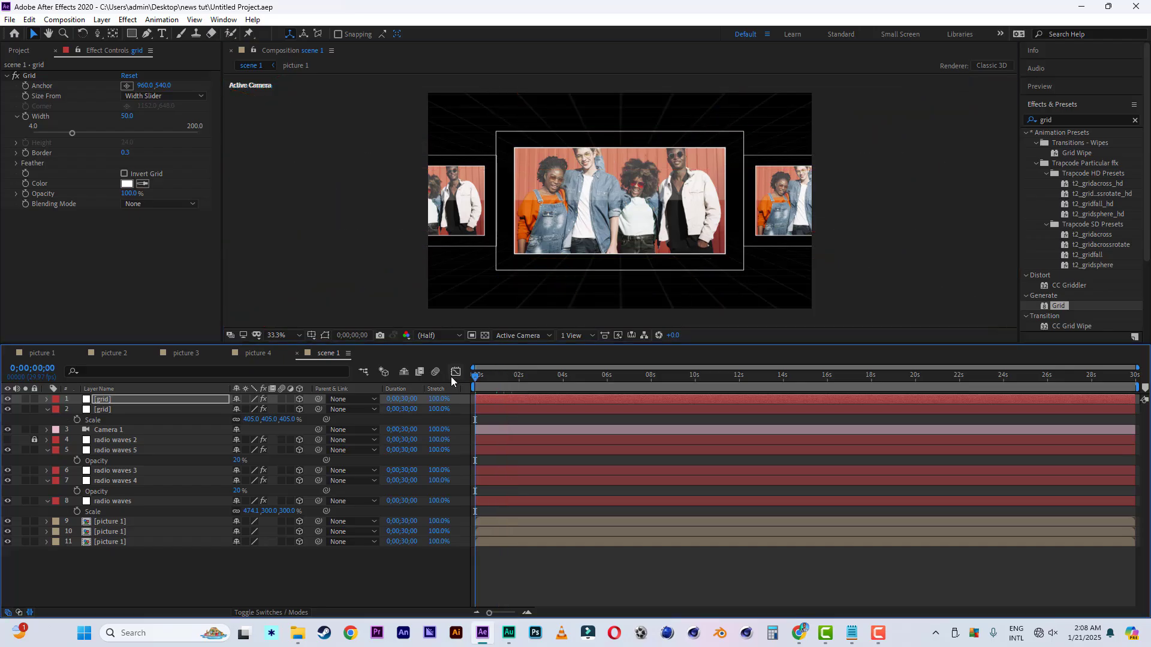
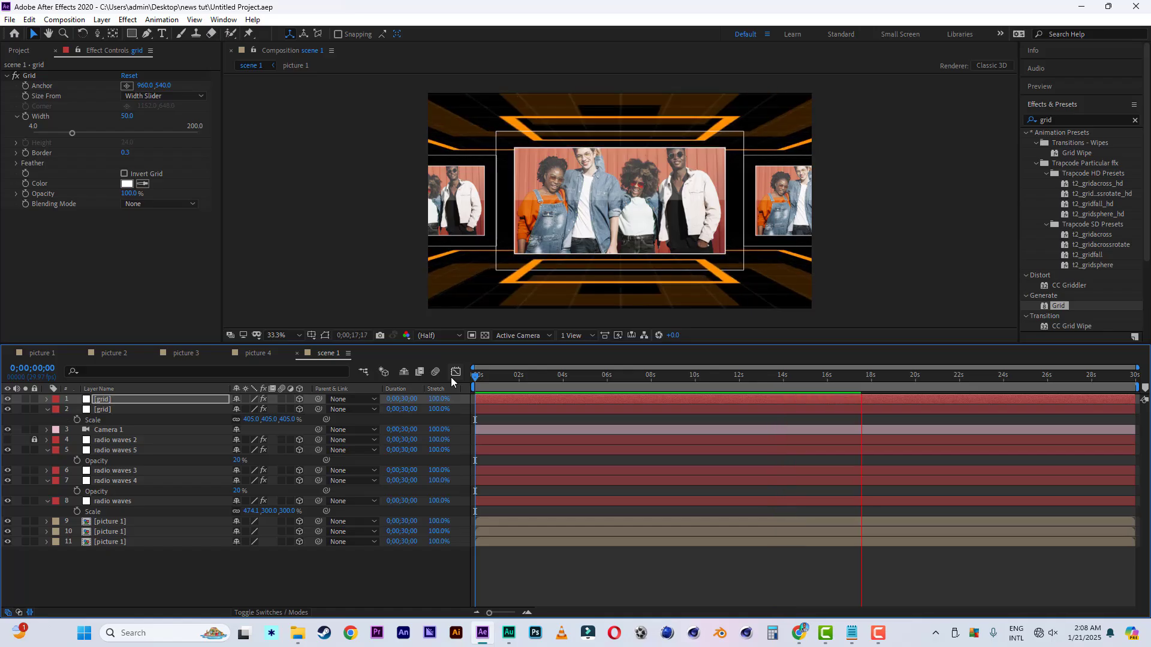
click(498, 376)
drag(487, 379, 511, 383)
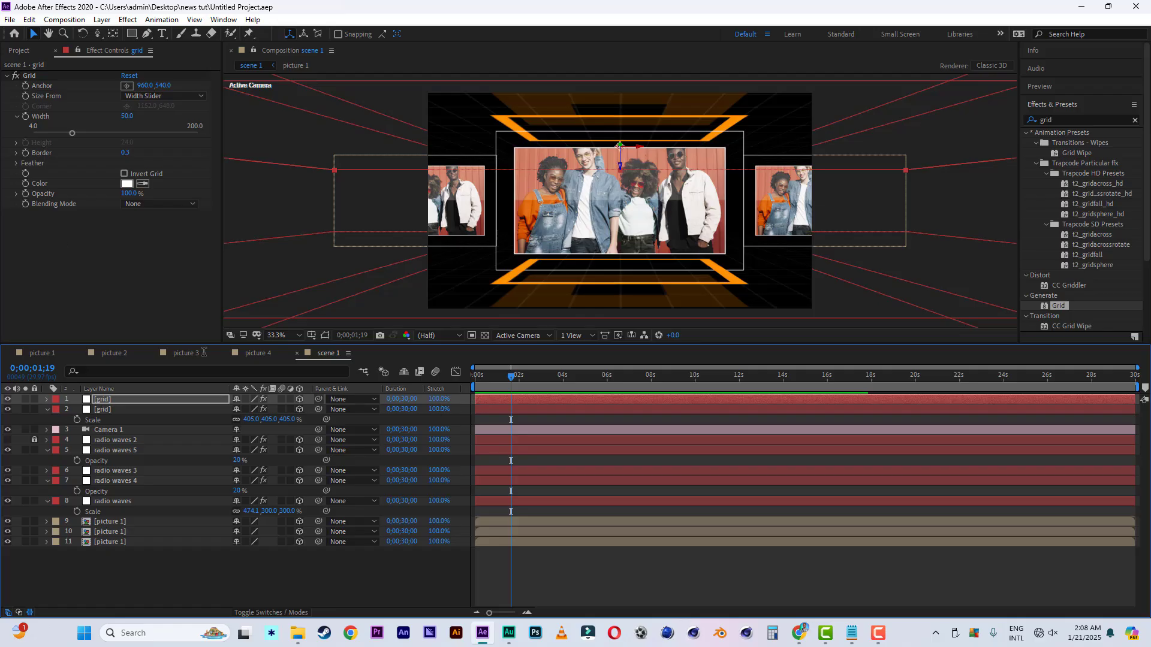
Try map.mov as the top layer of scene 1, scrub through it, and remove the layer
click(13, 51)
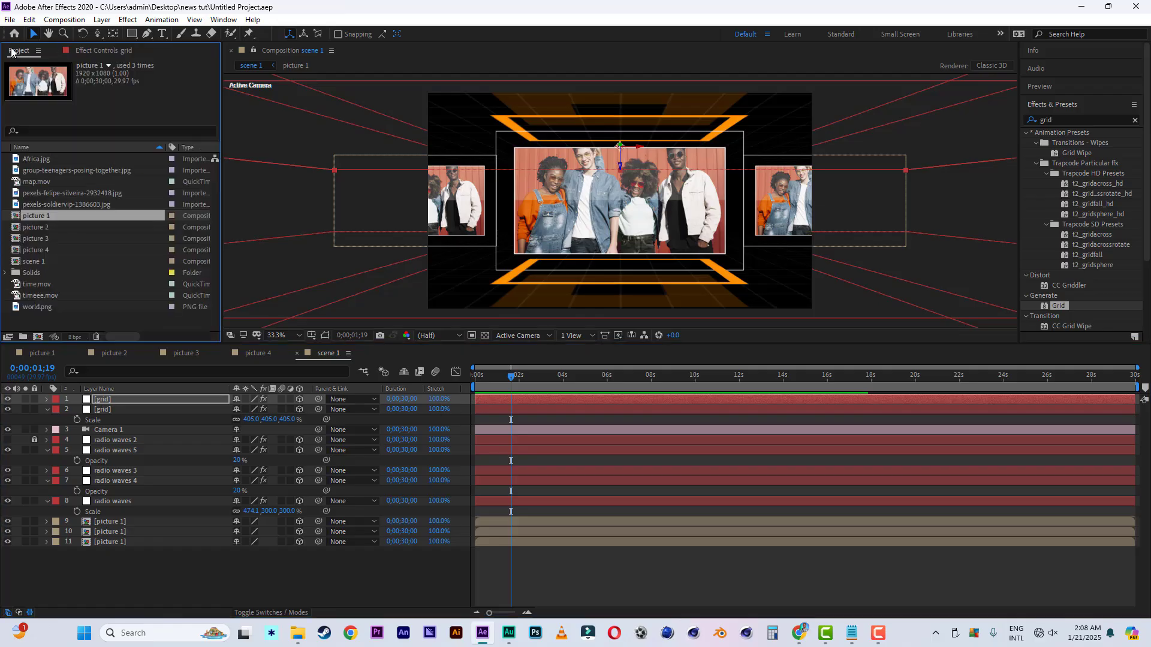
click(37, 182)
drag(45, 183, 79, 400)
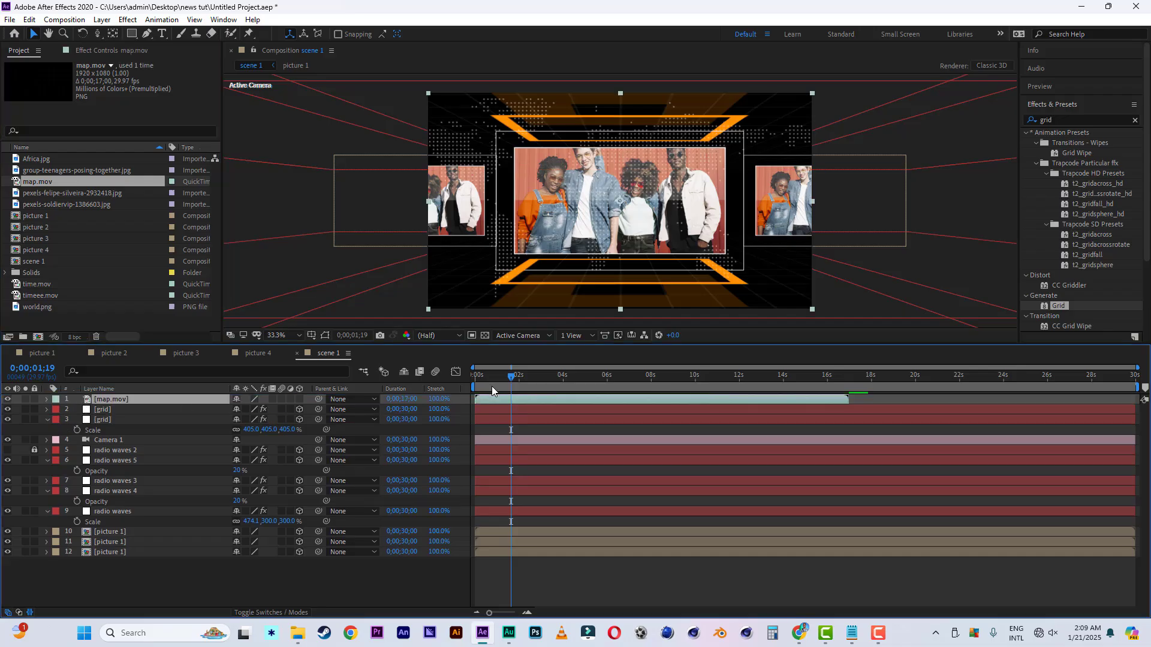
drag(487, 379, 630, 357)
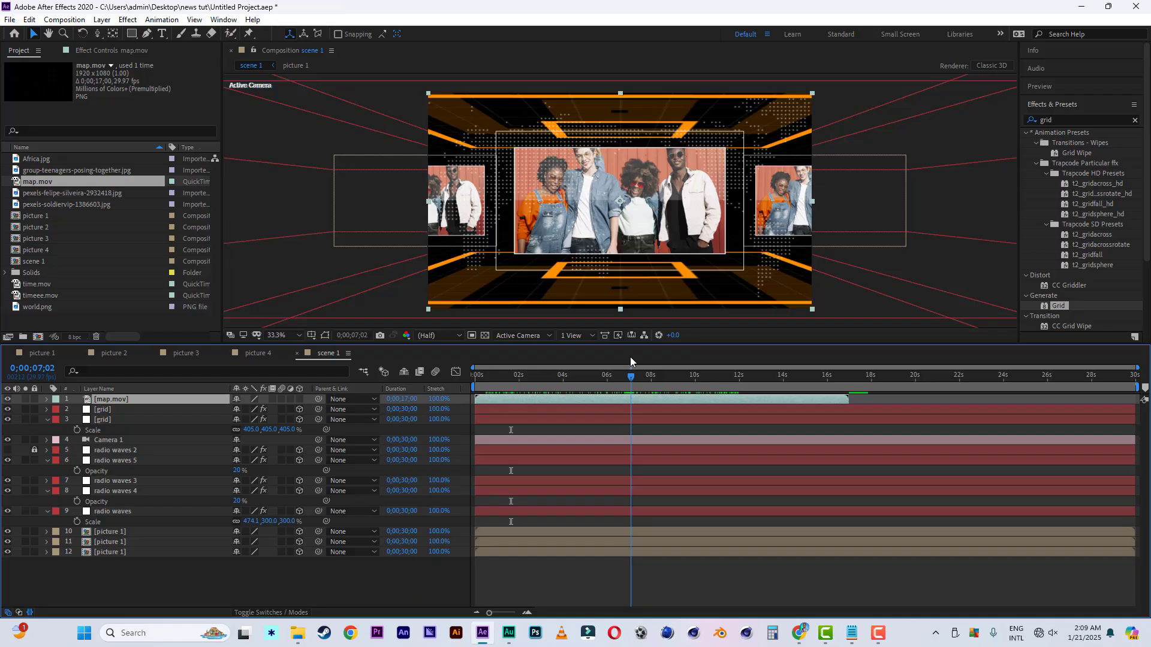
drag(631, 357, 577, 355)
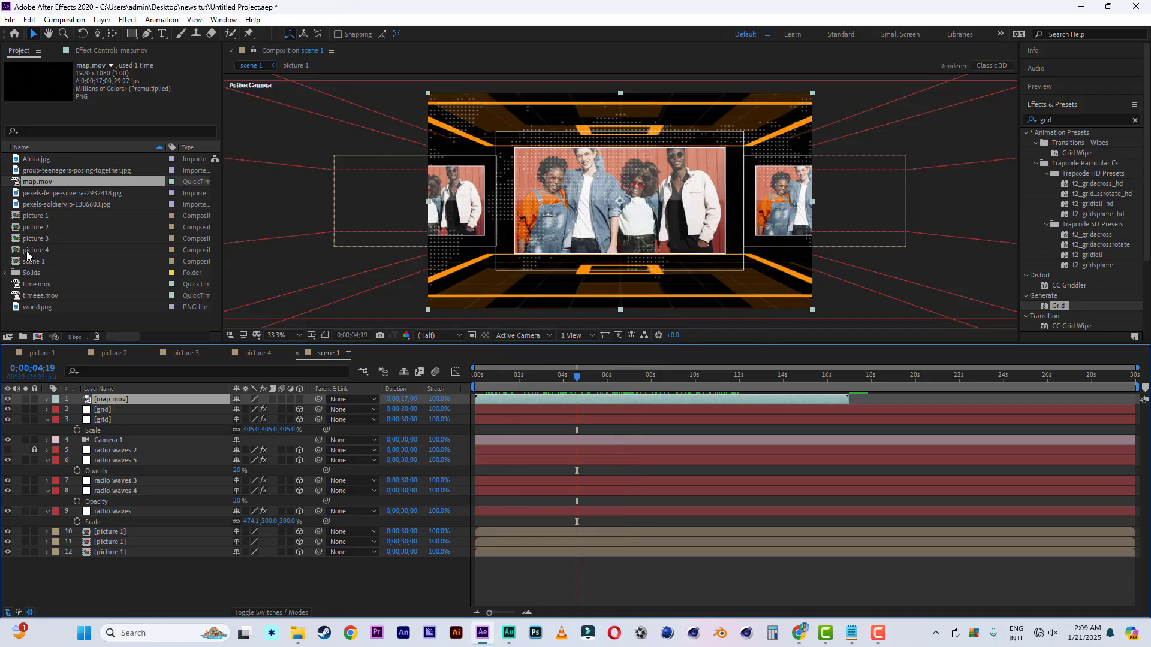
key(Delete)
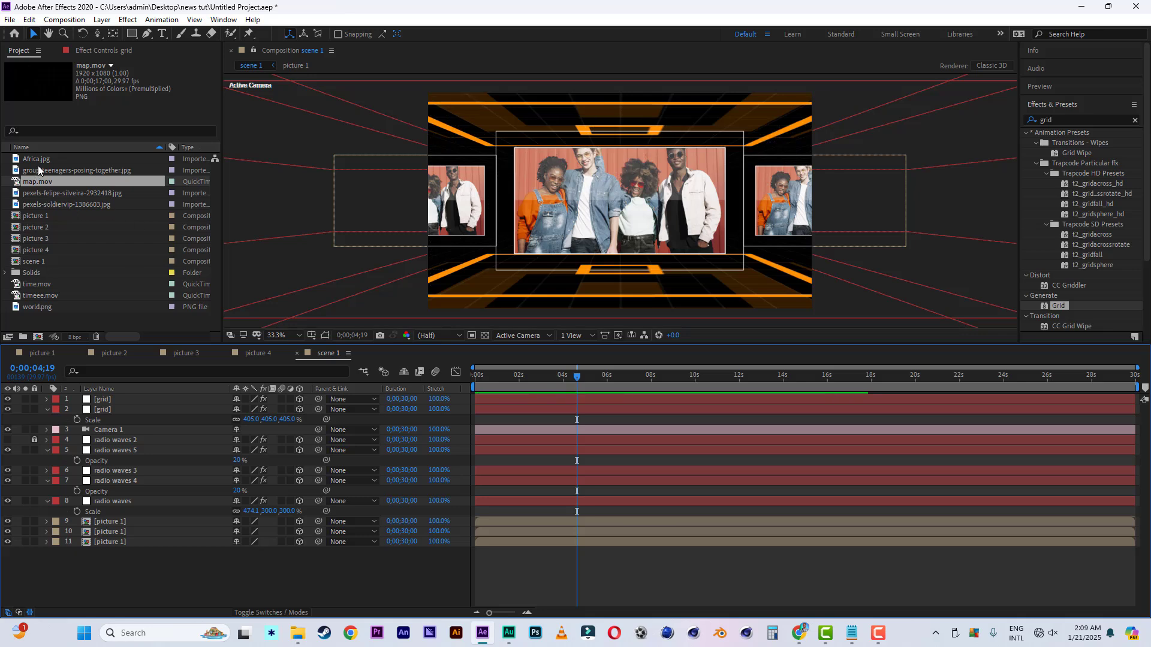
Add world.png as the top layer of scene 1 and scale it to 261%
click(39, 170)
click(38, 304)
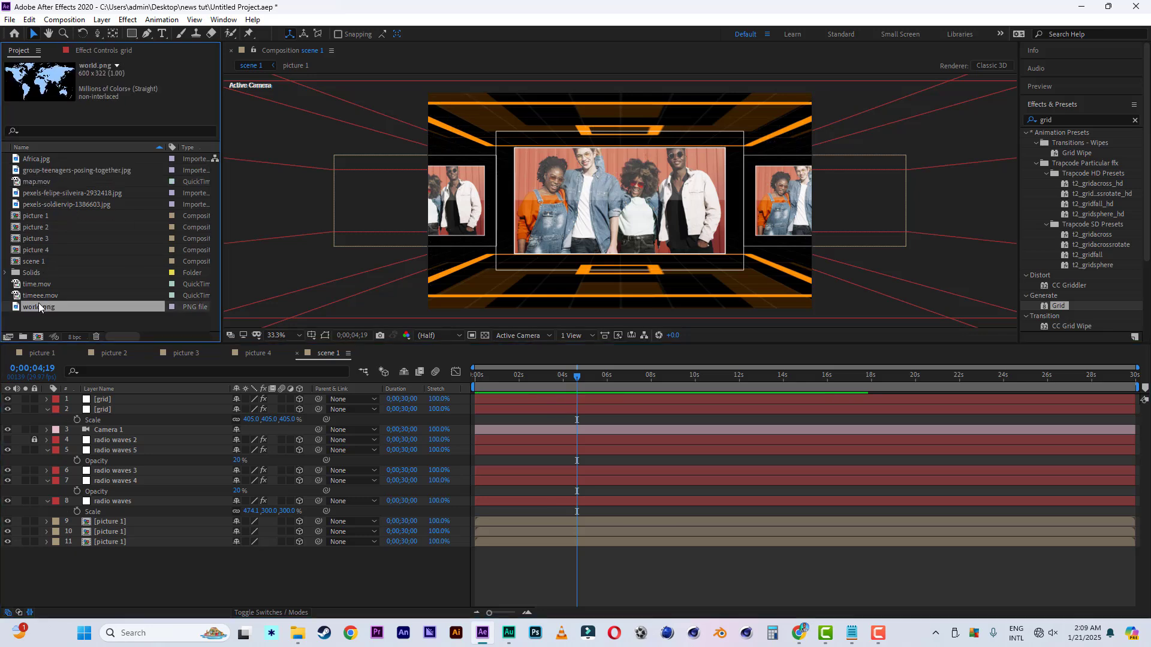
drag(39, 305, 76, 401)
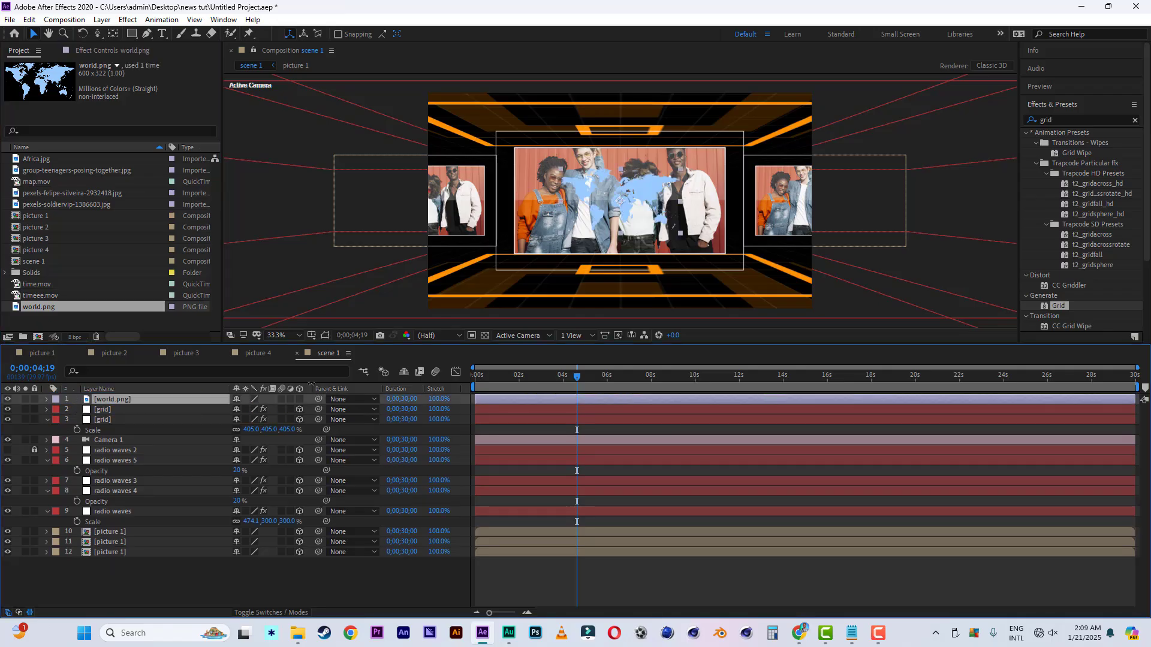
key(s)
drag(277, 409, 371, 408)
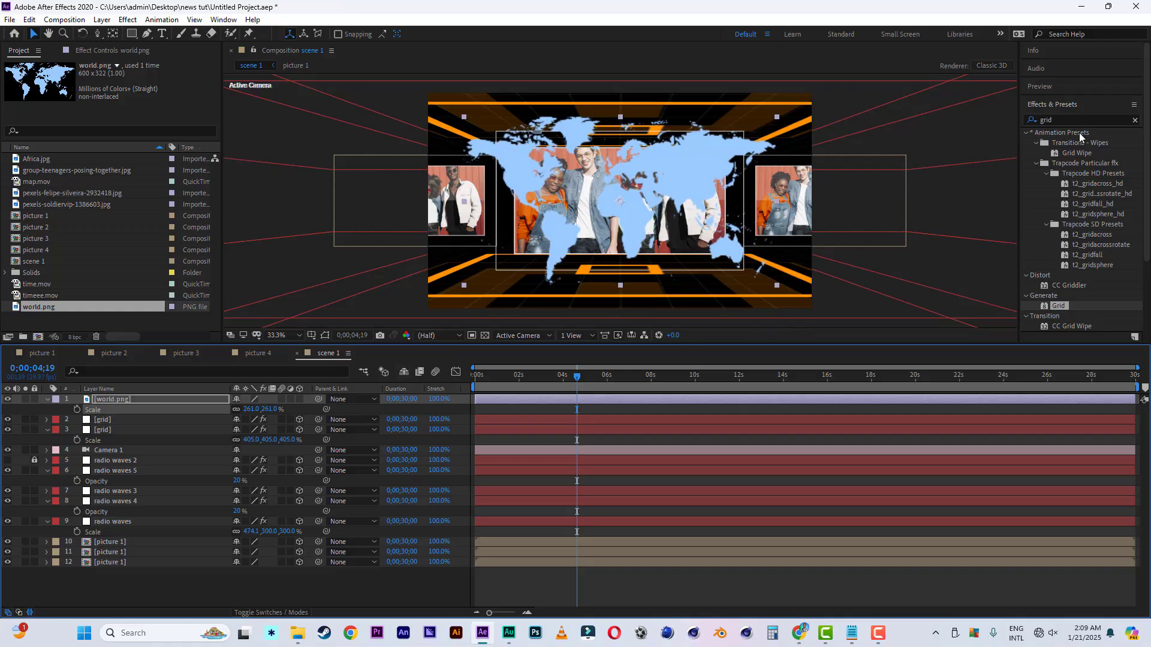
Find the CC Ball Action effect and apply it to the world.png layer
drag(1069, 122, 1035, 122)
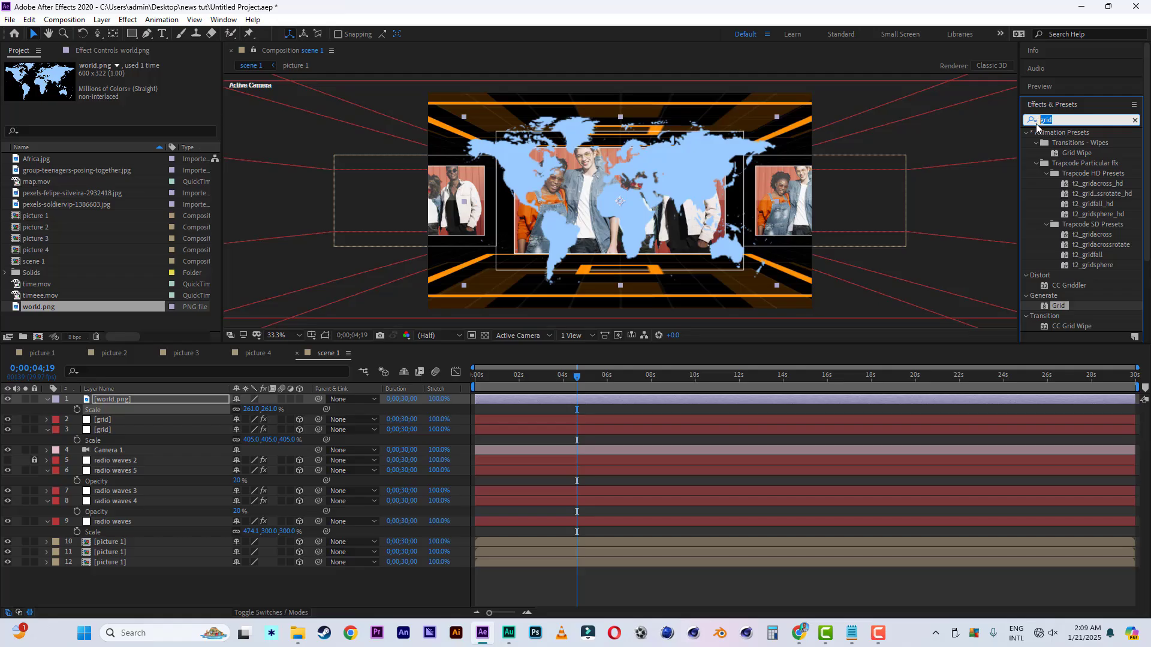
text(b)
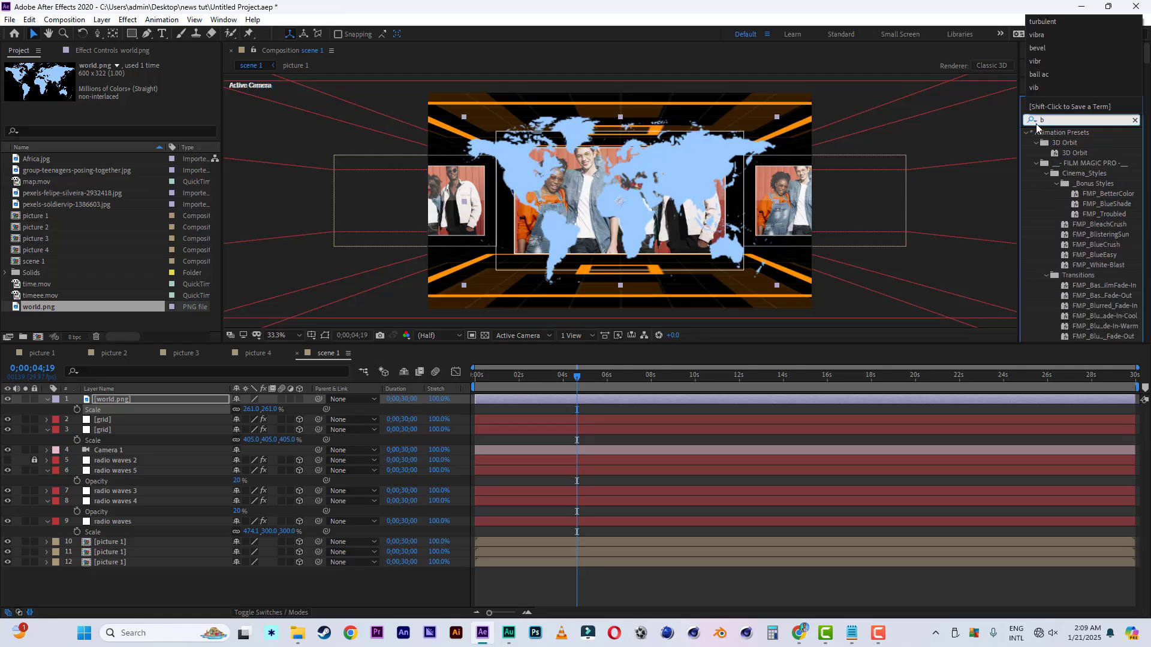
key(BackSpace)
text(cc)
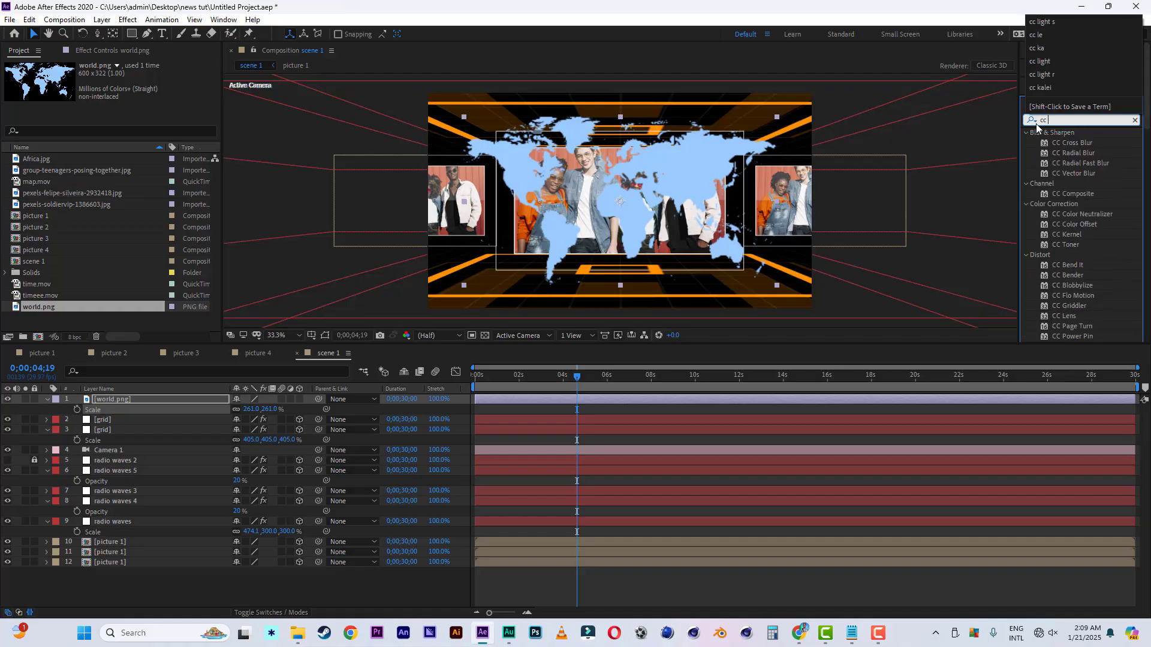
text( ball)
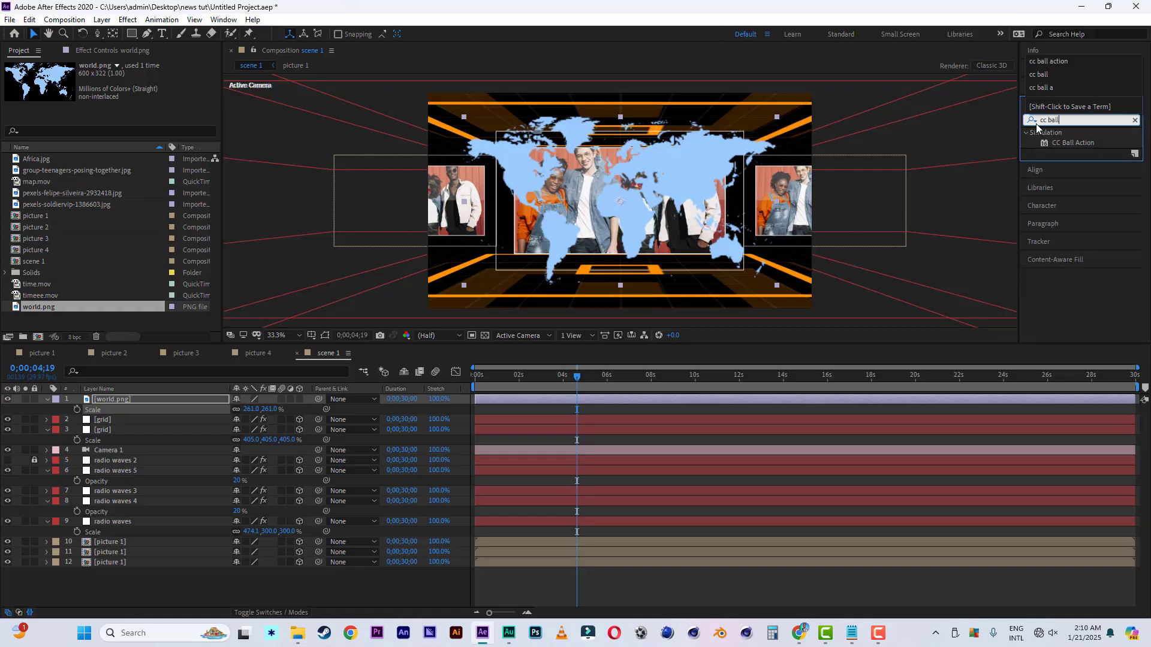
double_click(1077, 143)
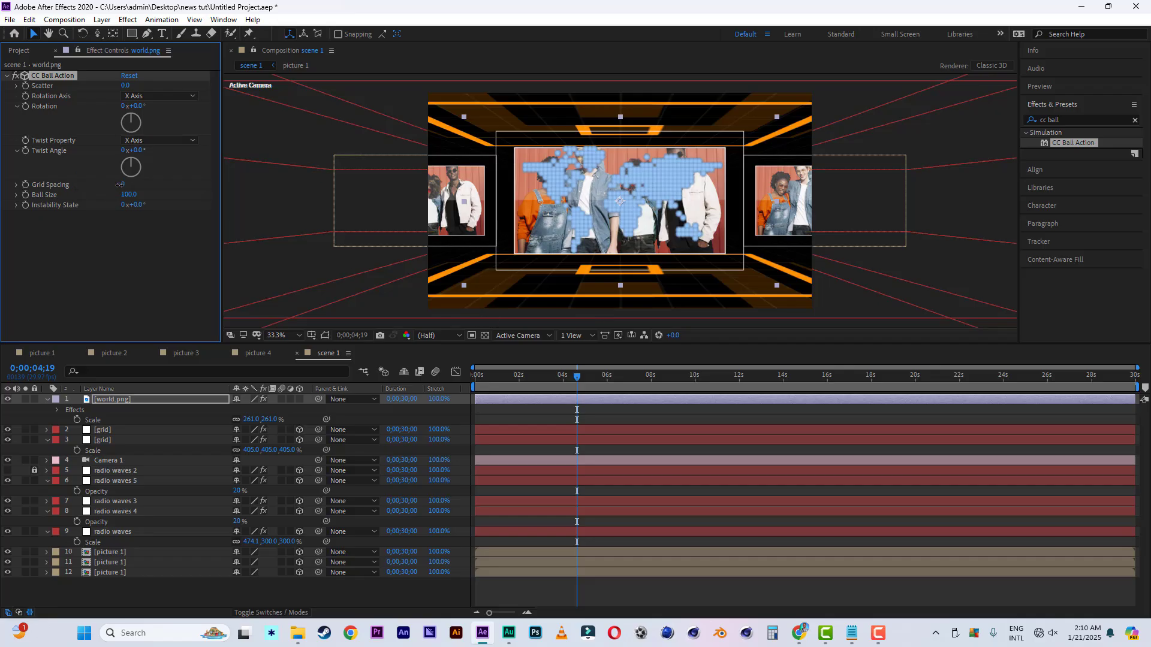
Set CC Ball Action's Grid Spacing to 2 and Ball Size to 51, with the world.png layer scaled to 444%
drag(119, 185, 119, 186)
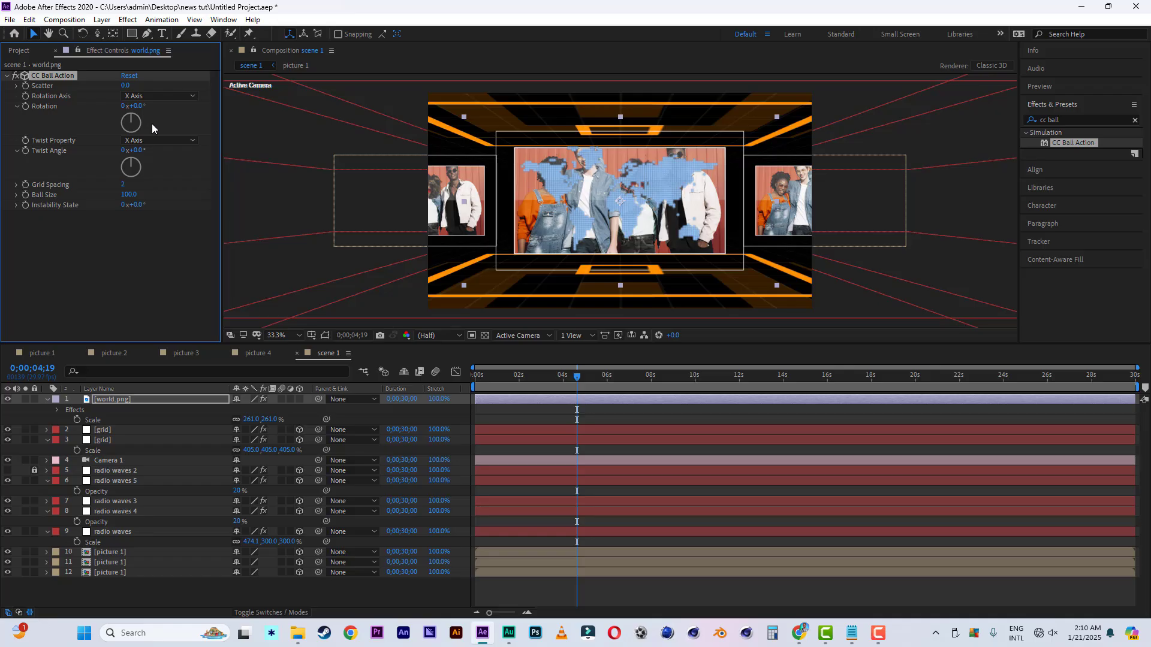
drag(137, 195, 121, 195)
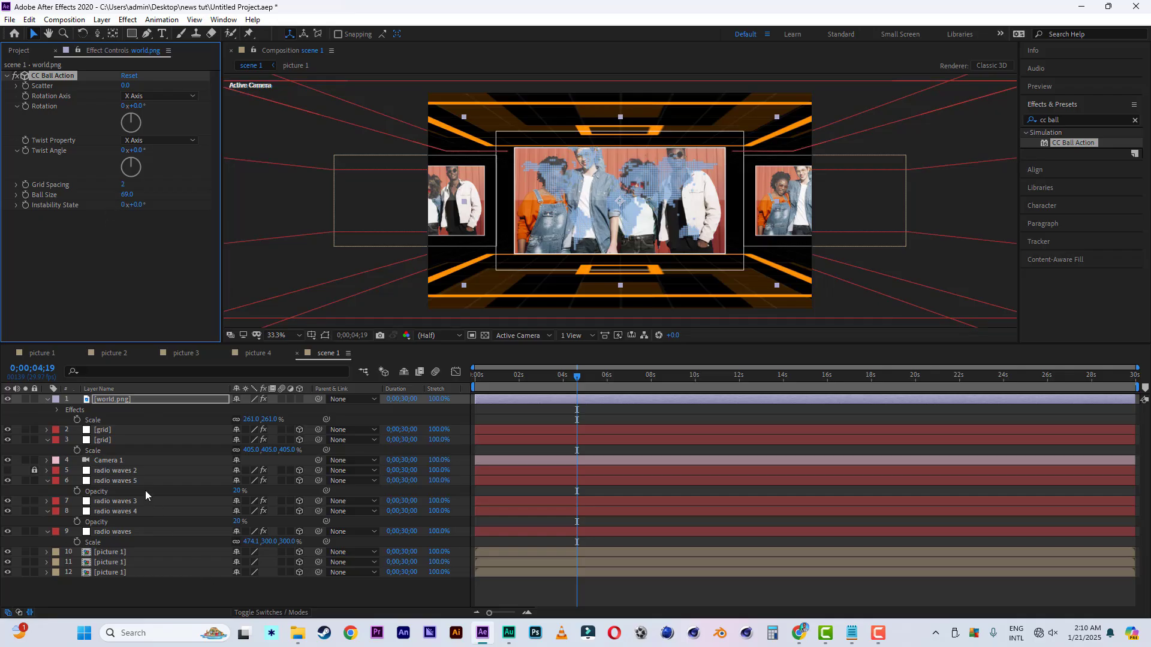
drag(270, 419, 384, 424)
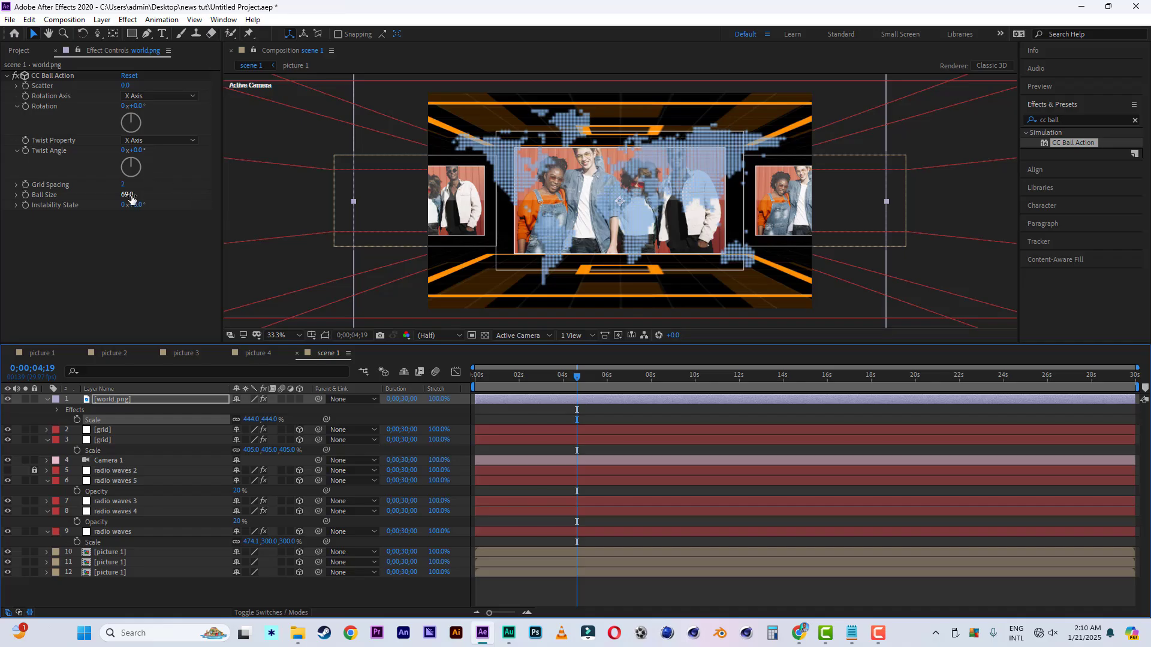
drag(131, 194, 121, 195)
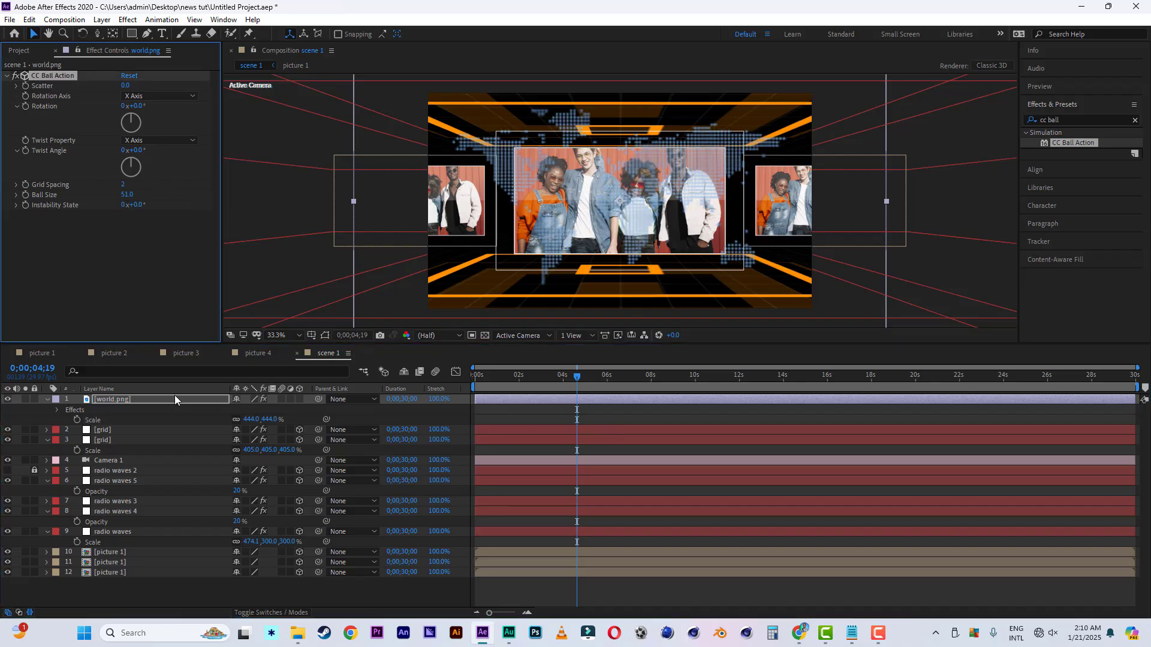
Replace the world.png layer with map.mov at the top of scene 1's layer stack
click(116, 401)
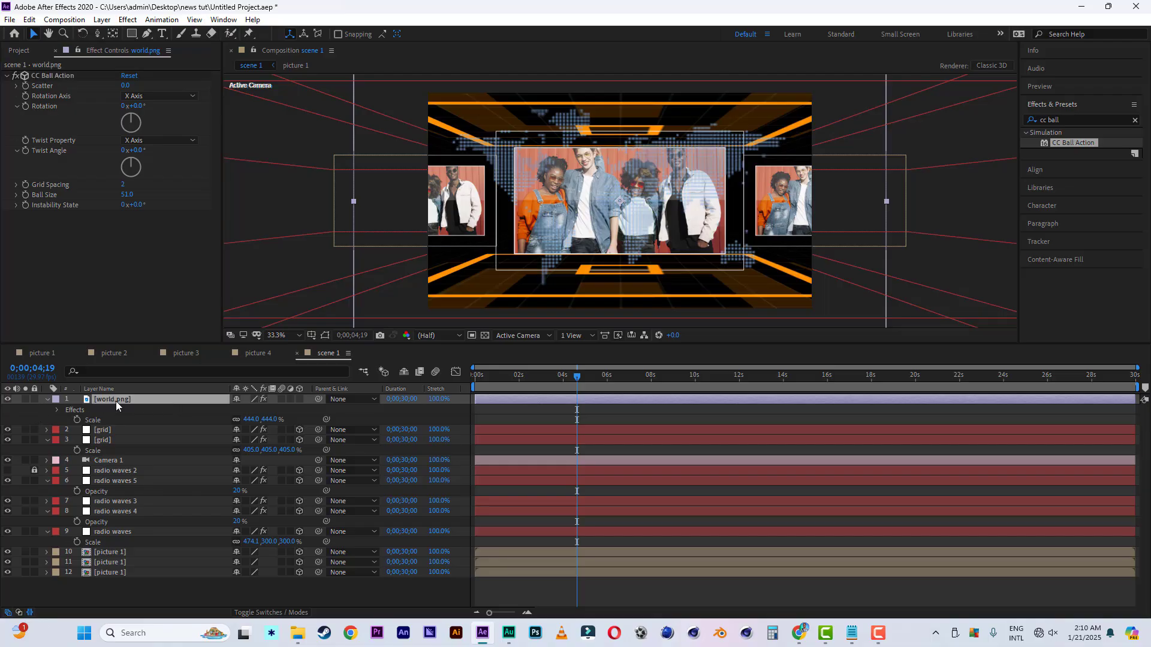
key(Delete)
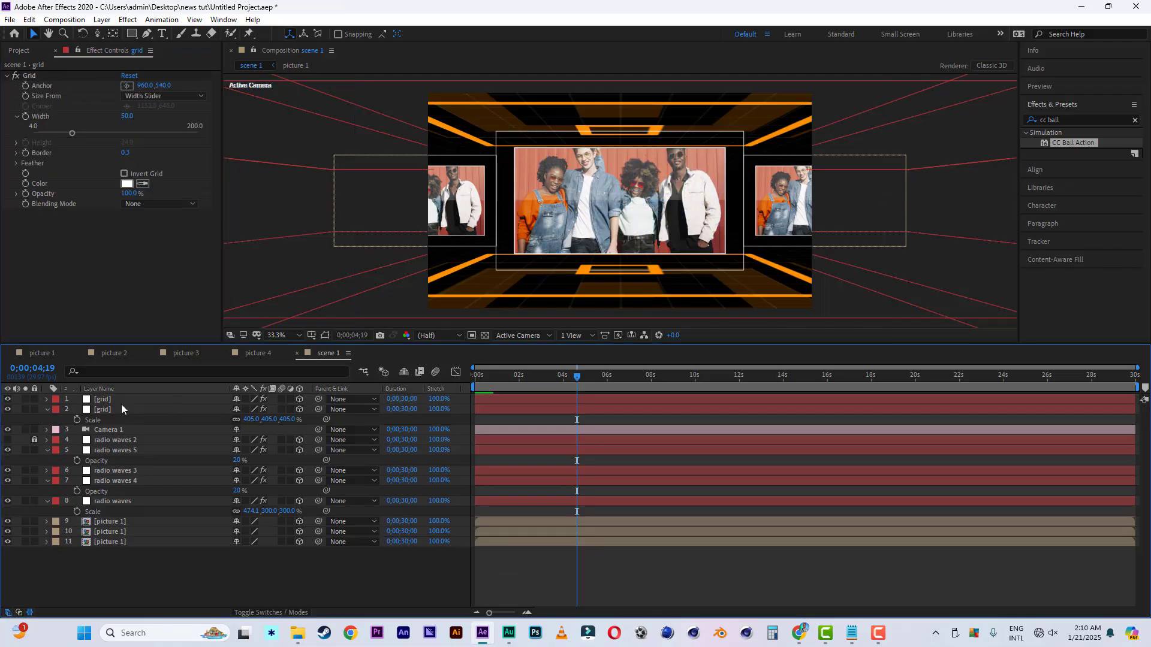
click(18, 53)
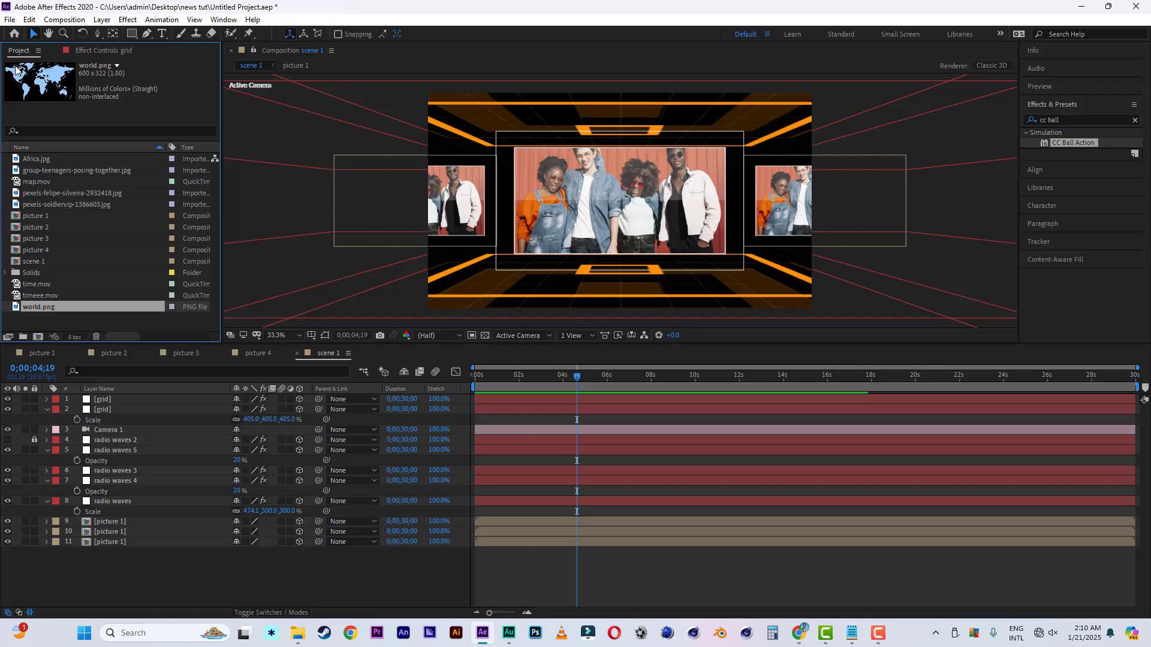
click(39, 182)
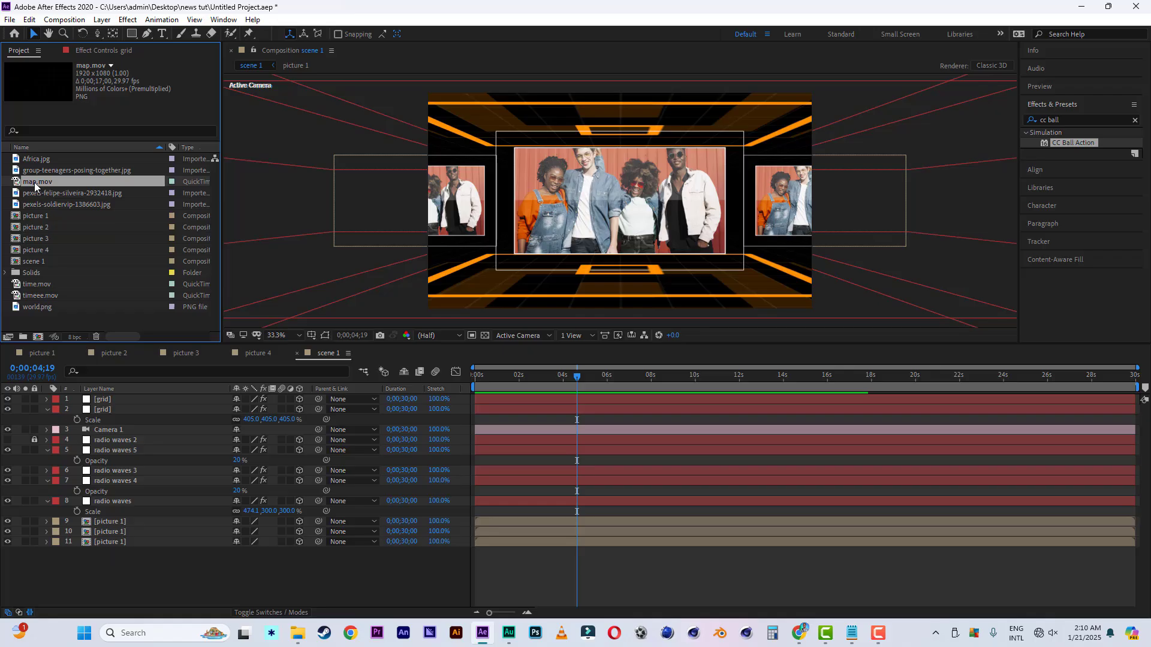
drag(34, 182, 117, 400)
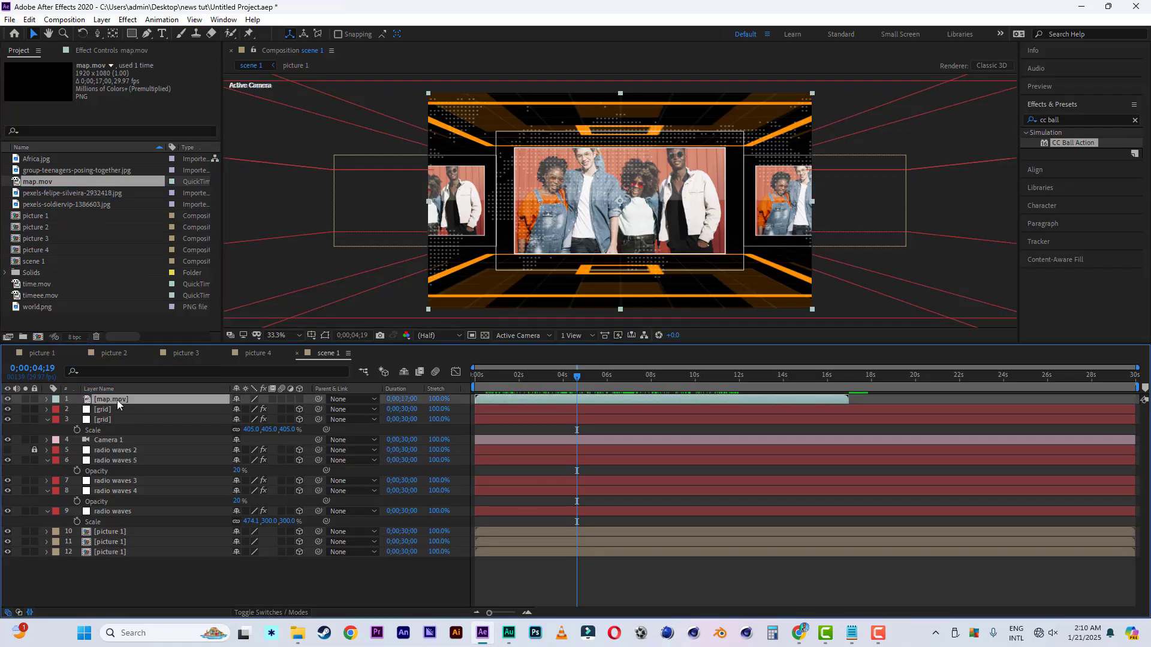
Apply the Fill effect to the map.mov layer and sample its color from the orange radio waves
click(1069, 120)
text(f)
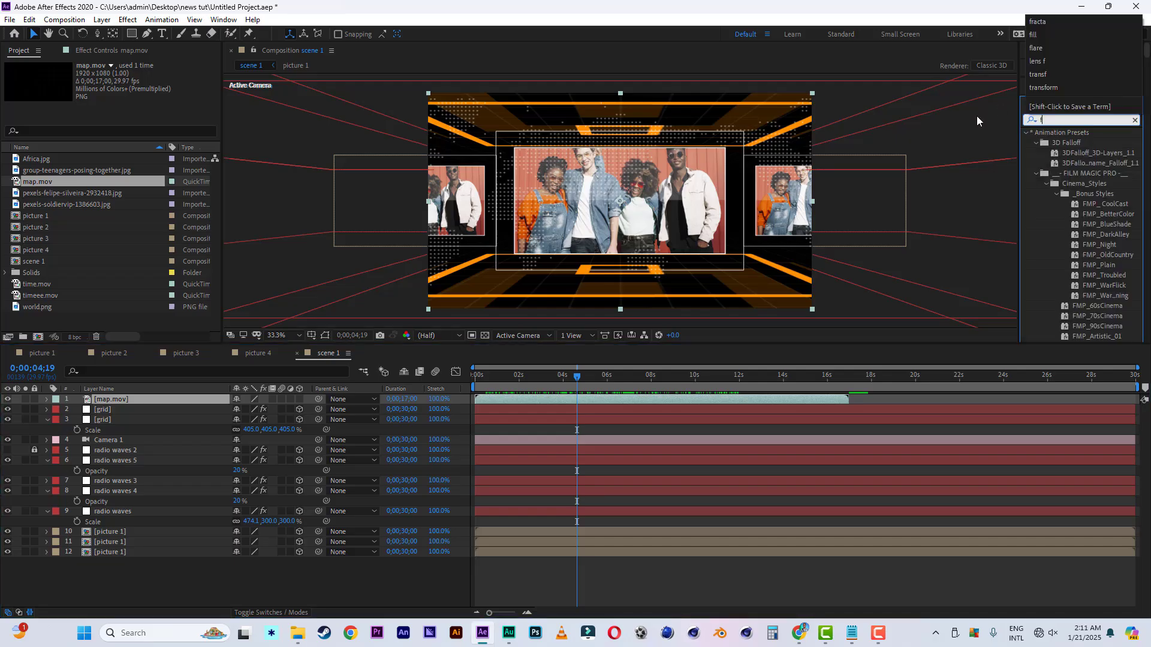
text(ill)
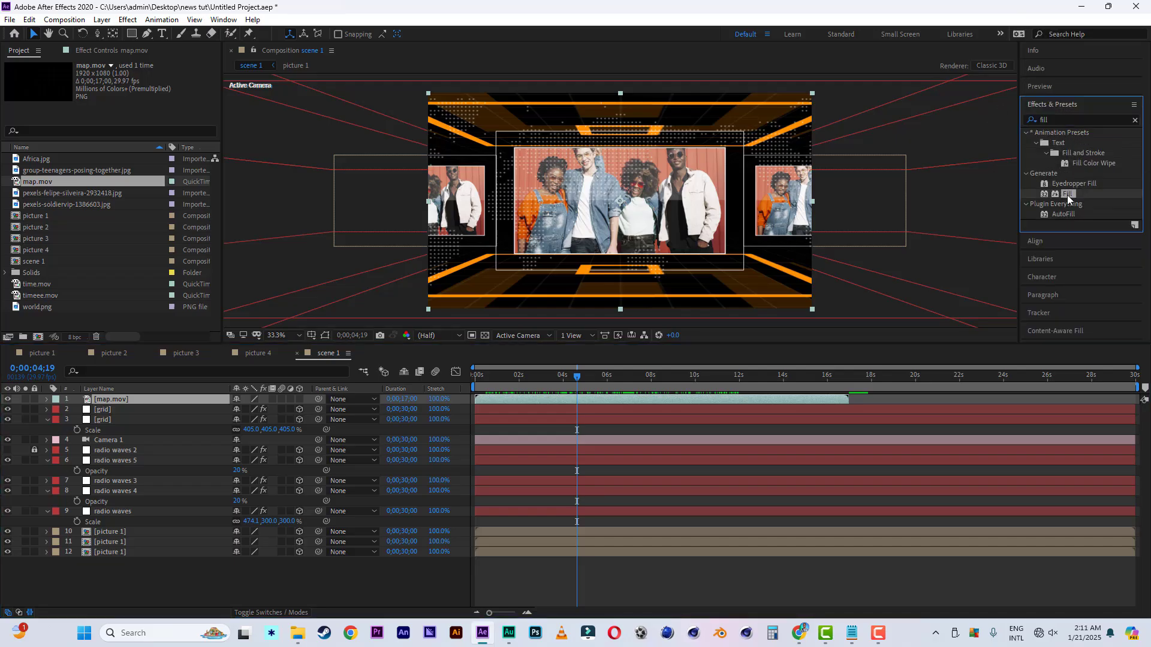
double_click(1067, 194)
click(142, 106)
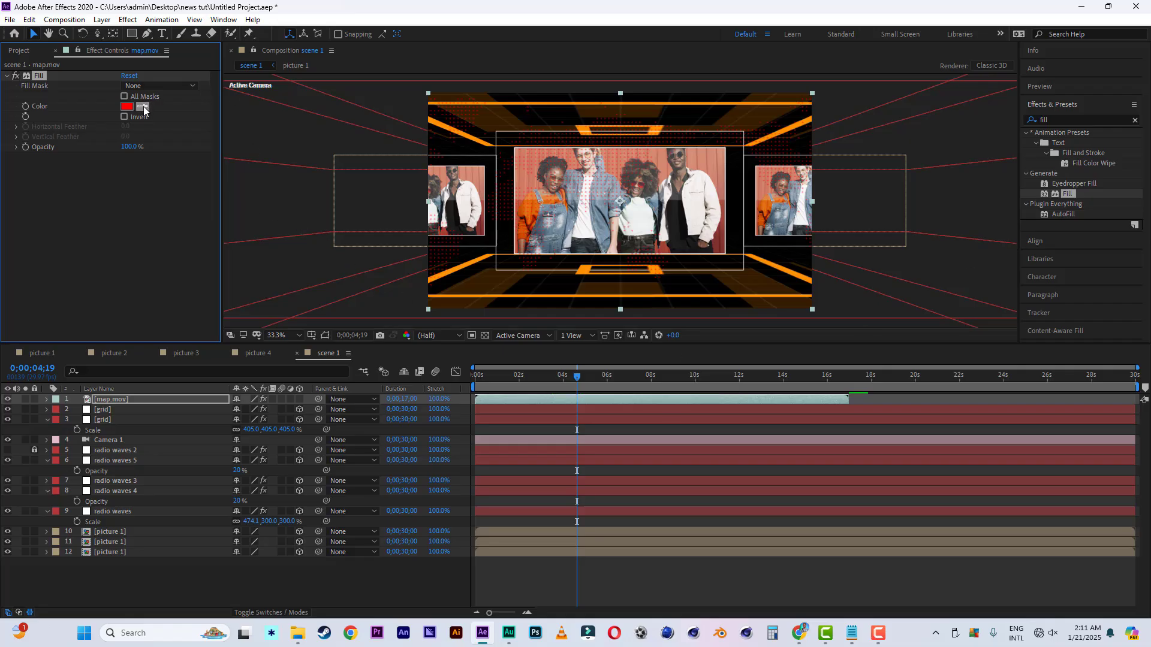
click(474, 260)
Move the map.mov layer below all the picture 1 layers and preview the scene from the start
drag(108, 400, 114, 554)
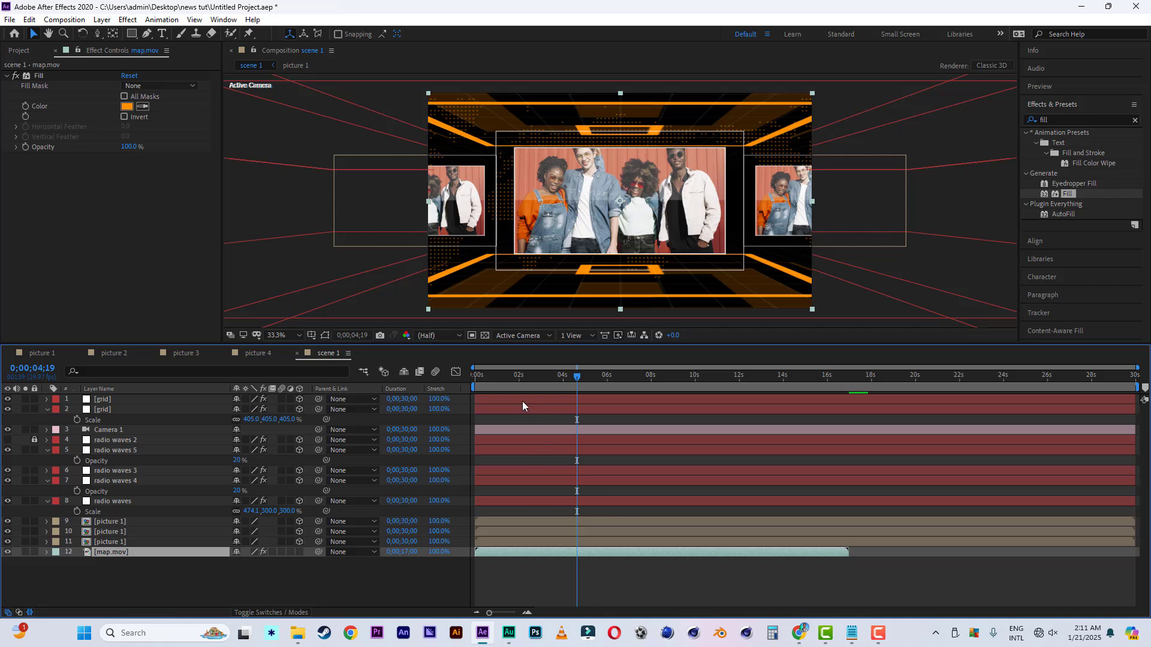
drag(516, 377, 421, 373)
key(space)
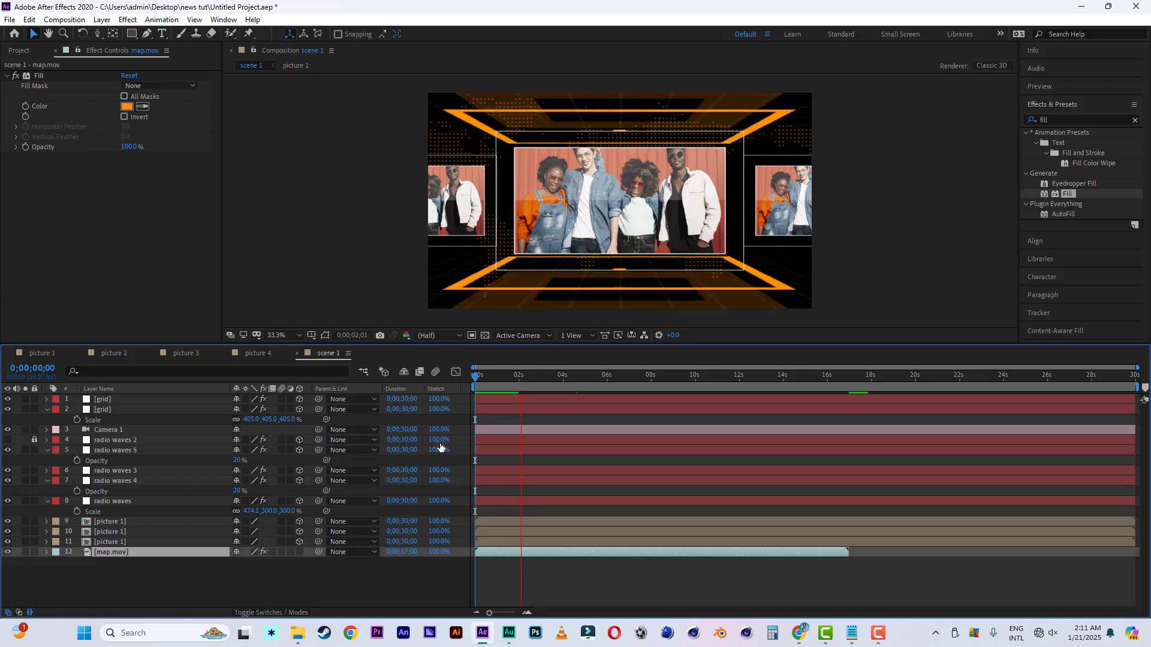
Make the map.mov layer 3D and, in Custom View 1, push it back in depth far behind the center picture
key(space)
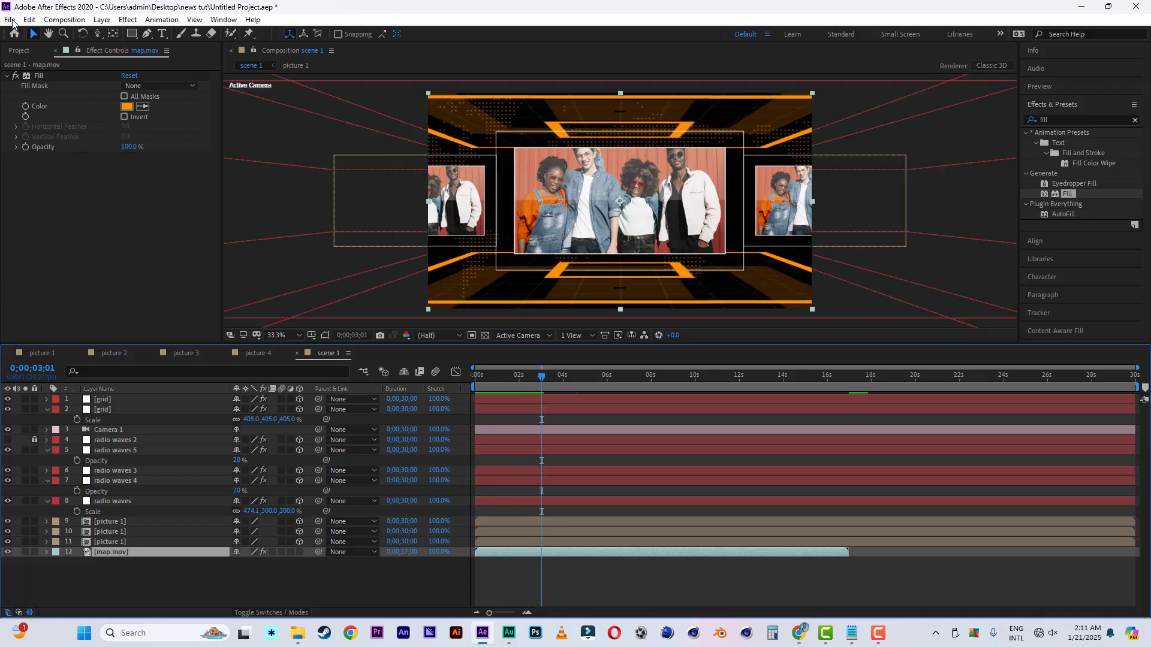
click(11, 20)
key(Escape)
click(300, 552)
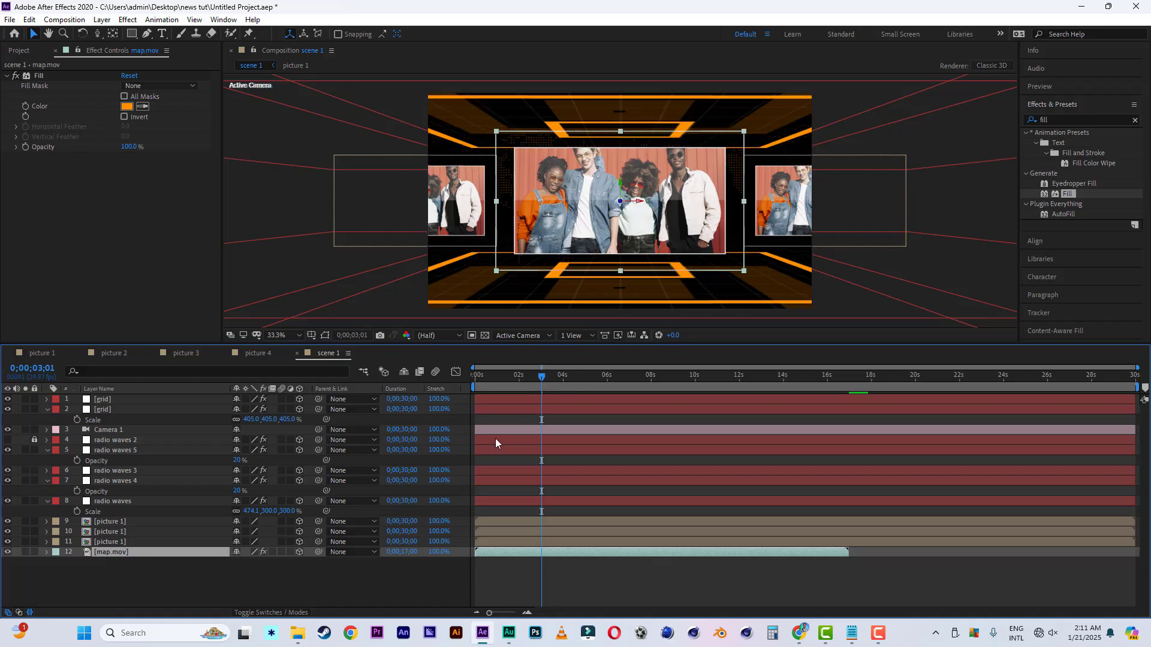
click(523, 336)
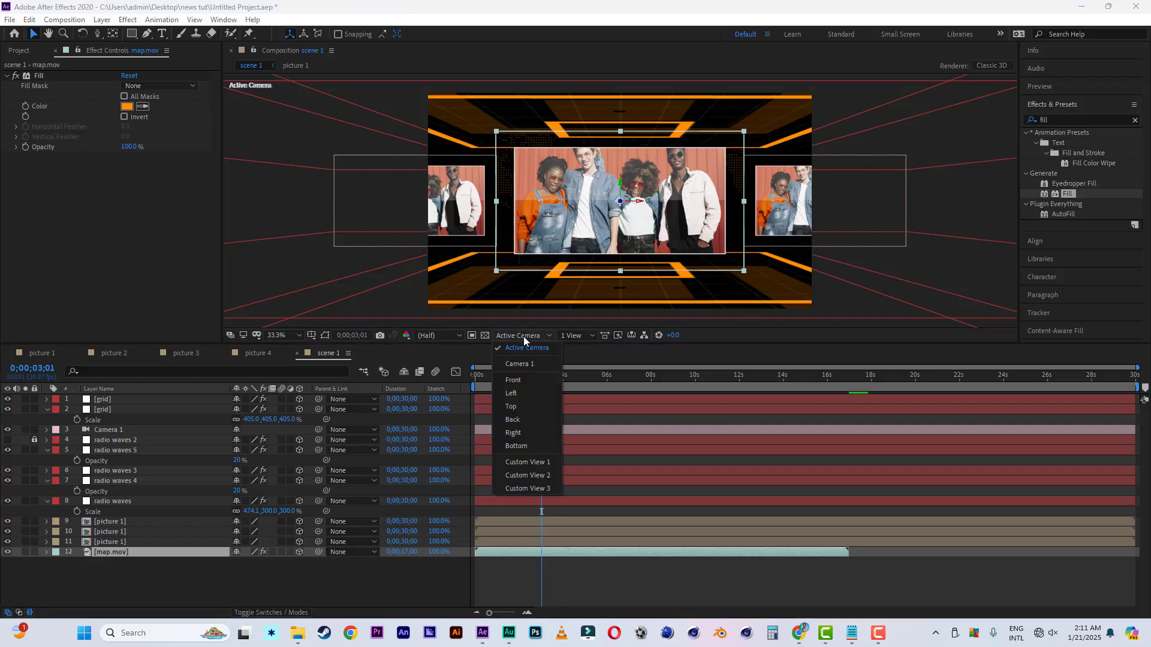
click(518, 463)
drag(636, 211, 490, 130)
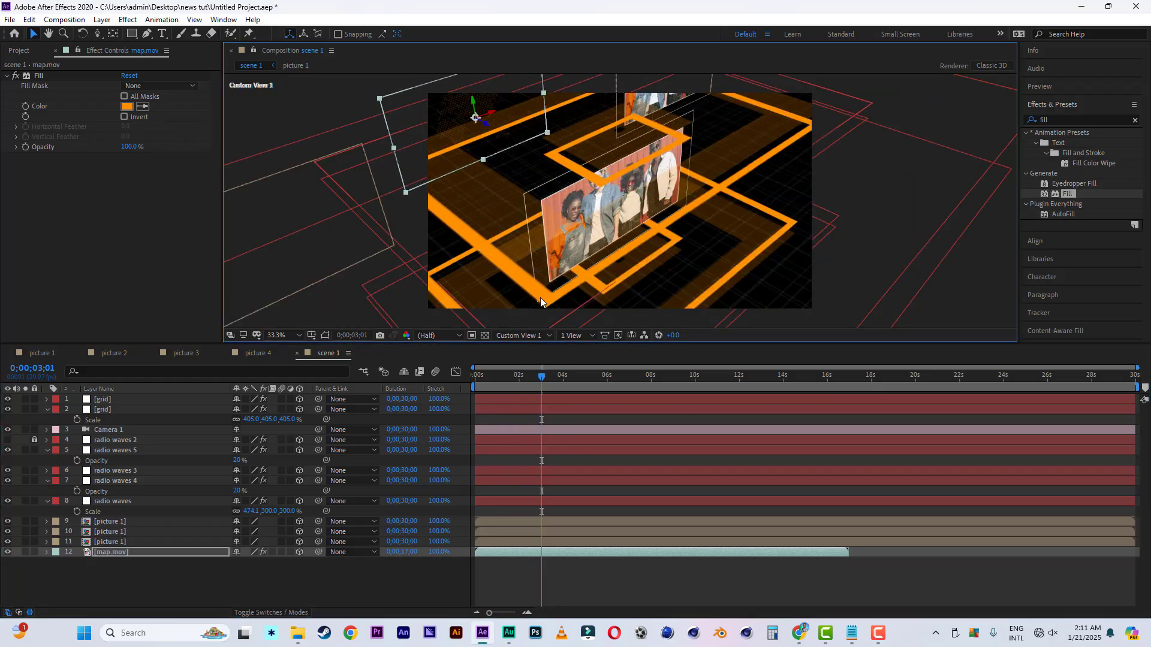
Return the composition to the Active Camera view and scale the map.mov layer to 336%
click(516, 336)
click(518, 385)
key(s)
drag(282, 566, 421, 558)
Save the project and preview scene 1 from the start
click(9, 20)
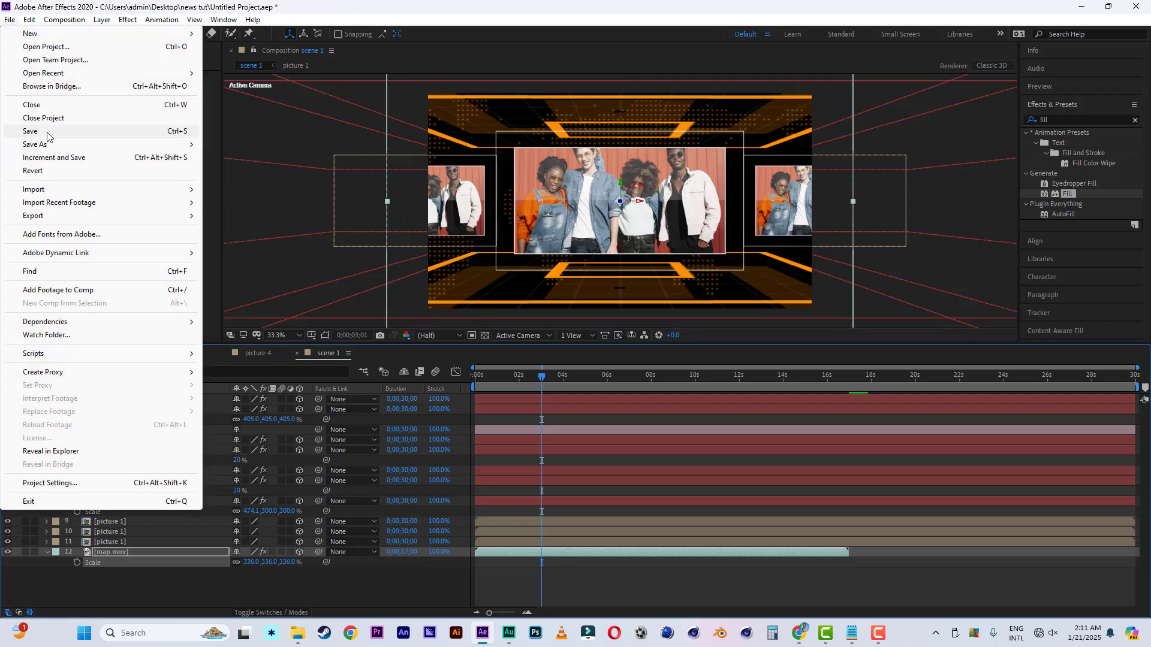
click(48, 133)
drag(484, 379, 432, 380)
key(space)
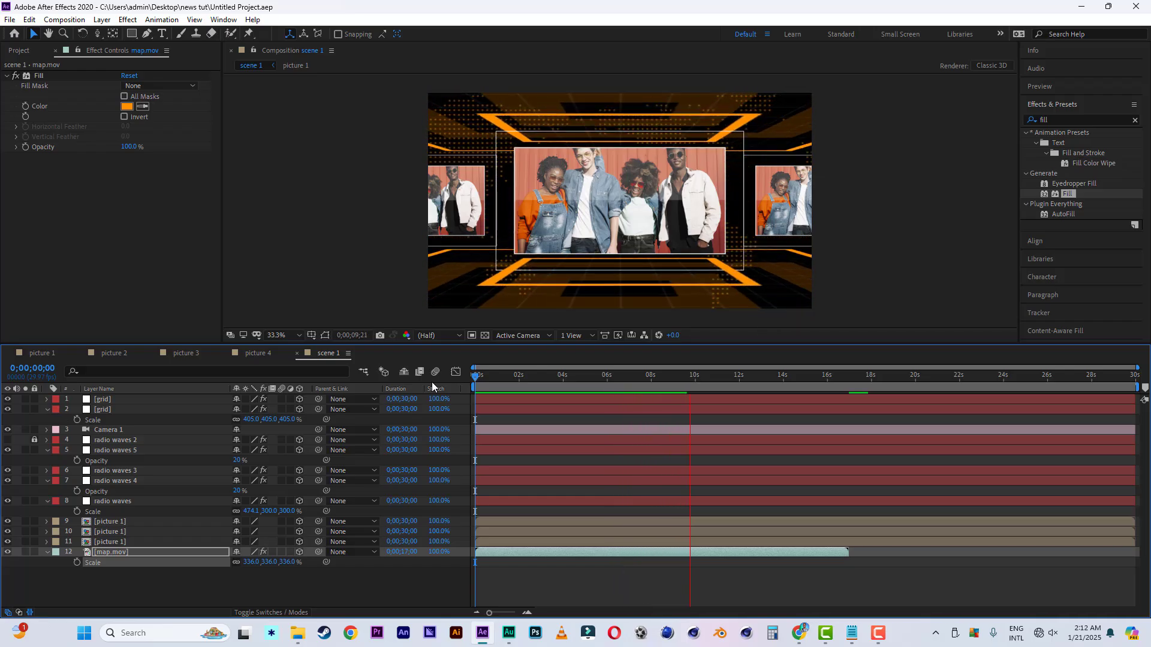
Stop at 0;00;03;27, then unlock the radio waves 2 layer, turn its visibility on and select it
click(561, 376)
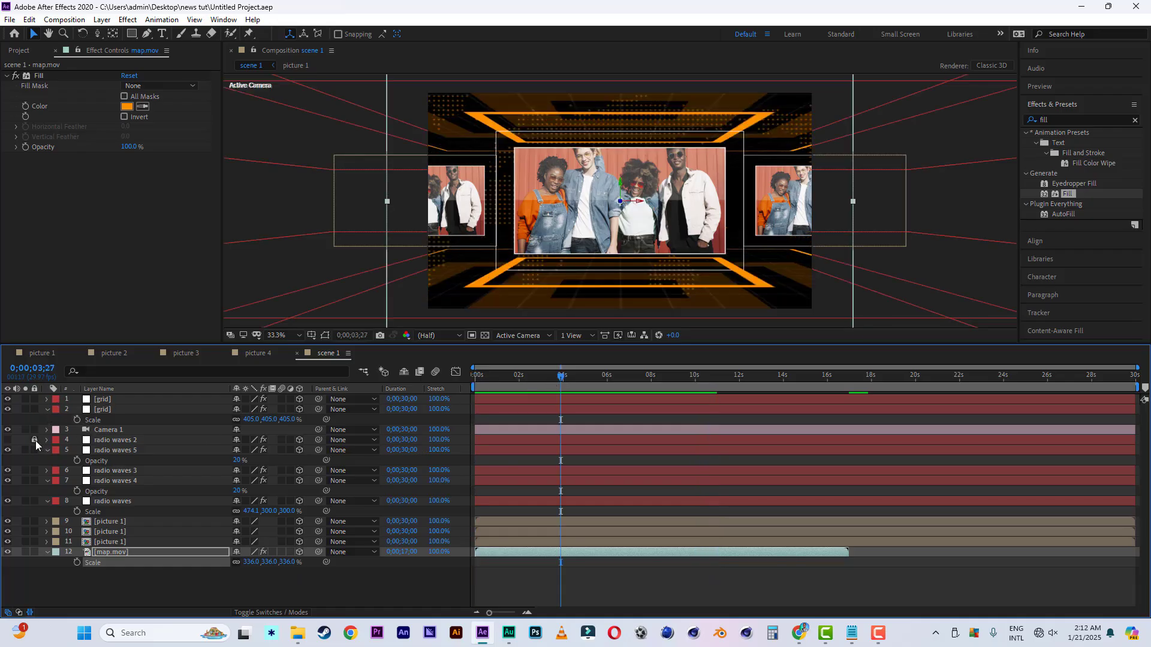
click(104, 441)
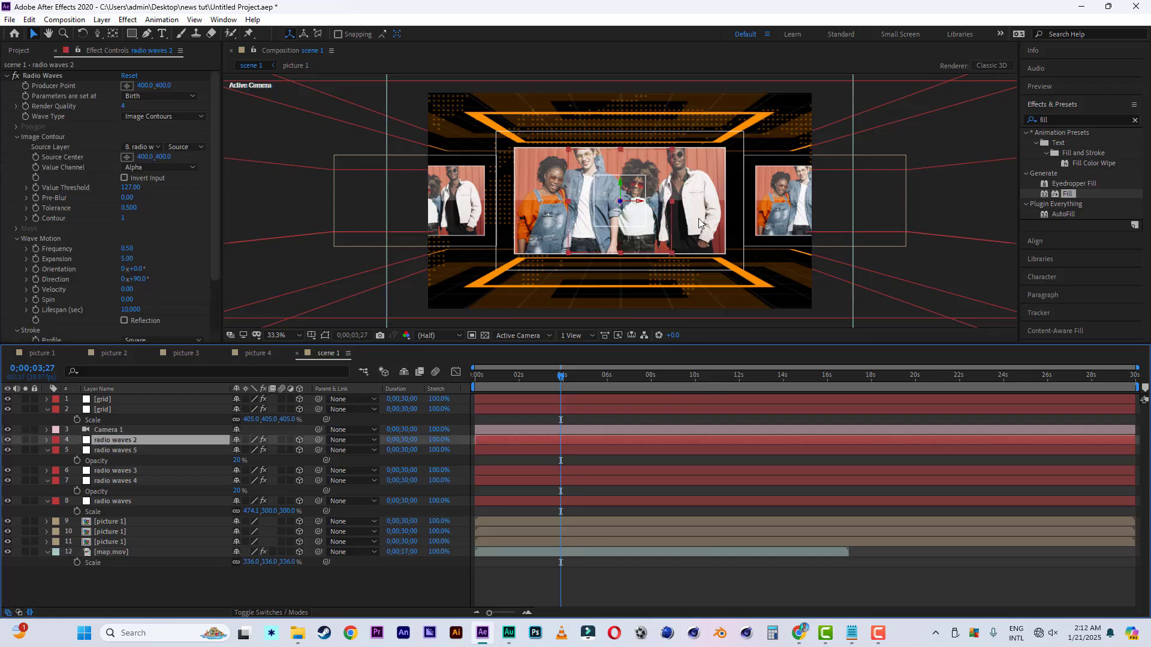
Move the radio waves 2 square to the scene's upper-right corner, adjusting its depth in Custom View 1 before returning to Active Camera
drag(640, 205, 780, 121)
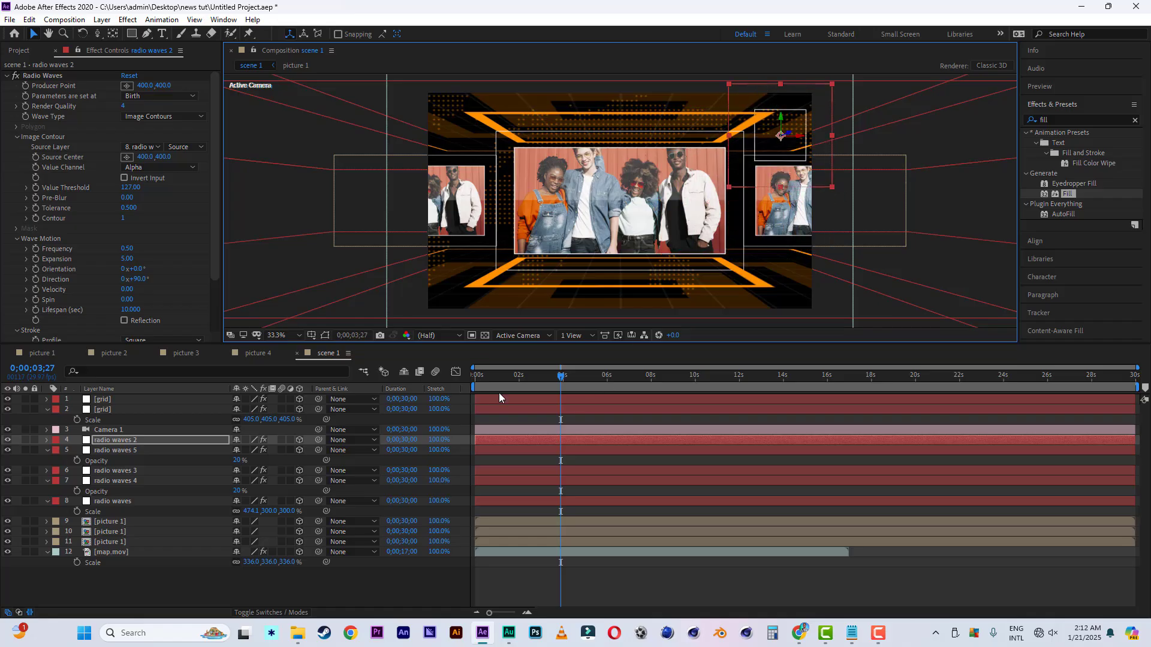
click(516, 335)
click(527, 462)
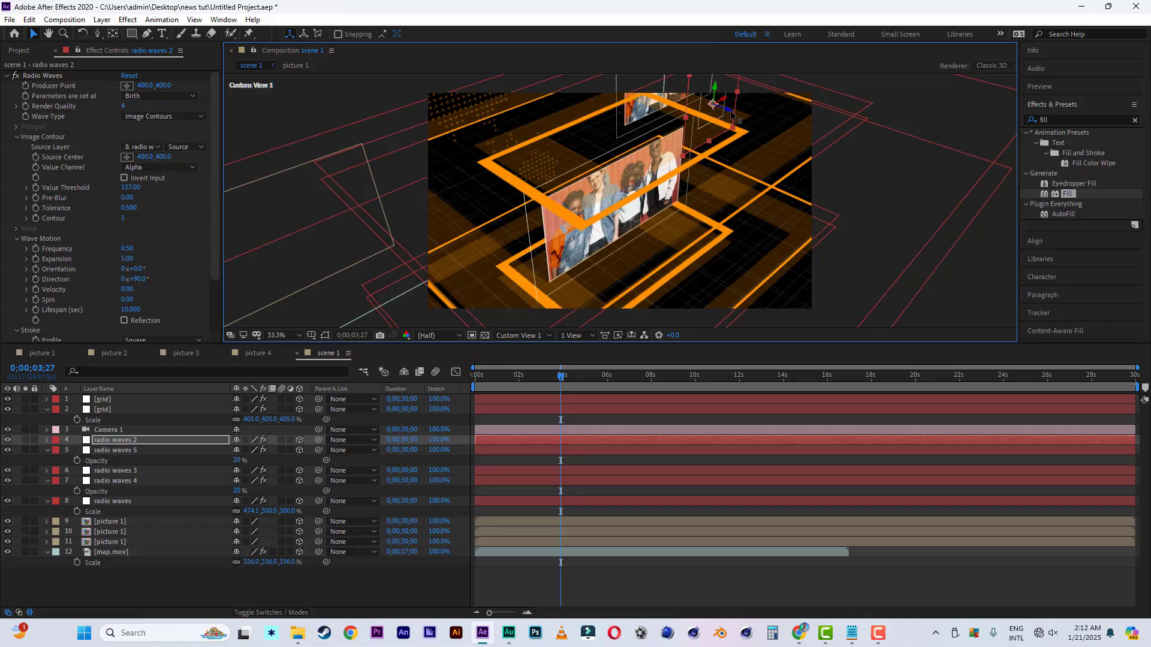
drag(764, 123, 778, 130)
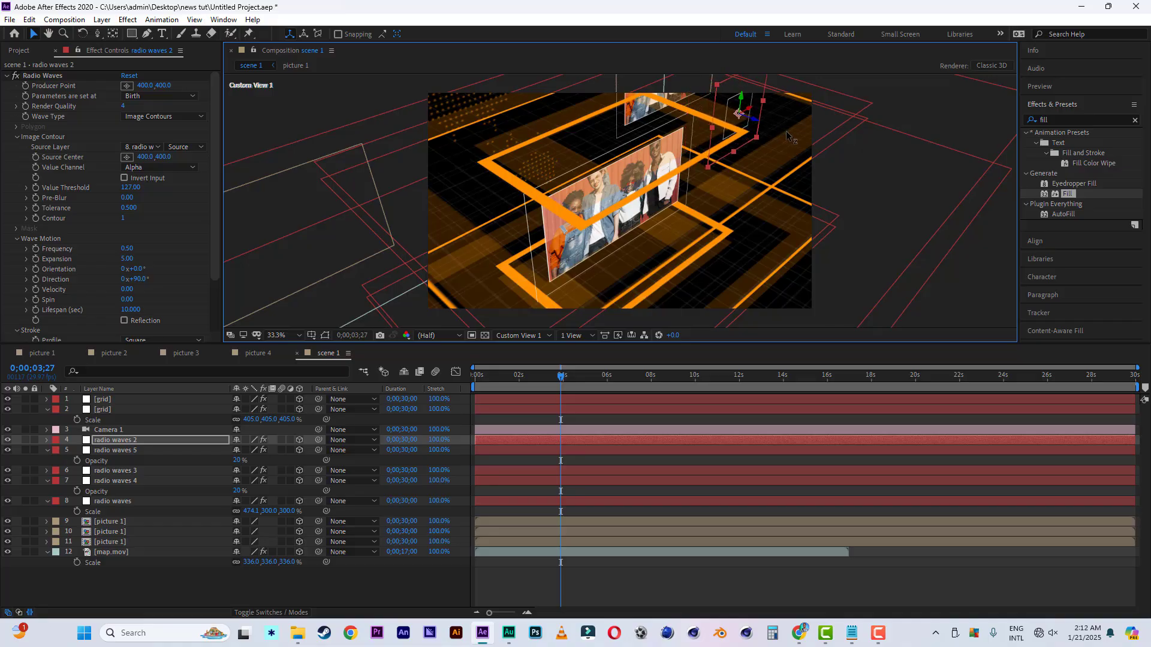
click(538, 337)
click(523, 368)
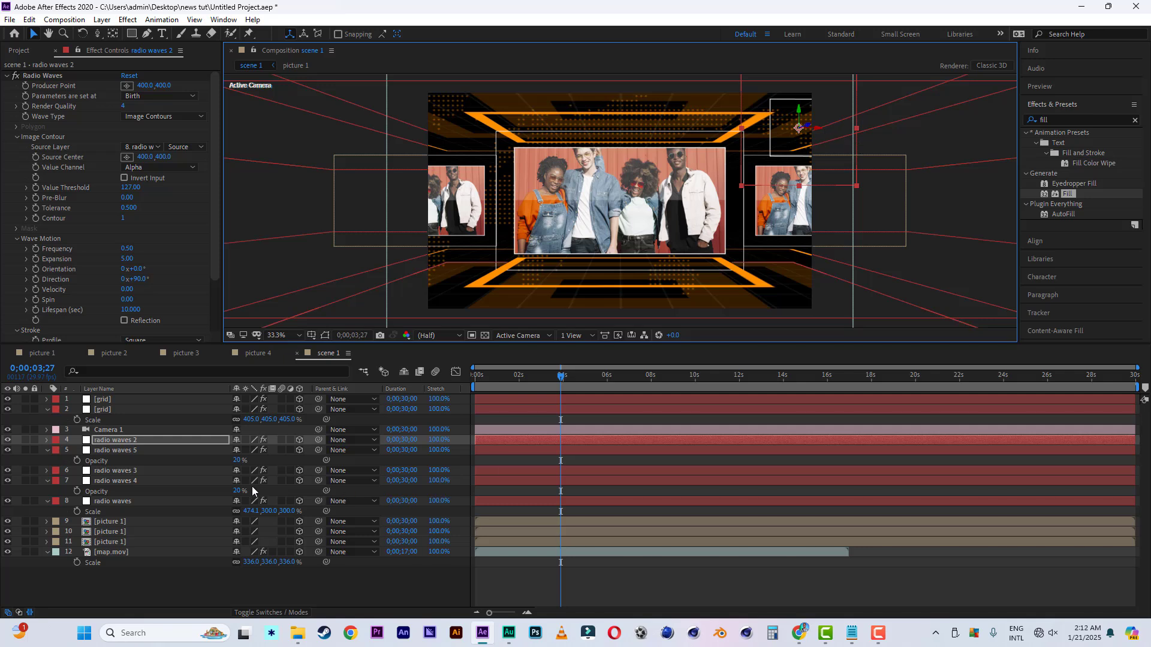
Duplicate radio waves 2, place the copy at the scene's upper left and scale it to 56%
key(ctrl+d)
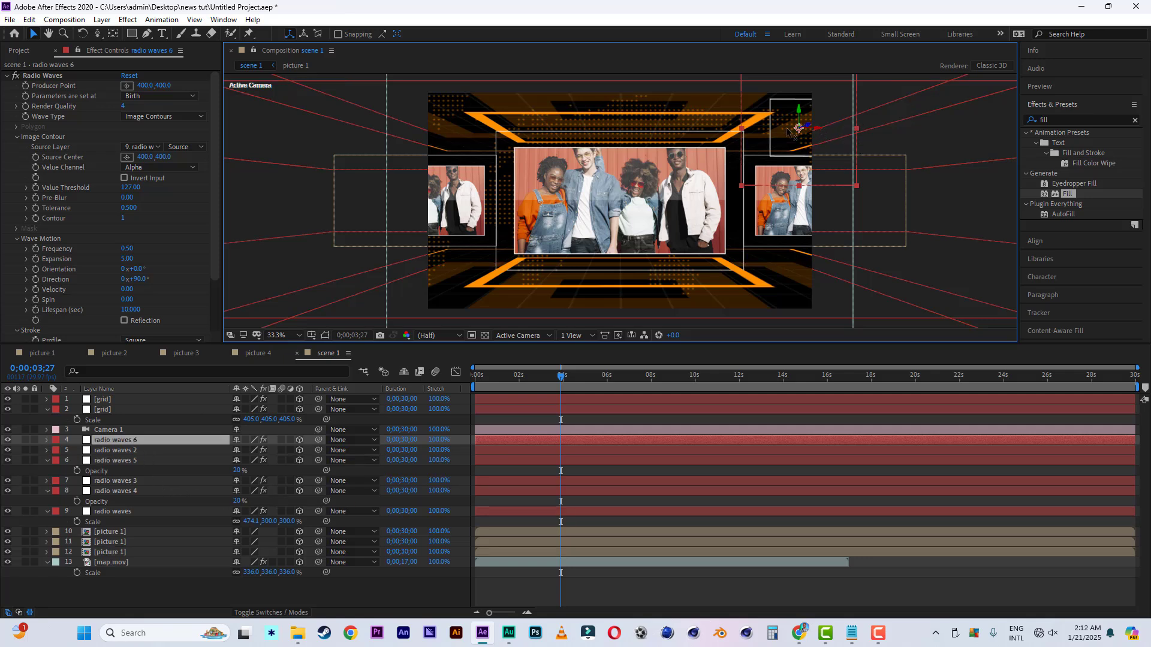
drag(789, 132, 442, 116)
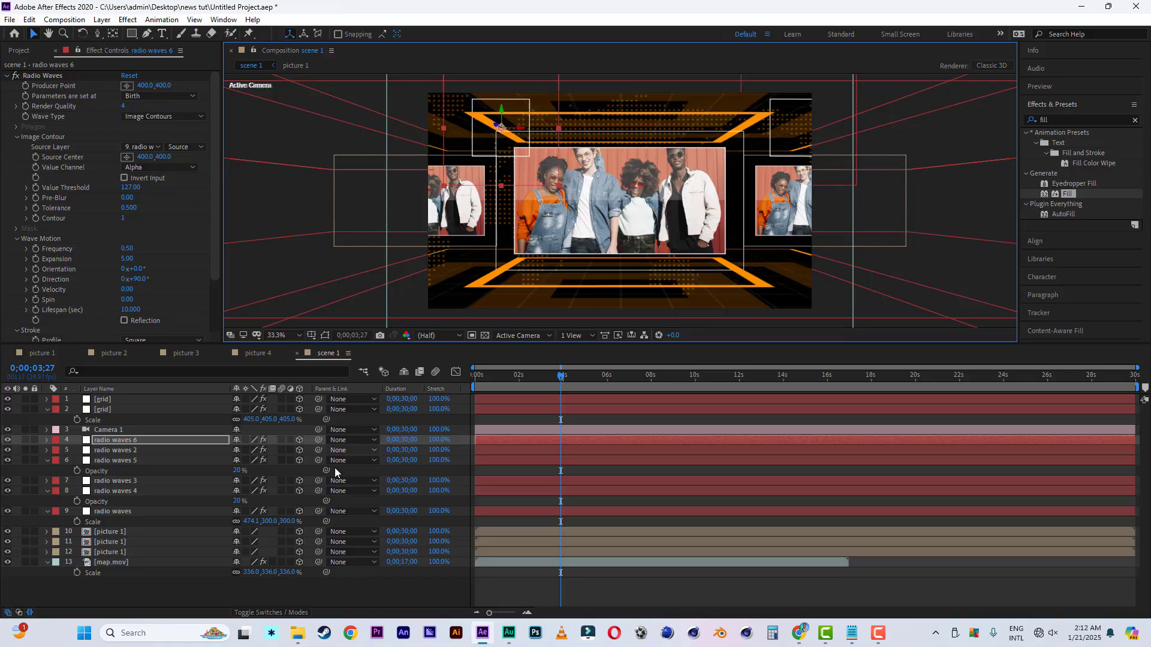
key(s)
drag(291, 450, 264, 450)
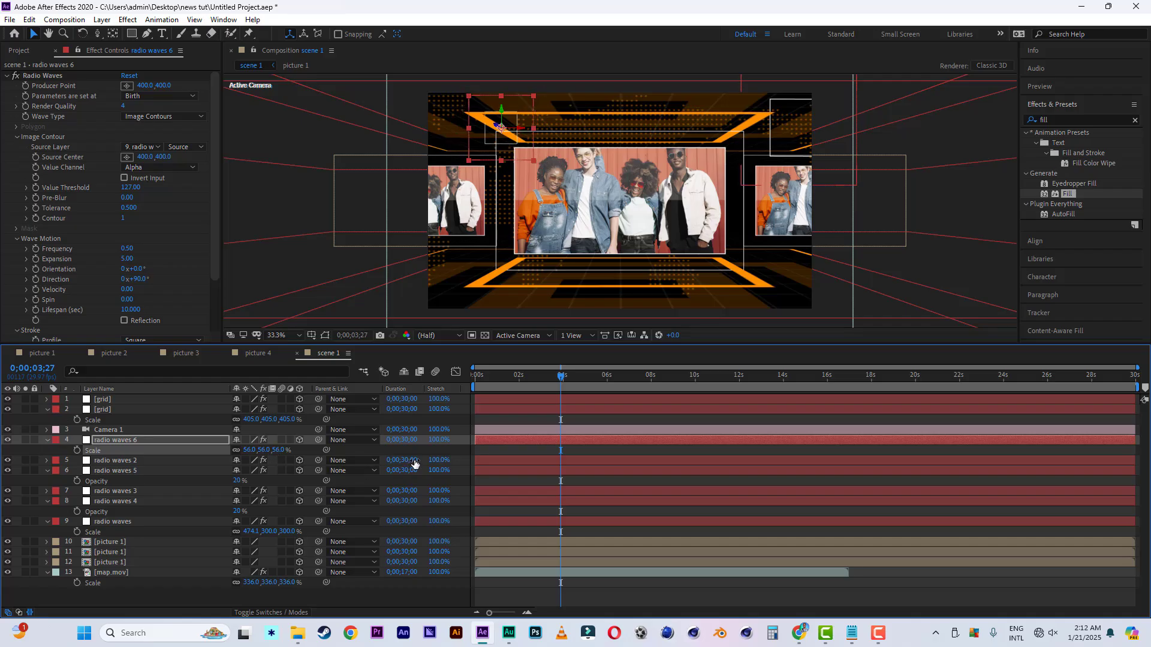
Duplicate the 56% square, place the copy below the centre picture, and save the project
key(ctrl+d)
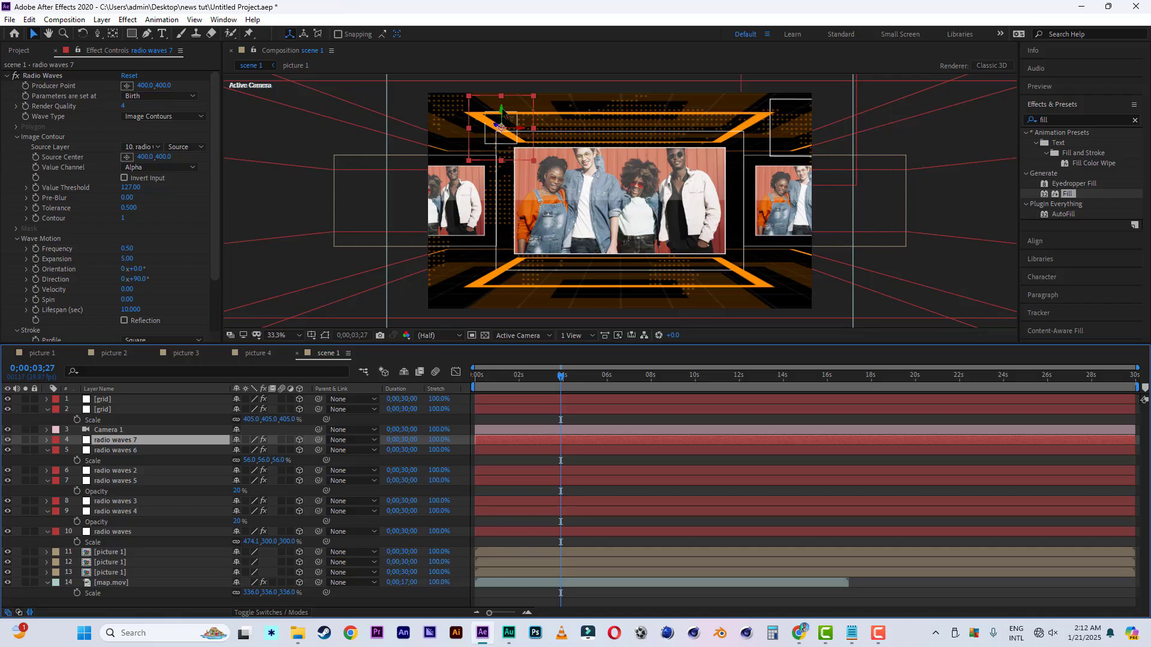
drag(503, 114, 481, 321)
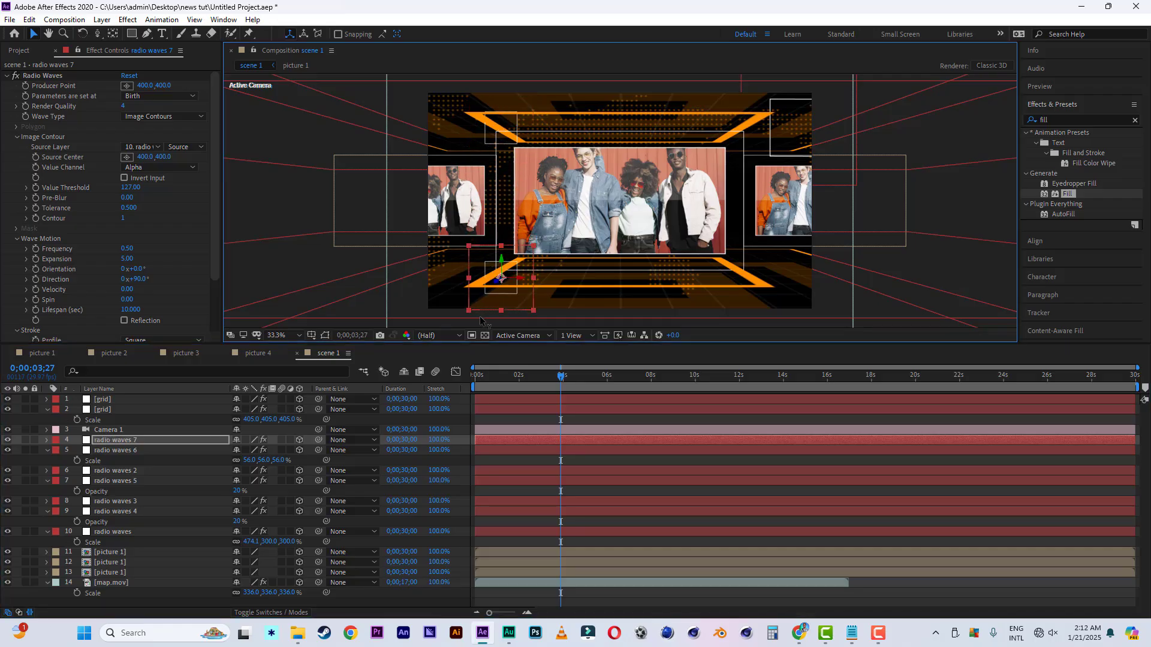
drag(563, 287, 598, 275)
key(ctrl+s)
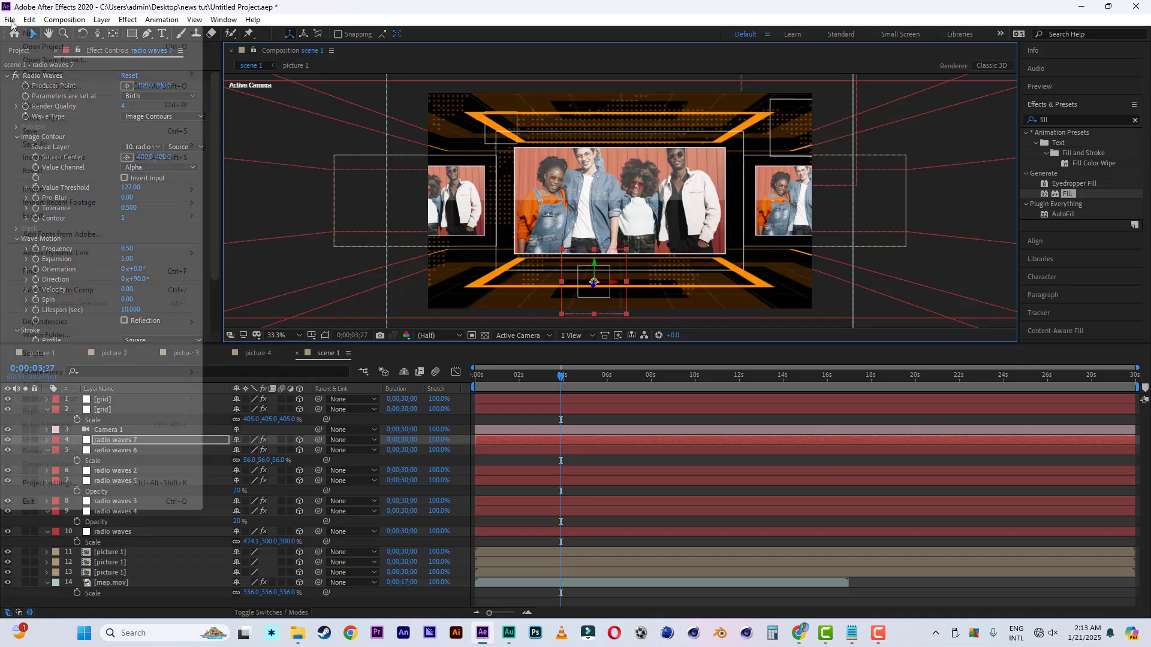
Add a null object above Camera 1 and make it a 3D layer
click(110, 431)
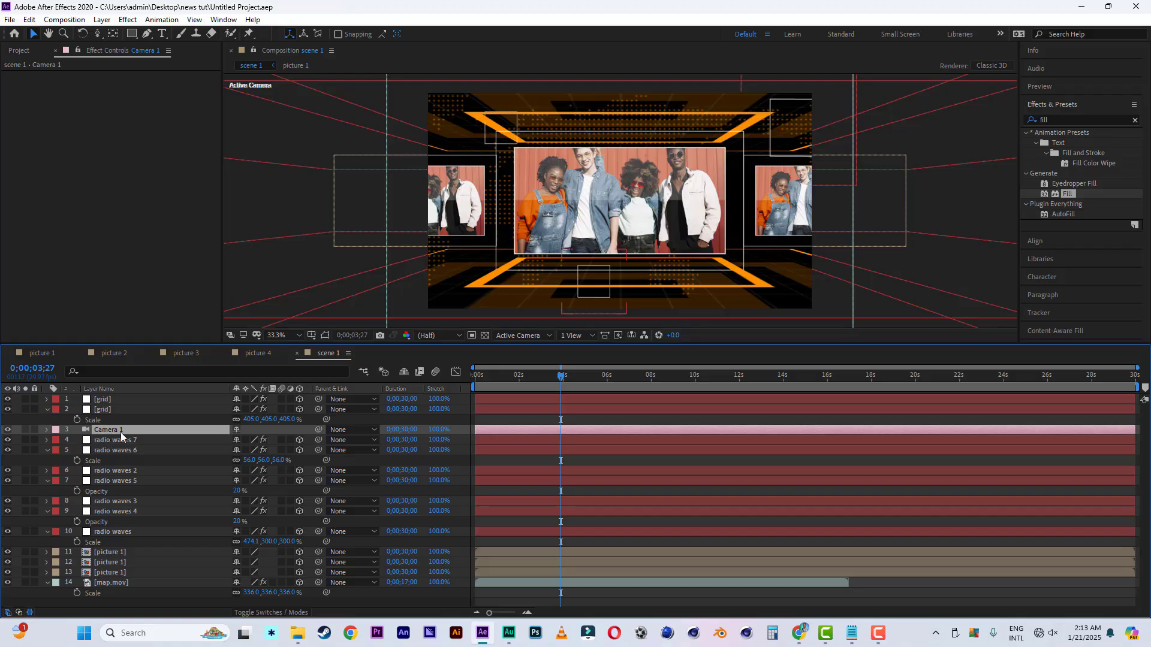
right_click(18, 441)
mouse_move(64, 447)
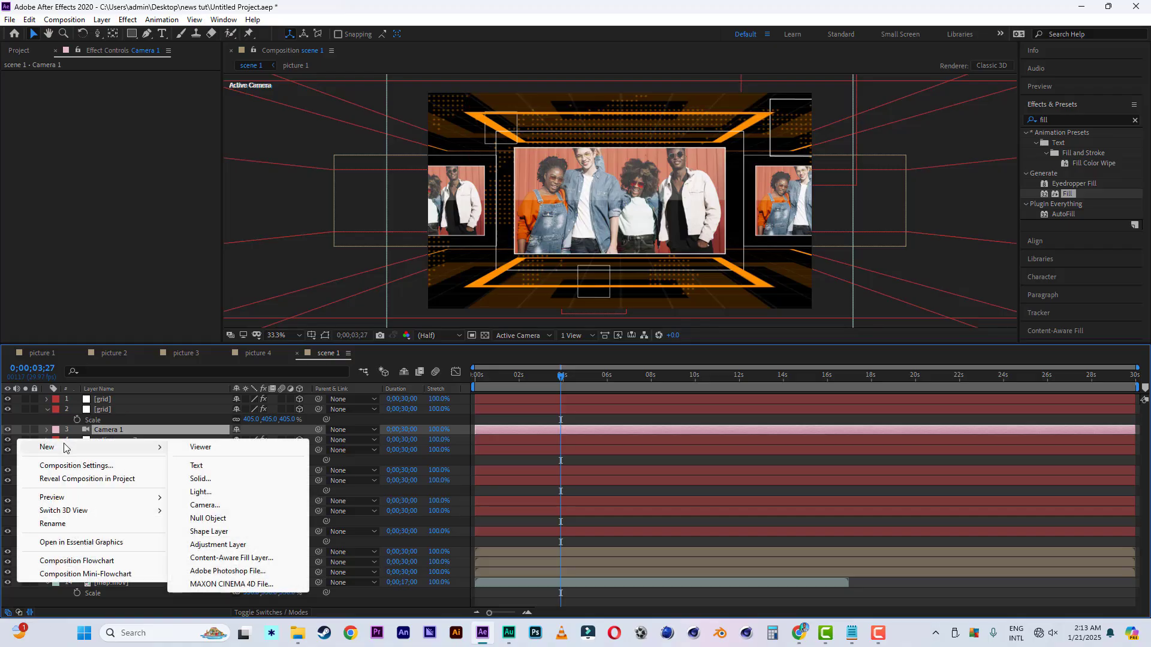
click(221, 519)
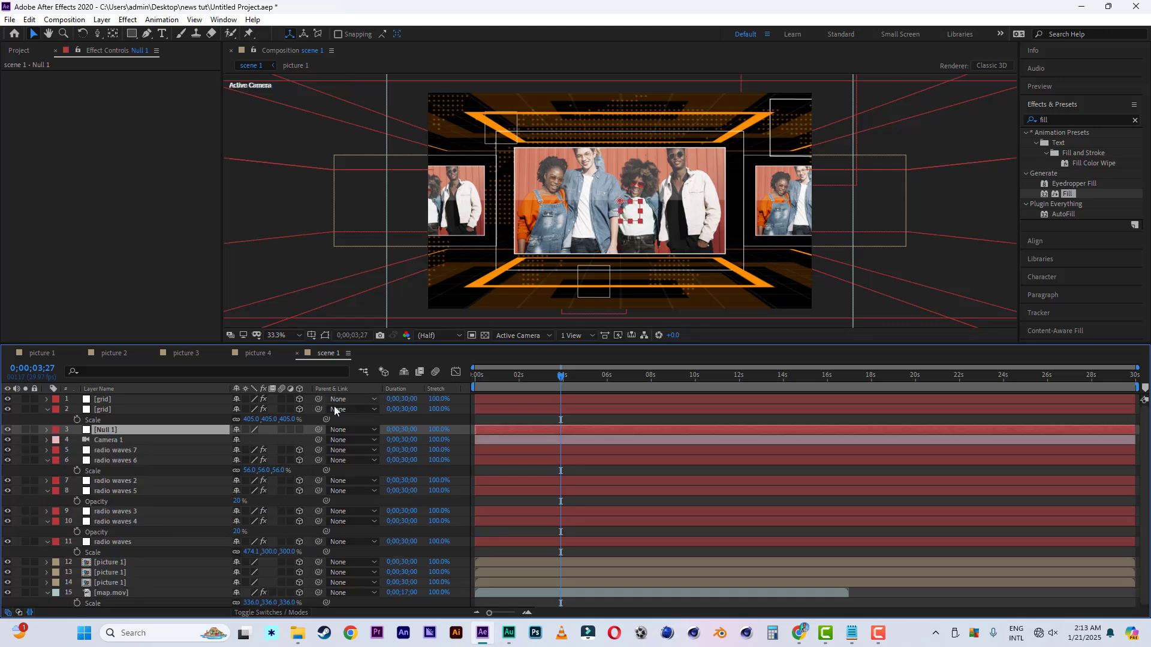
click(299, 429)
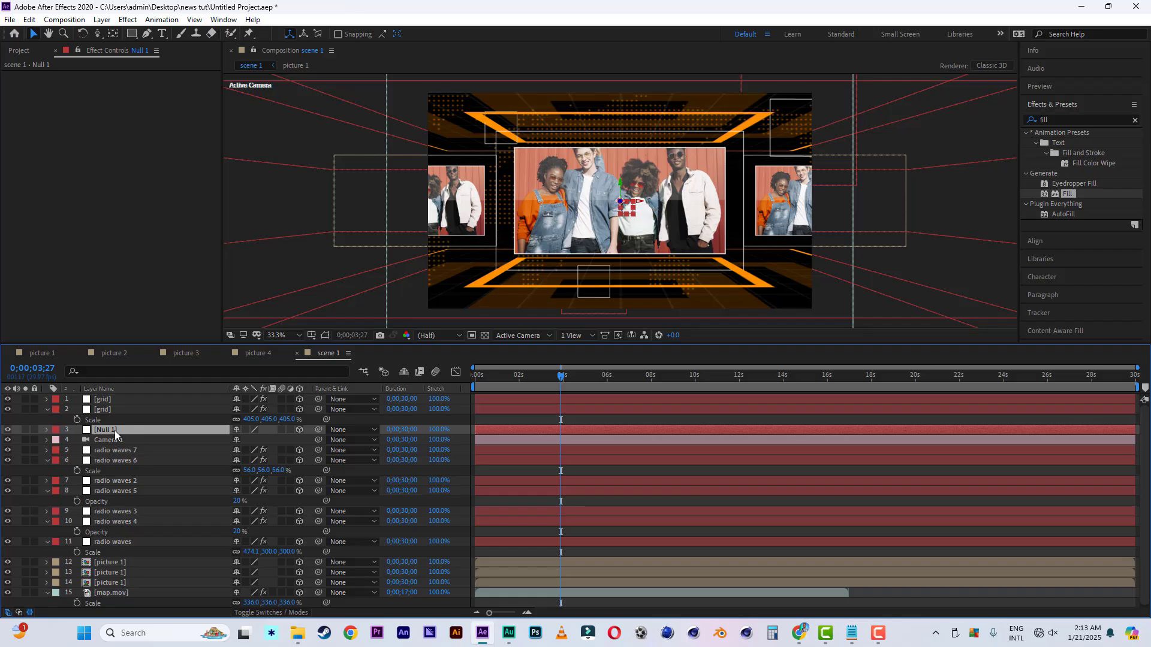
Parent Camera 1 to the new null and rename the null "cam control"
drag(317, 440, 105, 434)
key(Return)
text(cam control)
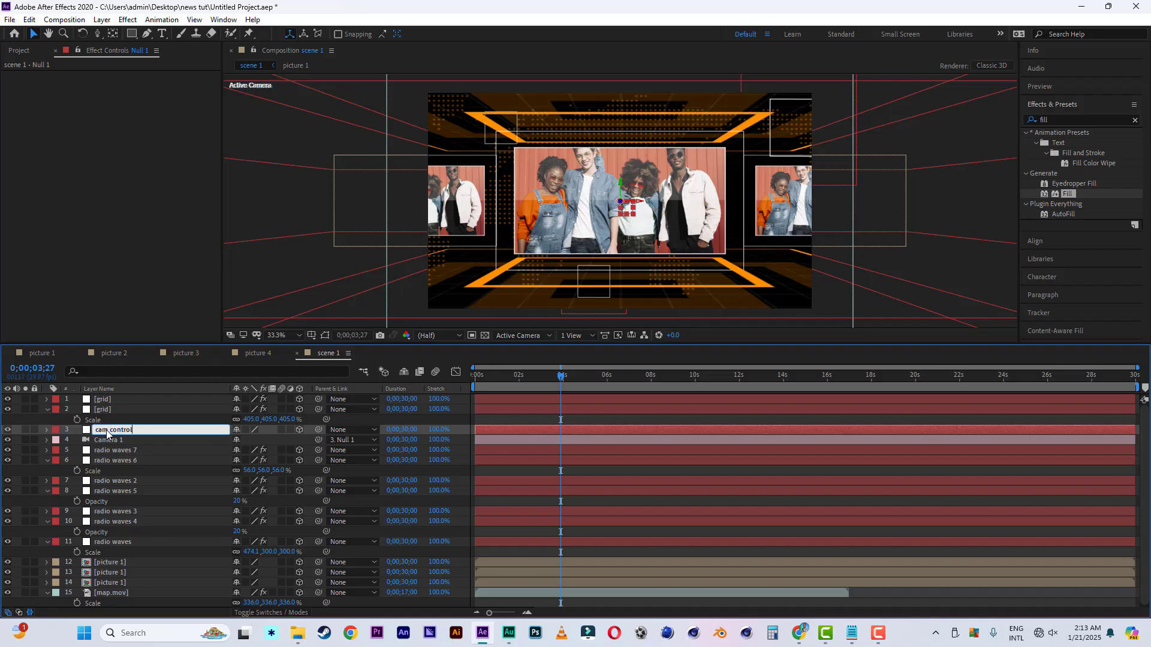
key(Return)
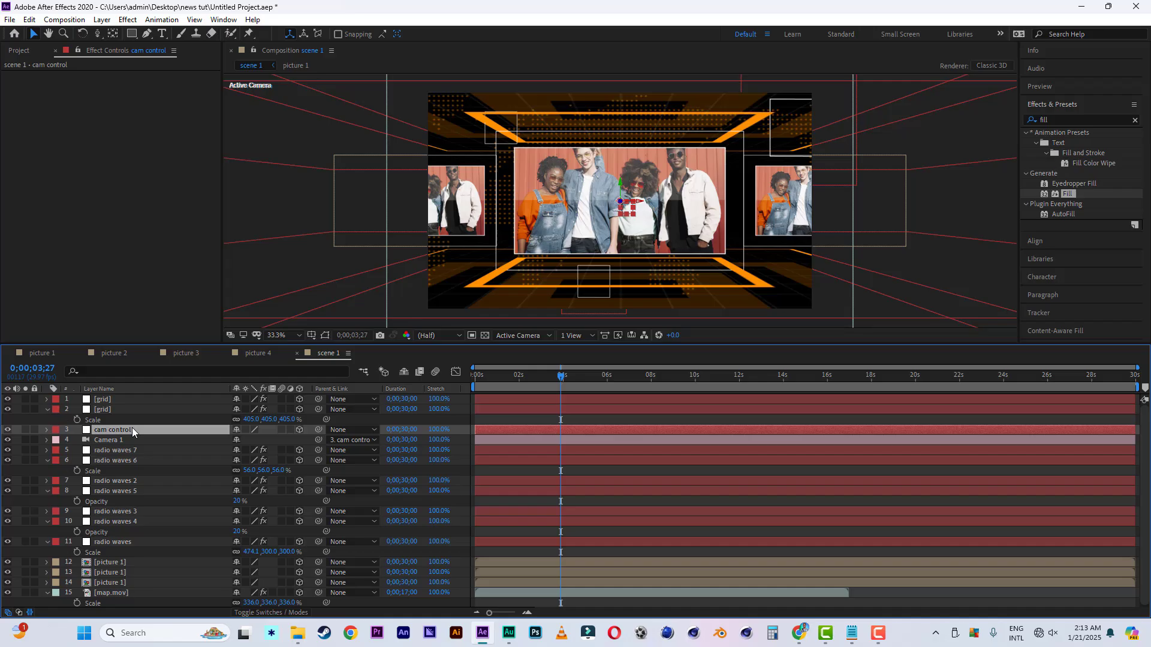
Rotate the cam control null to 9° on X and 26° on Y
key(r)
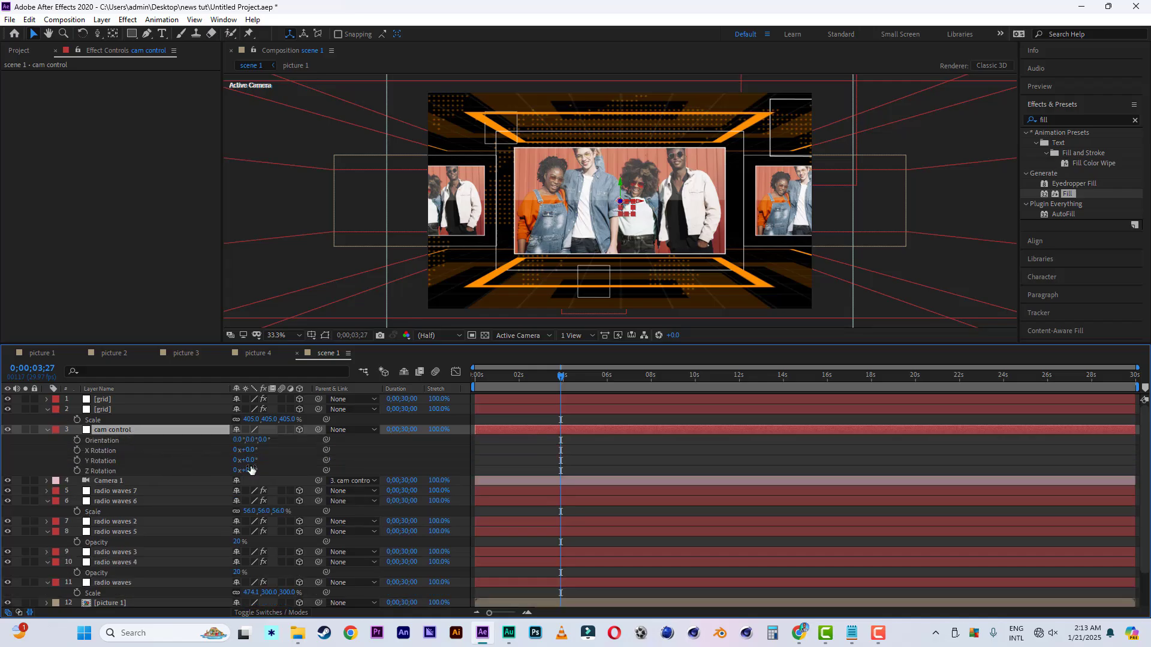
drag(253, 460, 266, 461)
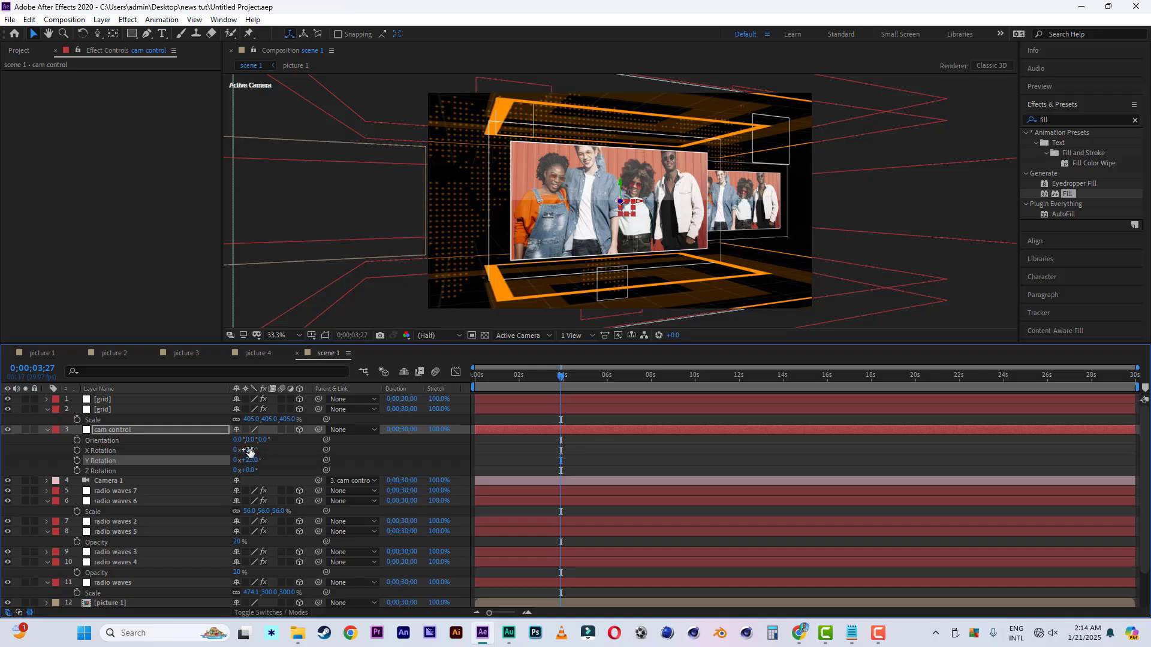
drag(248, 449, 255, 450)
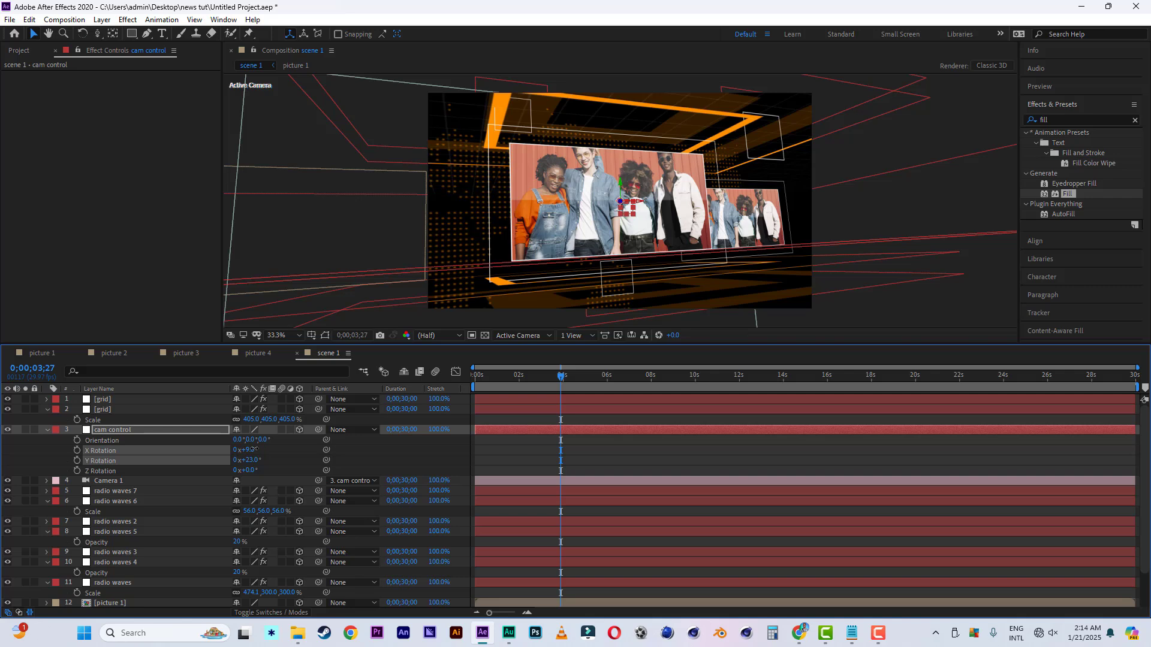
click(255, 449)
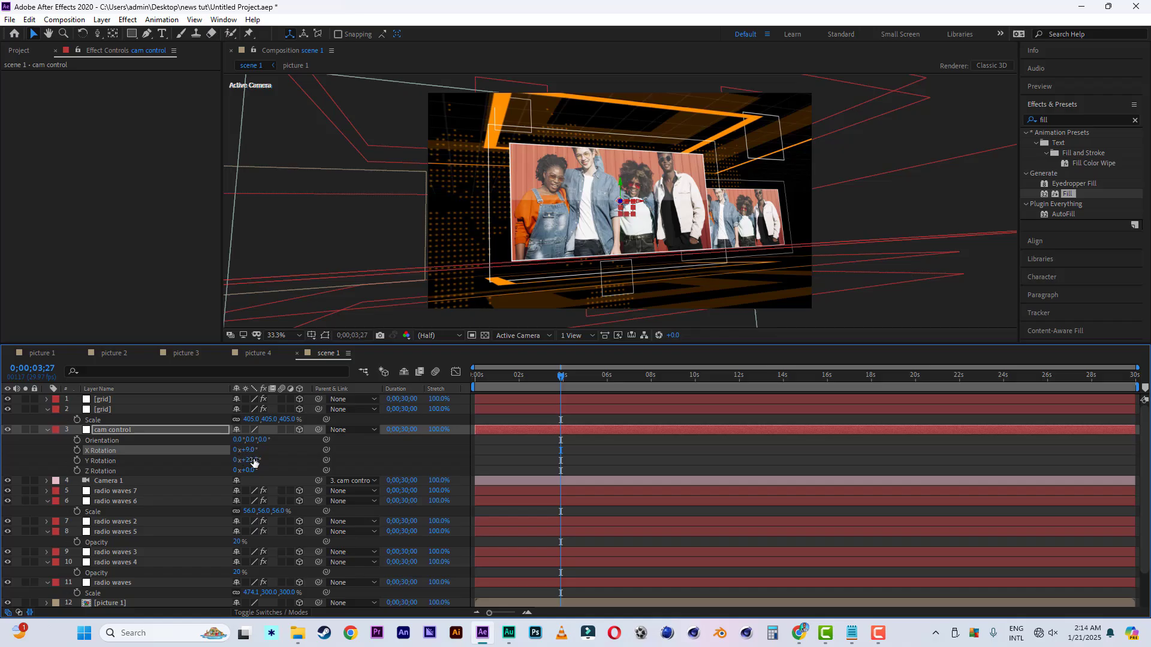
drag(255, 460, 256, 460)
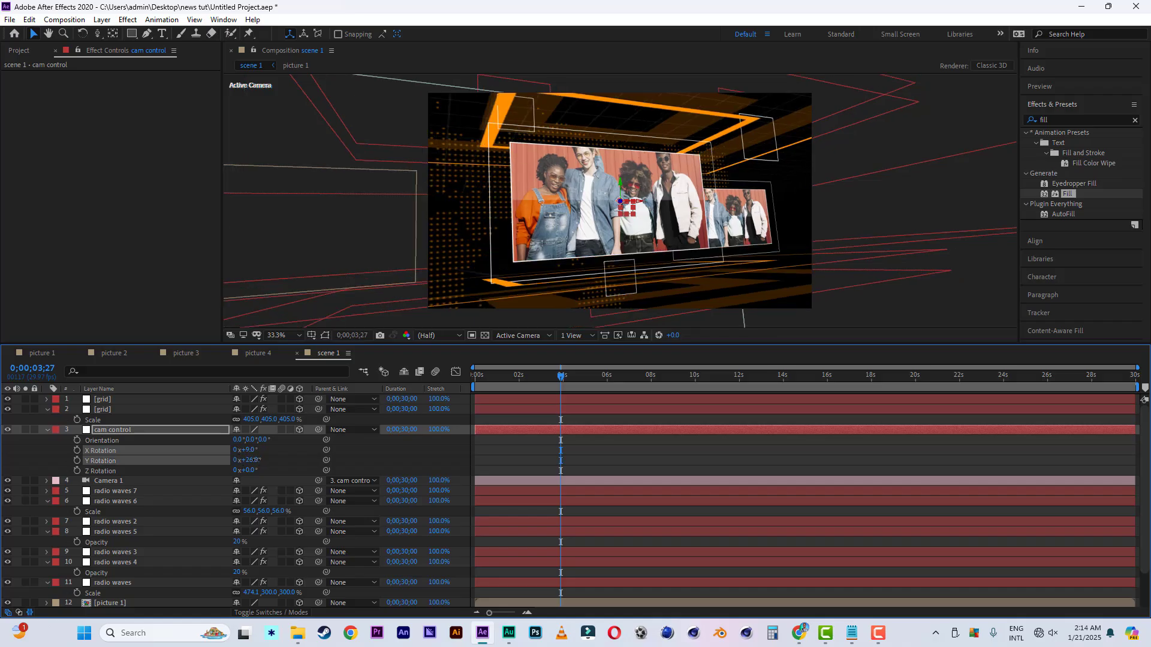
click(256, 460)
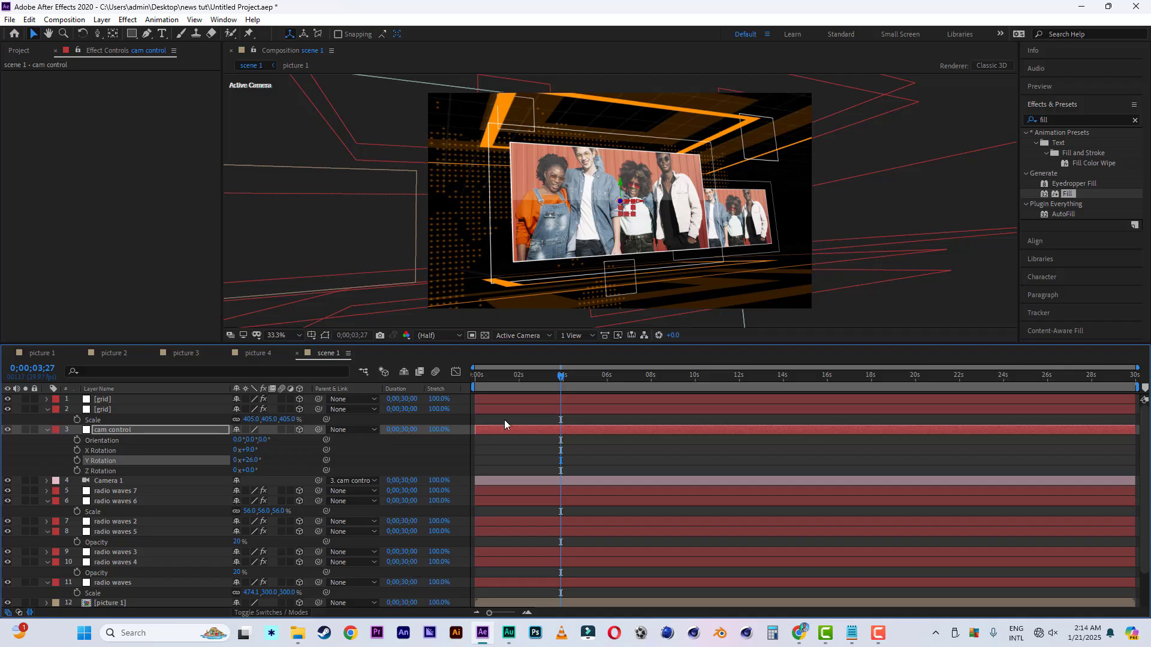
Set the current time to 0;00;01;28 and trim the work area's start to just before it
drag(527, 379, 436, 375)
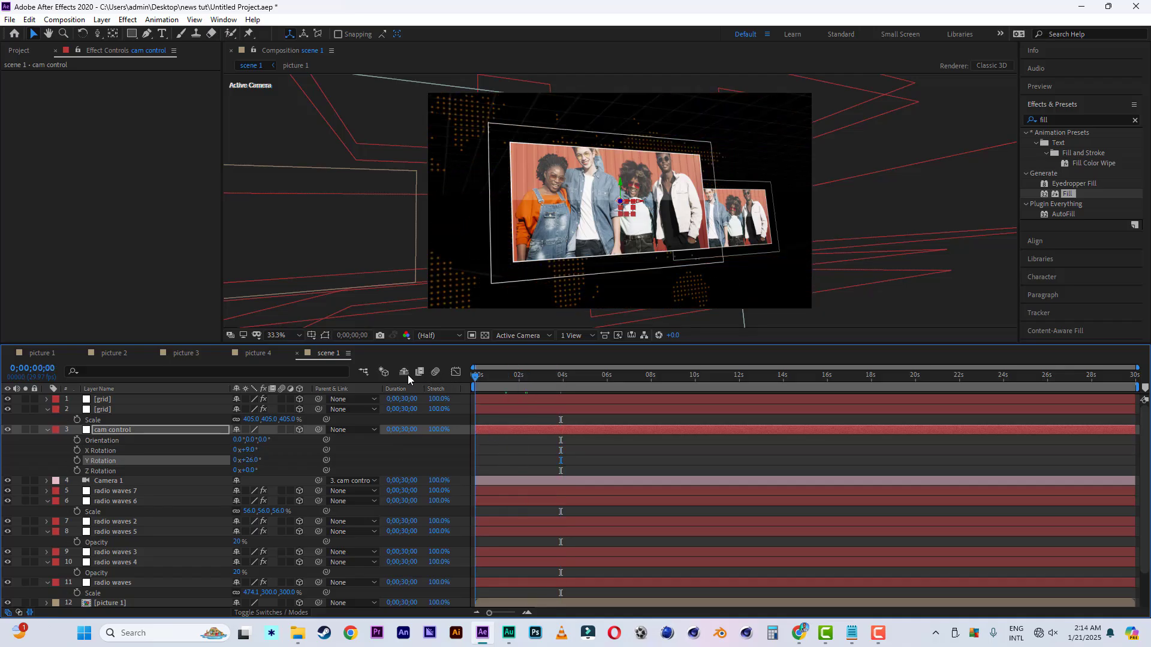
click(519, 380)
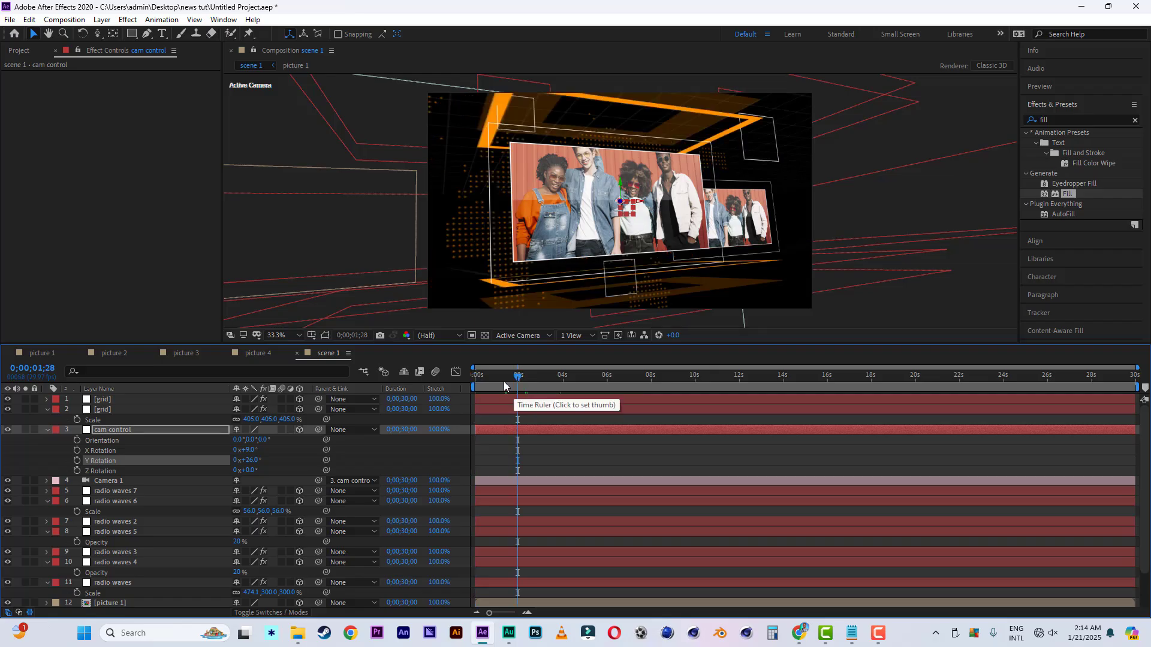
drag(475, 390, 509, 388)
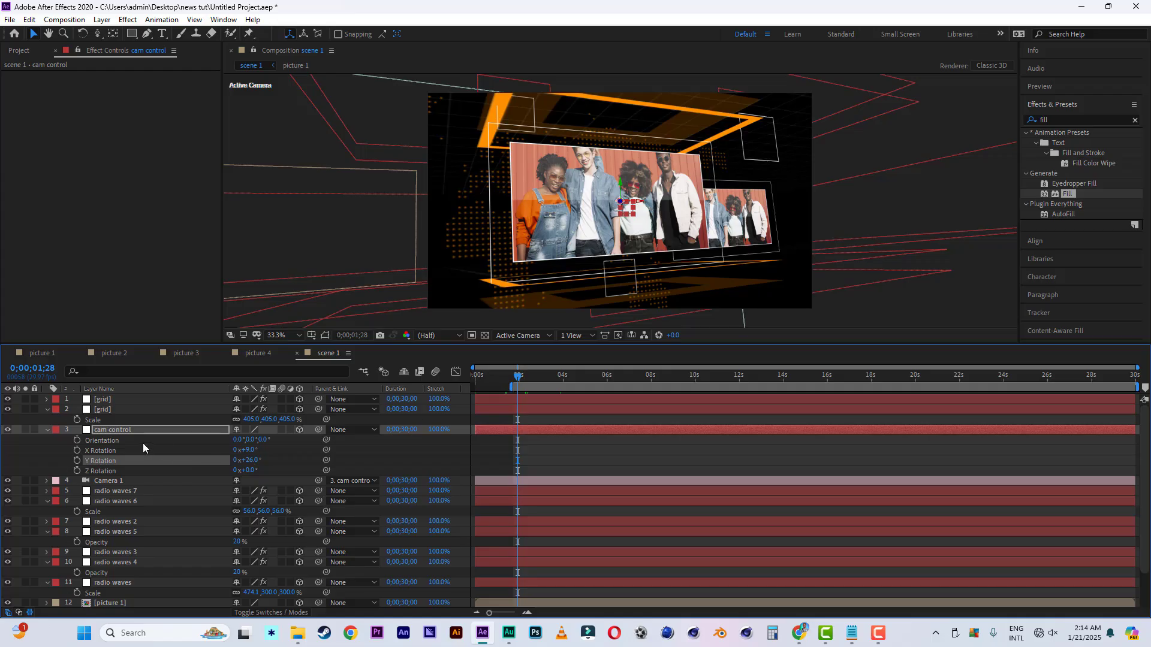
Move cam control to about -1458.7, 355.5, 1165.1, framing the far-left picture, and set a Position keyframe at 0;00;01;28
key(p)
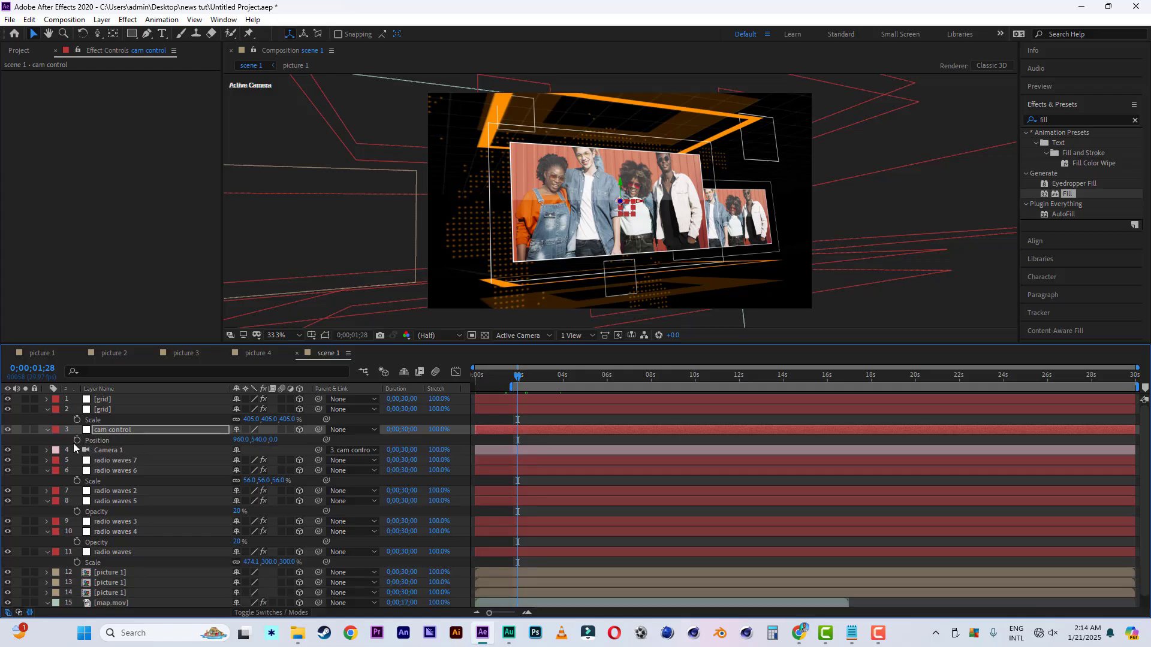
click(105, 441)
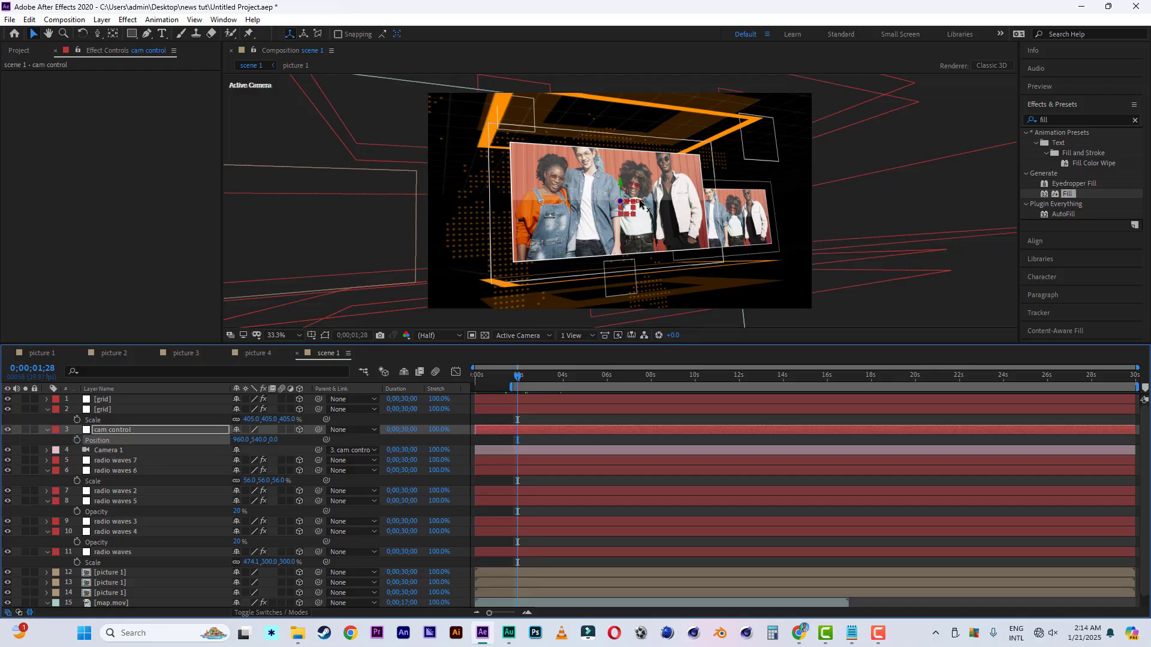
drag(640, 204, 102, 217)
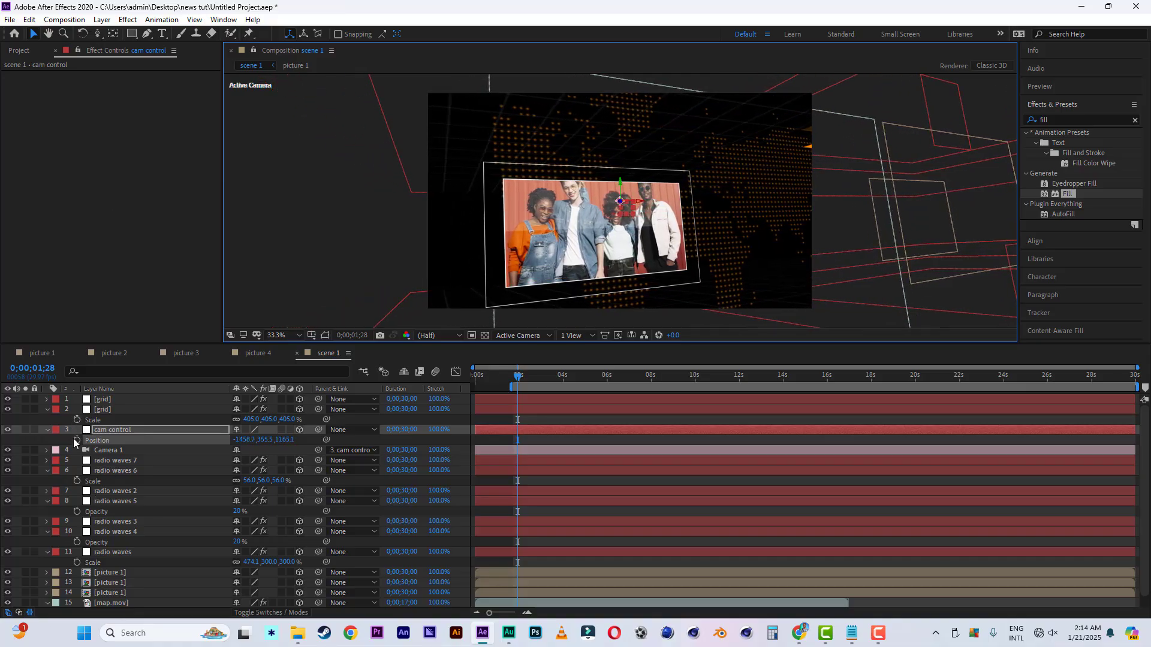
click(76, 441)
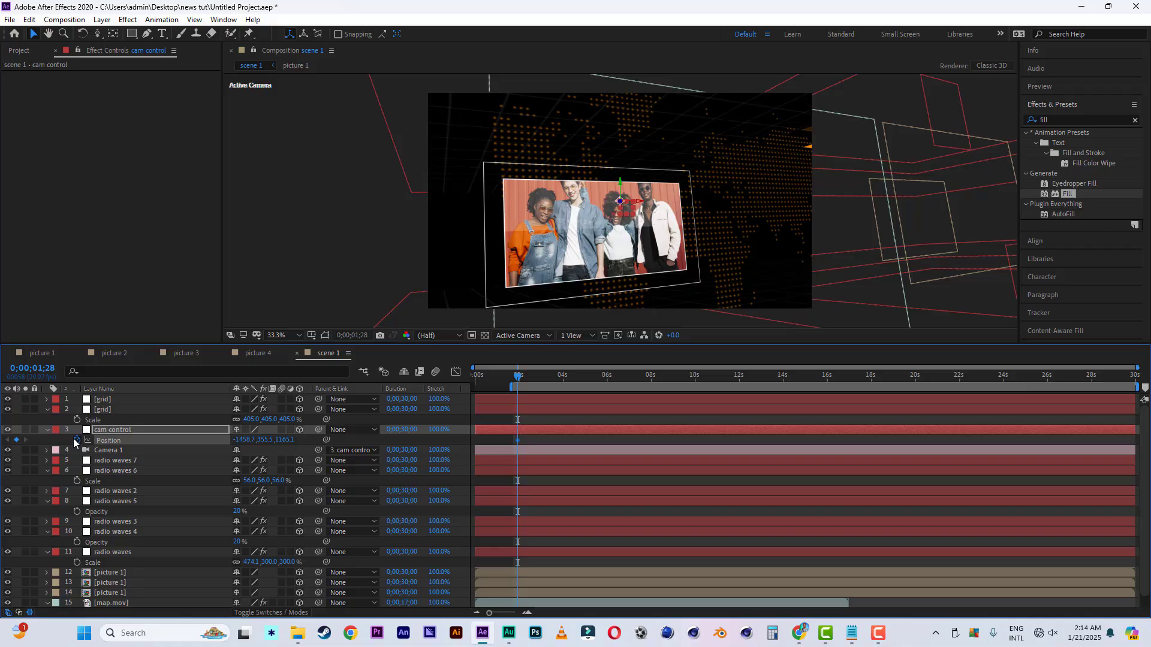
At 0;00;08;02, move cam control along its X axis to about 2022.4, 621.1, -511.8, framing the far-right picture, as a second Position keyframe
click(652, 377)
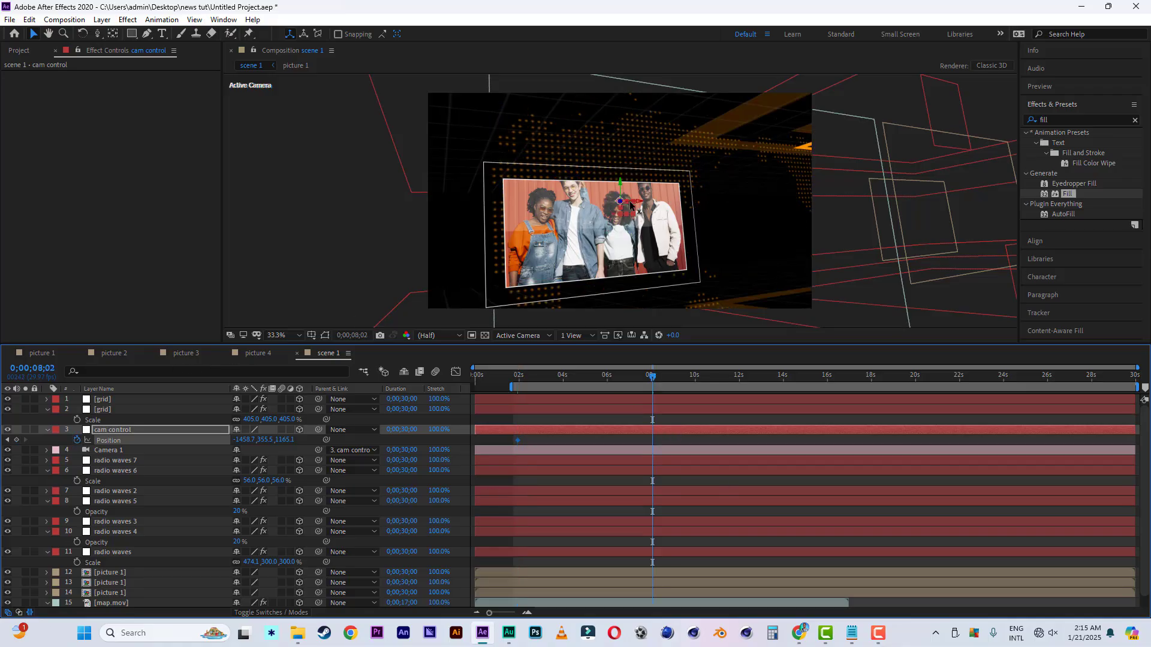
drag(642, 207, 1040, 225)
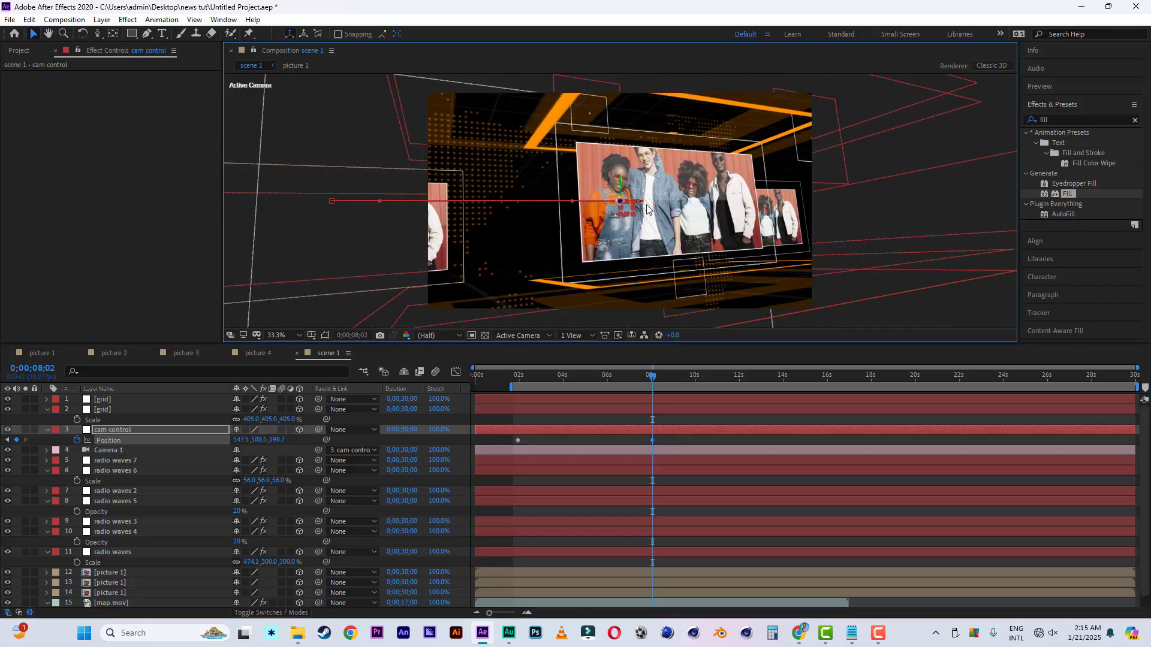
drag(640, 205, 968, 212)
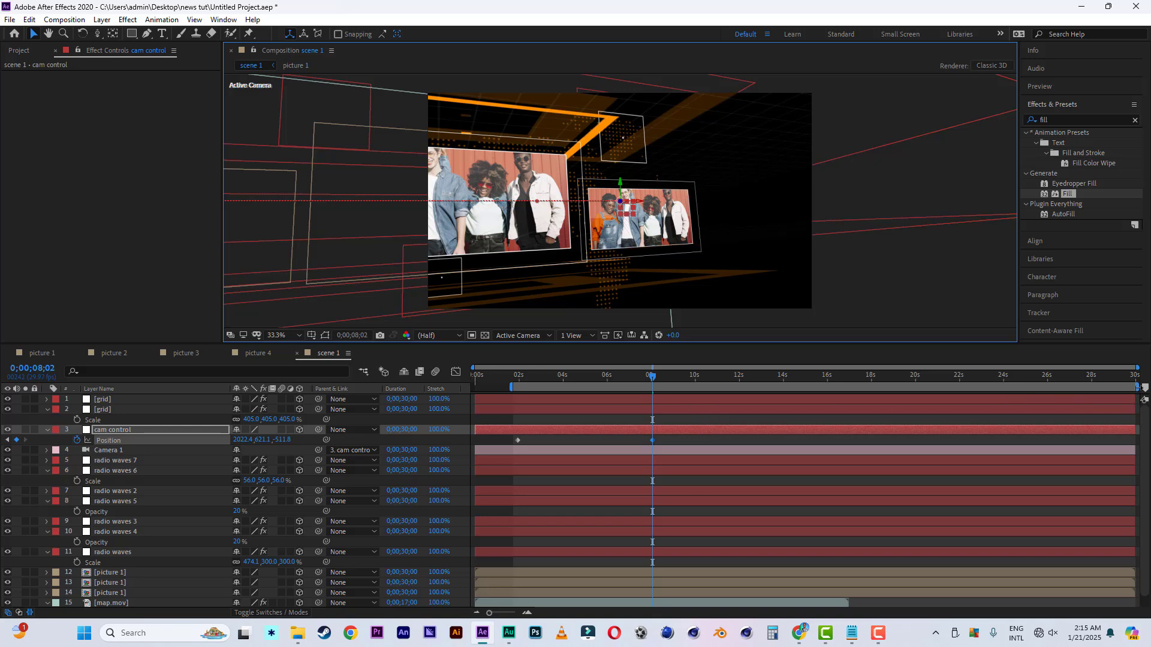
Trim the work area's end to just after 8 seconds and preview the camera move from about 0;00;01;26
drag(1137, 387, 661, 399)
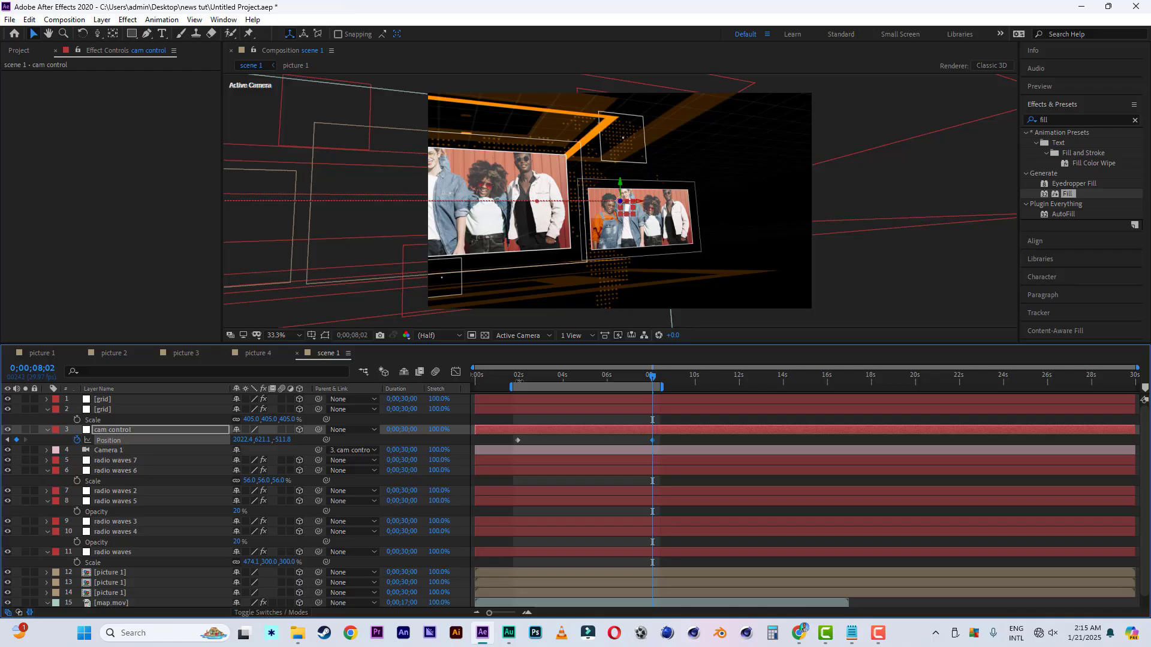
key(space)
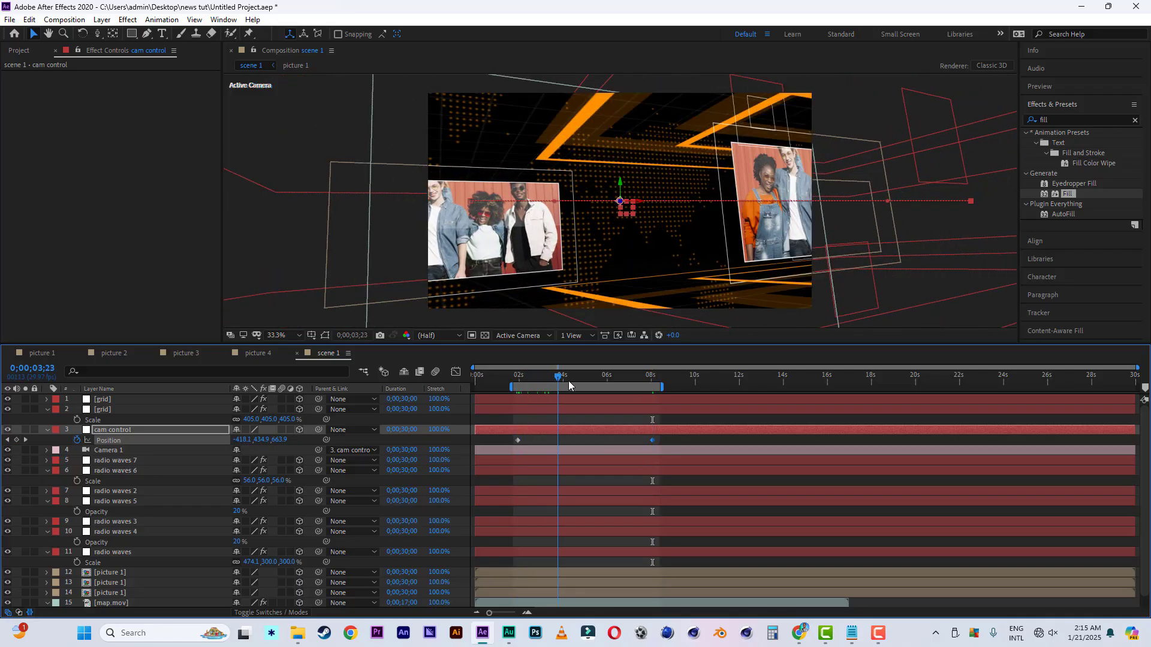
drag(596, 385, 516, 384)
key(space)
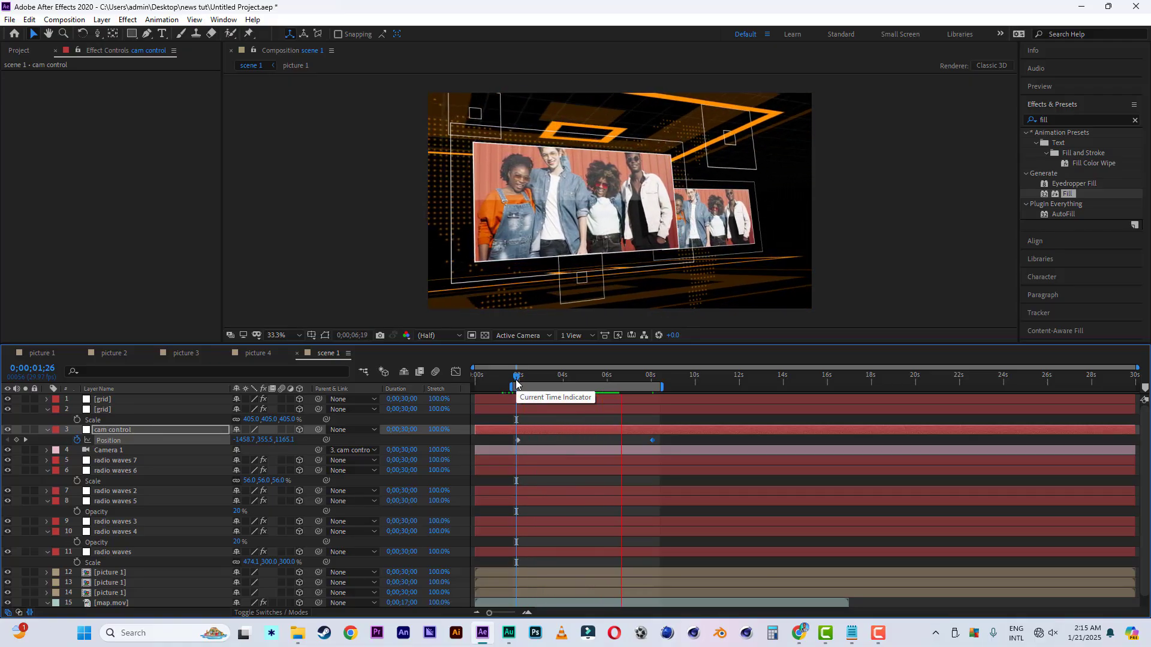
Extend the work area's end to about 12 seconds, move cam control's second Position keyframe to just before it, and save the project
click(566, 378)
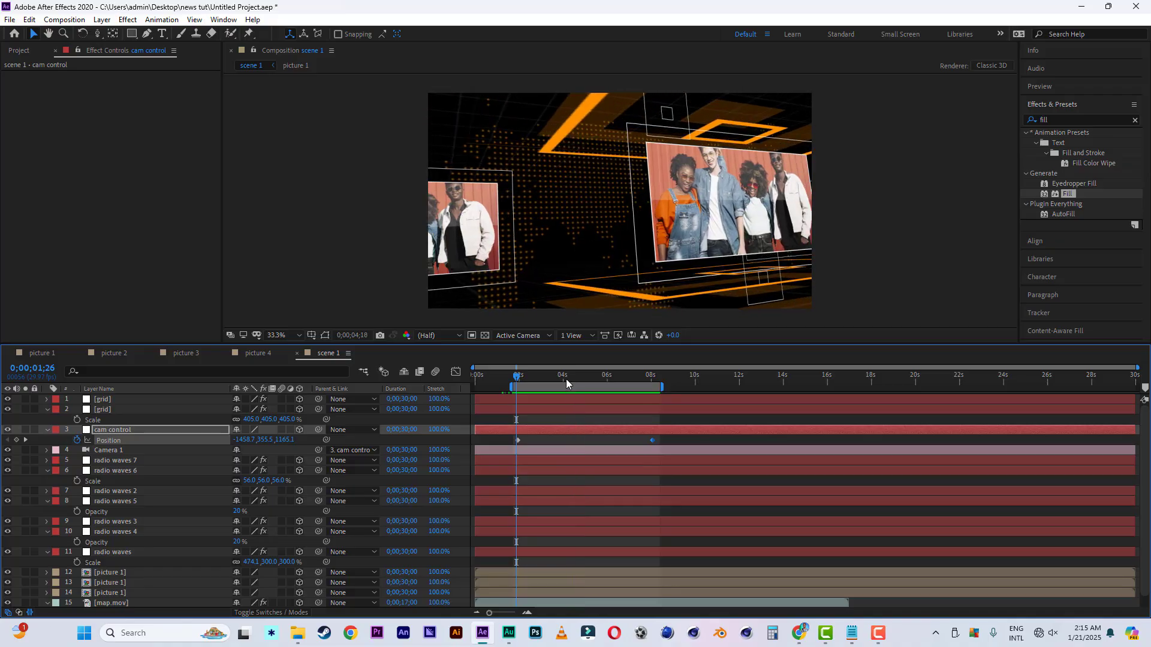
drag(663, 388, 742, 388)
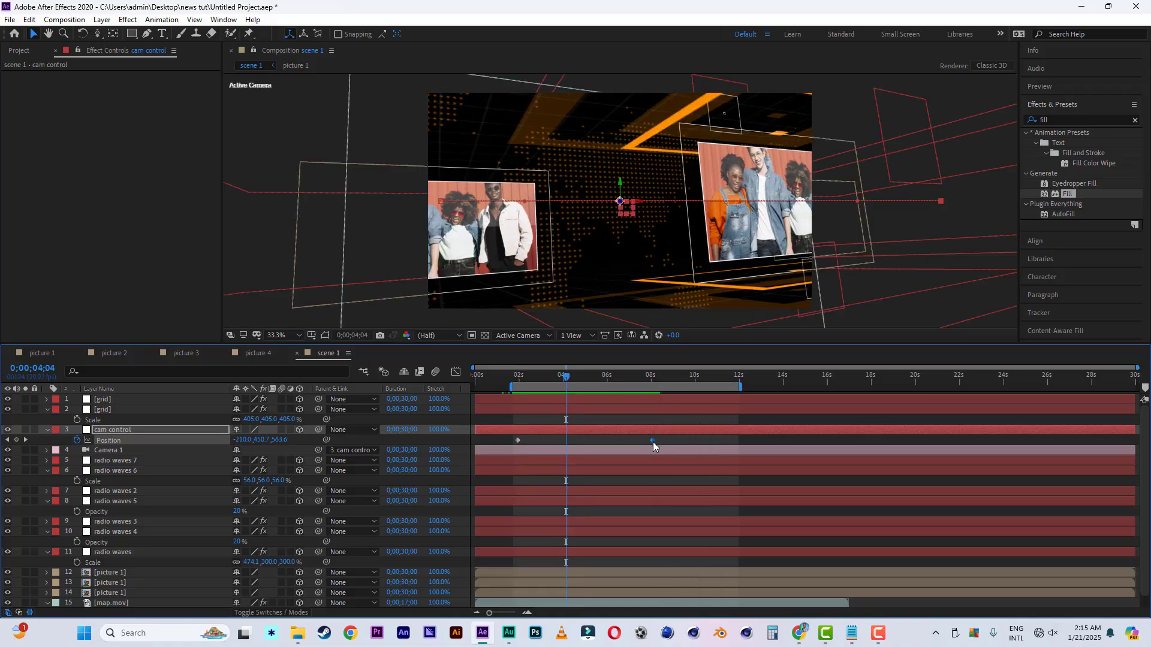
drag(653, 441, 731, 441)
mouse_move(628, 379)
mouse_down()
mouse_move(604, 378)
mouse_move(623, 378)
mouse_up()
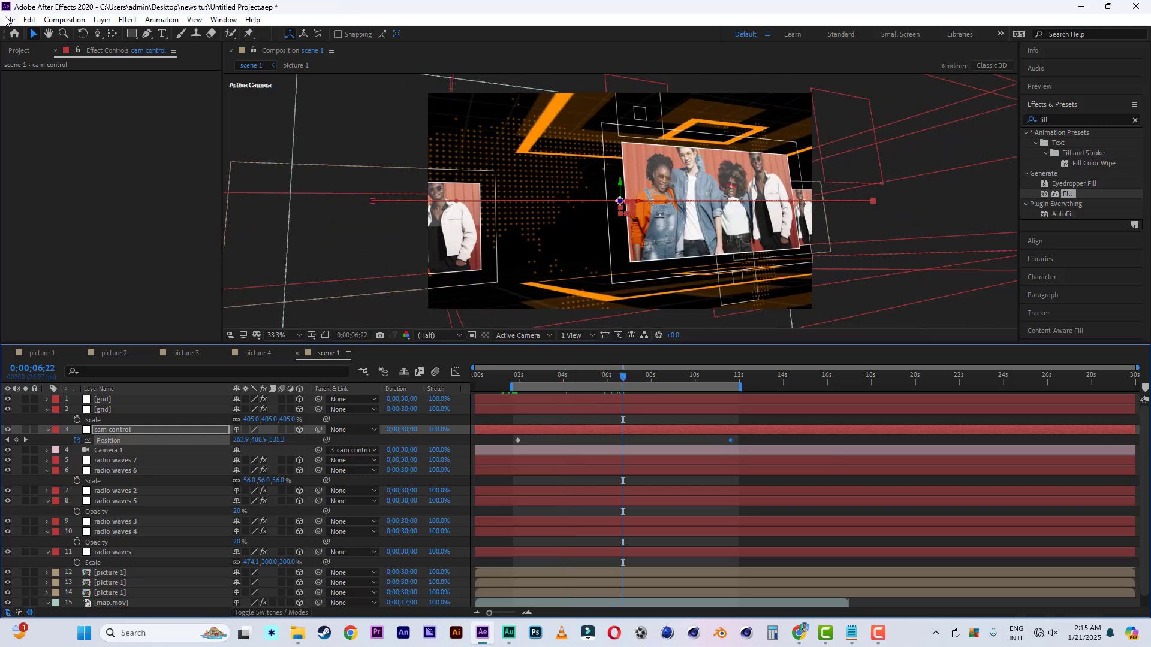
click(9, 19)
click(18, 134)
Scale radio waves, radio waves 3, radio waves 4 and radio waves 5 together to about 758.5, 480.0, 480.0%
click(47, 470)
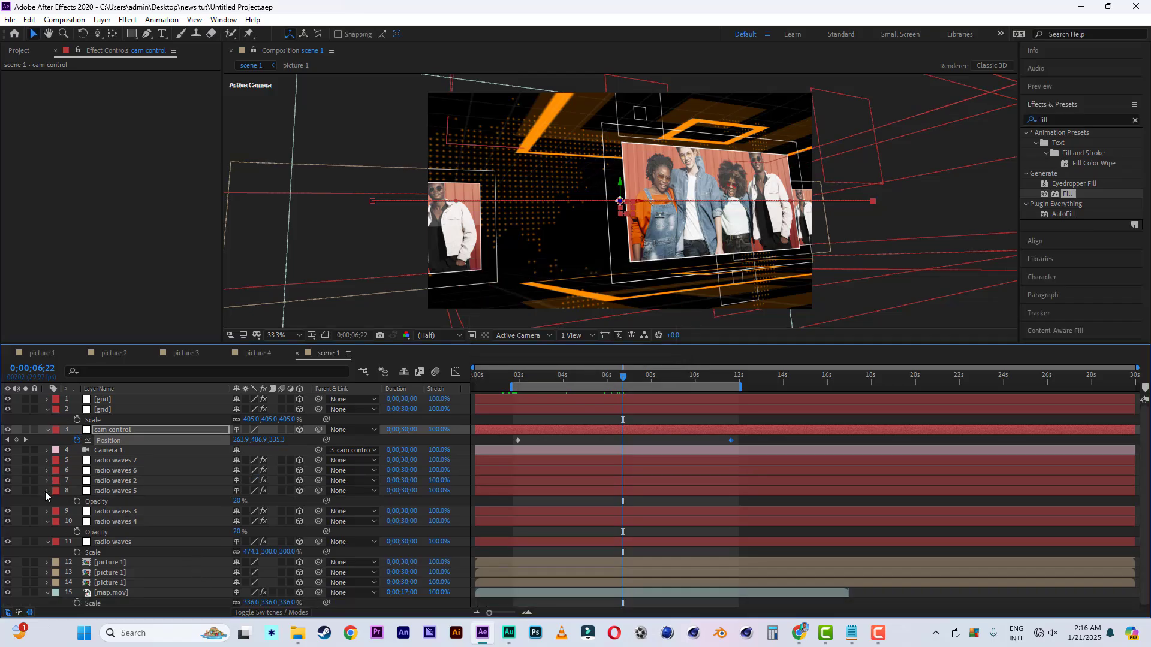
click(45, 491)
click(47, 511)
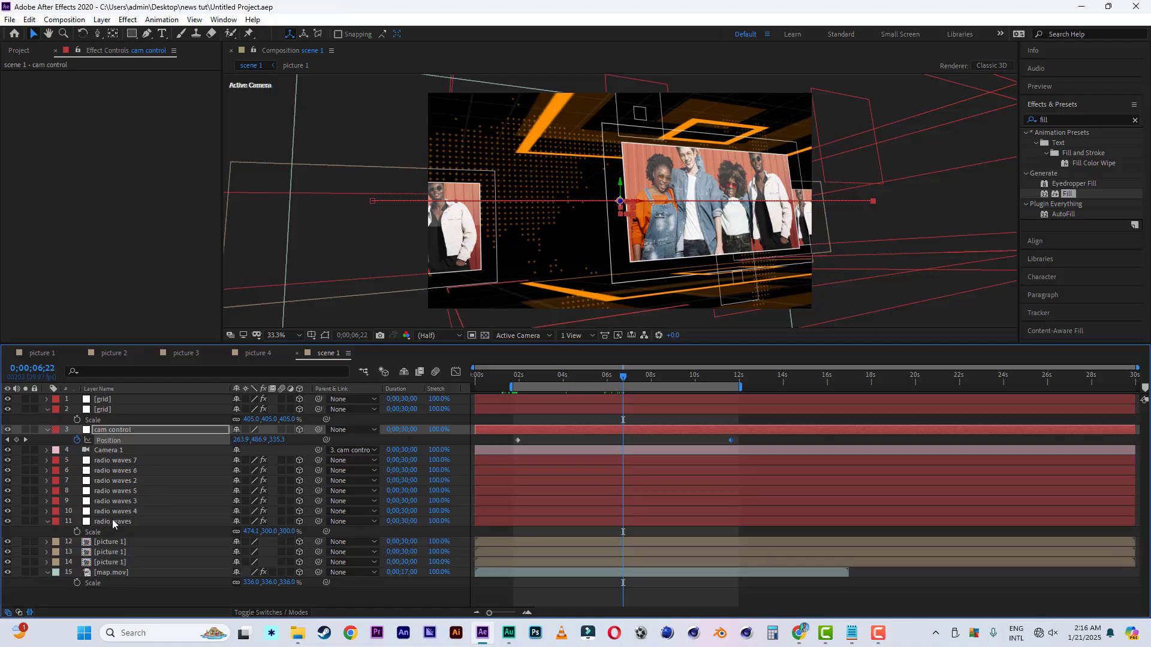
click(112, 521)
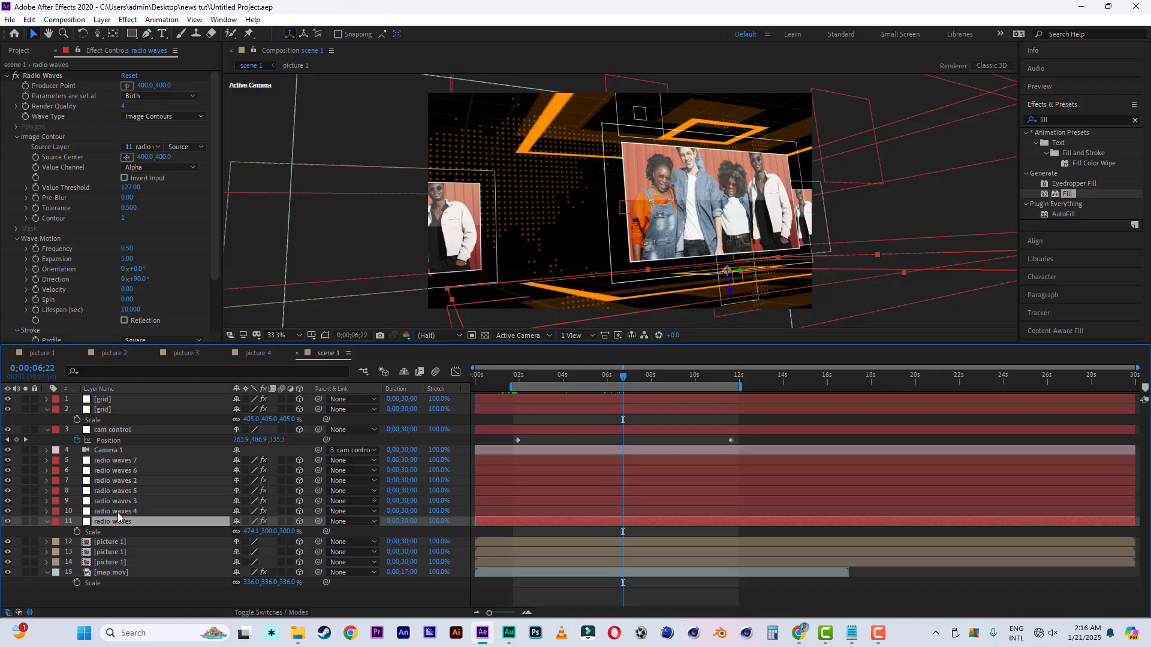
ctrl+click(118, 511)
ctrl+click(121, 504)
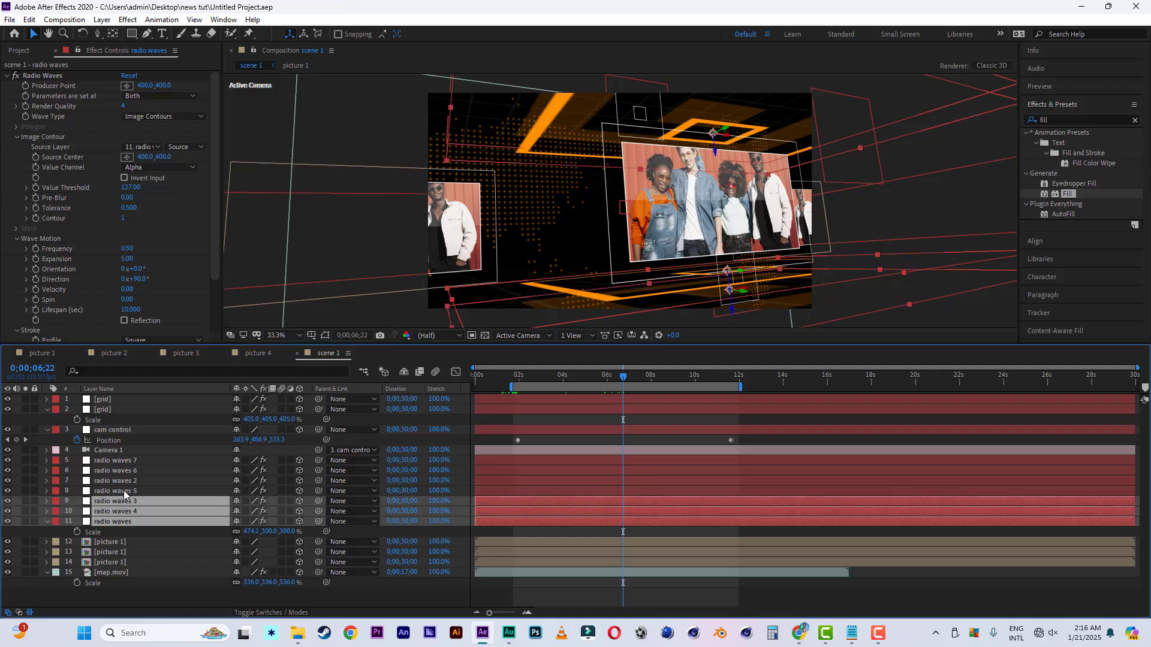
ctrl+click(125, 493)
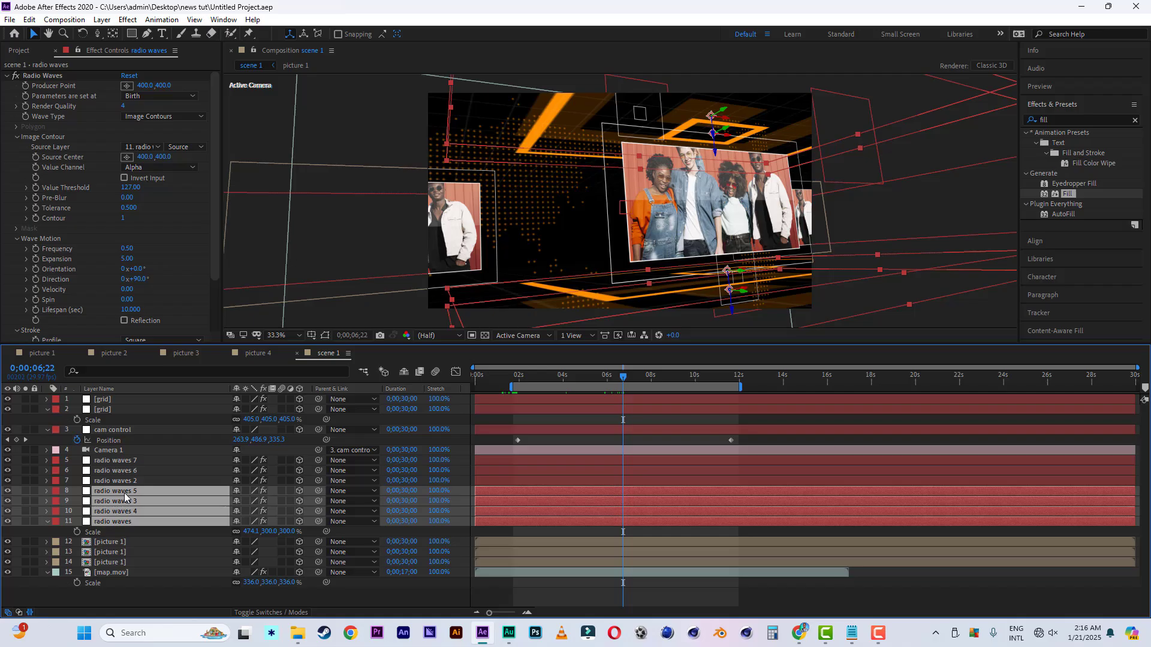
key(s)
key(s)
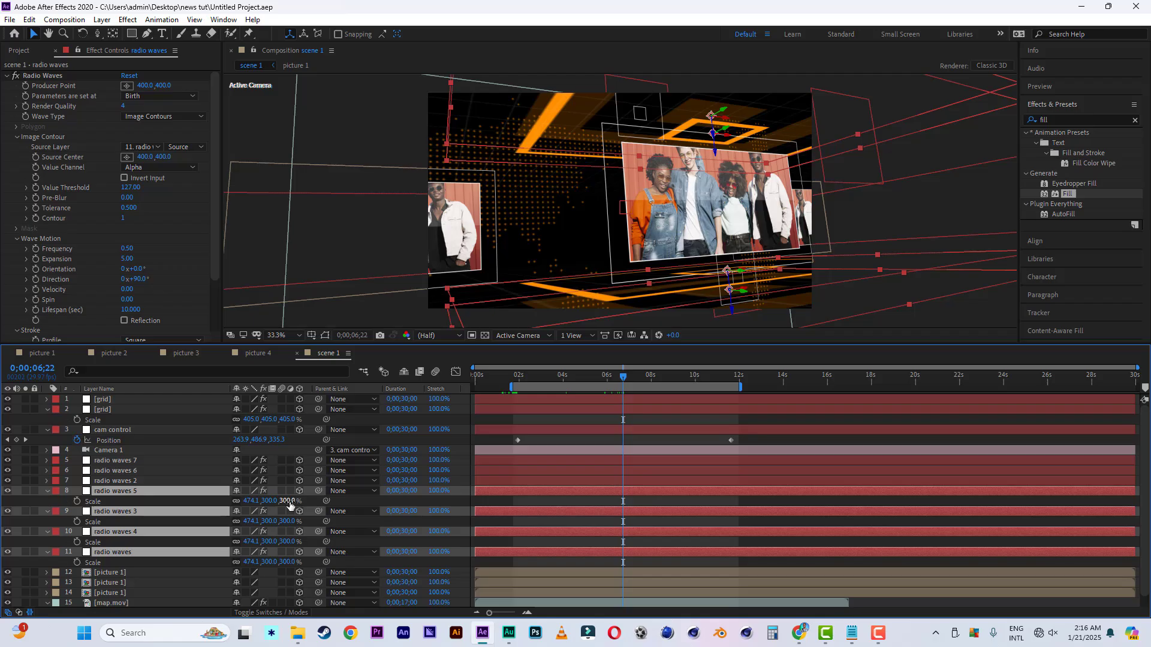
drag(289, 505, 401, 510)
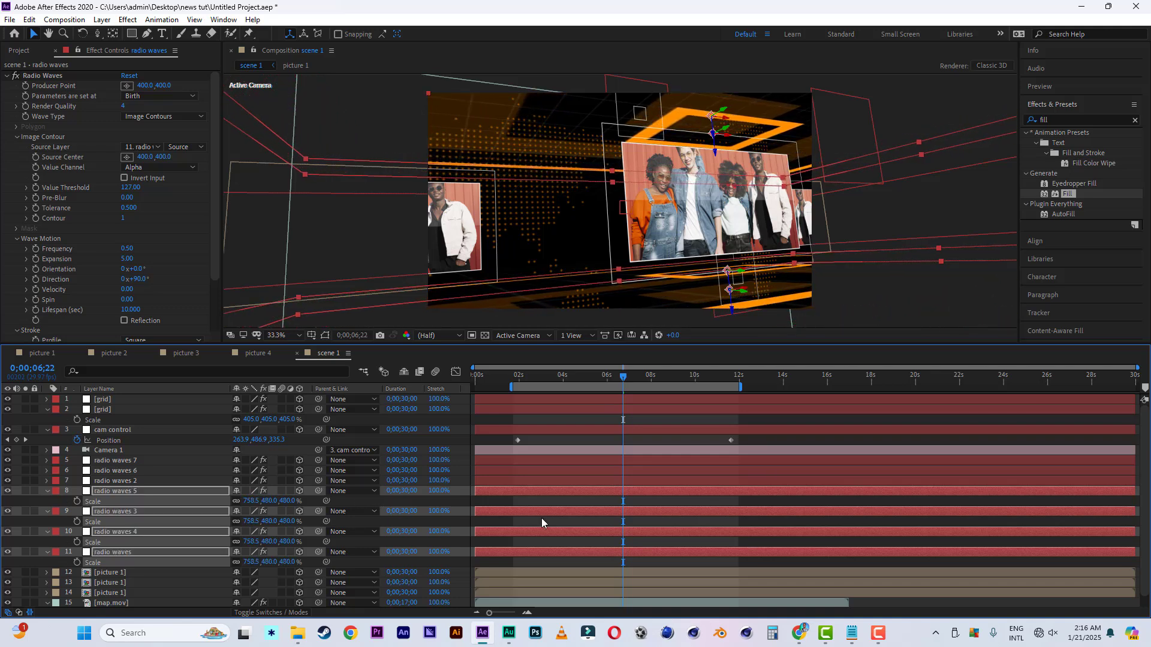
Preview the camera move from 0;00;01;26, and save the project with the current time at 0;00;06;06
click(517, 378)
key(space)
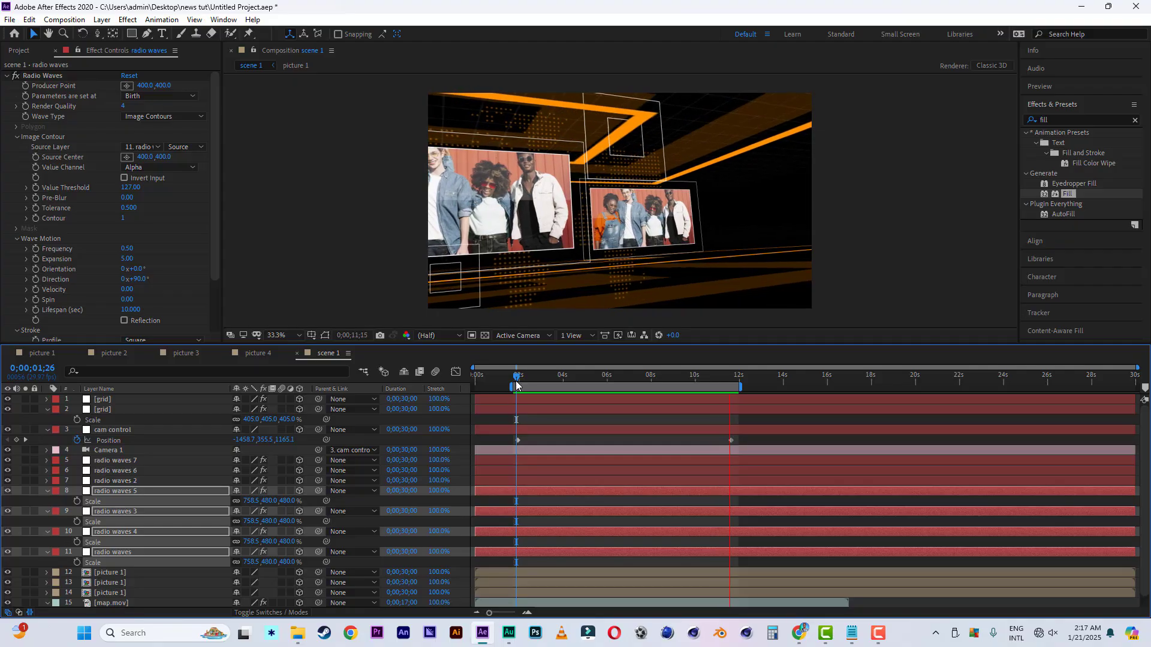
click(611, 376)
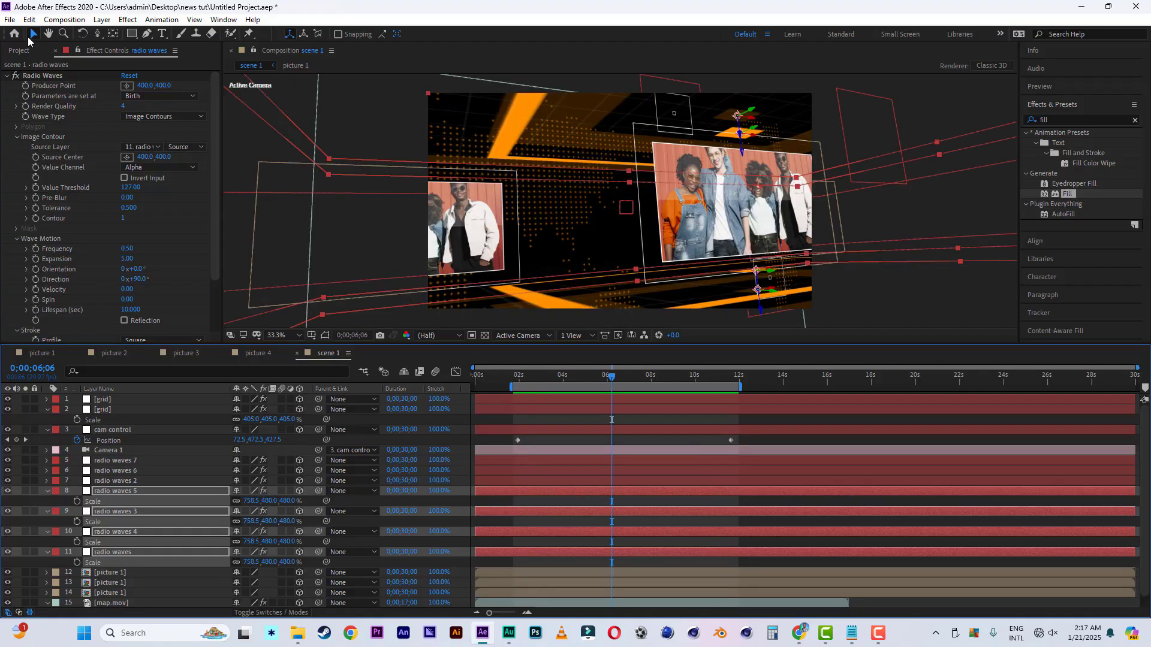
click(14, 20)
click(44, 133)
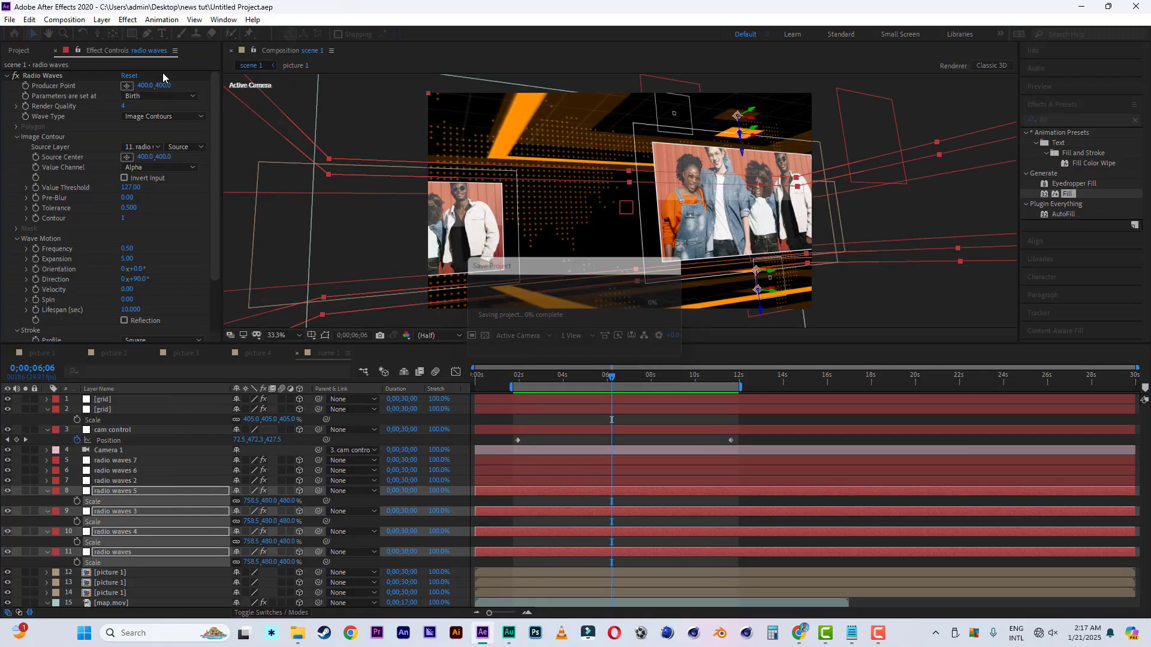
Add timeee.mov as the uppermost layer of scene 1 and make it a 3D layer
click(19, 51)
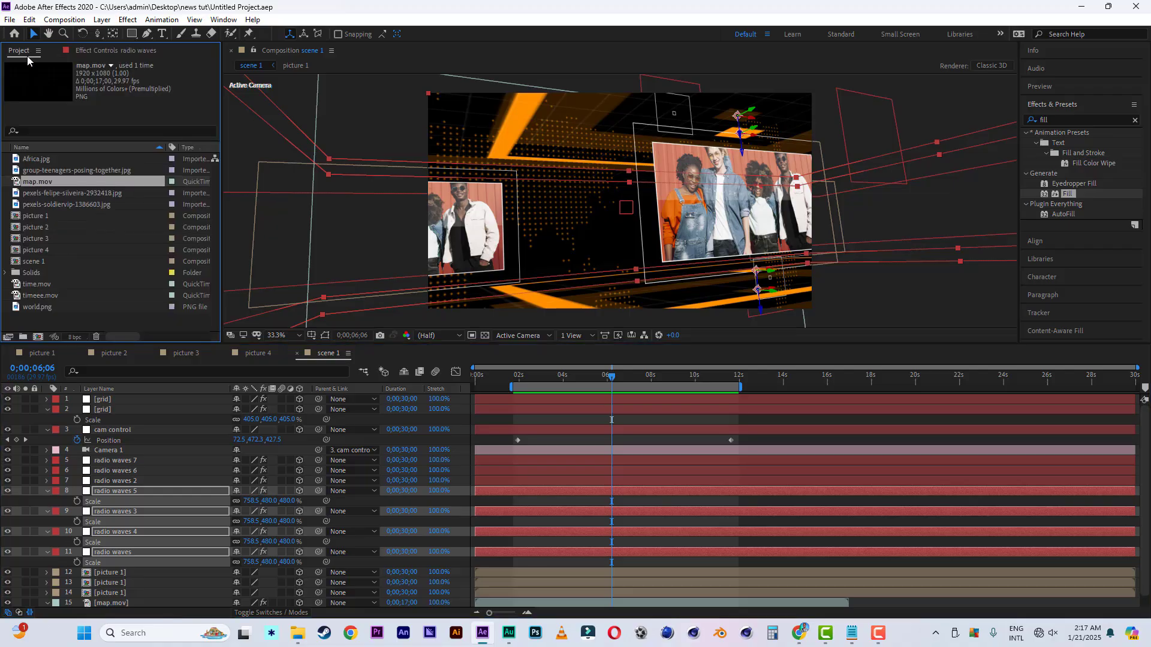
click(37, 296)
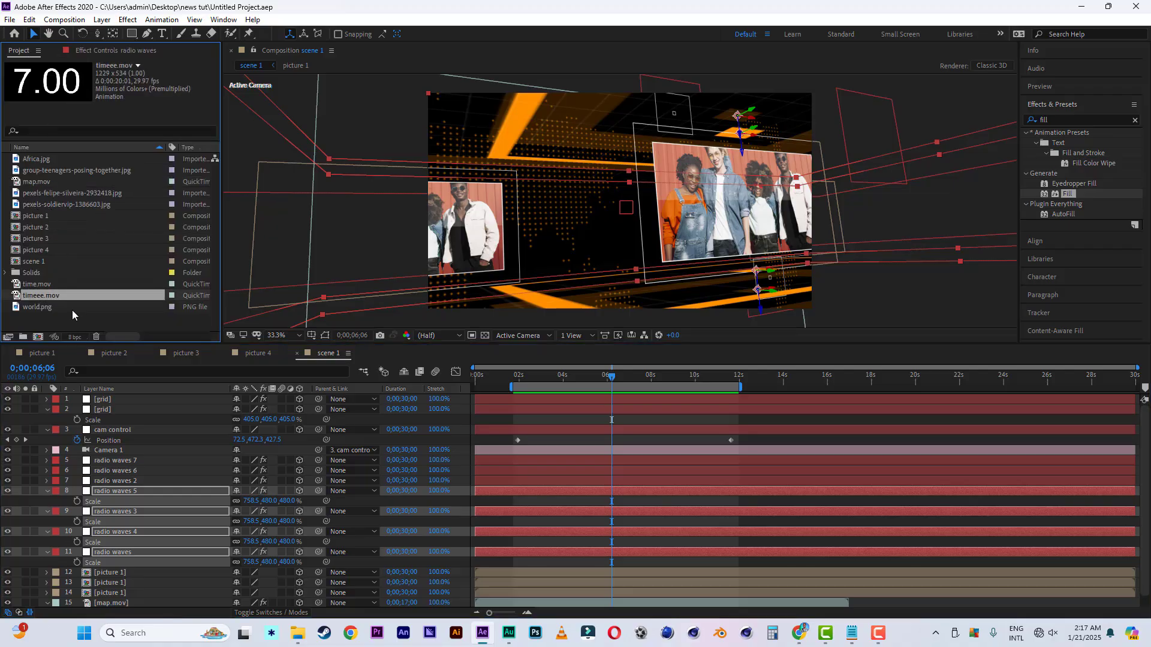
drag(39, 297, 116, 401)
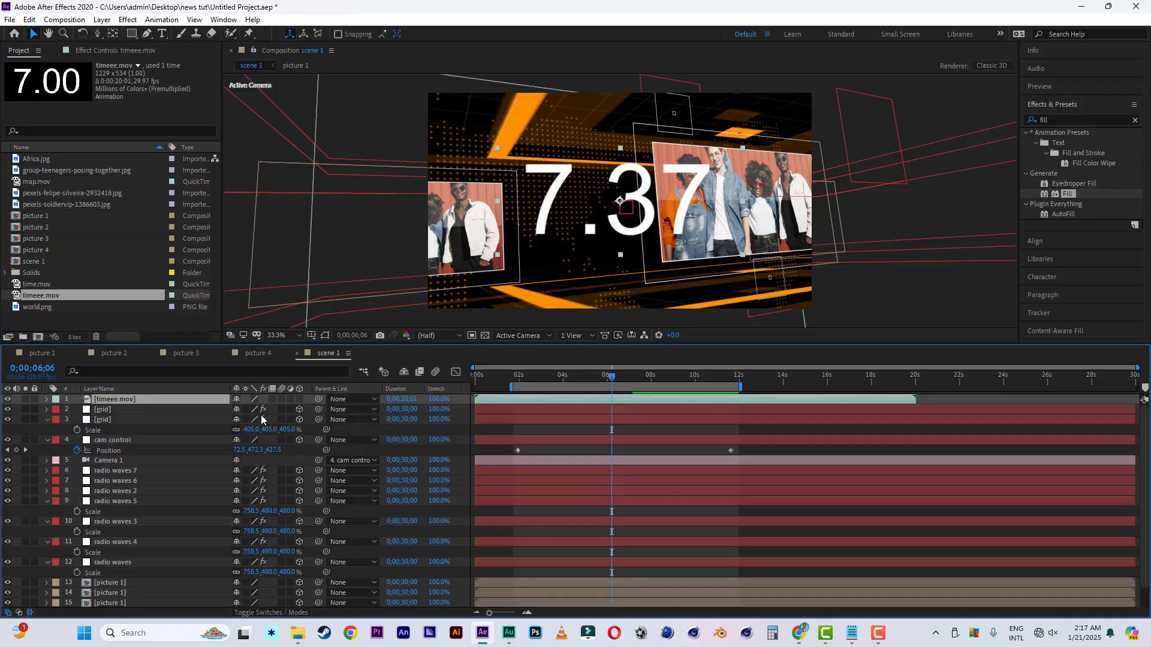
click(300, 400)
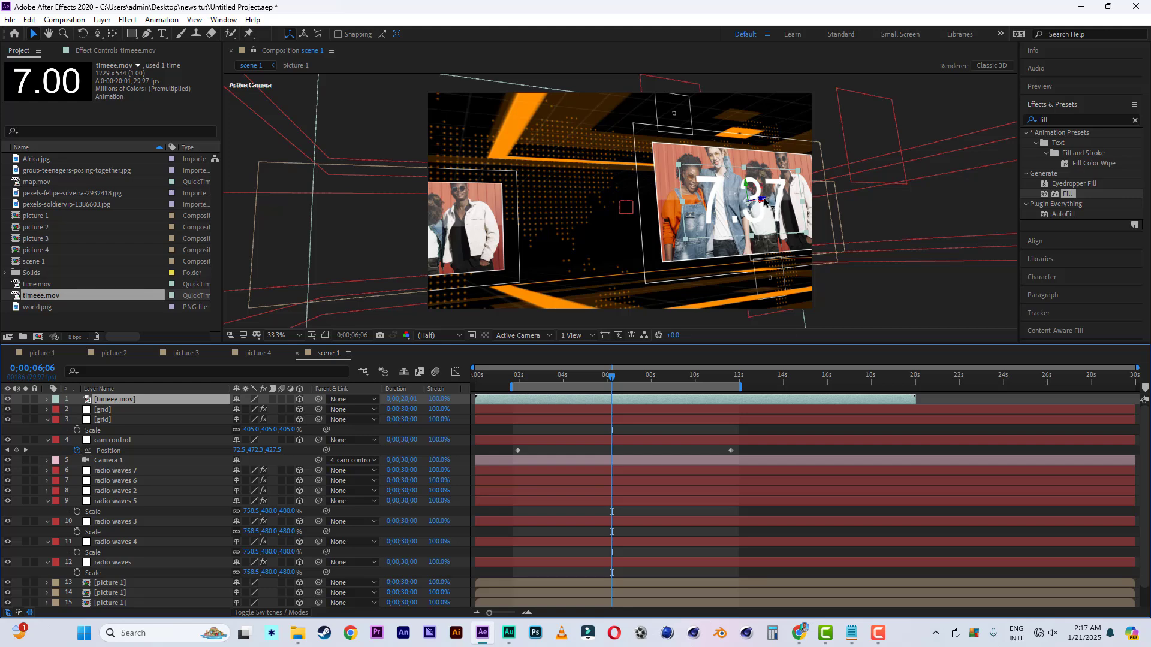
Scale the timeee.mov layer to 12%, place it above the gap between the two visible pictures, and save the project
drag(719, 208, 597, 211)
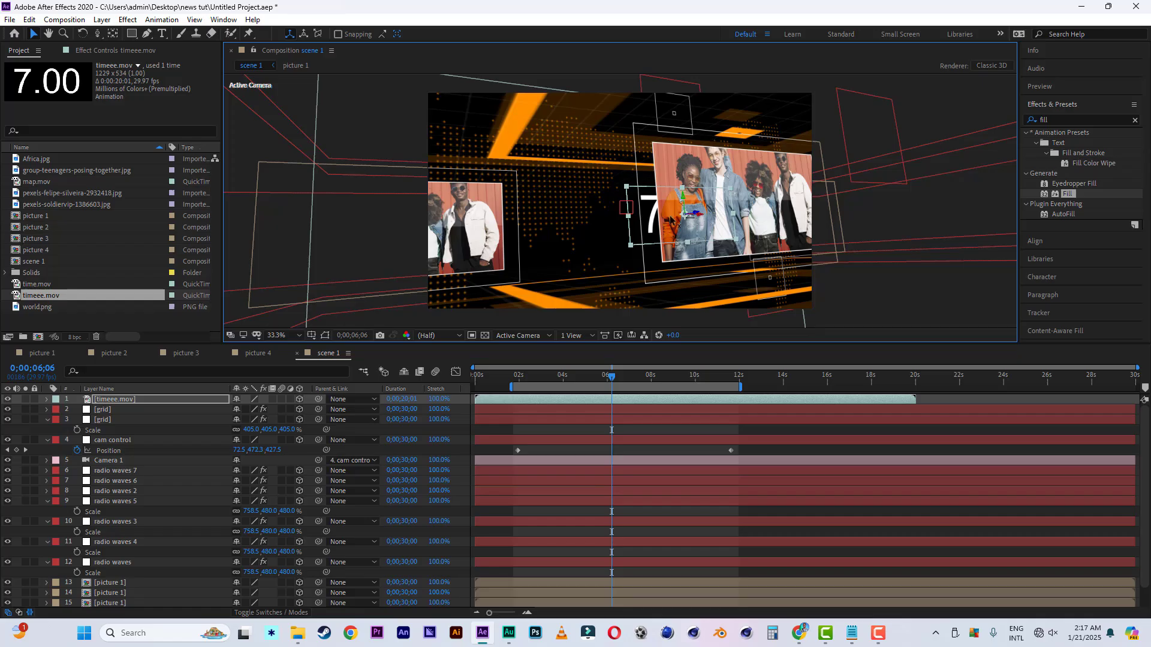
drag(671, 220, 487, 232)
key(s)
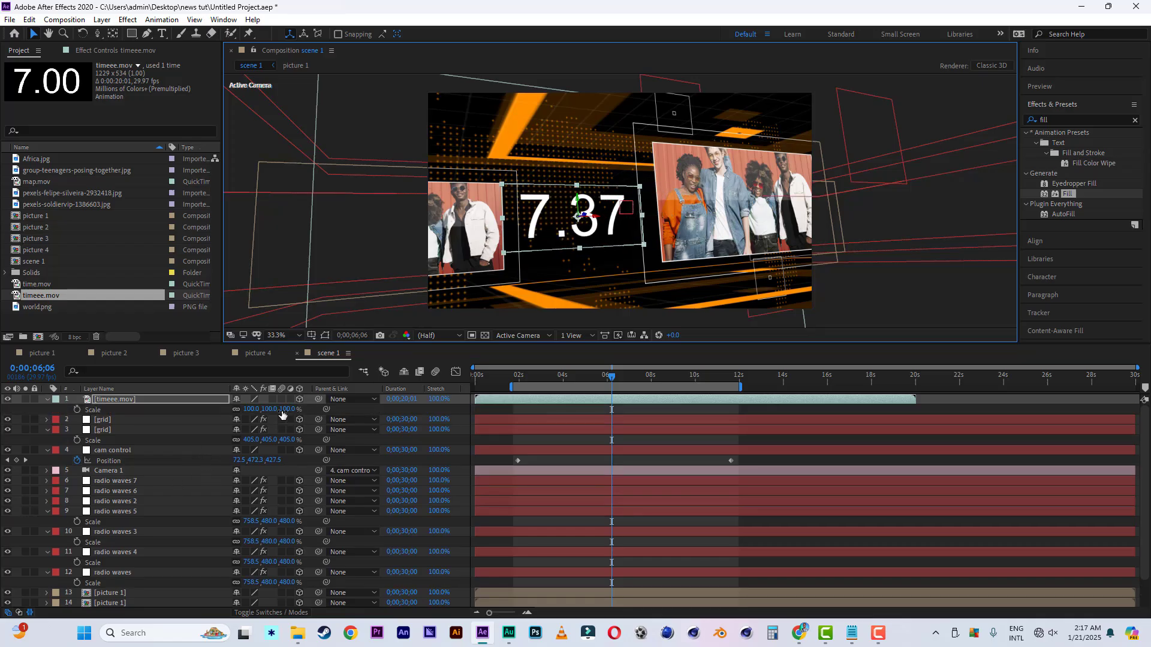
drag(288, 411, 250, 411)
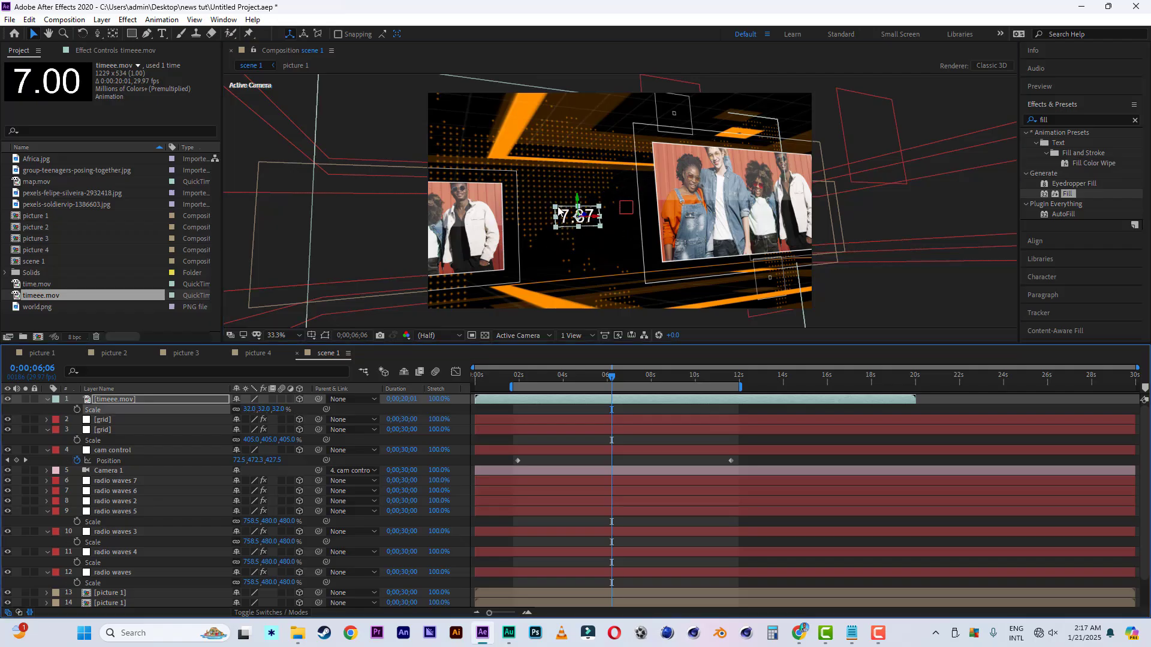
drag(579, 217, 721, 262)
drag(644, 246, 581, 136)
drag(284, 411, 272, 409)
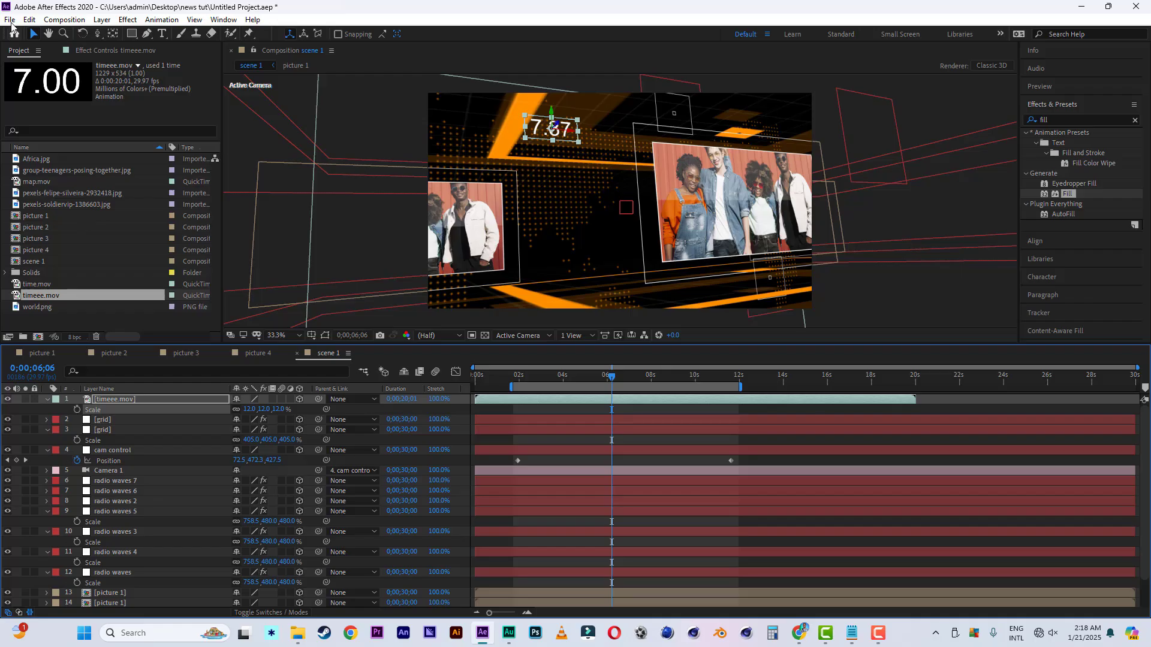
click(10, 20)
click(36, 133)
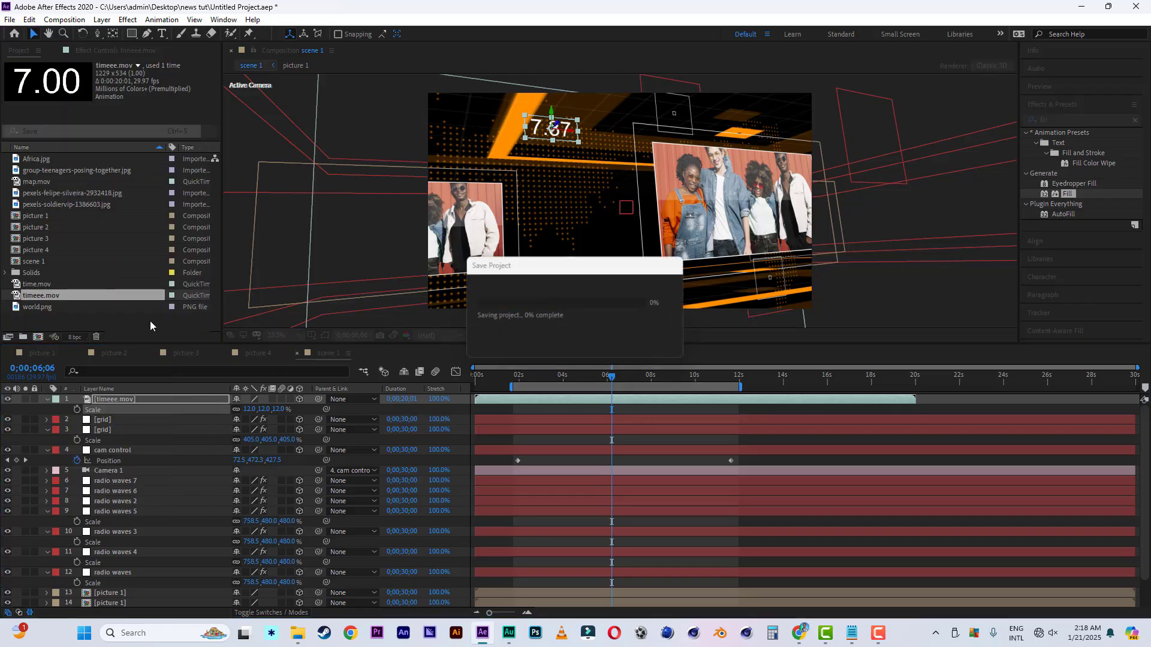
Duplicate the left picture 1 layer, place the copy farther back in the gap between the two visible pictures, and save the project
click(483, 193)
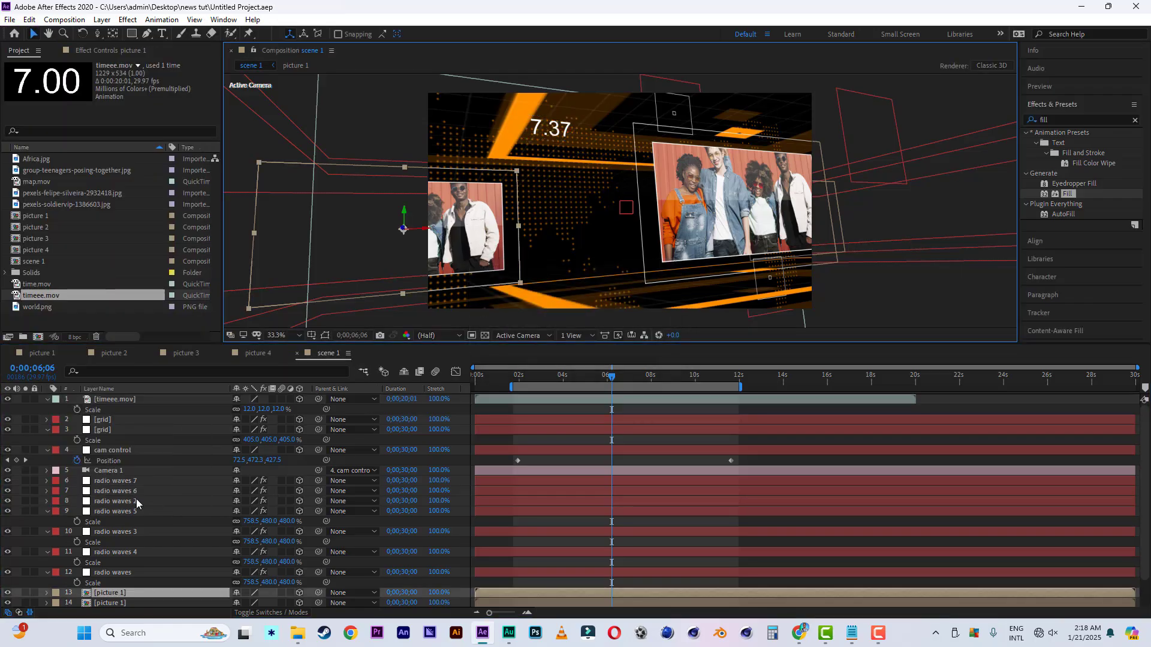
scroll(145, 583, down, 2)
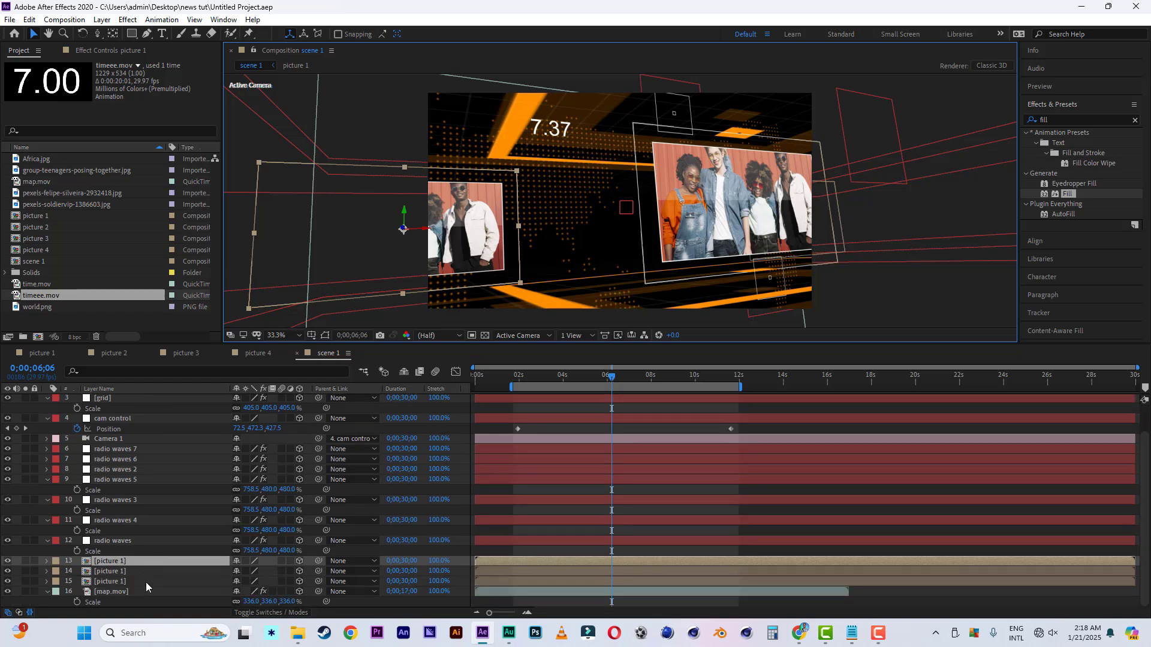
key(ctrl+d)
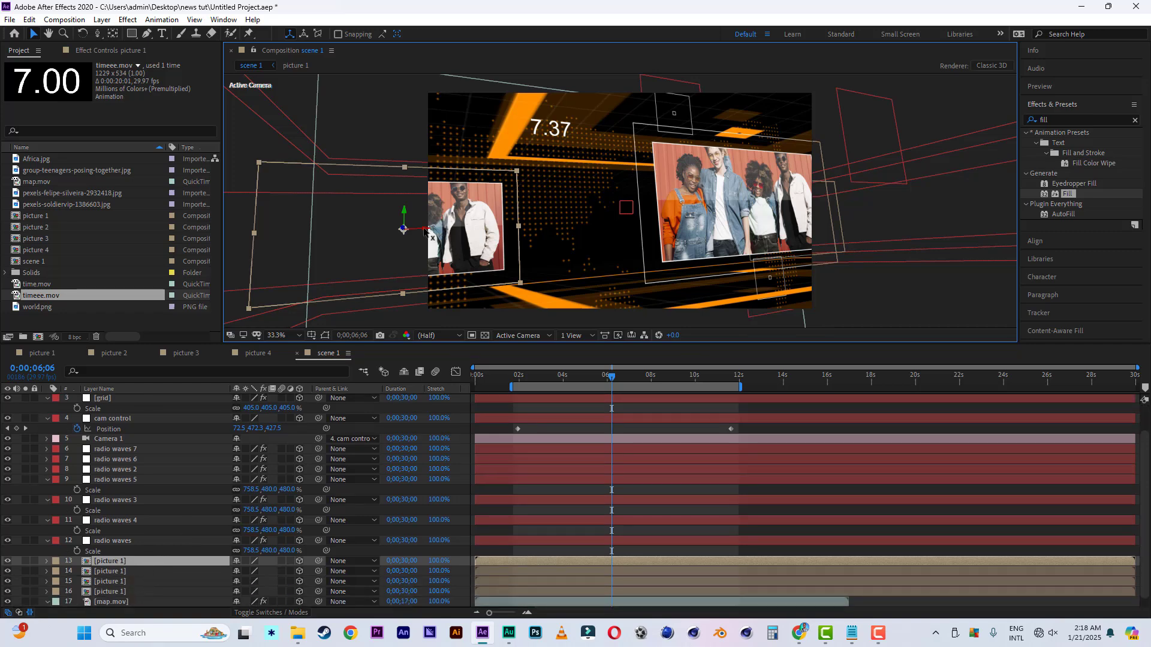
drag(454, 233, 809, 239)
drag(600, 225, 369, 430)
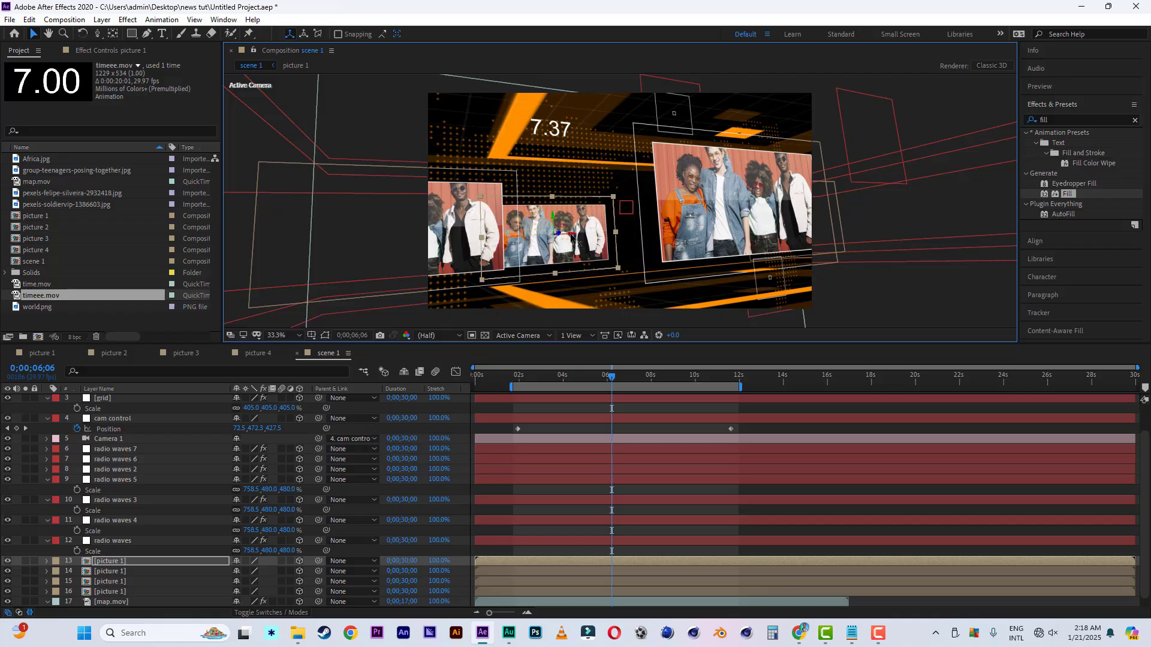
drag(576, 239, 689, 232)
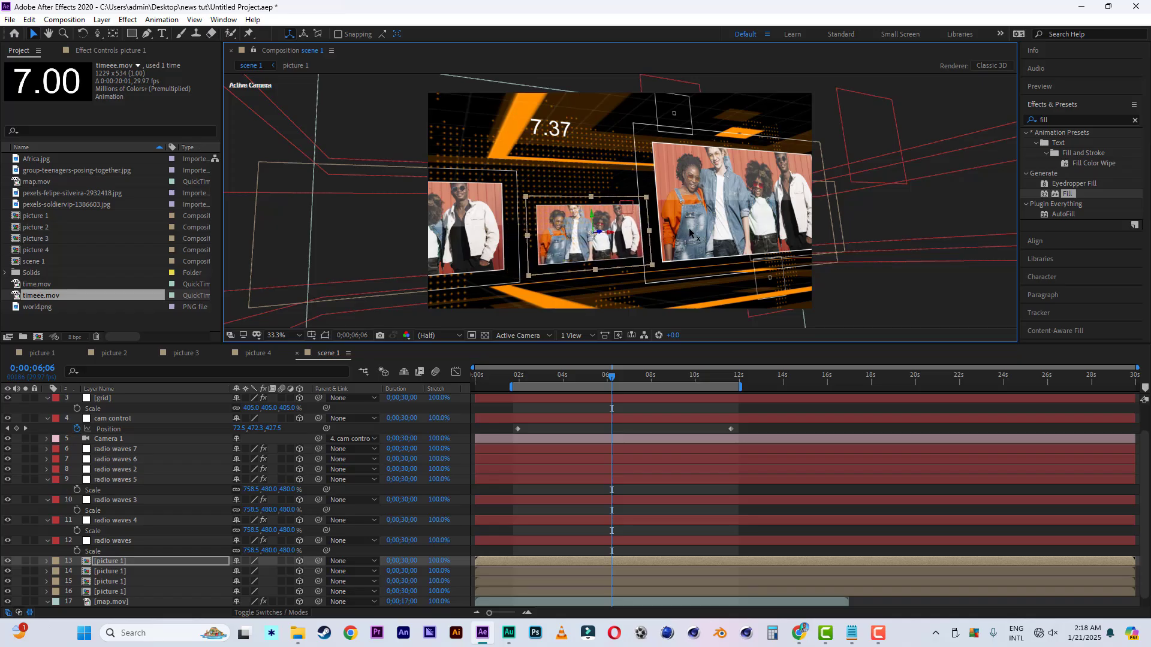
click(12, 21)
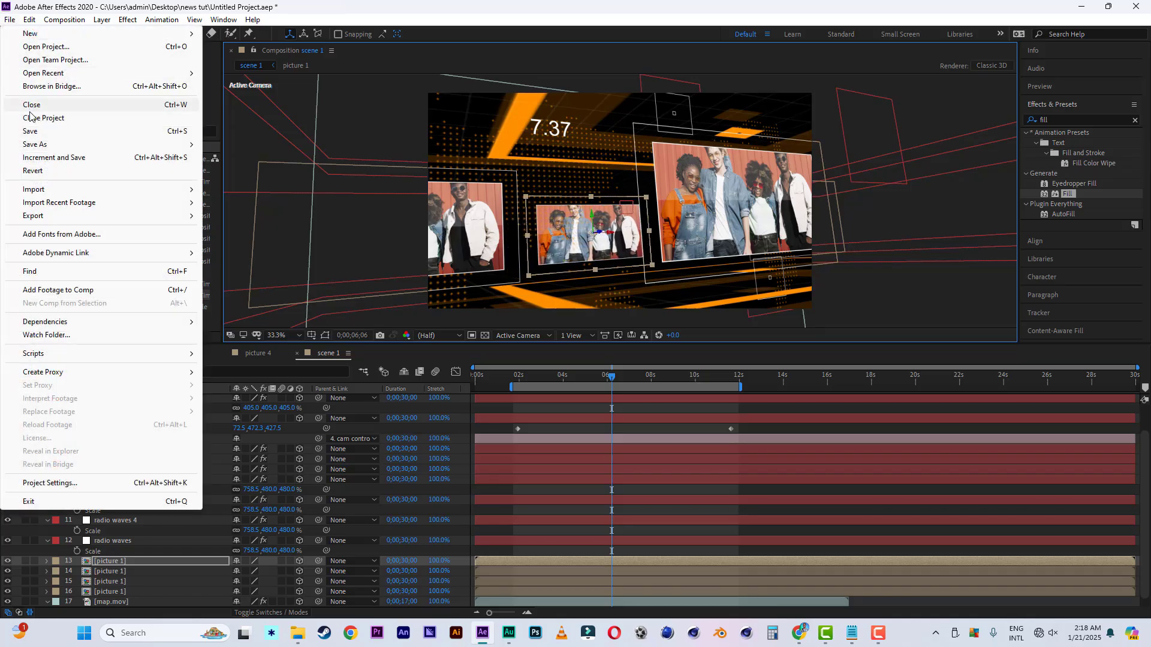
click(30, 131)
Replace the sources of picture layers 13, 14 and 15 with the picture 4, picture 3 and picture 2 compositions, respectively
click(43, 251)
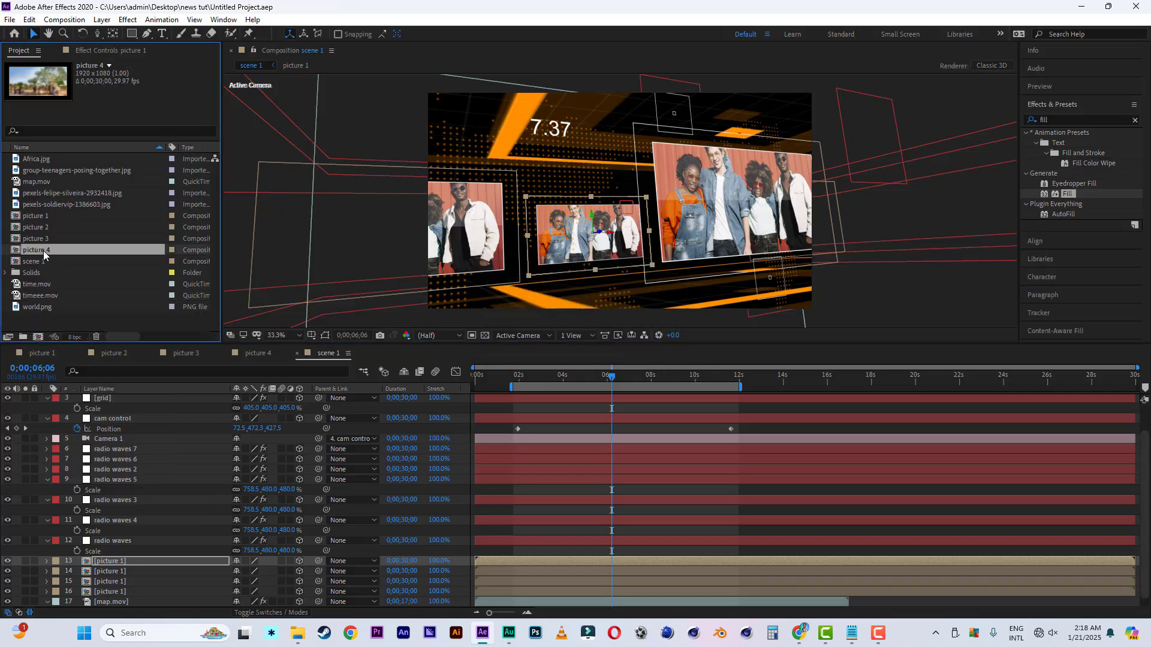
drag(45, 250, 131, 565)
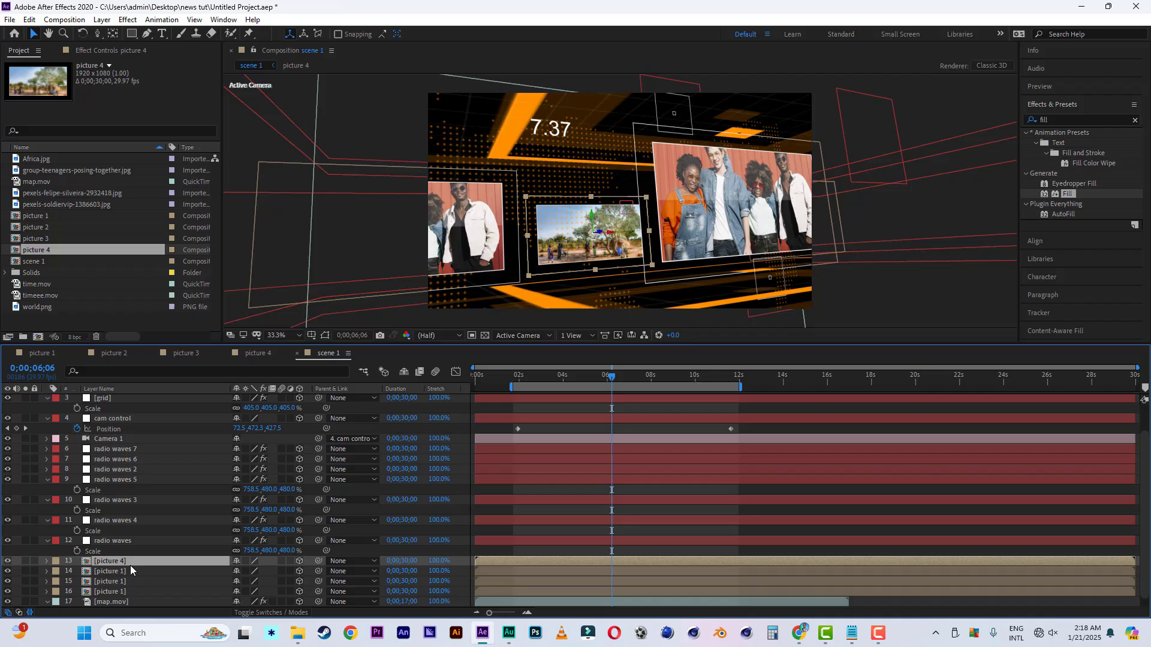
click(122, 573)
click(44, 238)
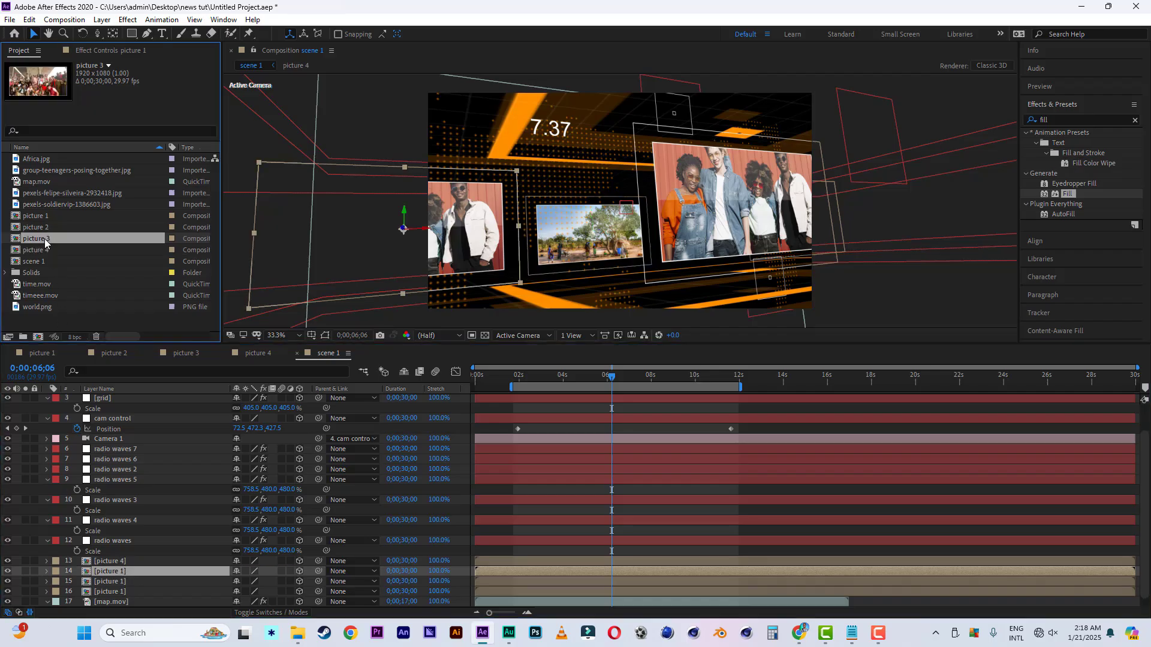
drag(133, 593, 121, 572)
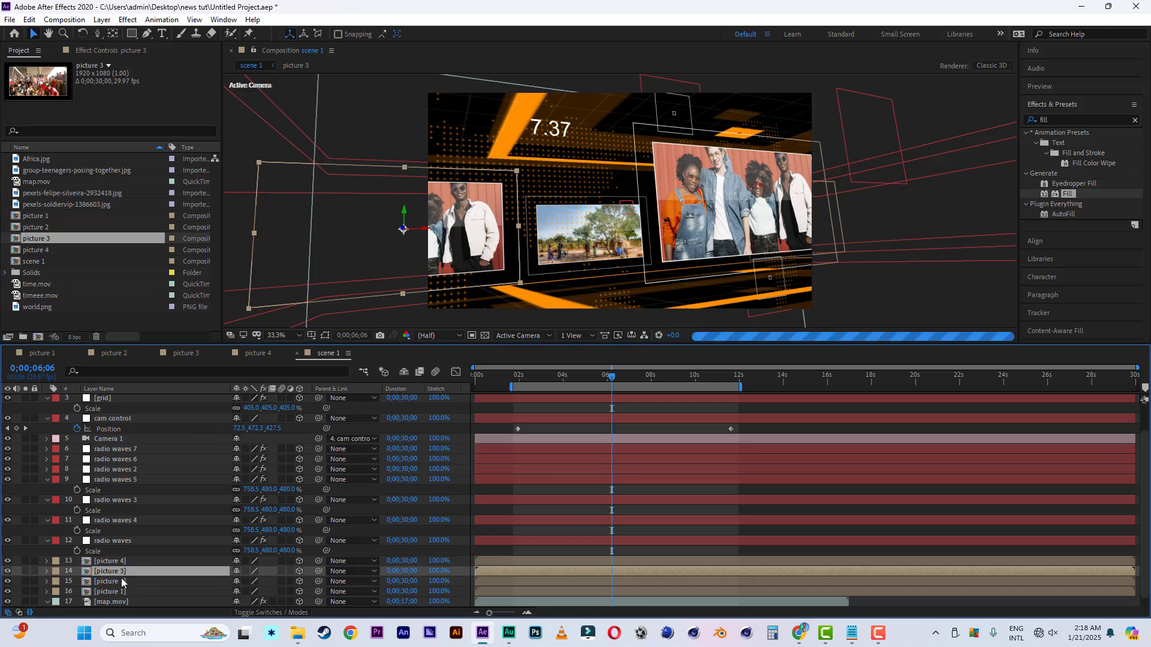
click(121, 581)
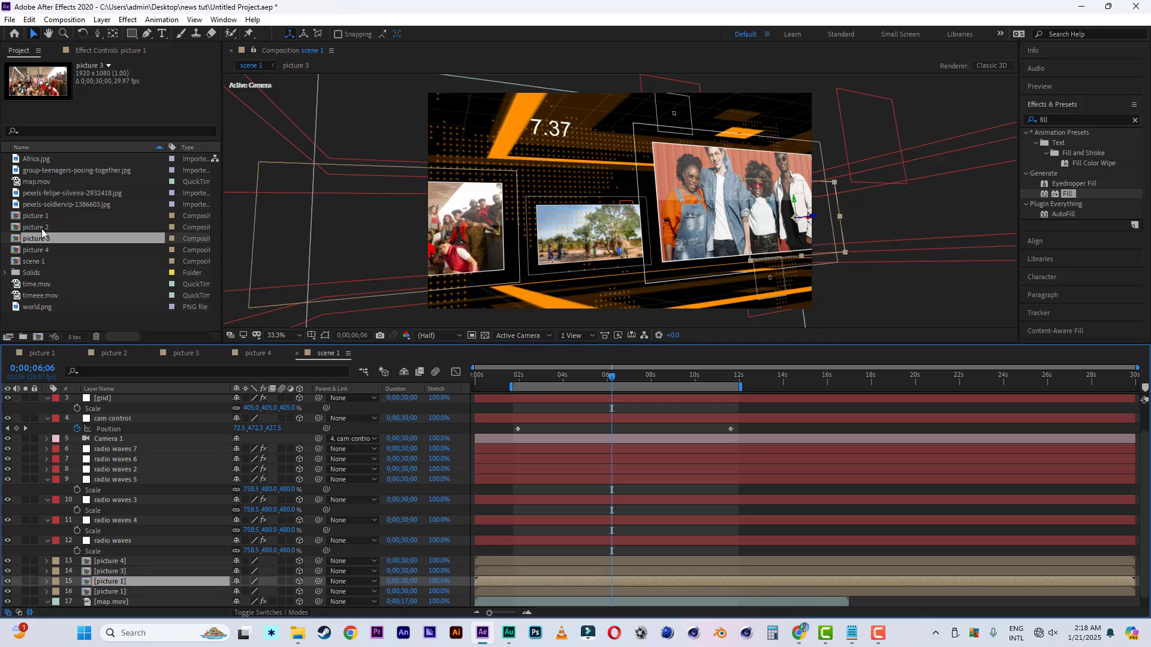
drag(41, 229, 106, 584)
Save the project and preview the camera move across the replaced pictures from 0;00;01;24
click(16, 20)
click(54, 131)
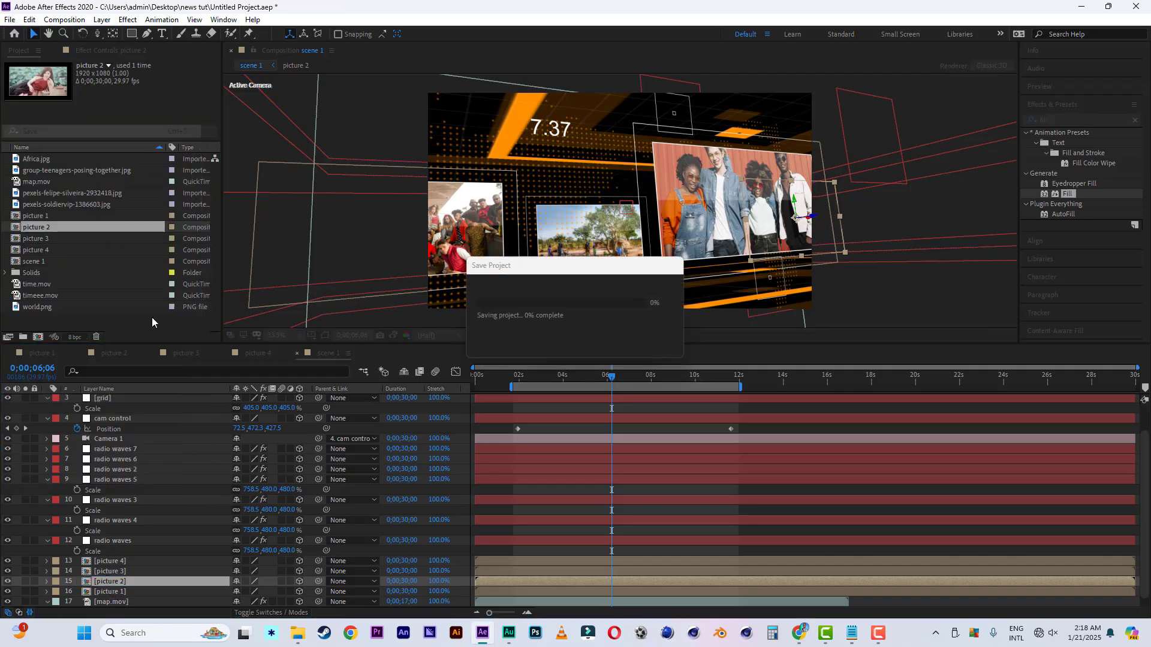
click(512, 377)
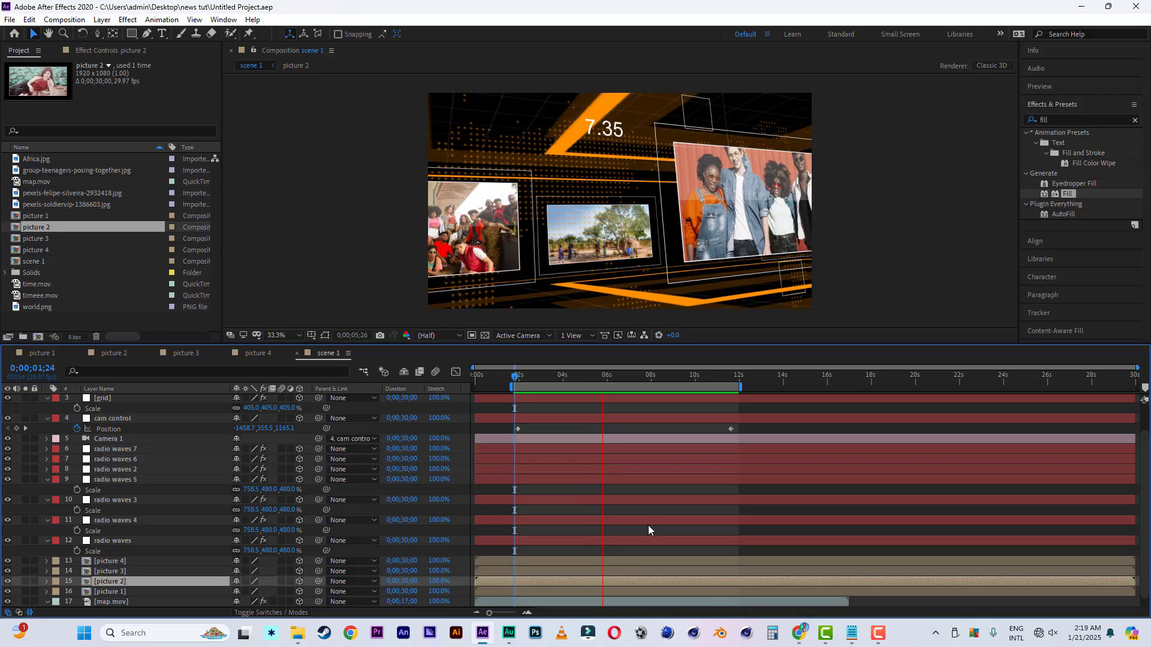
Go to 0;00;06;16 and create a white 1920 × 1080 solid in scene 1
drag(551, 381, 619, 380)
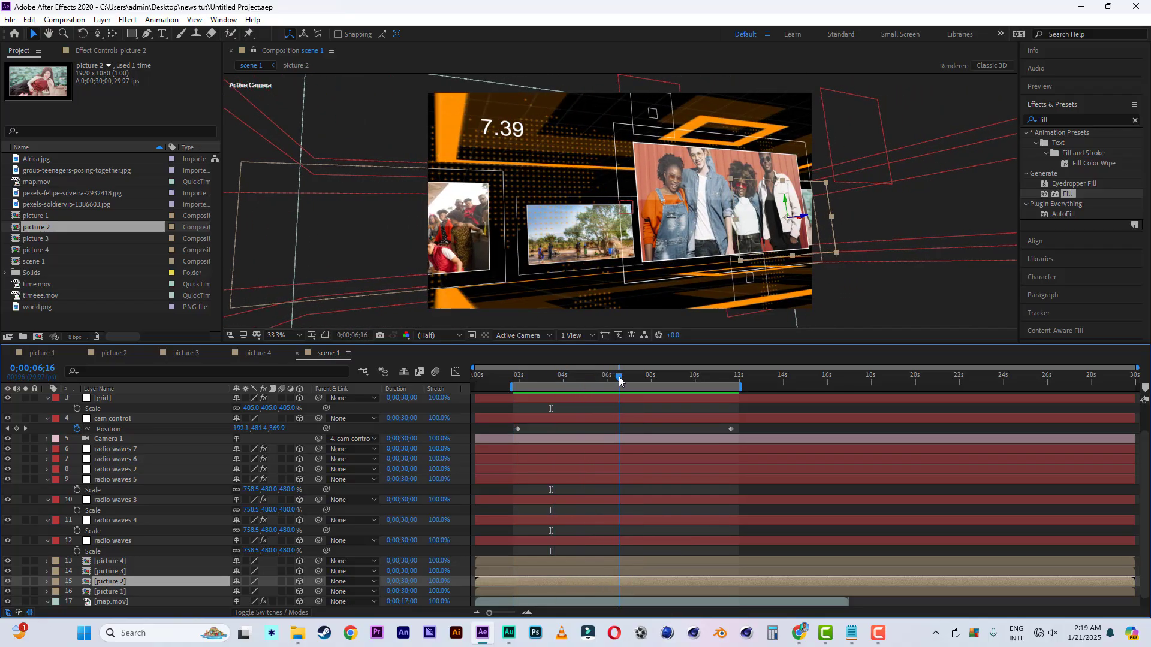
click(128, 601)
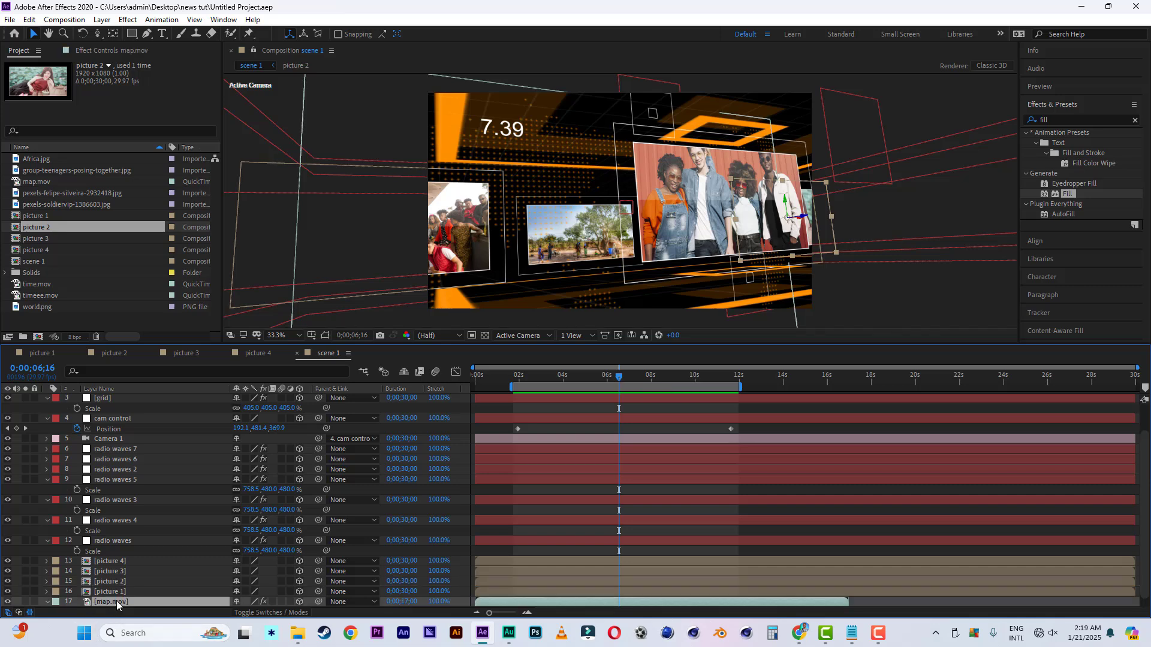
right_click(19, 602)
mouse_move(82, 467)
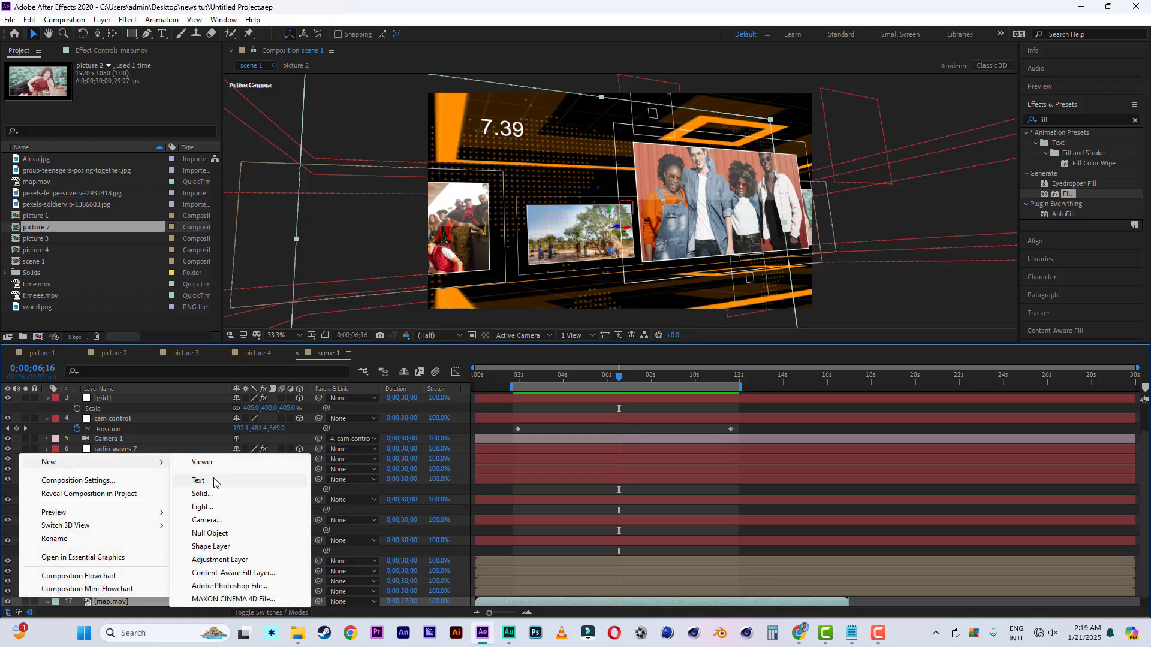
click(216, 495)
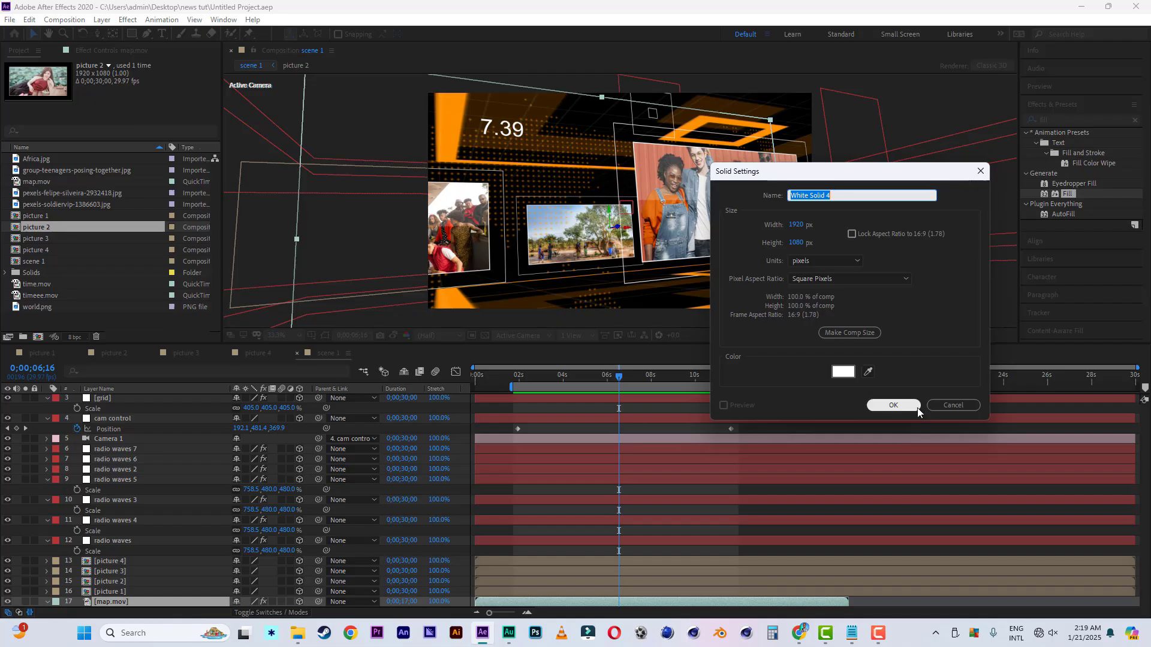
click(891, 405)
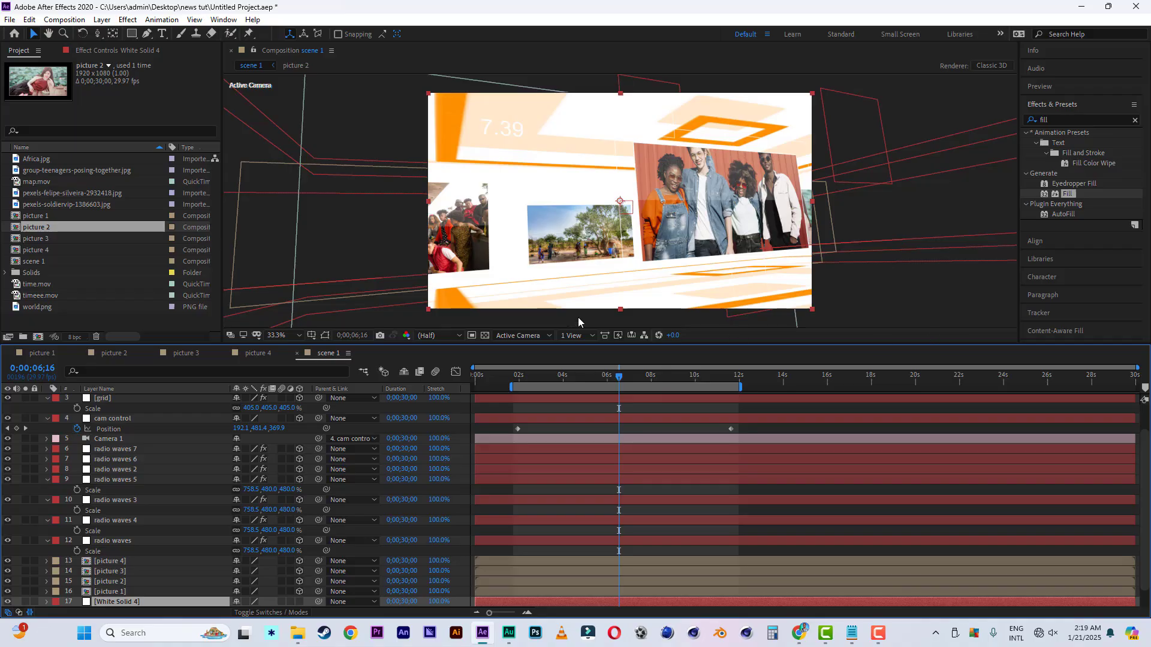
Make the white solid a 3D layer and move it to the top of the layer stack
click(301, 602)
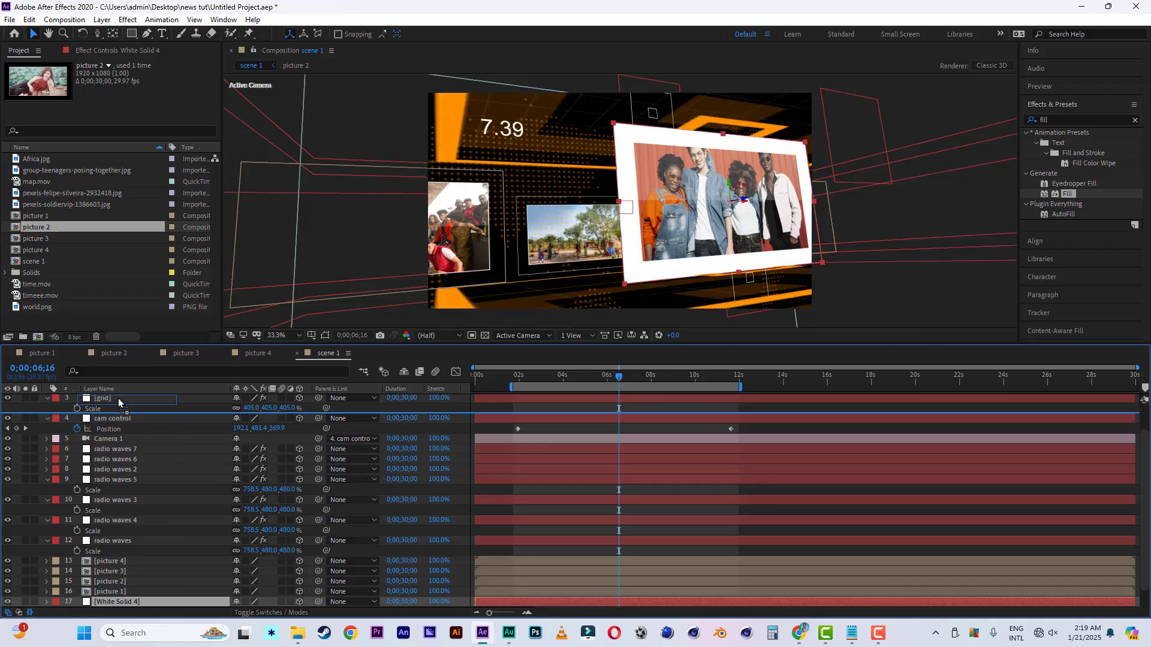
scroll(116, 403, up, 3)
key(ctrl+shift+])
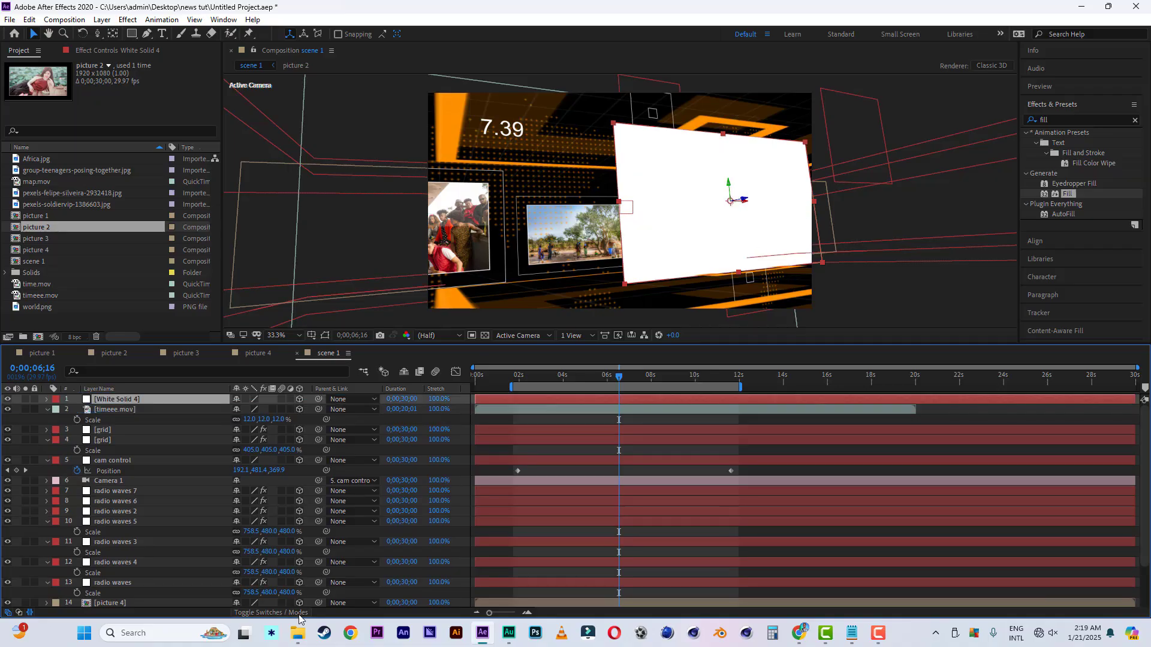
Set the white solid's X Rotation to 90° and scale it uniformly to about 162%
key(r)
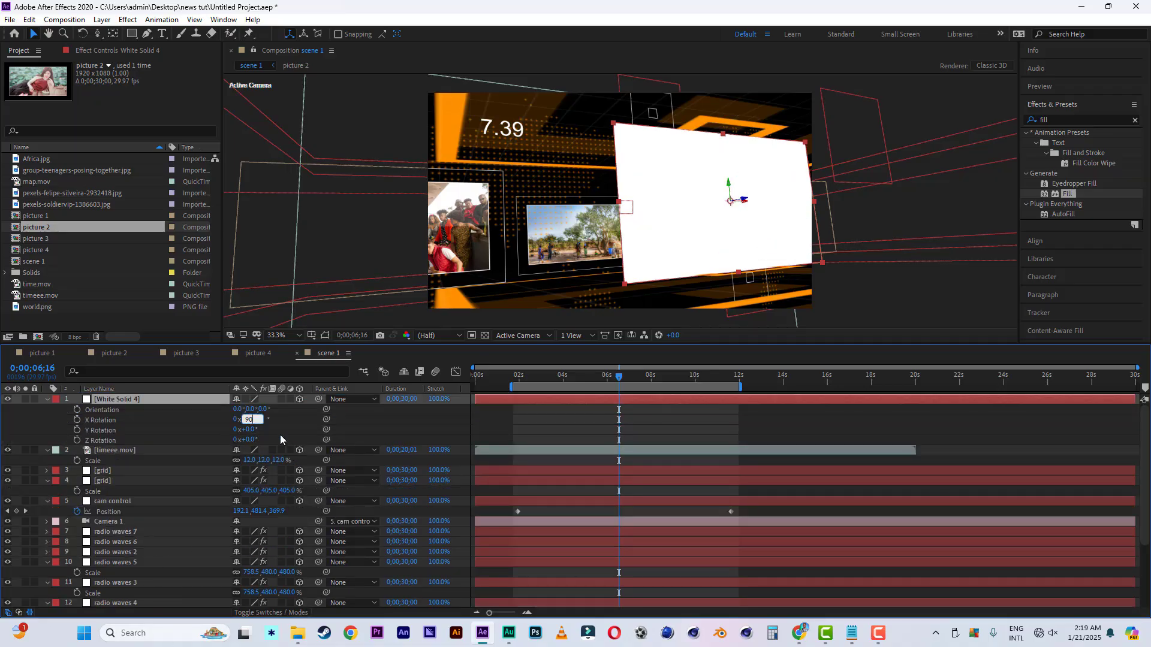
key(Return)
key(s)
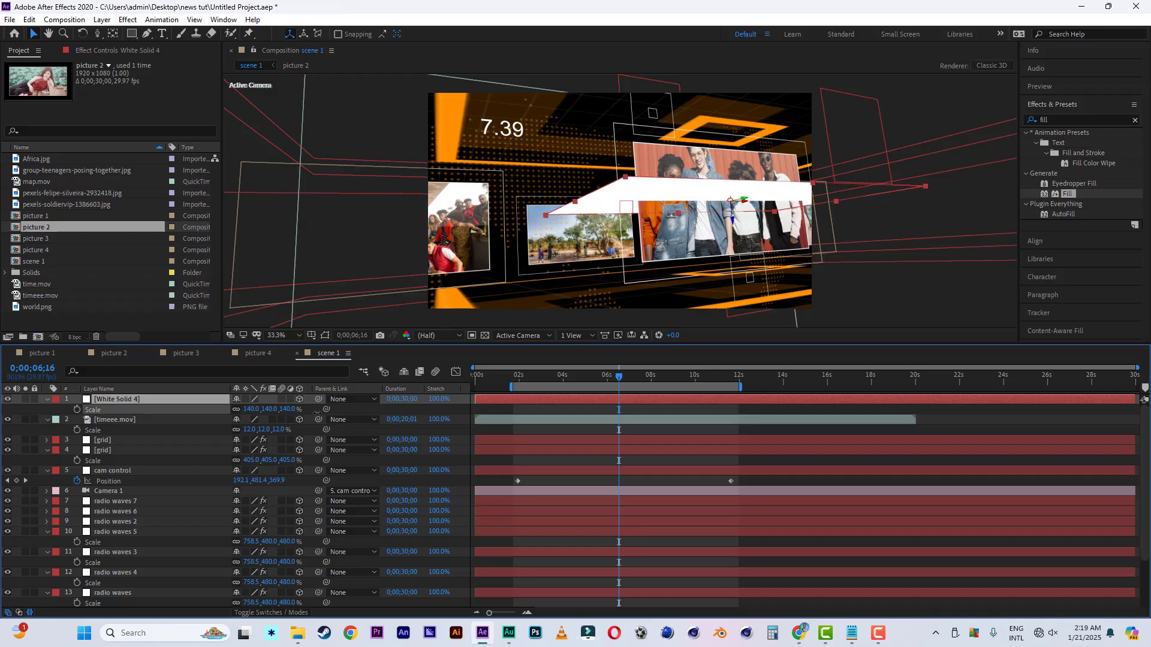
drag(317, 414, 331, 414)
Lower the white solid beneath the pictures and stretch its X scale to about 2661% so it forms a wide floor
drag(733, 221, 944, 294)
drag(868, 281, 995, 240)
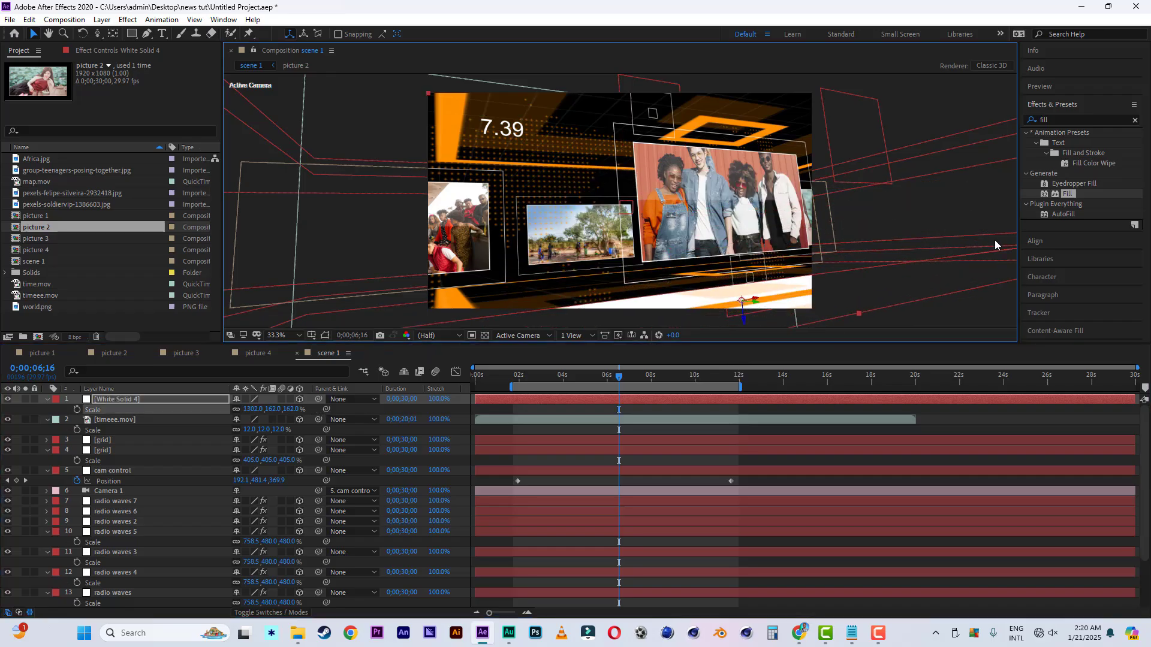
drag(744, 330, 745, 335)
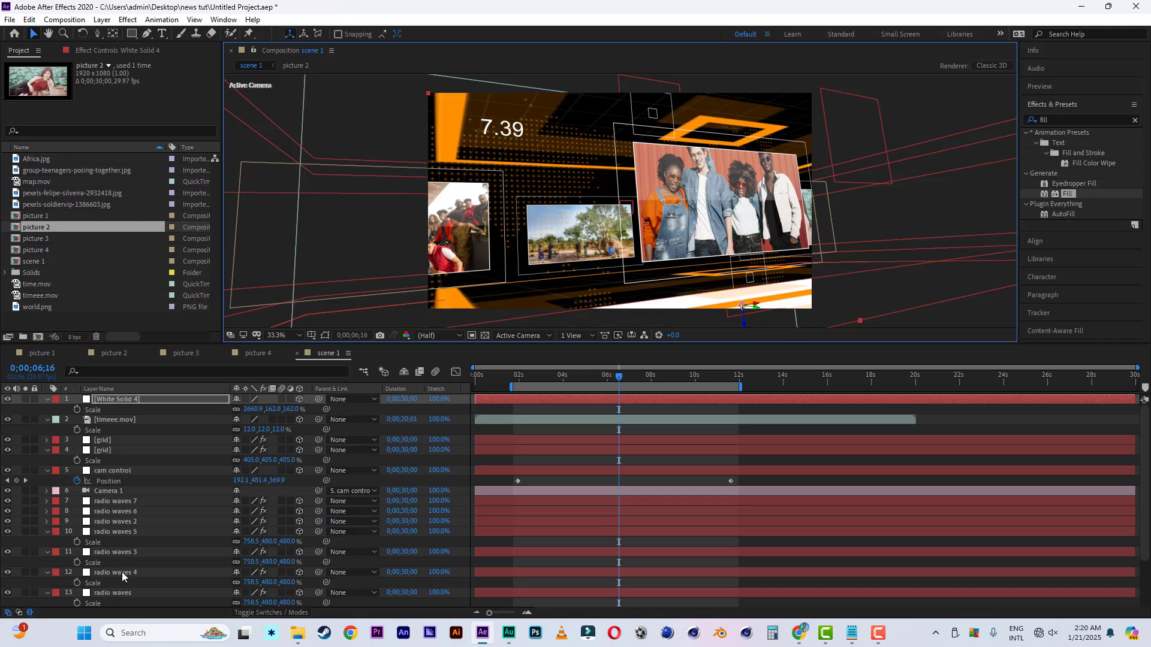
Set the white floor solid's opacity to 15% and save the project
key(t)
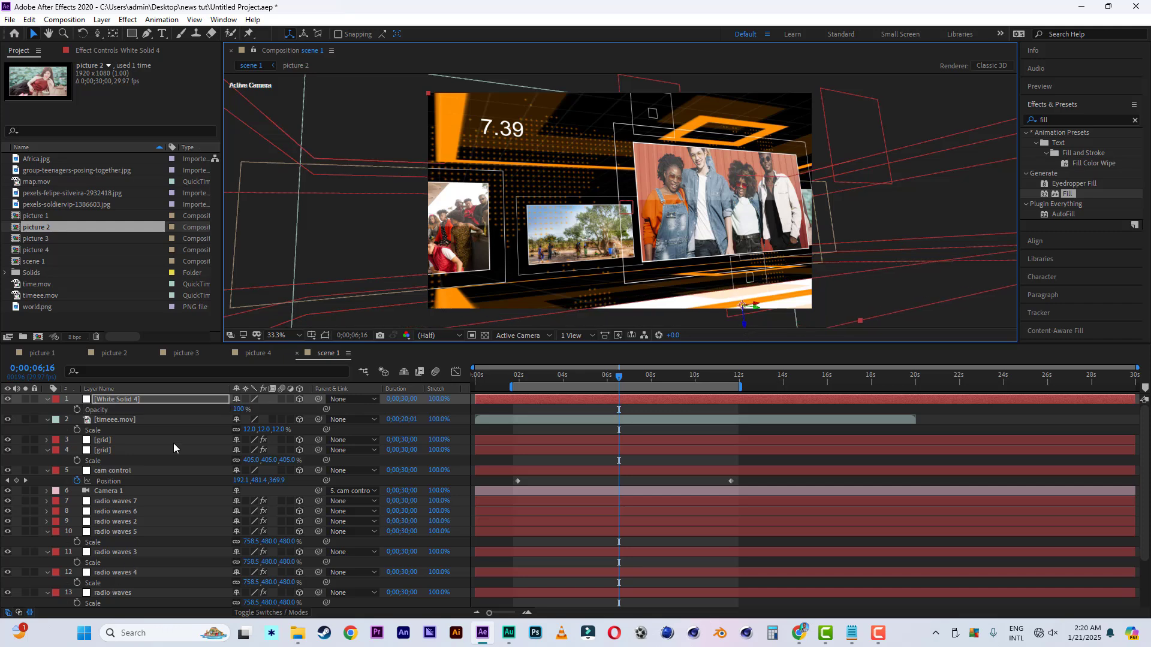
click(239, 408)
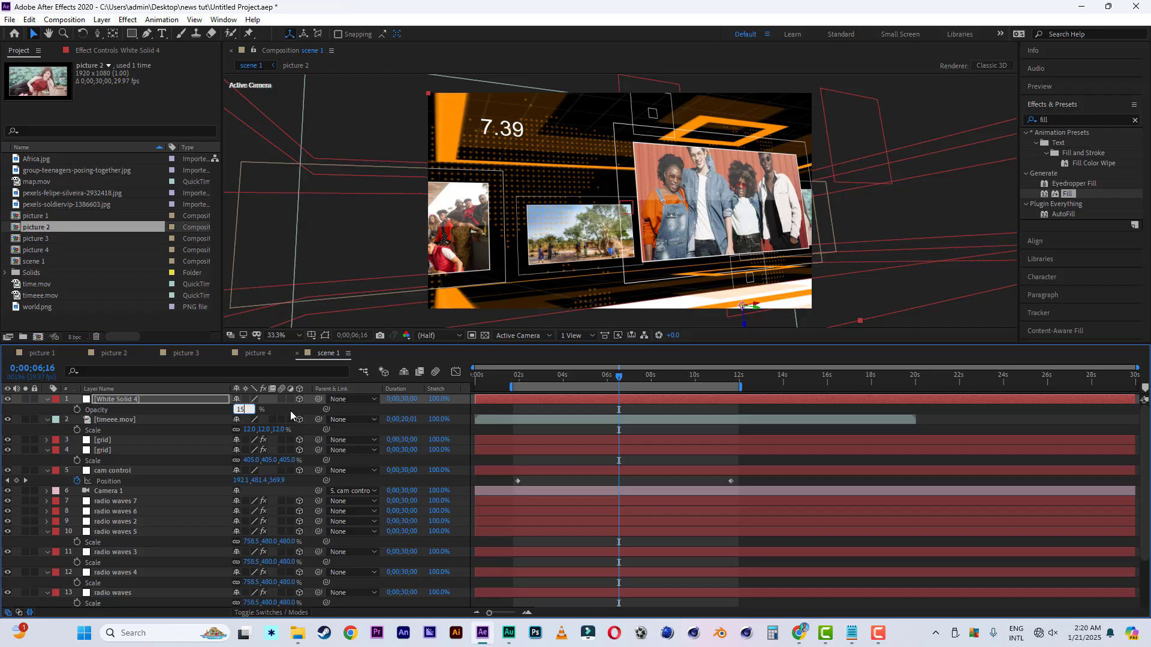
key(Return)
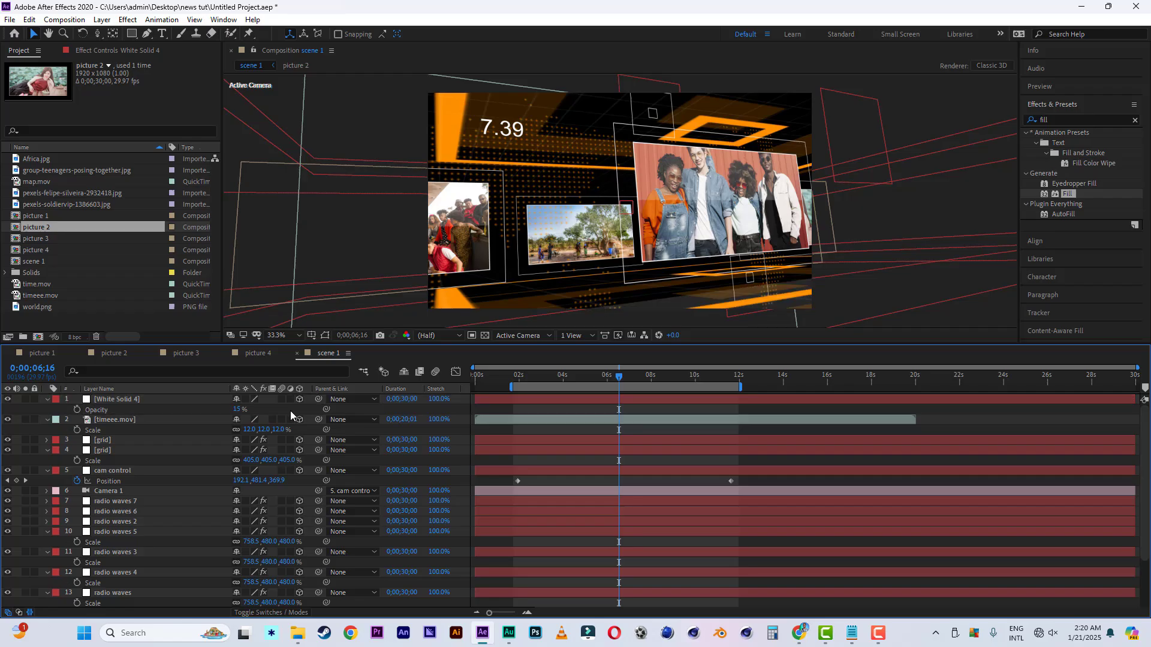
click(9, 19)
click(38, 130)
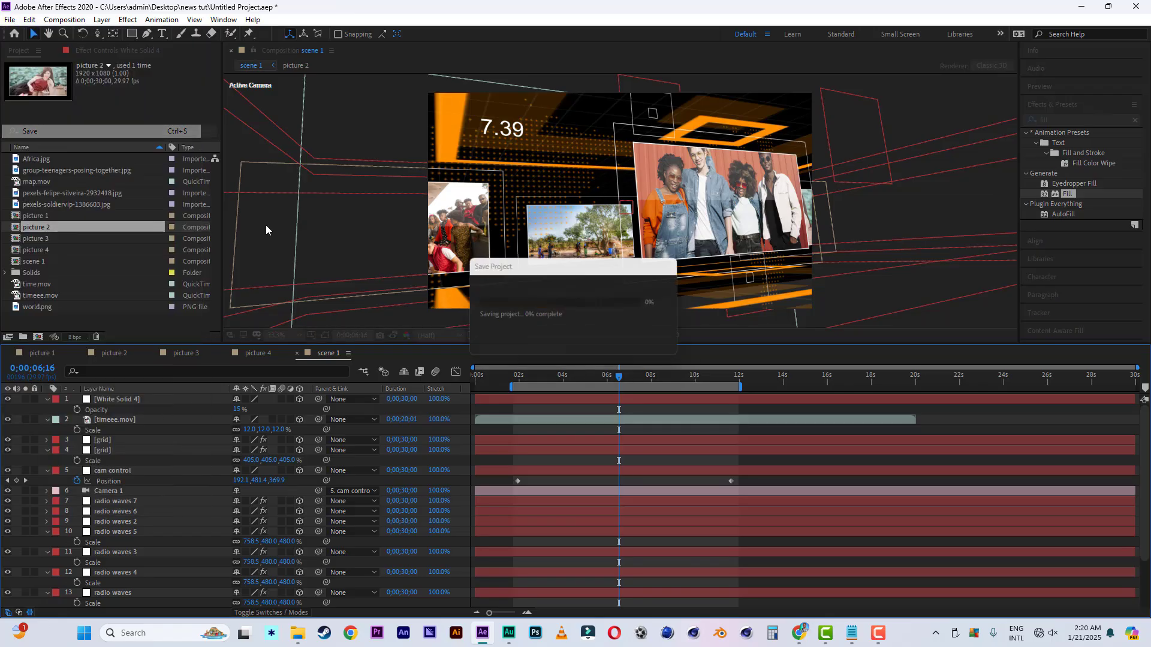
Preview the camera move over the new floor from 0;00;01;28
click(518, 383)
key(space)
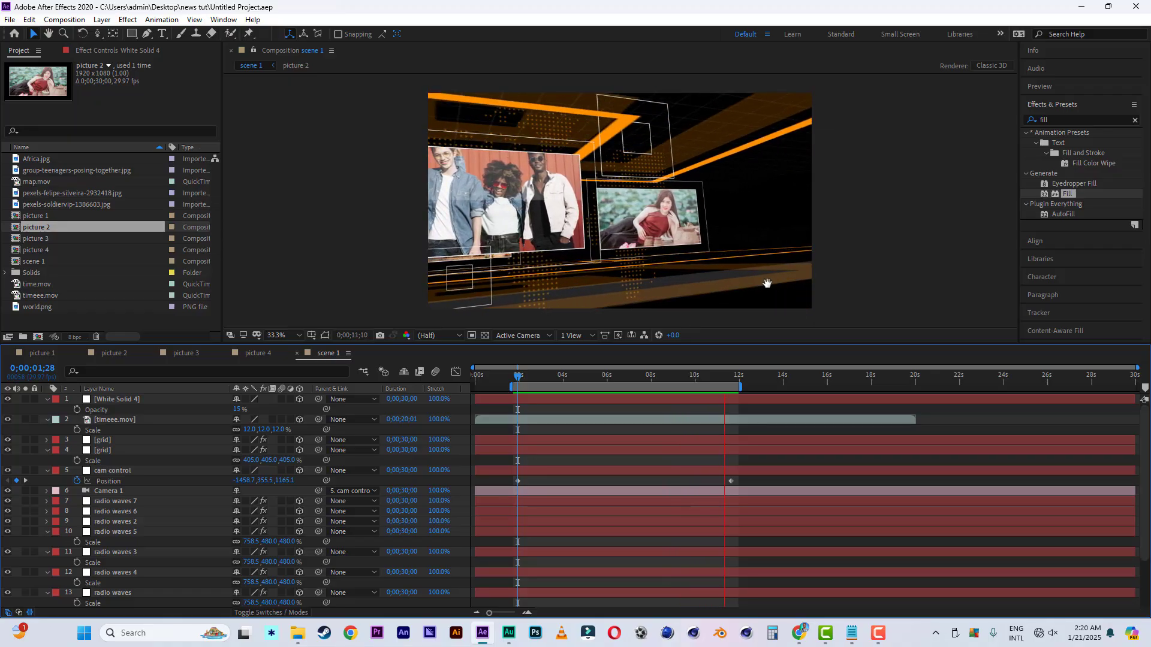
key(space)
click(12, 22)
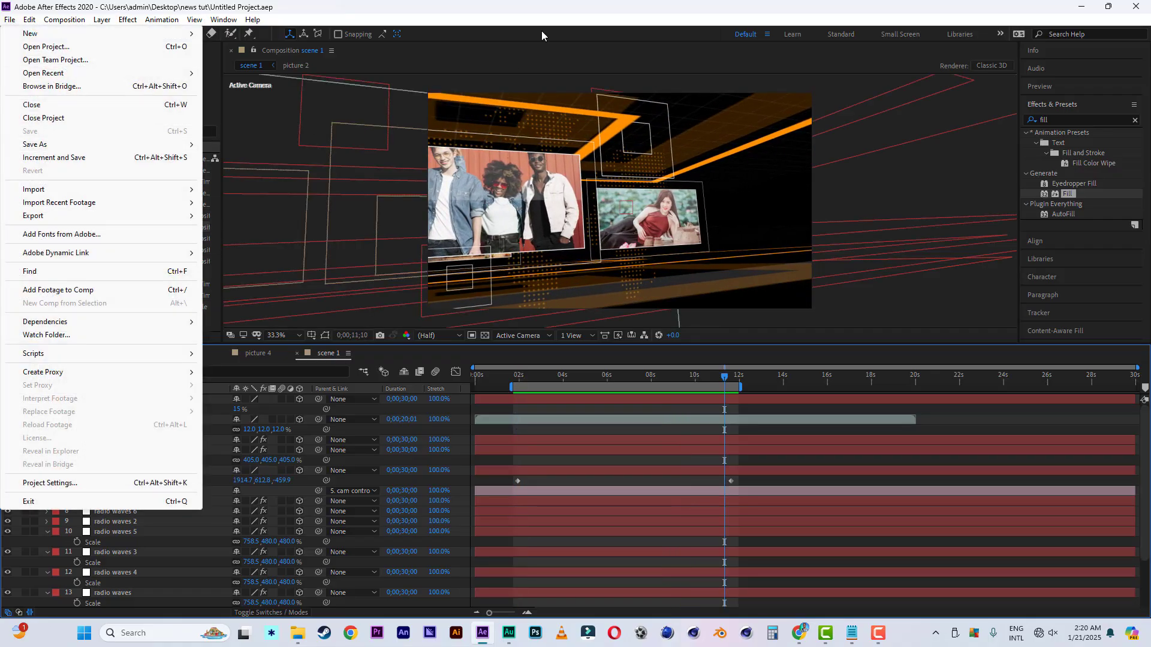
click(417, 160)
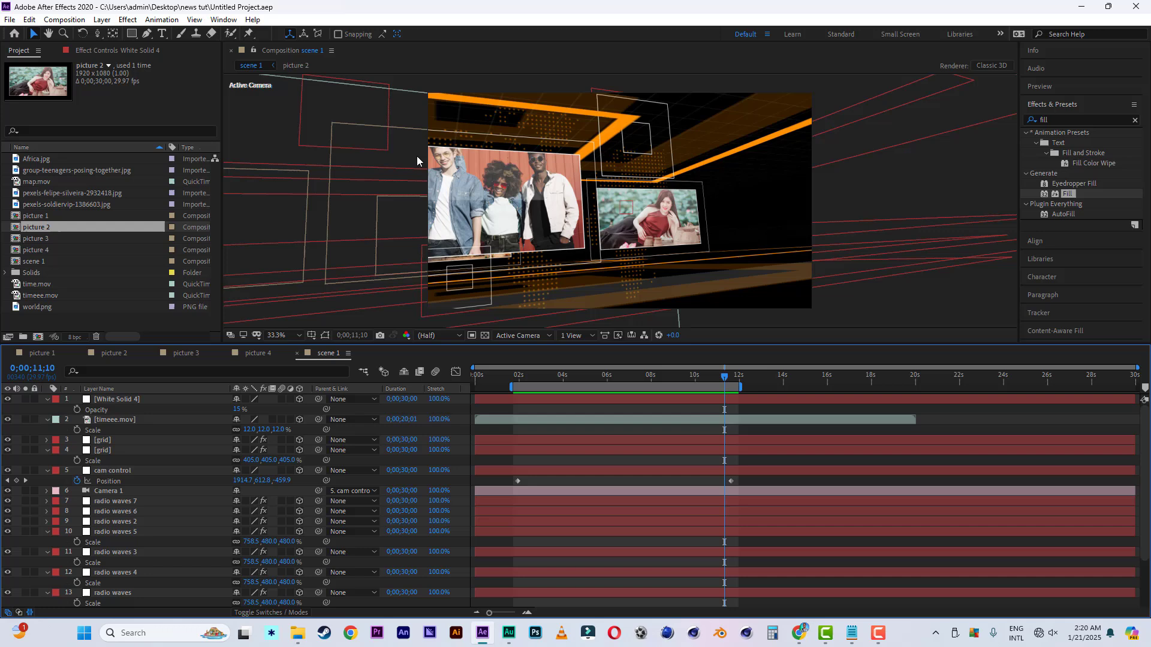
Collapse the expanded properties of all layers in the scene 1 timeline
click(48, 400)
click(47, 440)
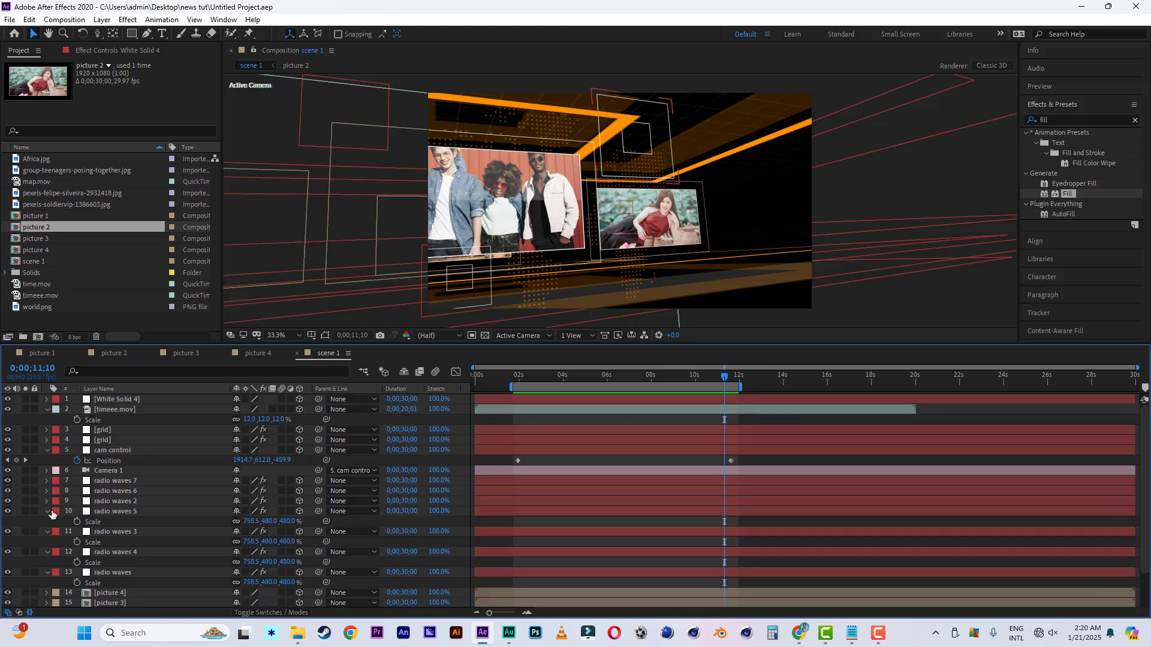
click(48, 511)
click(48, 522)
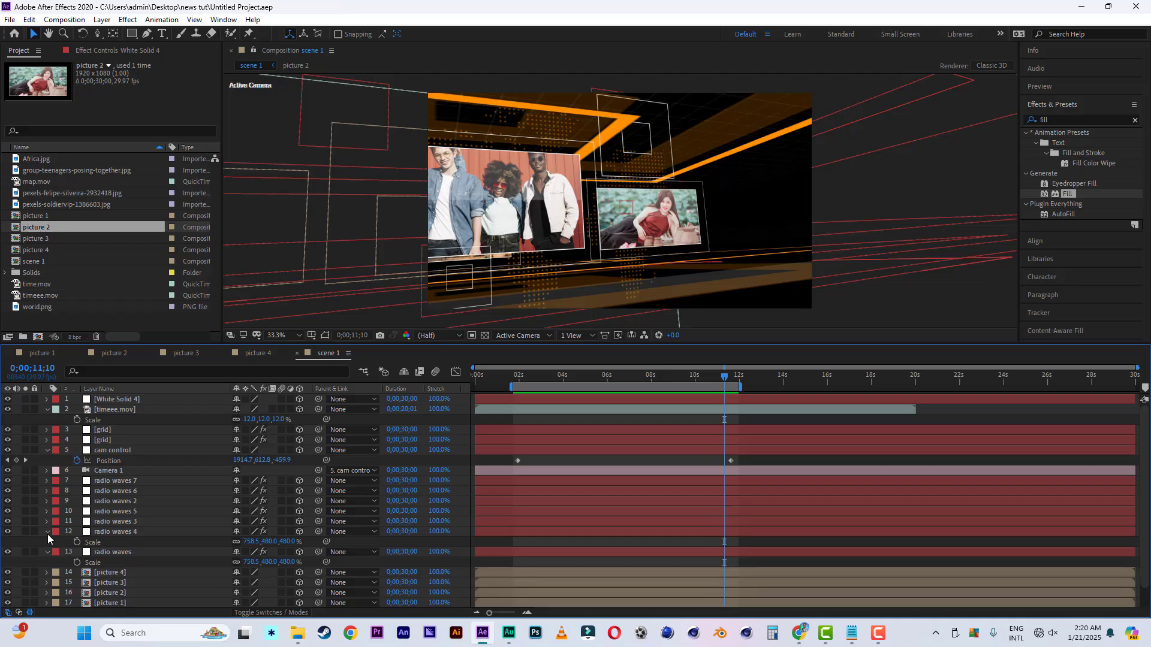
click(48, 532)
click(47, 544)
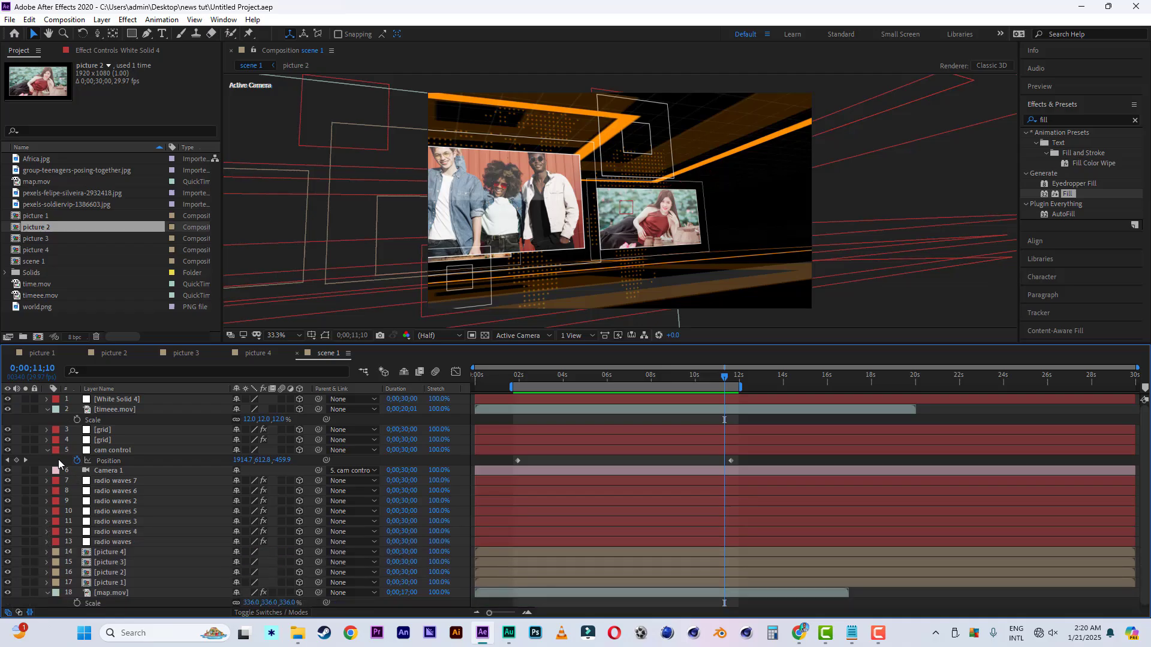
click(49, 410)
click(48, 440)
click(48, 573)
Duplicate the radio waves 2 square and place the copy low beside the rightmost picture, on its outer side
click(126, 403)
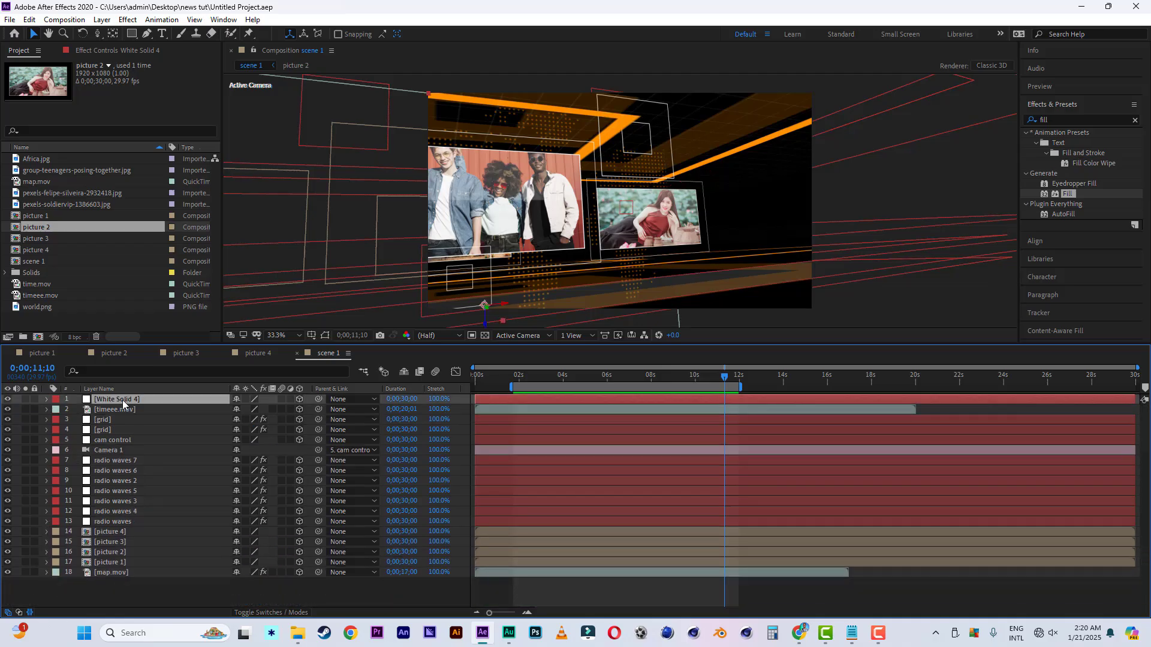
click(199, 460)
click(135, 470)
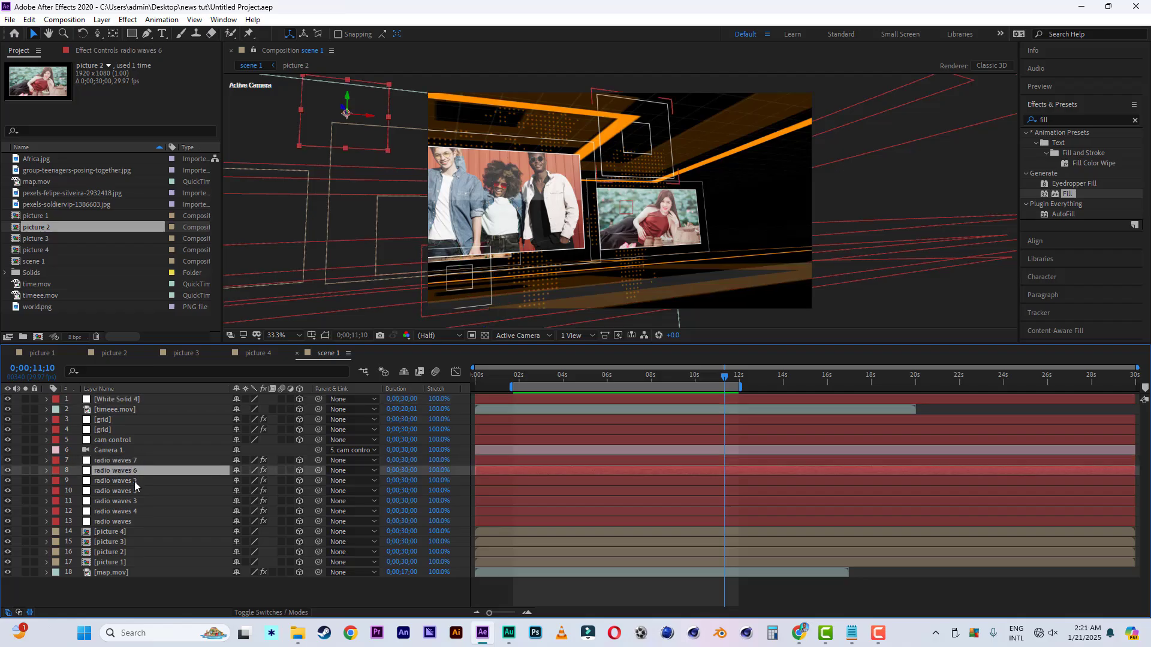
click(136, 483)
key(ctrl+d)
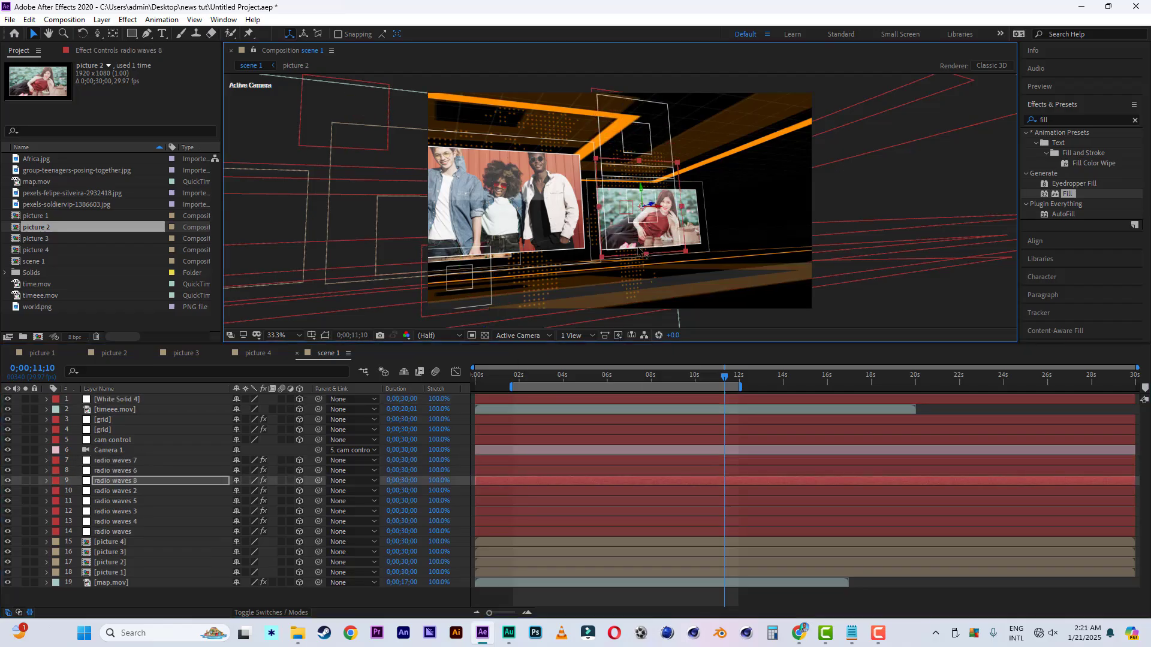
drag(639, 248, 640, 259)
drag(716, 222, 924, 224)
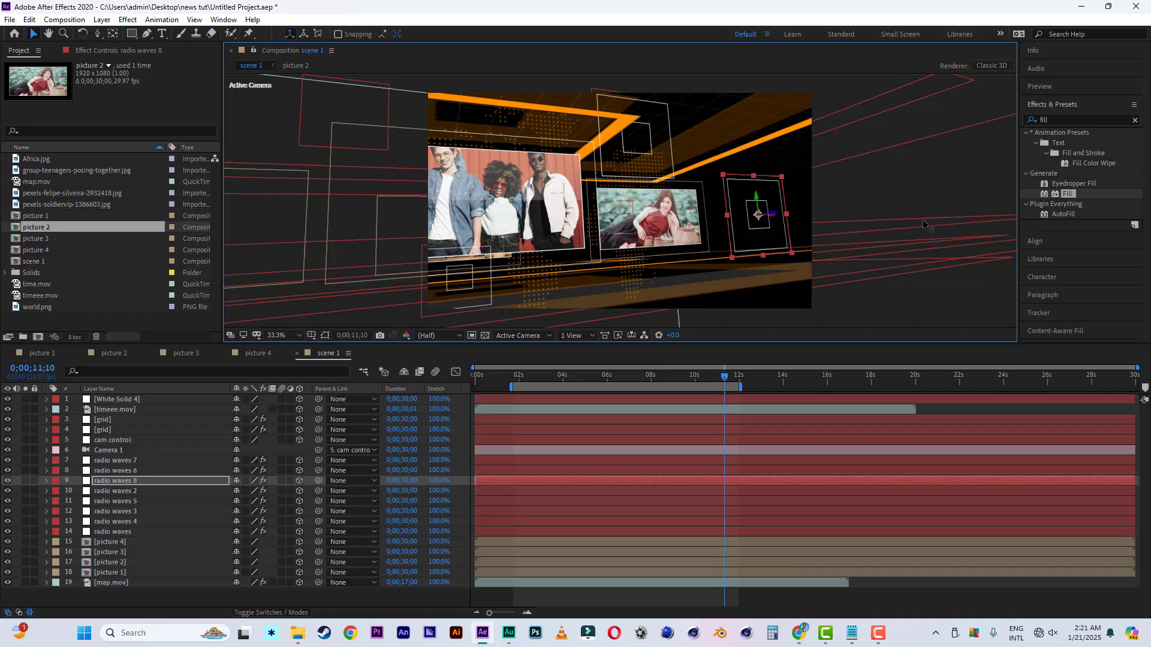
drag(756, 200, 758, 243)
Shift the duplicated square's layer slightly earlier in time and preview the camera move from 0;00;01;25
drag(671, 480, 658, 480)
key(space)
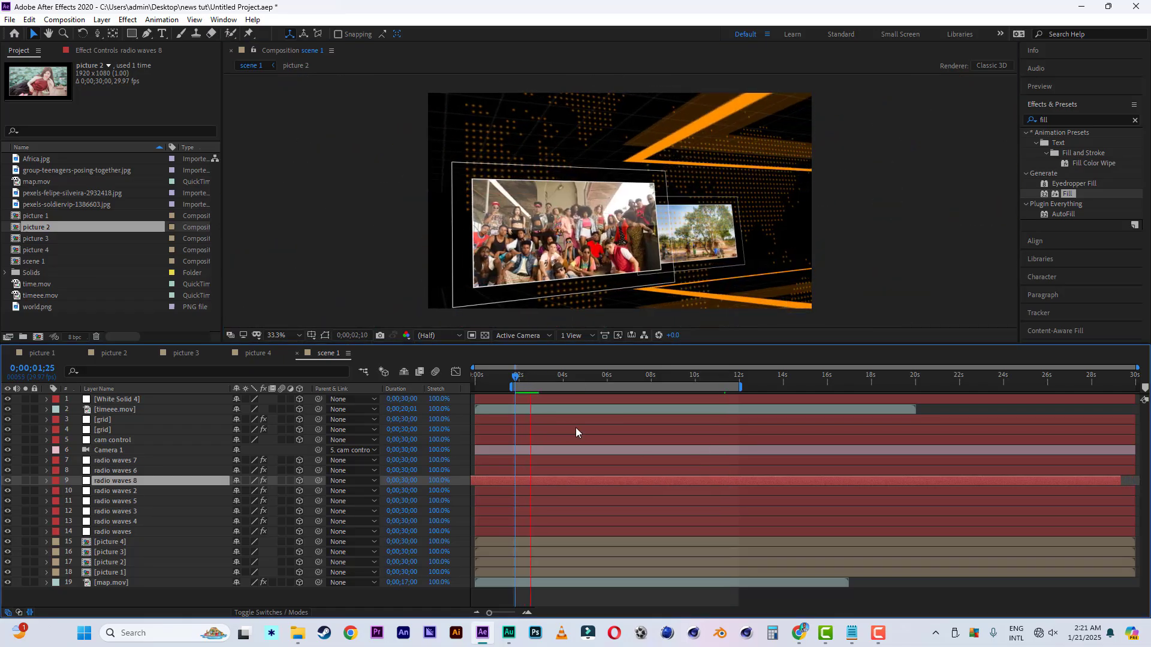
key(space)
Duplicate the radio waves 5 square and move the copy above radio waves 6 in the layer order
click(111, 460)
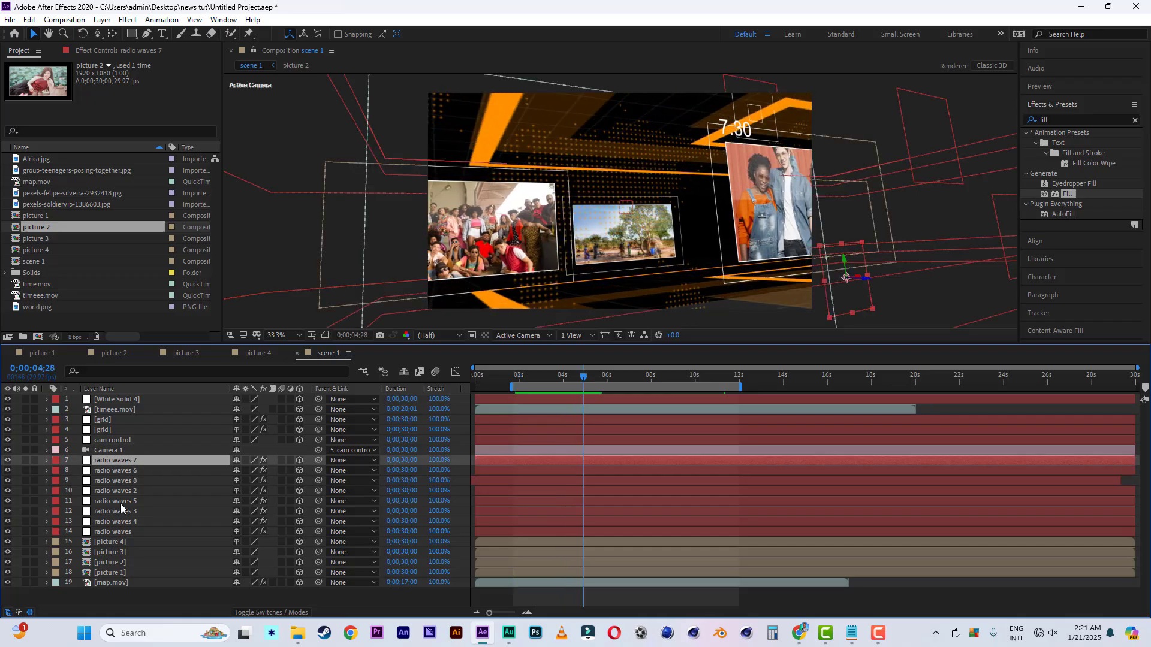
click(122, 501)
key(ctrl+d)
drag(124, 501, 132, 470)
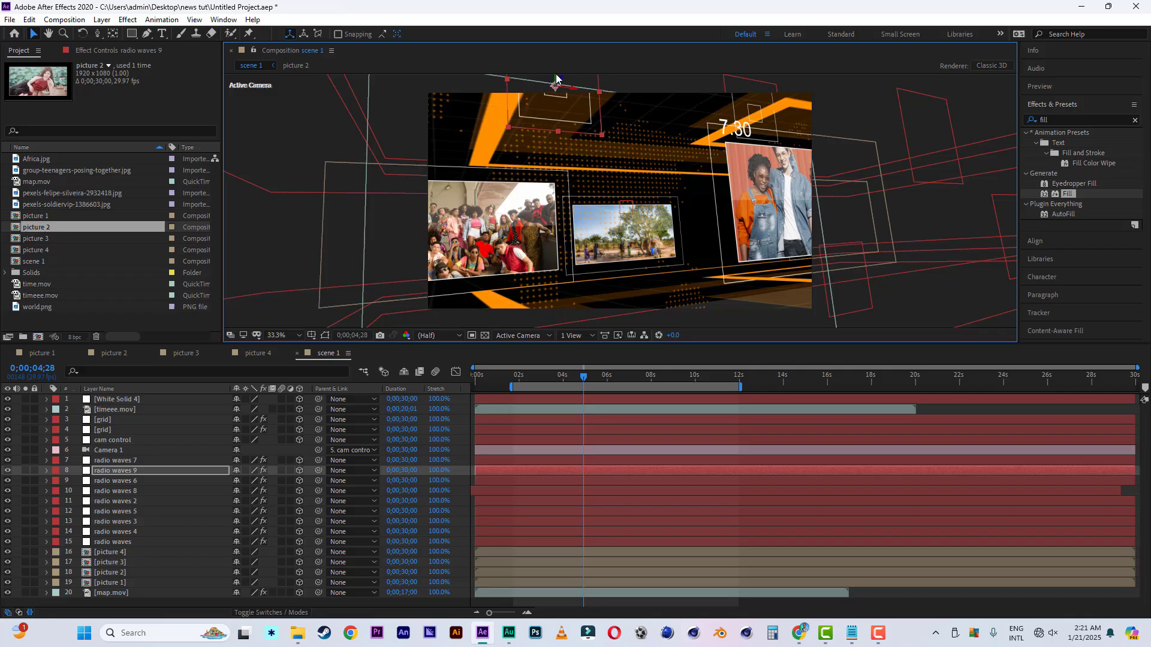
key(comma)
key(comma)
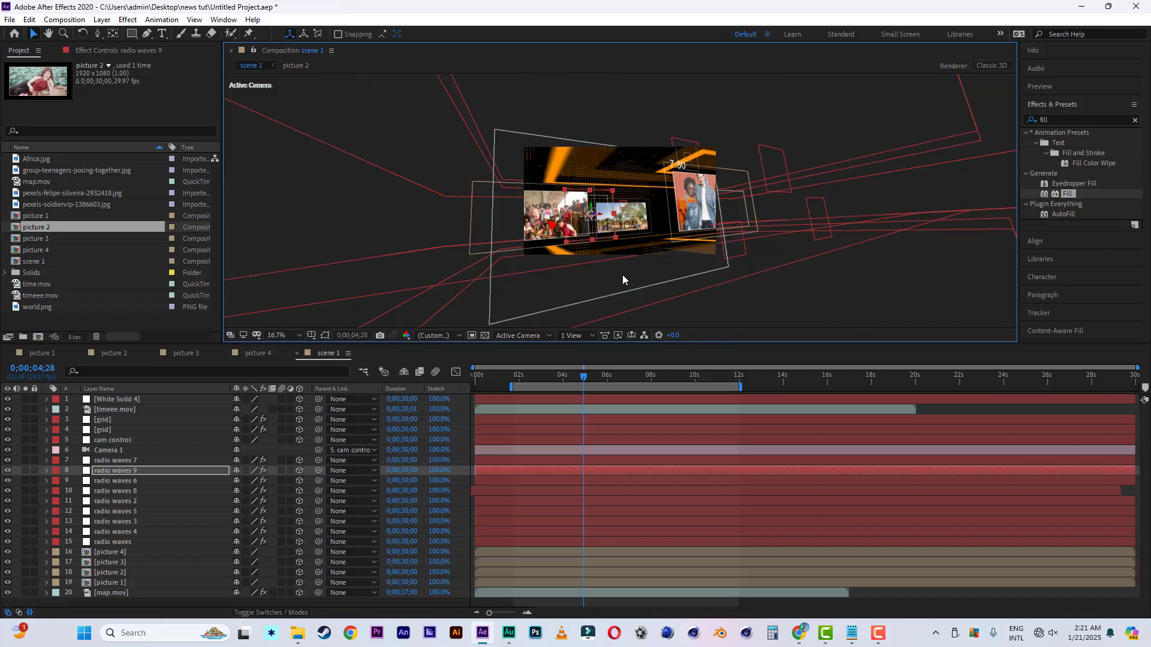
key(period)
Go to 0;00;03;07 and scale the copy of the radio waves 5 square down to 29%
click(550, 380)
drag(549, 380, 547, 378)
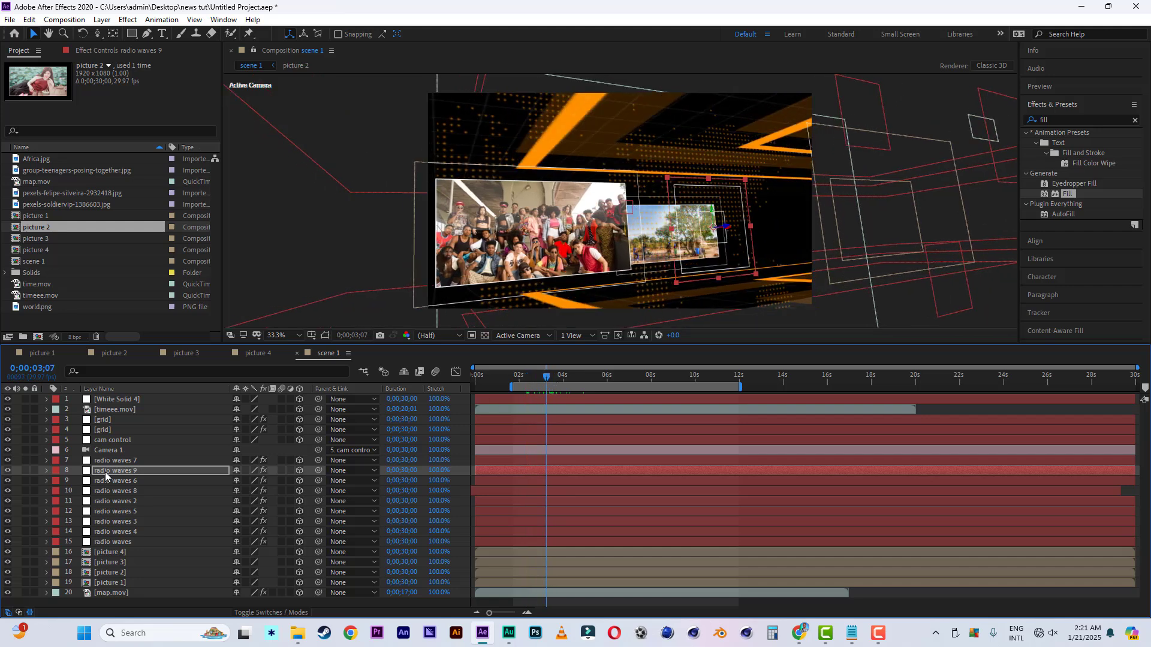
key(s)
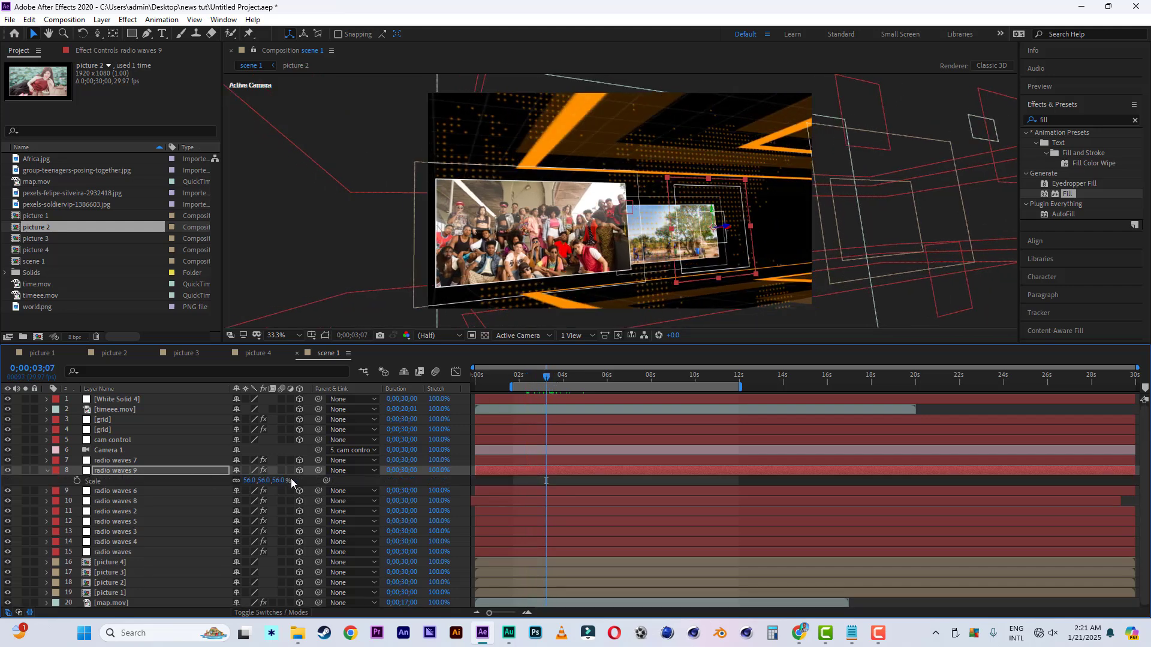
drag(279, 481, 265, 481)
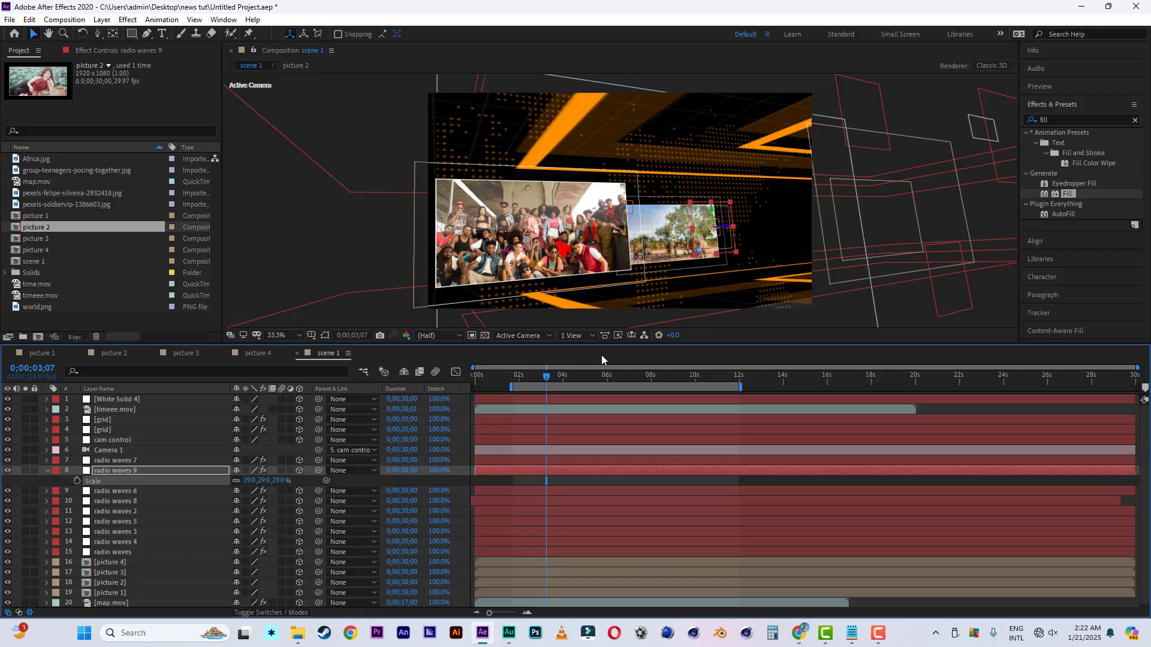
Duplicate the 29% square and place one above the left picture, checking the view at 0;00;02;22
drag(741, 234, 473, 148)
key(ctrl+d)
mouse_move(546, 377)
mouse_down()
mouse_move(506, 383)
mouse_move(535, 385)
mouse_up()
Save the project and preview the camera move with the added squares from 0;00;01;24
click(12, 23)
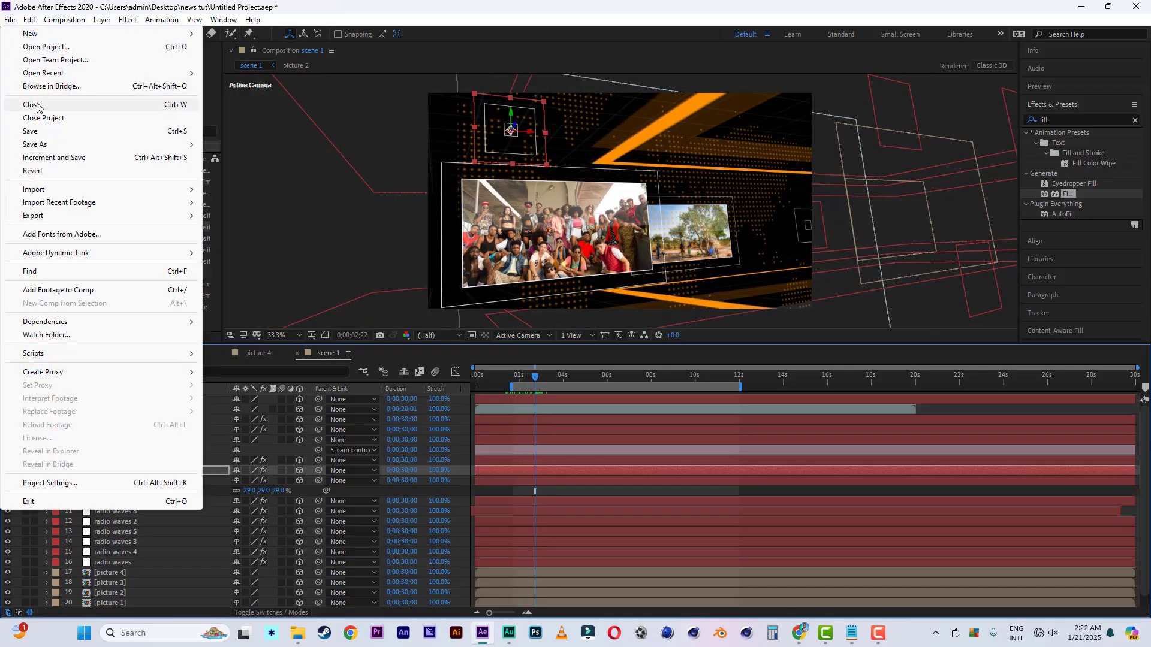
key(Escape)
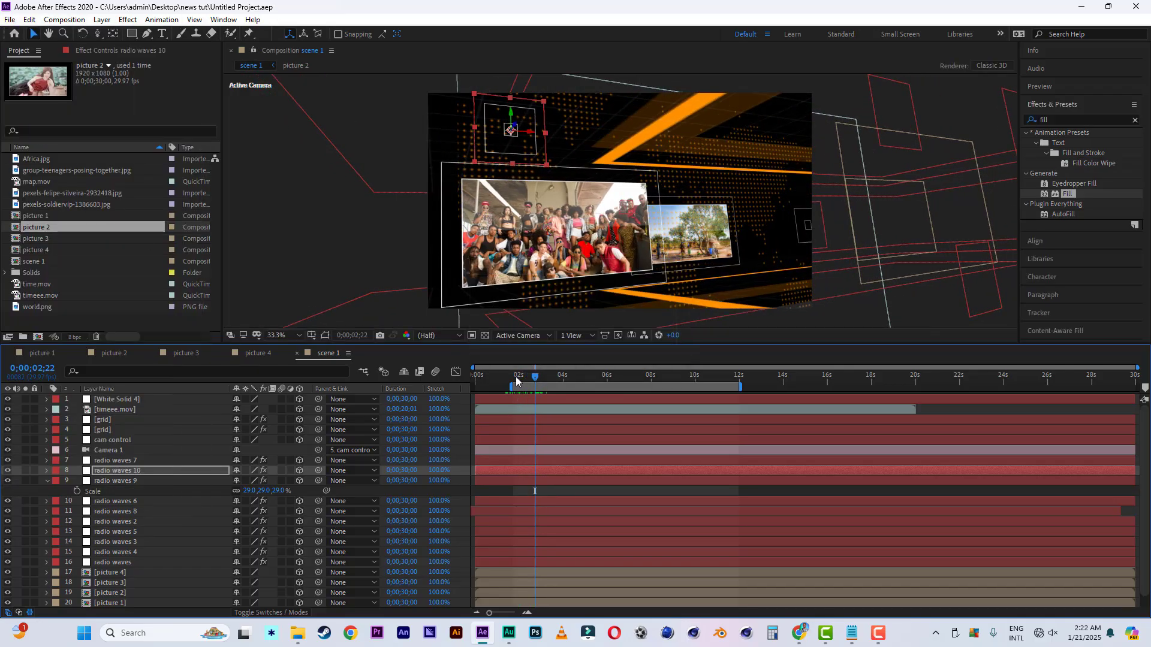
click(515, 377)
key(space)
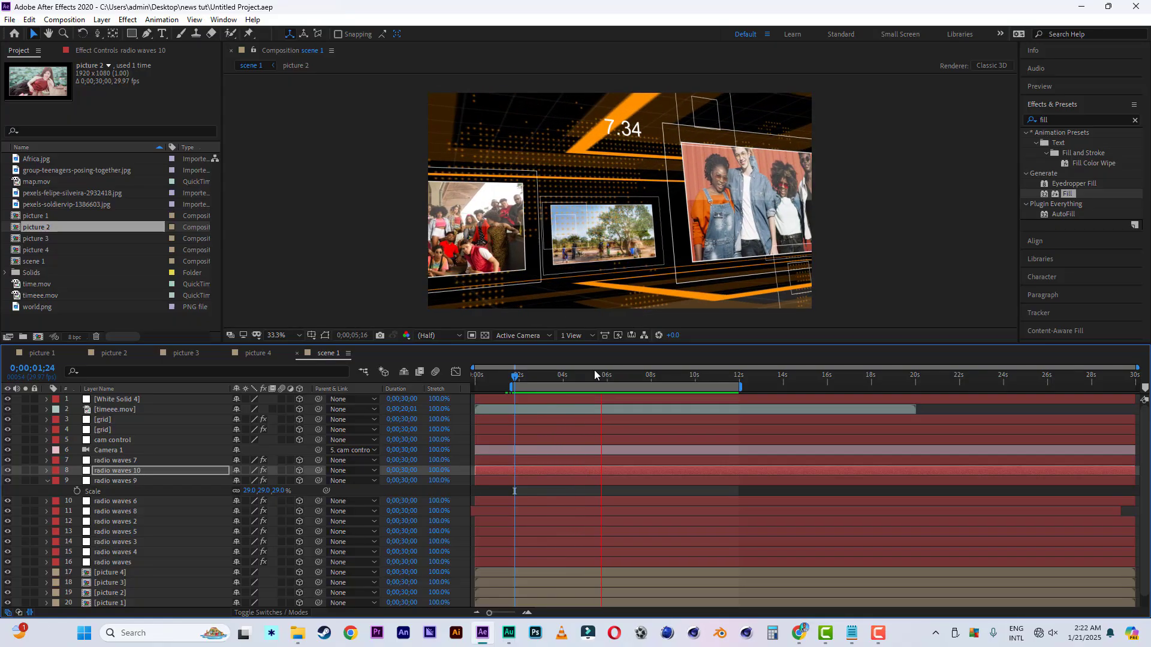
Duplicate the timeee.mov number counter, place the copy below the large centre picture, and save the project
key(space)
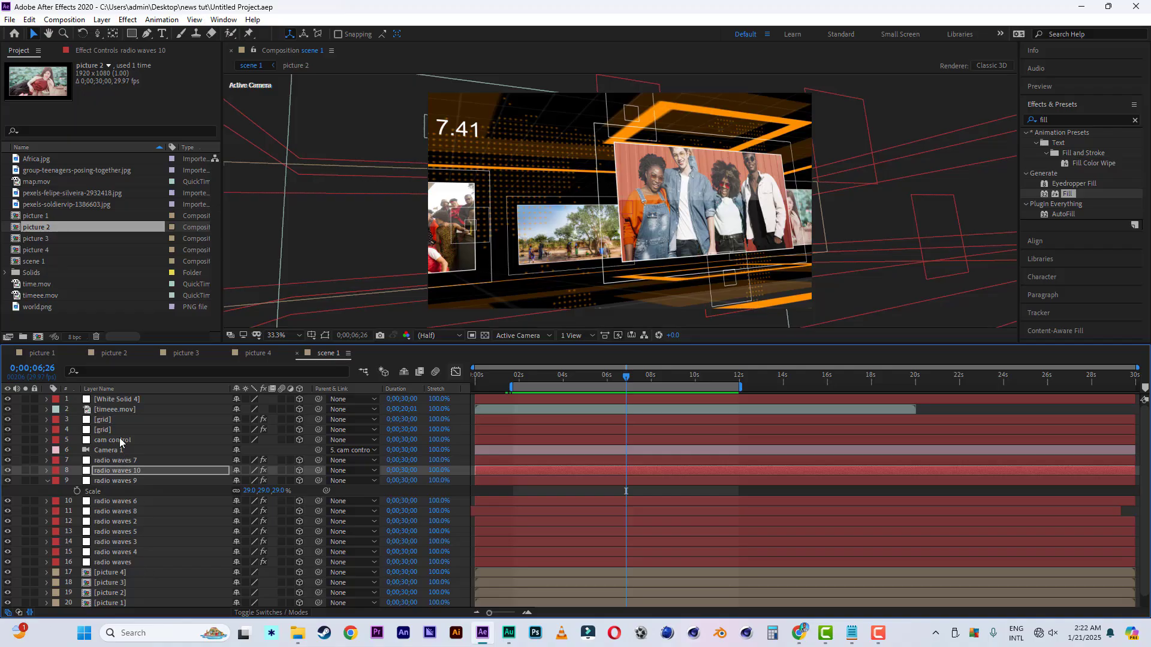
click(123, 411)
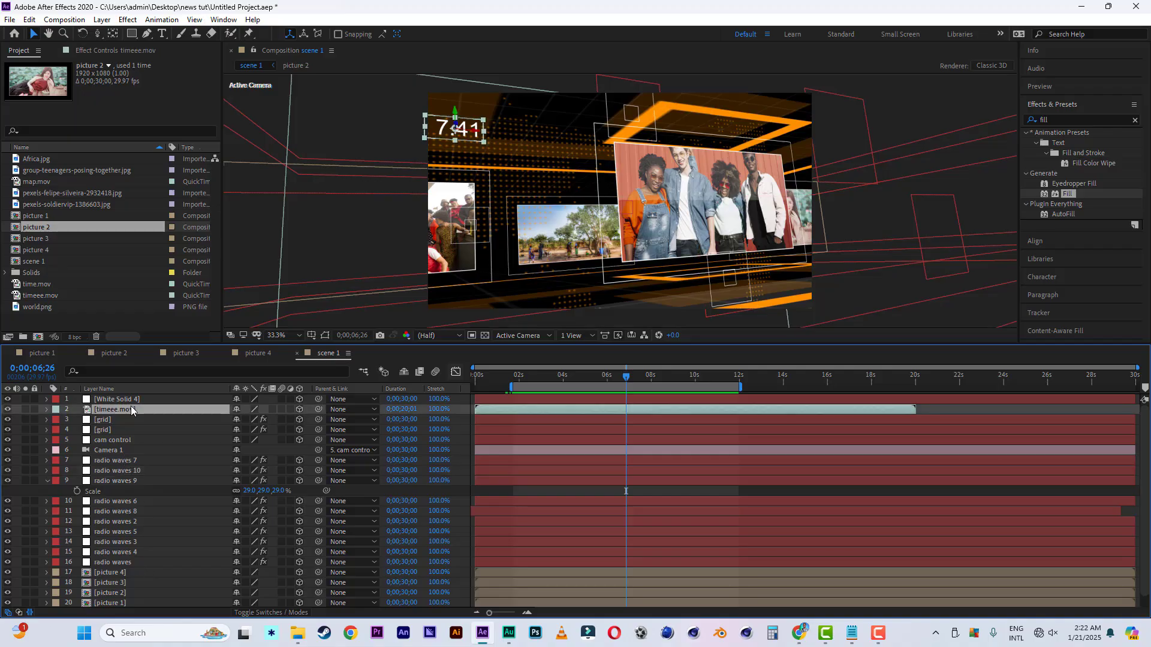
key(ctrl+d)
drag(457, 111, 484, 187)
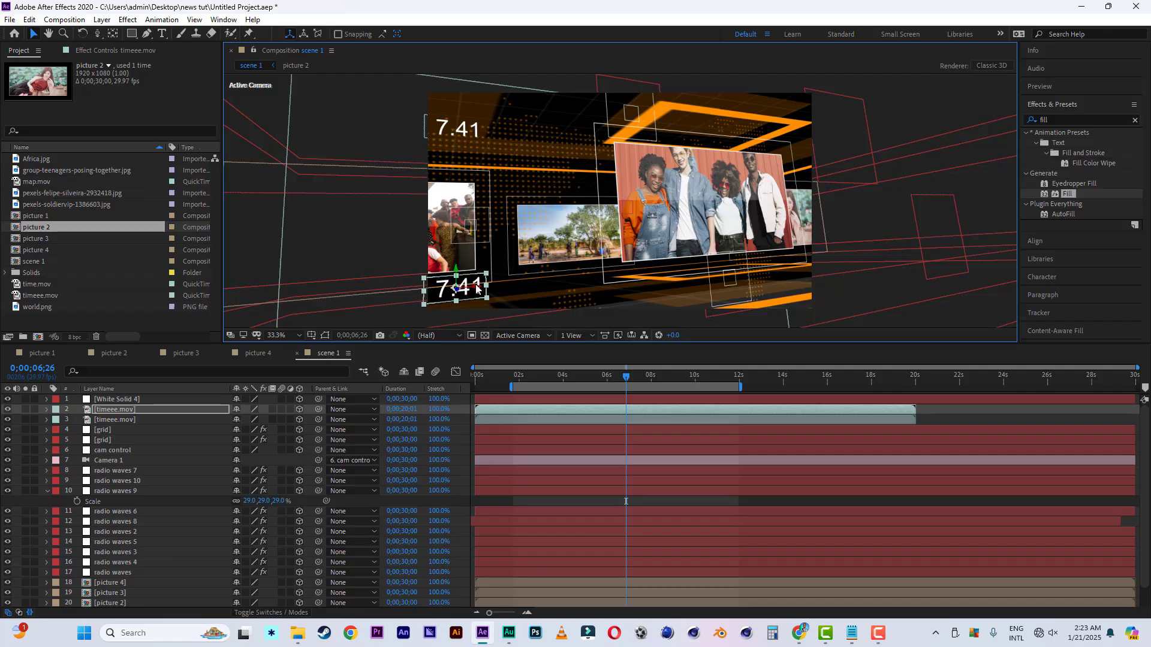
drag(477, 290, 803, 271)
drag(626, 376, 670, 377)
click(10, 20)
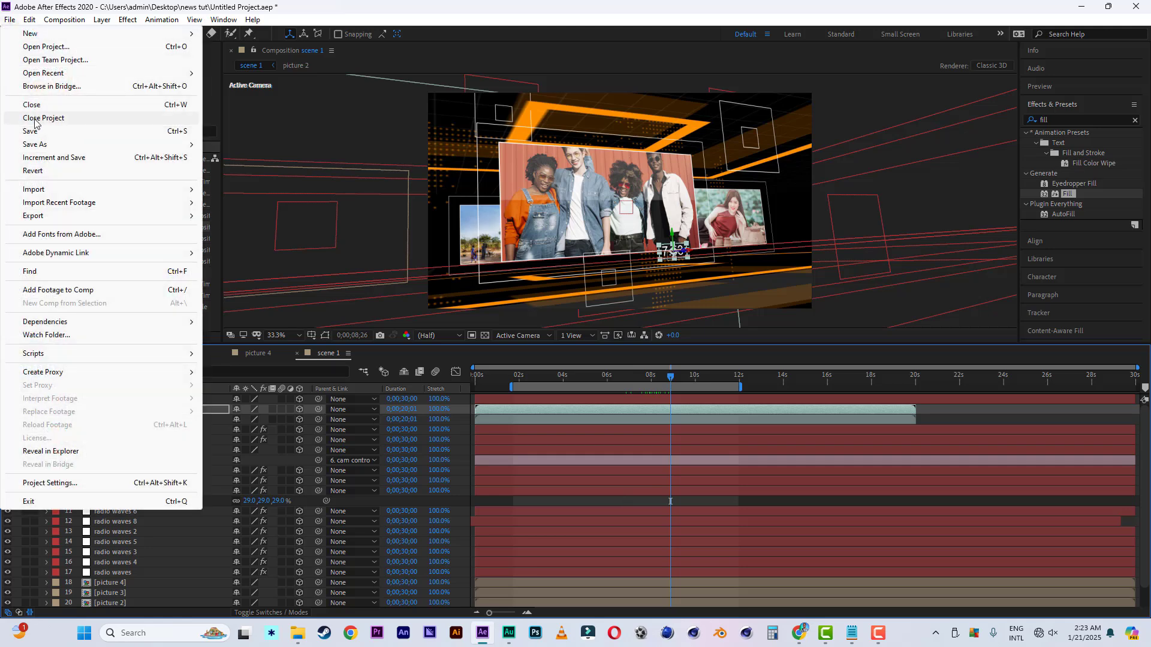
click(36, 118)
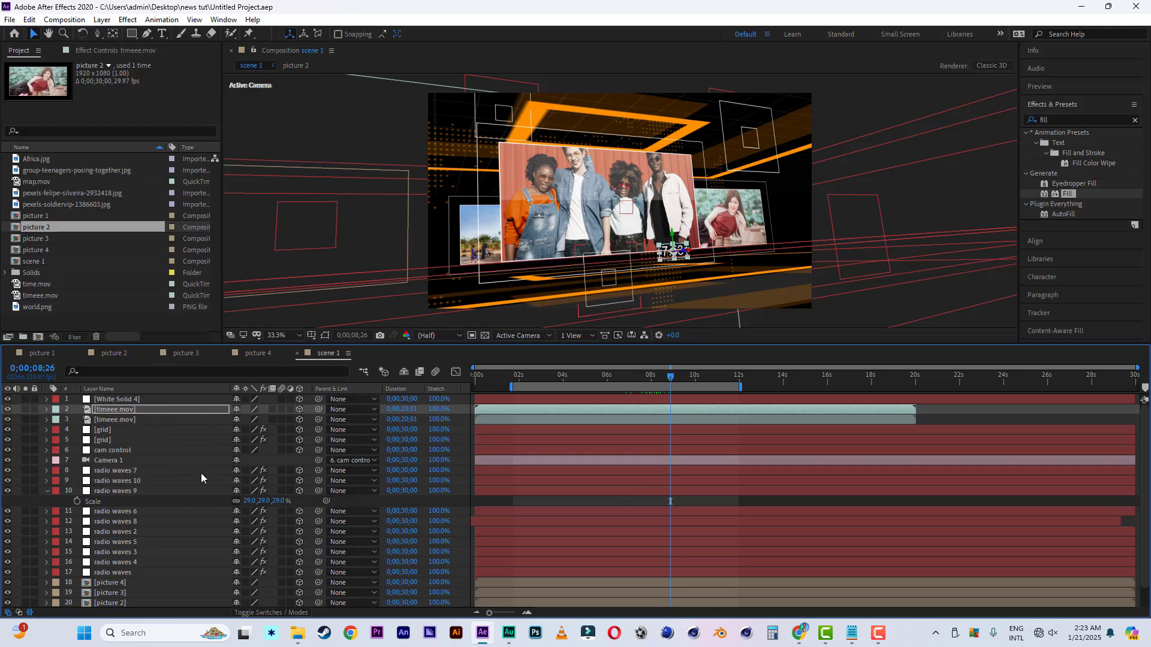
Duplicate the scene 1 composition in the project and open the copy
click(41, 262)
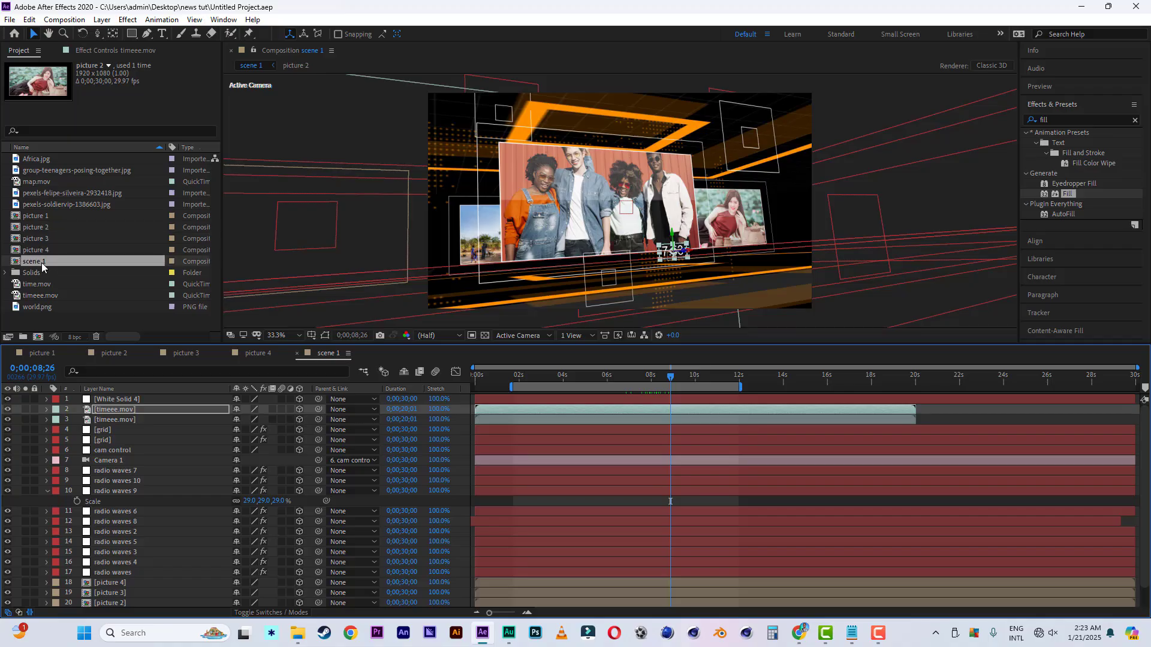
key(ctrl+d)
double_click(42, 272)
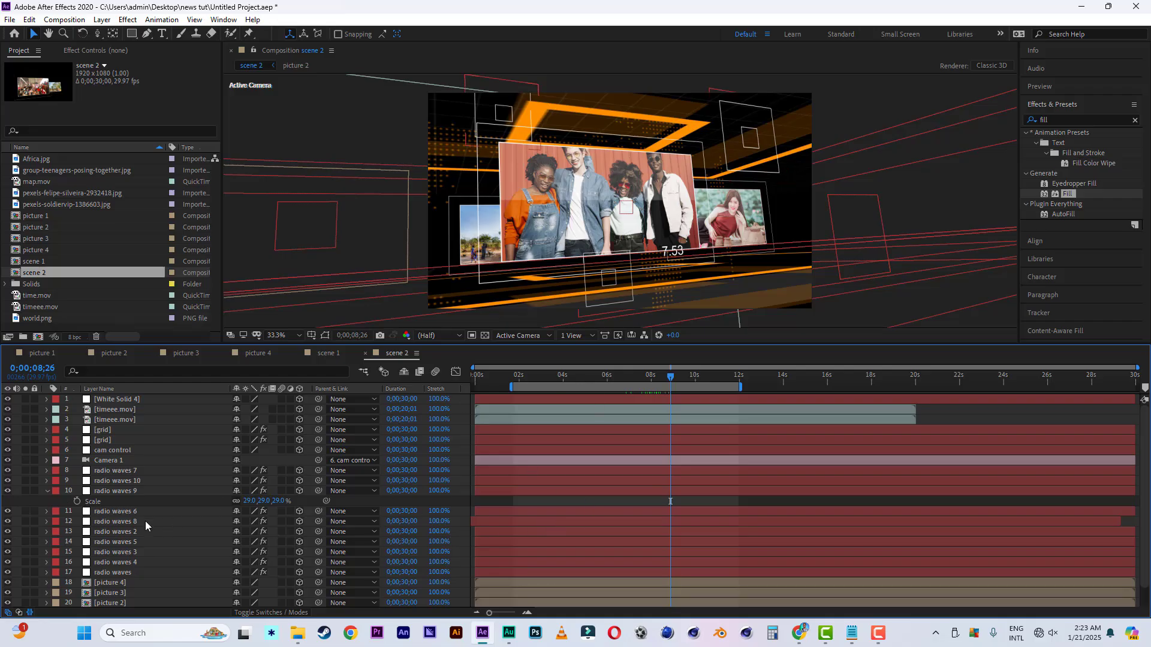
In scene 2, set the Y Rotation of cam control to -18°, checking the view at 0;00;05;22
click(141, 453)
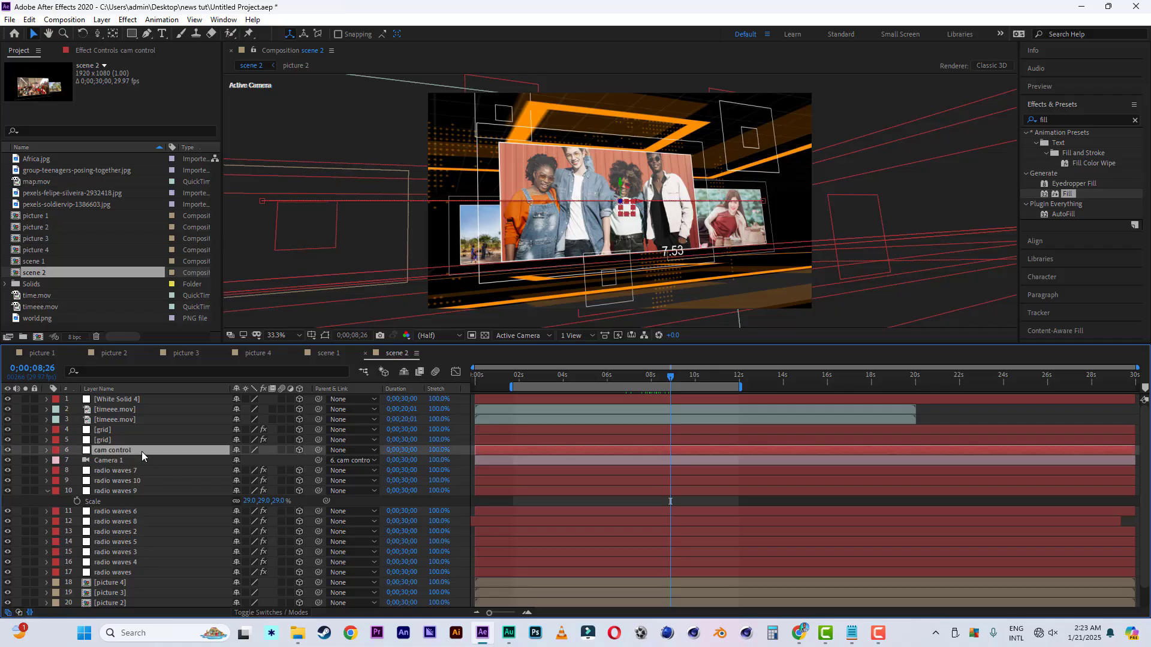
key(r)
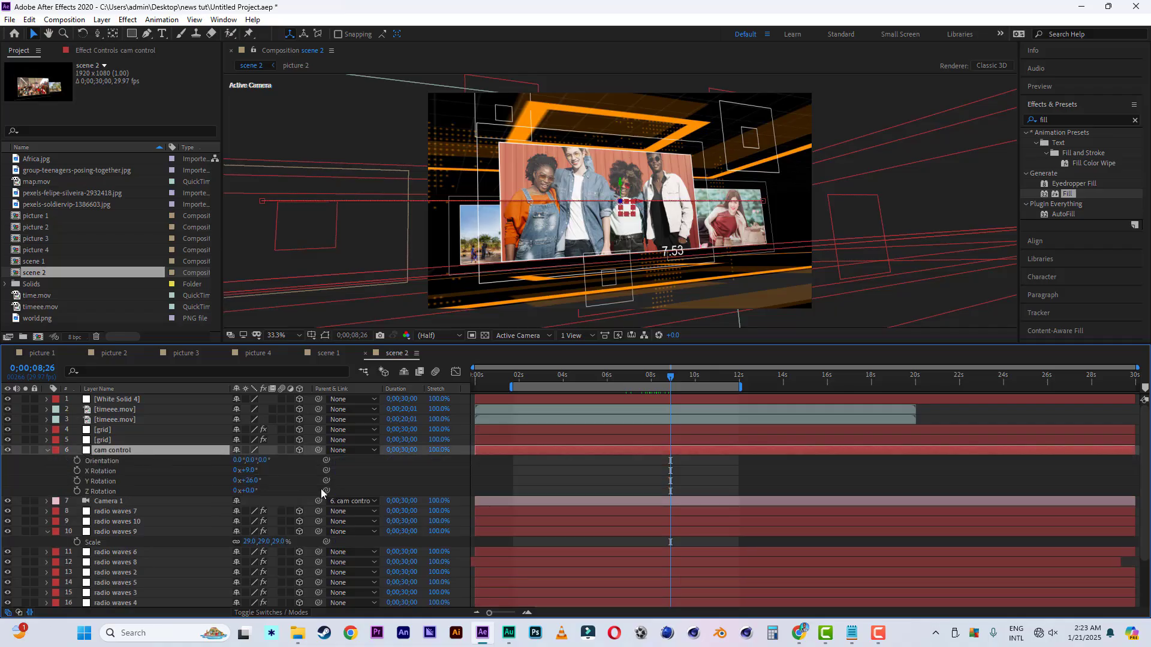
click(601, 378)
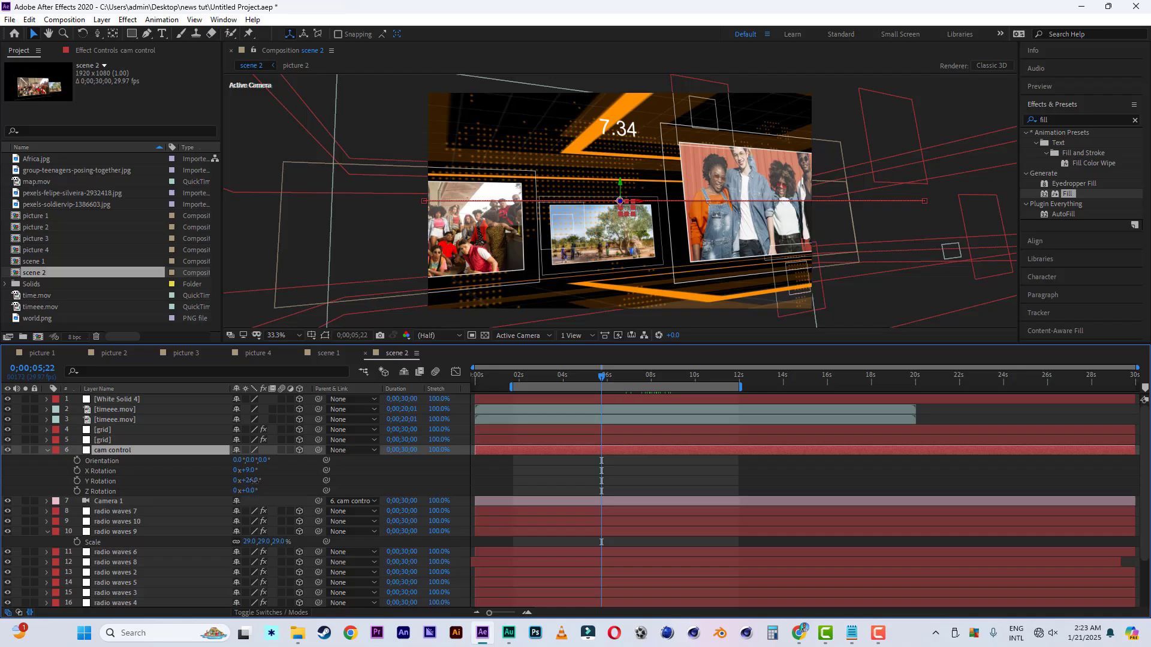
drag(254, 481, 229, 482)
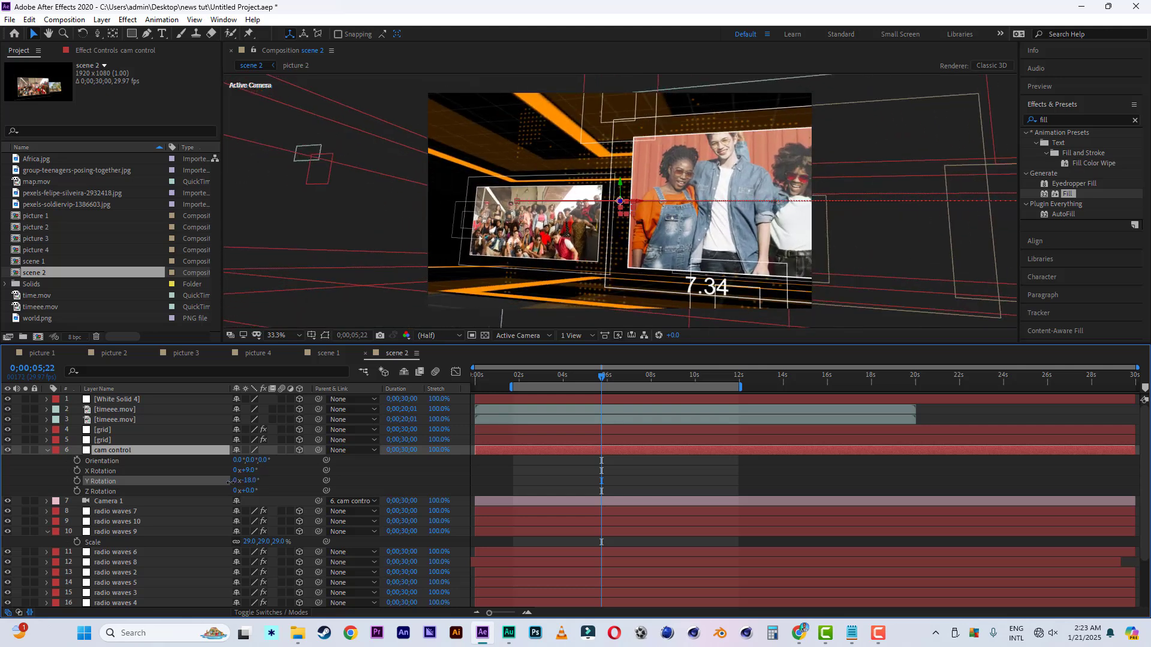
key(Return)
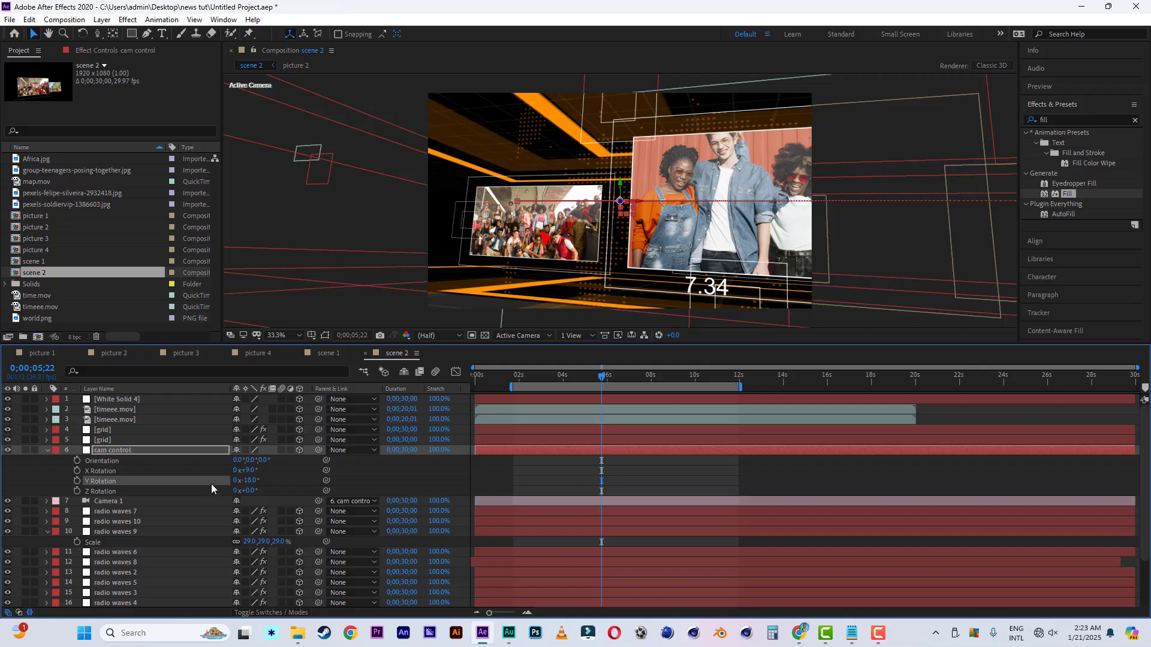
Show the position keyframes of cam control and preview the scene 2 camera move from 0;00;01;26
key(p)
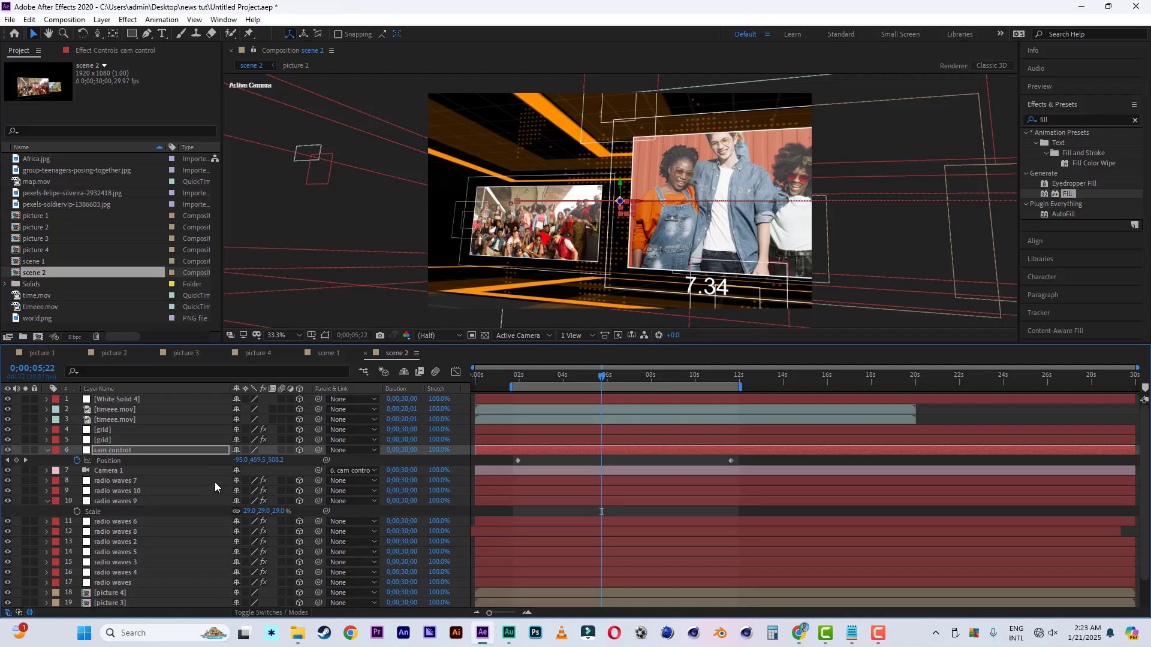
click(517, 385)
key(space)
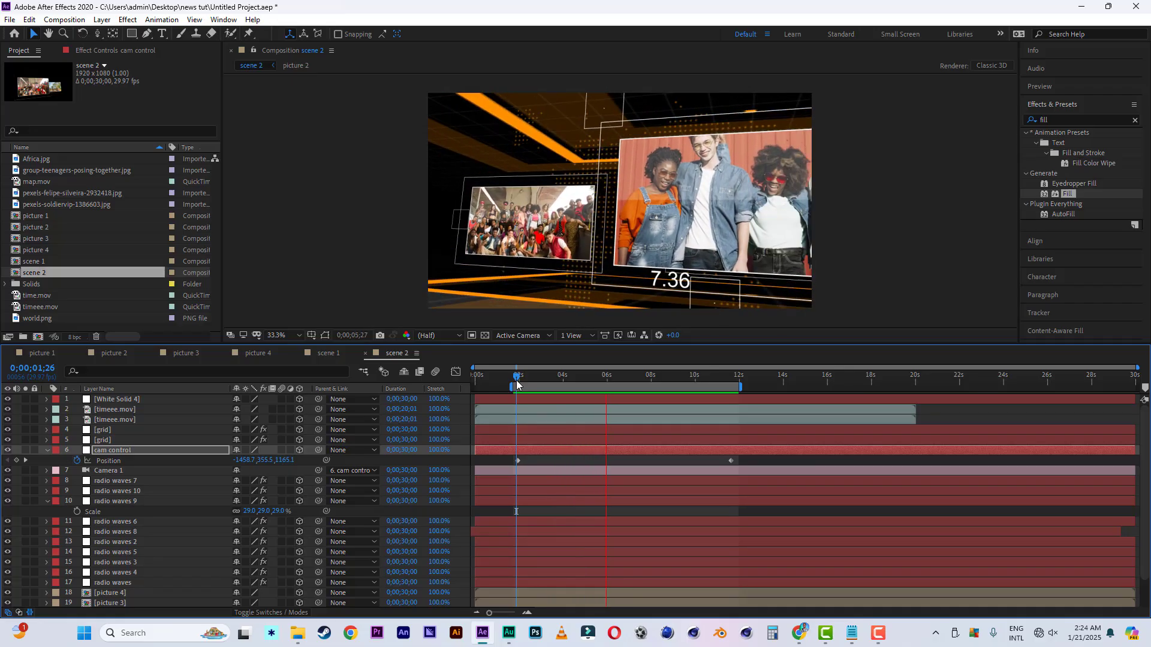
click(639, 375)
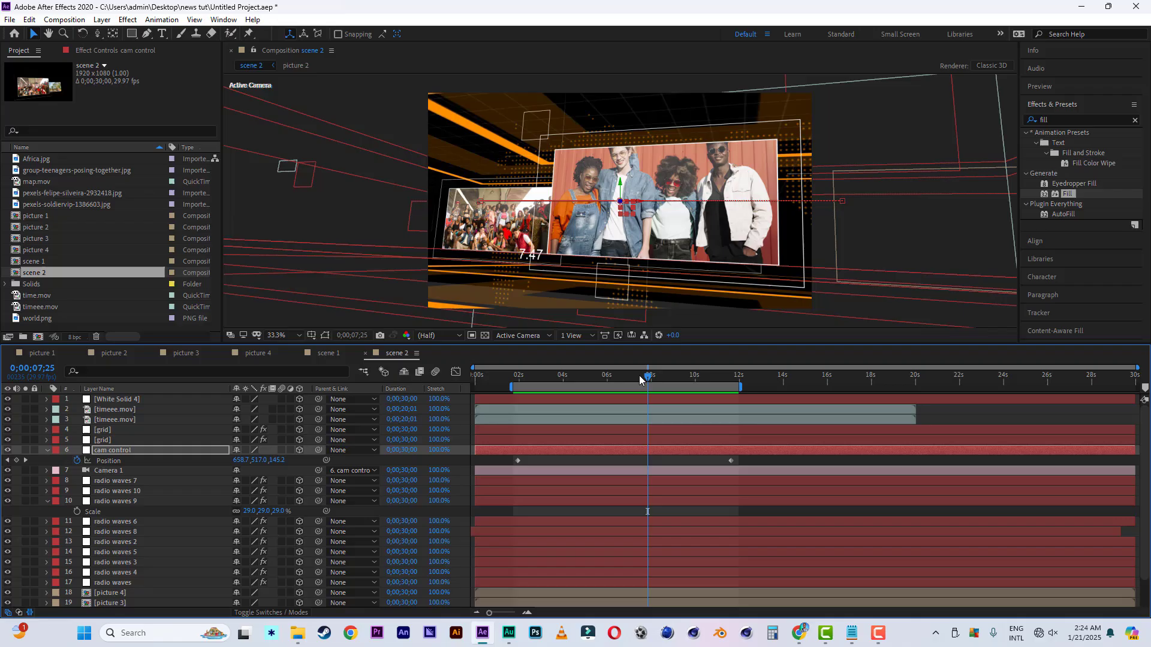
Make another duplicate of the scene 1 composition and open it for editing
click(41, 263)
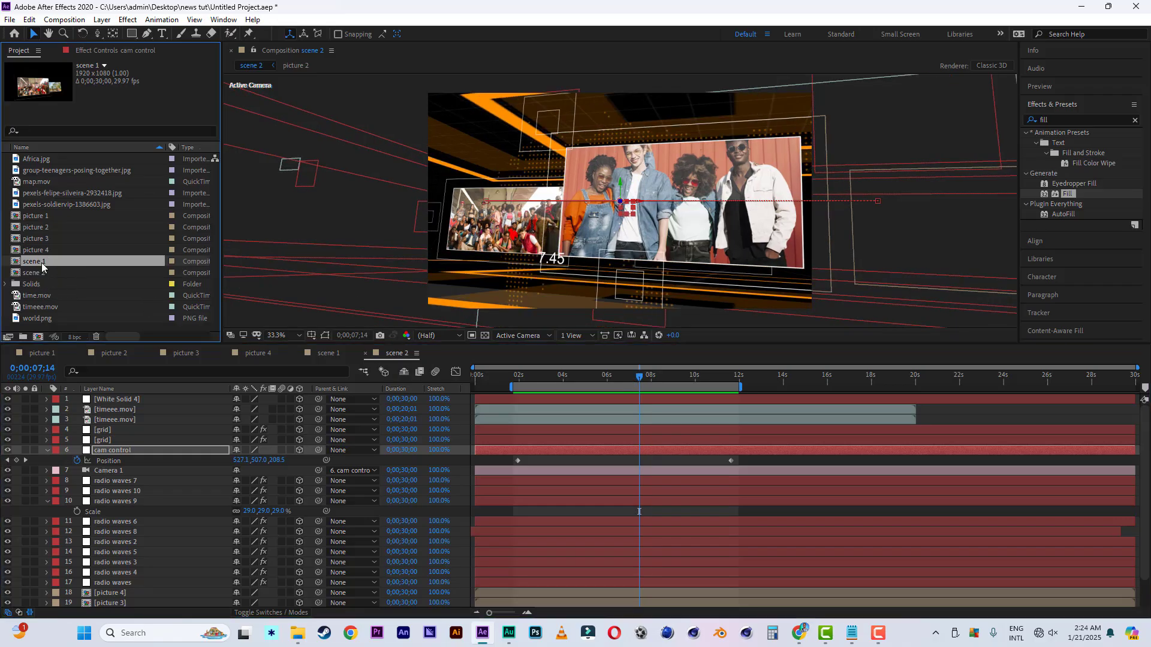
key(ctrl+d)
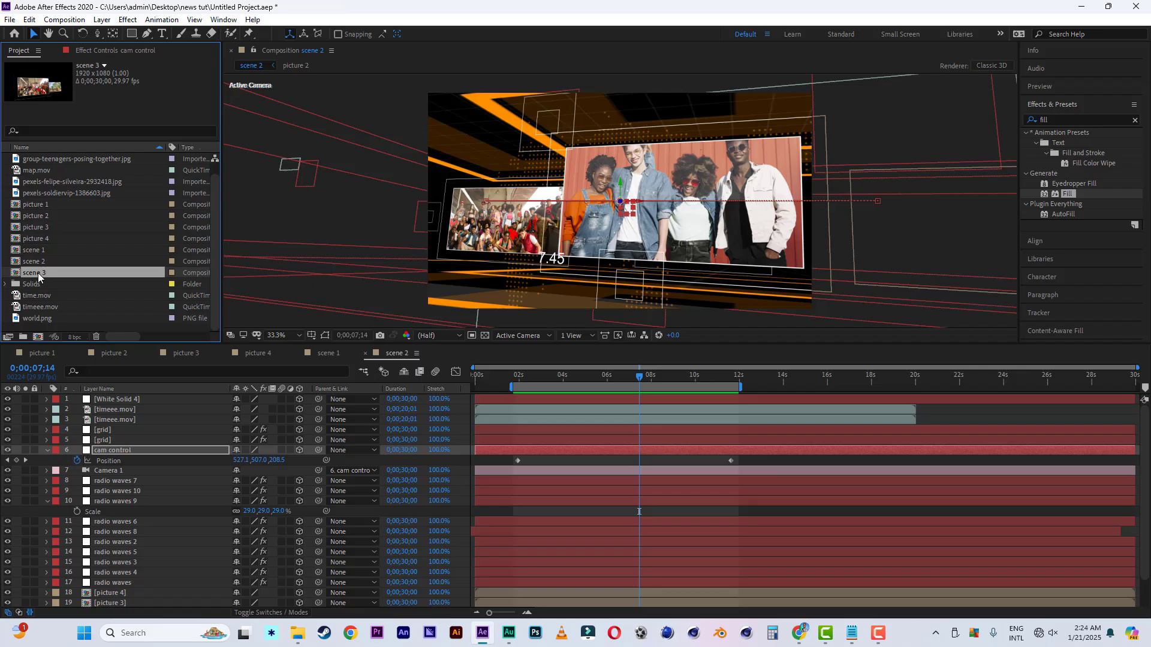
double_click(38, 274)
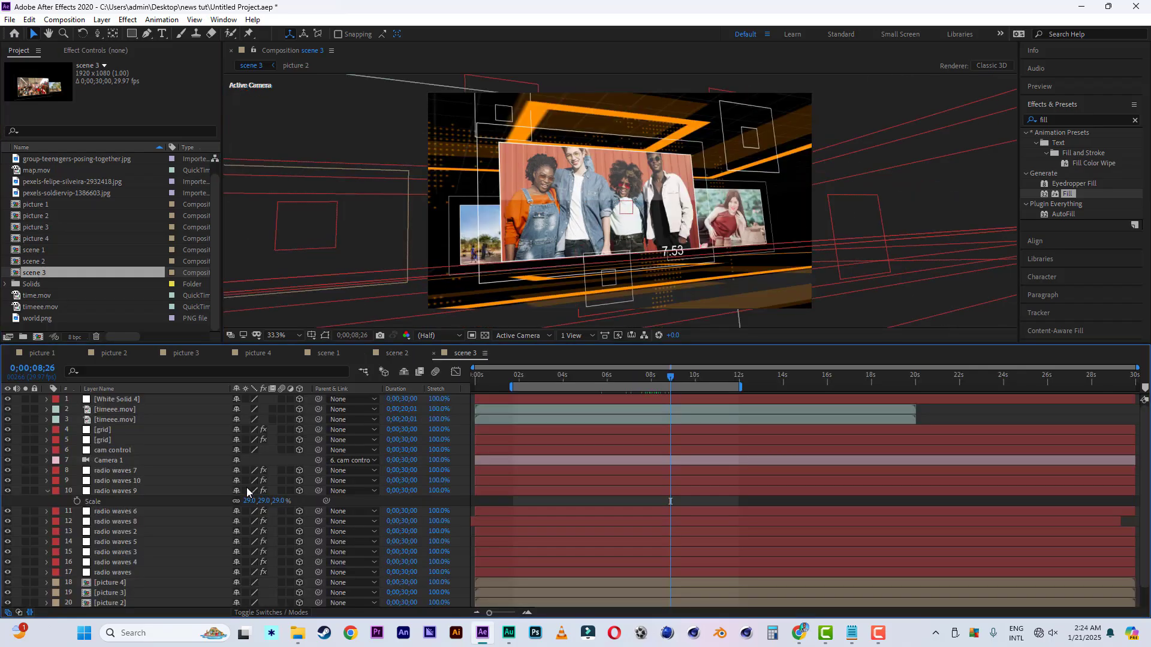
In scene 3, set the Y Rotation of cam control to 0°, checking the view at 0;00;06;00
click(607, 376)
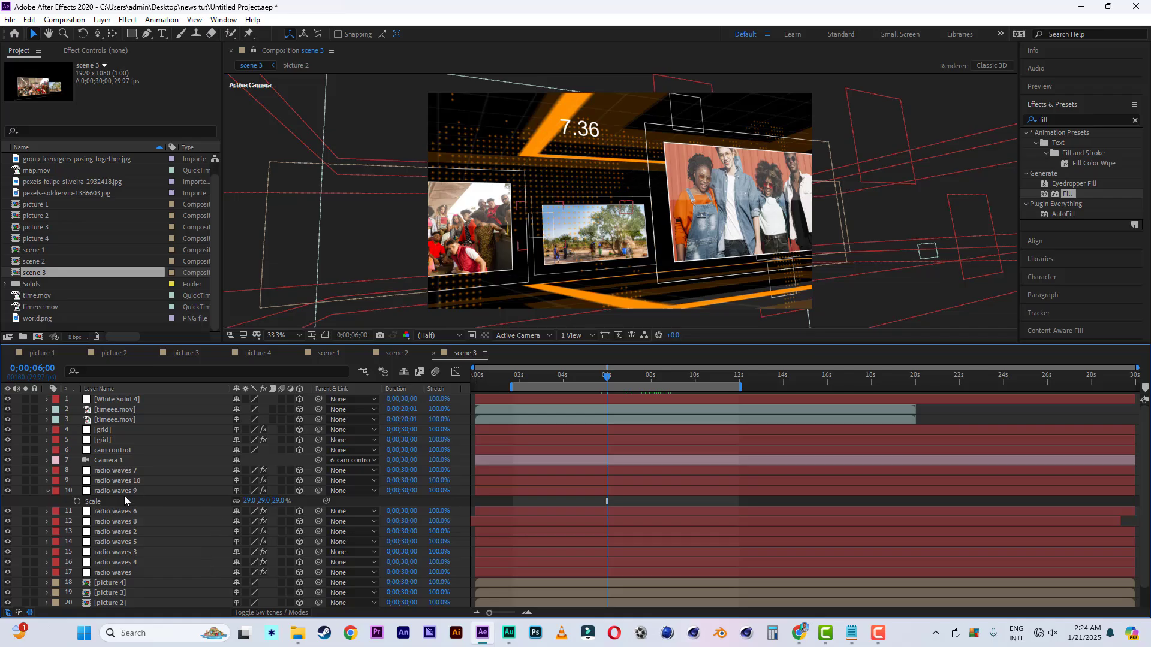
click(124, 452)
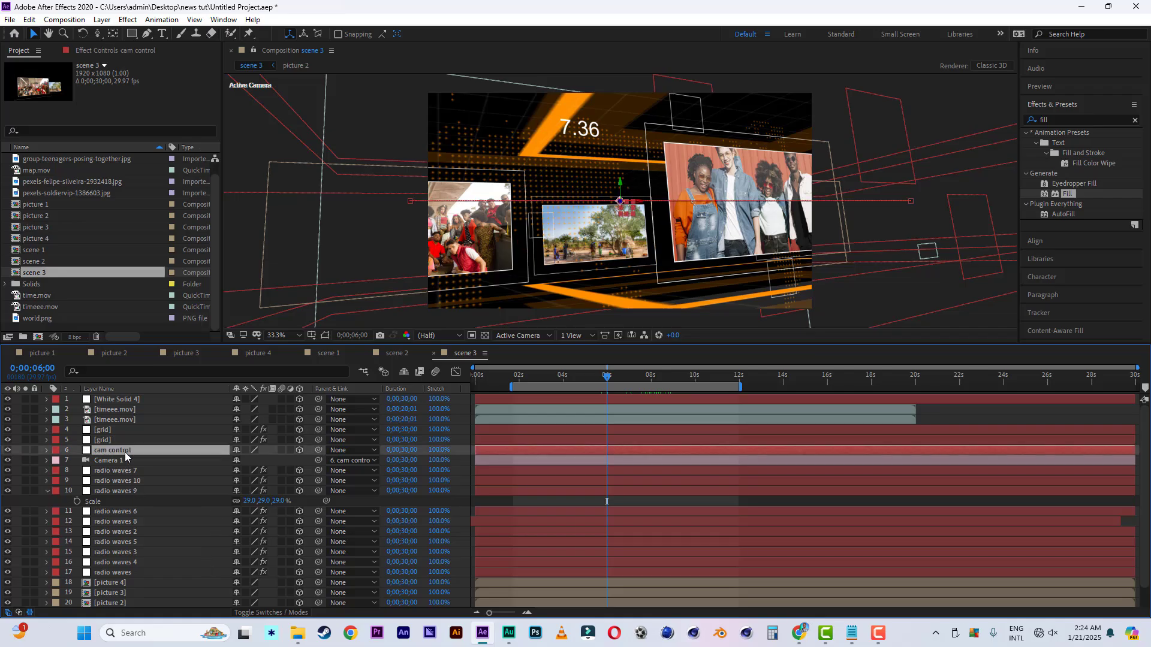
key(r)
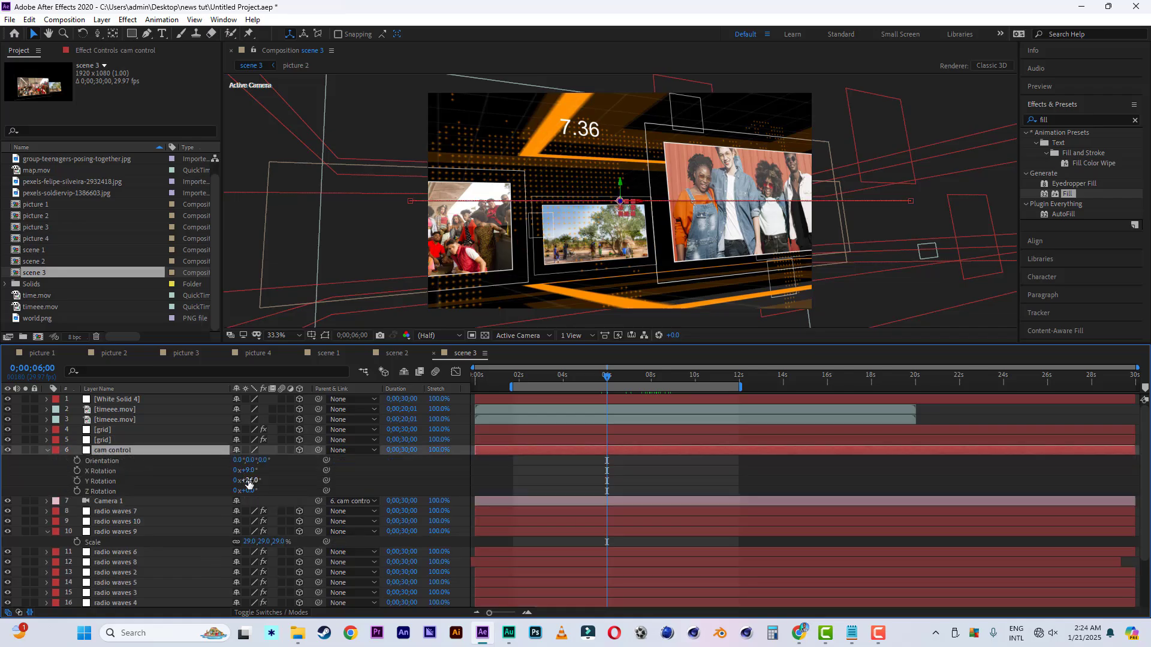
click(253, 480)
text(0)
key(Return)
click(288, 480)
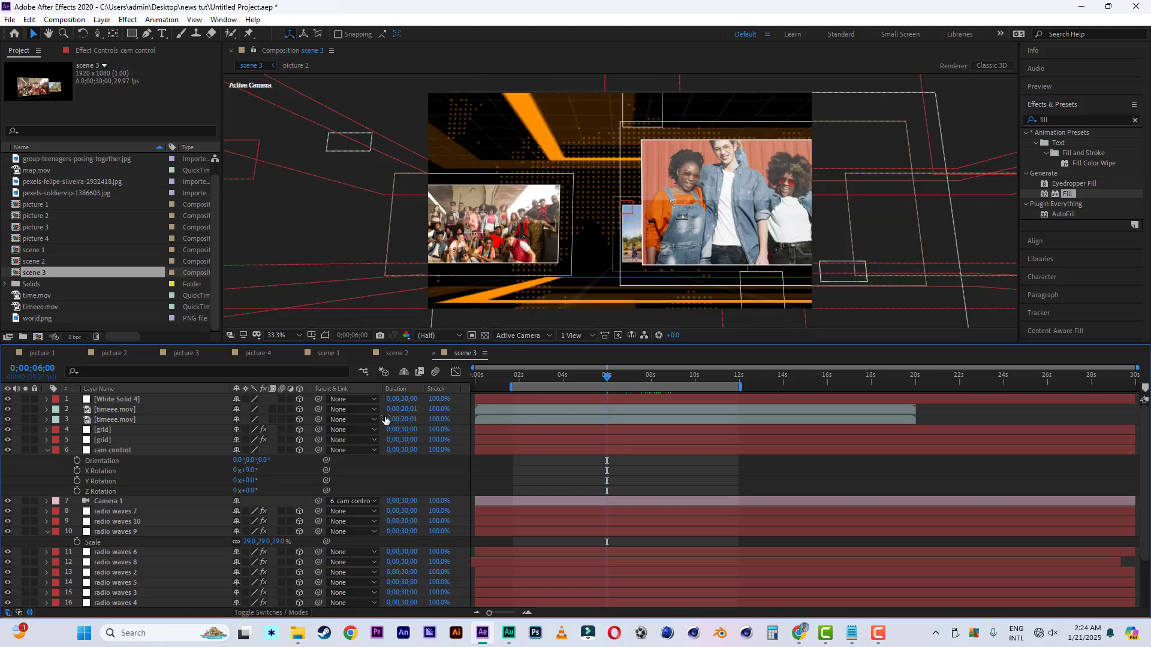
Remove the position animation from cam control at 0;00;08;12, where the large picture is centred
click(133, 453)
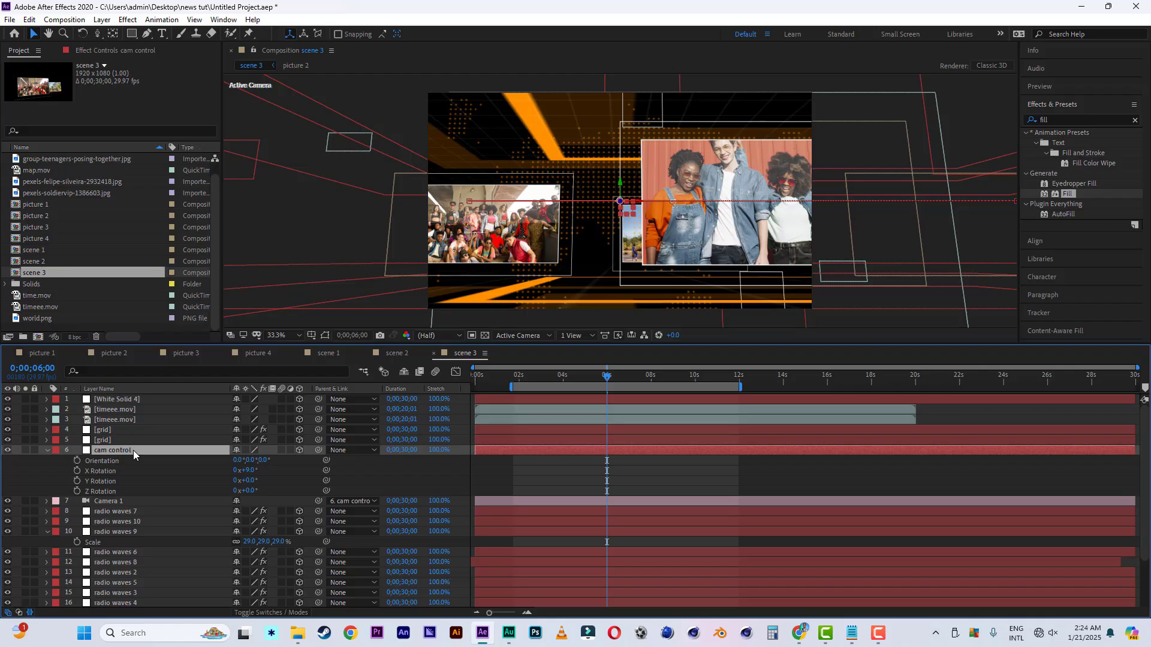
key(p)
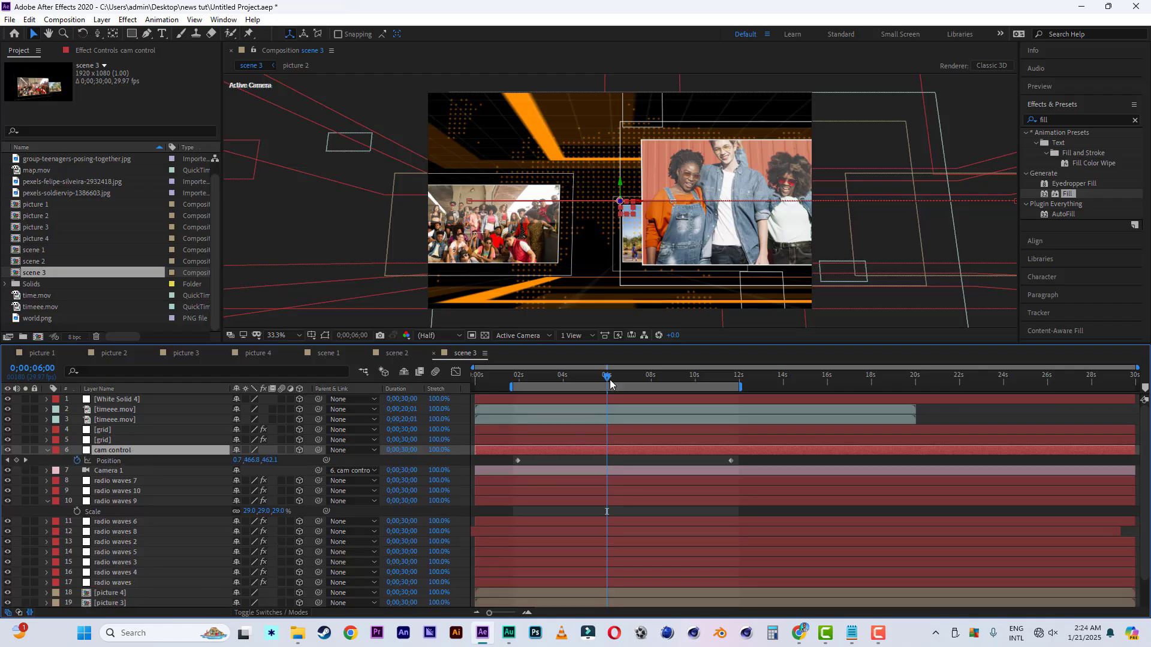
drag(609, 381, 661, 382)
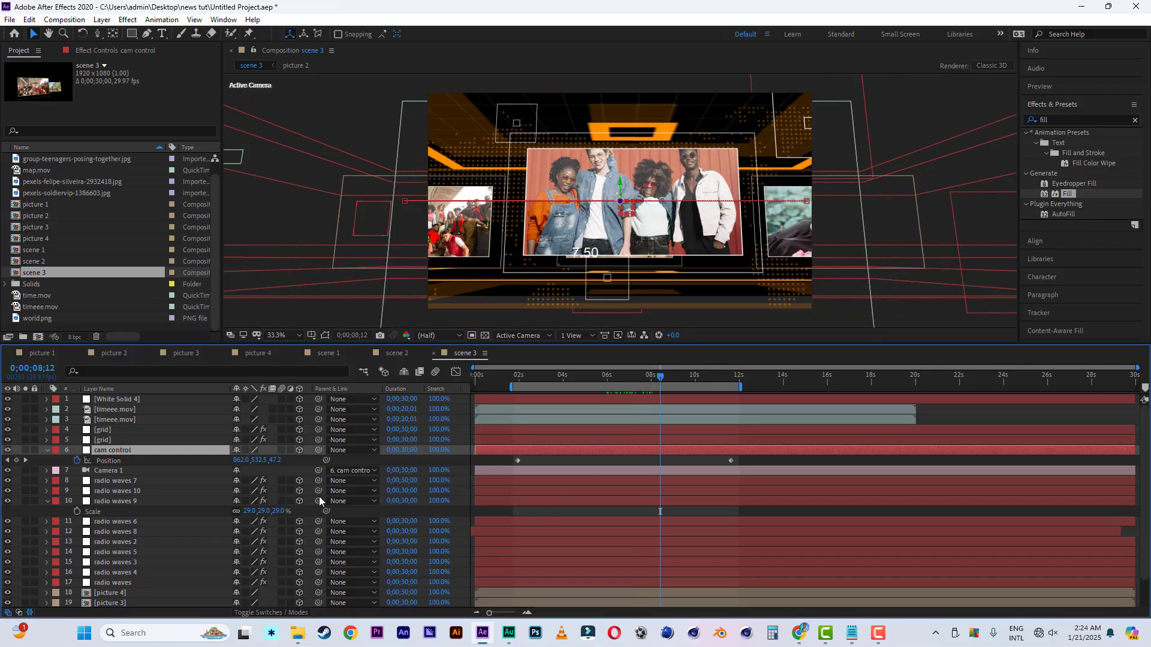
click(77, 460)
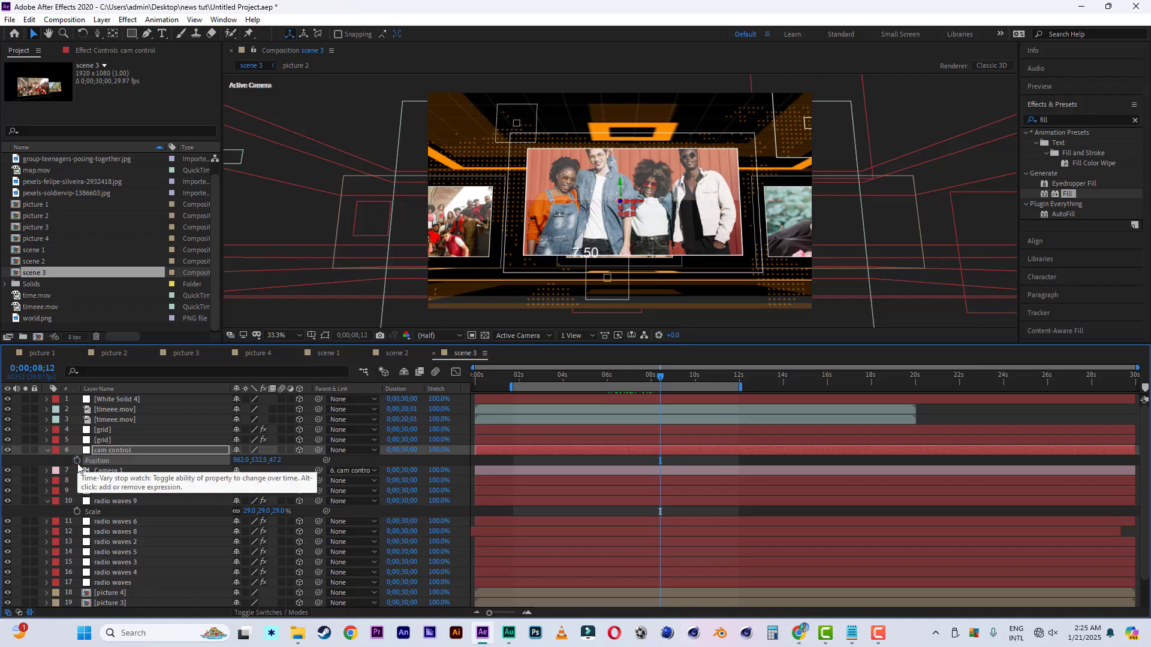
Set the X Rotation of cam control to 0° in scene 3 and save the project
key(r)
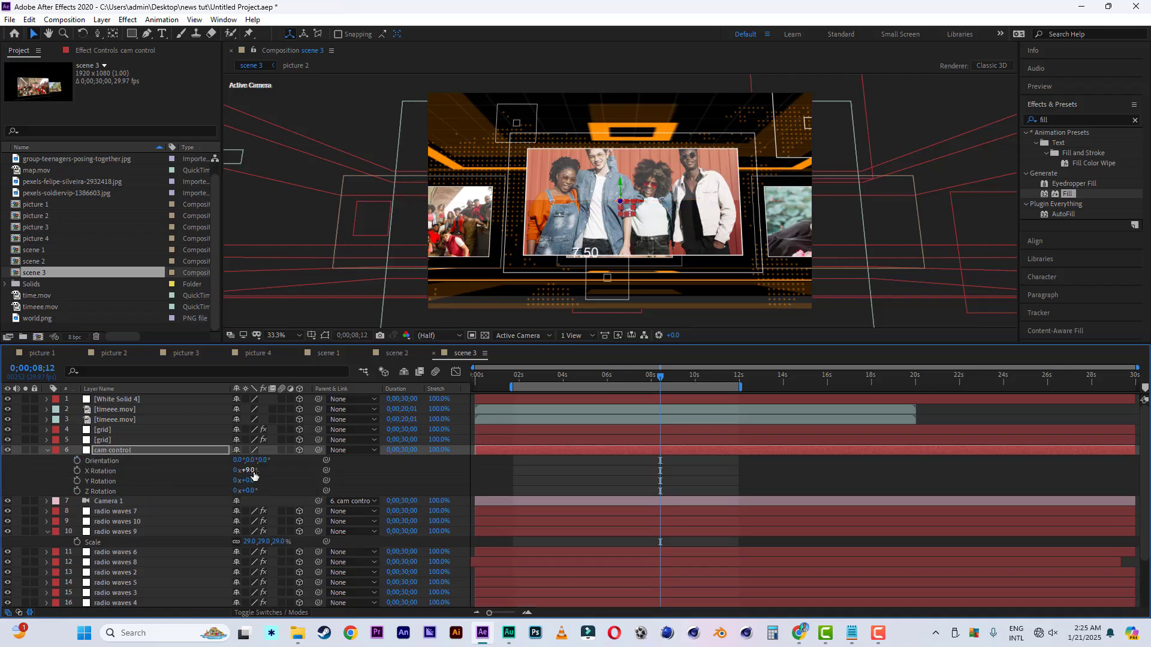
click(252, 472)
click(285, 470)
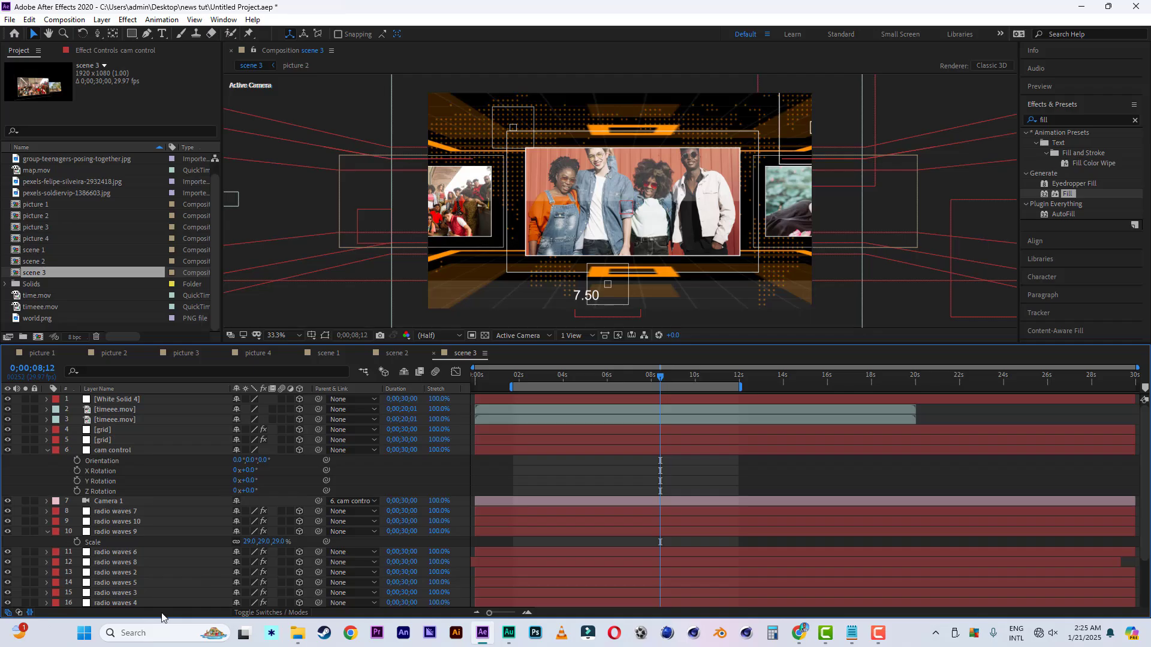
click(10, 20)
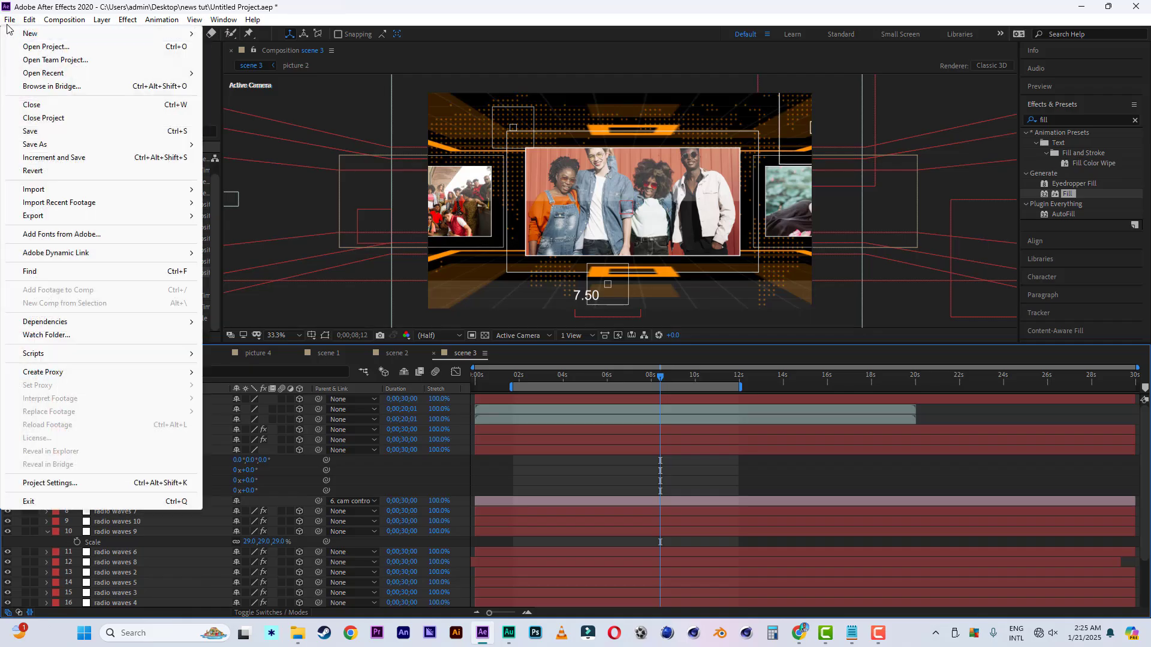
click(25, 133)
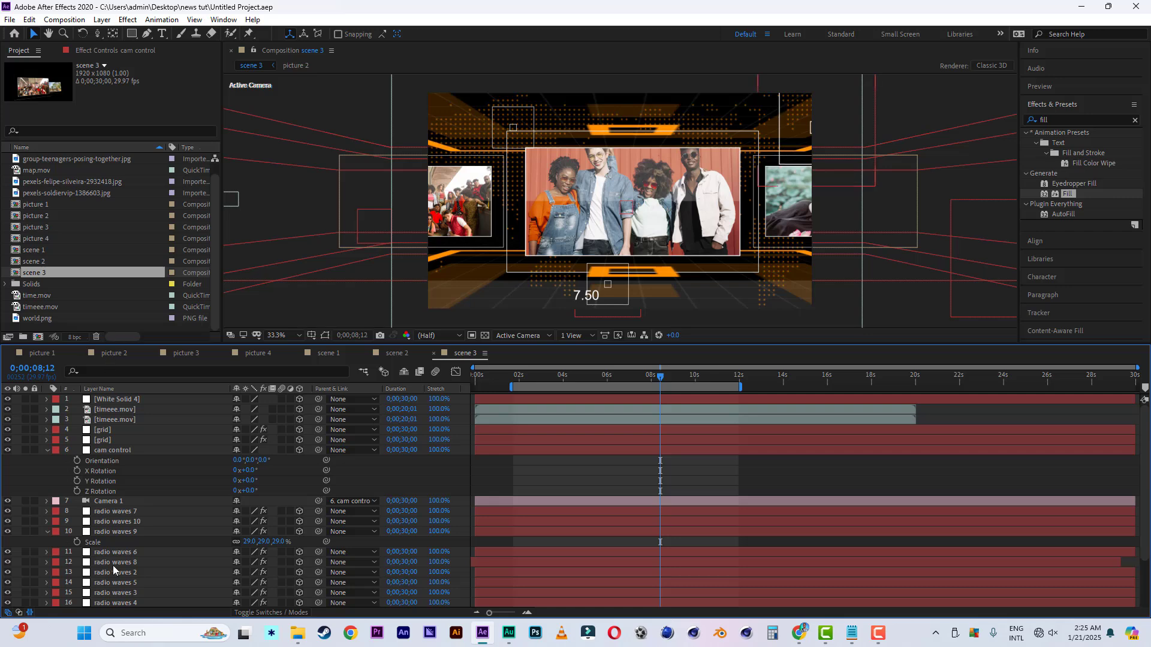
Duplicate the picture 1 composition and rename the copy "tittle"
scroll(113, 566, down, 2)
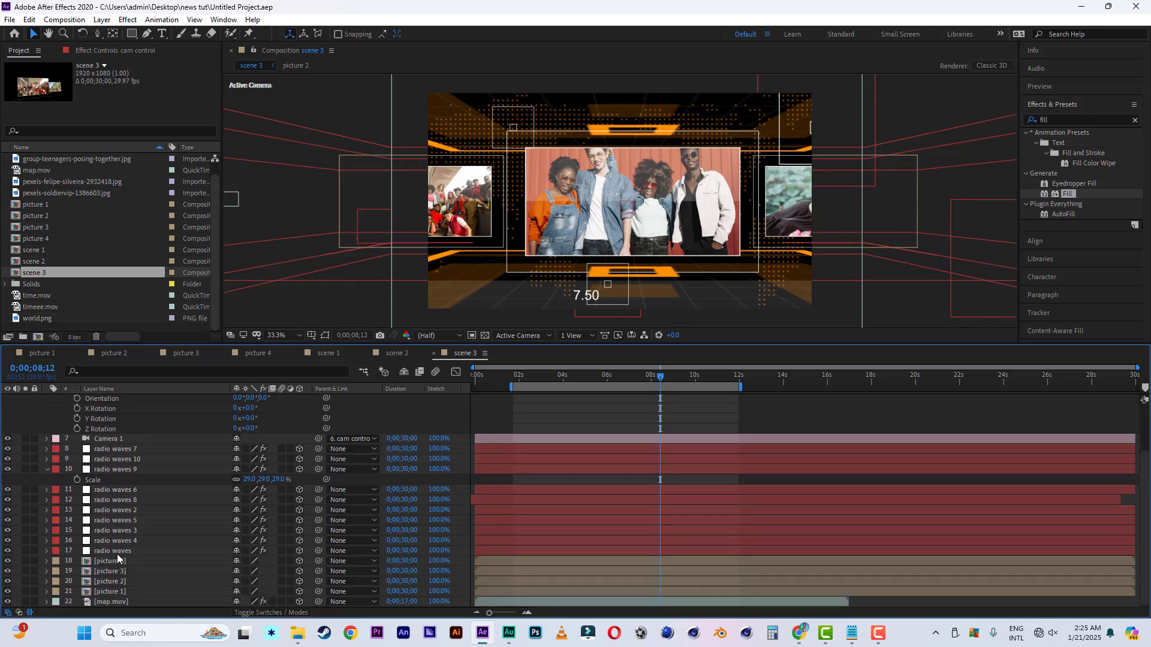
click(127, 590)
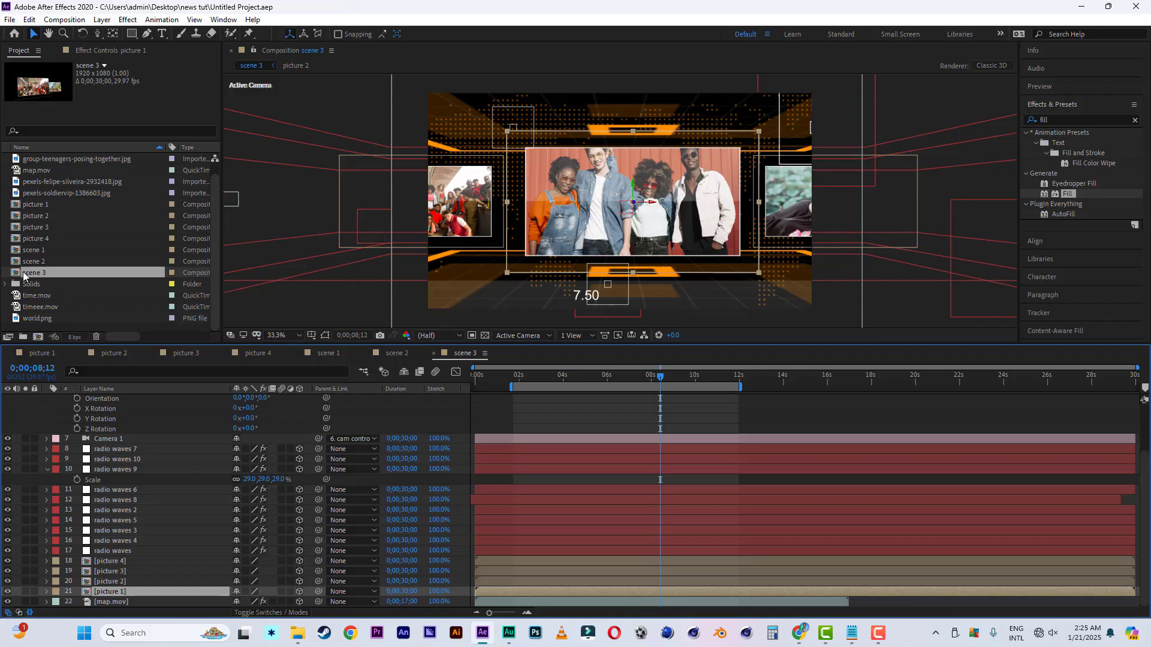
click(46, 206)
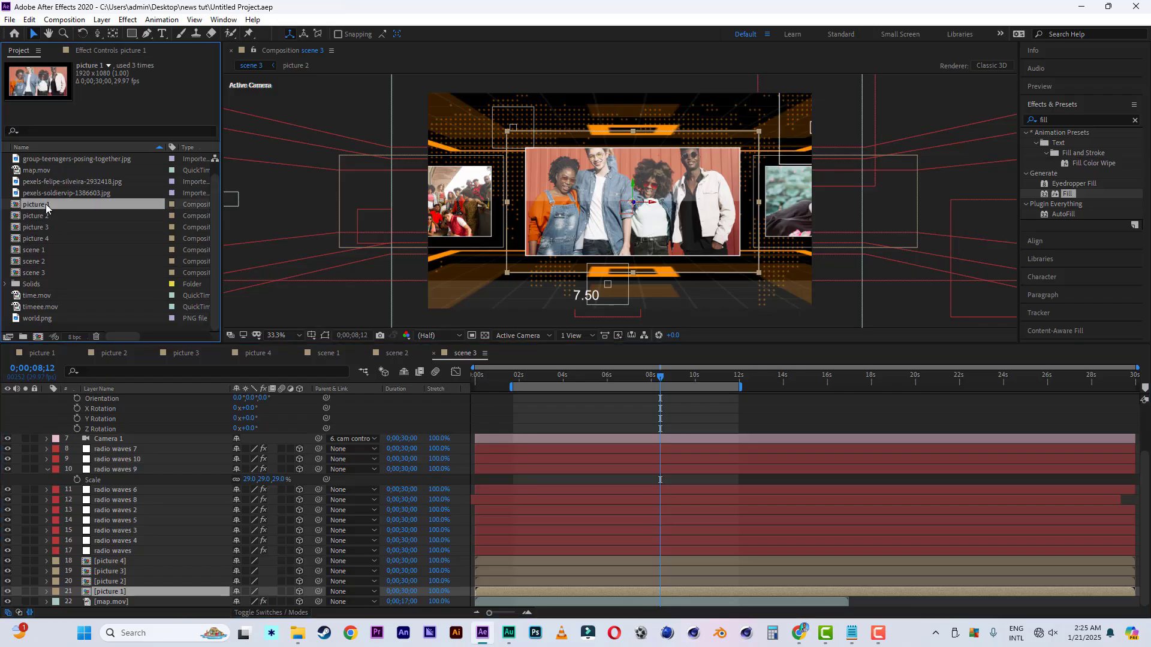
key(ctrl+d)
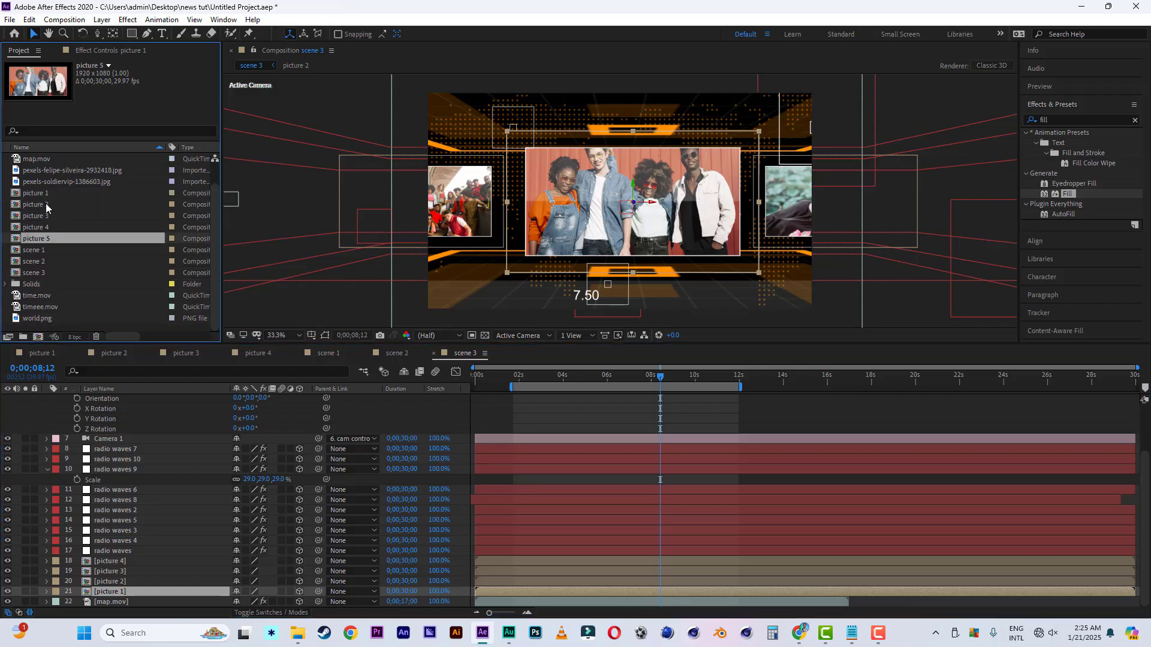
right_click(45, 239)
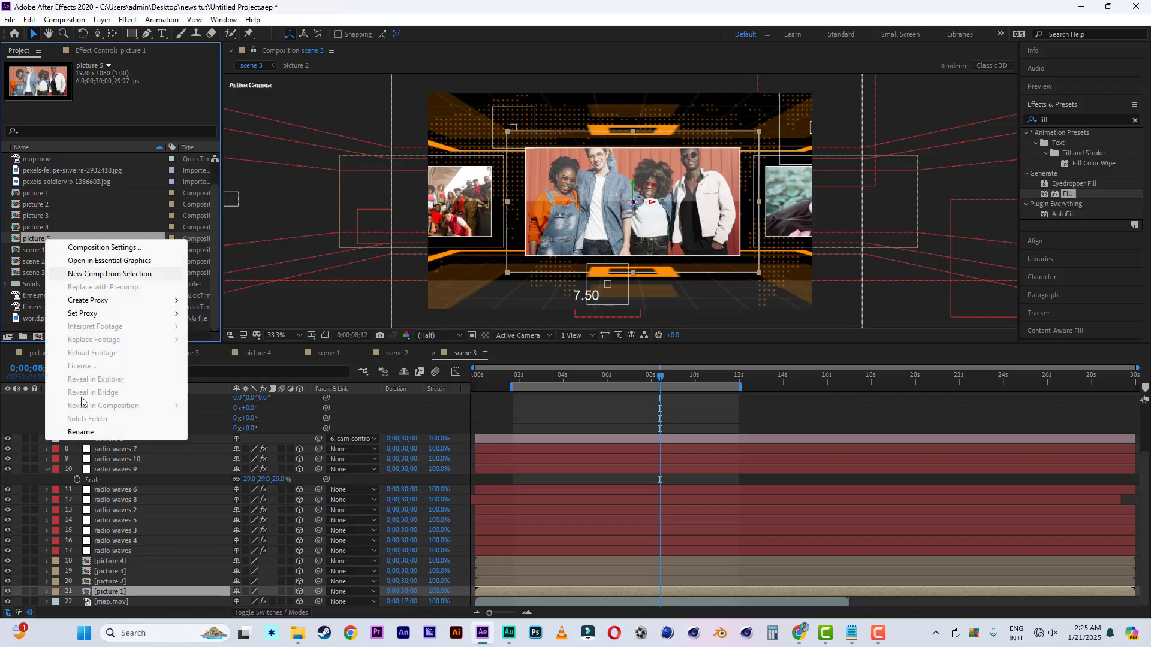
click(81, 432)
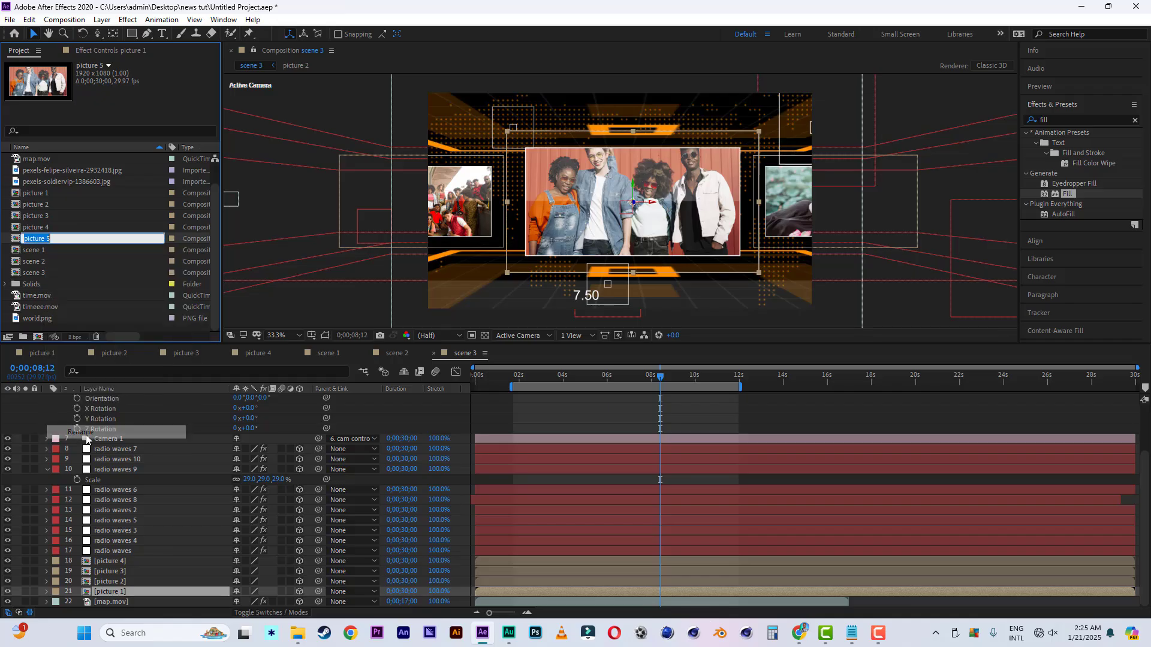
text(ti)
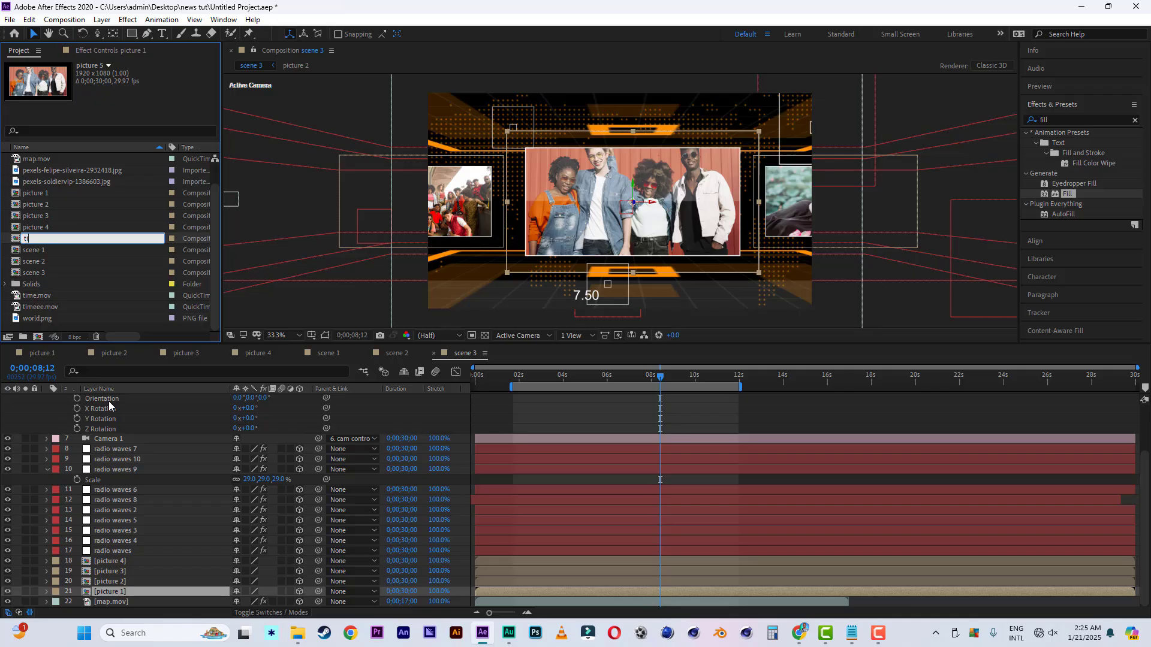
text(tltle)
key(Return)
Open the tittle composition and hide its group-teenagers-posing-together.jpg layer
double_click(42, 308)
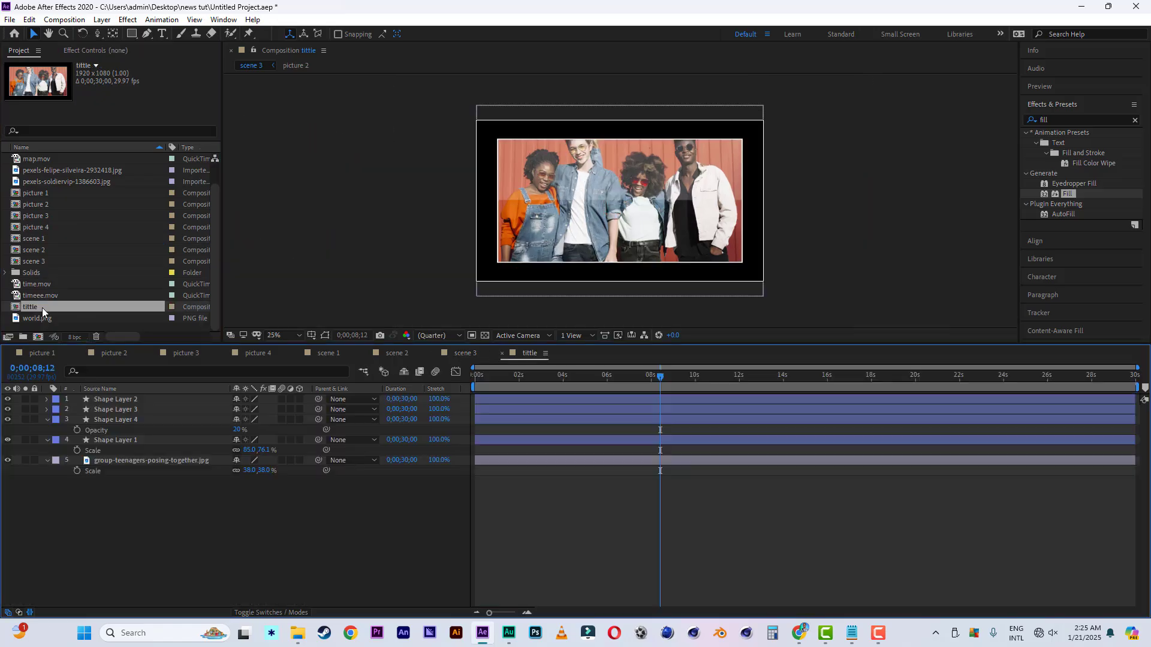
click(116, 460)
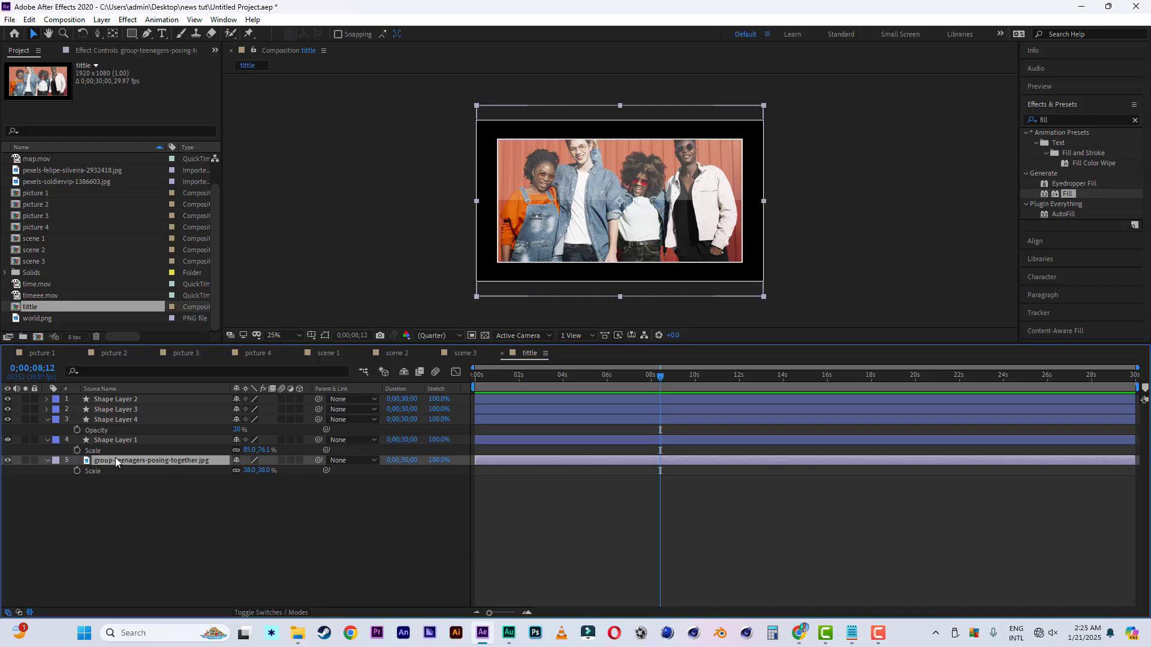
click(8, 461)
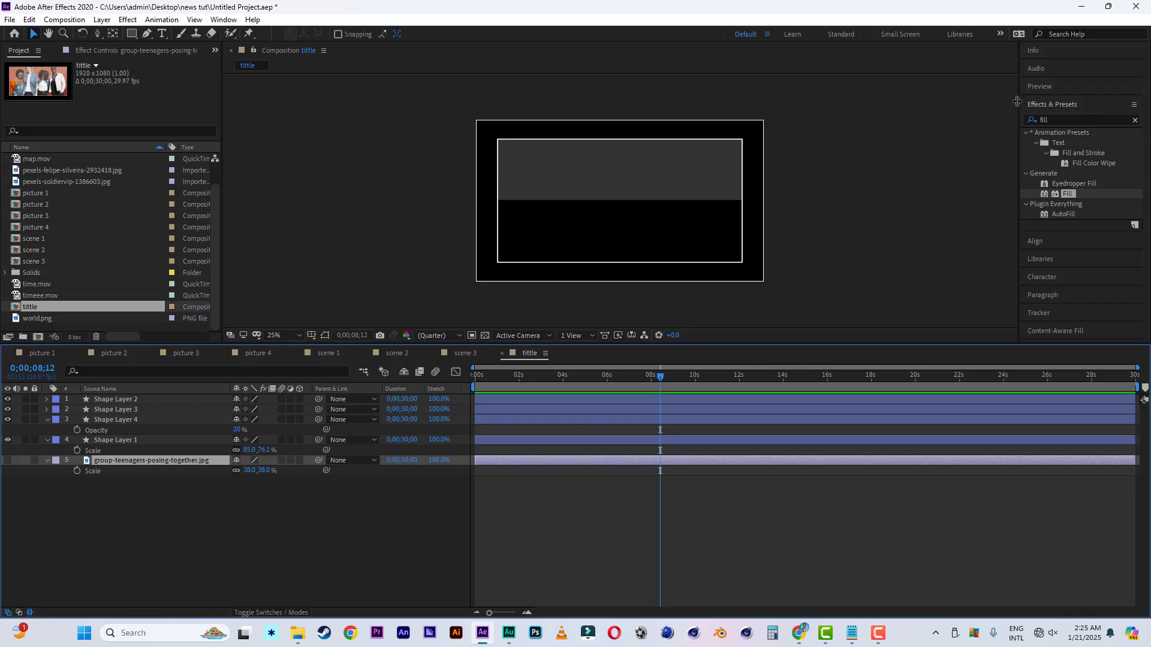
Add the orange text "NEWS" at a size of 403 px, centred in the upper half of the frame
click(161, 34)
click(606, 217)
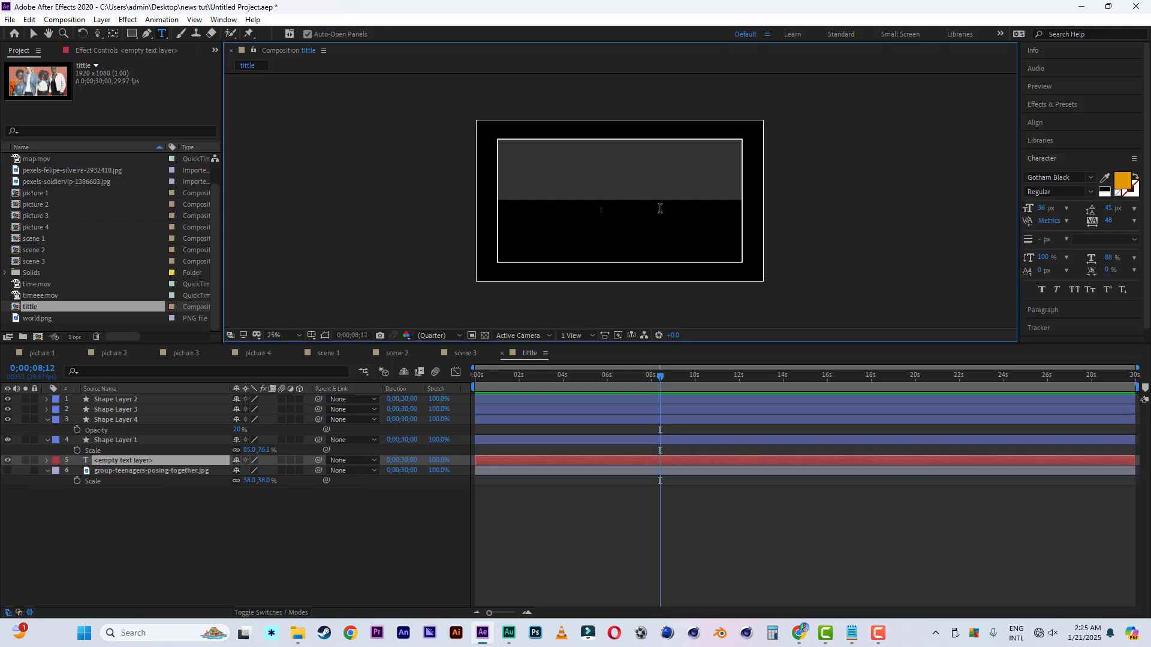
text(NEWS)
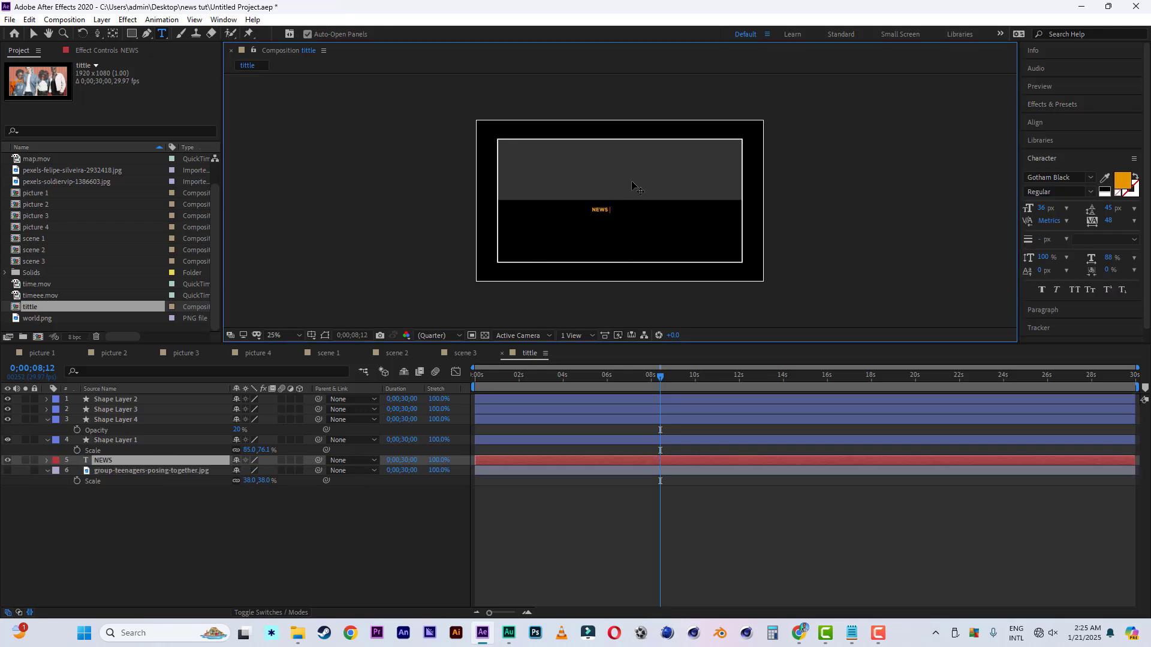
click(34, 33)
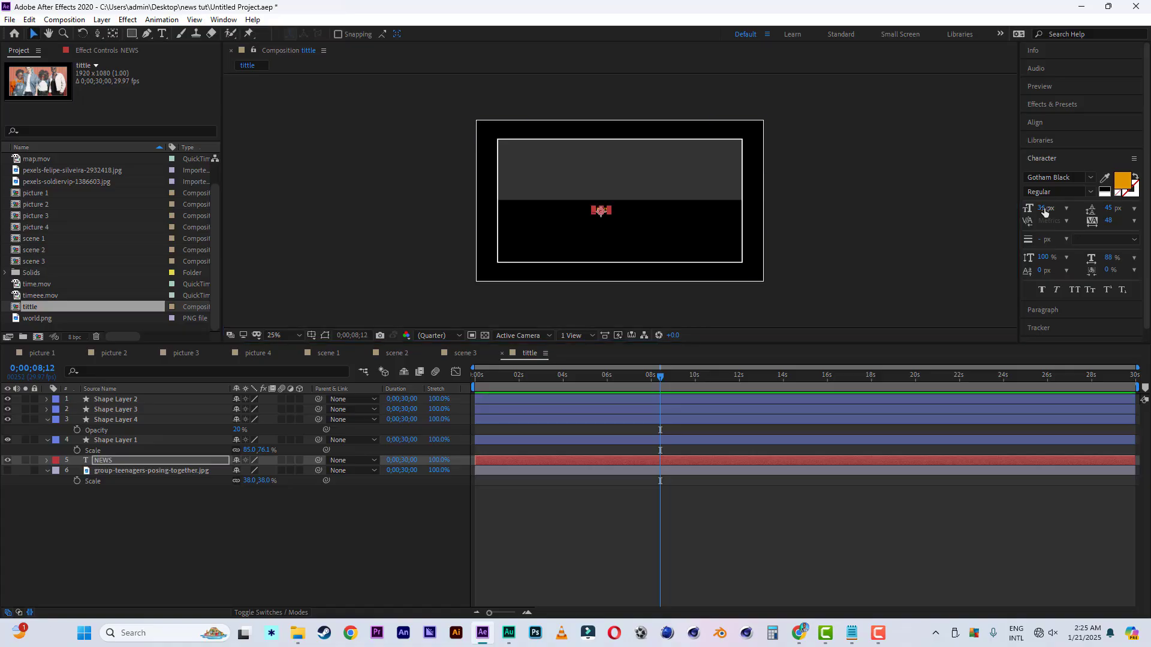
drag(1042, 208, 1150, 210)
drag(601, 202, 607, 179)
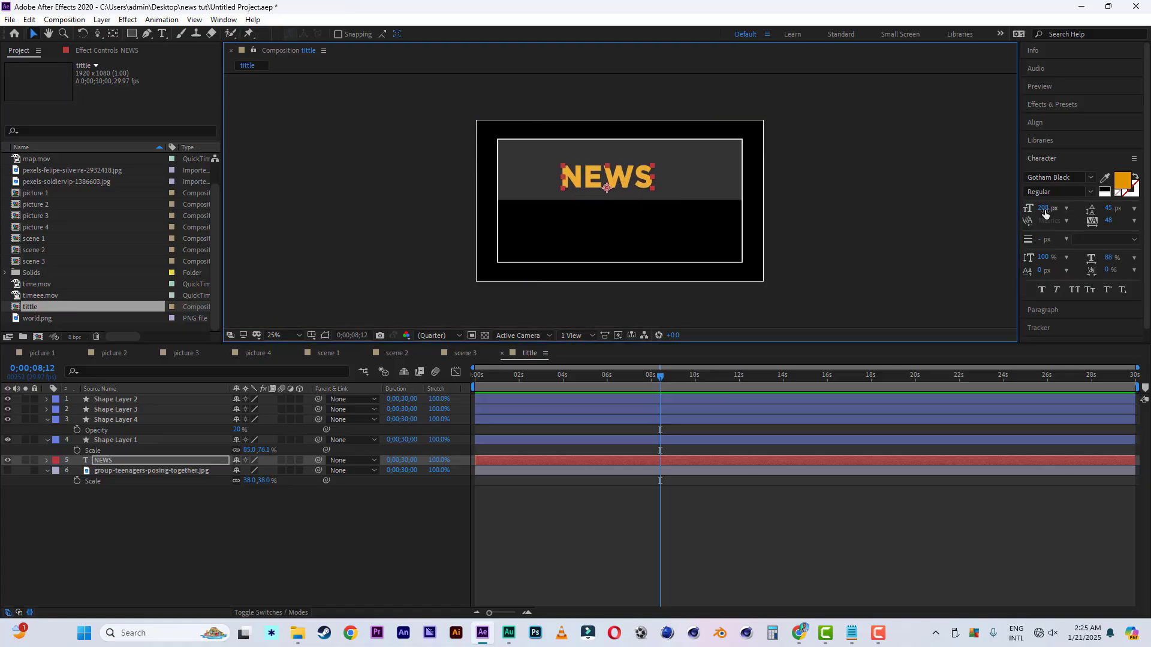
drag(1043, 208, 1138, 208)
drag(674, 171, 687, 180)
drag(1044, 208, 1061, 209)
click(625, 192)
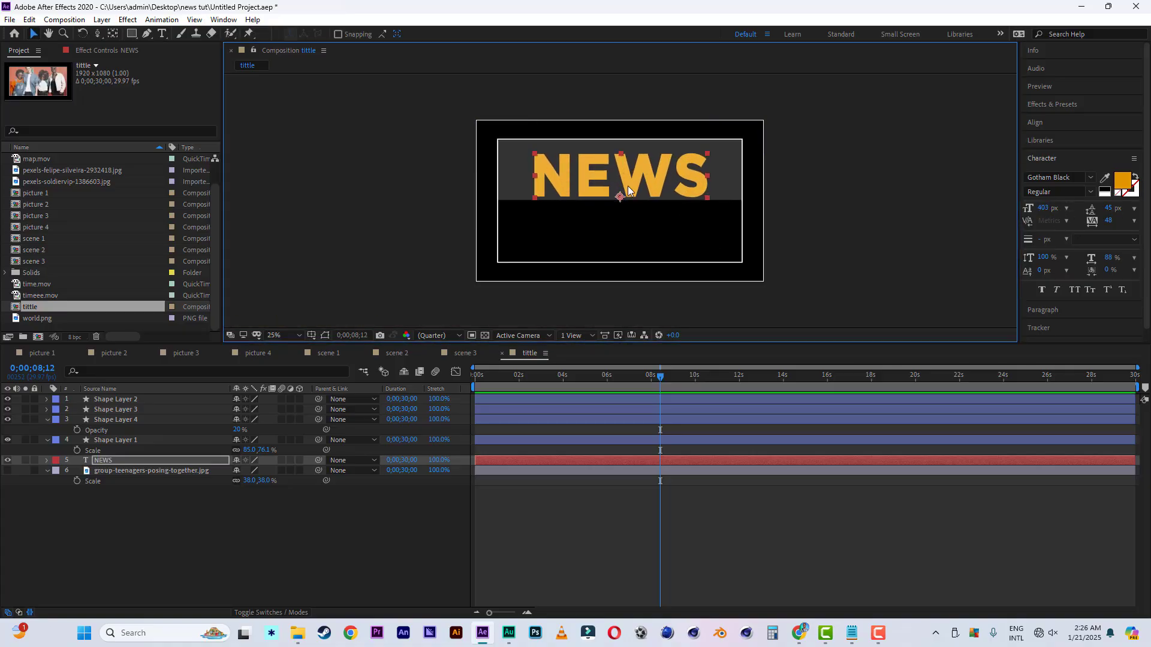
Duplicate the NEWS text below the original, change the copy to "DAY" and enlarge it to 554 px within the frame's lower half
key(ctrl+d)
drag(625, 195, 632, 251)
double_click(664, 240)
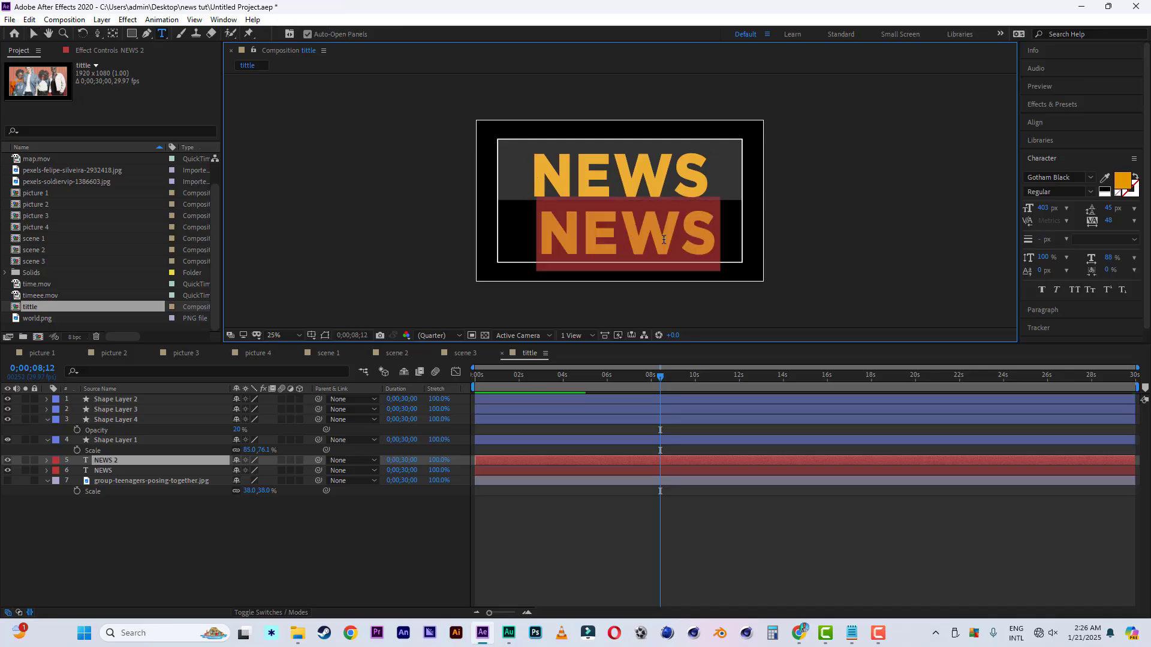
text(DAY)
click(34, 34)
drag(1044, 208, 1134, 209)
drag(625, 225, 612, 228)
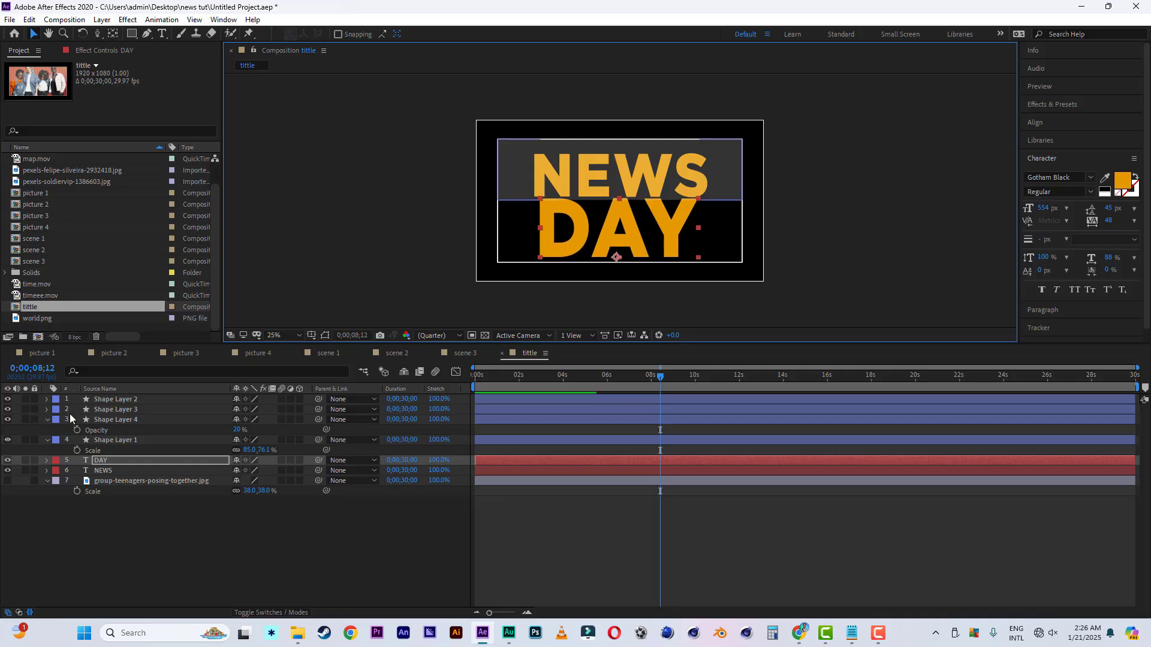
Reduce the NEWS text to 366 px to match the width of DAY, and nudge both text layers slightly upward
click(114, 470)
drag(1044, 208, 1028, 208)
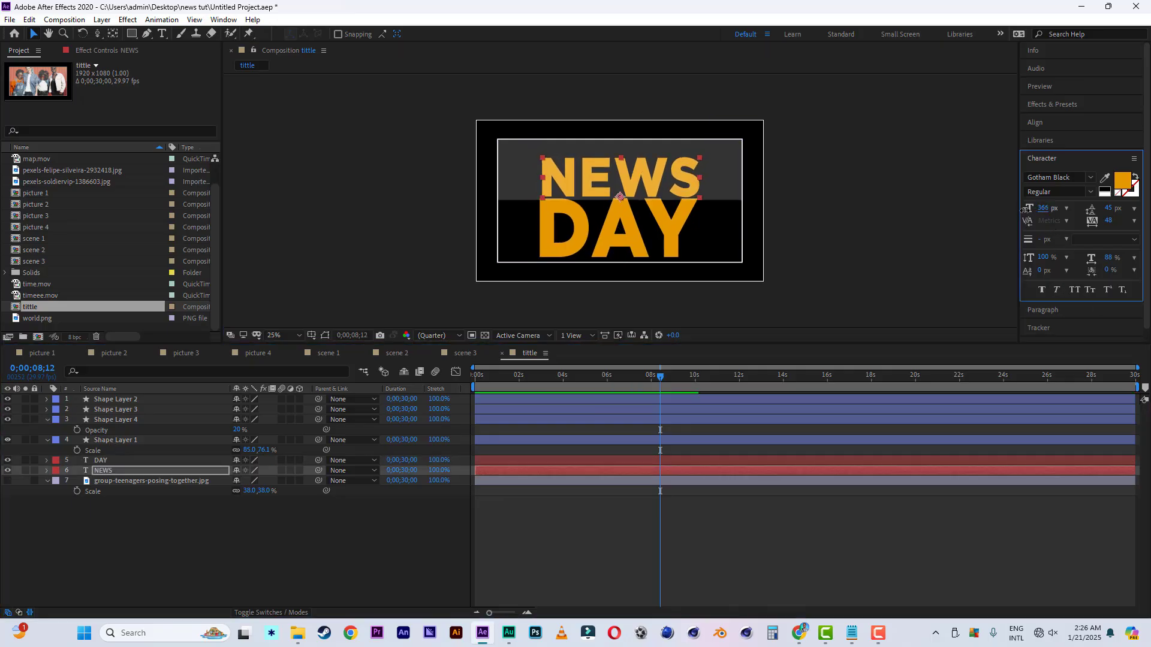
ctrl+click(115, 460)
key(Up)
key(Up)
key(Up)
key(Up)
key(Up)
key(Up)
key(Up)
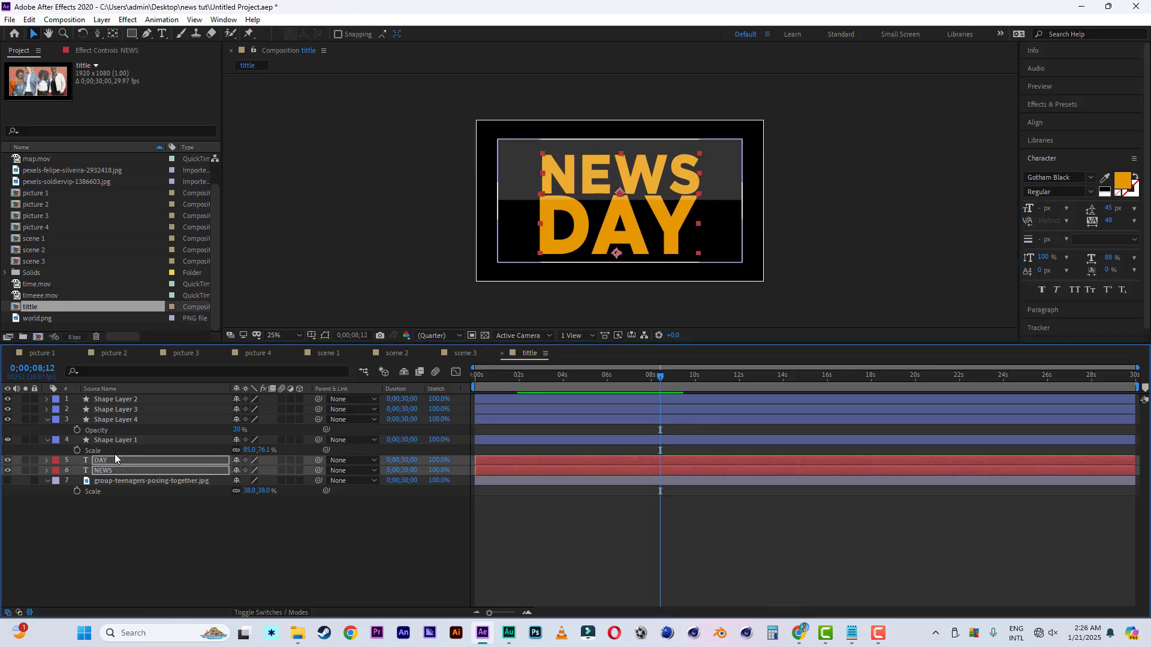
click(528, 306)
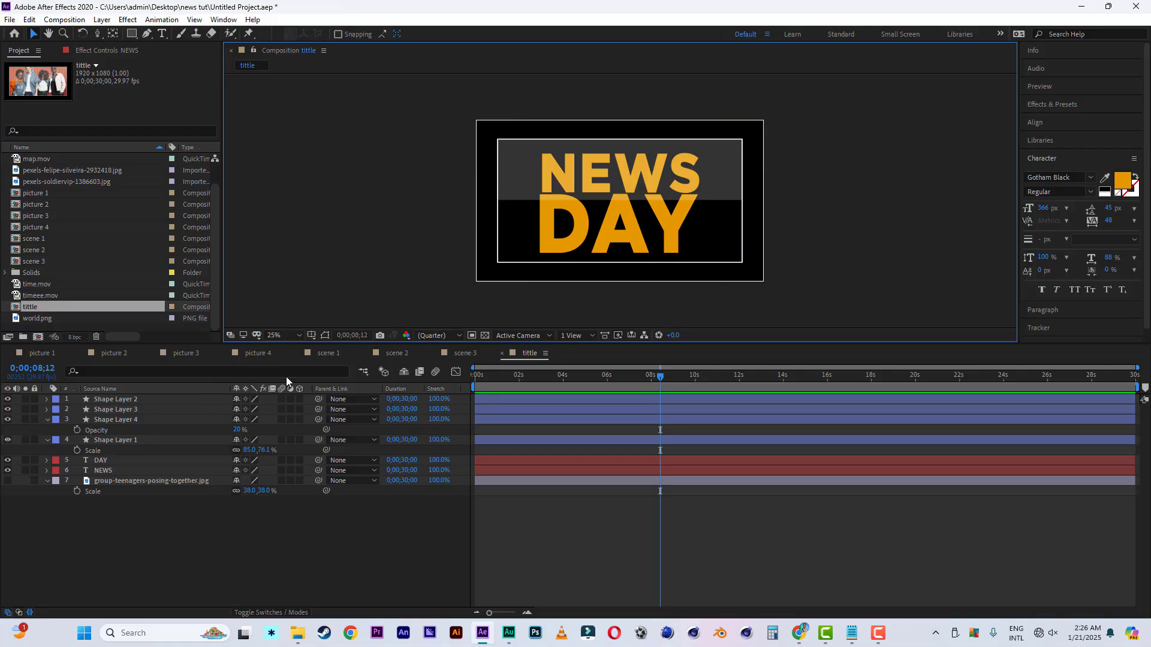
In scene 3, replace the source of the picture 1 layer with the tittle composition
click(464, 353)
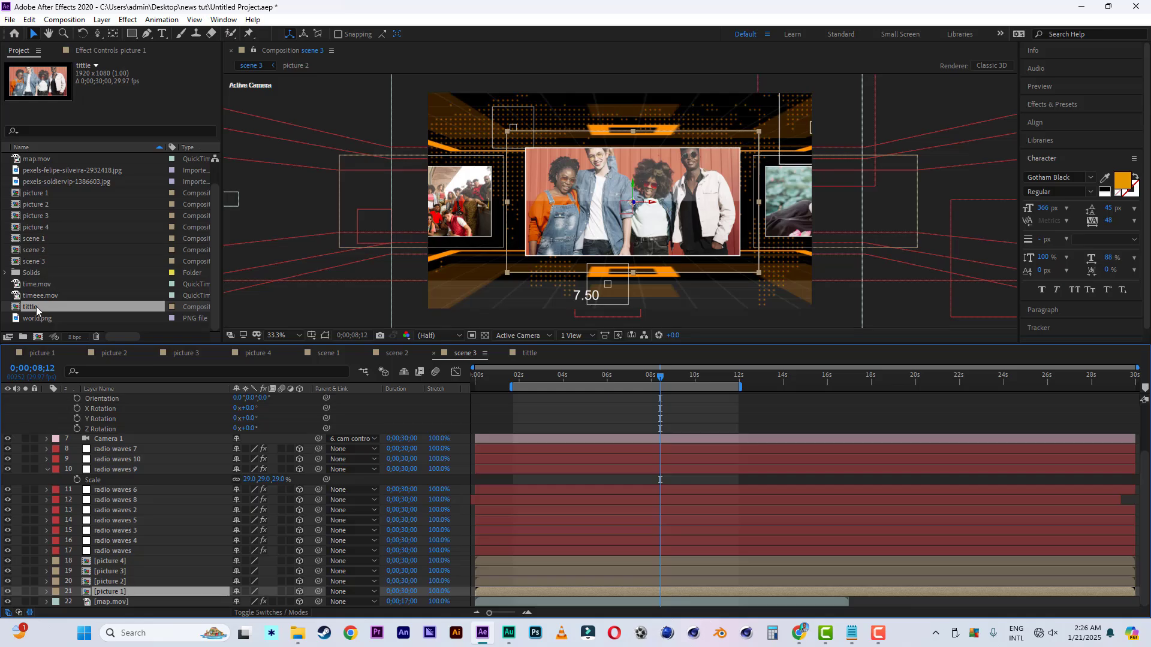
drag(36, 307, 119, 592)
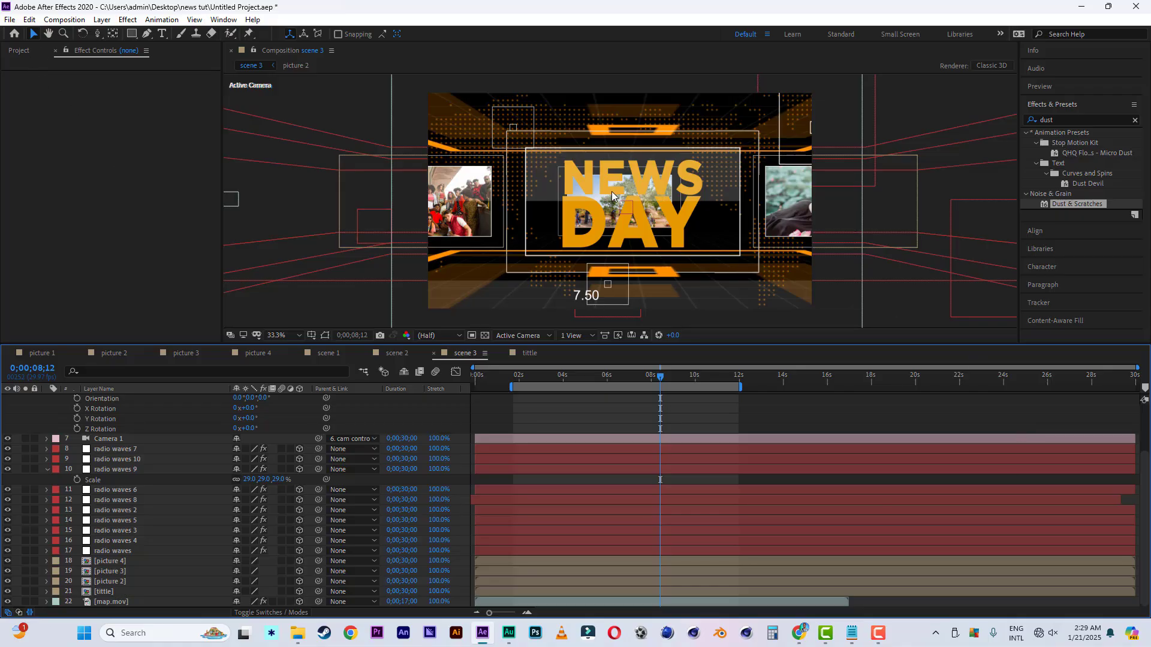
Move picture 4 along its Z axis toward the camera so it sits closely behind the NEWS DAY title
click(114, 561)
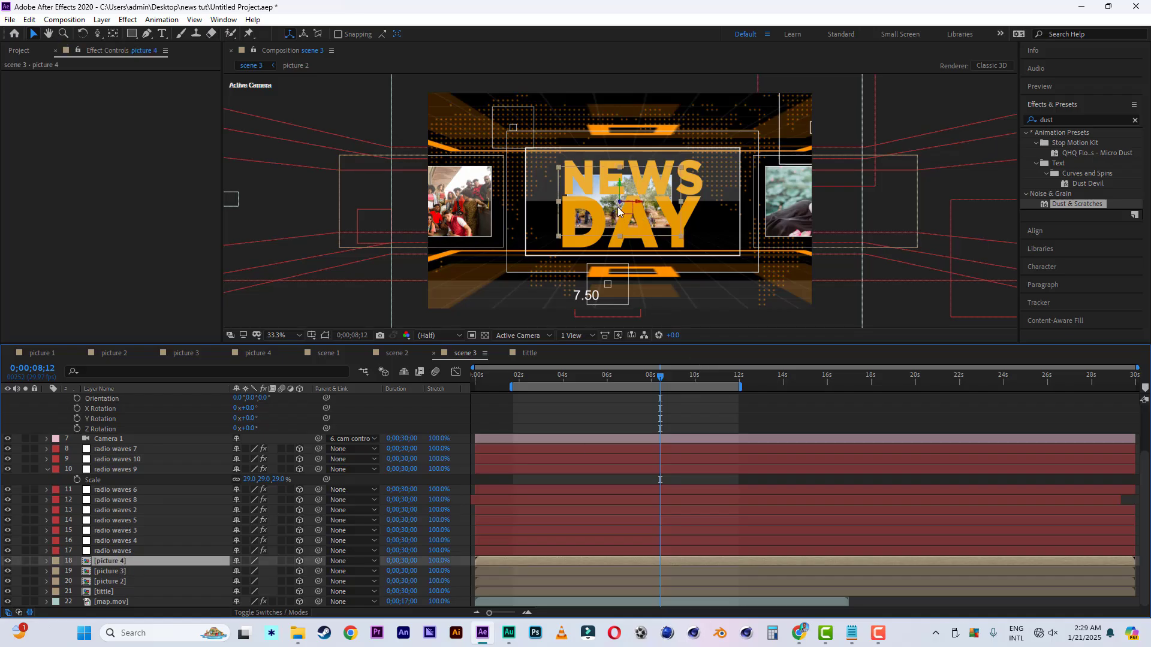
drag(620, 204, 671, 225)
drag(1005, 231, 1135, 247)
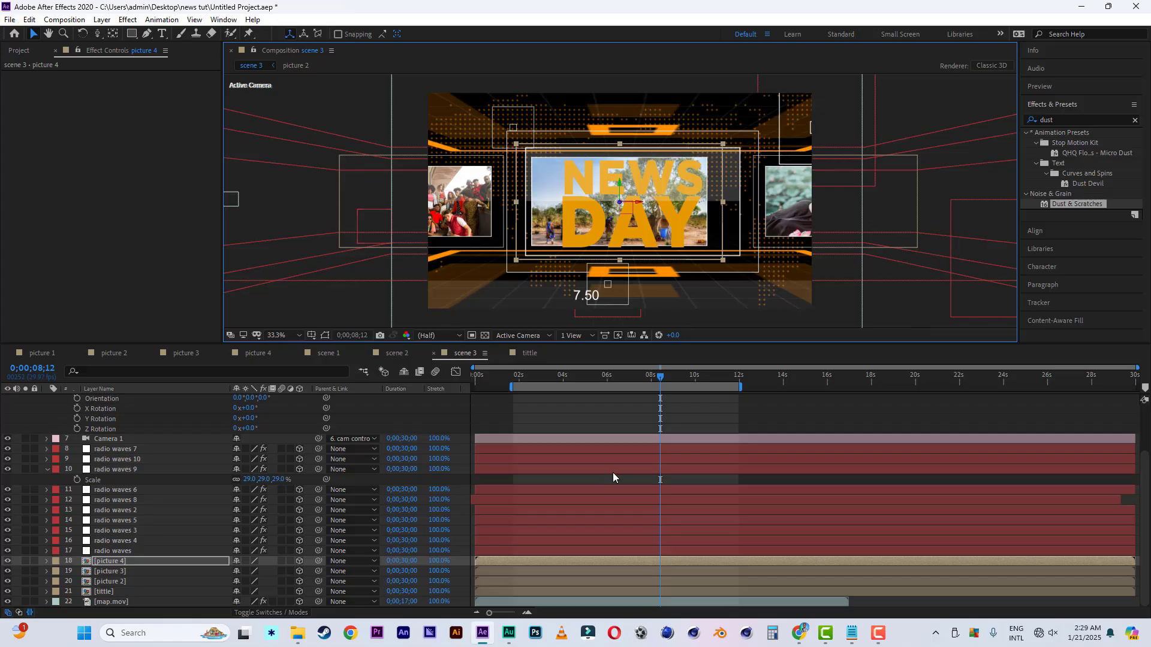
Keyframe cam control's Position at 0;00;04;00, and set its Z value to 2657.2 at 0;00;02;01 for a camera move
click(120, 472)
scroll(122, 471, up, 3)
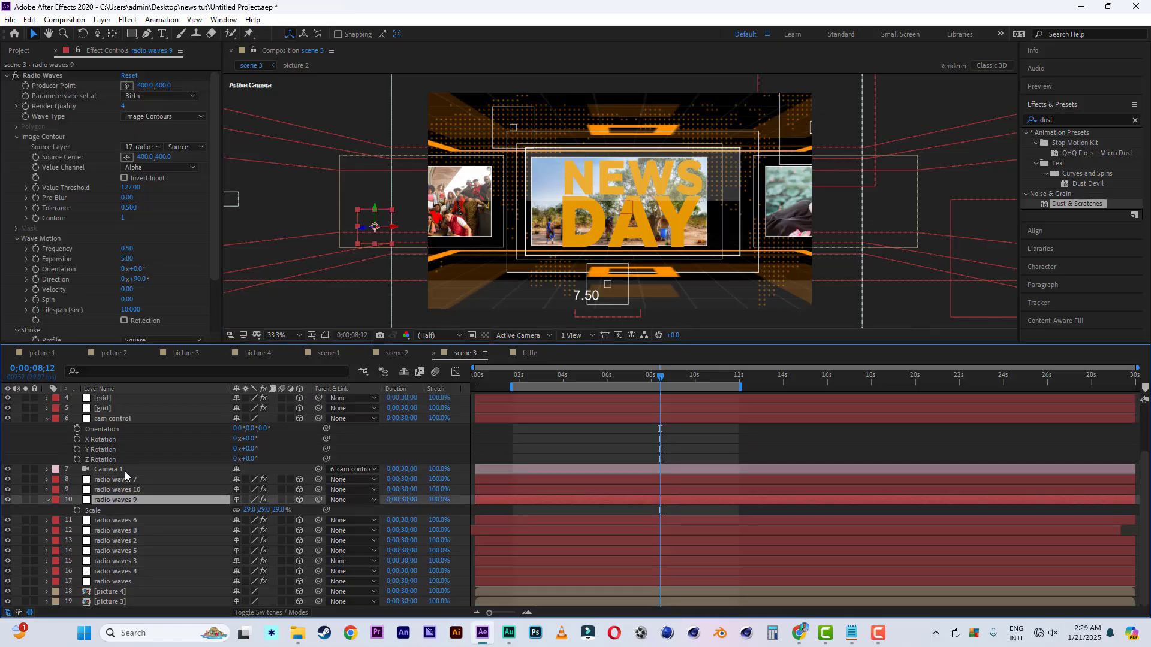
click(137, 450)
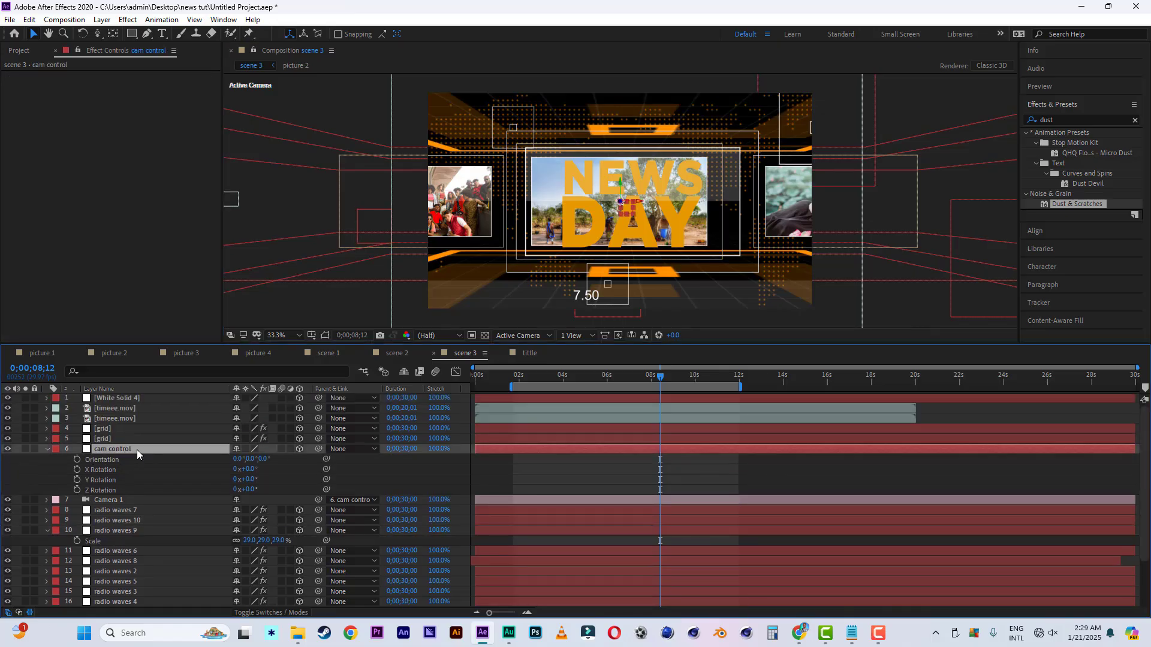
key(p)
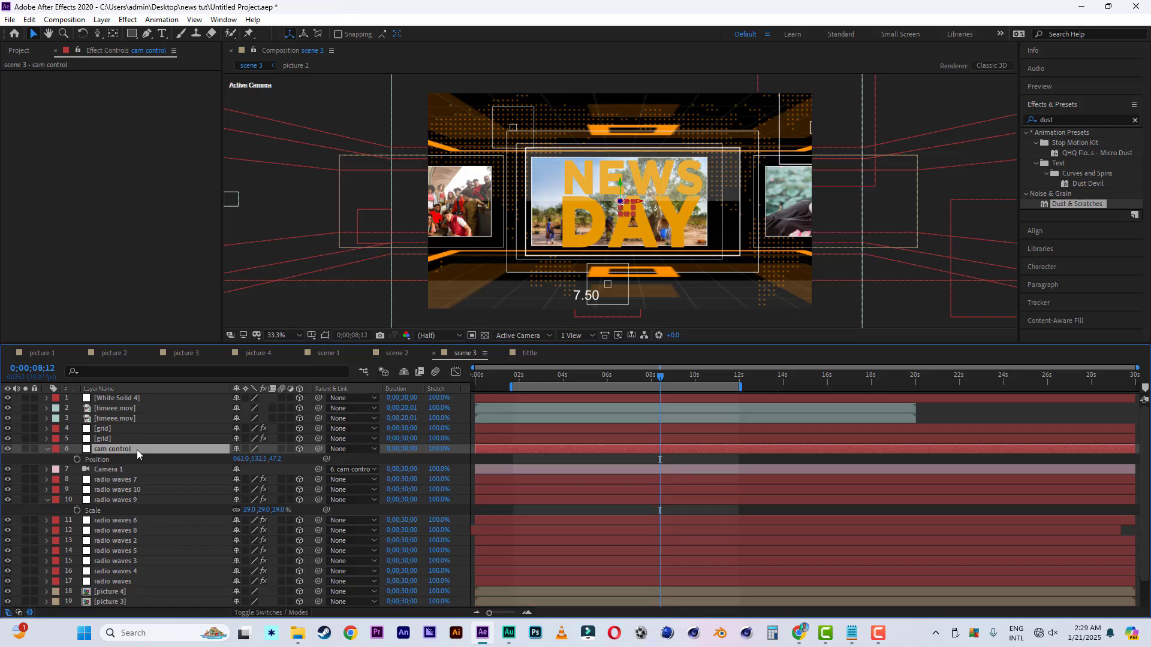
click(519, 382)
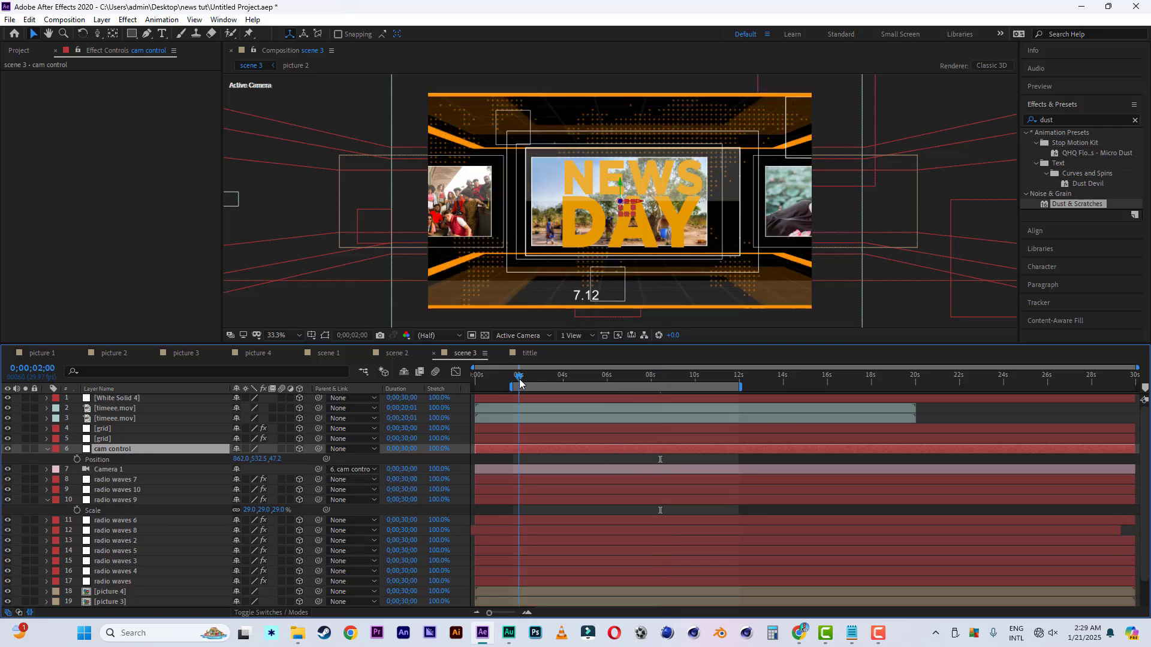
click(563, 382)
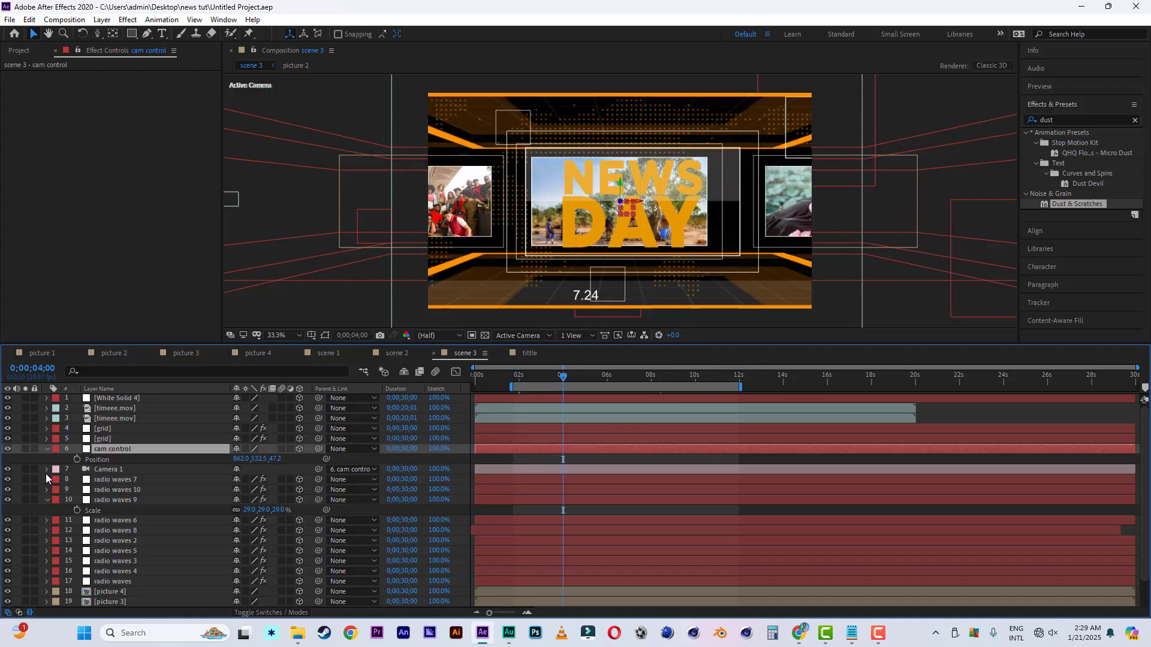
click(76, 460)
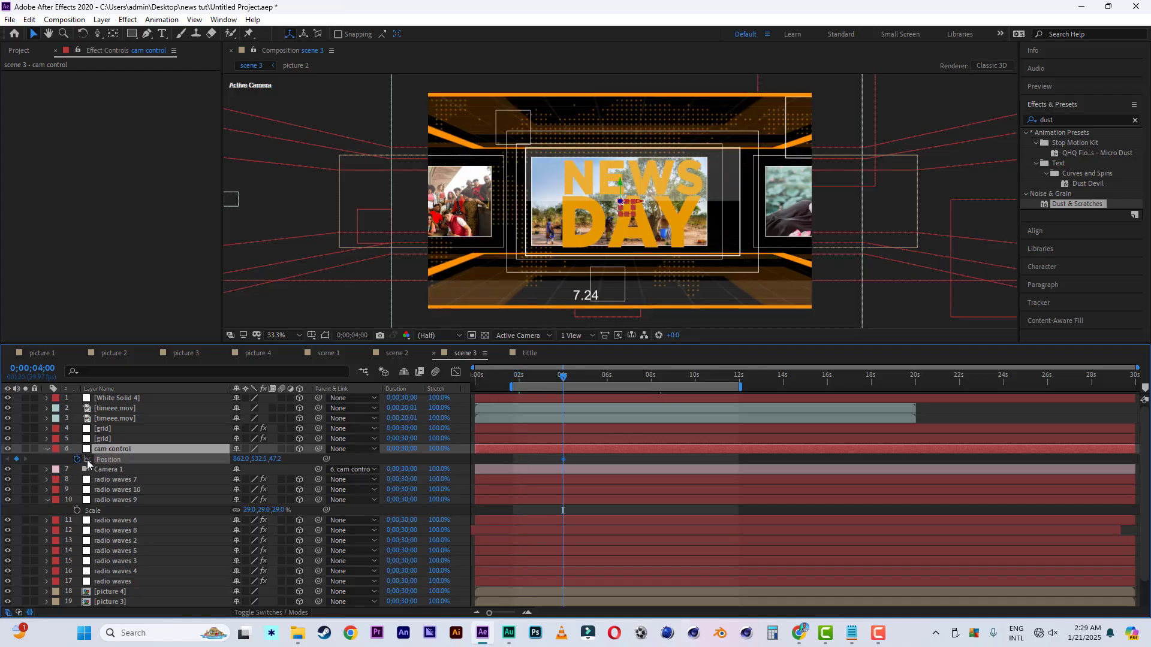
click(520, 377)
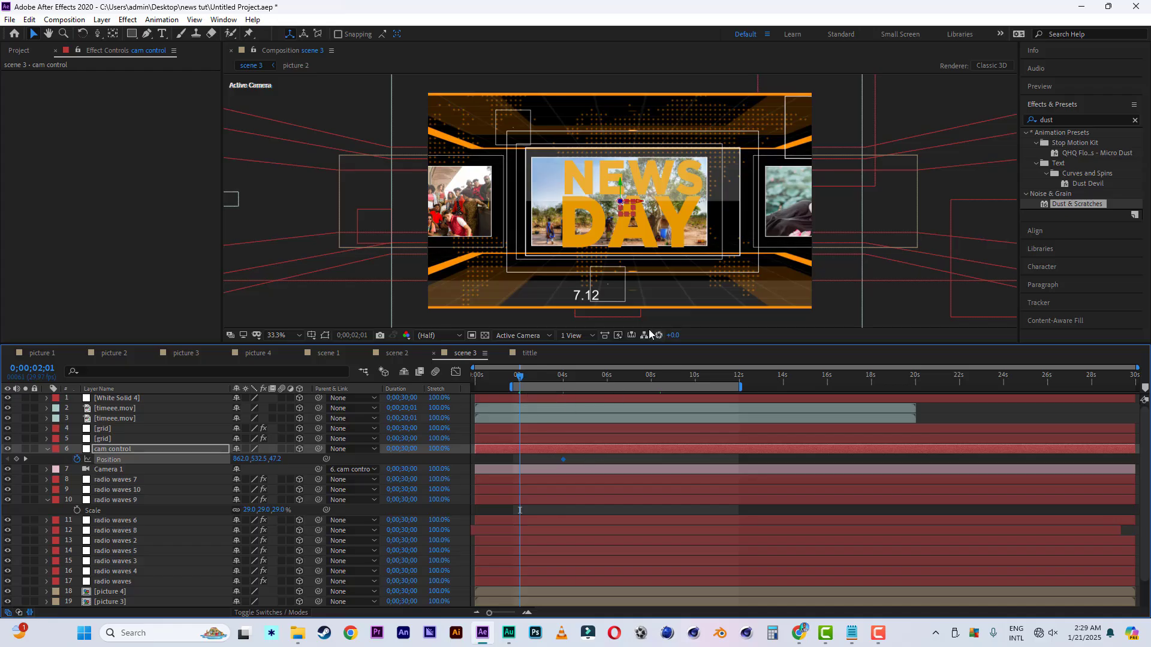
drag(275, 462, 1069, 475)
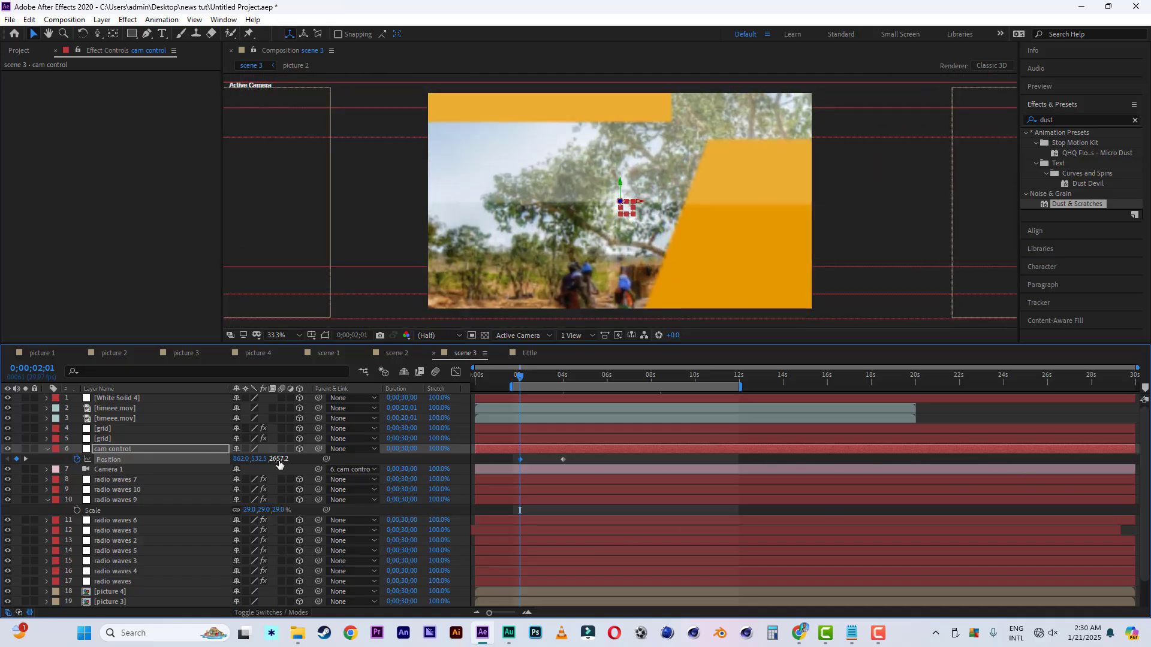
Push picture 4 back along its Z axis at 0;00;02;01 until its whole frame fits inside the camera view
click(126, 592)
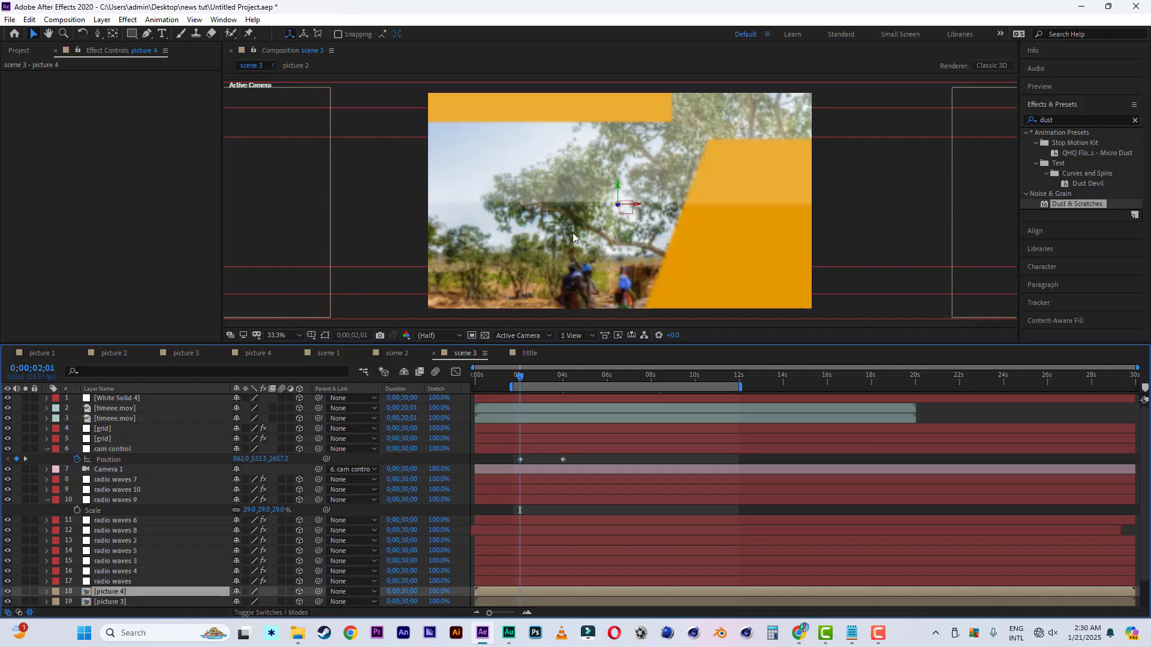
drag(618, 203, 855, 148)
drag(627, 205, 586, 311)
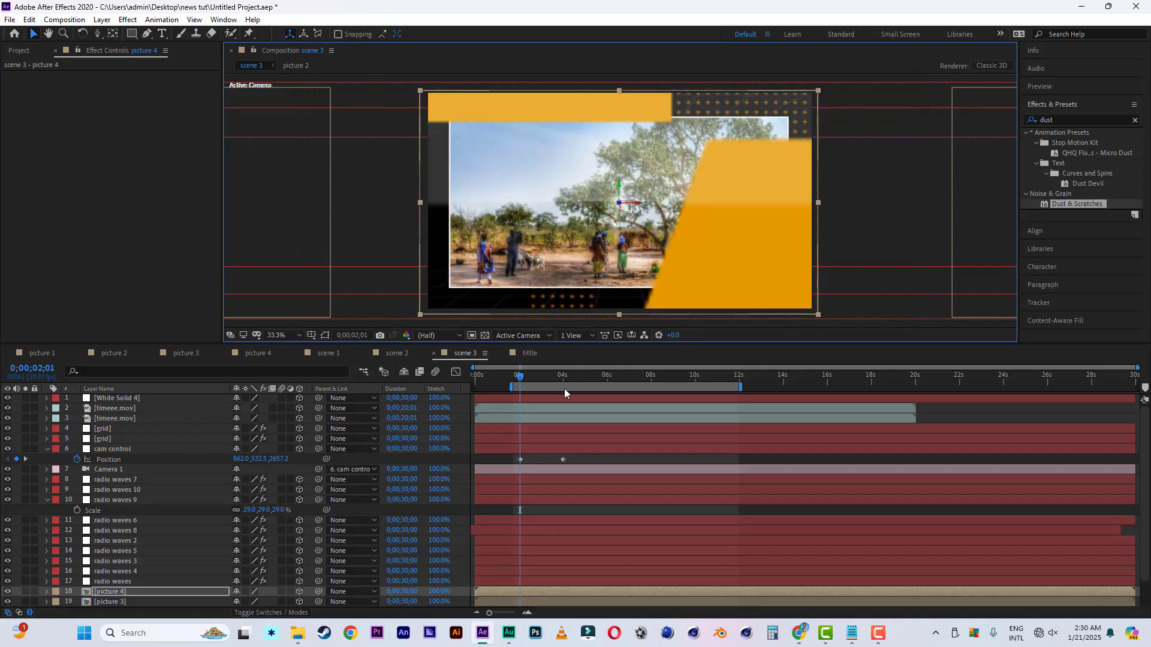
click(516, 382)
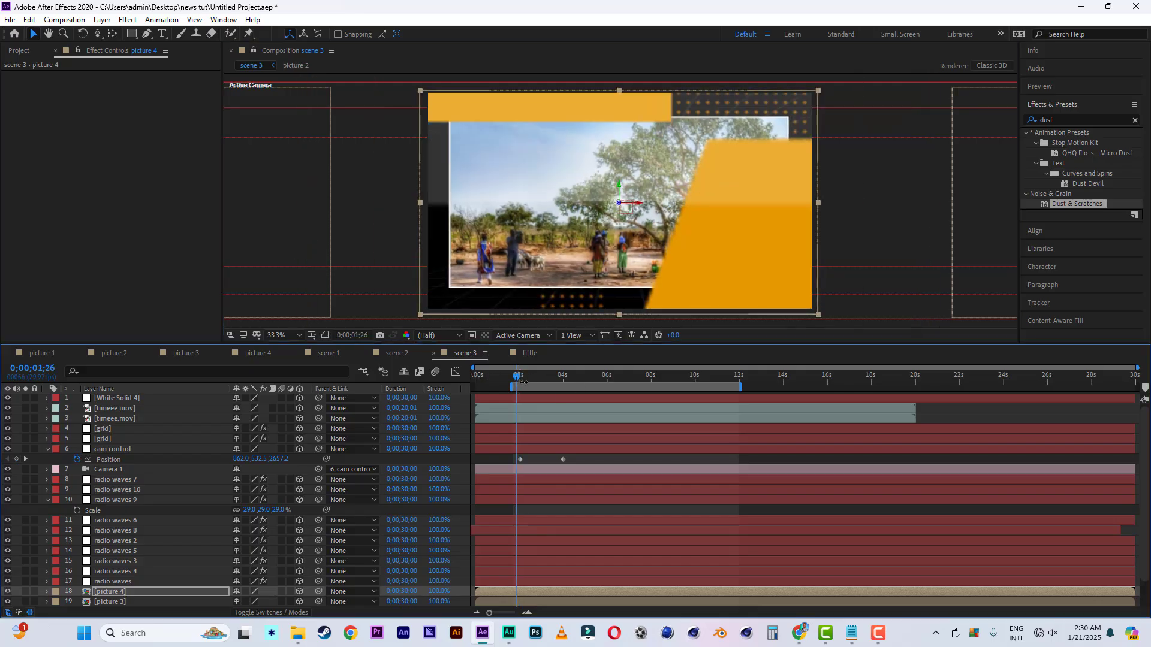
Preview the camera move in scene 3 and apply Easy Ease to both cam control Position keyframes
key(space)
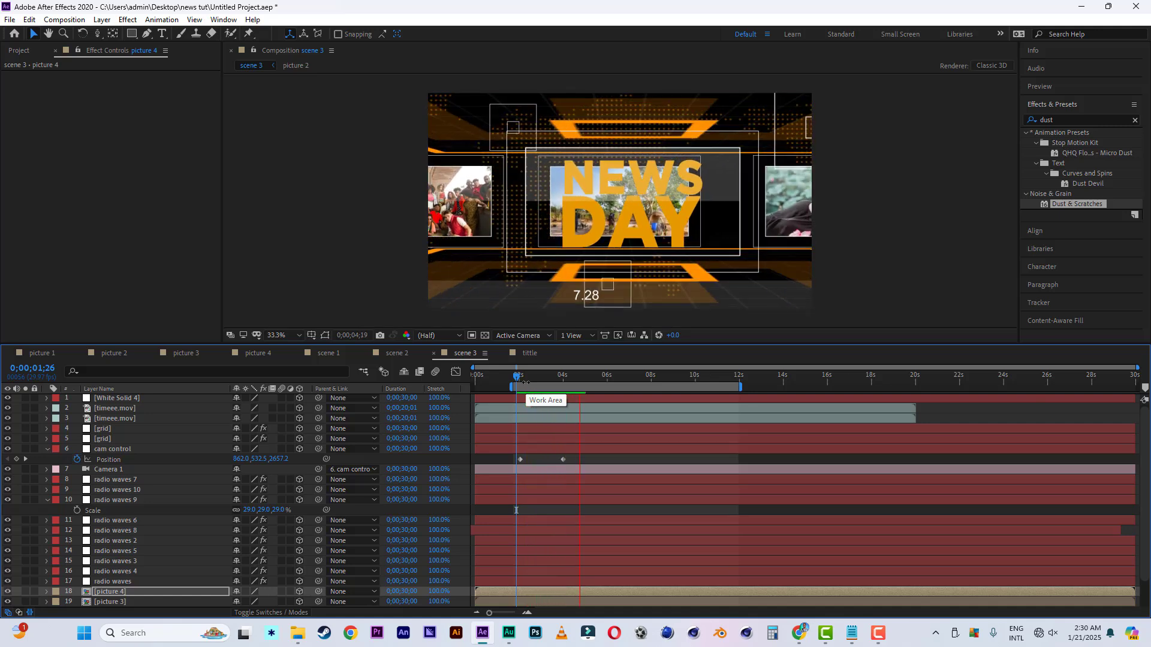
key(space)
click(558, 460)
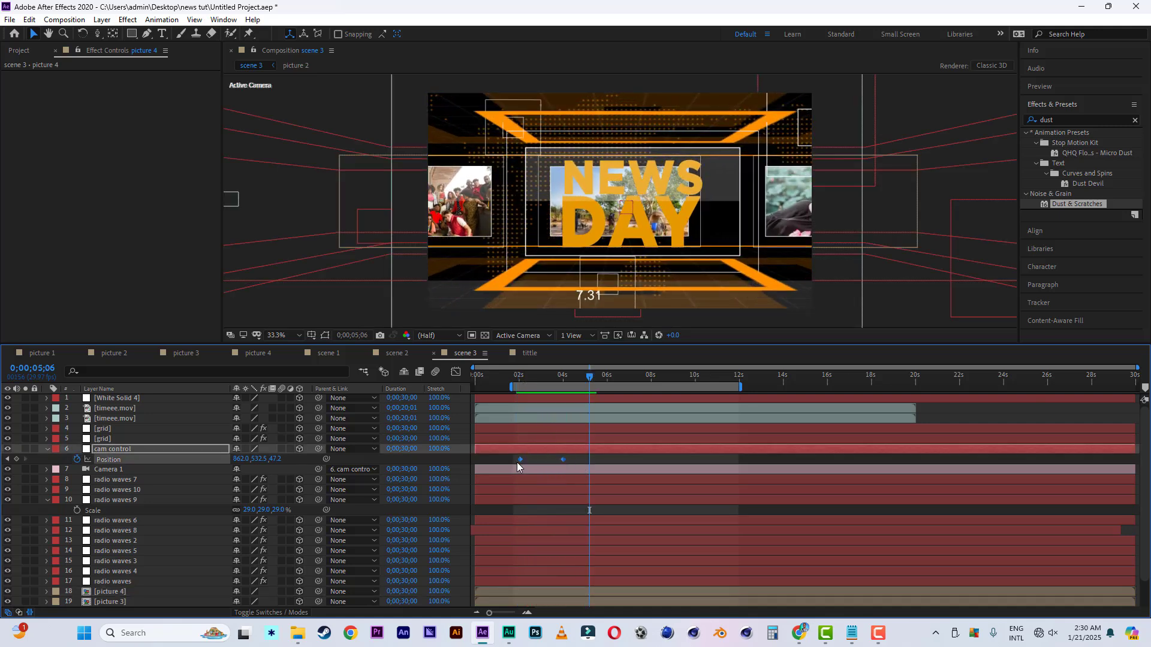
right_click(563, 462)
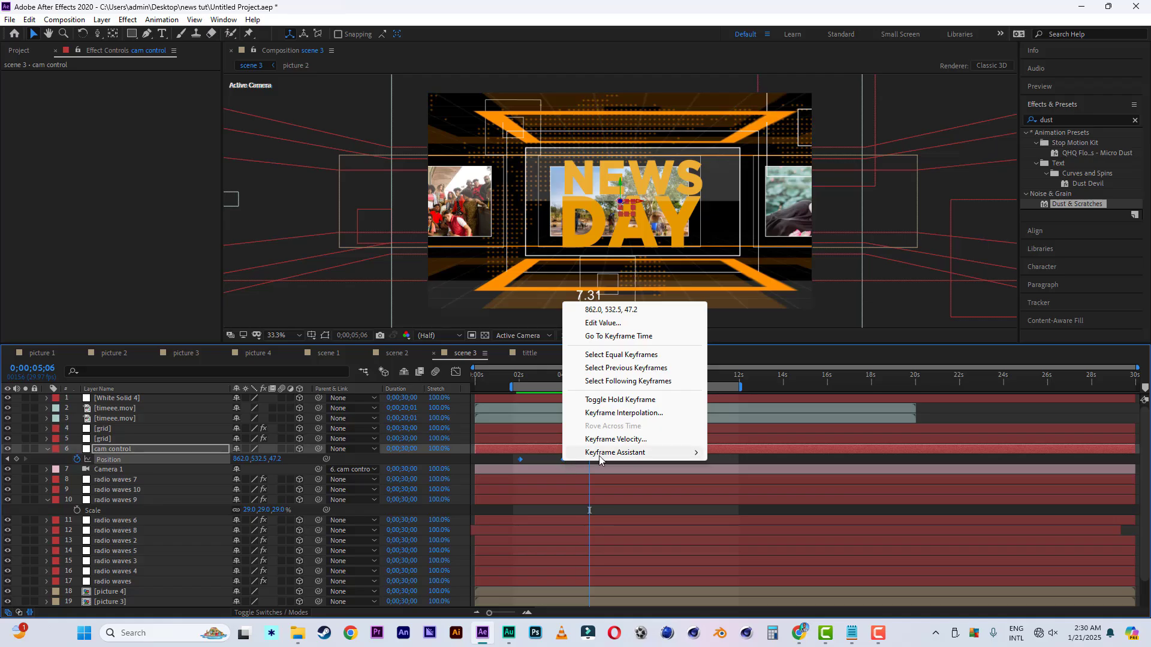
mouse_move(621, 454)
click(734, 492)
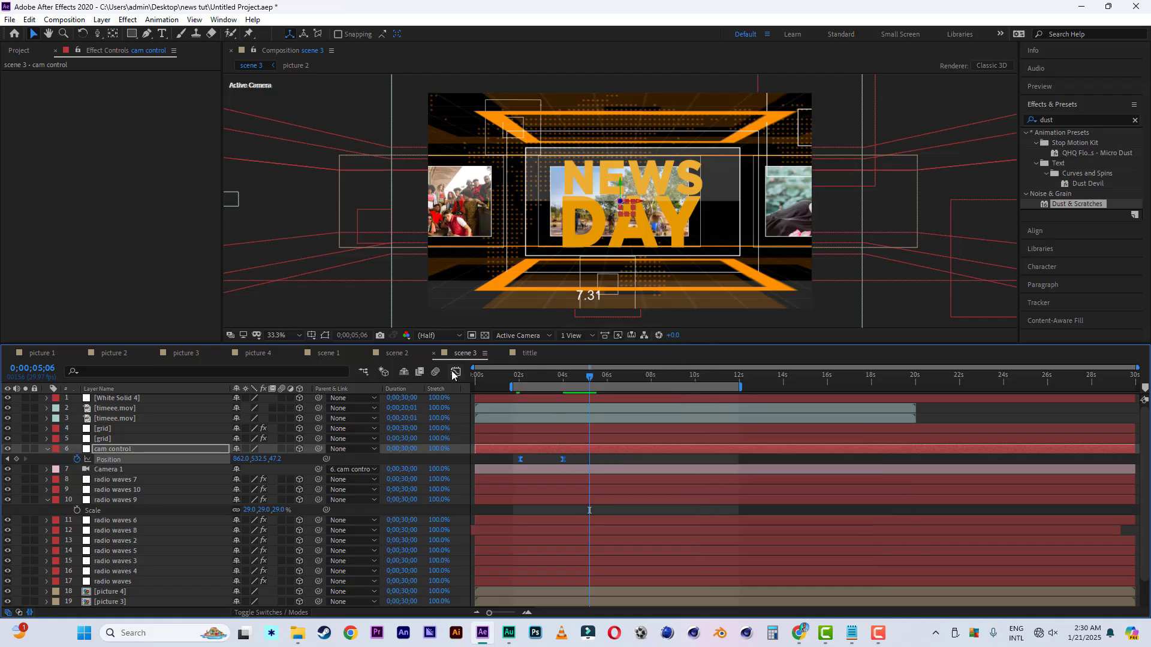
In cam control's Position speed graph, extend the last keyframe's incoming influence to about 96.71% for a fast start and slow finish
click(456, 371)
click(562, 575)
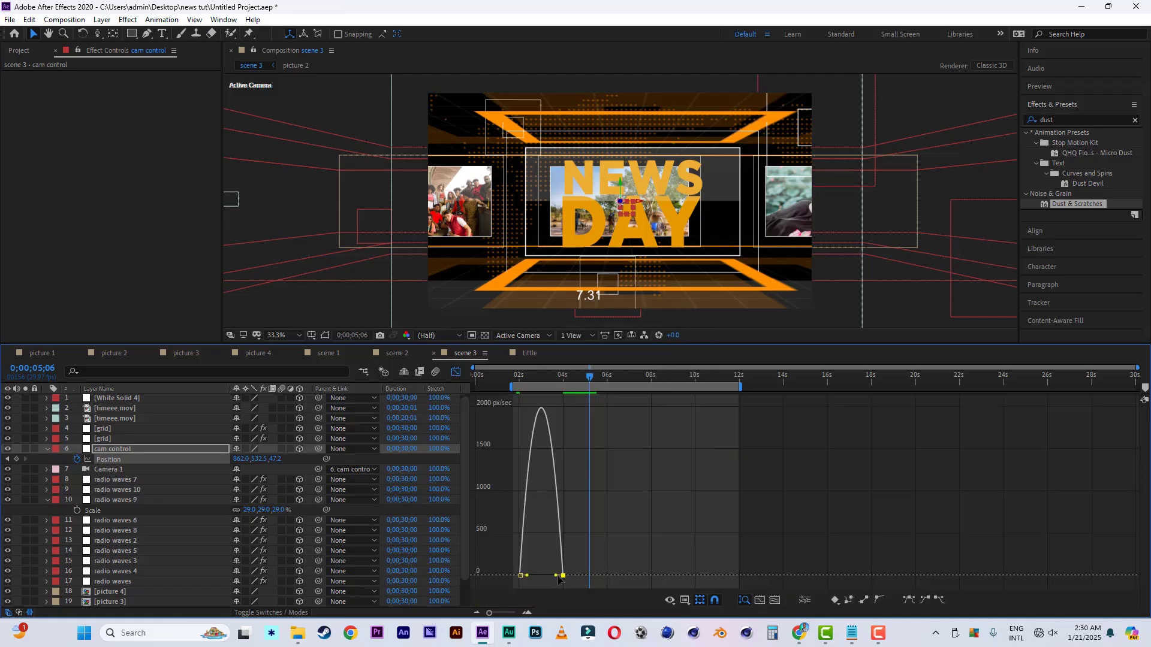
drag(556, 576, 542, 575)
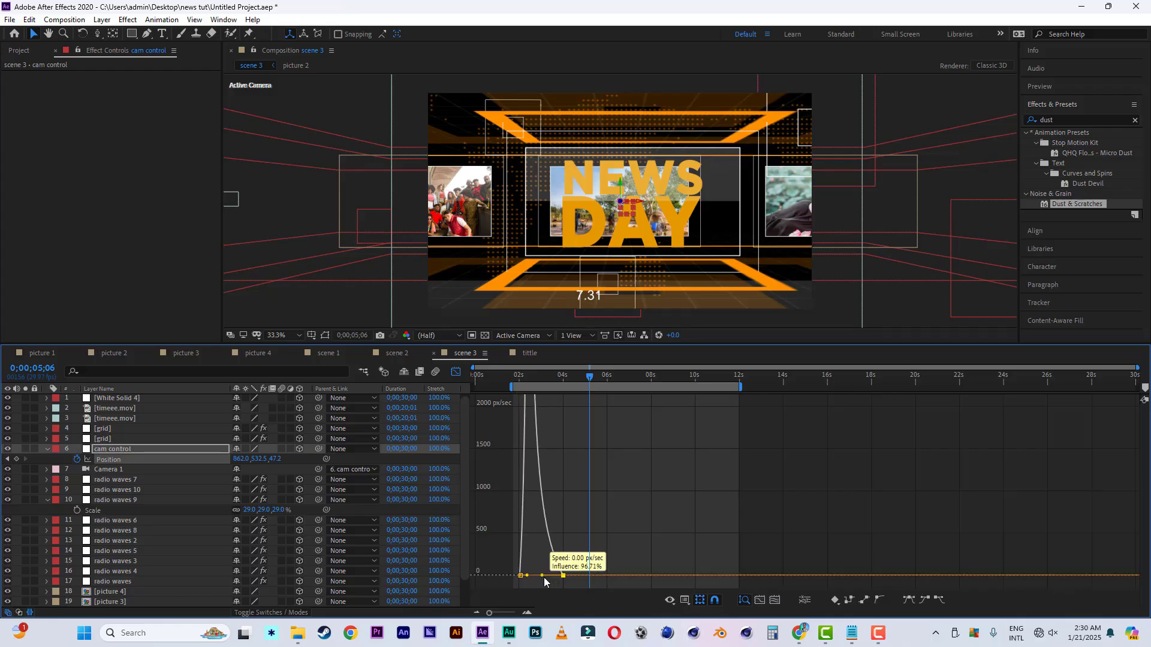
click(455, 372)
Play back the eased camera move from 0;00;01;27 and save the project
click(517, 383)
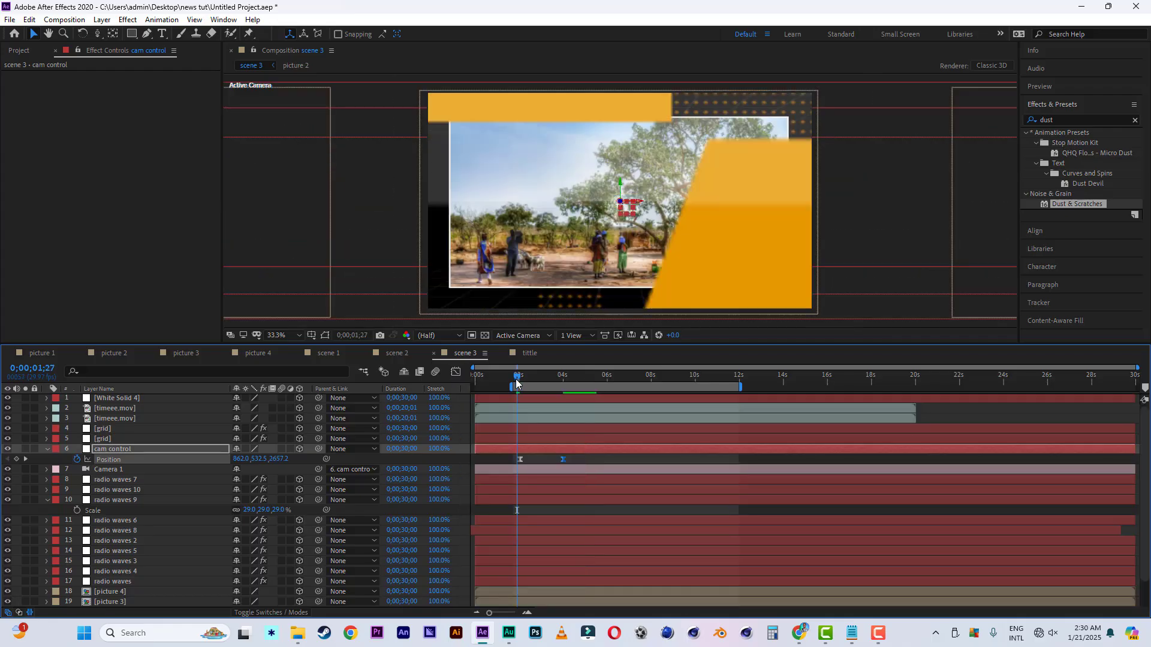
key(space)
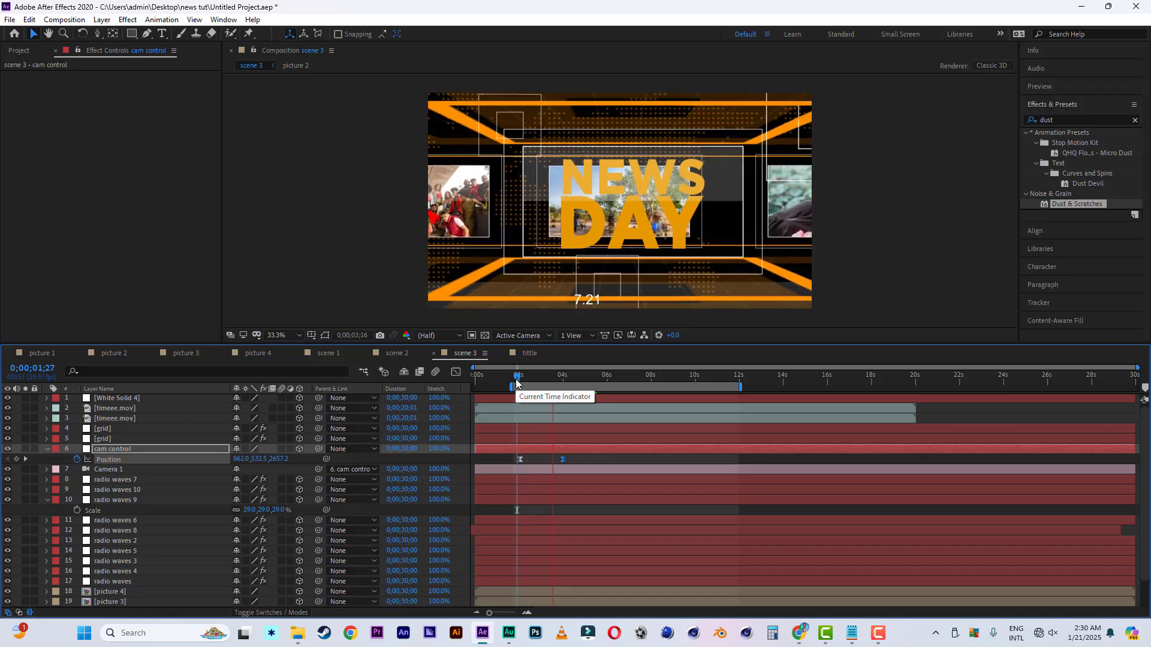
key(space)
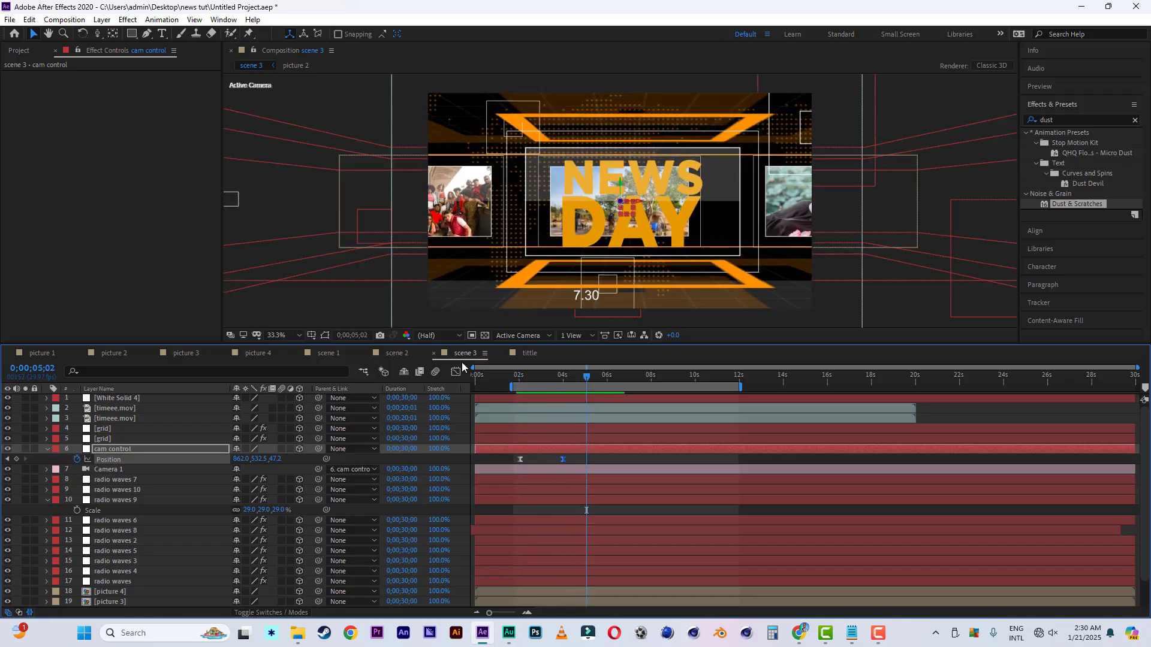
click(9, 19)
click(27, 132)
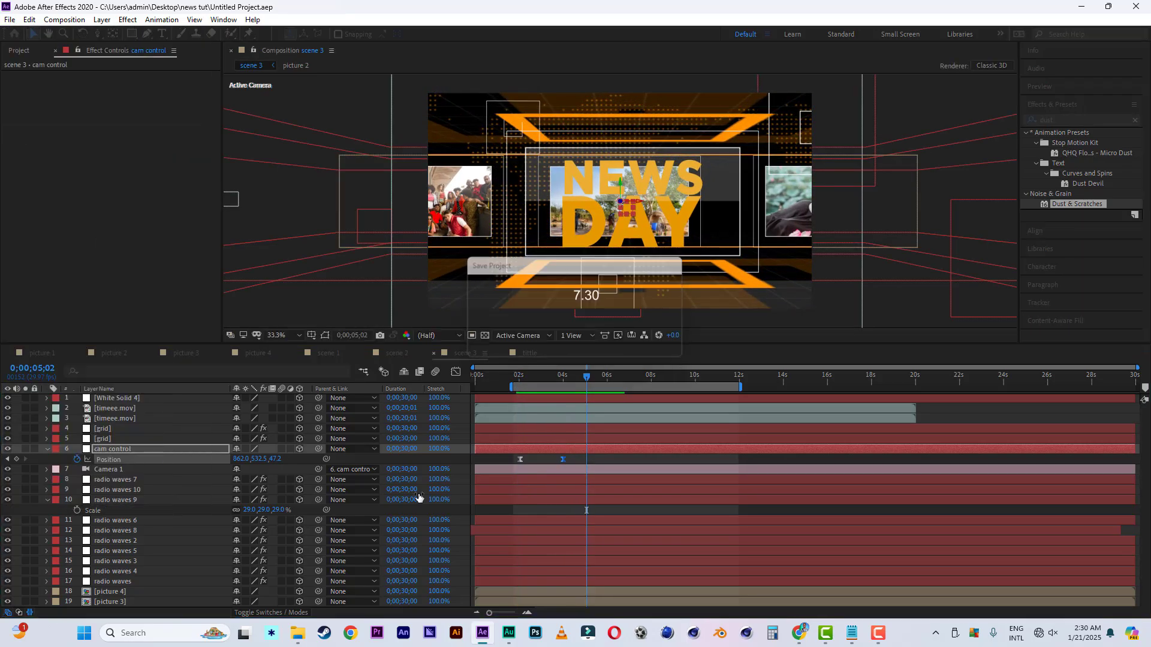
Apply Gaussian Blur to the picture 4 layer with a Blurriness of 102.6
scroll(166, 578, down, 1)
click(119, 561)
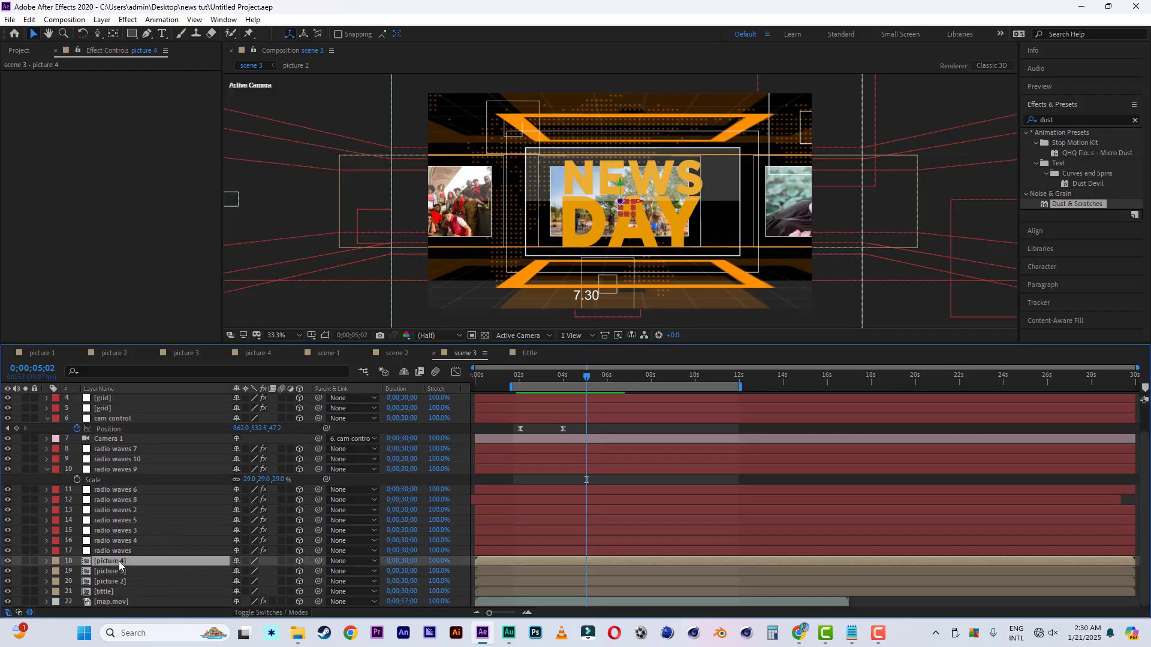
click(1134, 120)
click(1082, 119)
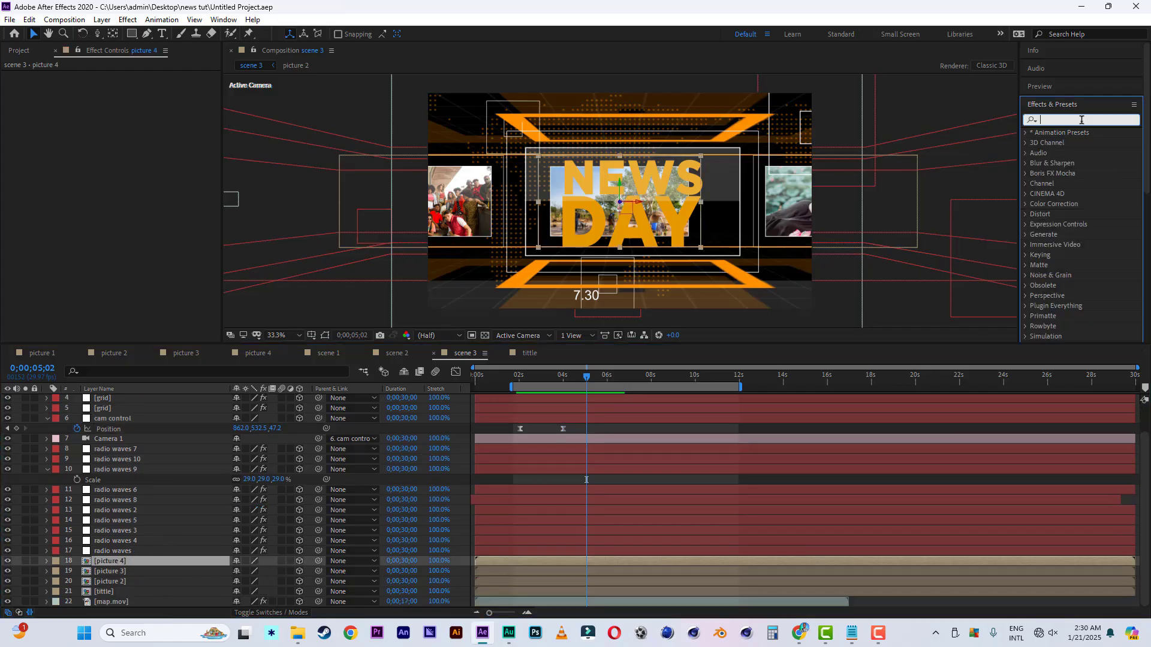
text(gau)
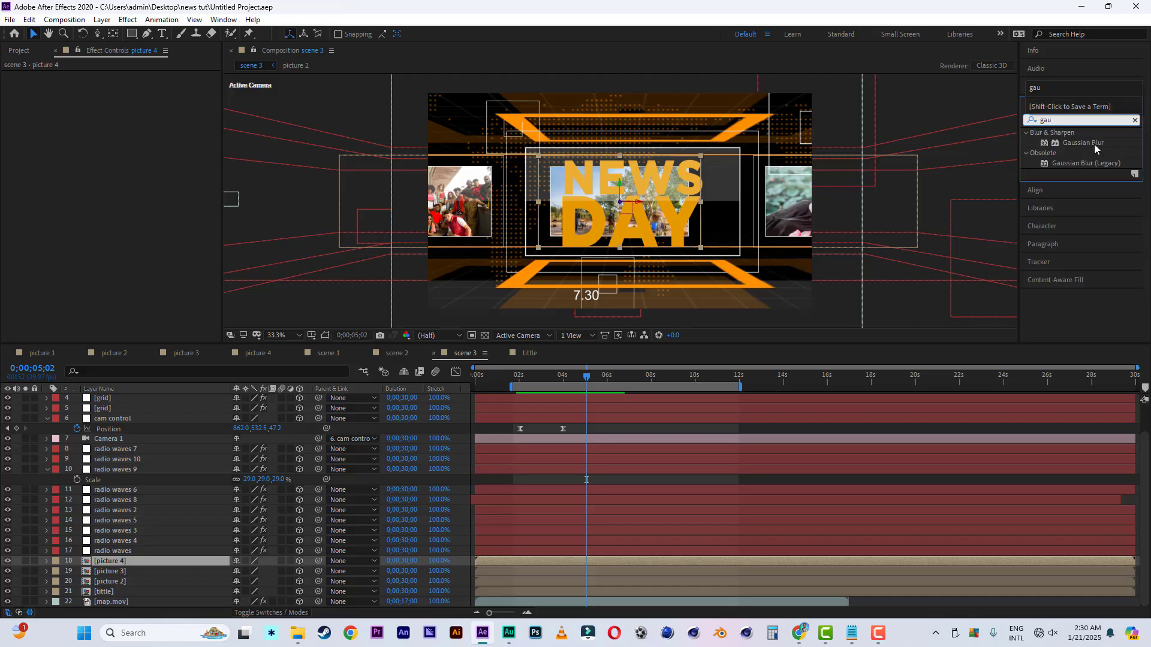
double_click(1082, 142)
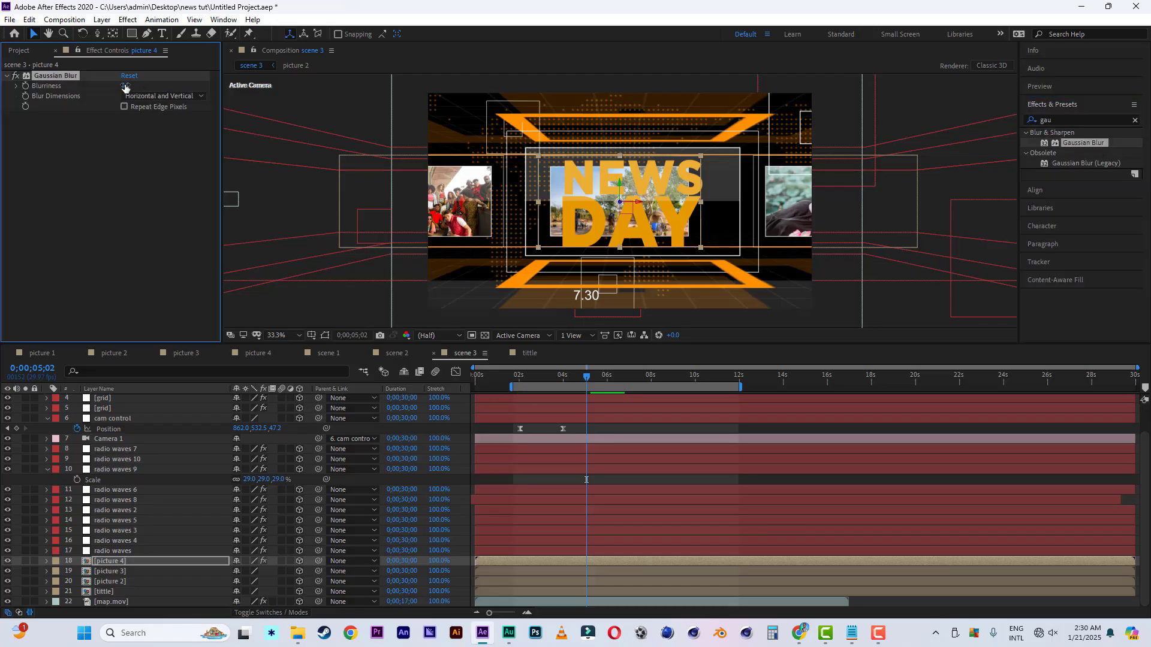
drag(125, 88, 187, 89)
drag(262, 89, 780, 124)
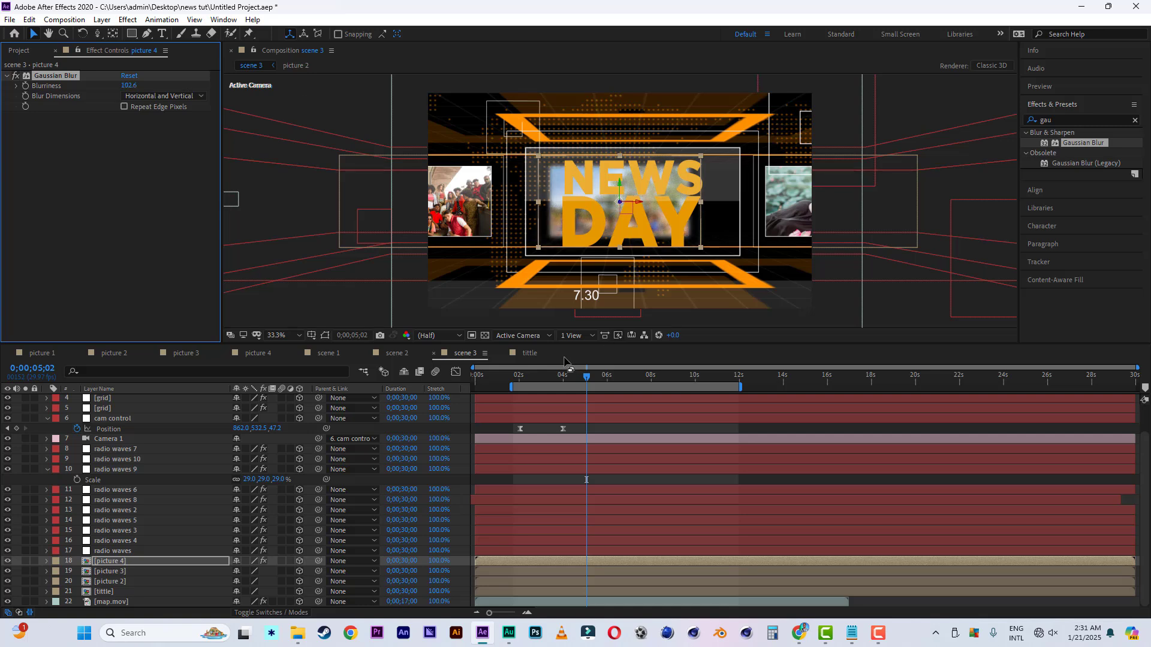
Set picture 4's Gaussian Blur Blurriness to 0 at 0;00;02;19 and start keyframing it there
key(e)
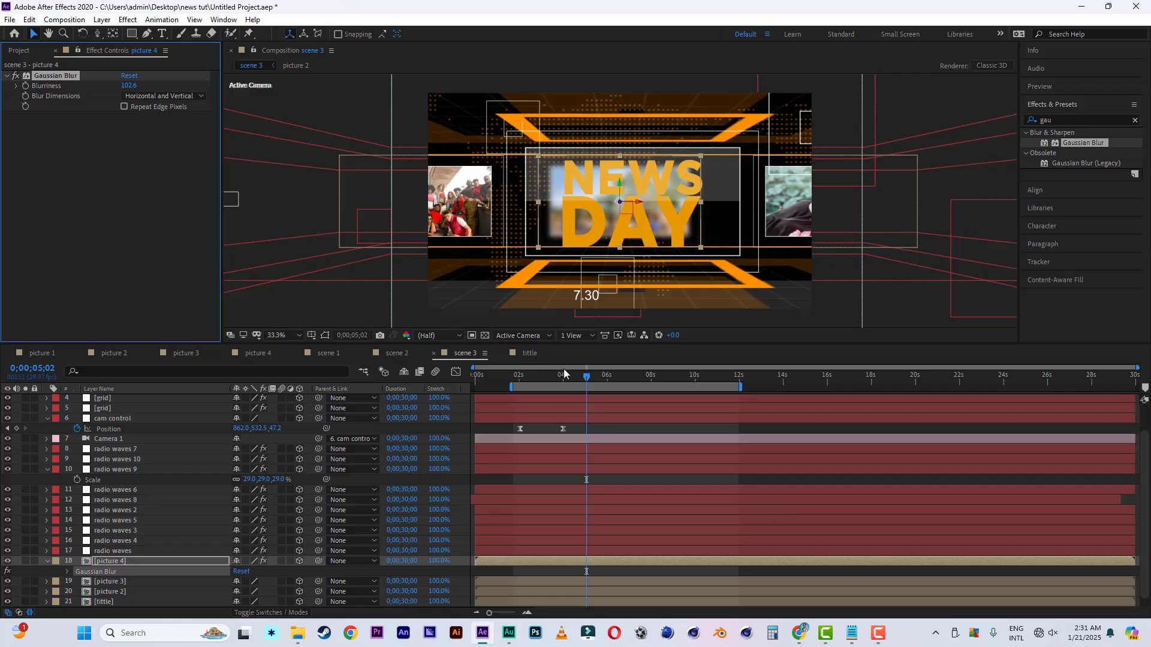
drag(563, 374, 533, 384)
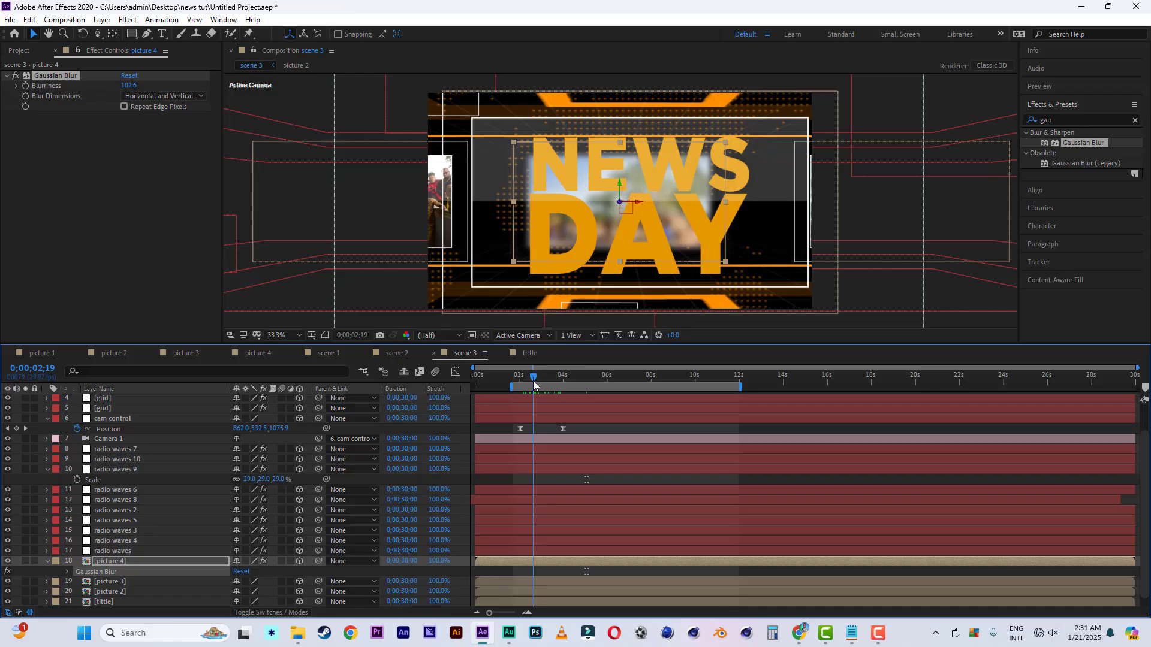
click(129, 85)
text(0)
key(Return)
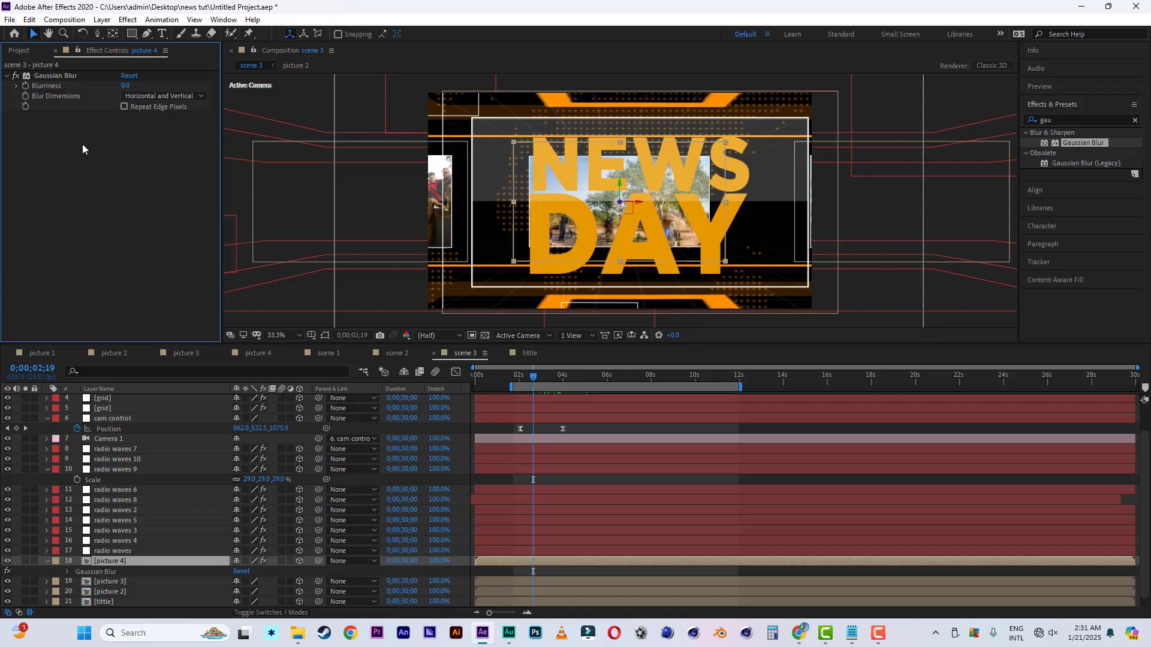
click(25, 85)
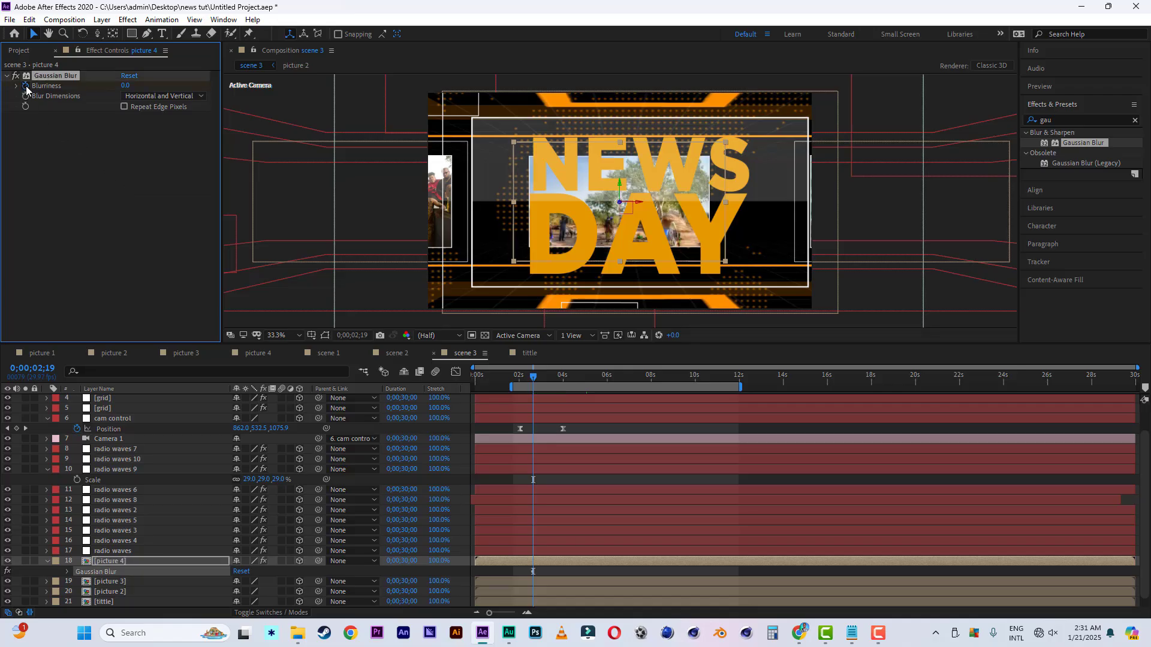
Raise picture 4's Blurriness to 561.1 at 0;00;04;05 to create the second blur keyframe
drag(537, 381, 567, 384)
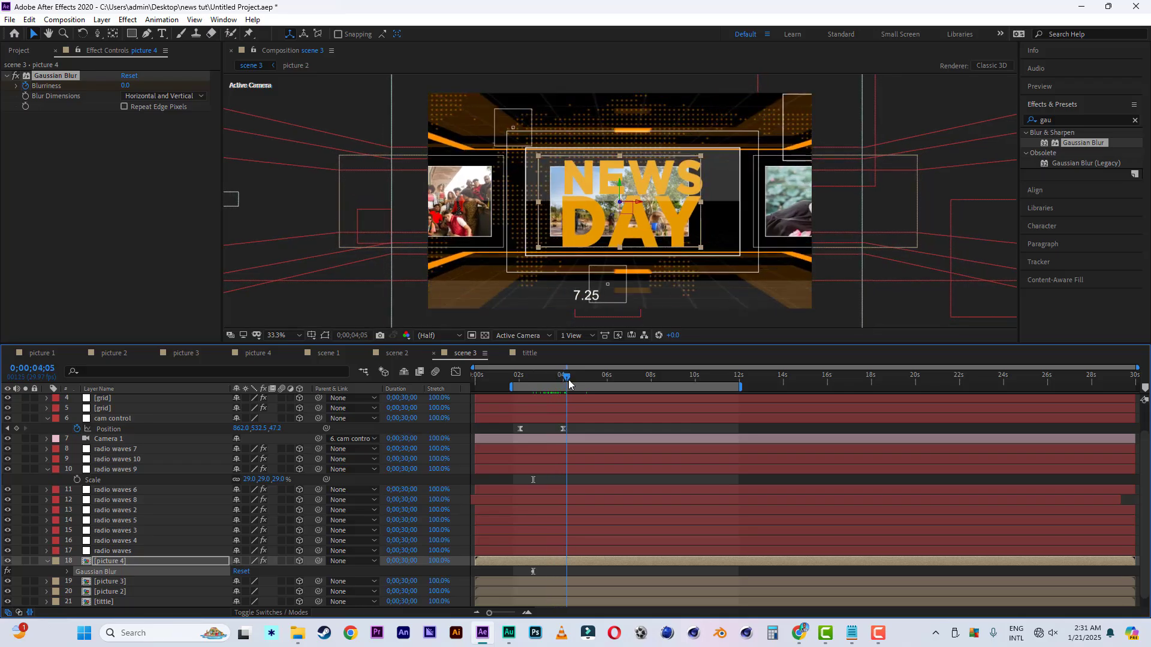
drag(126, 85, 493, 108)
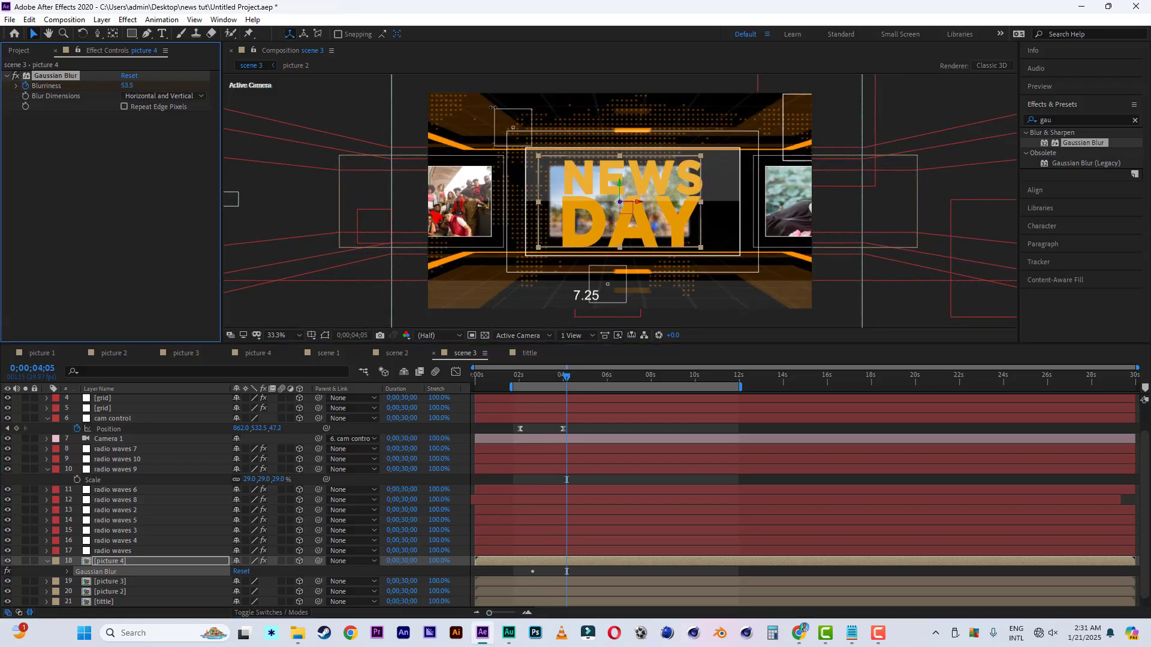
drag(692, 112, 925, 128)
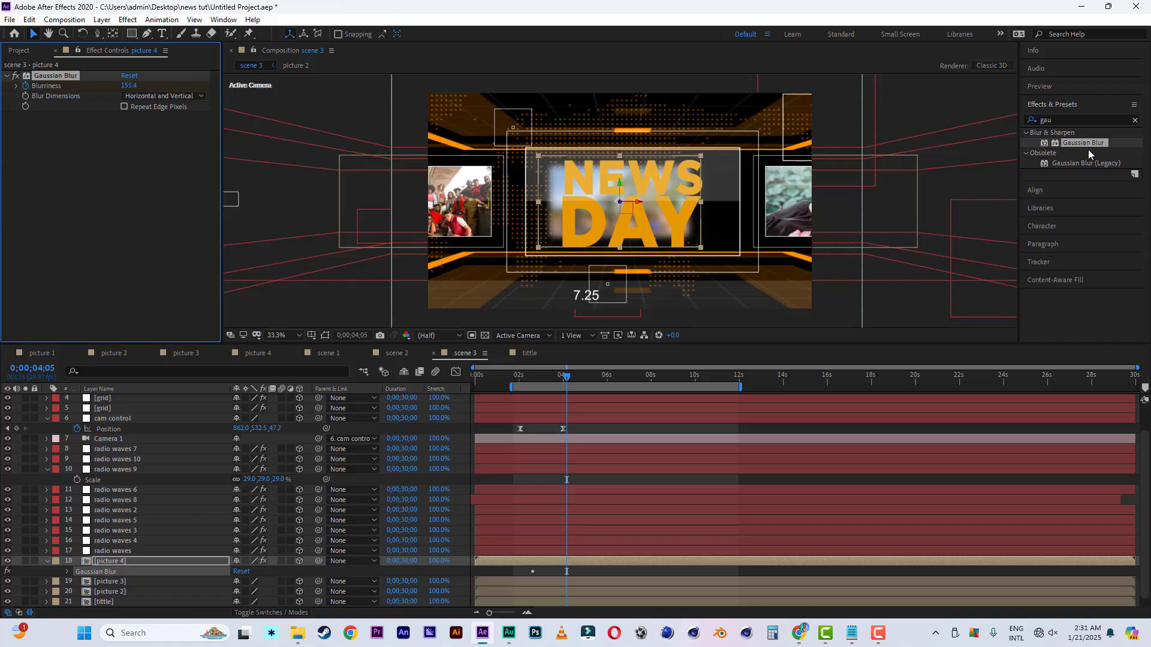
drag(1089, 155, 323, 100)
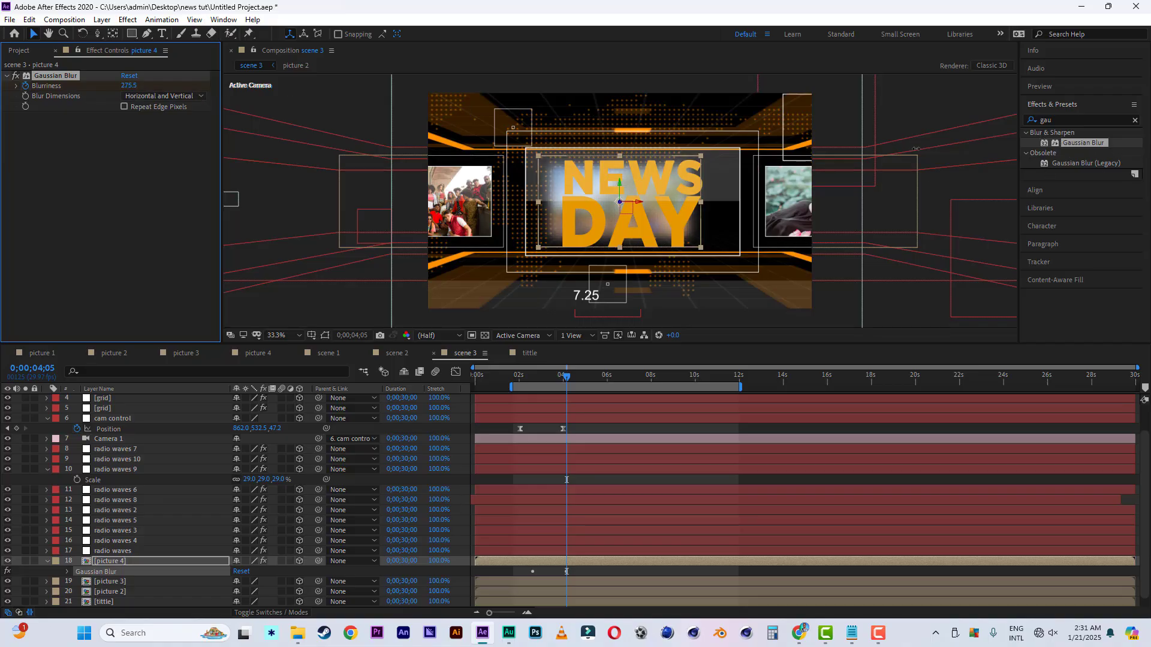
drag(915, 148, 801, 171)
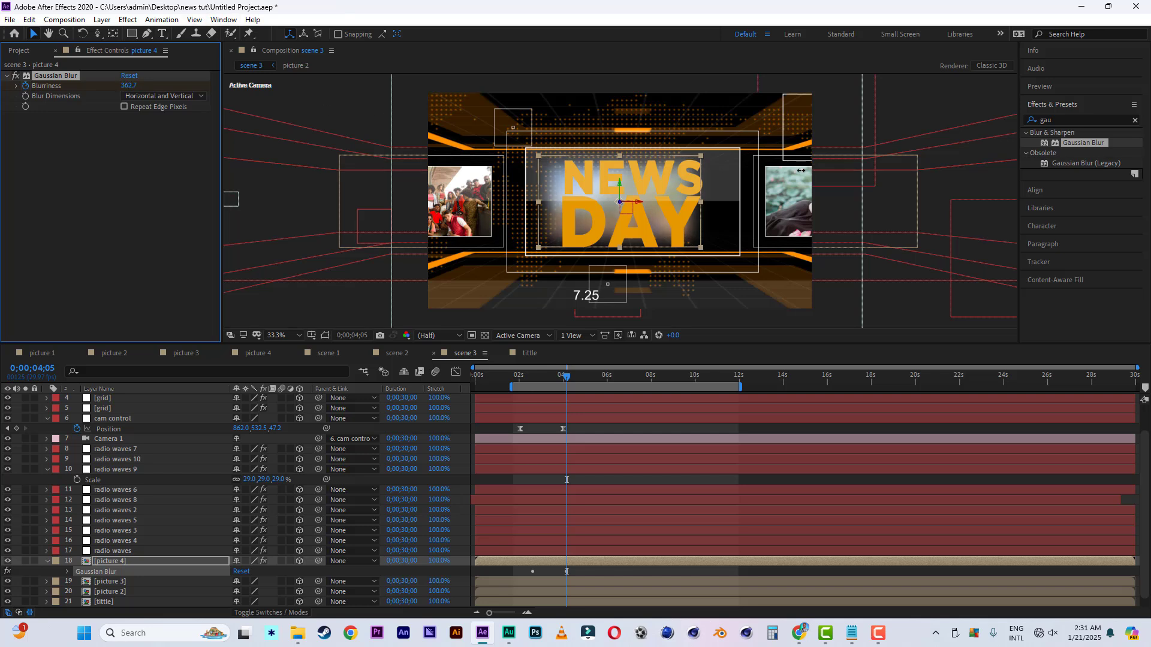
drag(860, 205, 1147, 179)
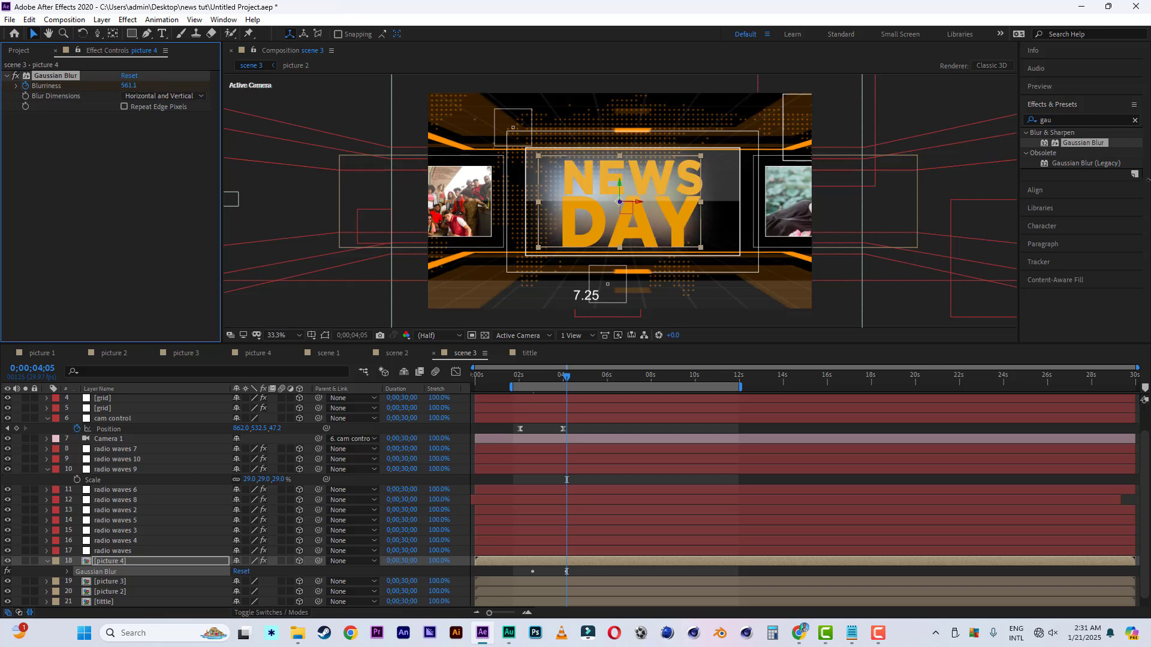
Save the project and play back the blur animation from 0;00;01;25
click(11, 20)
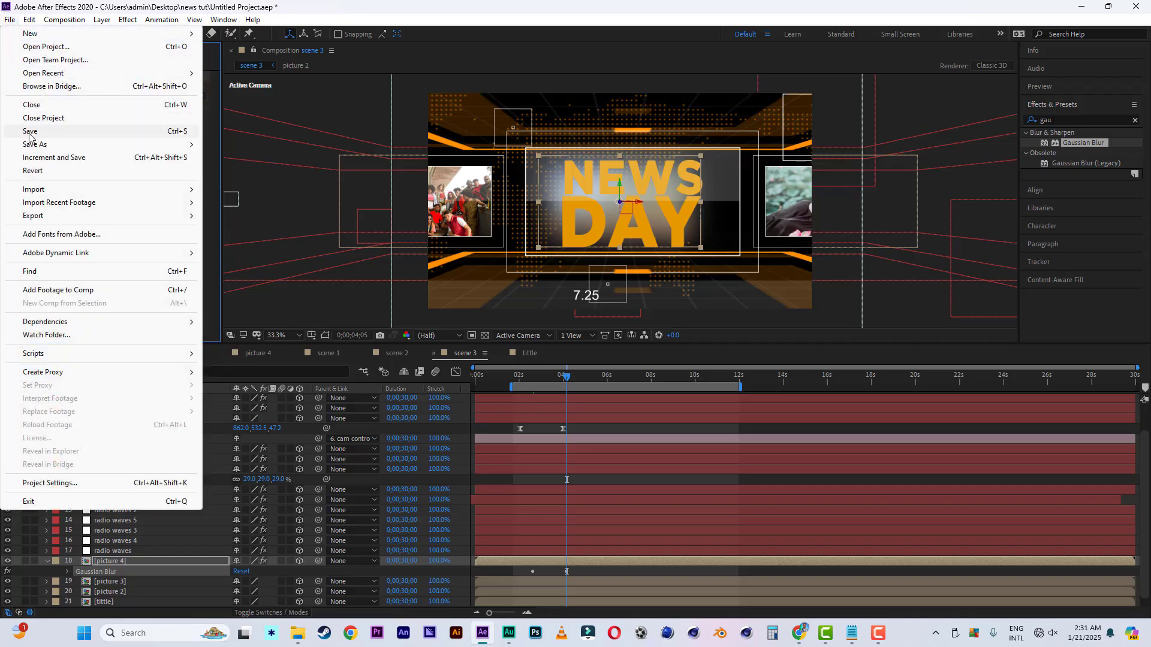
click(29, 133)
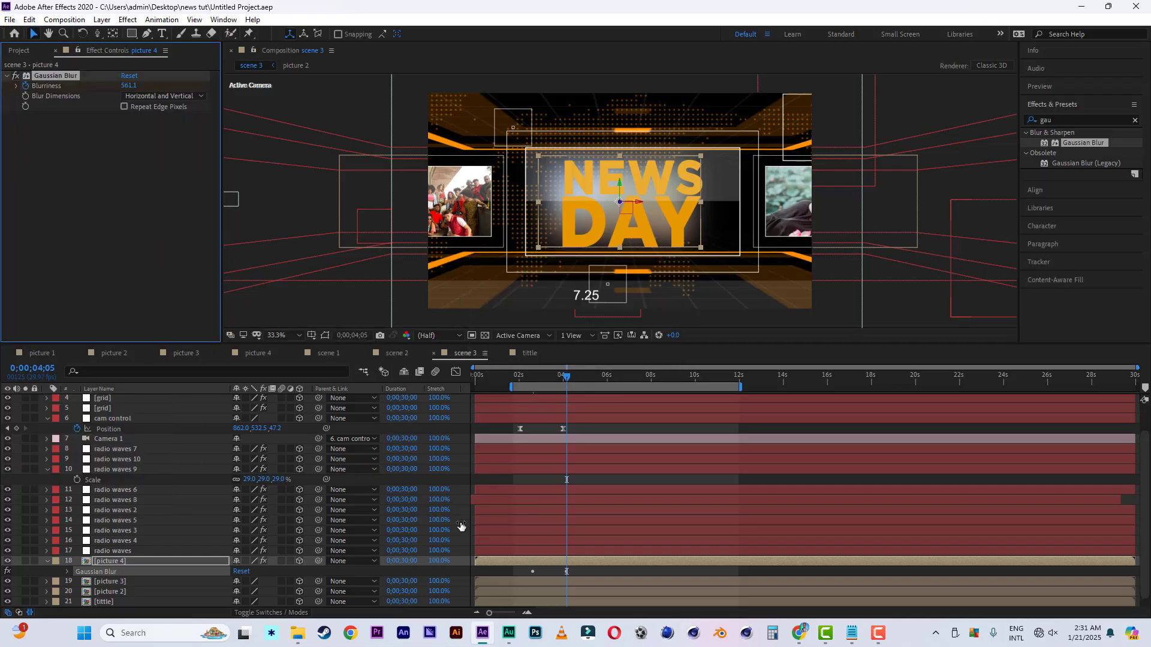
click(515, 384)
key(space)
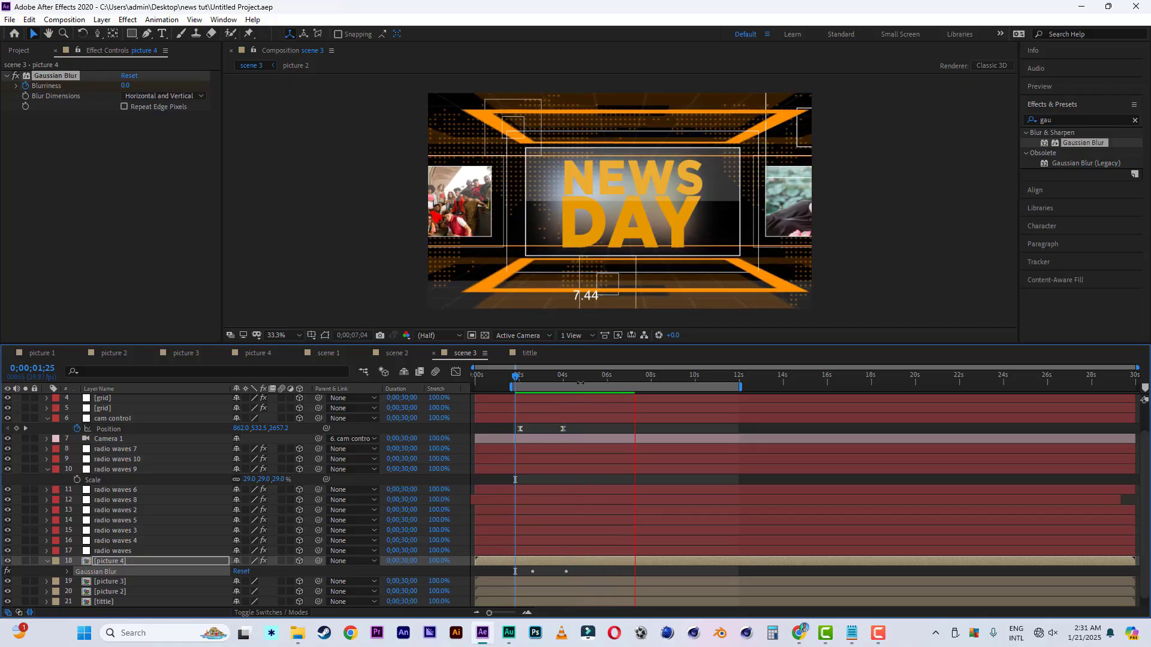
key(space)
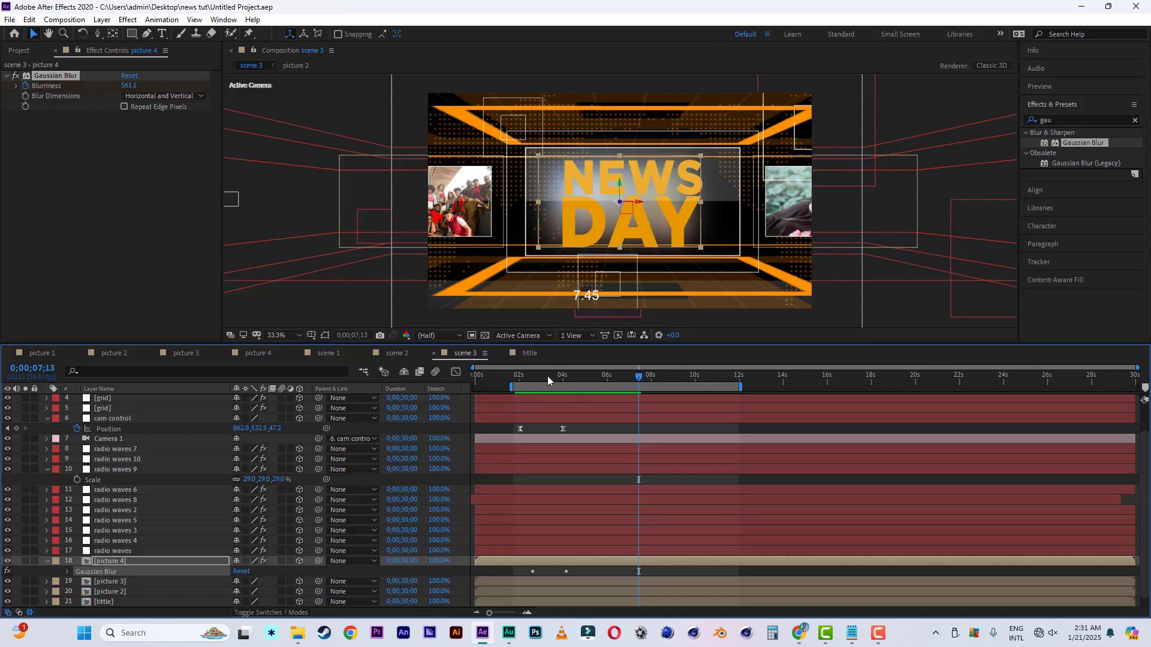
Try recoloring the DAY text in the tittle composition to dark blue #242D74
click(530, 355)
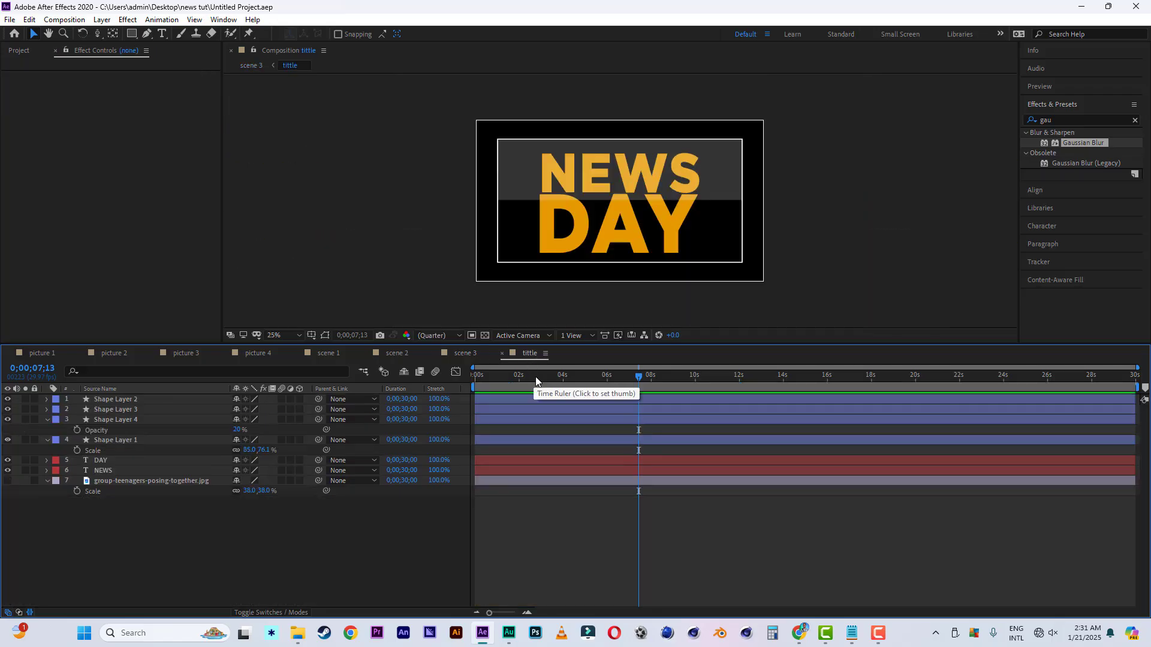
click(107, 463)
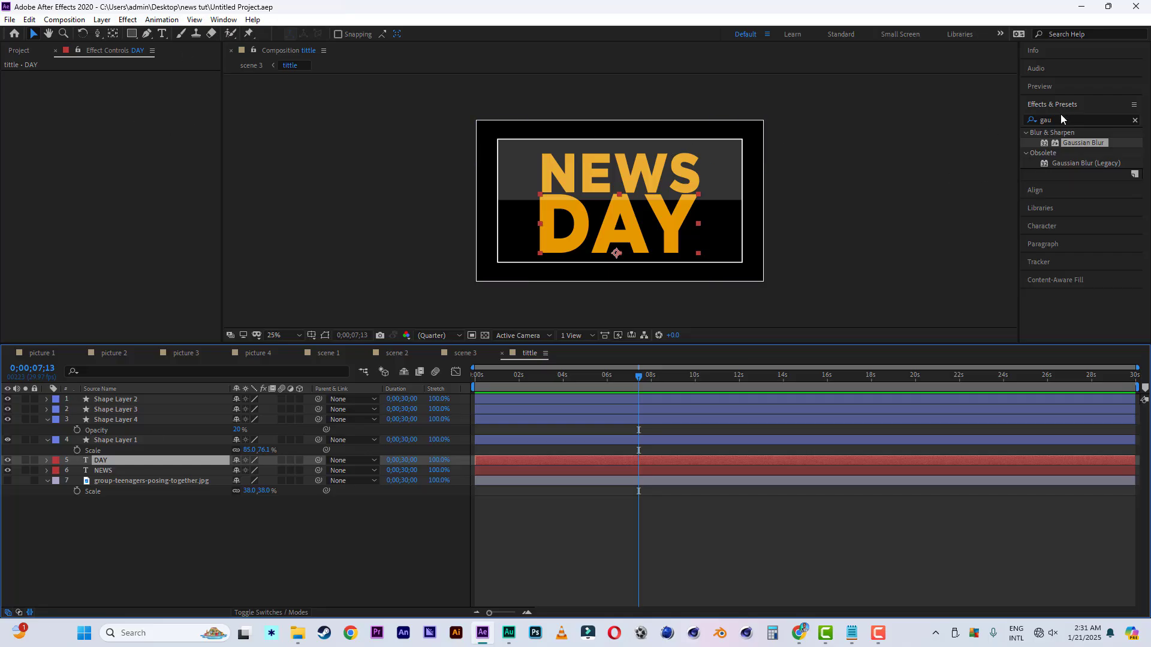
click(1044, 227)
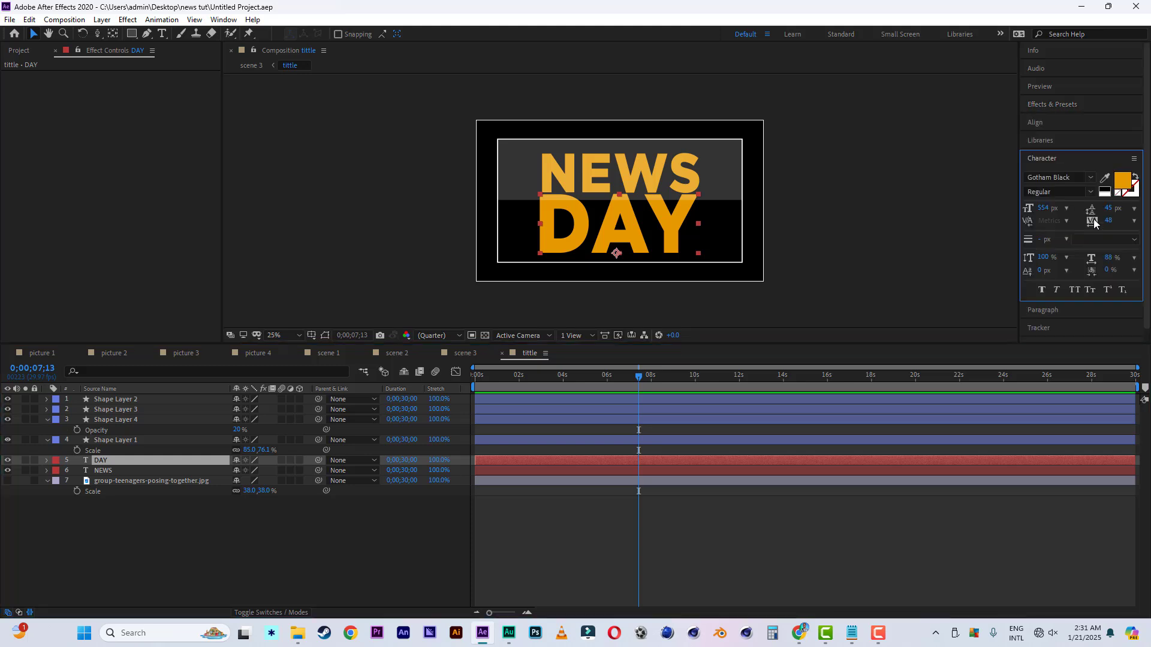
click(1126, 183)
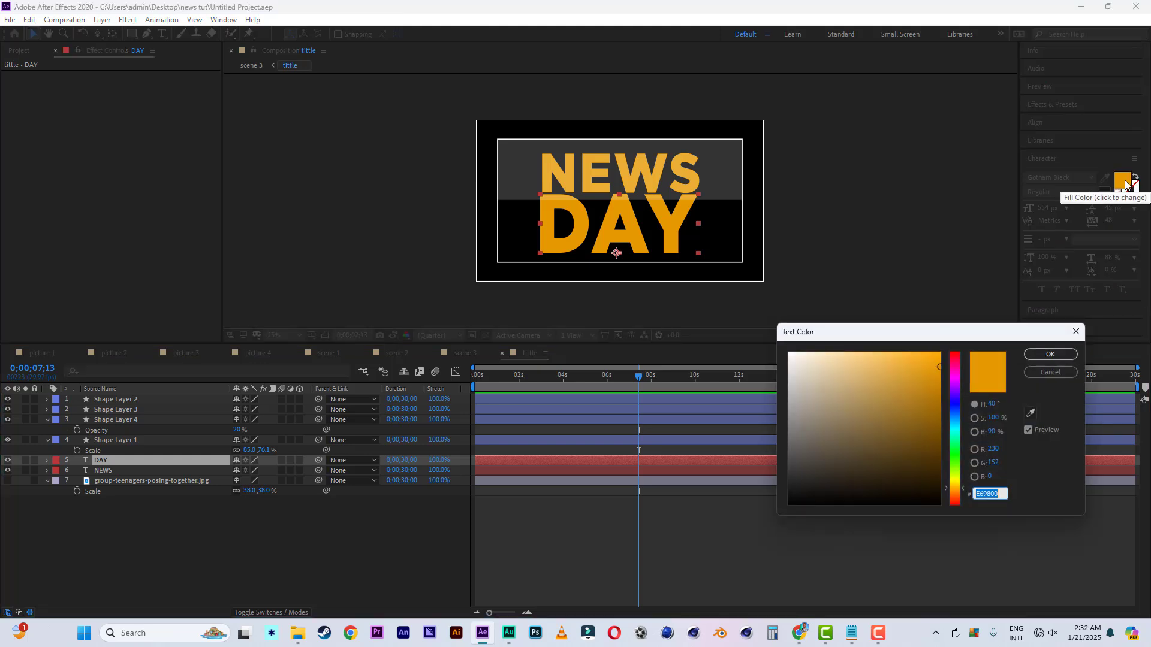
click(954, 407)
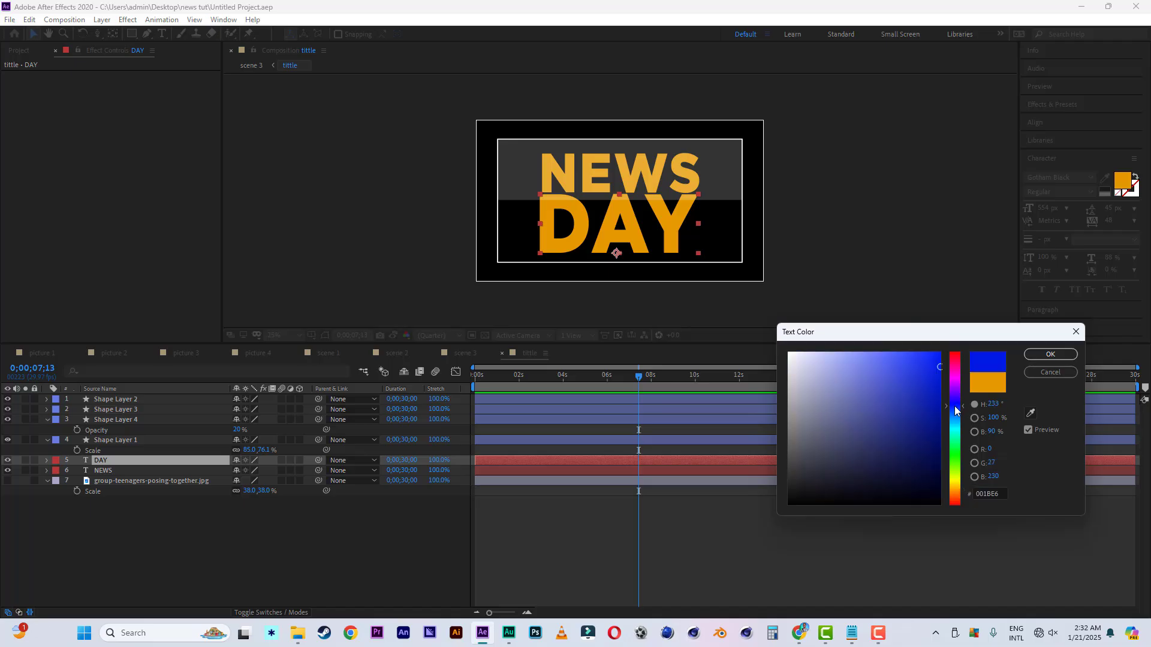
click(893, 435)
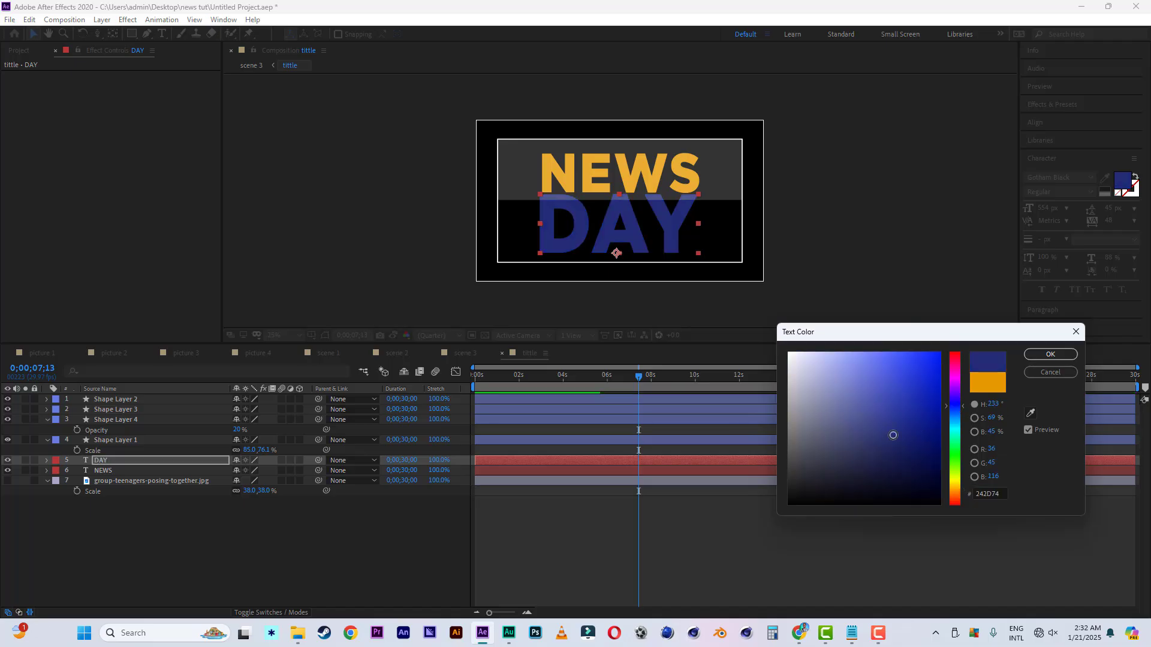
click(1050, 354)
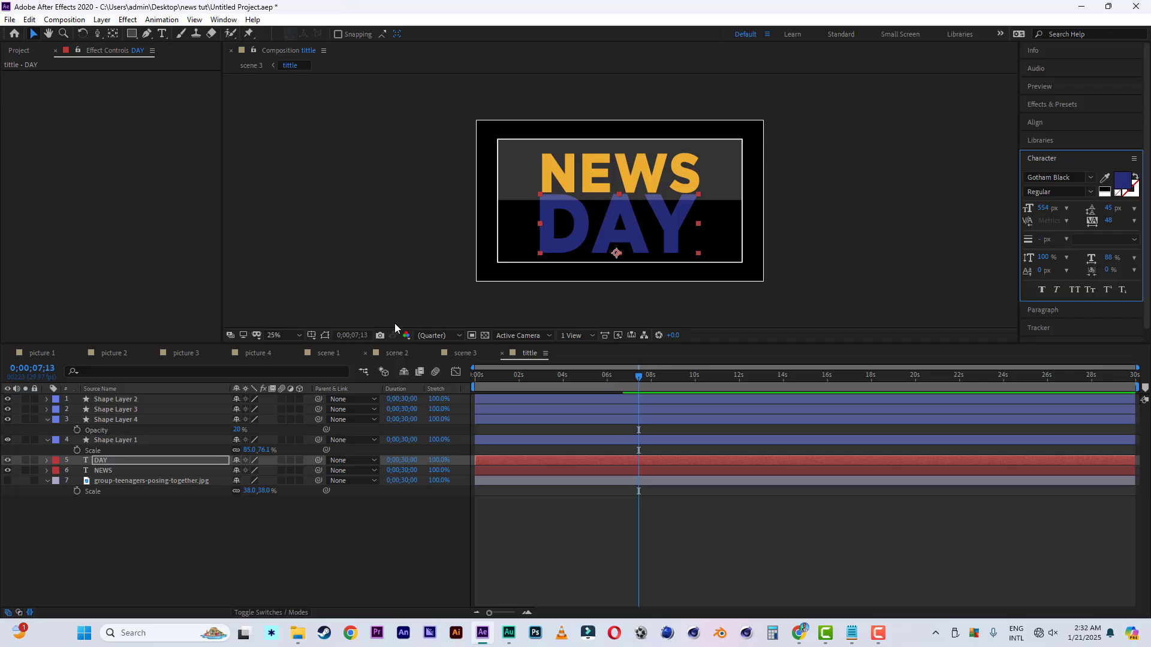
Compare the new title color in scene 3, undo the DAY text recolor, and check the tittle composition
click(459, 357)
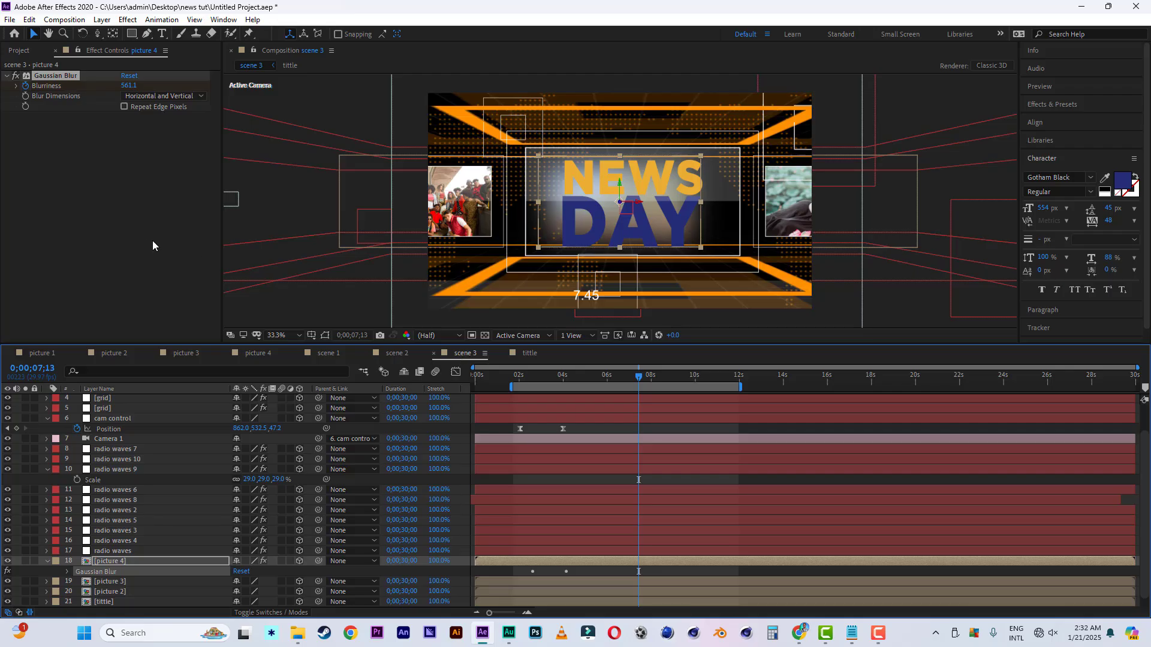
click(29, 20)
click(54, 31)
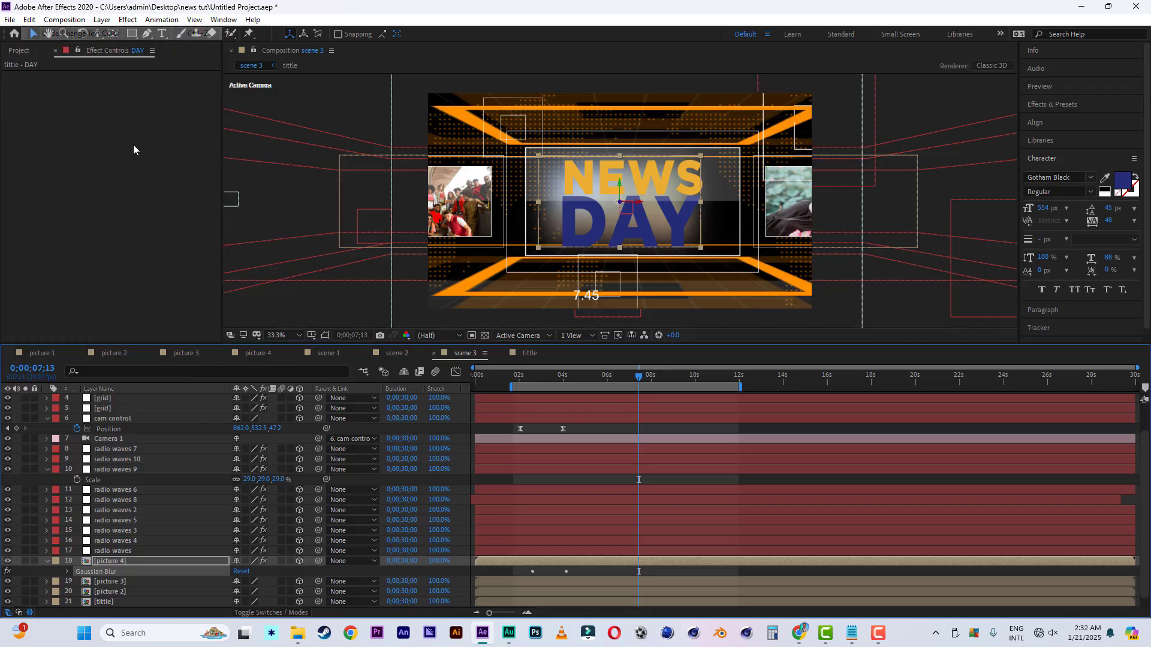
click(528, 353)
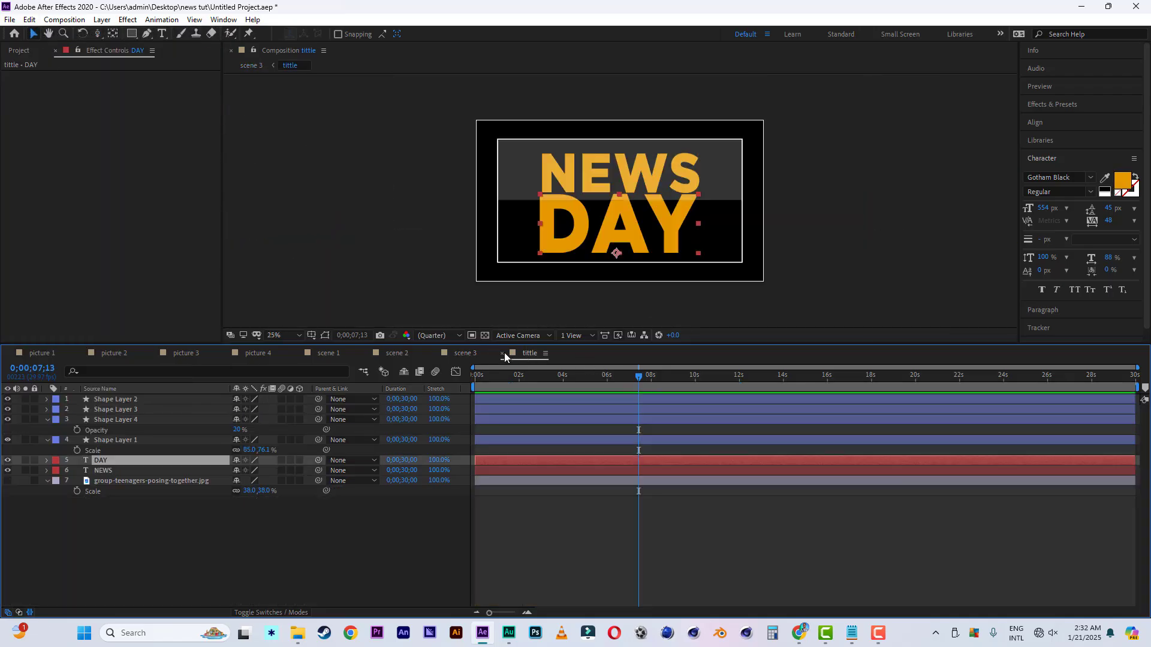
Create an HDTV 1080 29.97 composition named final and add scene 1, scene 2 and scene 3 as stacked layers
click(19, 50)
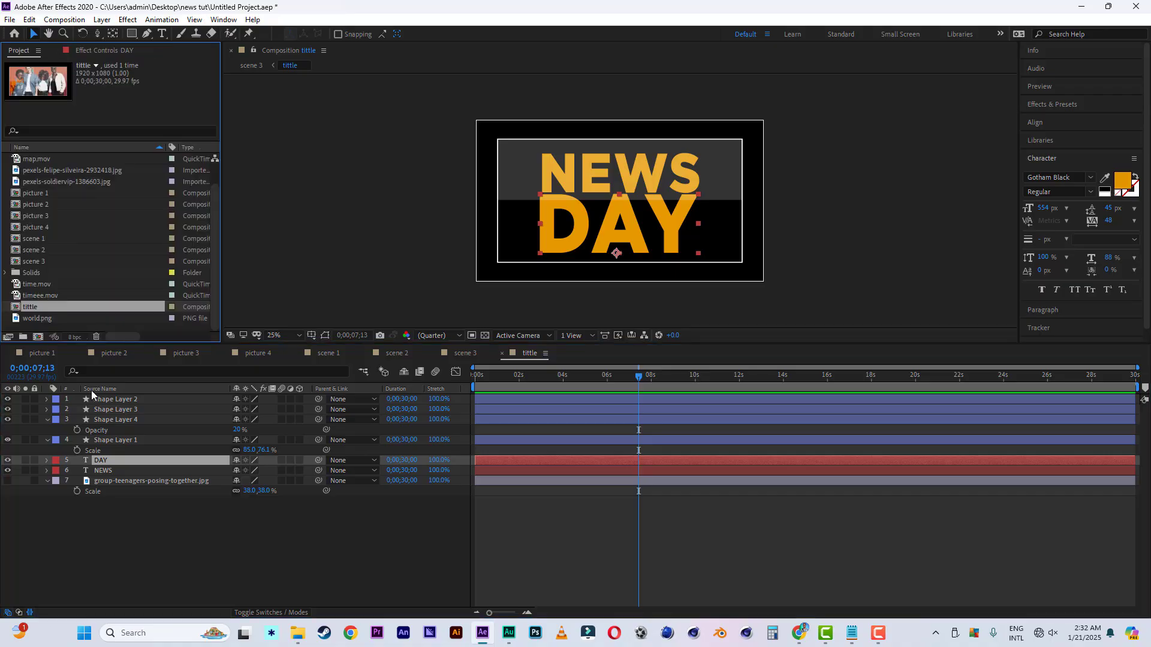
click(43, 338)
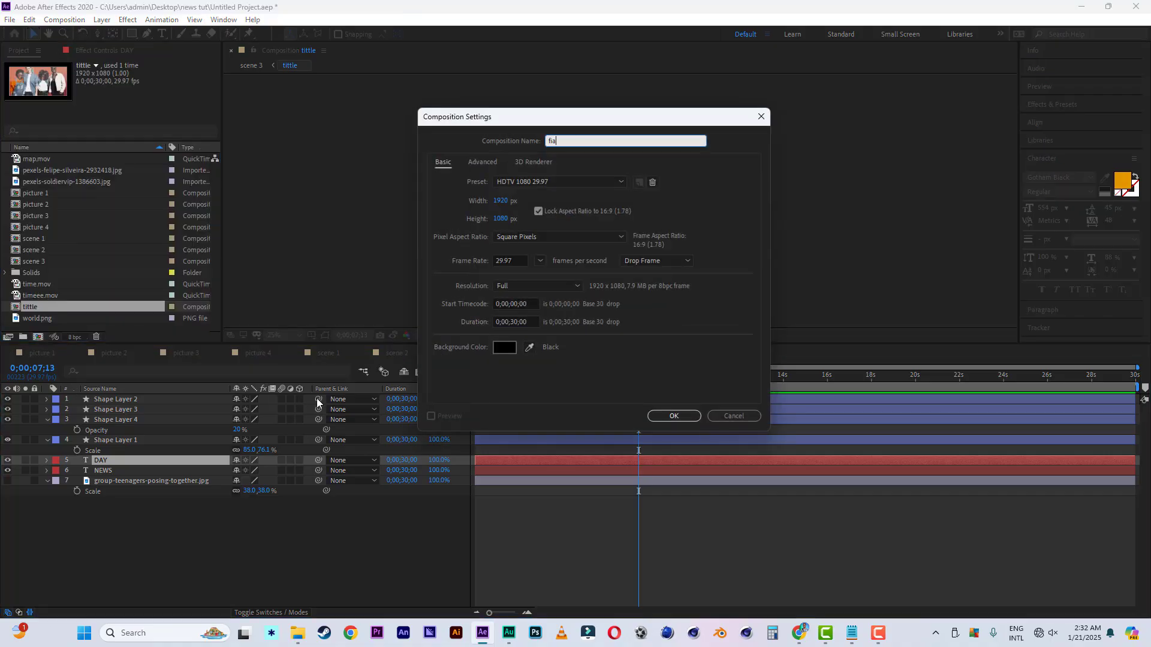
click(673, 415)
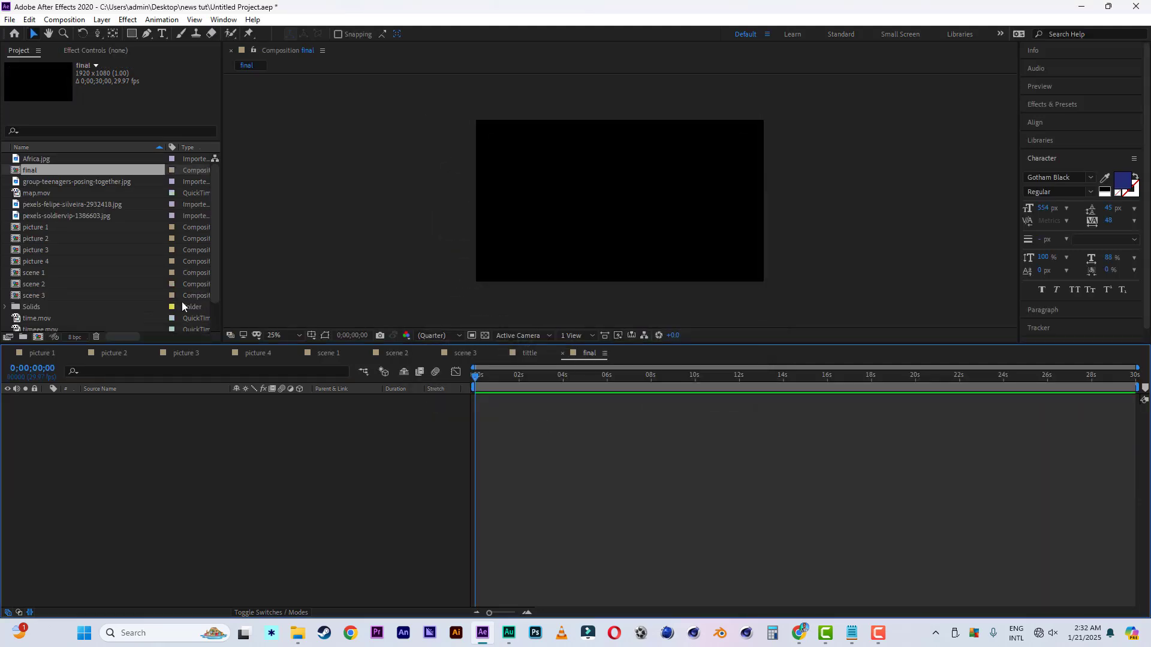
drag(34, 273, 90, 460)
click(36, 285)
drag(37, 290, 212, 560)
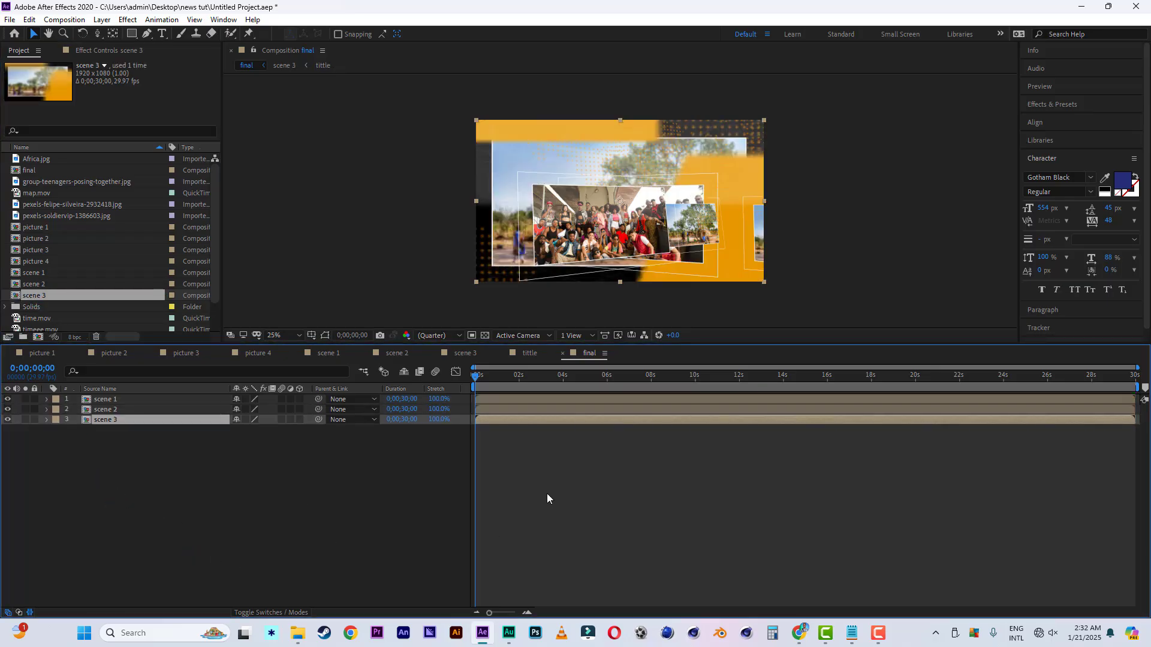
Move scene 2 and scene 3 to start just past 10 seconds, and slide scene 1 about 2.5 seconds earlier
drag(566, 419, 798, 419)
drag(494, 409, 716, 409)
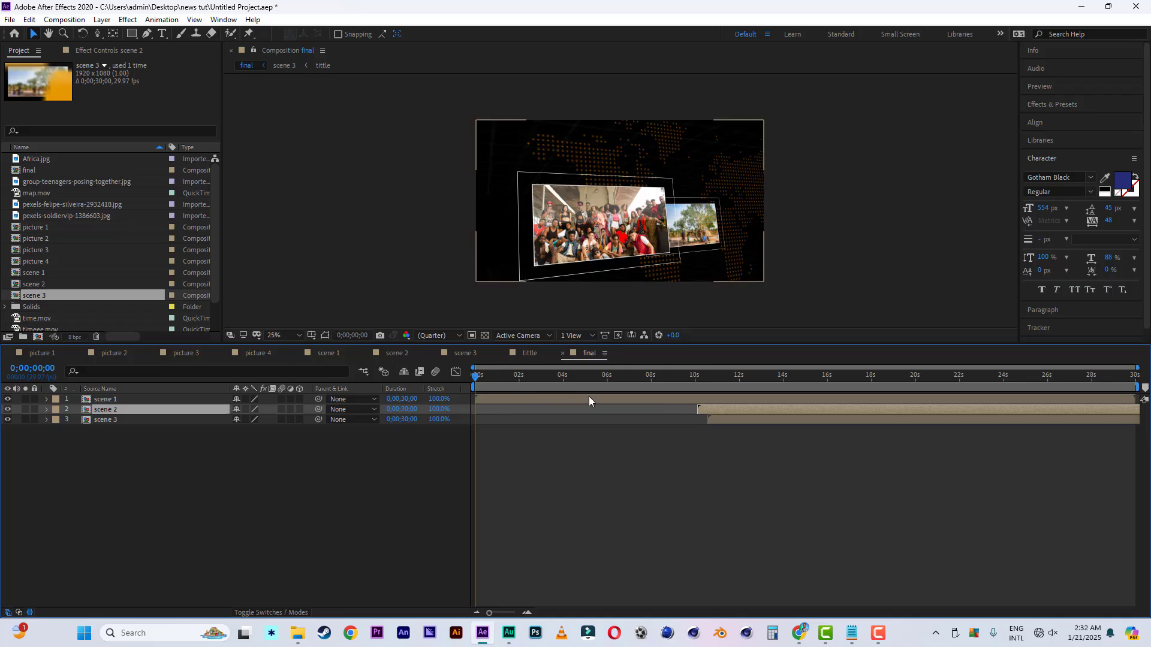
drag(588, 397, 535, 398)
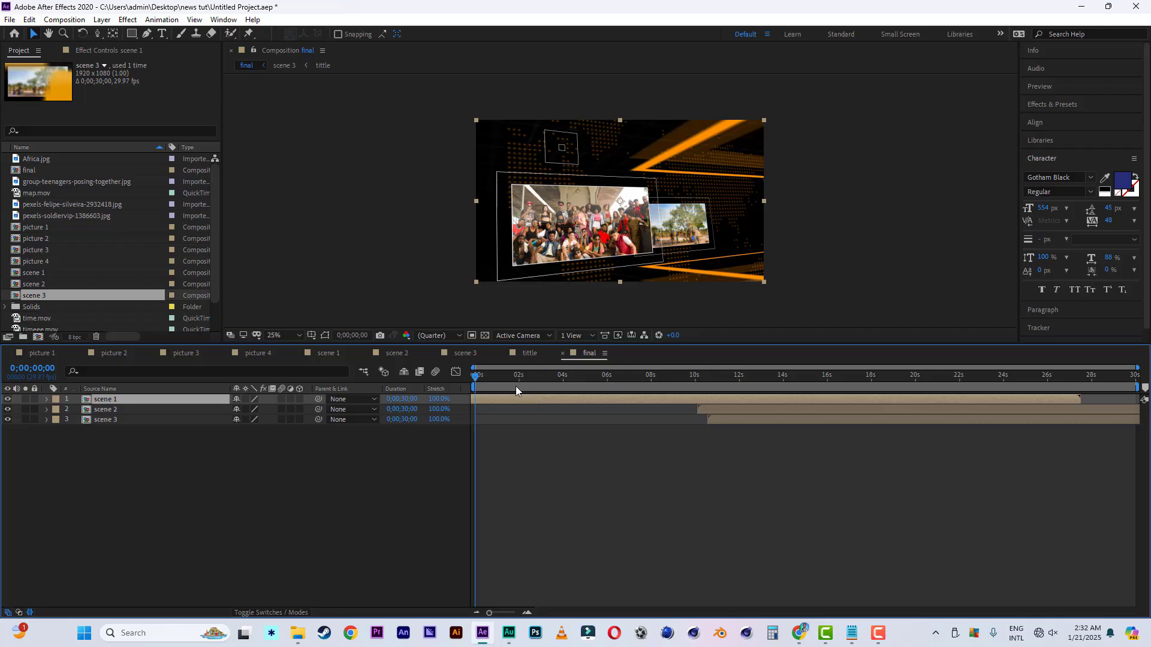
Split the scene 1 layer at 0;00;08;24 and delete the part after the cut
drag(476, 377, 670, 385)
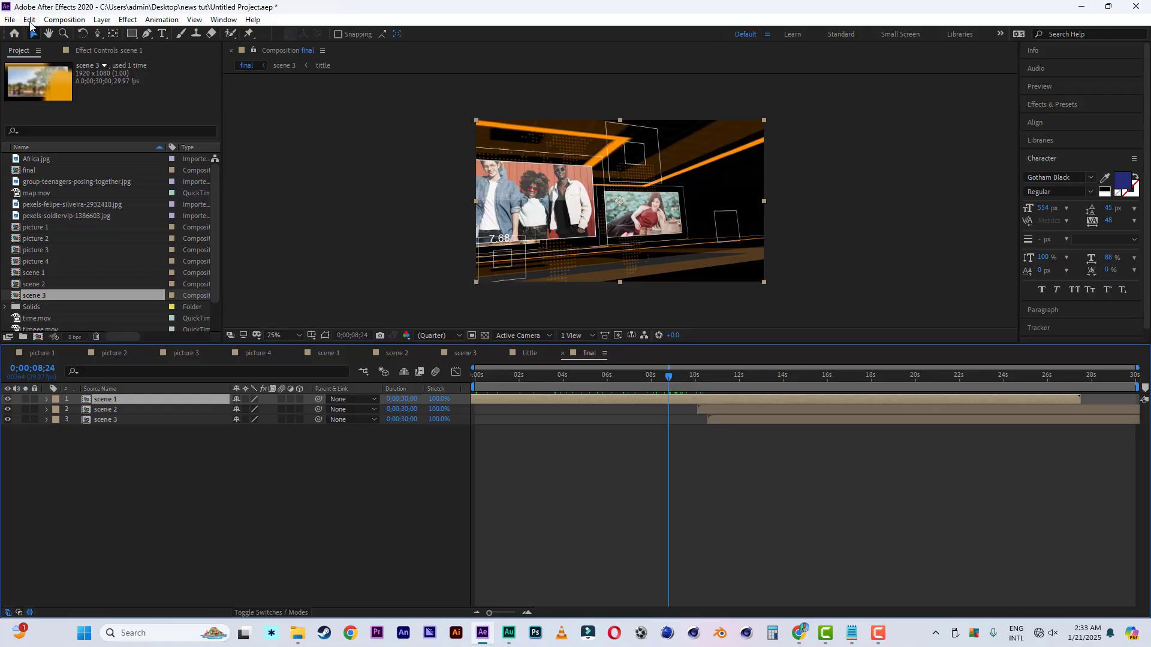
click(30, 20)
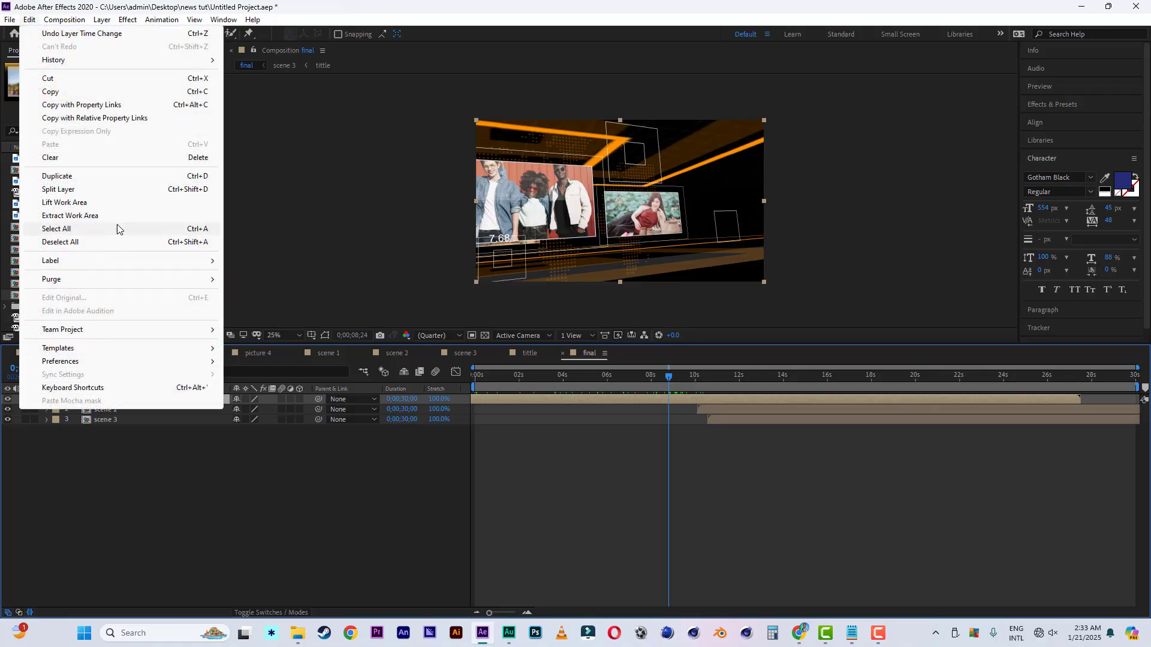
click(68, 190)
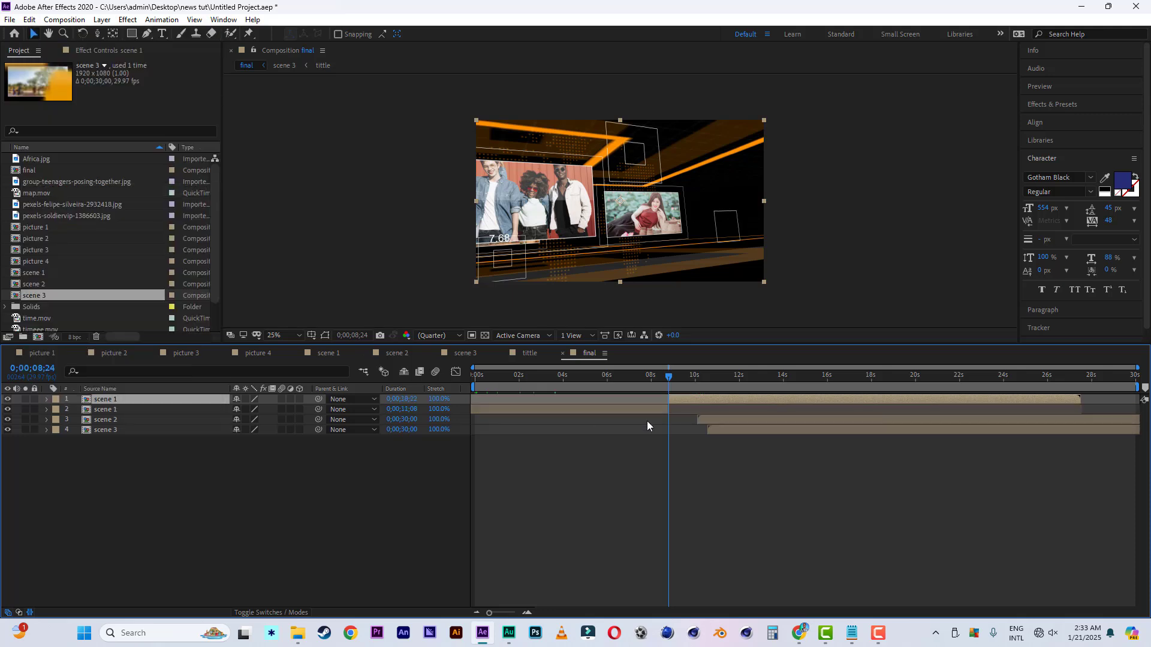
key(Delete)
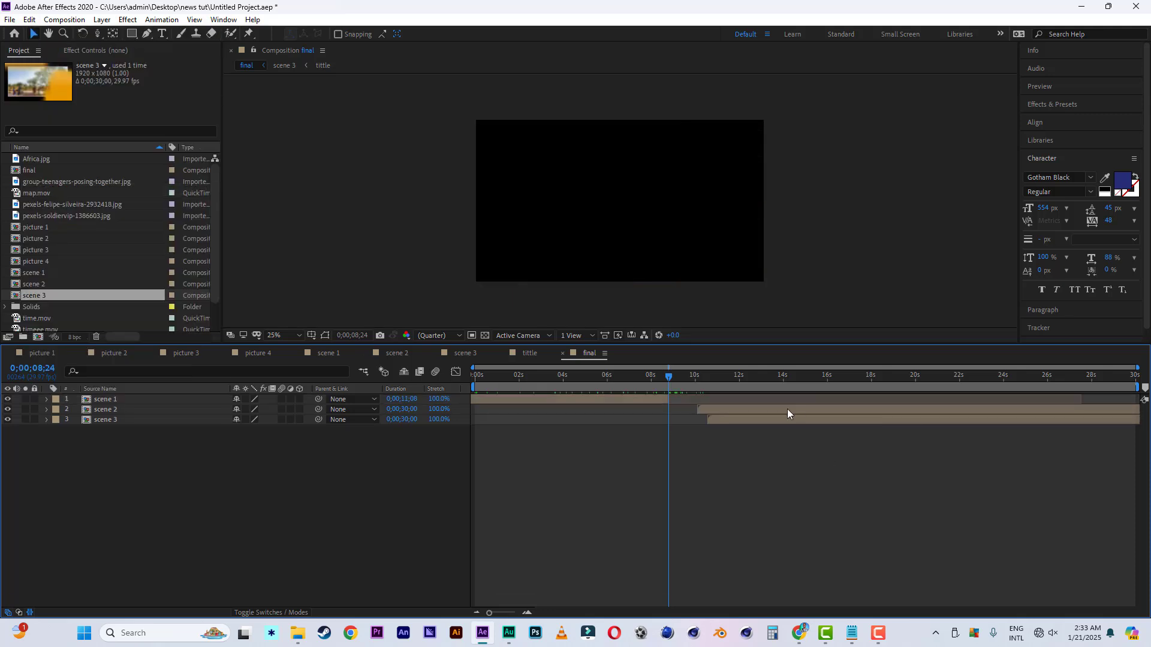
Slide scene 2 to start at about 6.3 seconds, split it at 0;00;08;24 and delete the part before the cut
drag(788, 409, 704, 410)
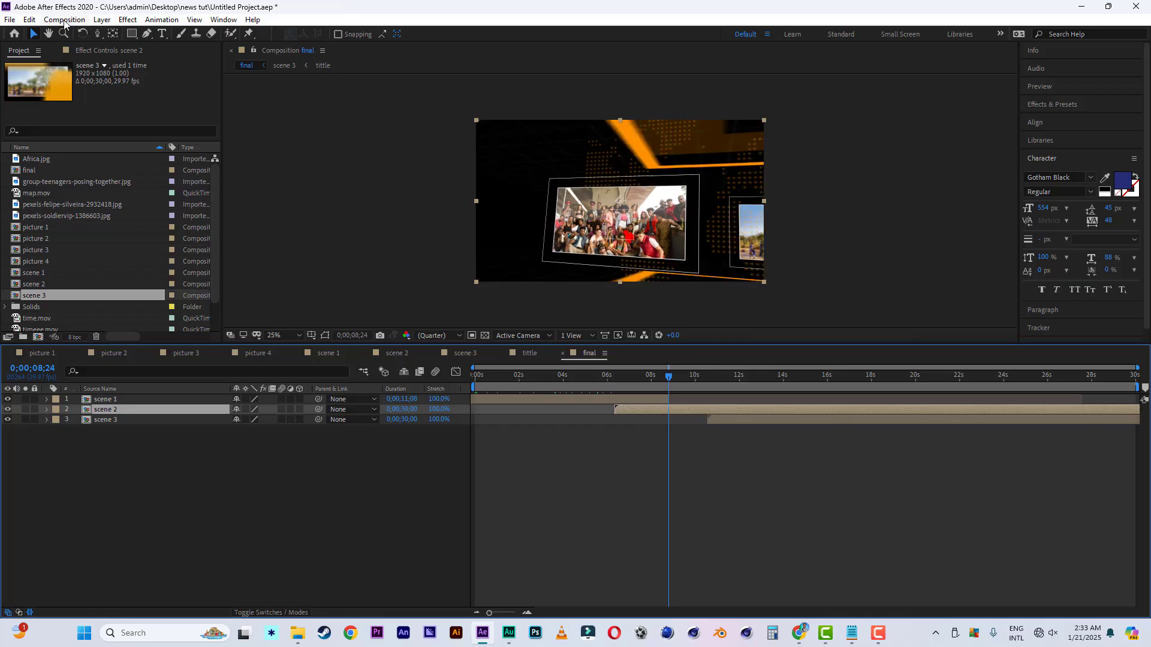
click(28, 19)
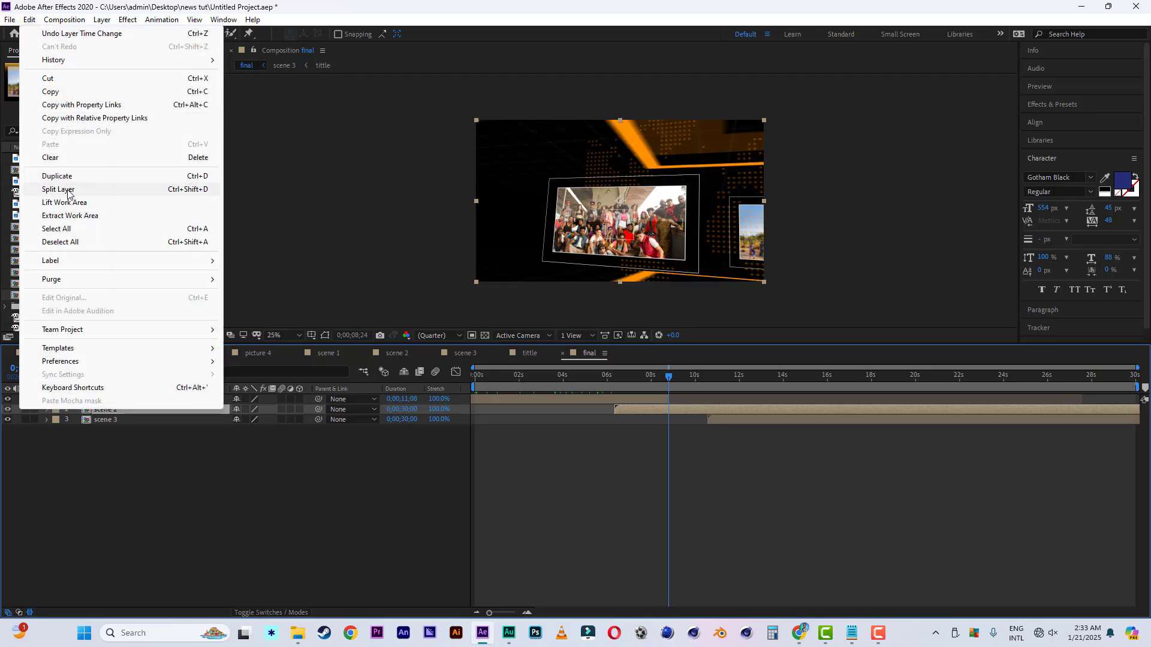
click(48, 190)
click(652, 418)
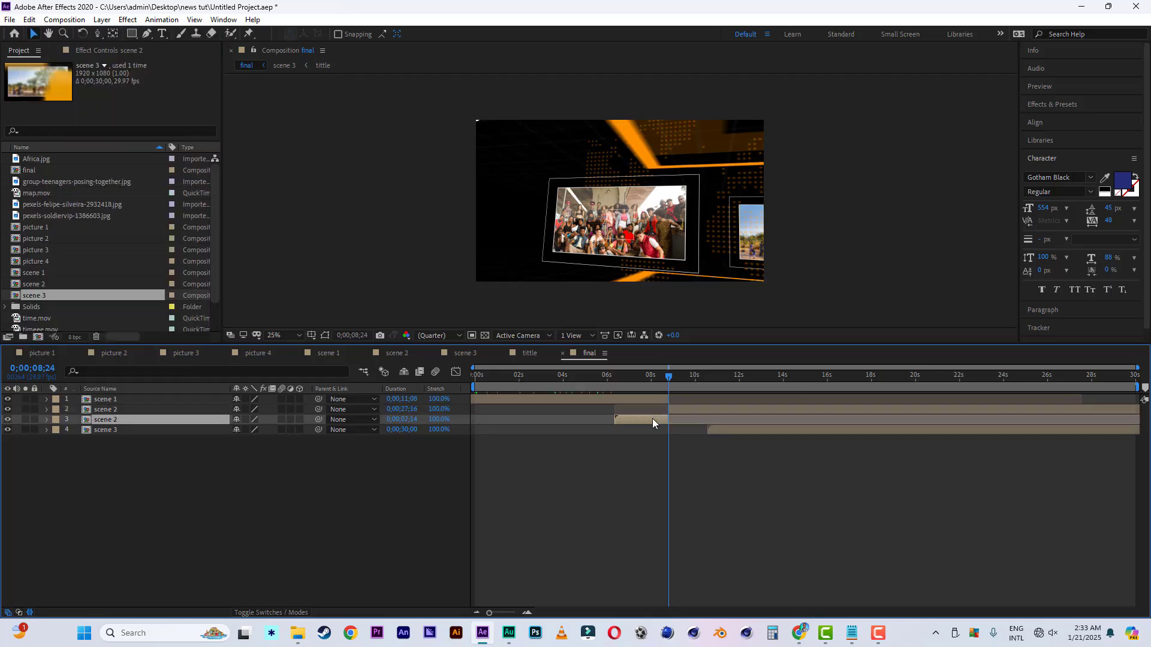
key(Delete)
Move scene 3 to start at about 19 seconds, then split scene 2 at 0;00;17;00 and delete its remainder
drag(672, 379, 819, 383)
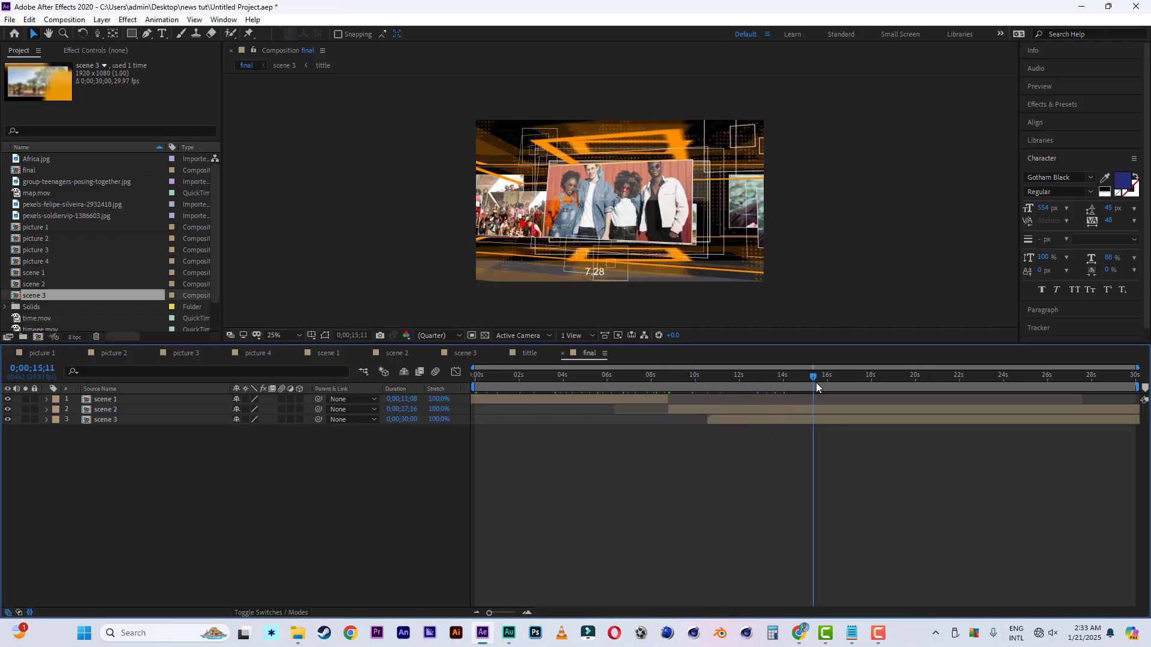
drag(802, 422, 958, 424)
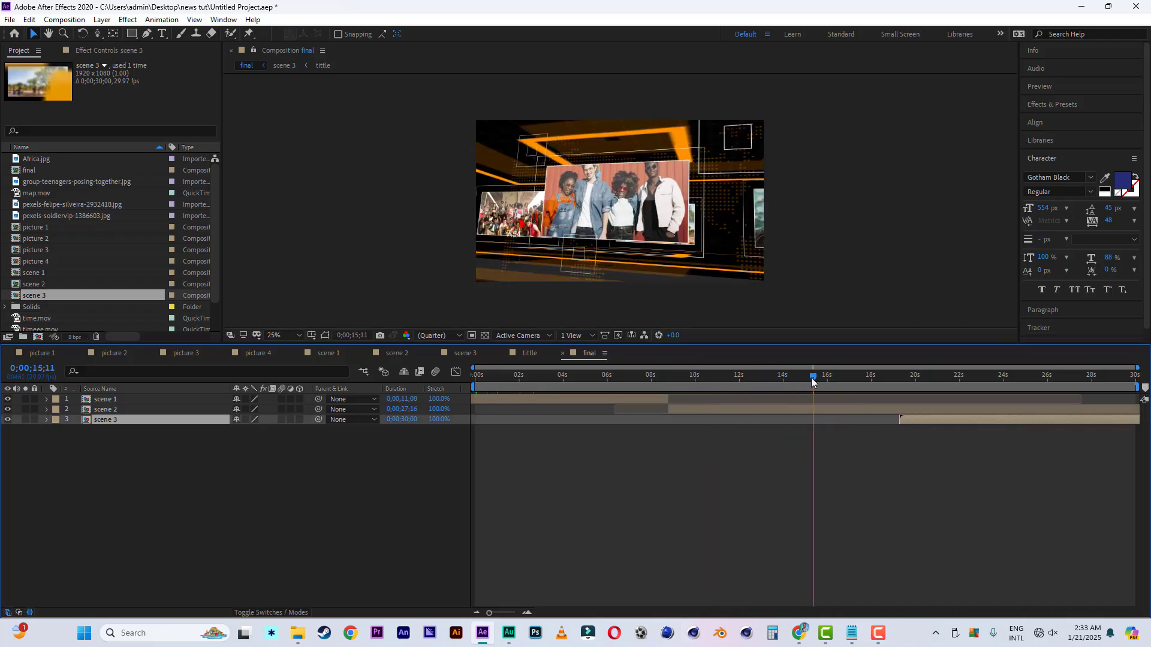
drag(812, 382, 848, 386)
click(850, 410)
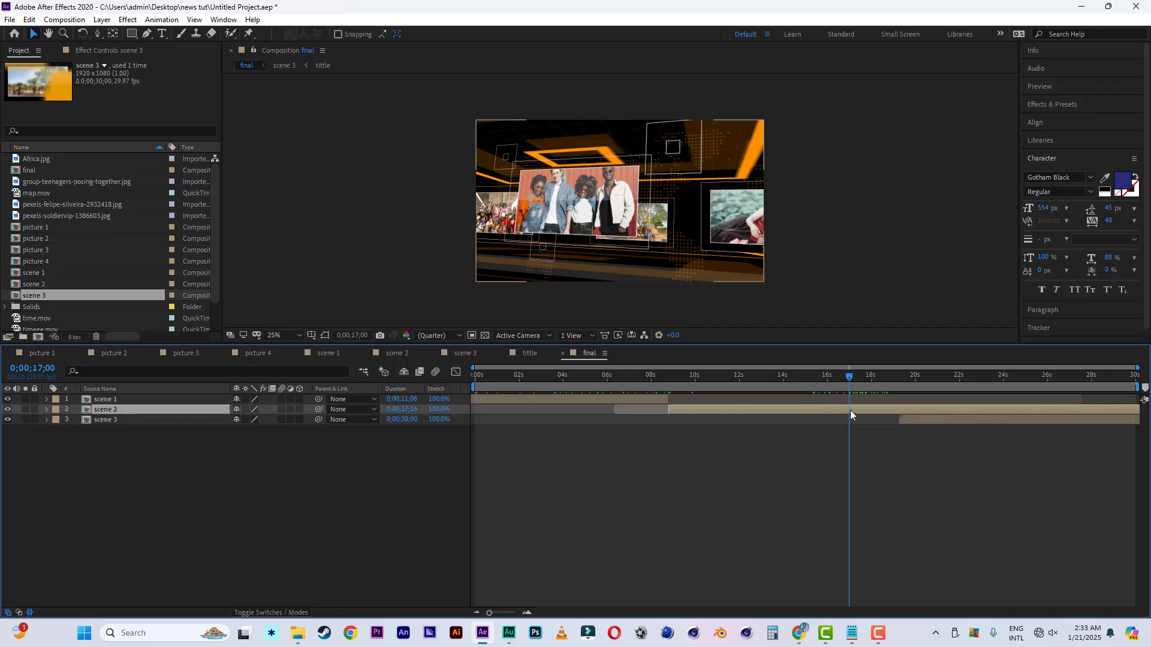
click(29, 19)
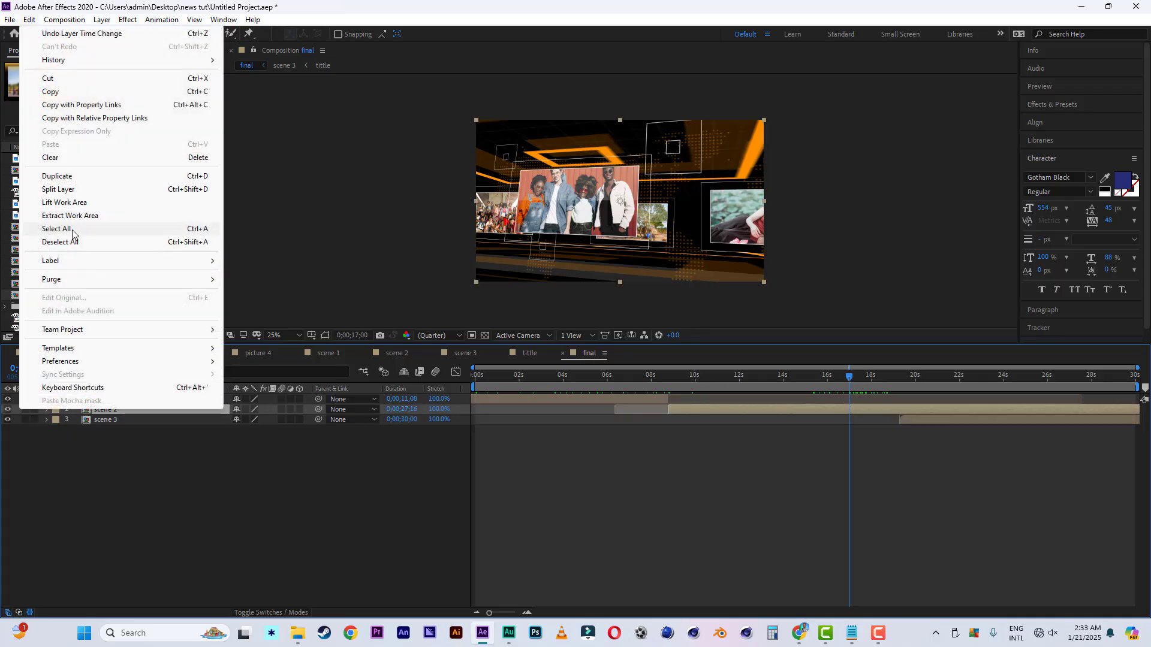
click(71, 189)
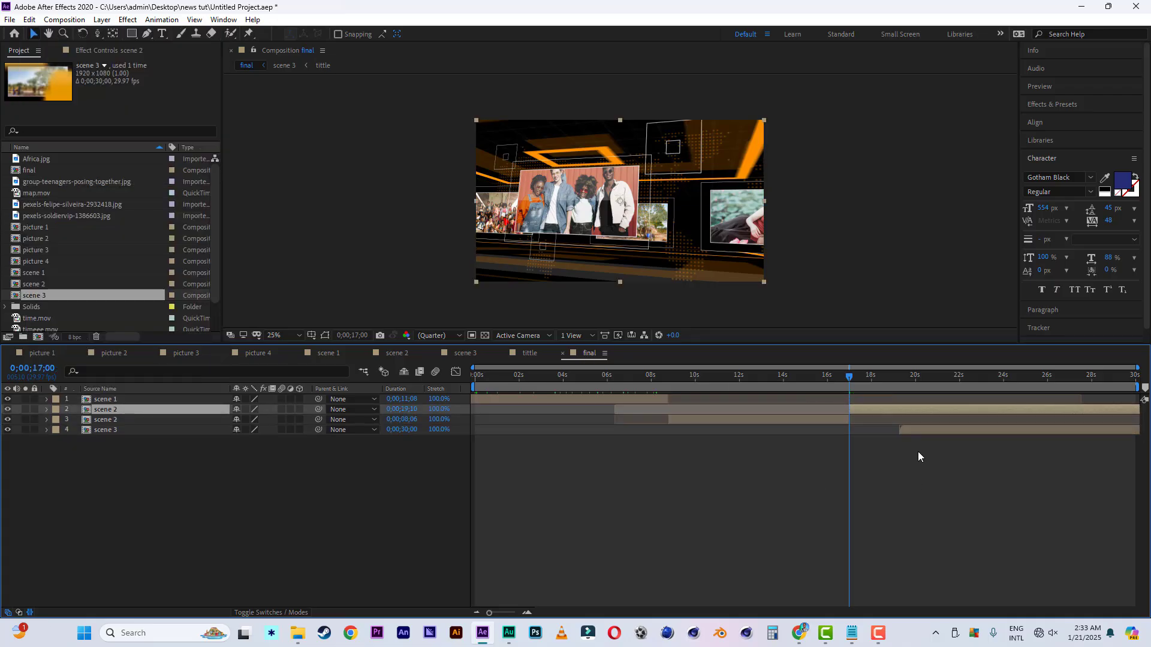
key(Delete)
Slide scene 3 to start at about 14.8 seconds, split it at 0;00;17;00 and delete the part before the cut
drag(975, 421, 882, 422)
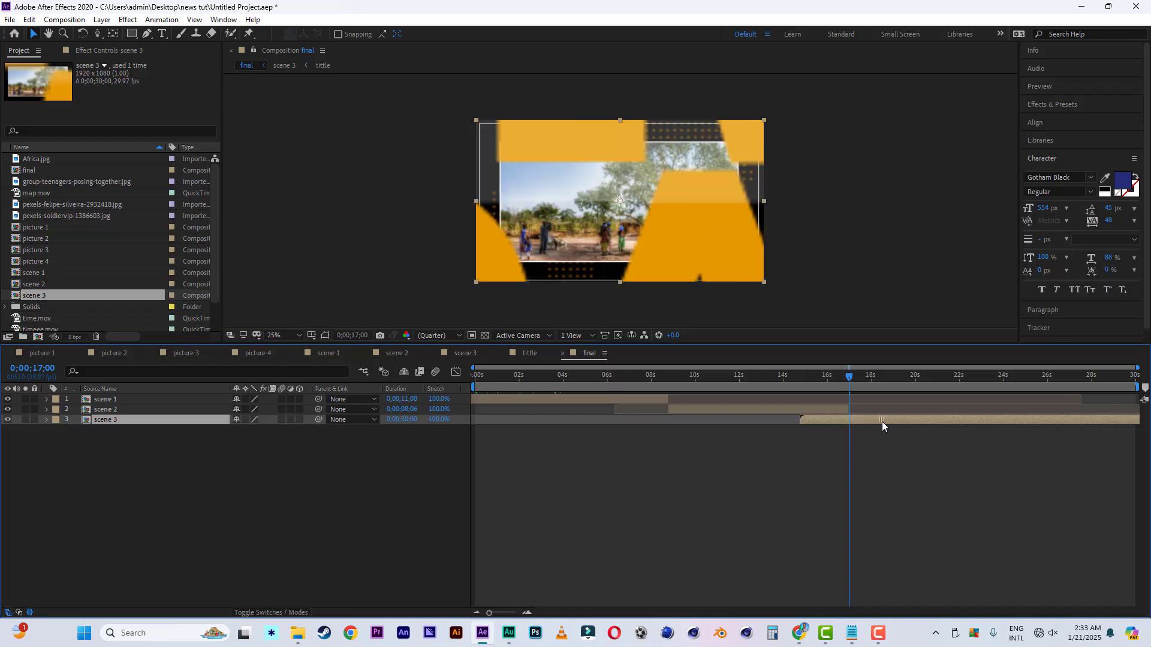
click(28, 21)
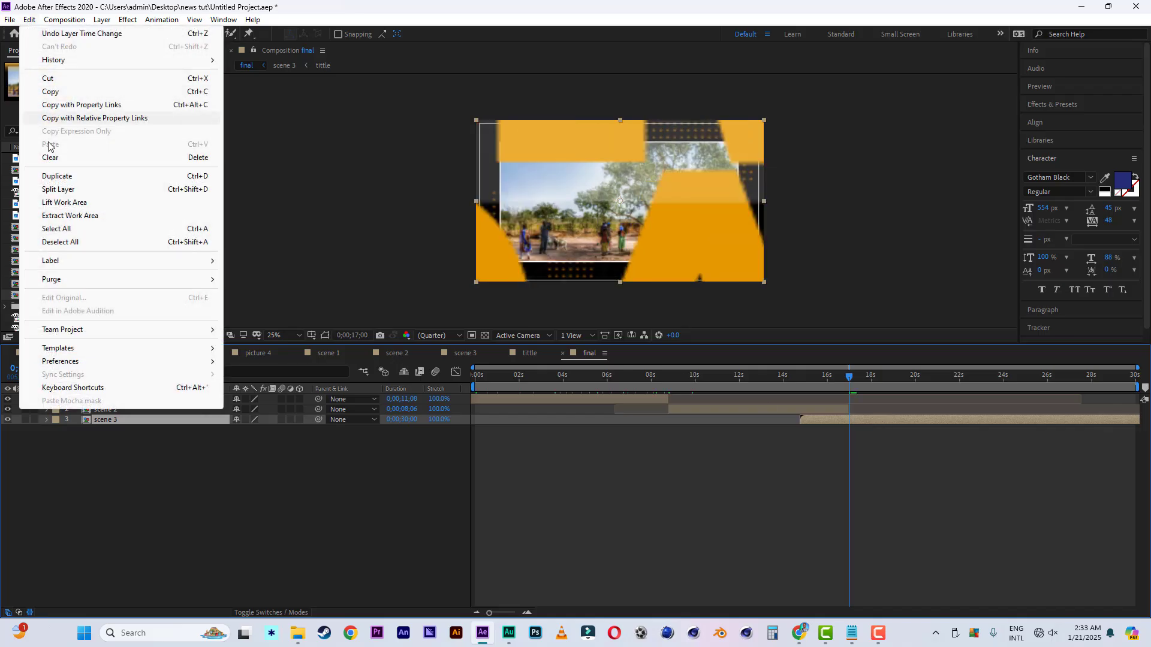
click(64, 191)
click(819, 429)
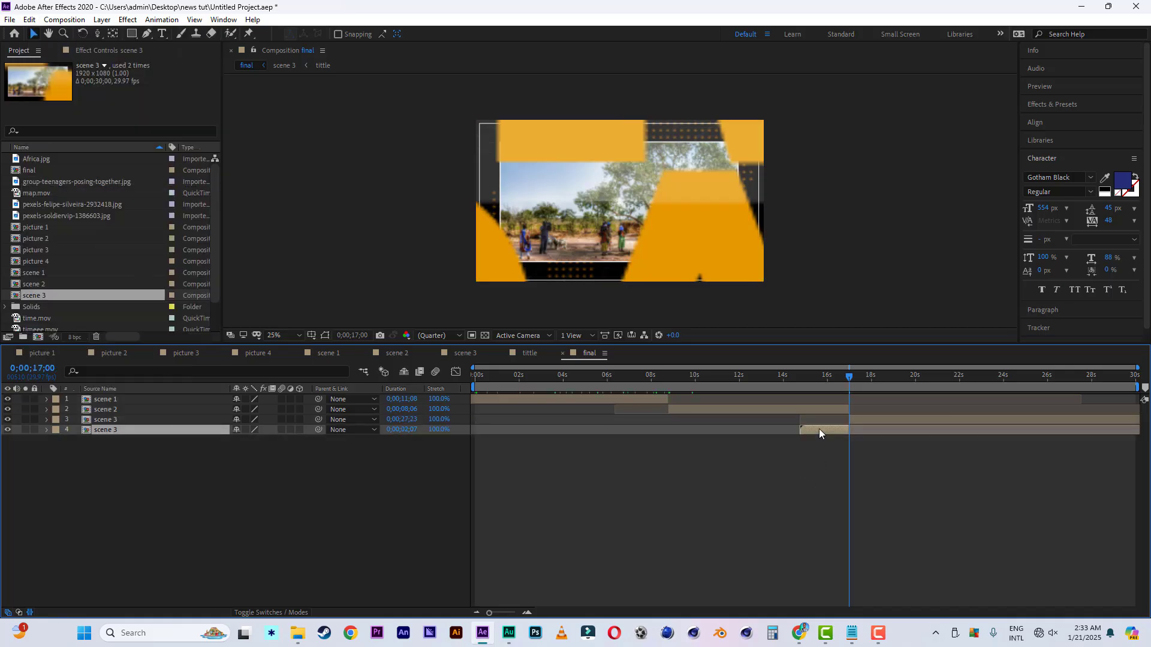
key(Delete)
Shorten the final composition's work area to end at about 22 seconds and save the project
drag(1139, 388, 964, 387)
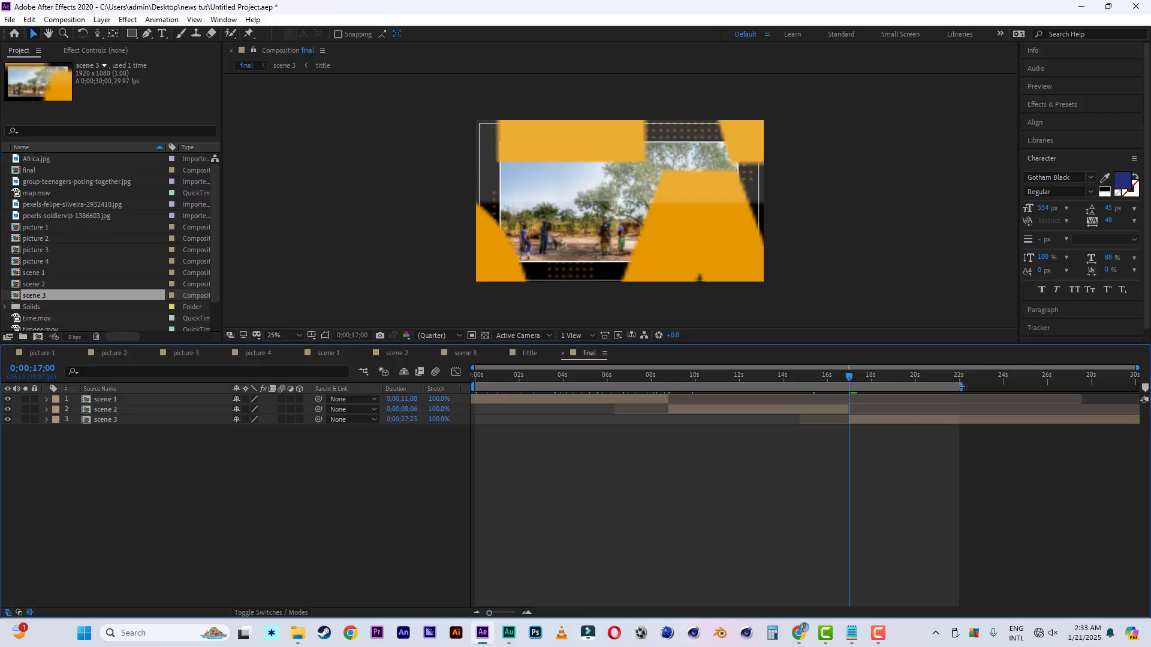
click(8, 21)
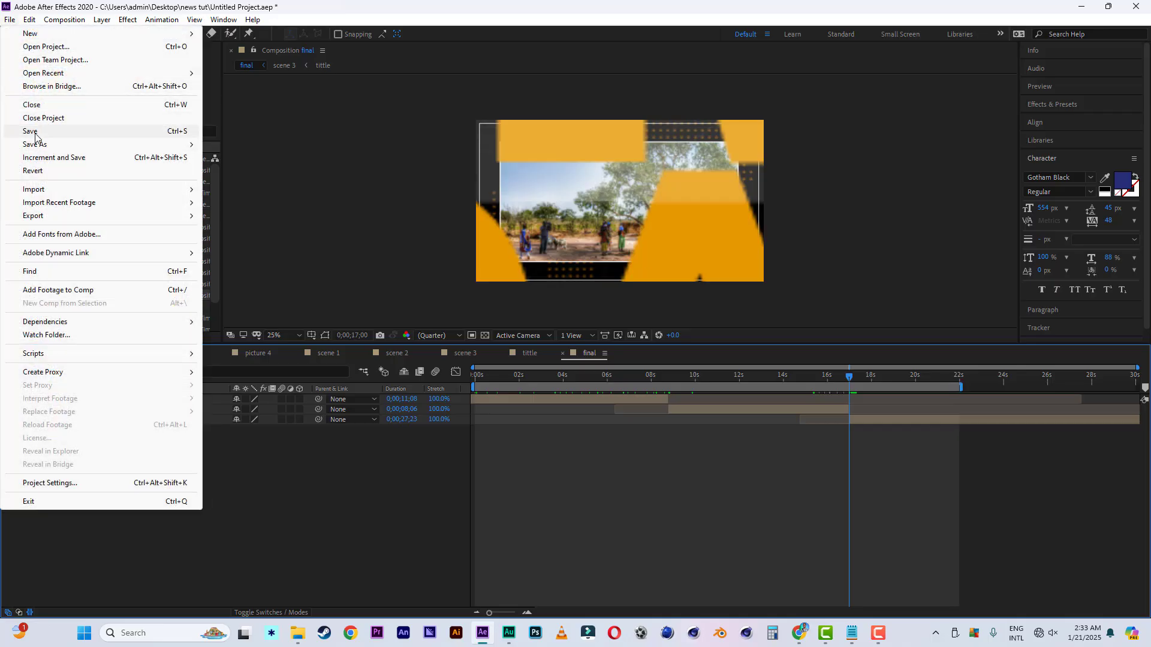
click(34, 133)
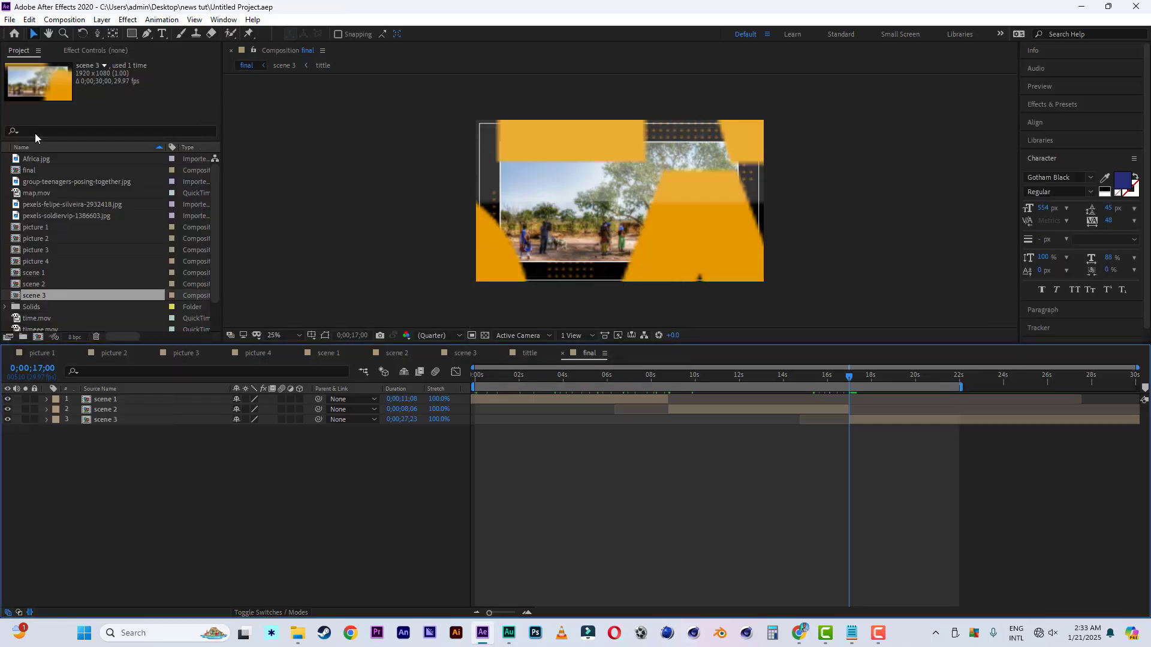
In scene 3, start Position keyframing on the tittle layer with a keyframe at 0;00;04;15
click(464, 354)
drag(525, 376, 546, 380)
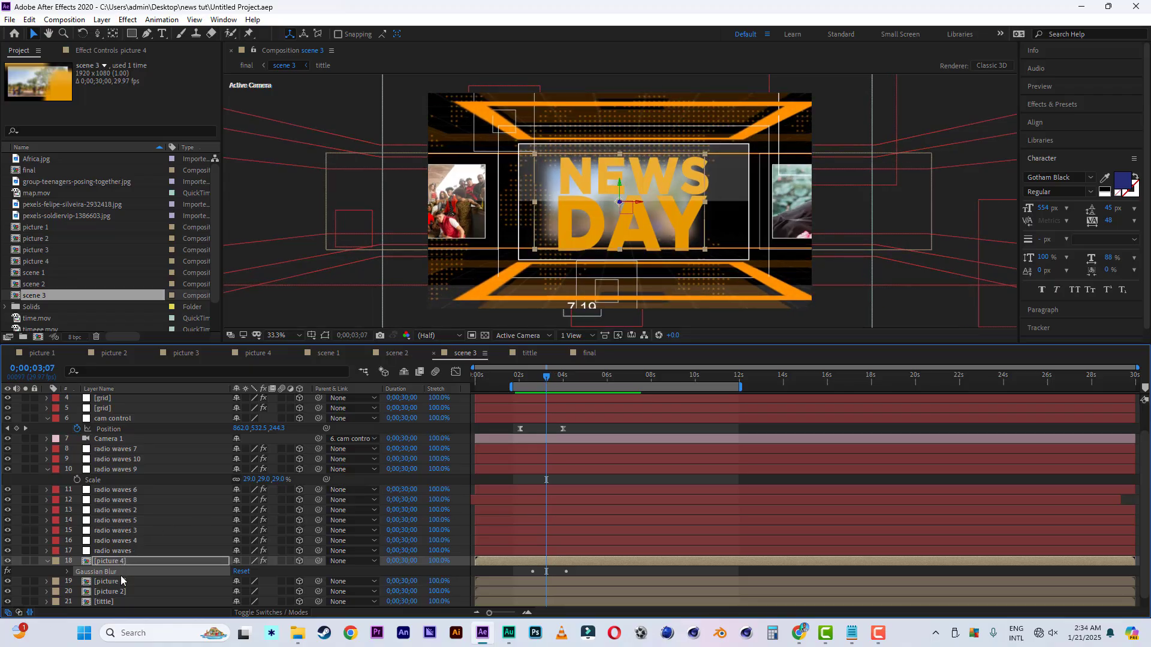
scroll(123, 578, down, 1)
click(139, 591)
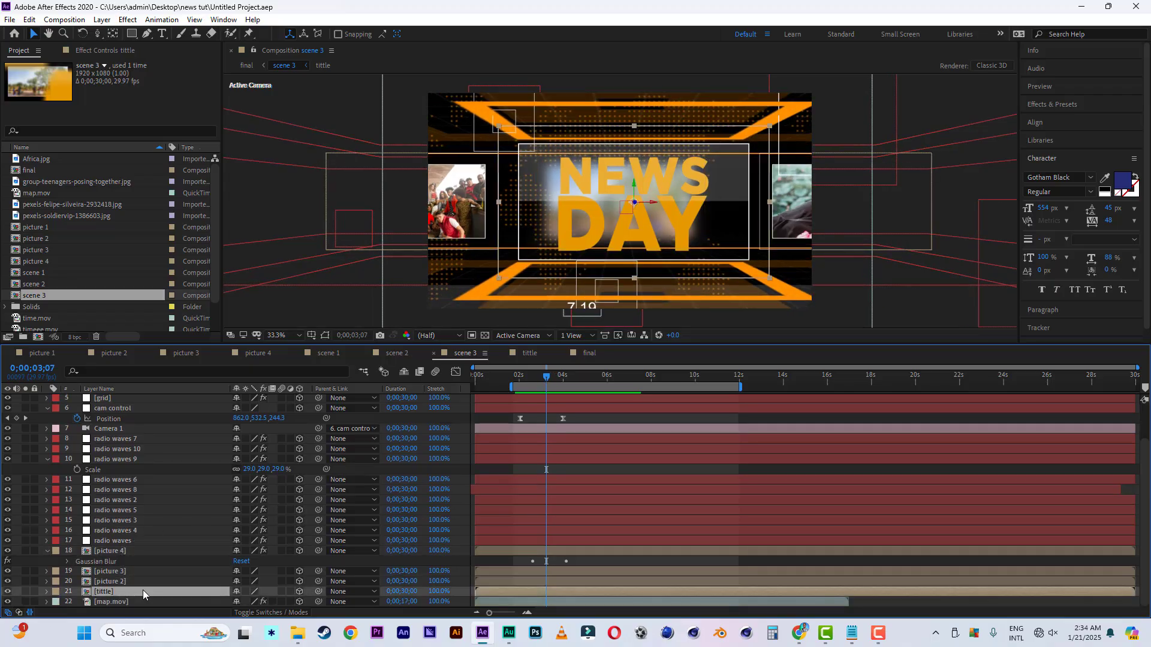
key(p)
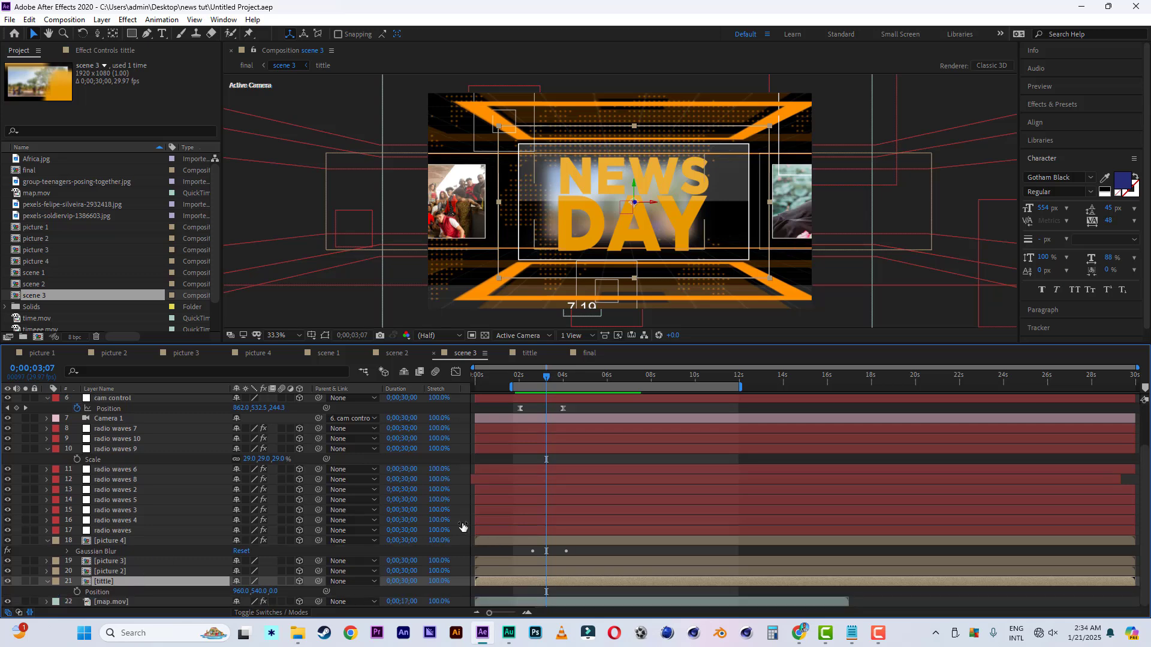
drag(550, 381, 577, 384)
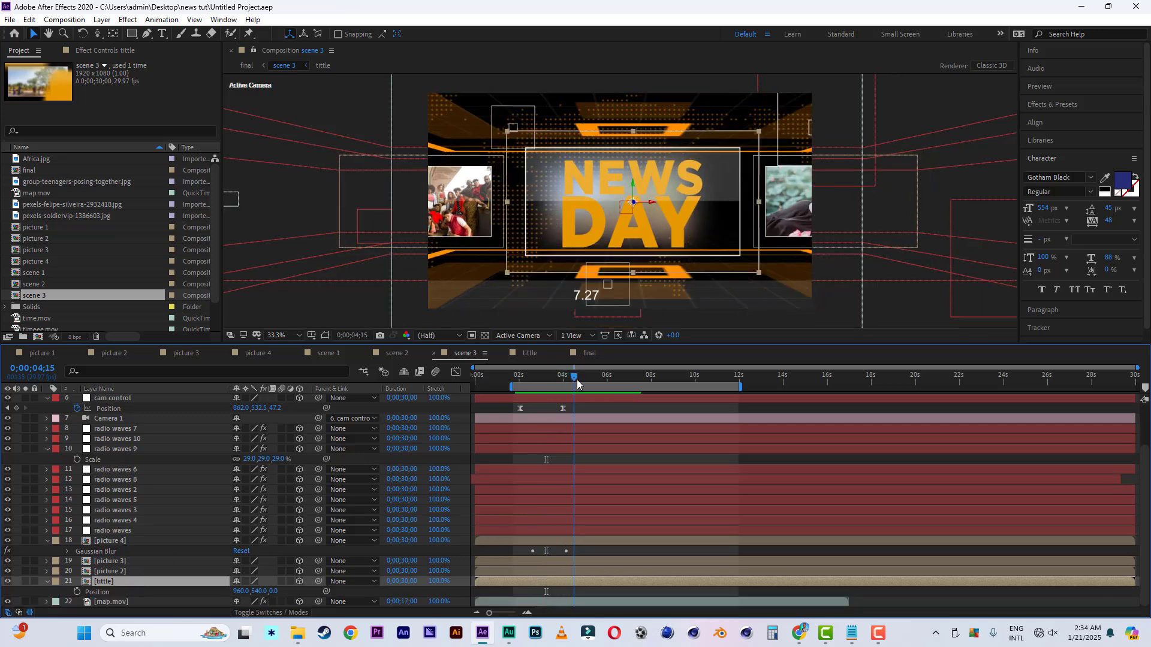
click(77, 592)
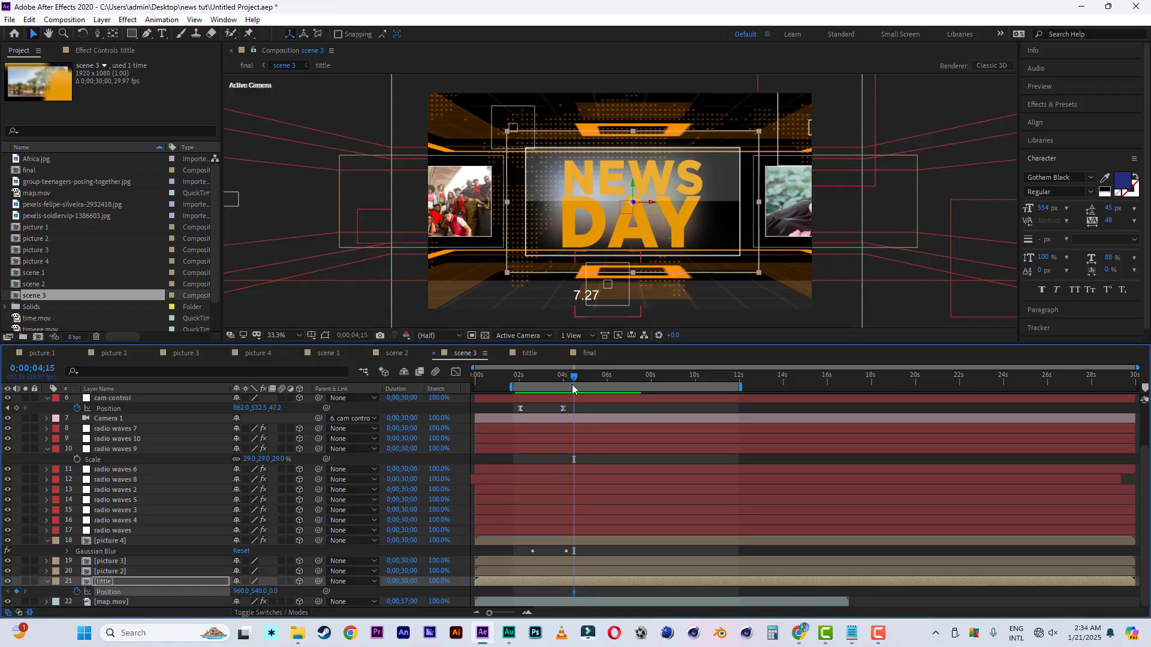
At 0;00;03;01, pull the tittle layer along Z to about -2418 and preview its fly-in
drag(574, 379, 542, 381)
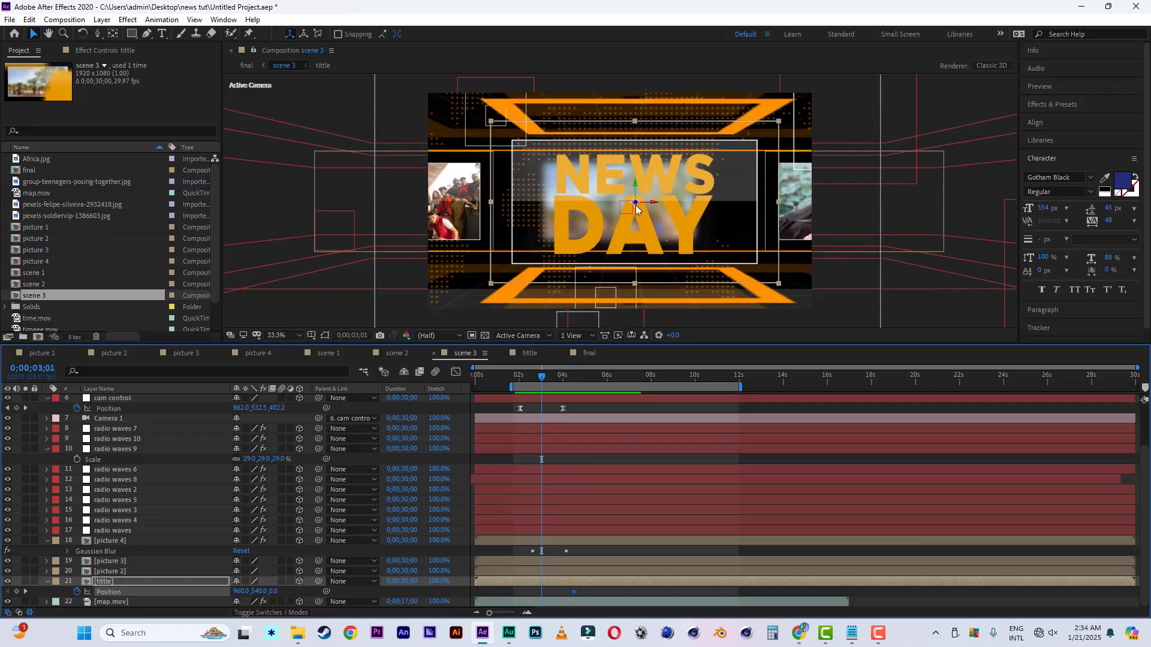
drag(636, 204, 1121, 347)
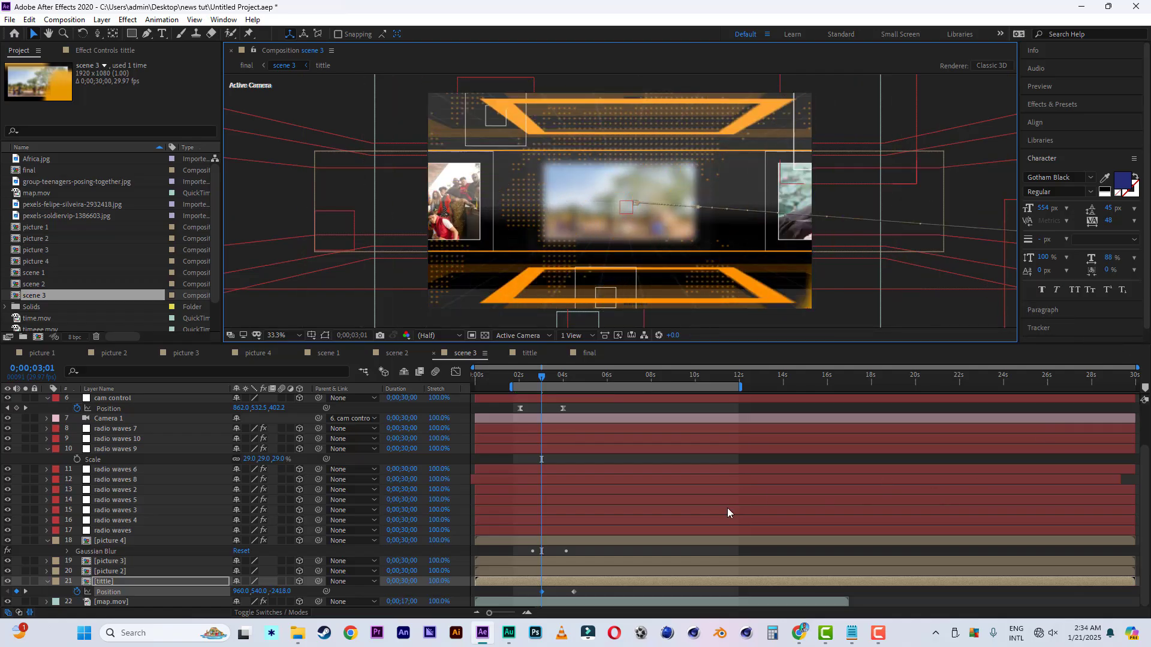
click(513, 379)
key(space)
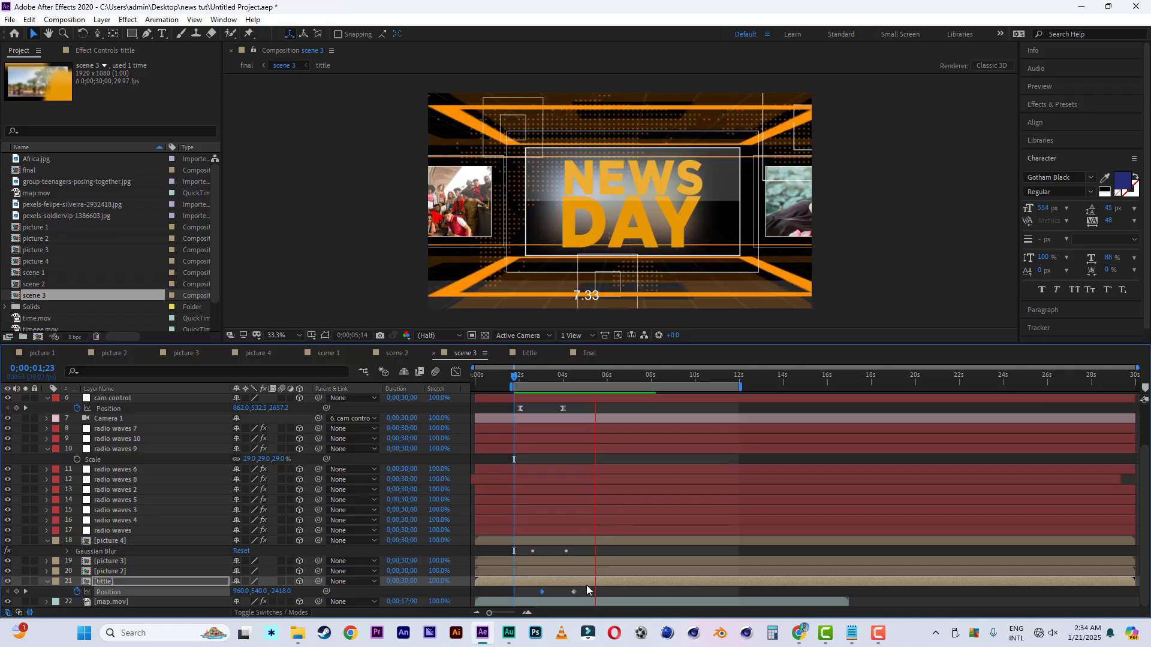
key(space)
Apply Easy Ease to both Position keyframes of the tittle layer
drag(584, 589, 540, 597)
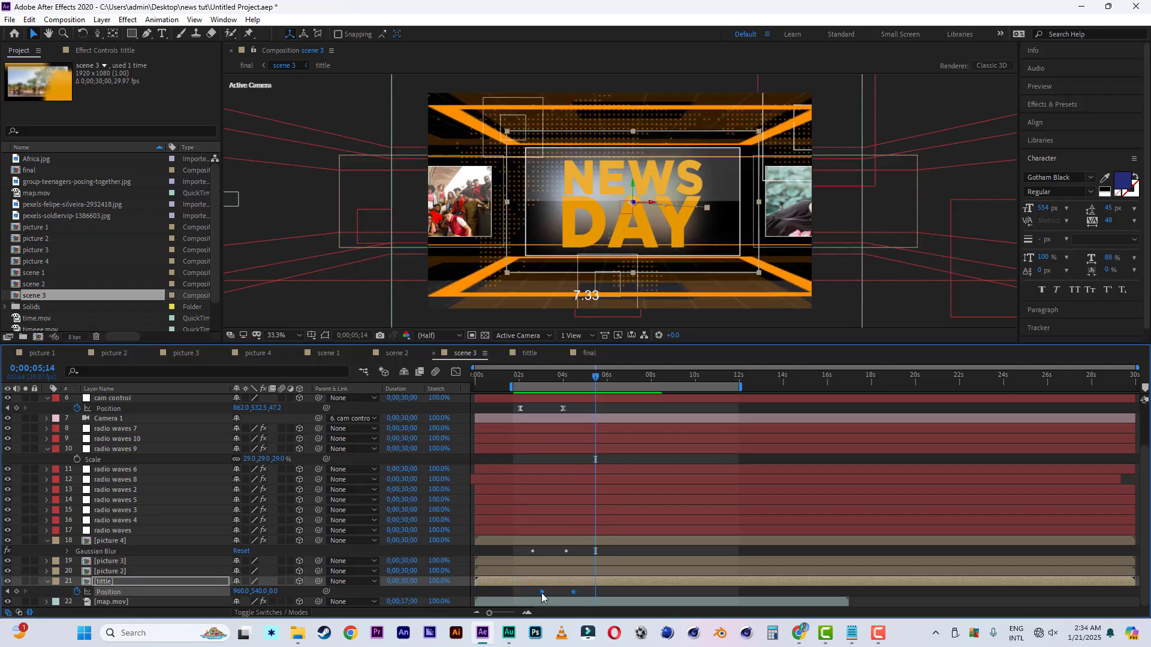
right_click(572, 595)
mouse_move(648, 584)
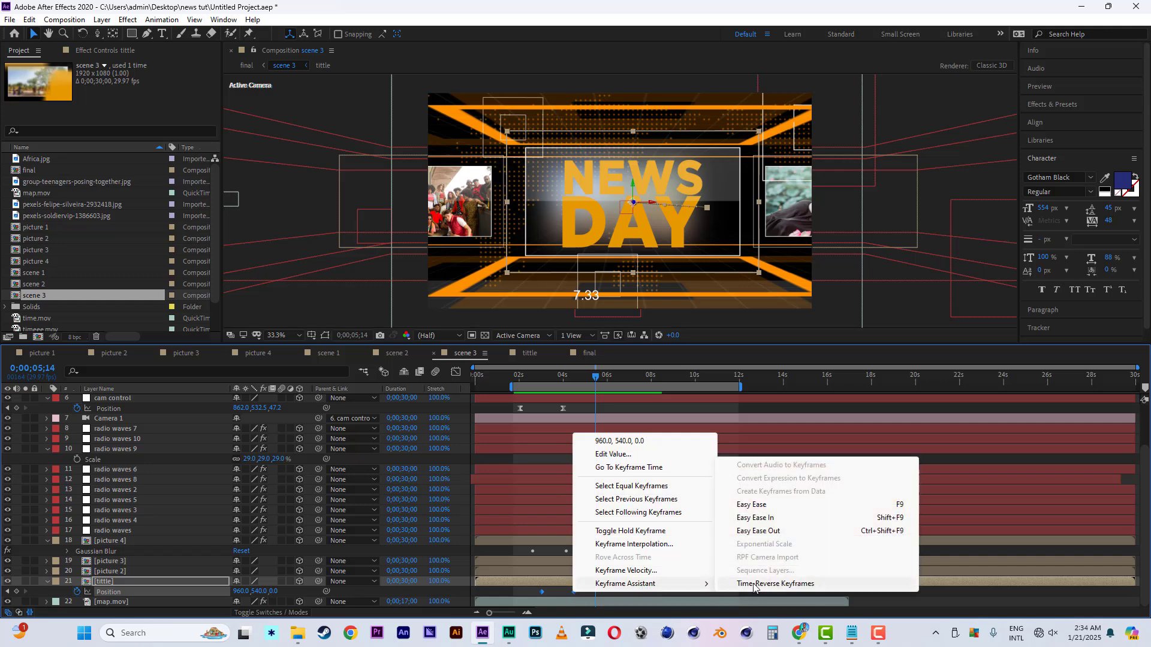
click(752, 506)
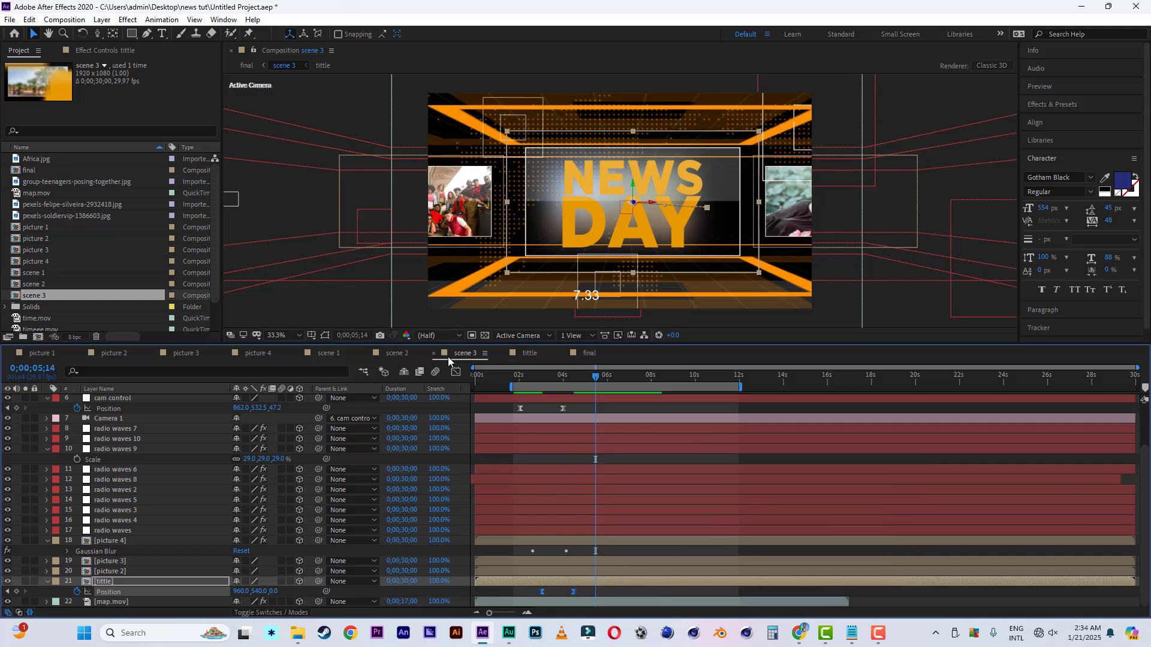
Reshape the tittle layer's Position speed curve to peak early with a longer slowdown, and preview the motion
click(456, 372)
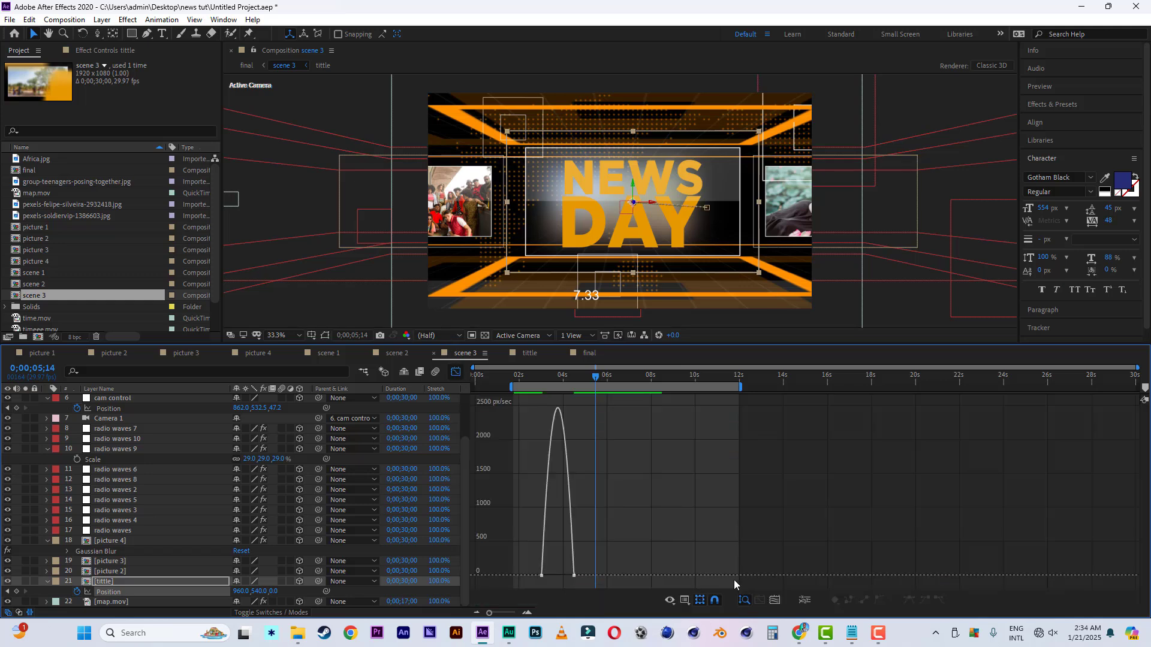
click(572, 576)
drag(569, 575, 562, 576)
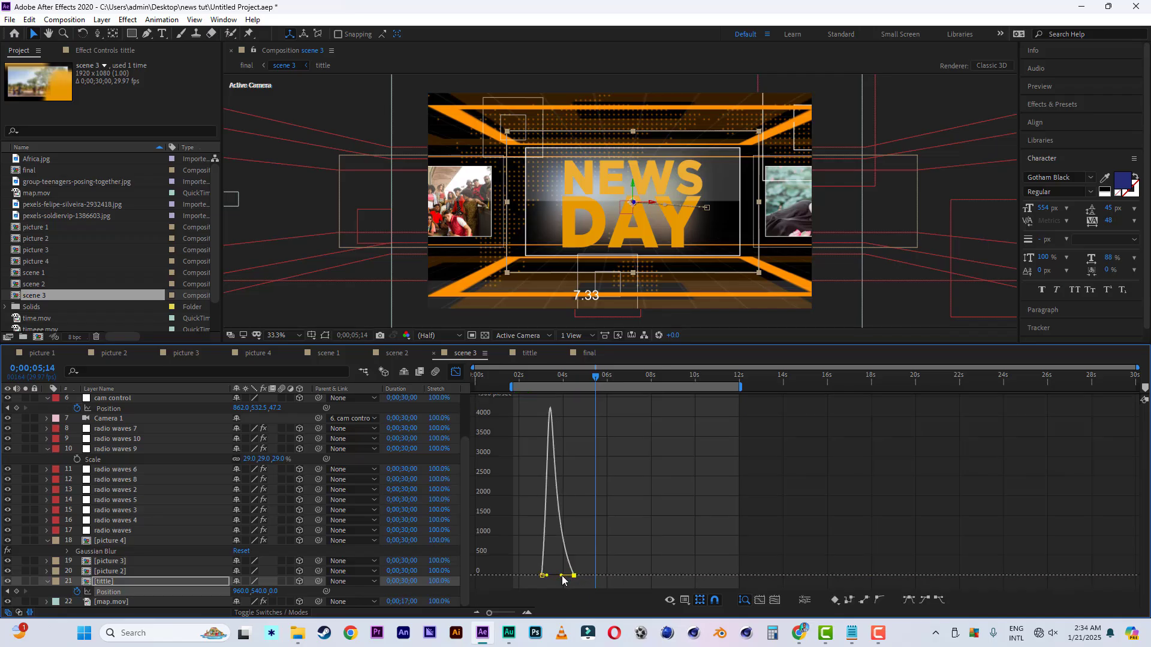
click(518, 384)
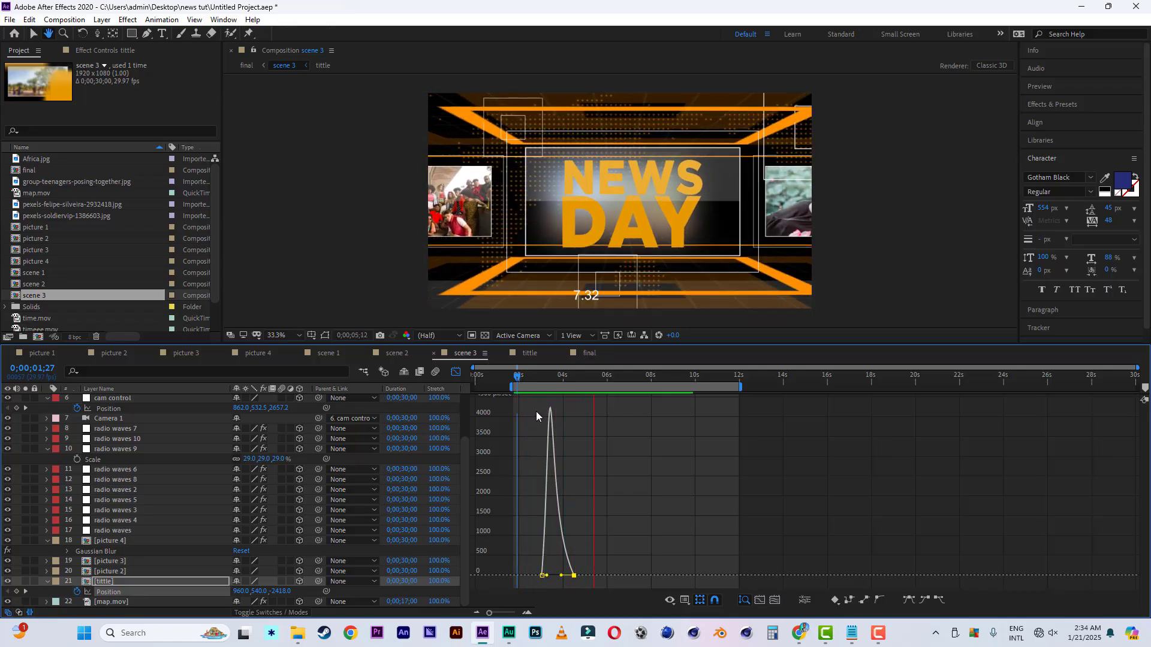
key(space)
Move the tittle layer's first Position keyframe to 0;00;02;23, preview the title animation and save the project
click(460, 373)
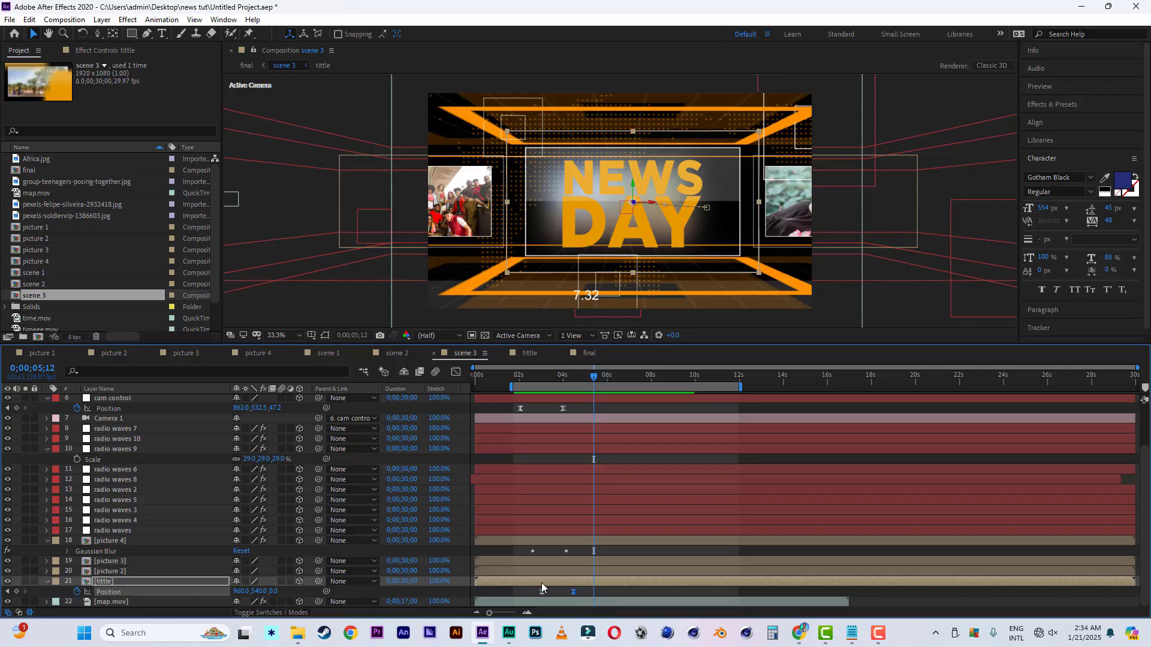
drag(541, 592, 537, 592)
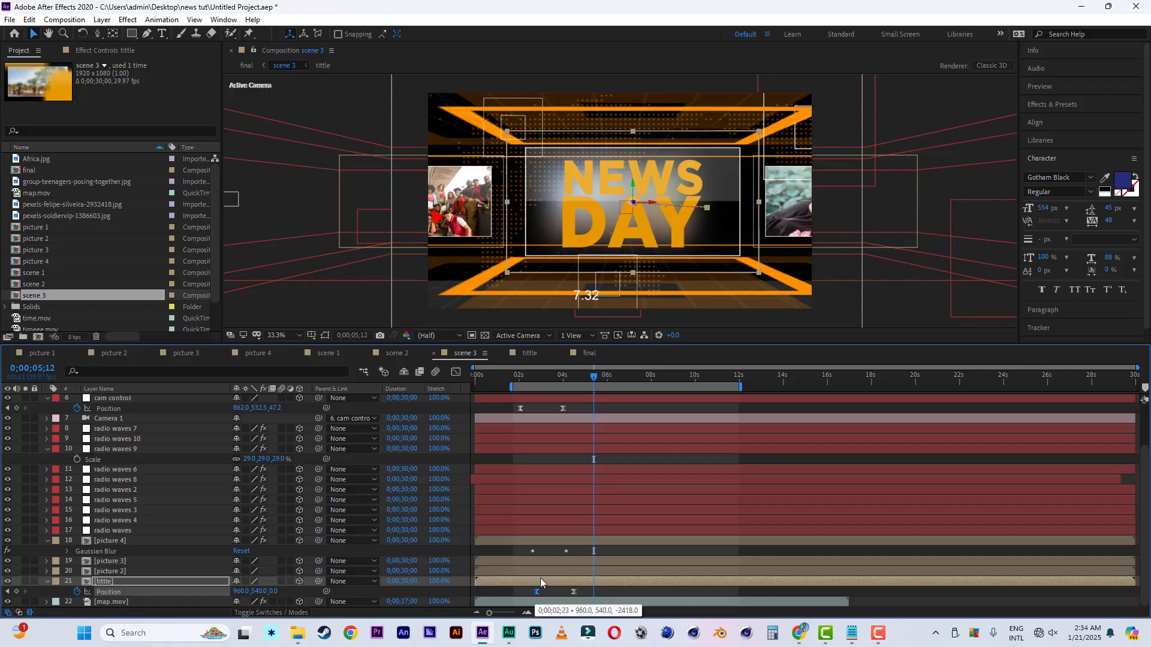
click(523, 379)
key(space)
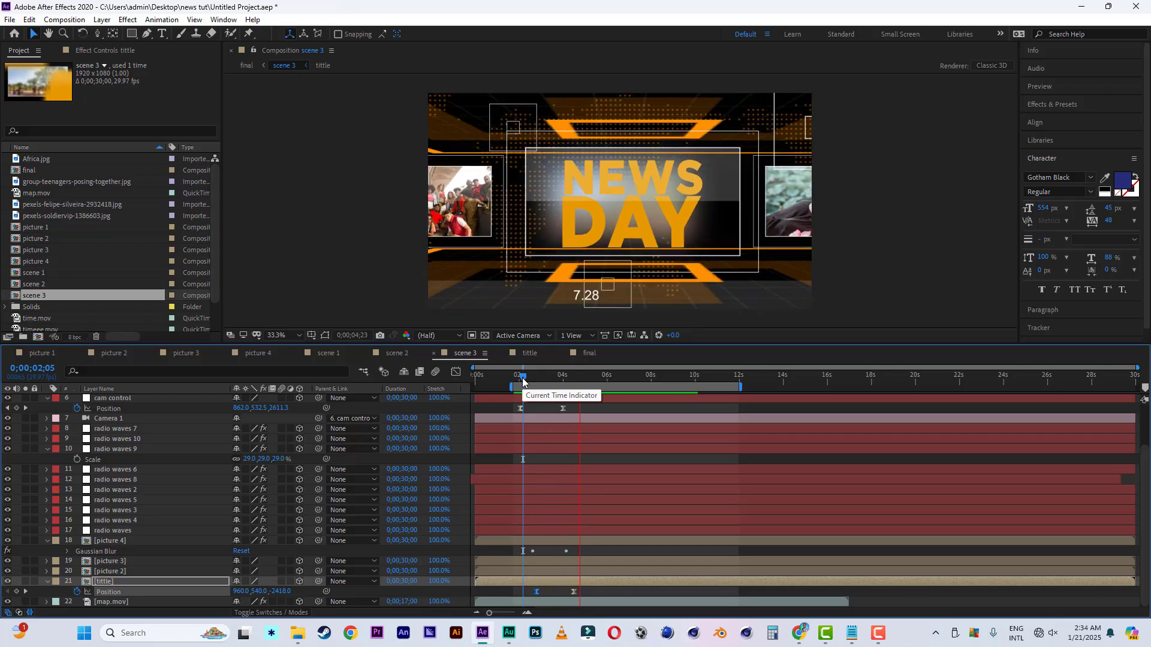
key(space)
click(8, 21)
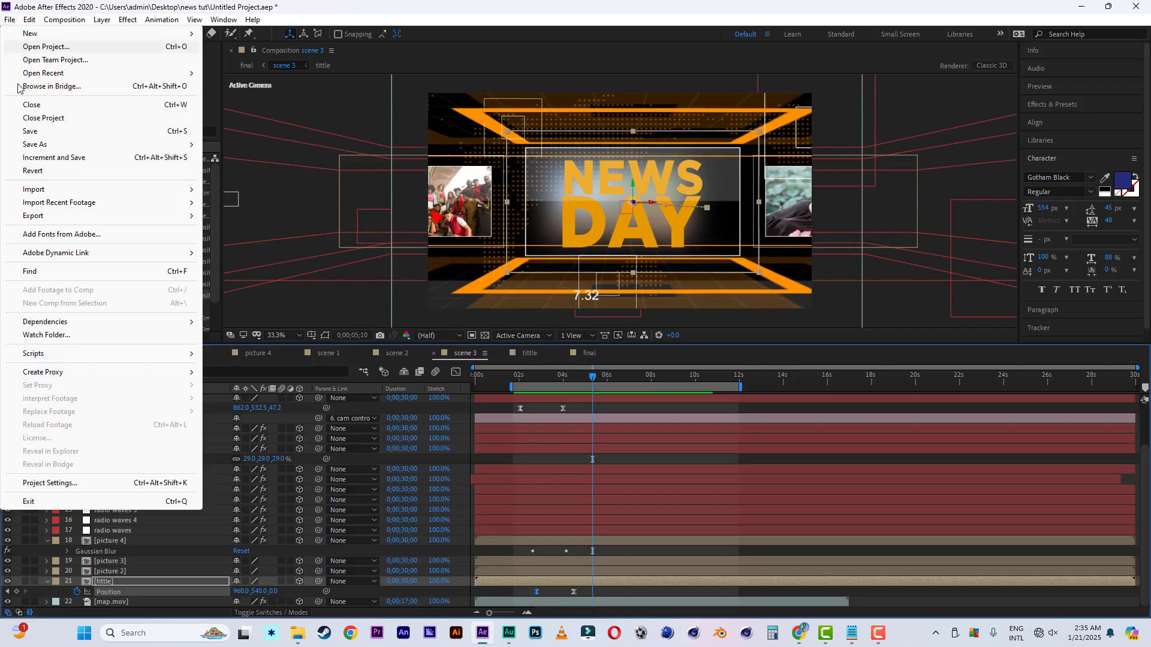
click(30, 131)
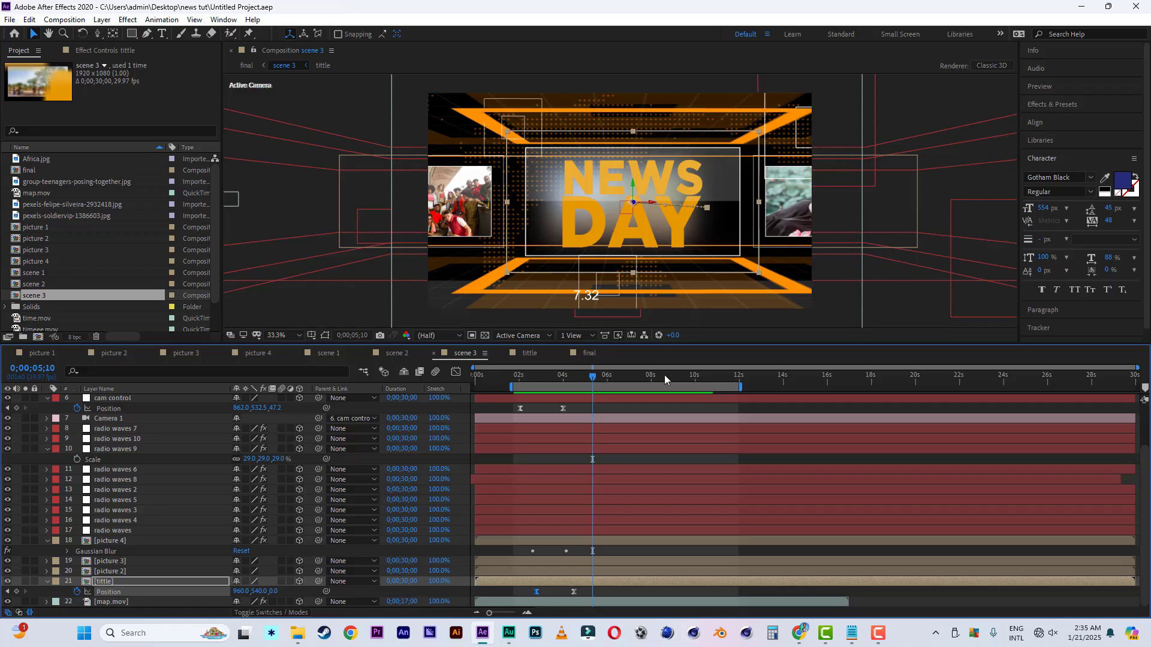
Play the final composition from the start in an enlarged, fitted viewer to check the timing of the assembled scenes
click(589, 353)
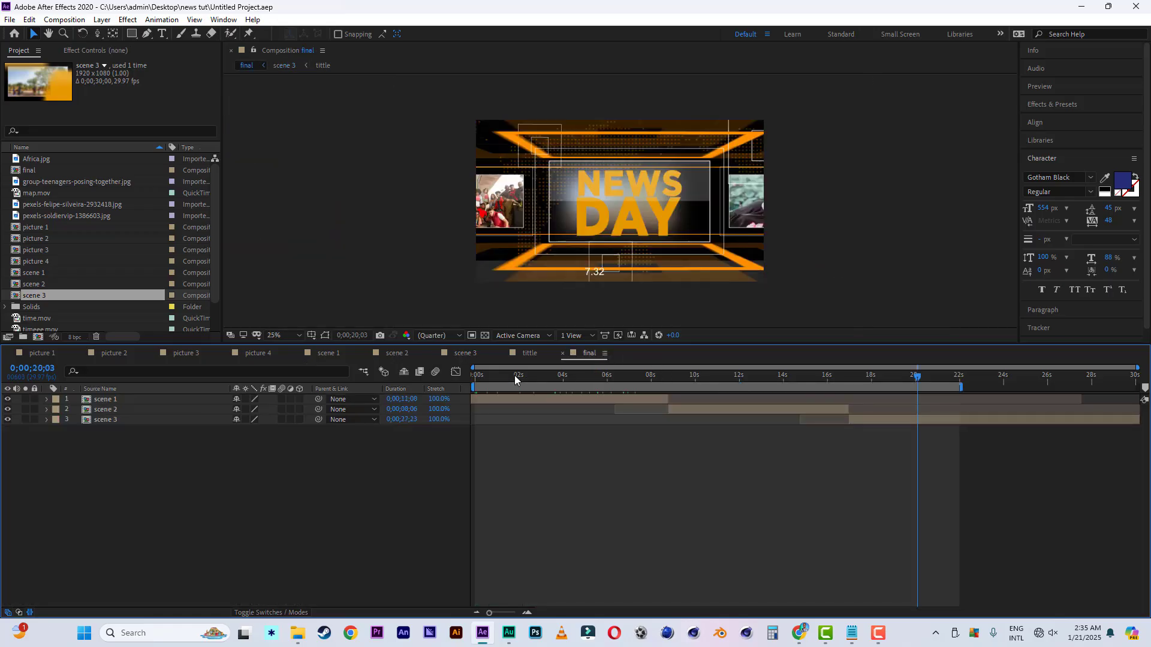
drag(515, 380, 451, 383)
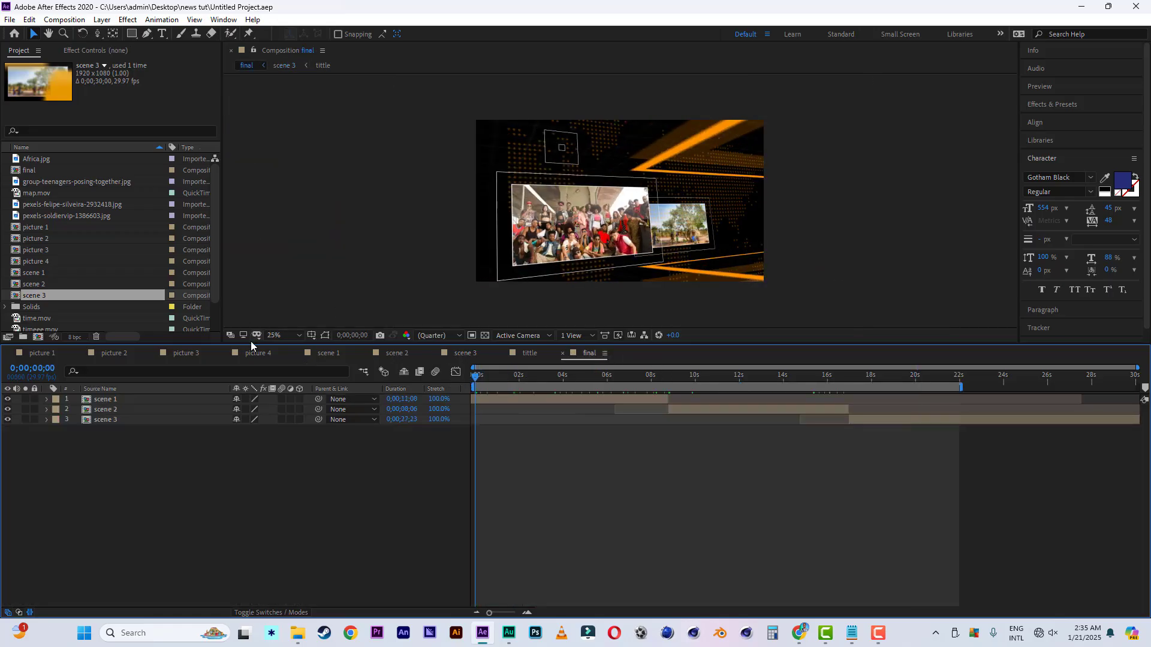
click(281, 336)
click(283, 358)
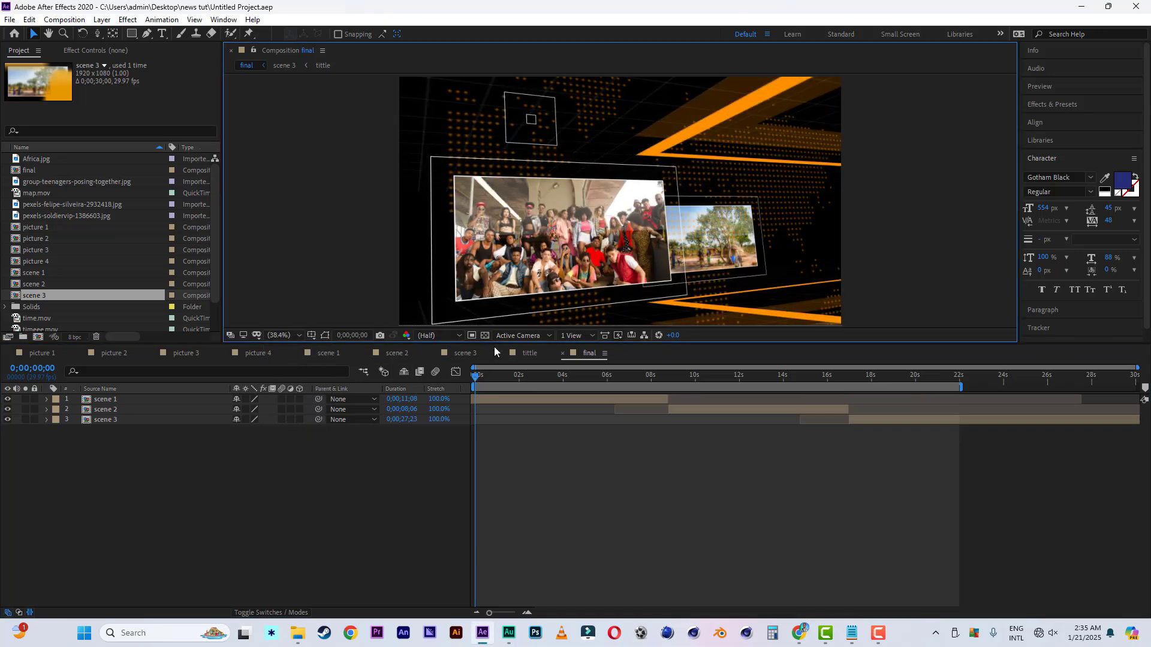
drag(493, 347, 491, 376)
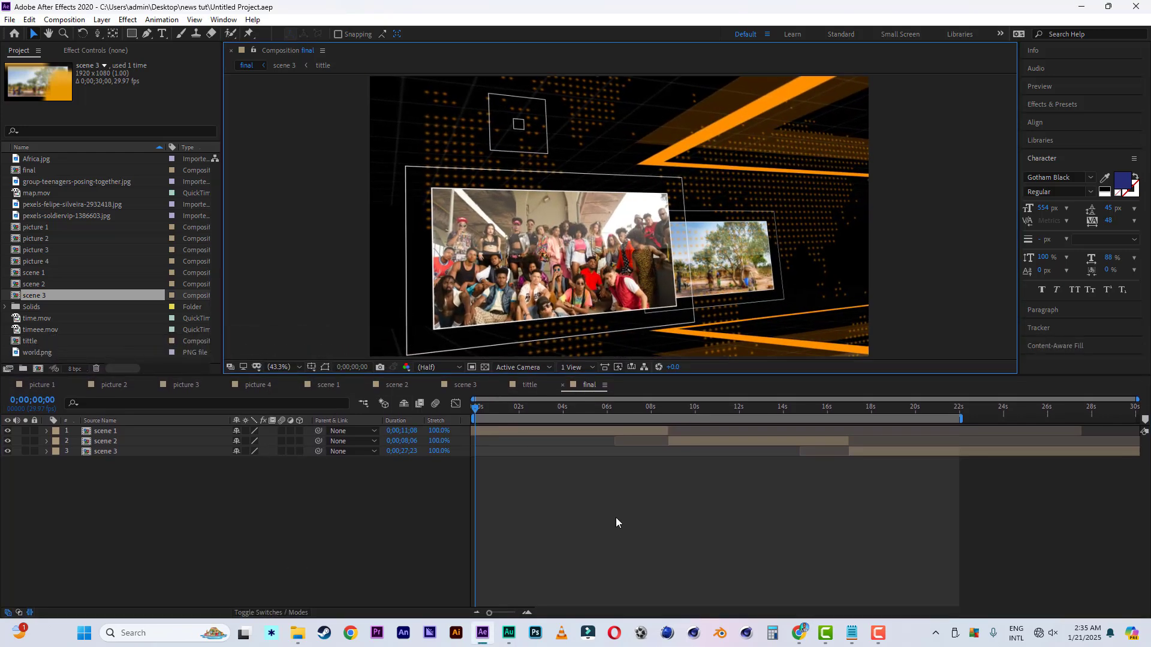
key(space)
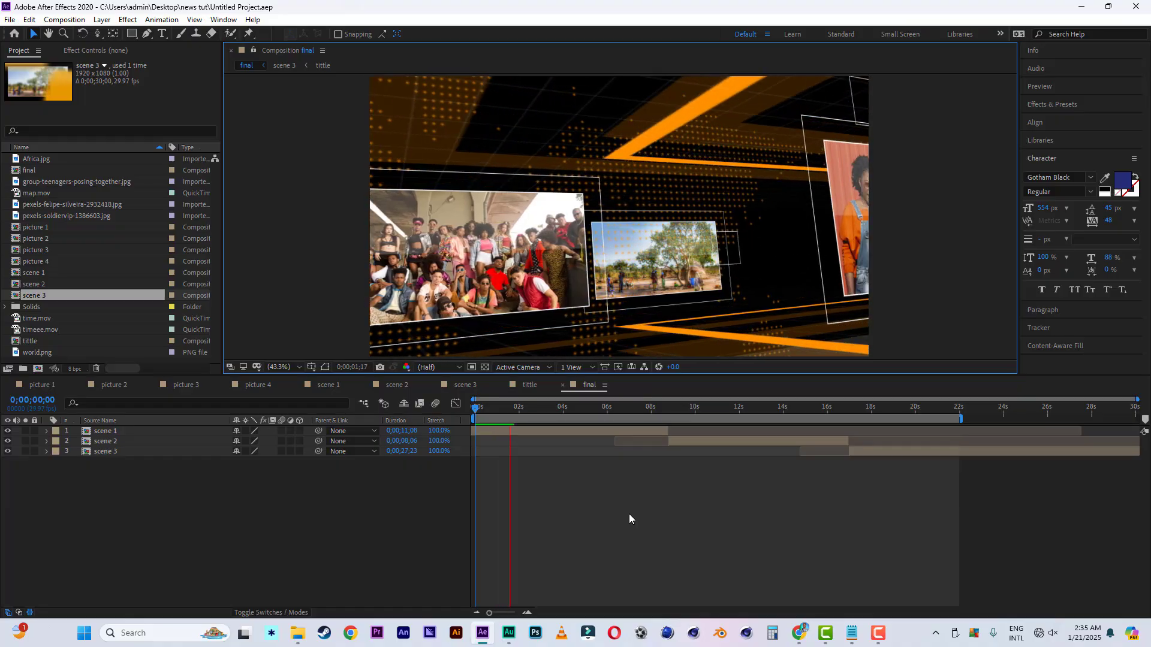
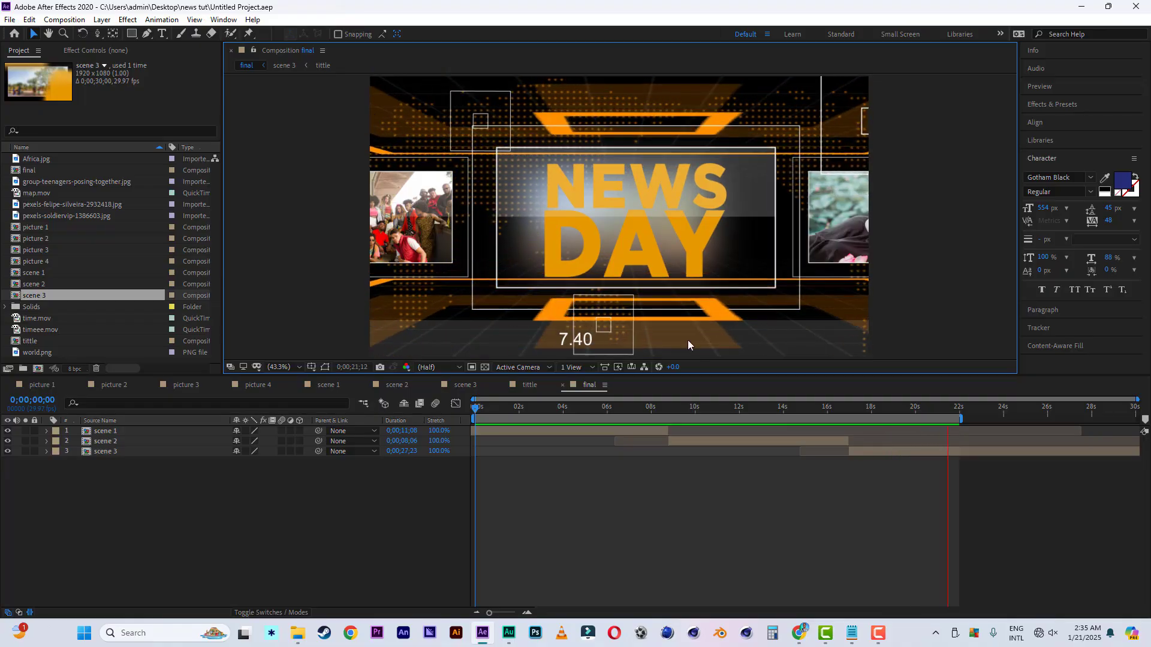
click(750, 408)
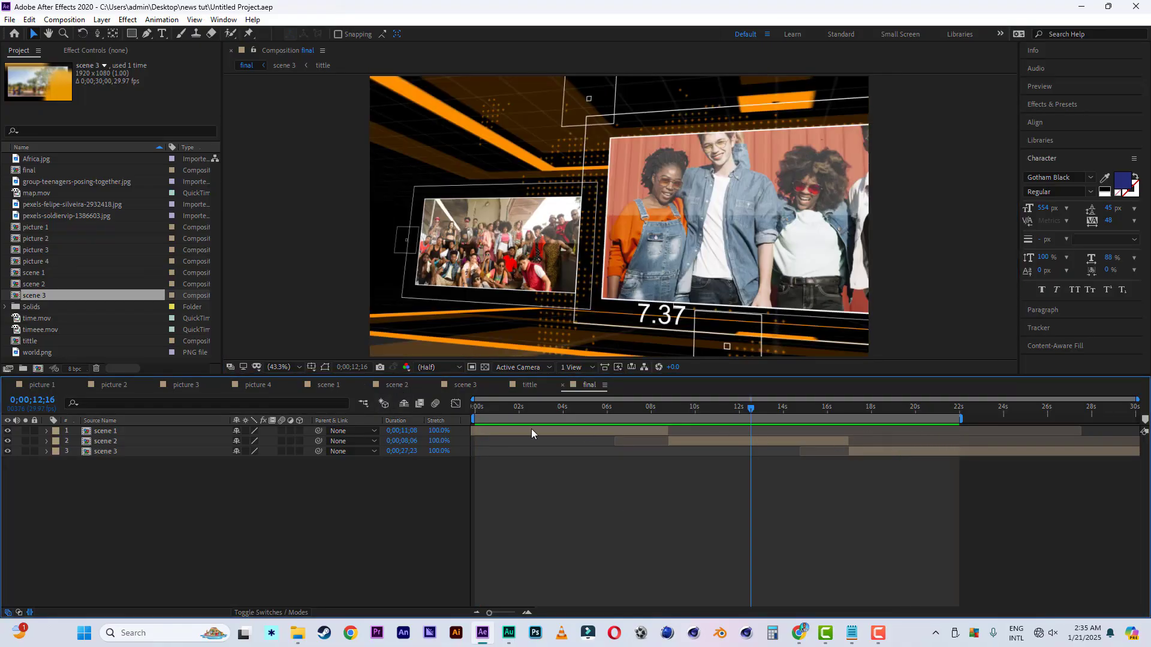
In scene 1, speed up the camera move by shifting cam control's last Position keyframe to about 8.3 seconds
click(323, 385)
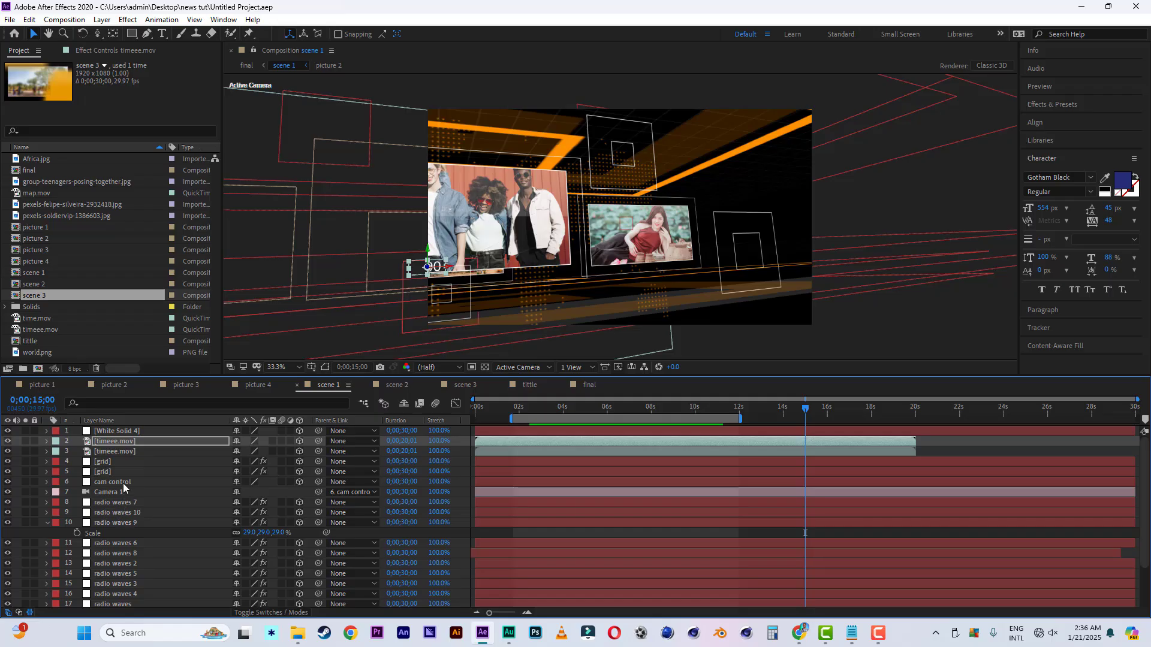
click(113, 483)
key(p)
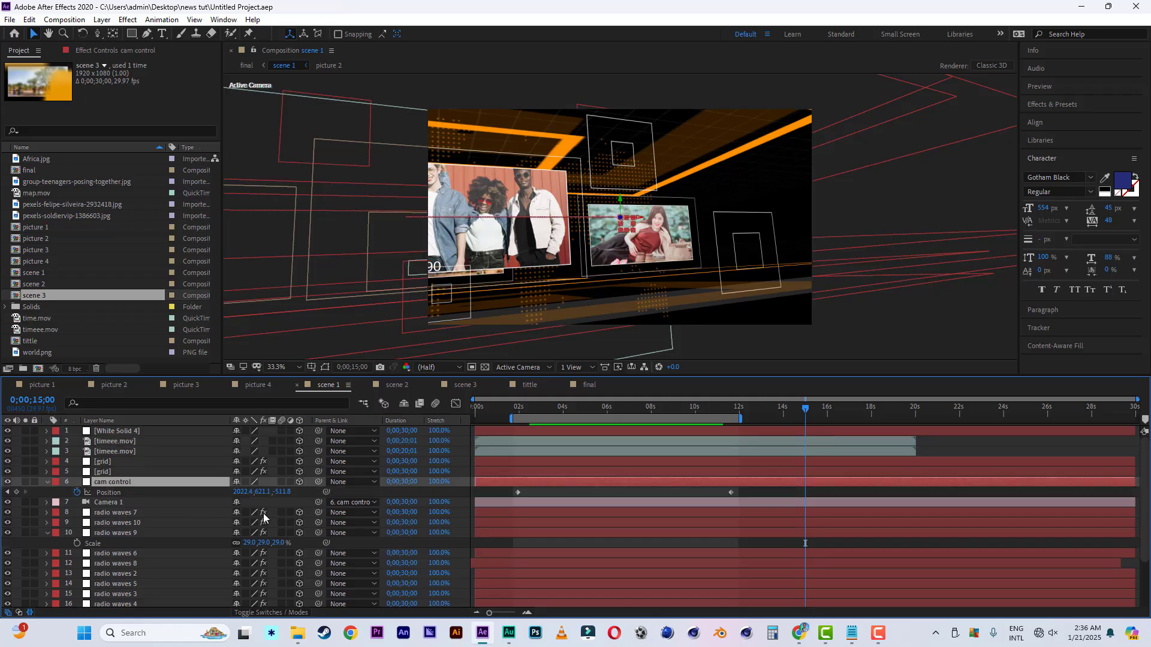
drag(730, 493, 678, 497)
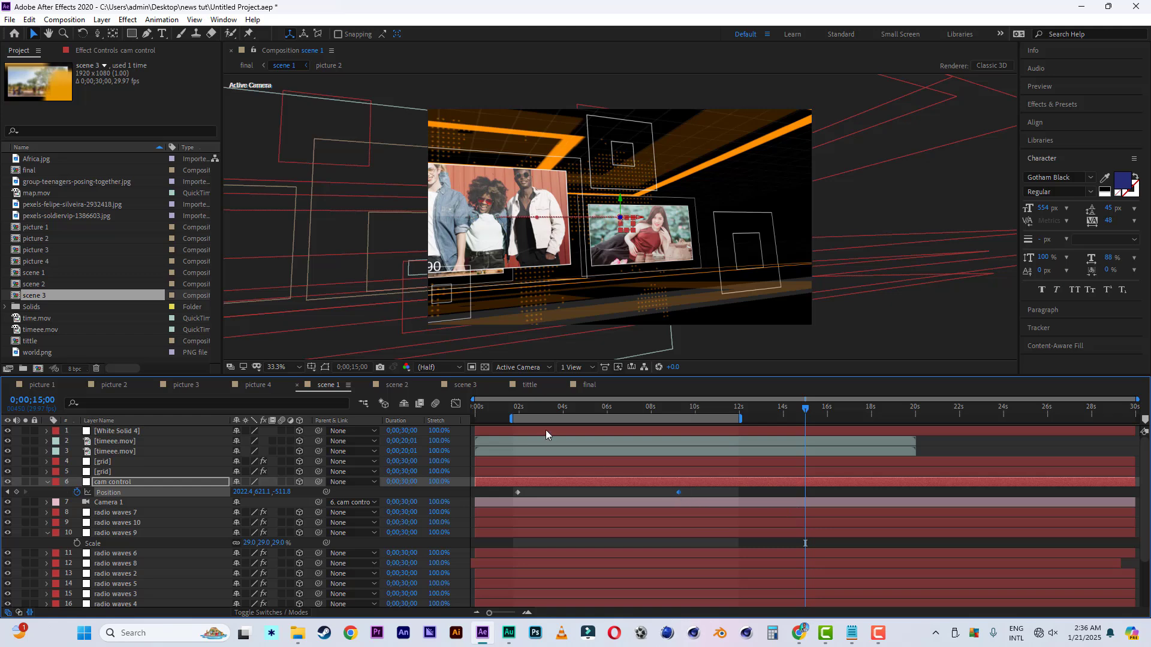
click(515, 409)
key(space)
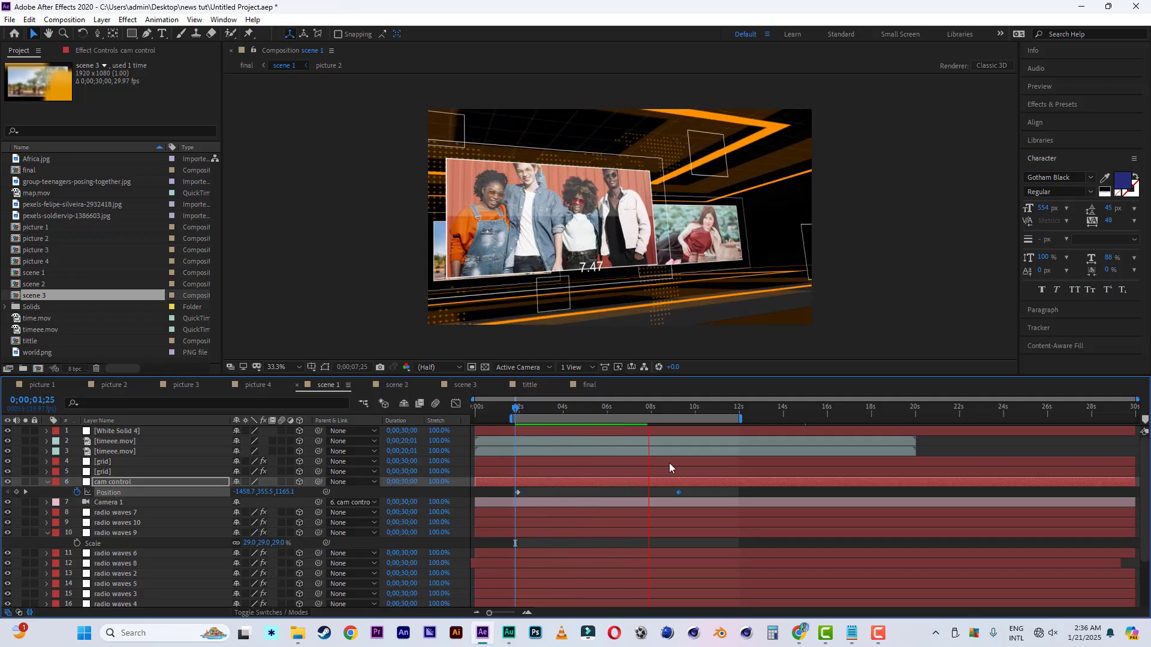
key(space)
mouse_move(679, 491)
mouse_down()
mouse_move(617, 494)
mouse_move(656, 494)
mouse_up()
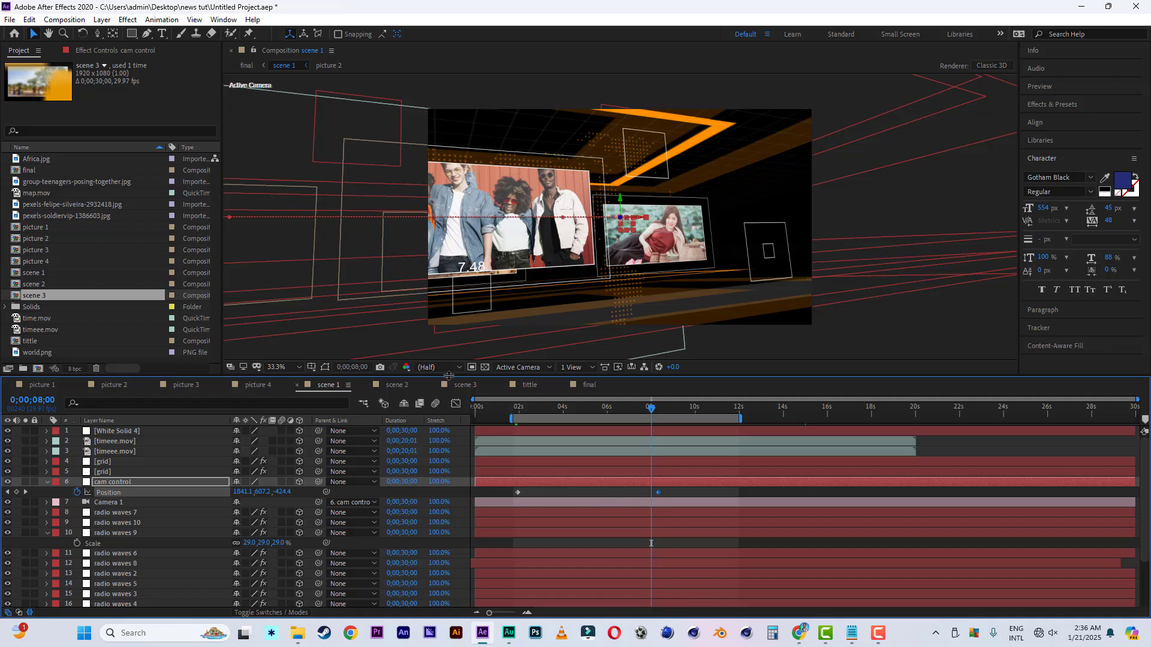
In scene 2, shift cam control's last Position keyframe to about 8 seconds
click(397, 385)
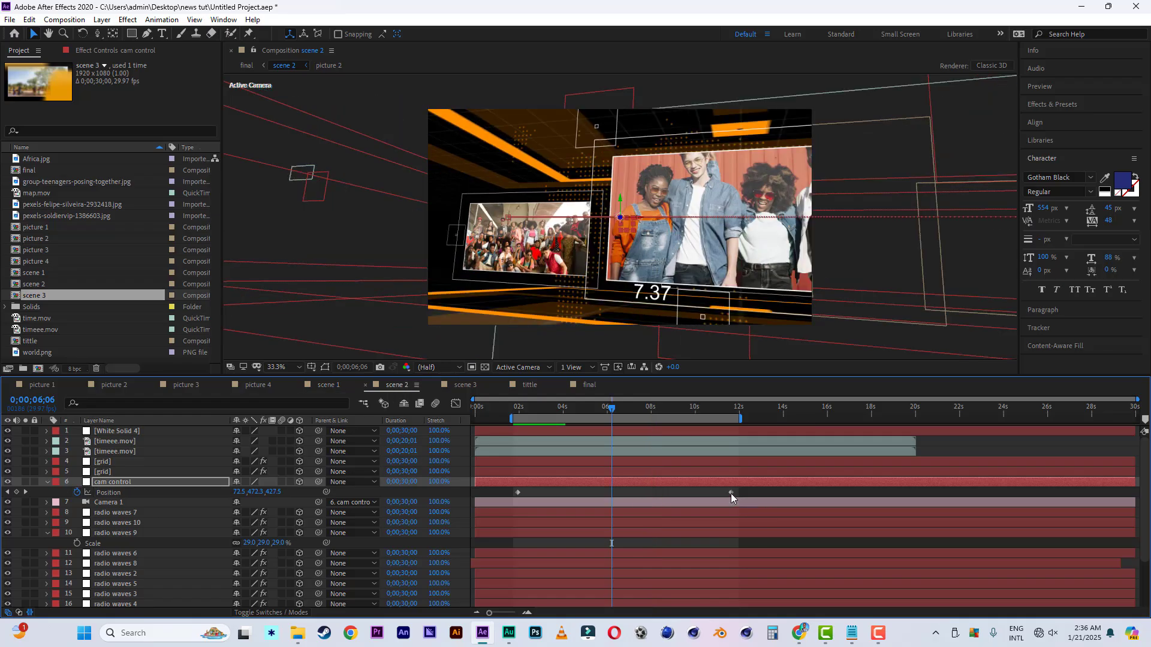
drag(724, 493, 649, 494)
In the final composition, split the scene 1 layer at 0;00;05;12 and delete the part after the cut
click(590, 385)
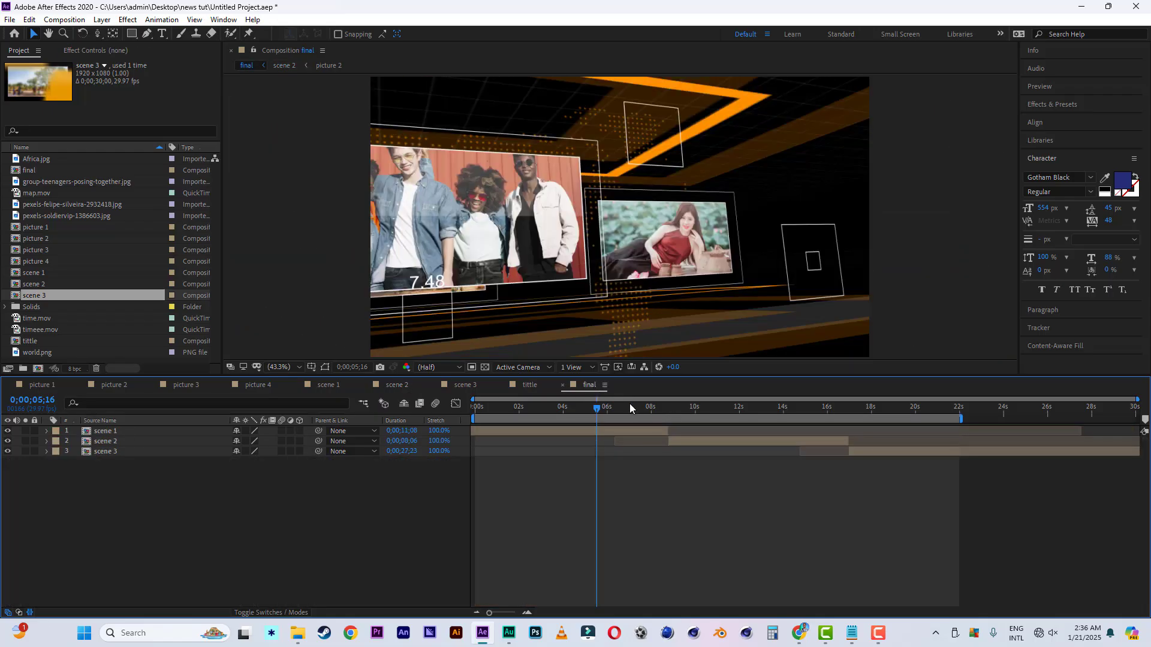
mouse_move(598, 408)
mouse_down()
mouse_move(563, 408)
mouse_move(628, 411)
mouse_move(596, 410)
mouse_up()
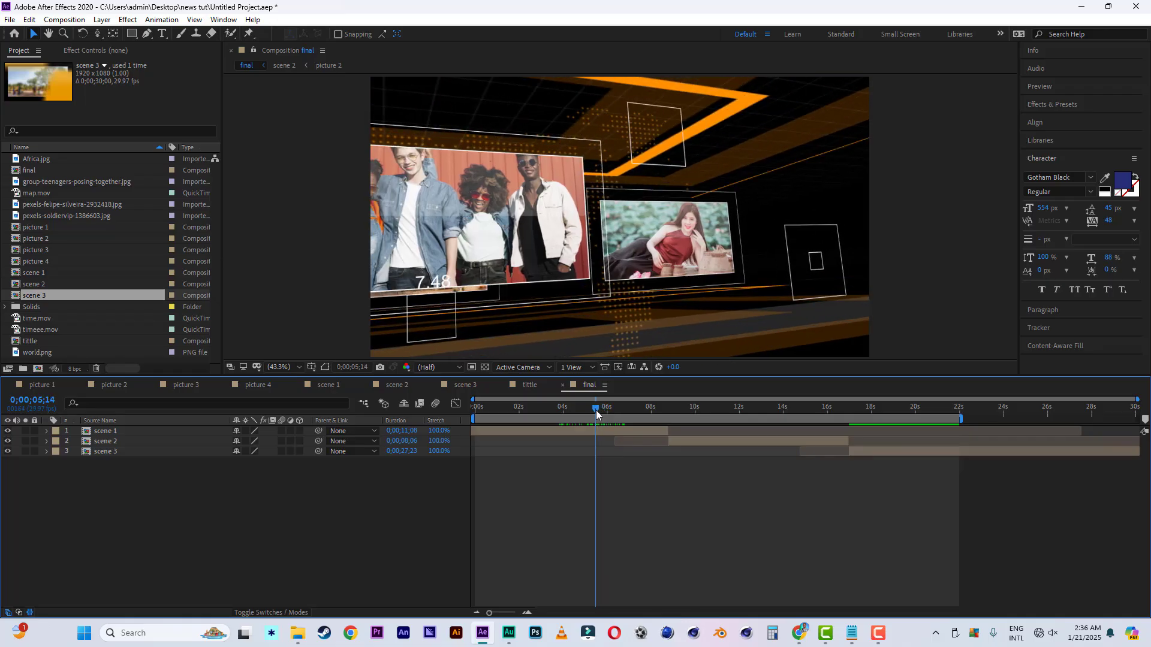
click(616, 431)
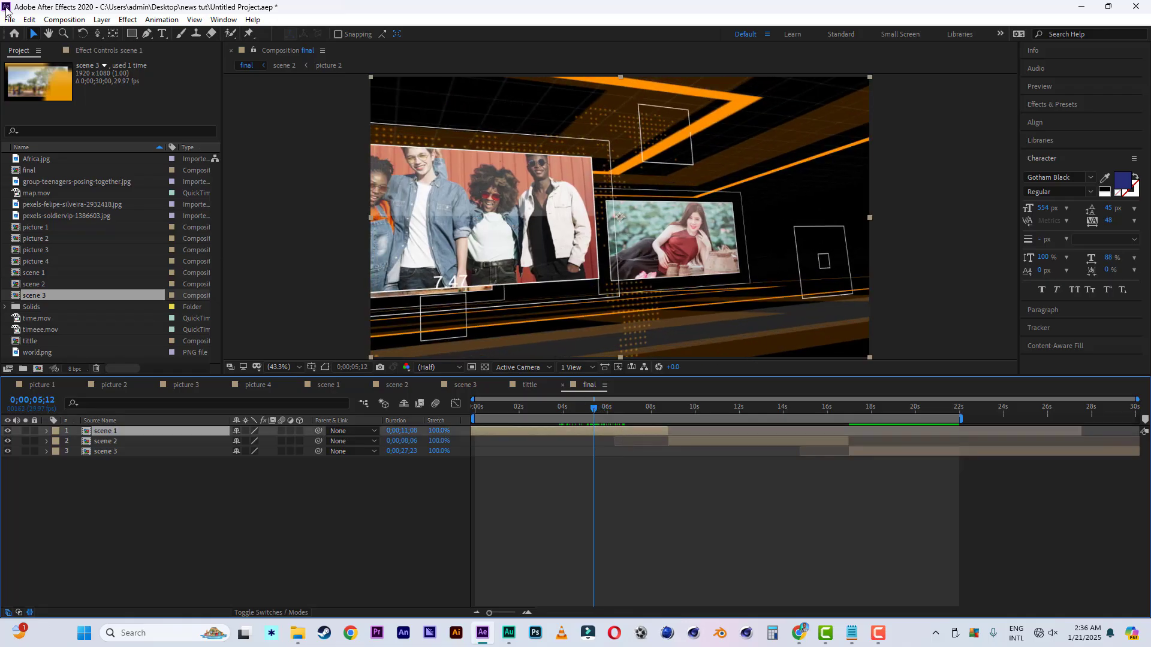
click(30, 20)
click(78, 175)
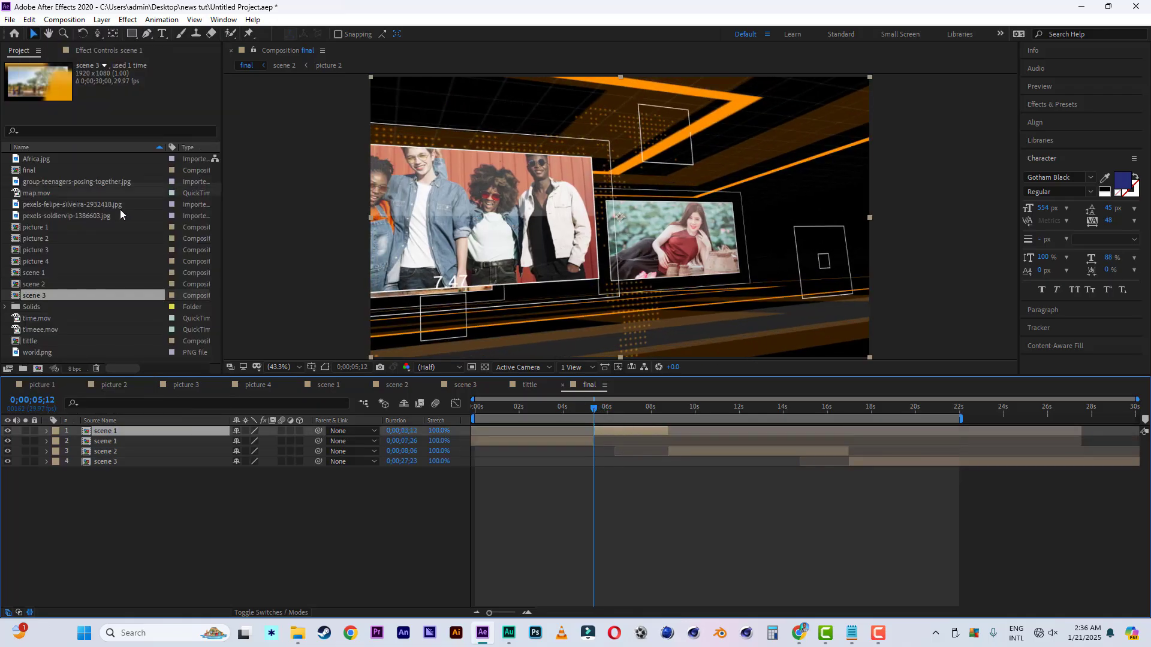
key(Delete)
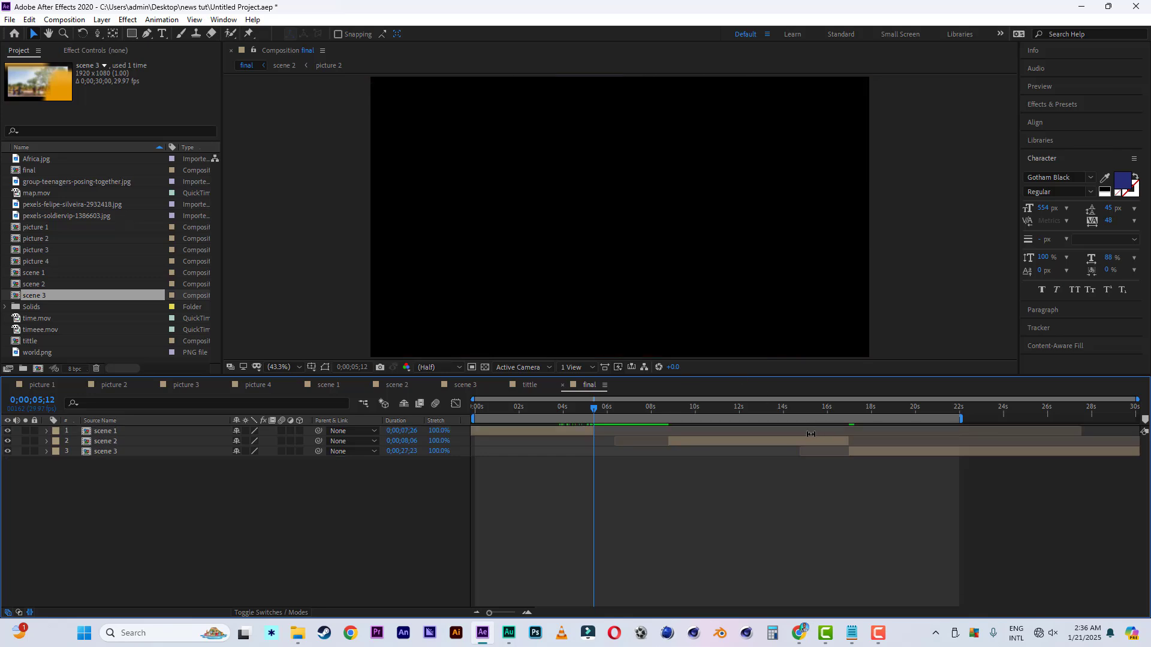
Shift scene 2 earlier to meet scene 1's end, split it at 0;00;05;12 and delete the short leading piece
drag(799, 439, 718, 440)
click(29, 20)
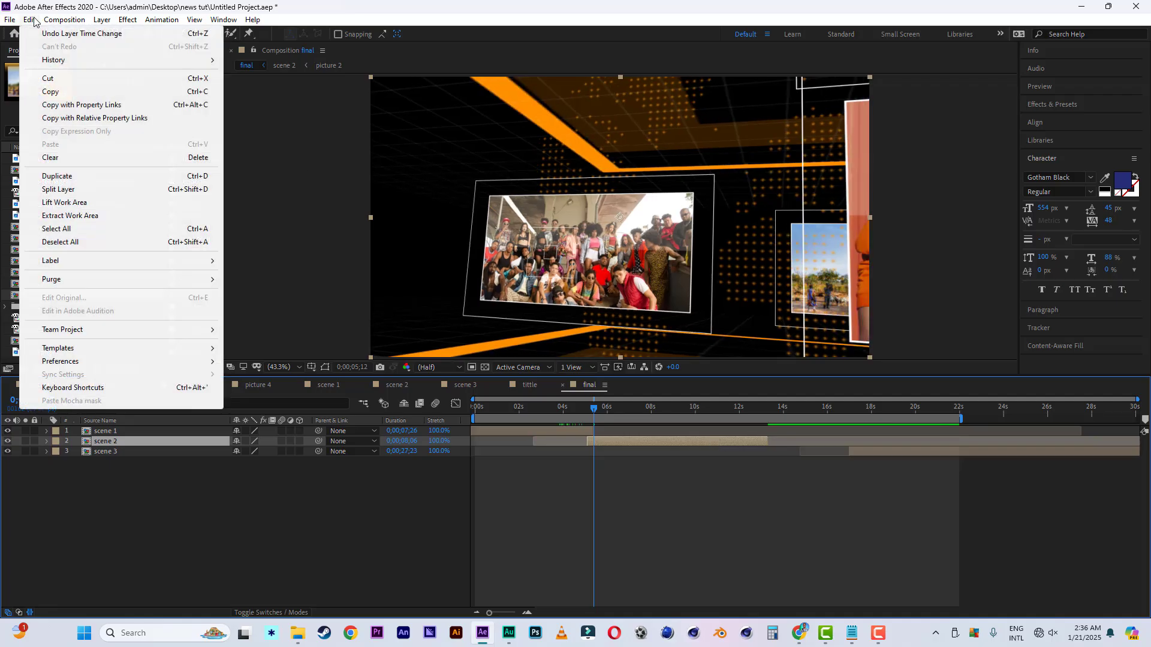
click(67, 190)
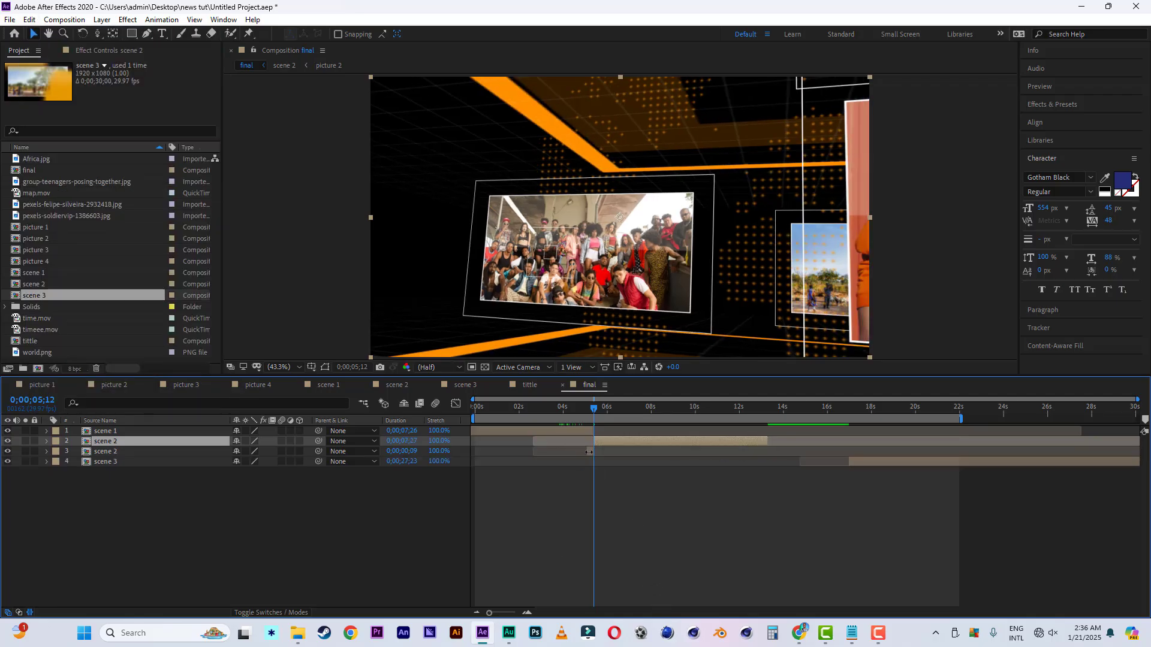
click(589, 452)
key(Delete)
Split the scene 2 layer at 0;00;09;22 and delete the part after the cut
drag(593, 407, 690, 418)
click(699, 442)
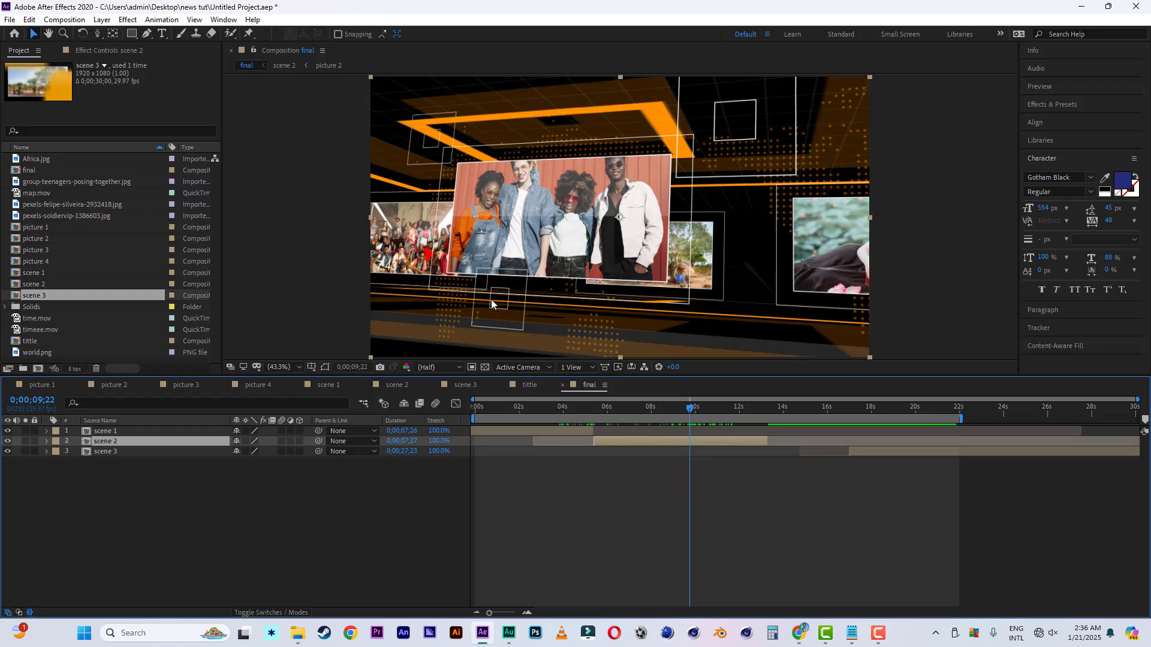
click(29, 19)
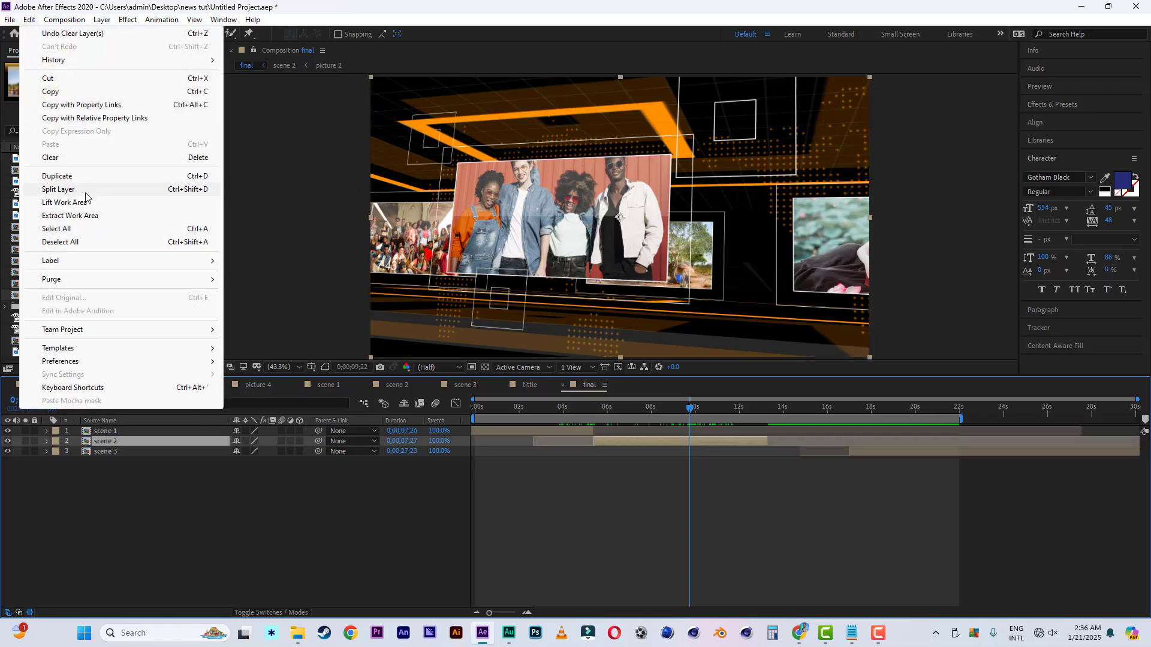
click(84, 190)
key(Delete)
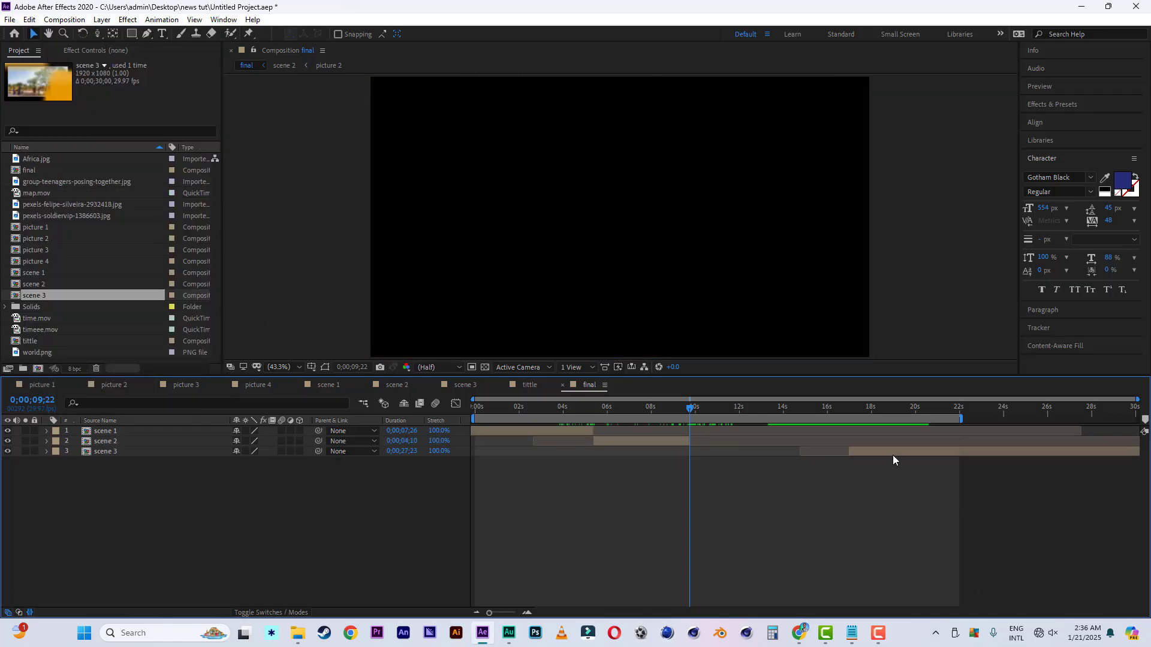
Move scene 3 earlier so it starts at 0;00;09;22, and shorten the work area to end at about 15 seconds
drag(893, 455, 732, 451)
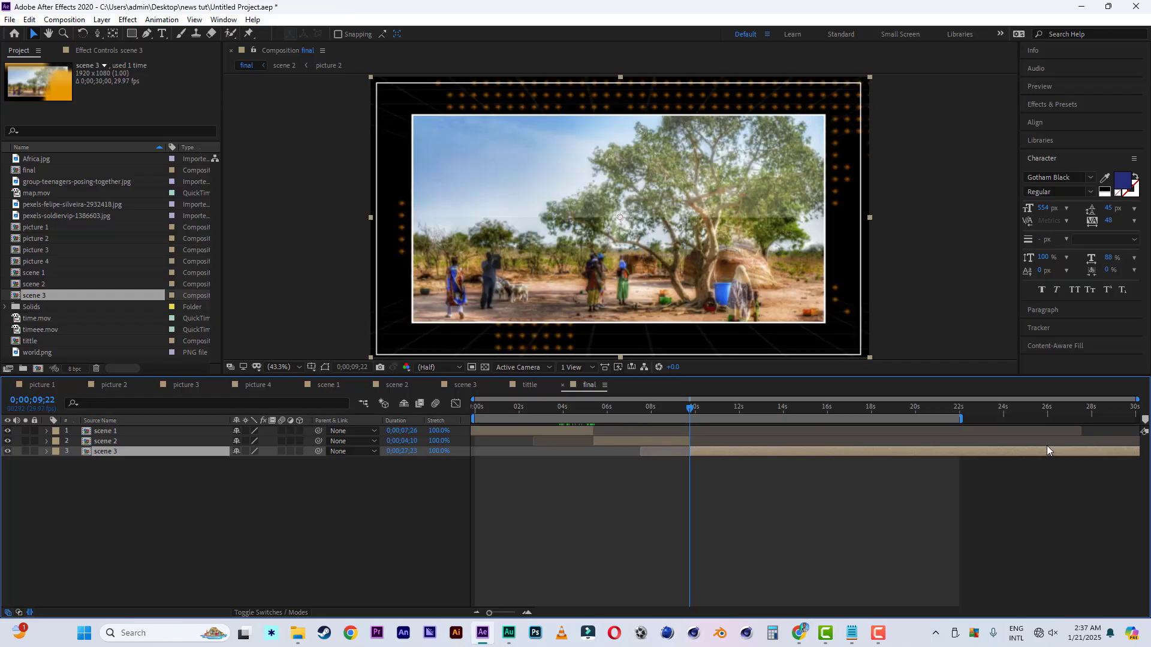
drag(962, 417, 817, 419)
Preview the retimed final composition from the start and select world.png among the project items
key(Home)
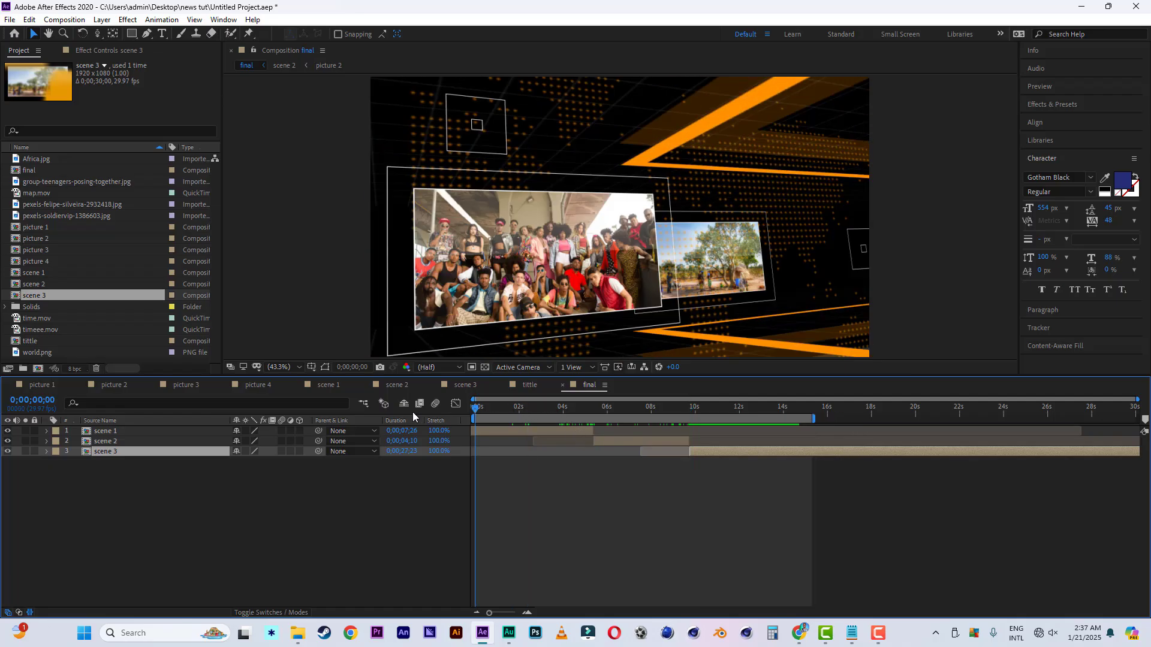
key(space)
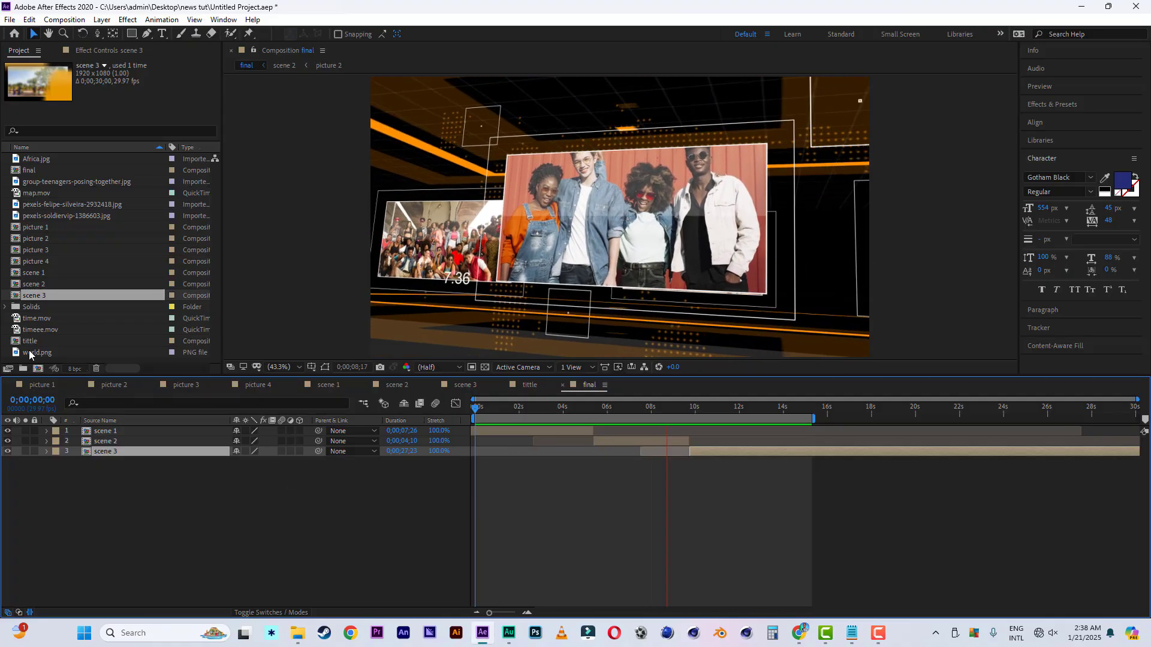
click(34, 352)
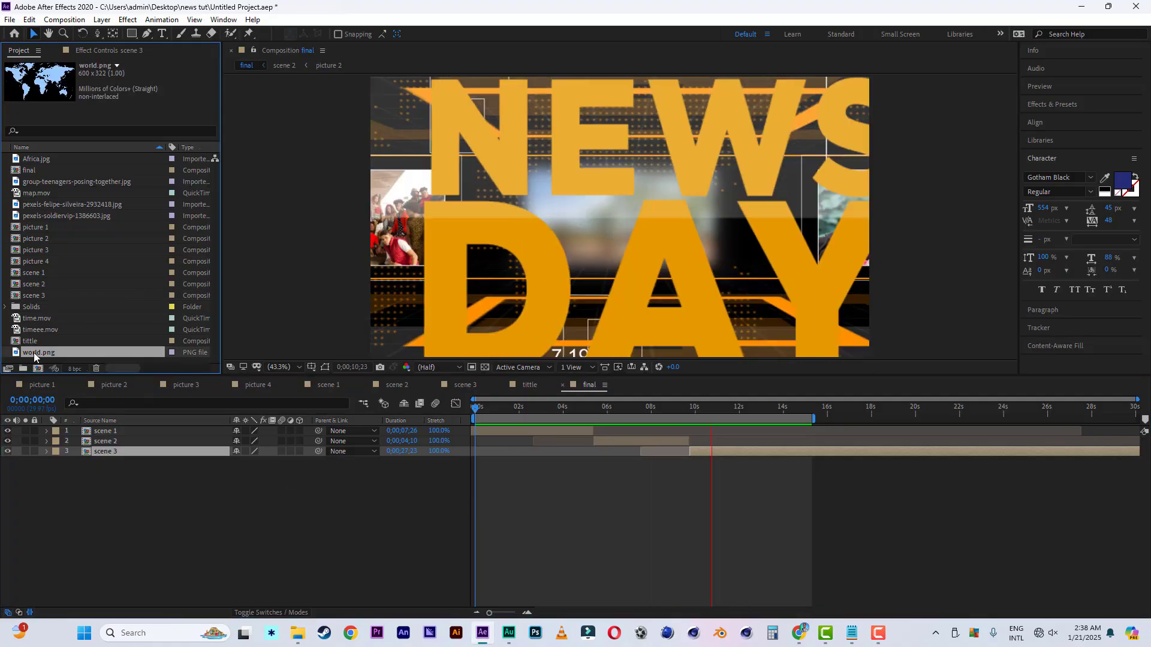